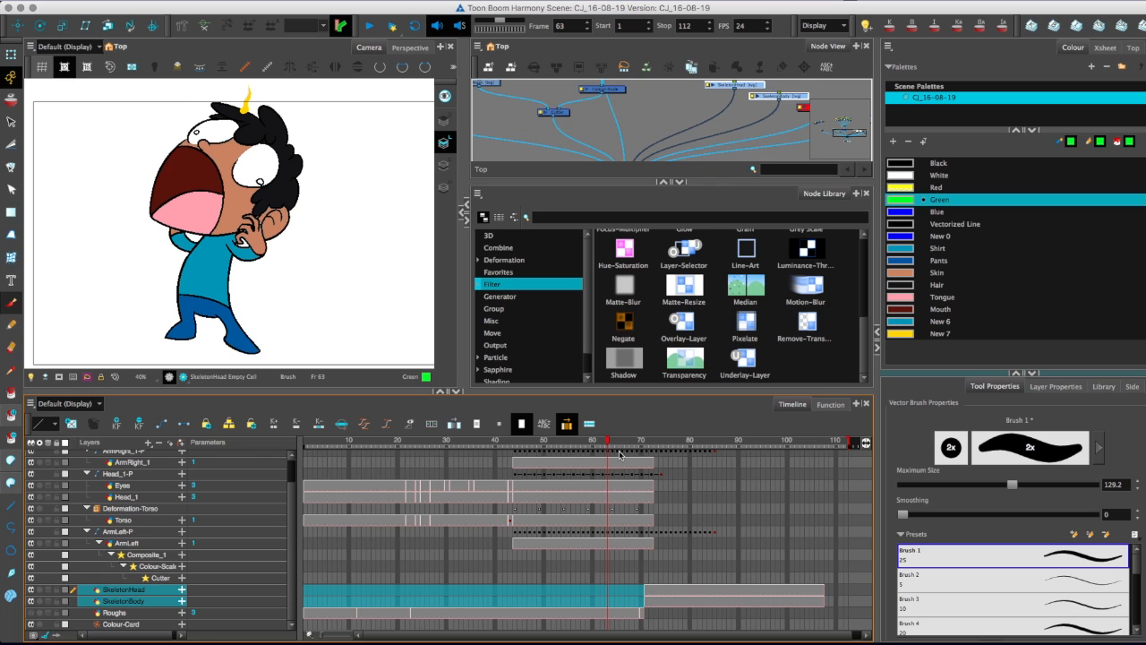
Review the burning character animation from frame 45 to frame 53, then preview that frame in Render View.
left_click_drag(537, 442, 519, 441)
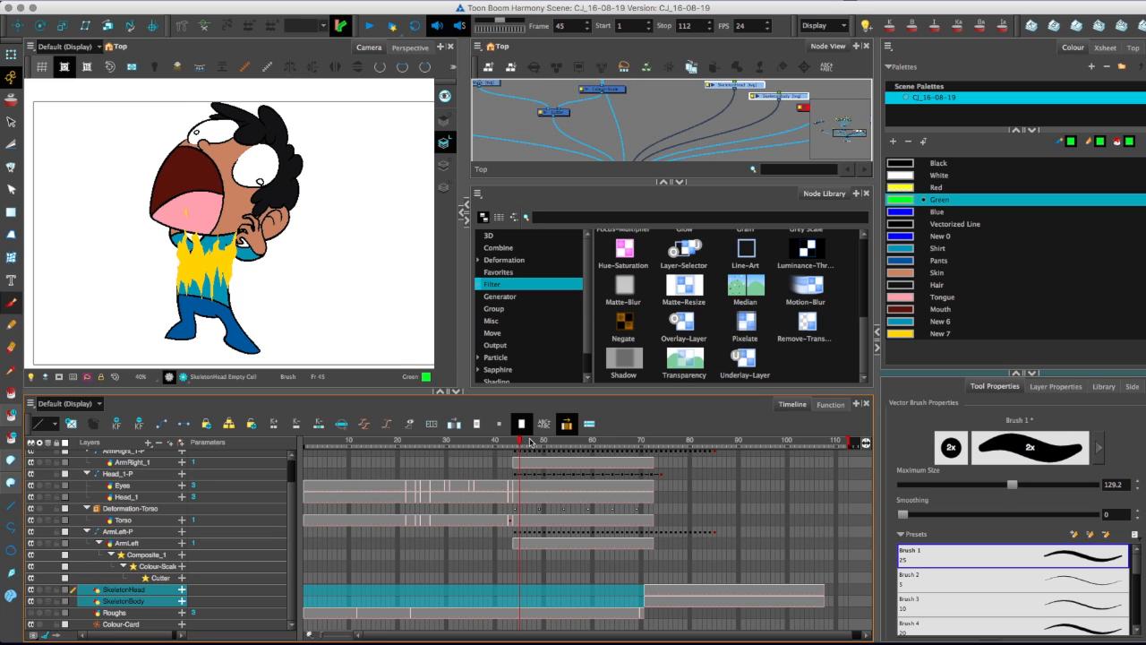
key("period")
key("period")
key("period")
key("period")
key("period")
key("period")
key("period")
key("period")
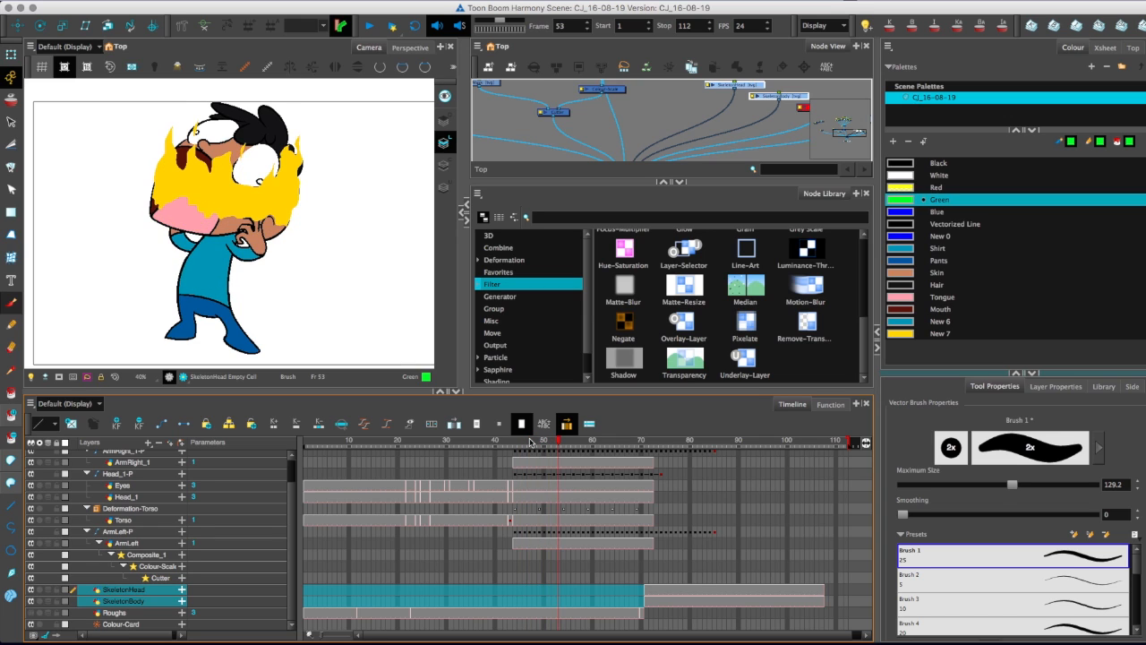
left_click(183, 375)
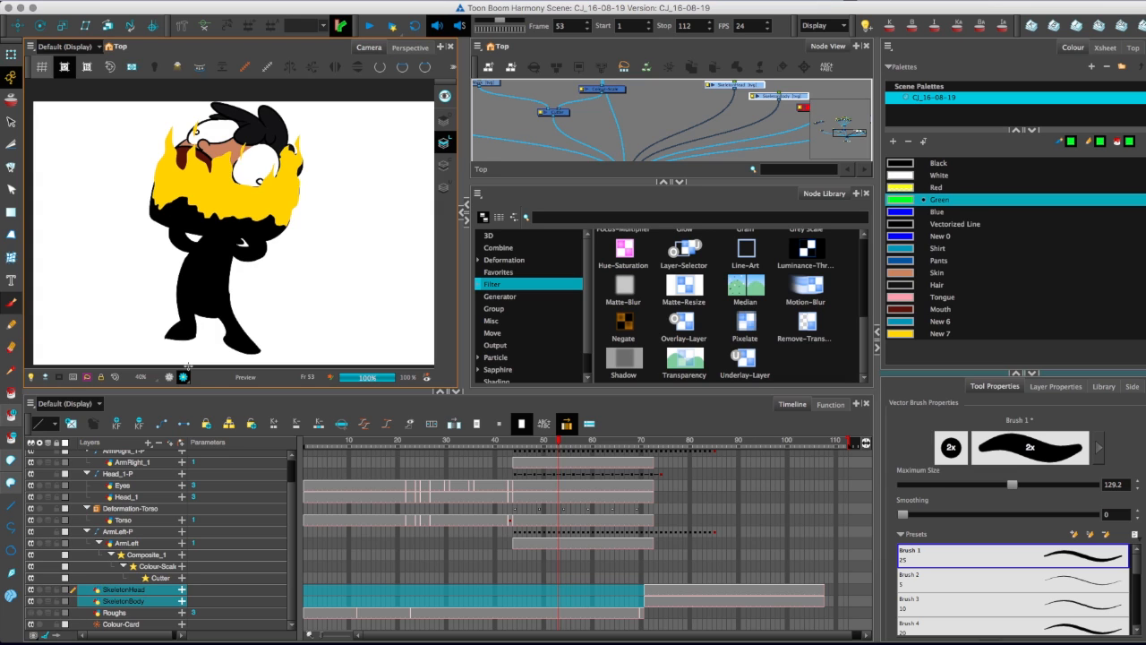
Add the Basic-Gravity-Based particle preset to the node network and connect it to the main composite.
left_click(498, 271)
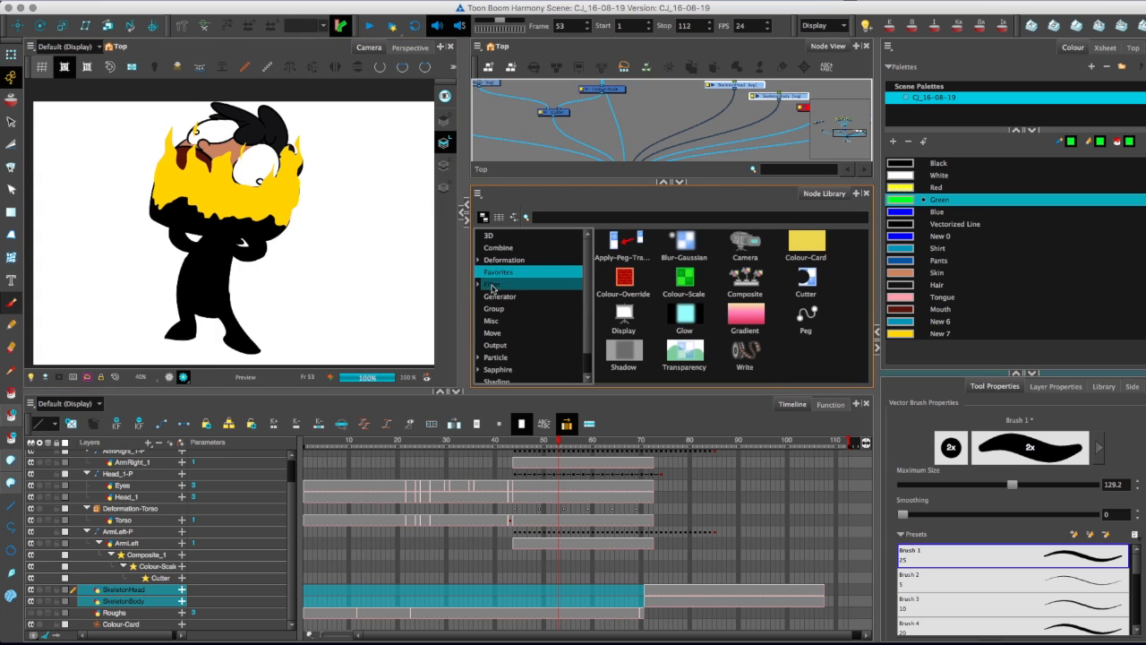
left_click(495, 357)
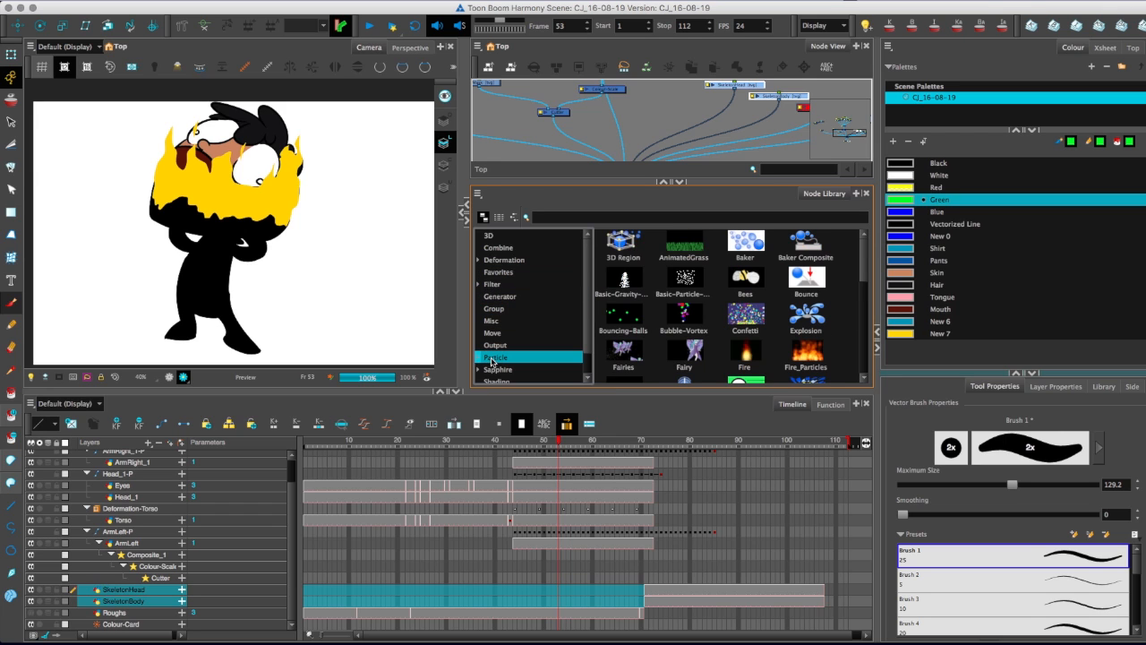
left_click_drag(561, 182, 561, 245)
left_click_drag(619, 341, 512, 202)
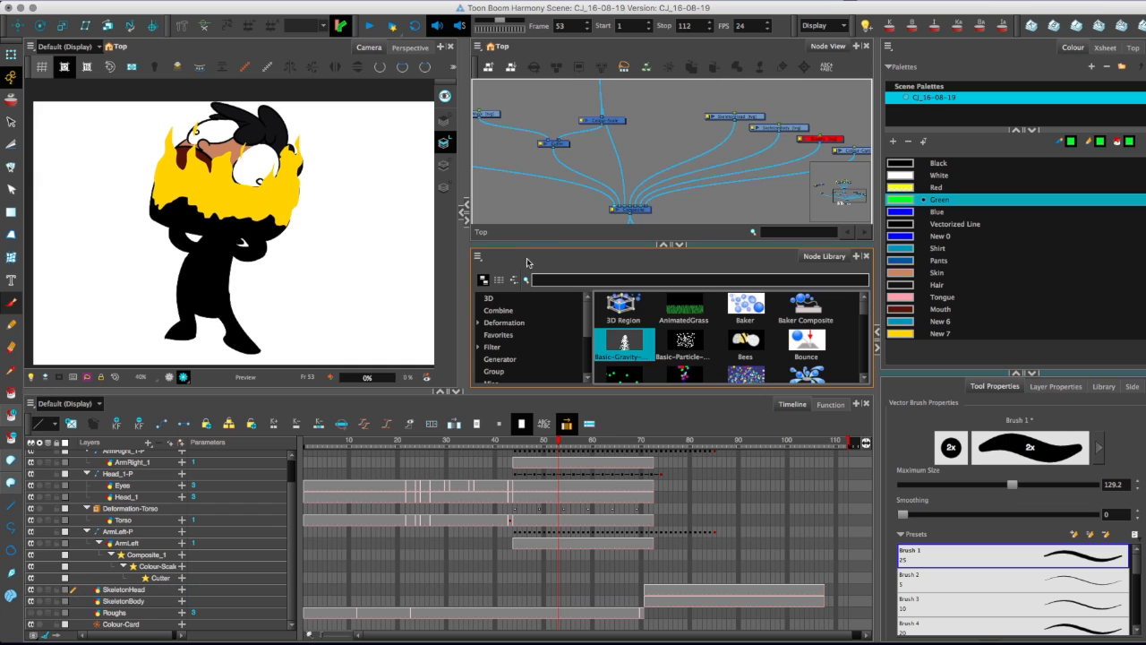
left_click_drag(534, 253, 736, 242)
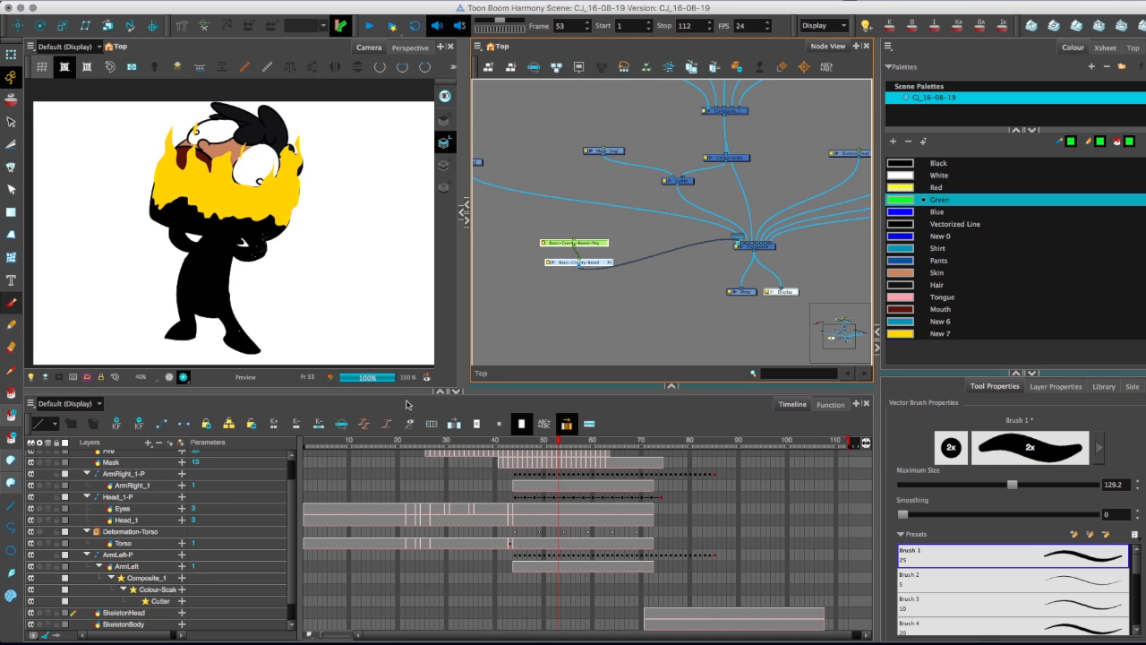
Enlarge the Camera and Node View areas and disable the node that provides the white background.
left_click_drag(472, 389, 473, 468)
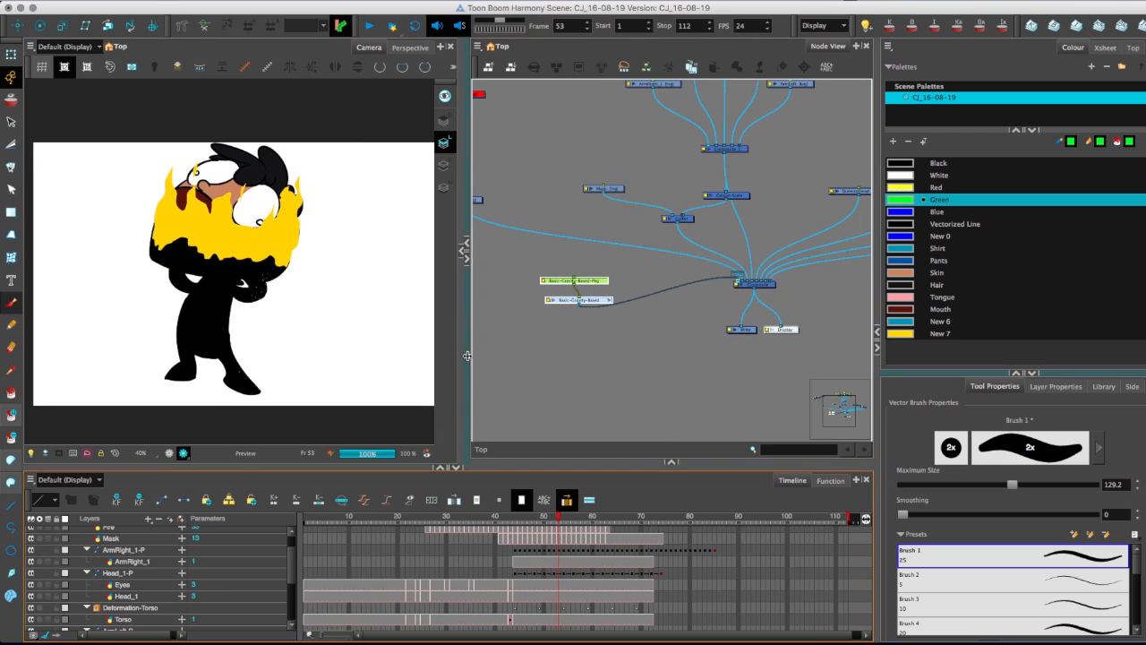
left_click_drag(468, 356, 599, 358)
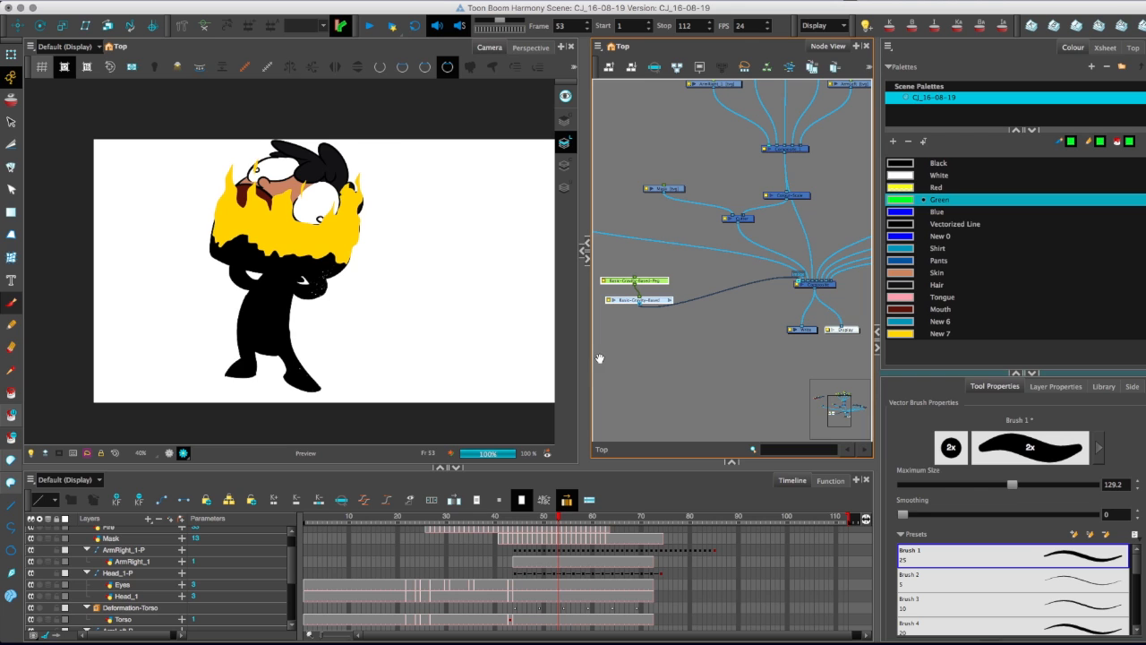
left_click_drag(693, 331, 569, 314)
left_click_drag(781, 318, 914, 304)
left_click(814, 233)
key("d")
key("2")
left_click_drag(638, 358, 735, 302)
key("2")
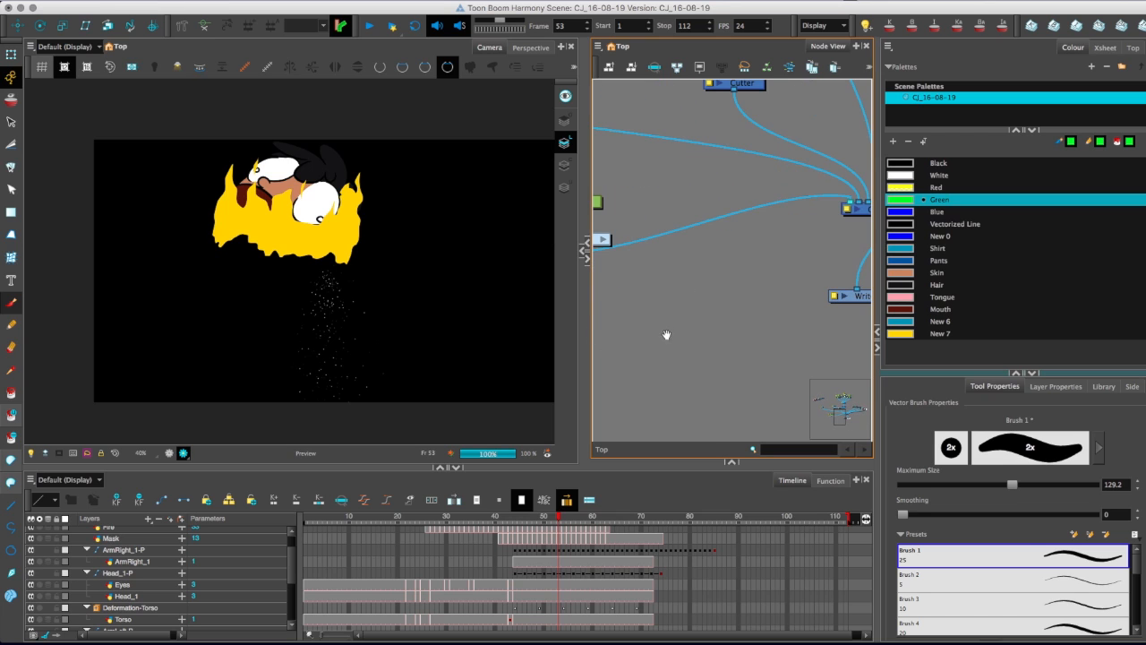
Disconnect the Basic-Gravity-Based group from the main composite.
key("1")
key("1")
key("1")
key("1")
key("2")
key("2")
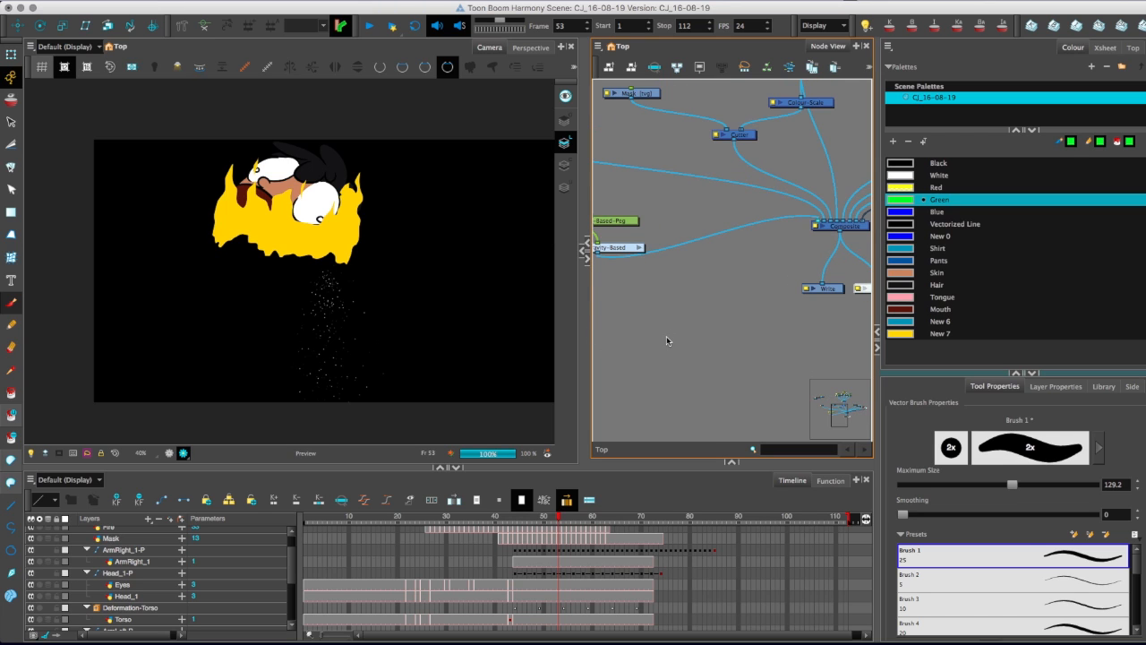
left_click_drag(816, 223, 694, 288)
Search the Node Library for "displ" and place a new Display node below the Basic-Gravity-Based group.
left_click_drag(698, 461, 660, 329)
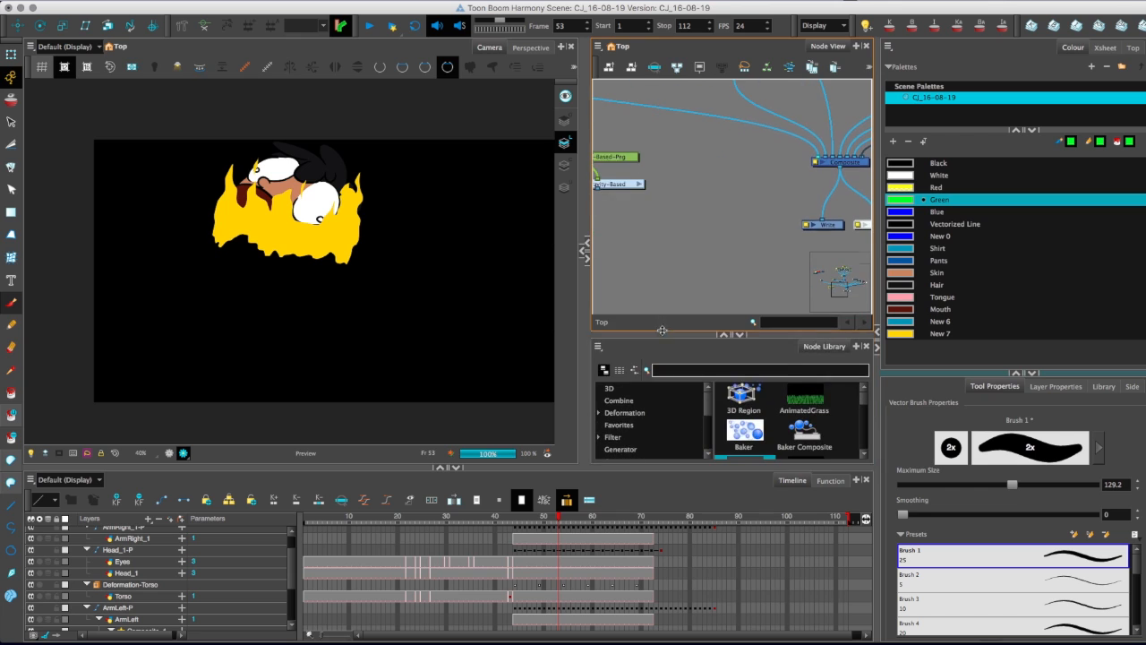
left_click_drag(586, 329, 431, 329)
left_click(541, 370)
type("d")
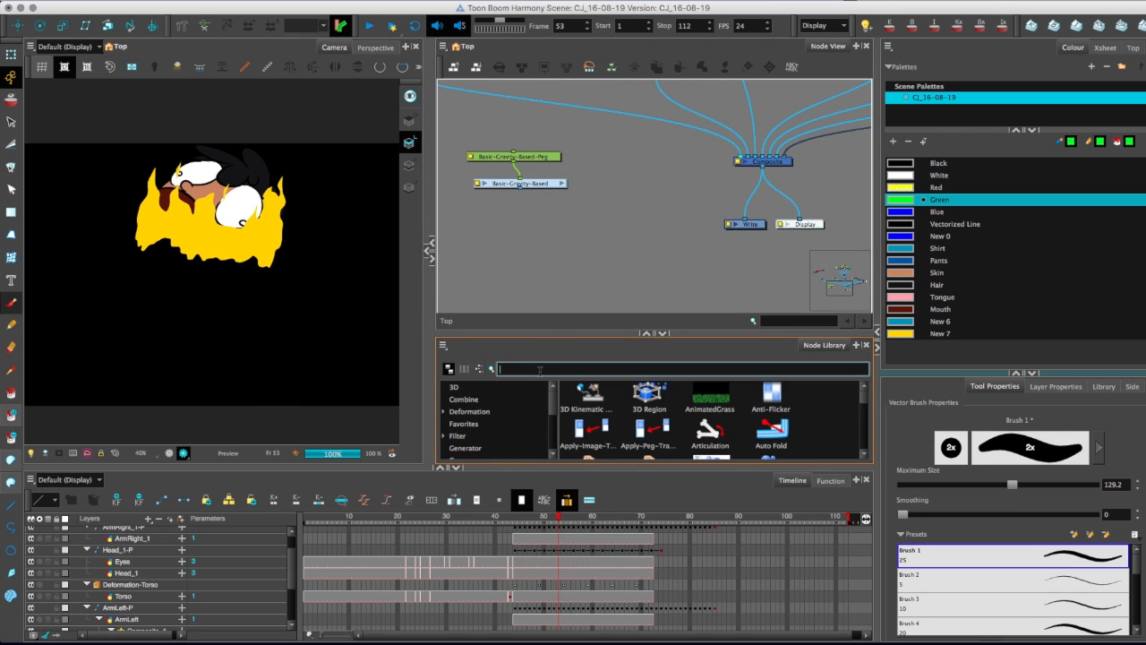
type("ispl")
left_click_drag(588, 394, 525, 260)
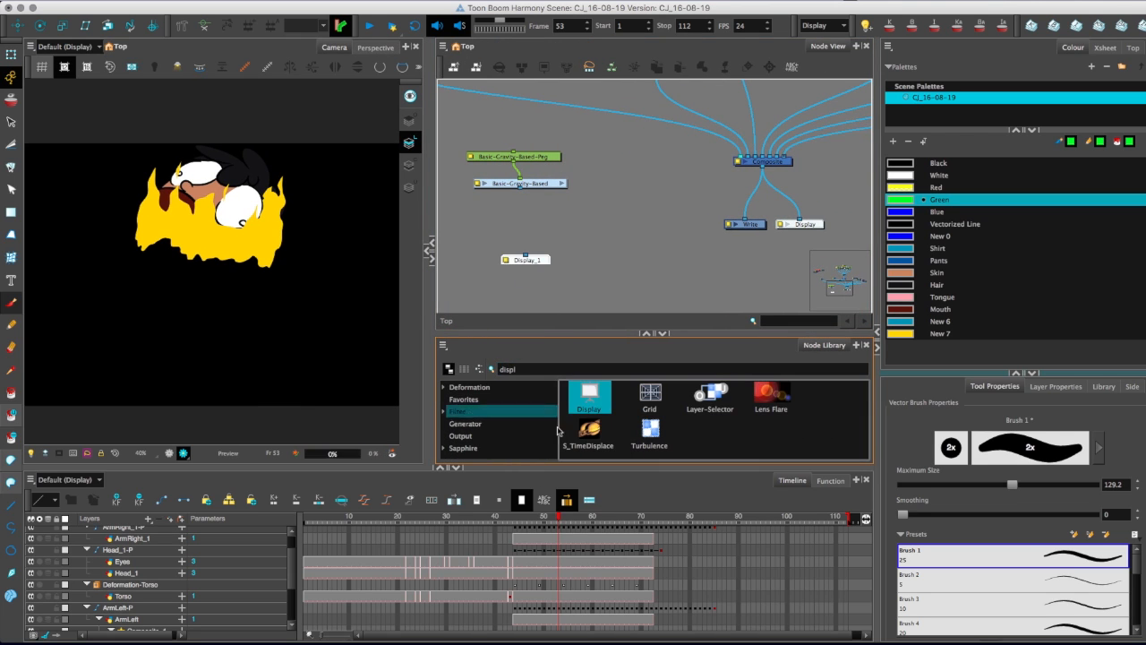
Find the Composite node with "compos" and connect one between the Basic-Gravity-Based group and the new display.
left_click_drag(570, 370, 426, 370)
type("compo")
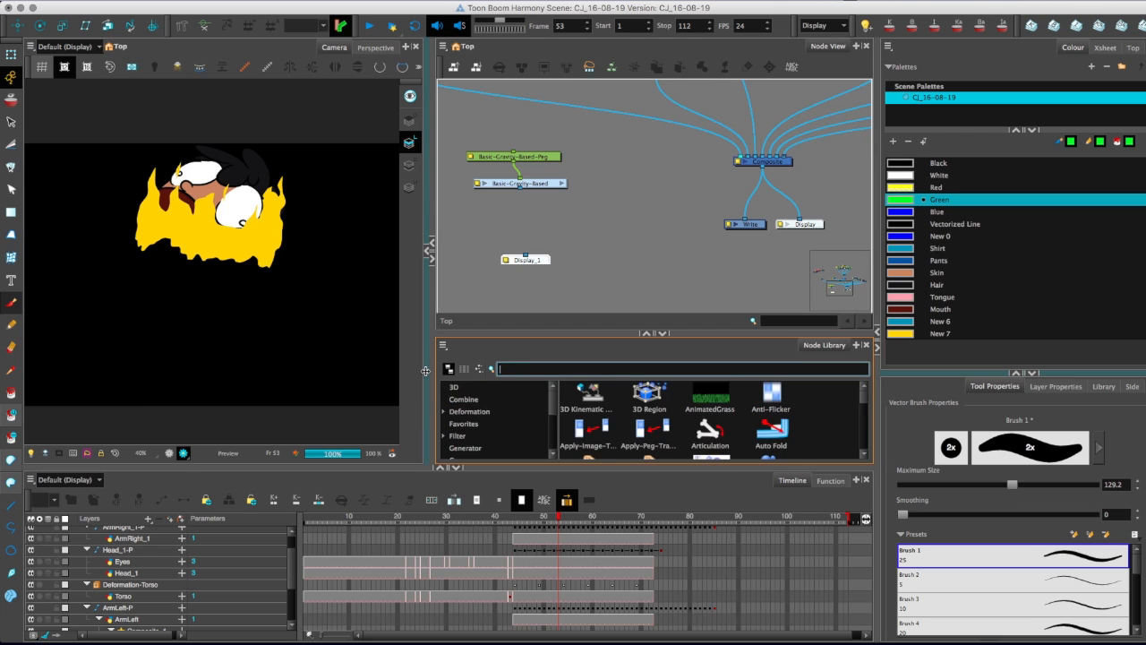
type("s")
left_click_drag(712, 394, 525, 255)
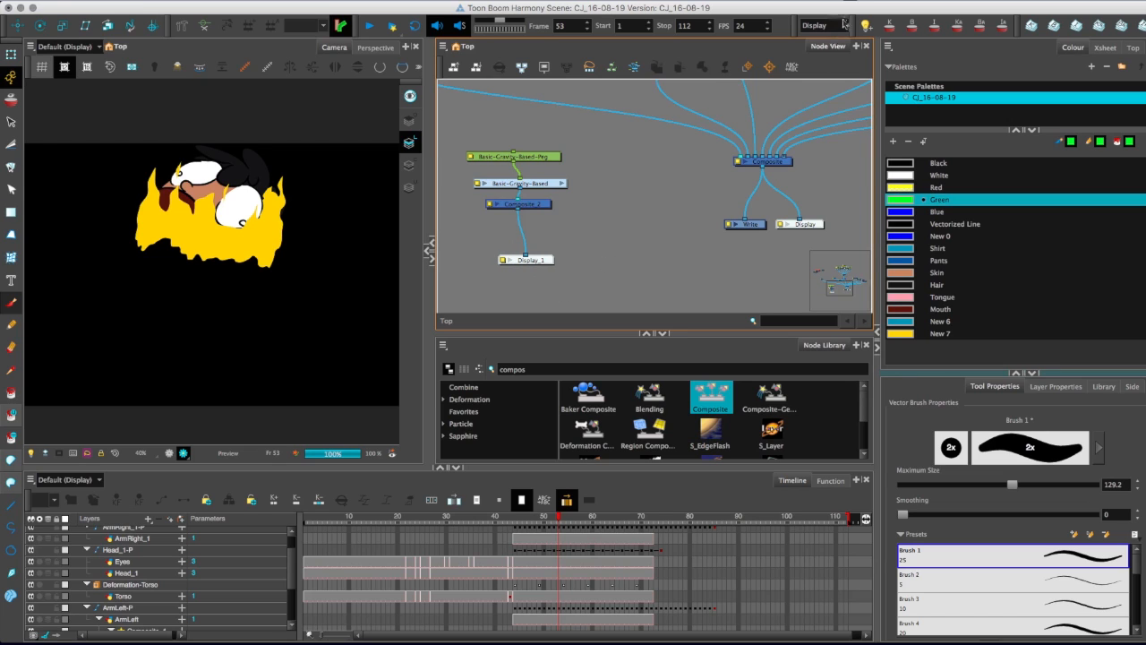
Switch the active display to Display_1 and widen the Camera view to show the particles on their own.
left_click(815, 35)
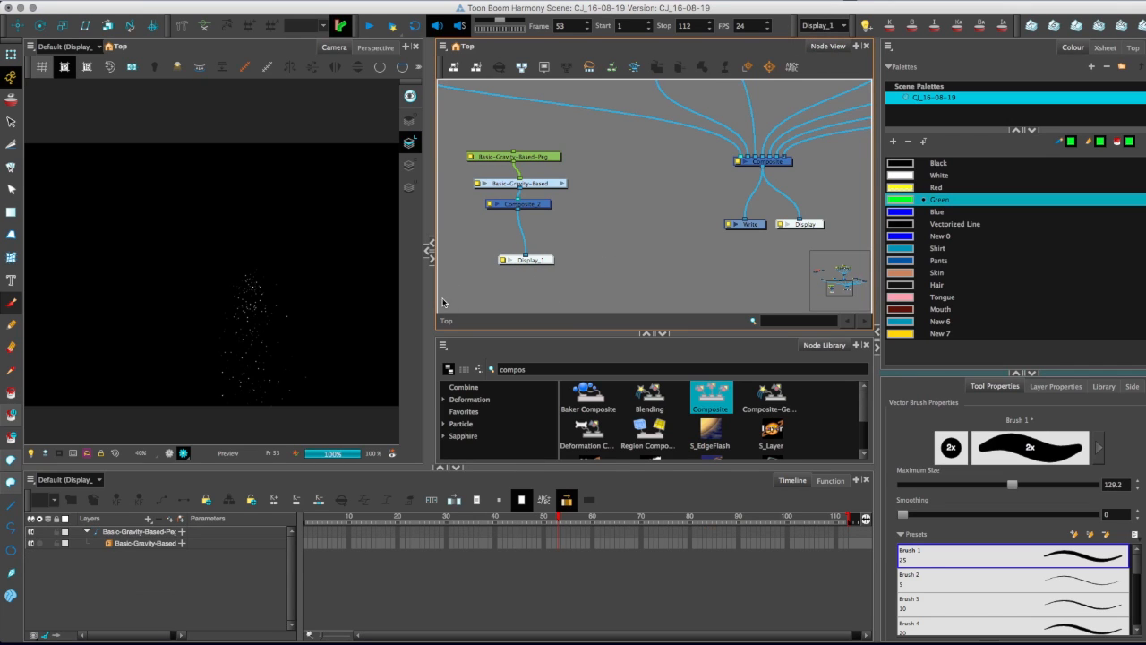
left_click_drag(430, 295, 602, 269)
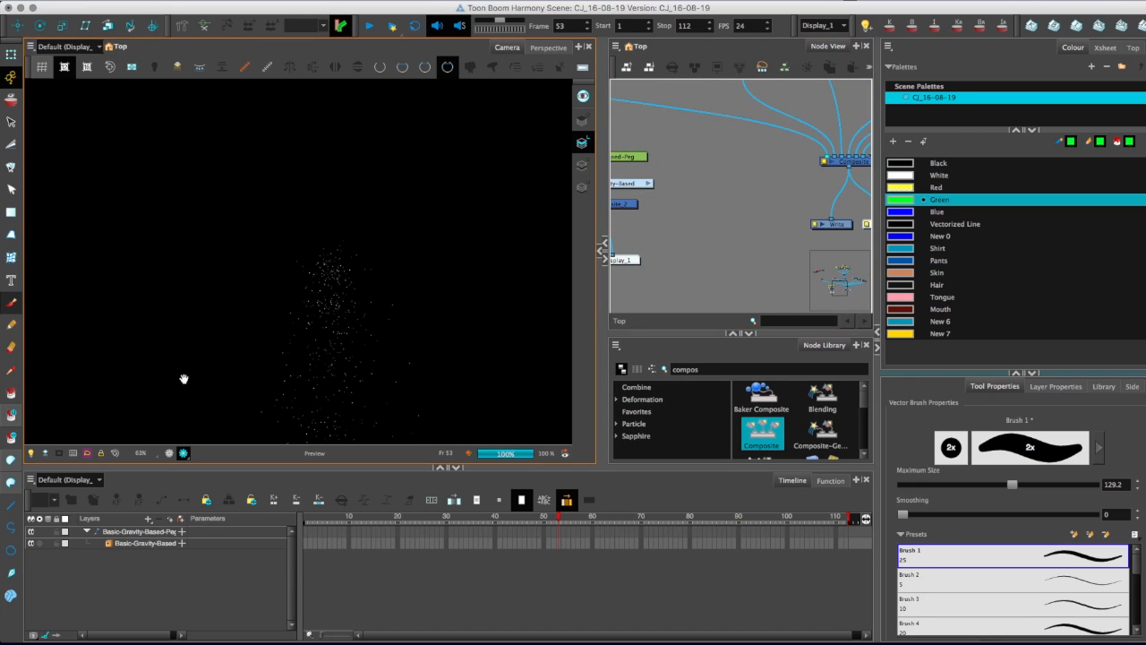
key("2")
left_click_drag(643, 231, 746, 244)
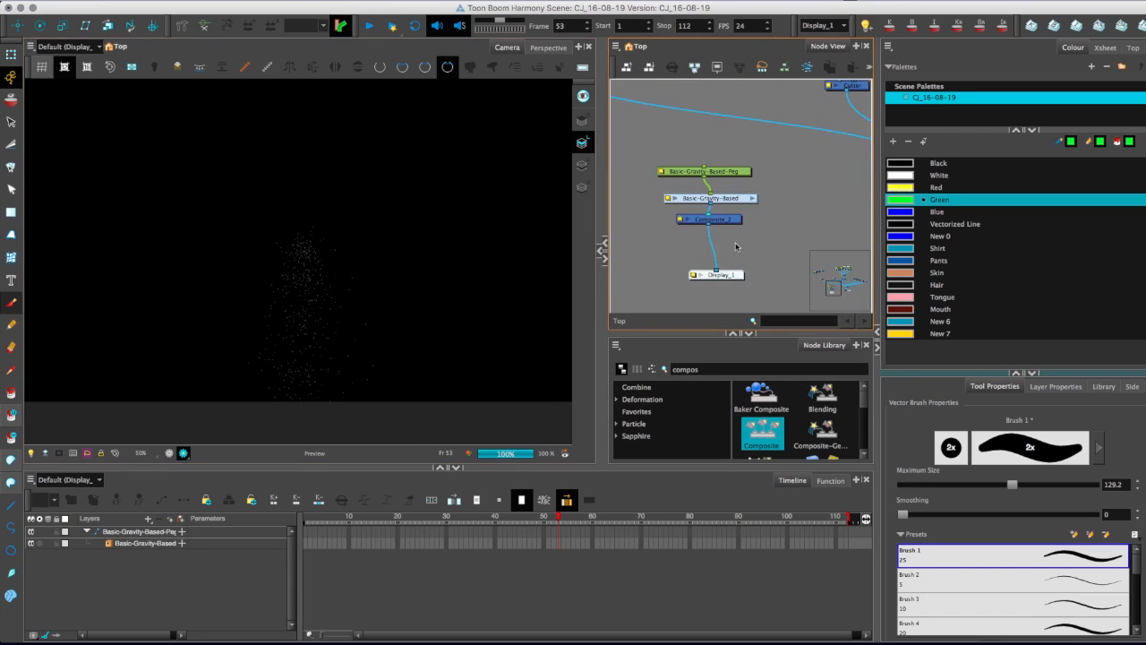
Enter the Basic-Gravity-Based group and enlarge the Node View to show its entire particle network.
left_click(752, 198)
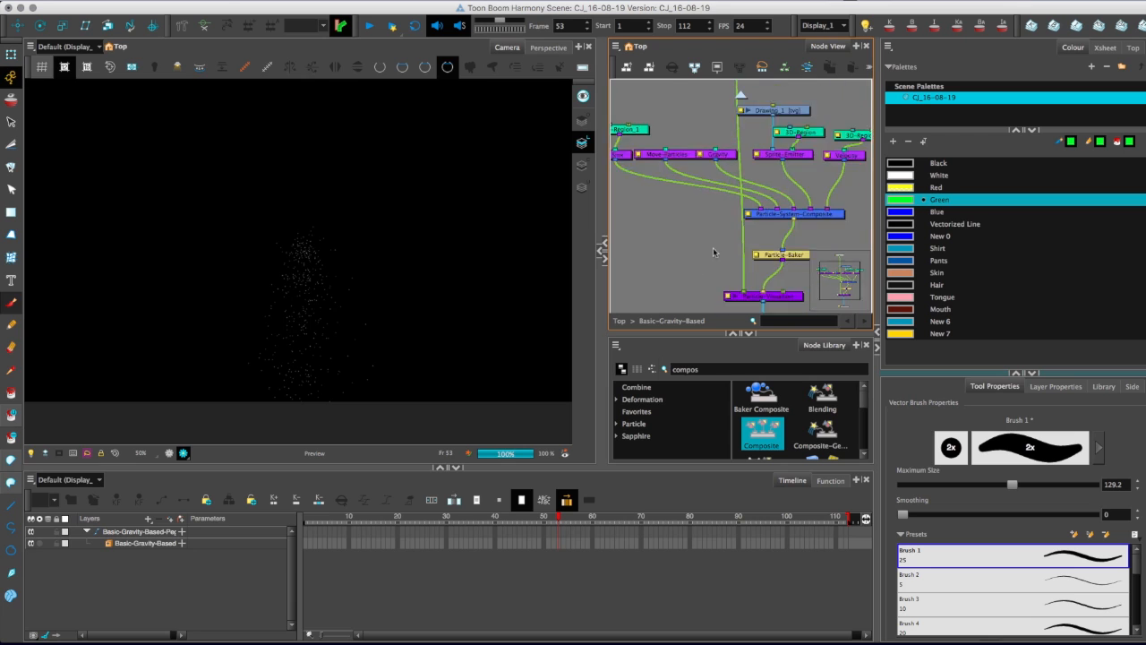
key("1")
left_click_drag(797, 334, 799, 460)
key("2")
key("2")
key("2")
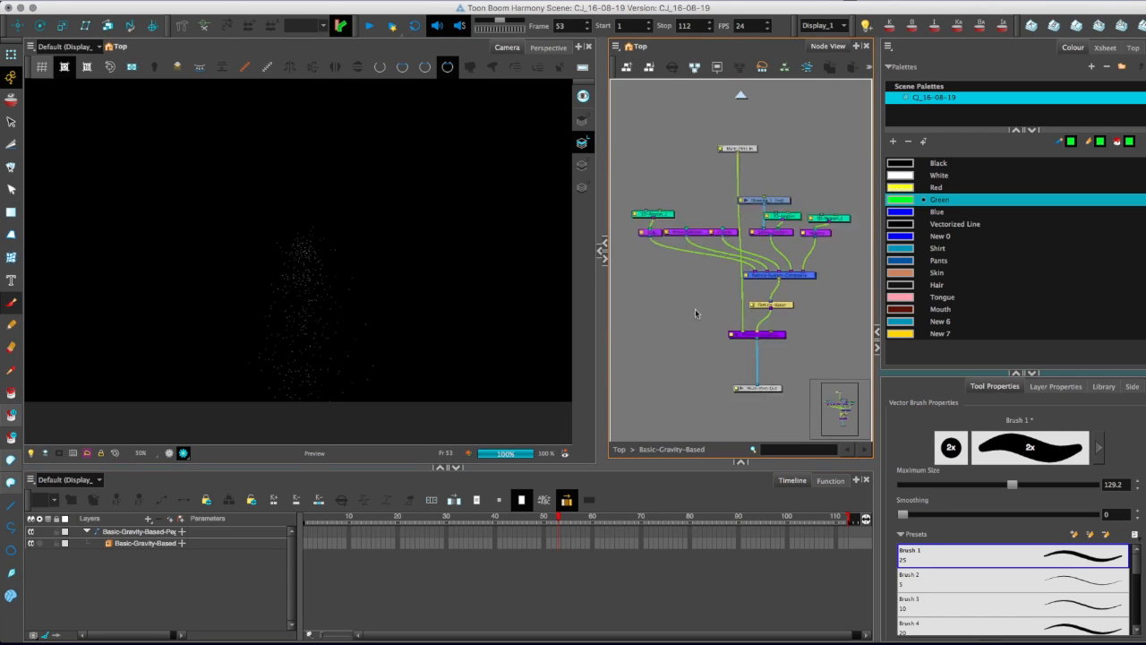
Delete the group's input port node and move the Drawing_1 node up, clear of the region nodes.
left_click(730, 130)
key("Delete")
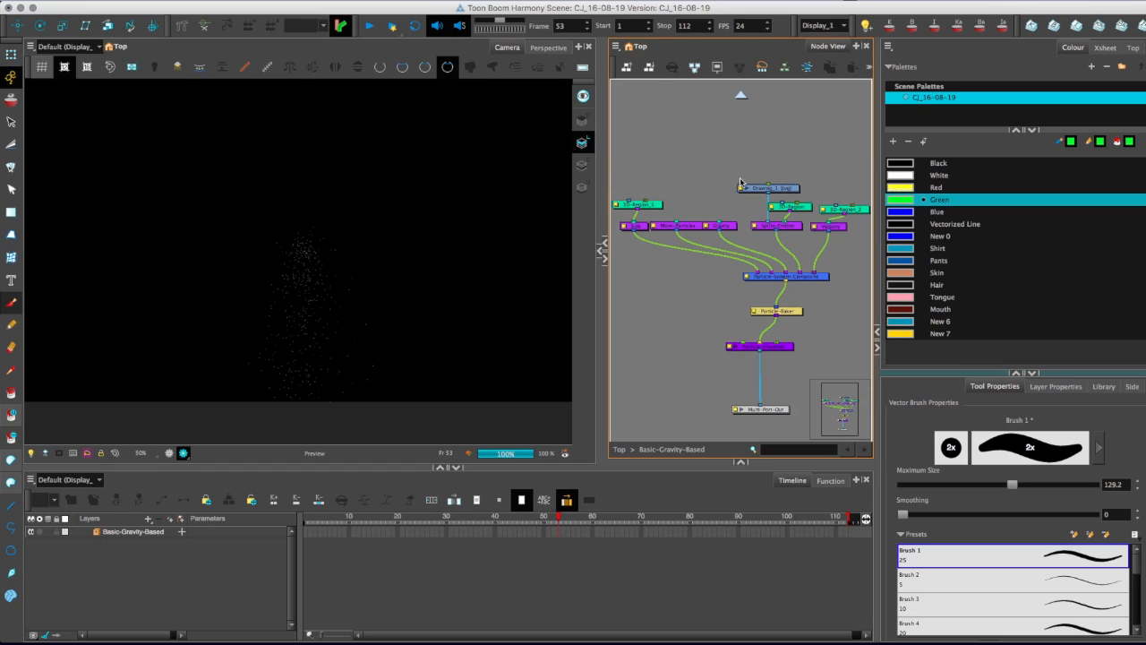
left_click_drag(783, 190, 771, 156)
Switch the camera to OpenGL view and play the particle animation from frame 1.
scroll(164, 313, "up", 2)
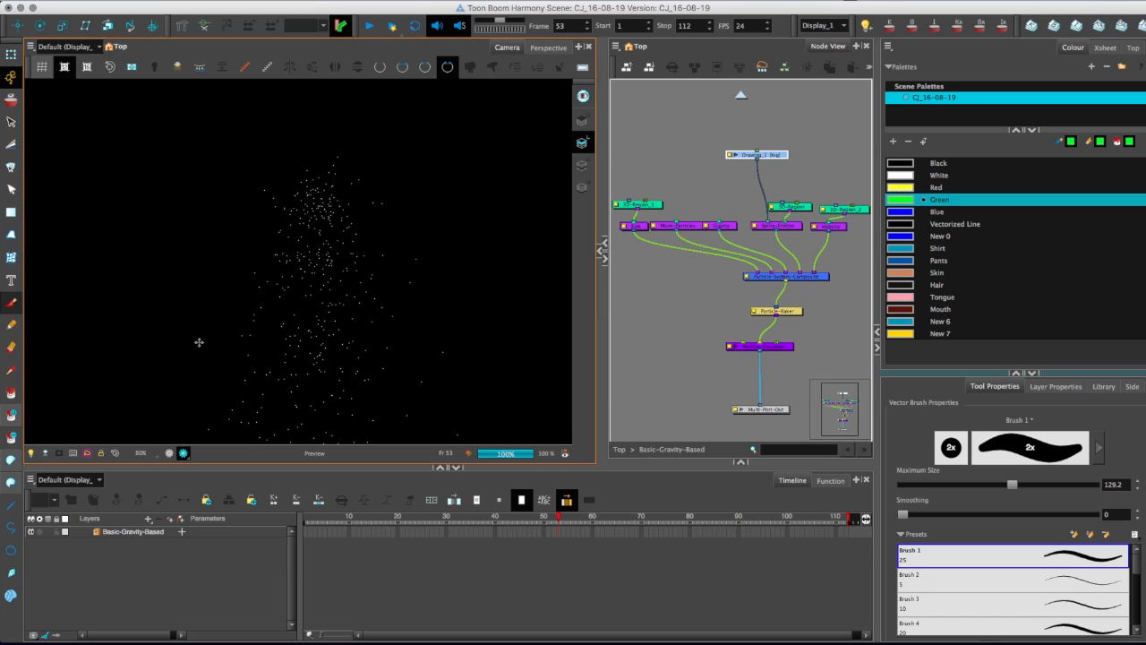
left_click(169, 452)
scroll(153, 349, "down", 2)
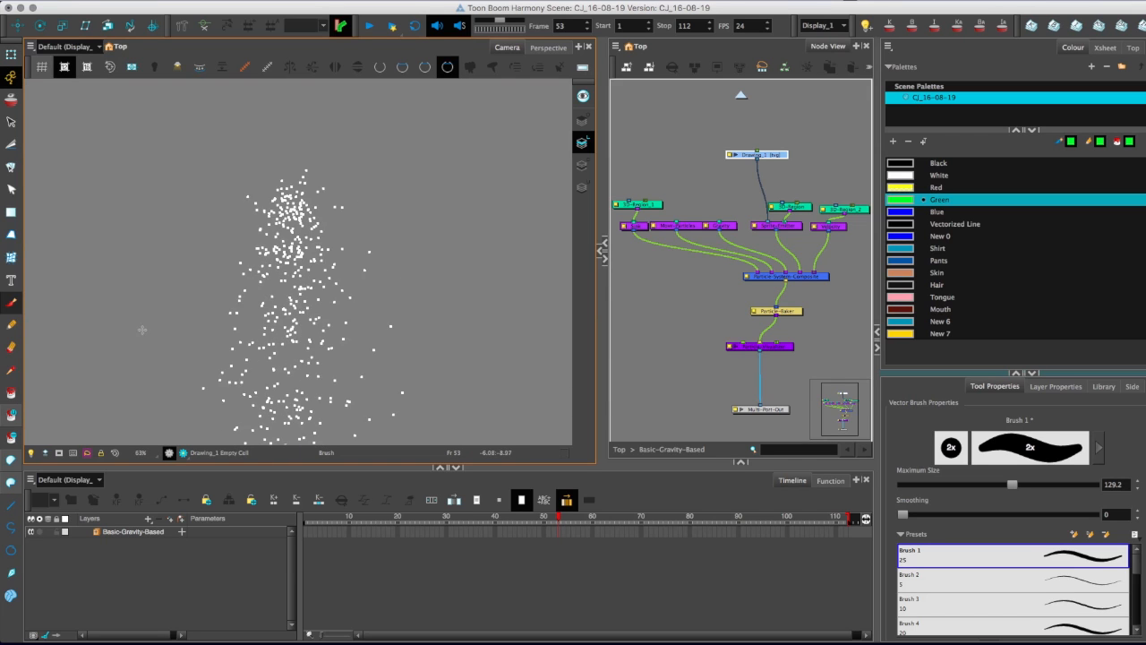
scroll(149, 309, "up", 2)
left_click(309, 521)
left_click_drag(309, 519, 306, 520)
key("shift+Return")
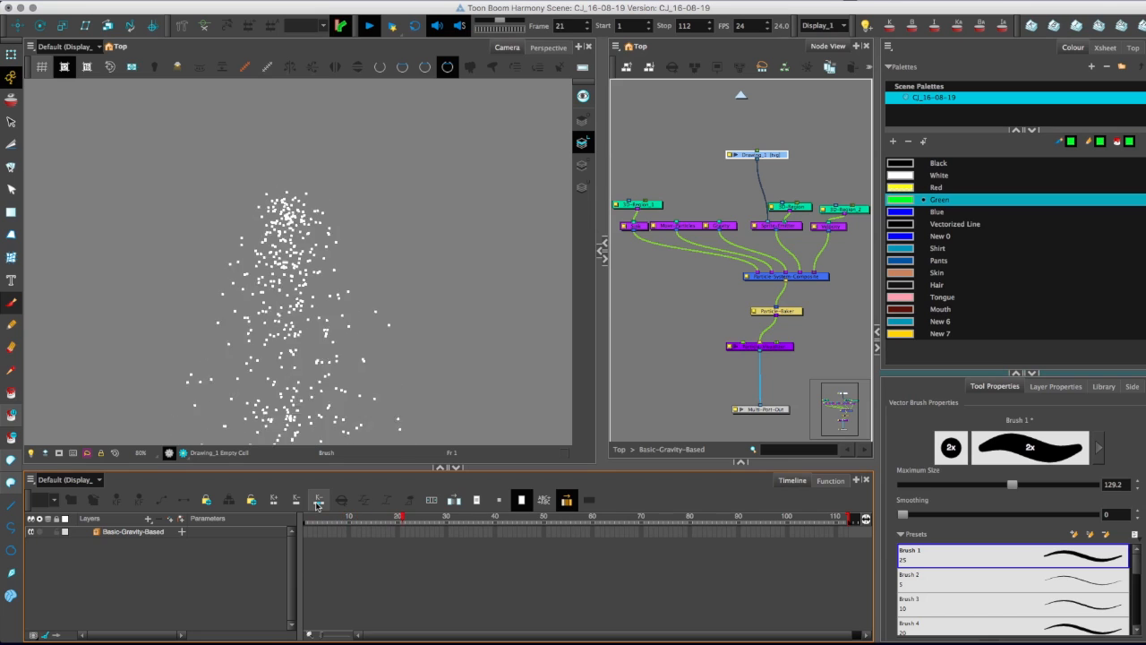
key("shift+Return")
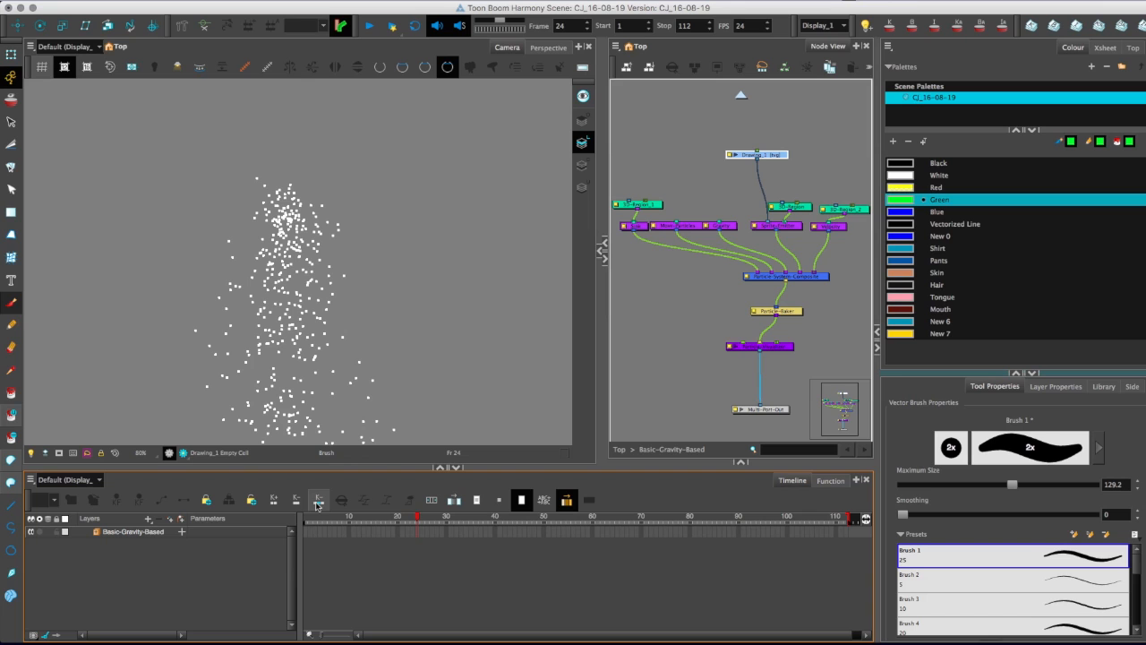
Add a Node Library view beside the Timeline and Function views, and enlarge the Node View.
left_click_drag(679, 463, 711, 347)
left_click(855, 480)
left_click(860, 484)
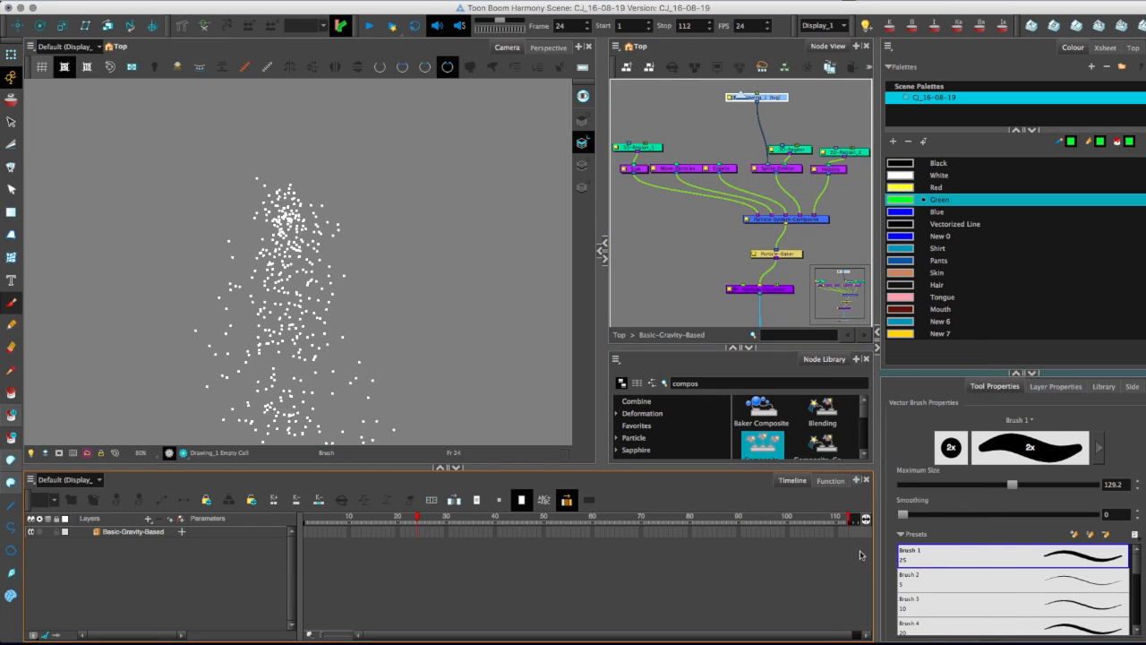
left_click(866, 481)
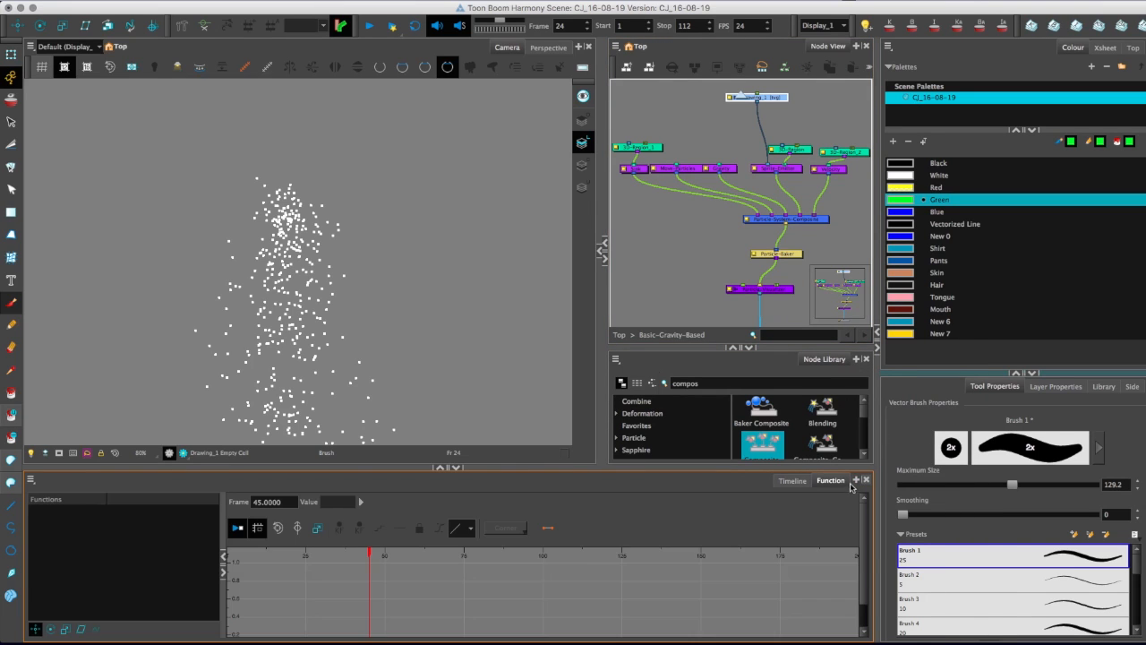
left_click(856, 481)
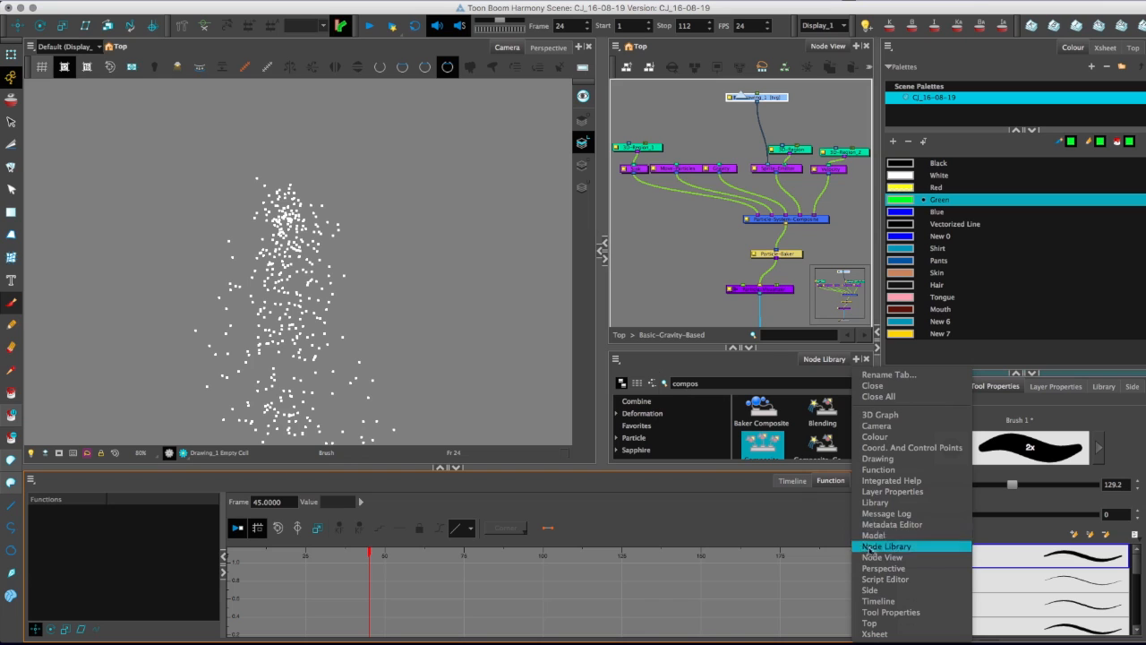
left_click(875, 546)
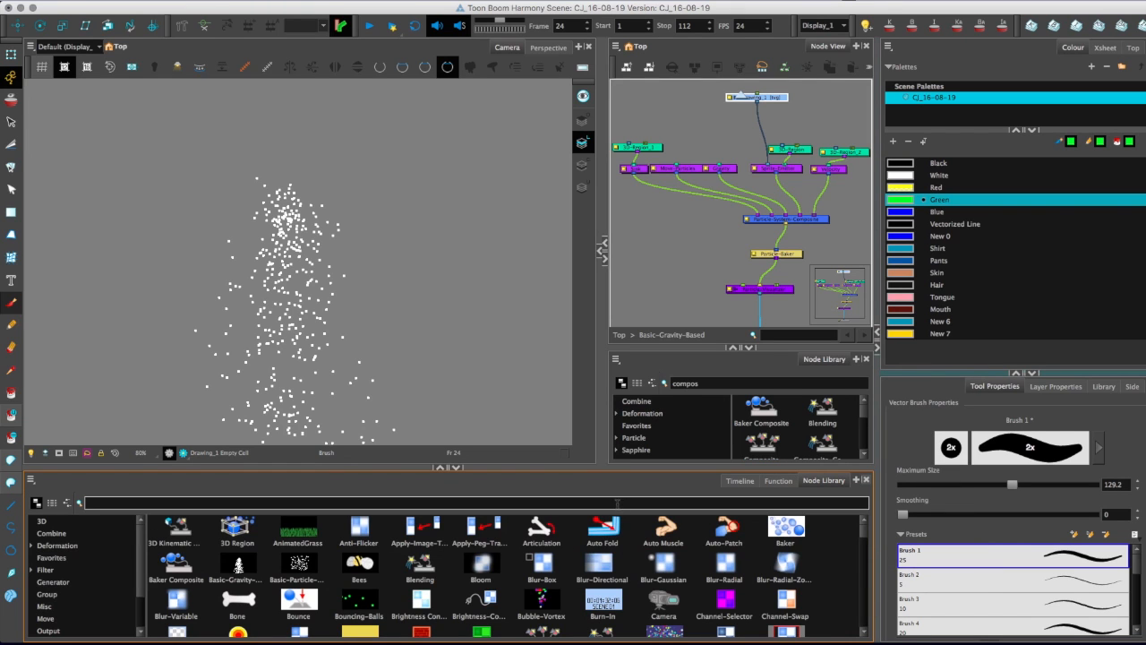
left_click_drag(691, 347, 733, 480)
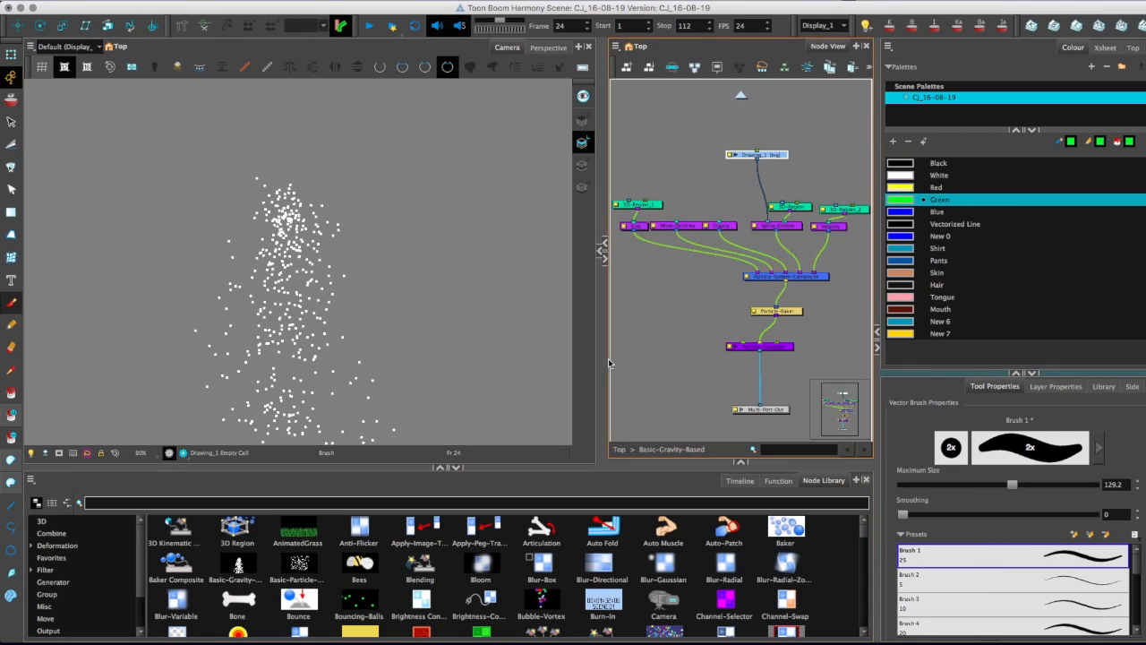
left_click_drag(605, 358, 462, 361)
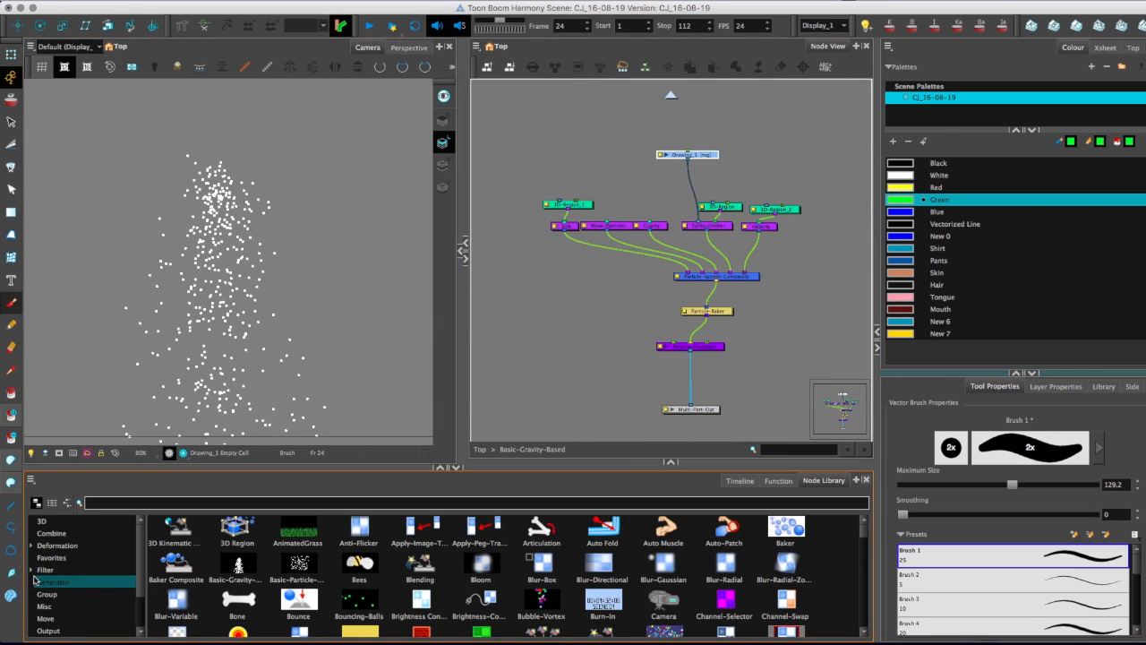
Examine the Examples, Modifier and Basic subcategories of the Particle nodes in the Node Library.
scroll(46, 591, "down", 2)
left_click(48, 594)
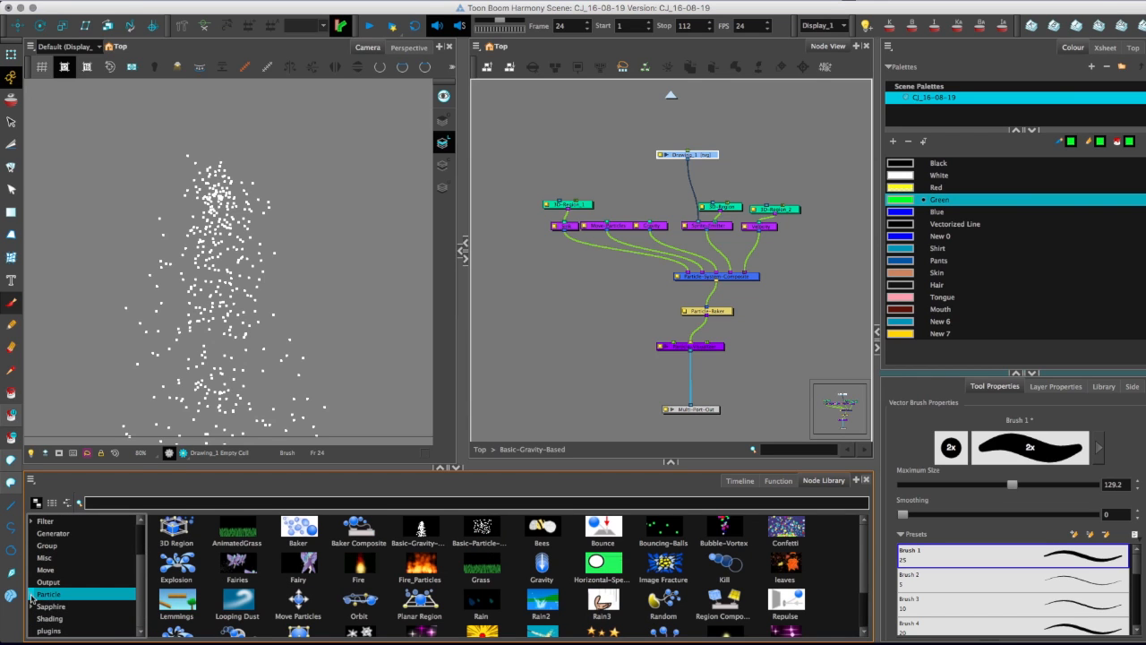
left_click(32, 596)
scroll(40, 591, "down", 1)
left_click(59, 578)
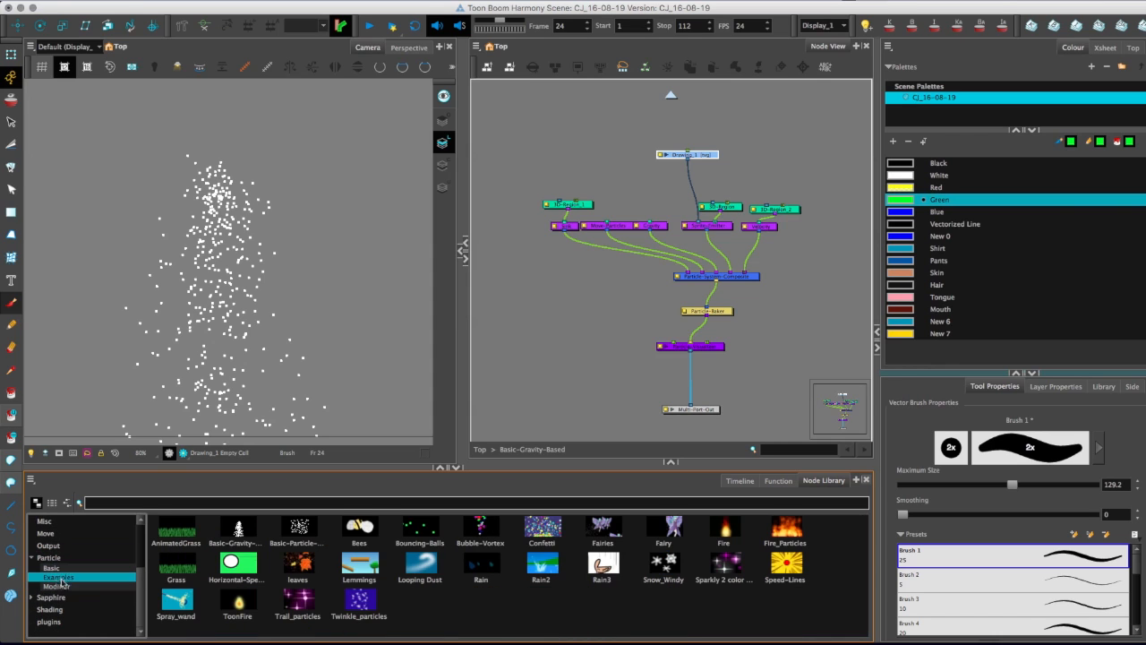
left_click(64, 587)
left_click(64, 569)
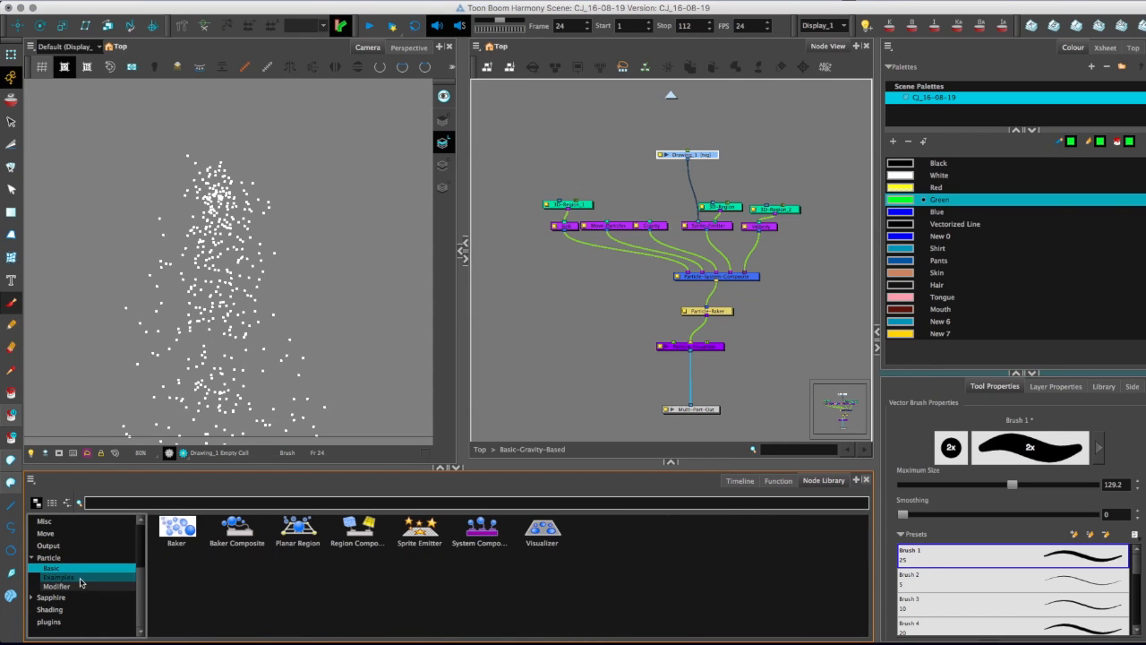
Replace the 3D-Region feeding the Sprite-Emitter with a Planar-Region node and play the particle animation.
left_click(82, 588)
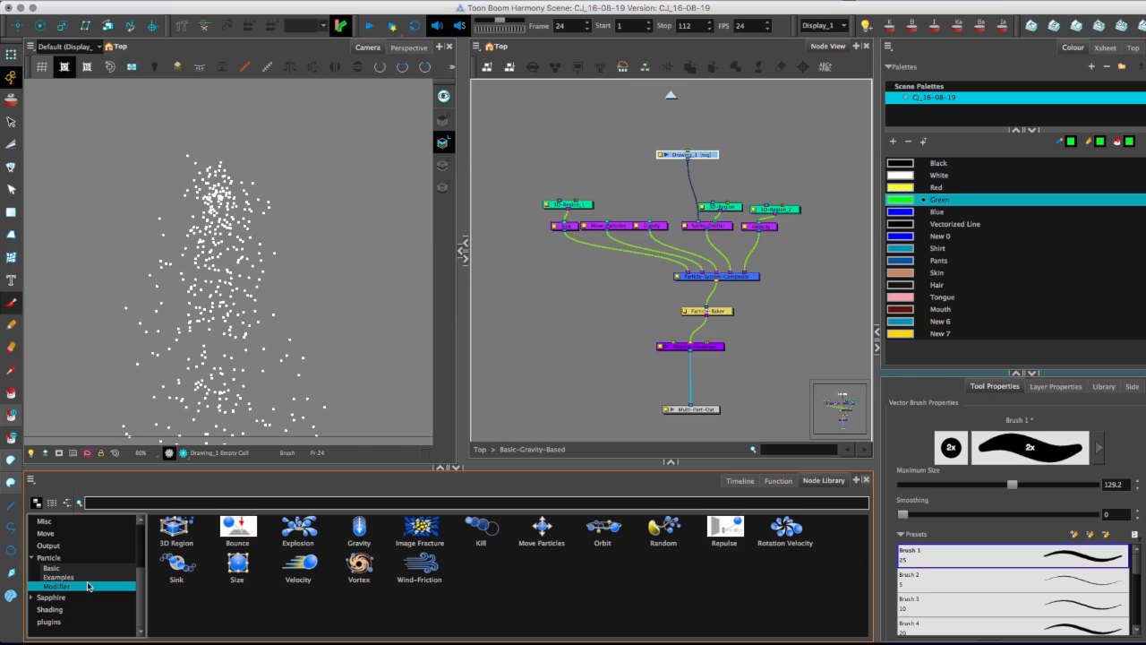
left_click(67, 571)
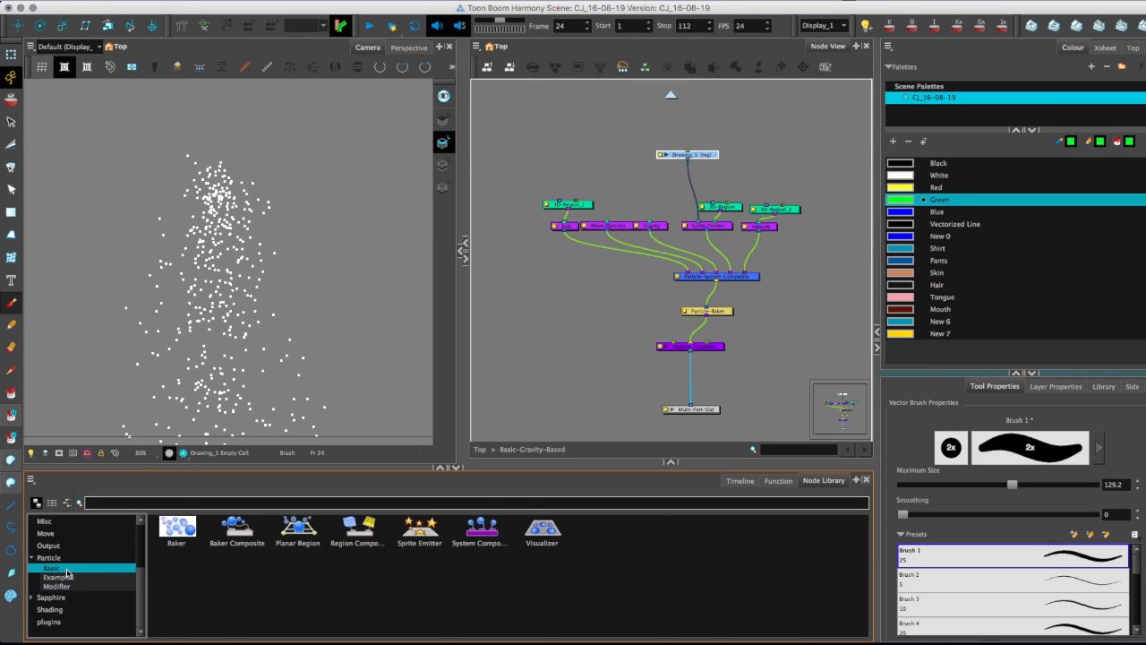
left_click_drag(298, 529, 747, 187)
key("Delete")
key("1")
key("1")
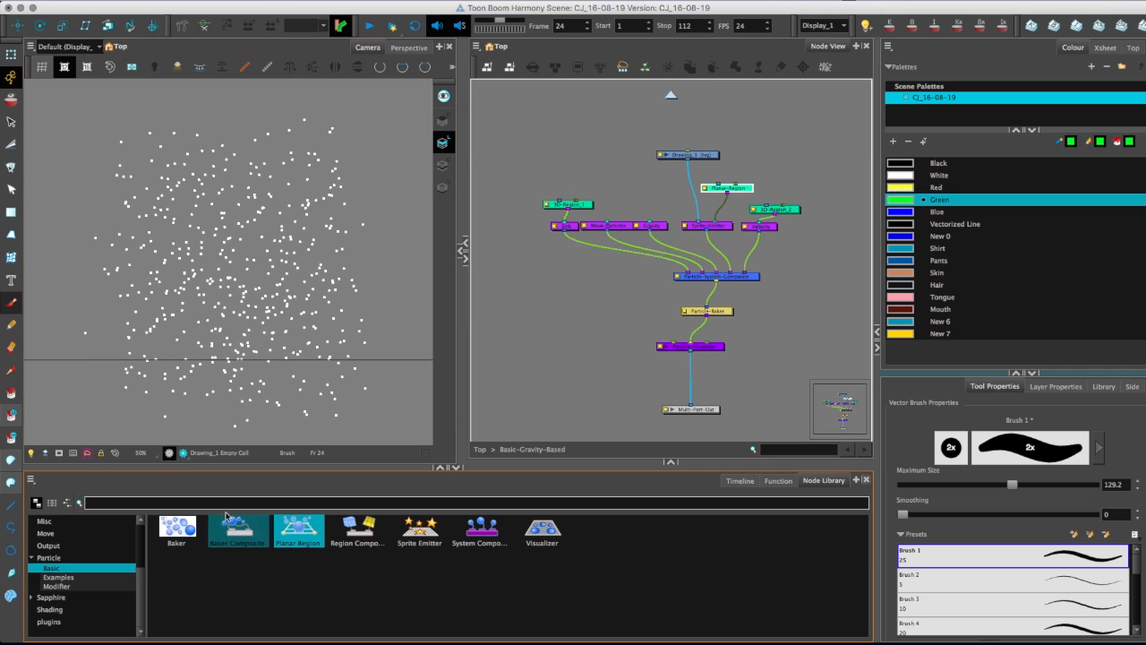
key("Return")
key("Return")
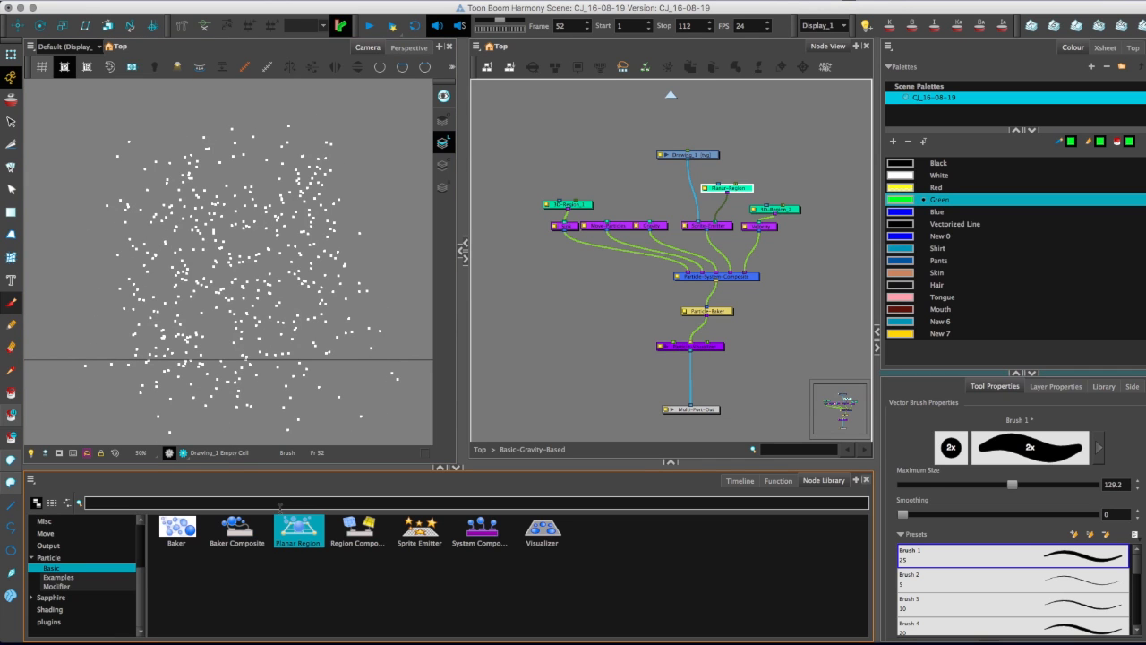
left_click_drag(749, 188, 751, 189)
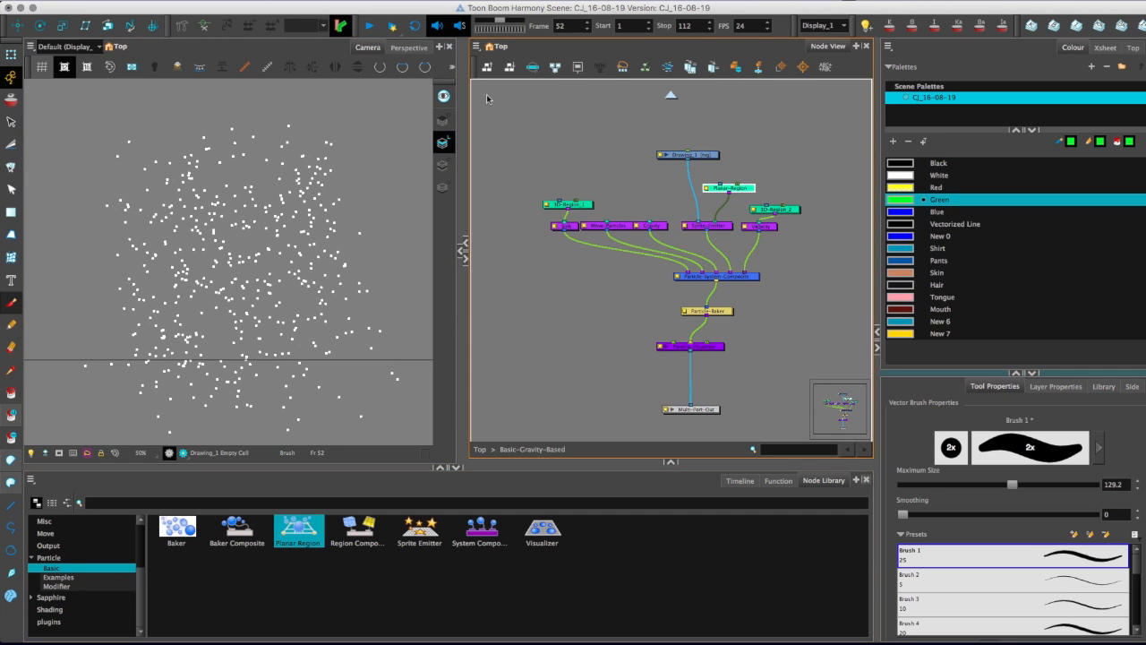
Show the Planar-Region's controls in the camera and shrink the region to a narrow horizontal strip.
left_click(245, 67)
key("alt+s")
left_click(11, 55)
mouse_move(342, 114)
left_mouse_down()
mouse_move(342, 174)
mouse_move(317, 178)
mouse_move(317, 191)
mouse_move(274, 189)
mouse_move(288, 187)
left_mouse_up()
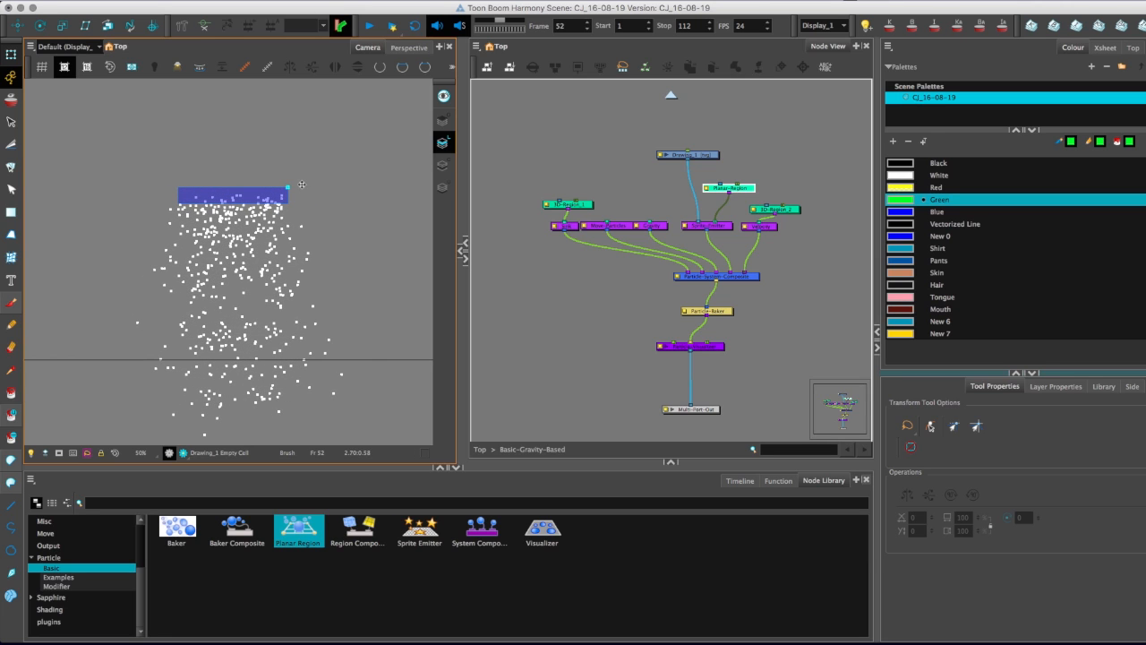
Add a Peg above the Planar-Region node and reveal its layer inside the Basic-Gravity-Based group in the Timeline.
left_click_drag(736, 190, 758, 174)
key("super+p")
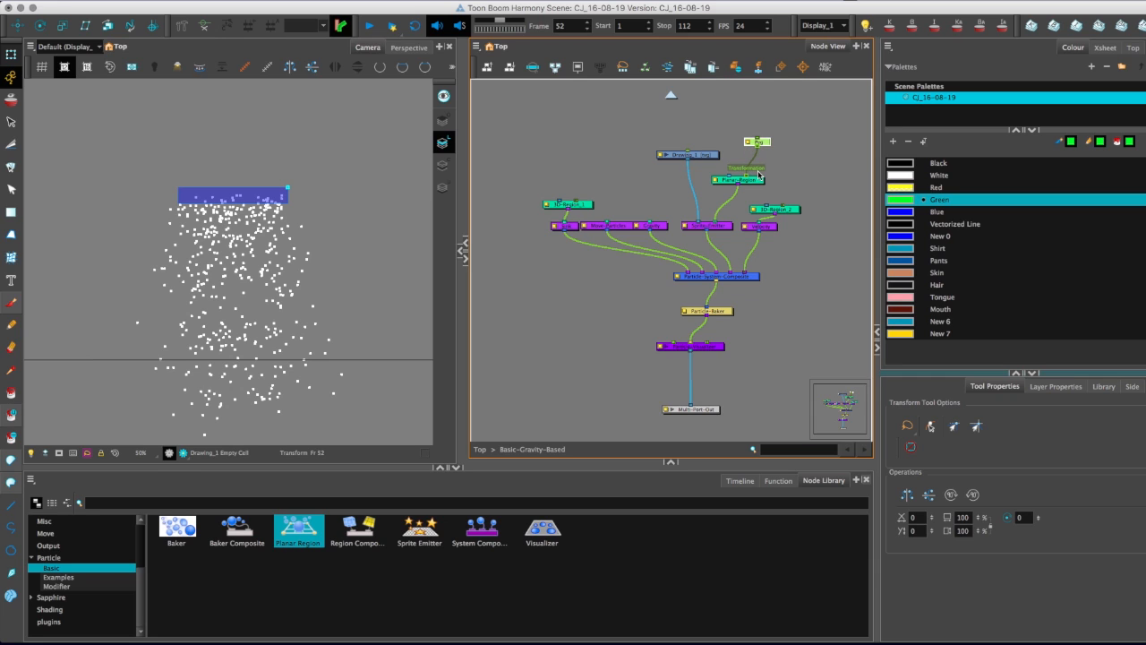
left_click(740, 481)
left_click_drag(414, 519, 306, 521)
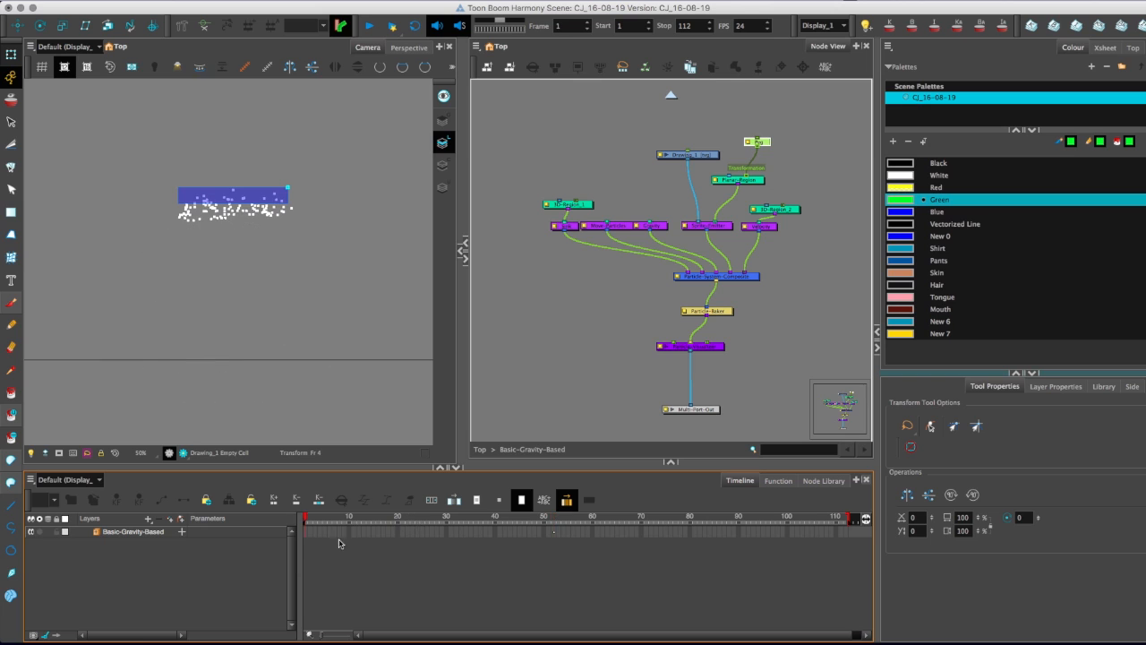
left_click(306, 532)
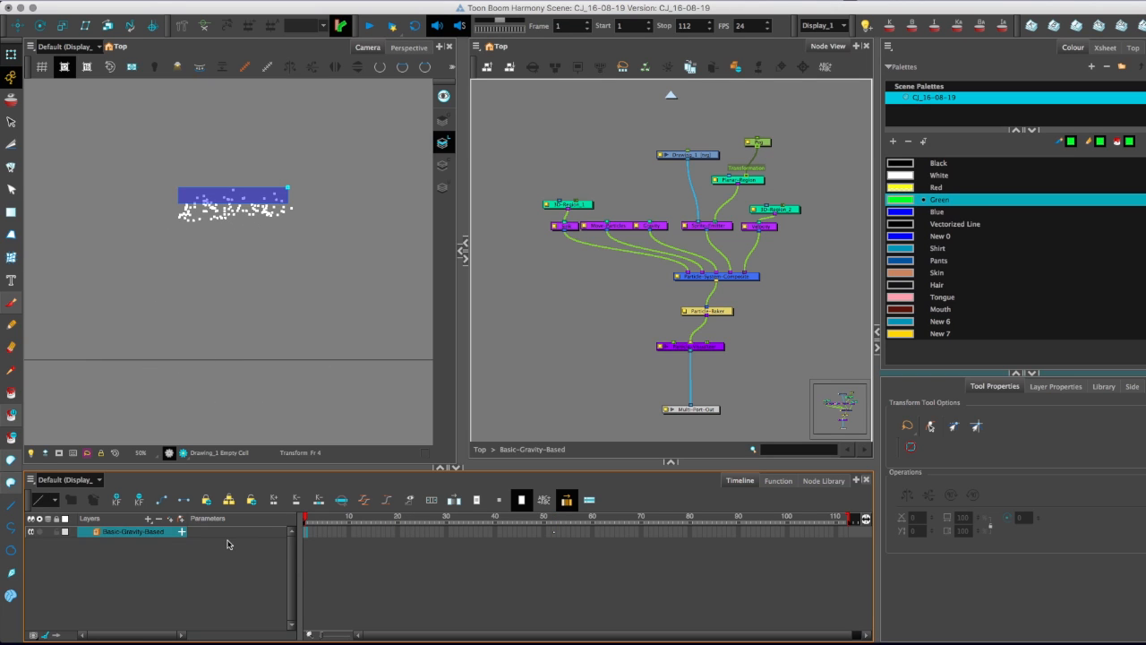
left_click(759, 143)
left_click(92, 533)
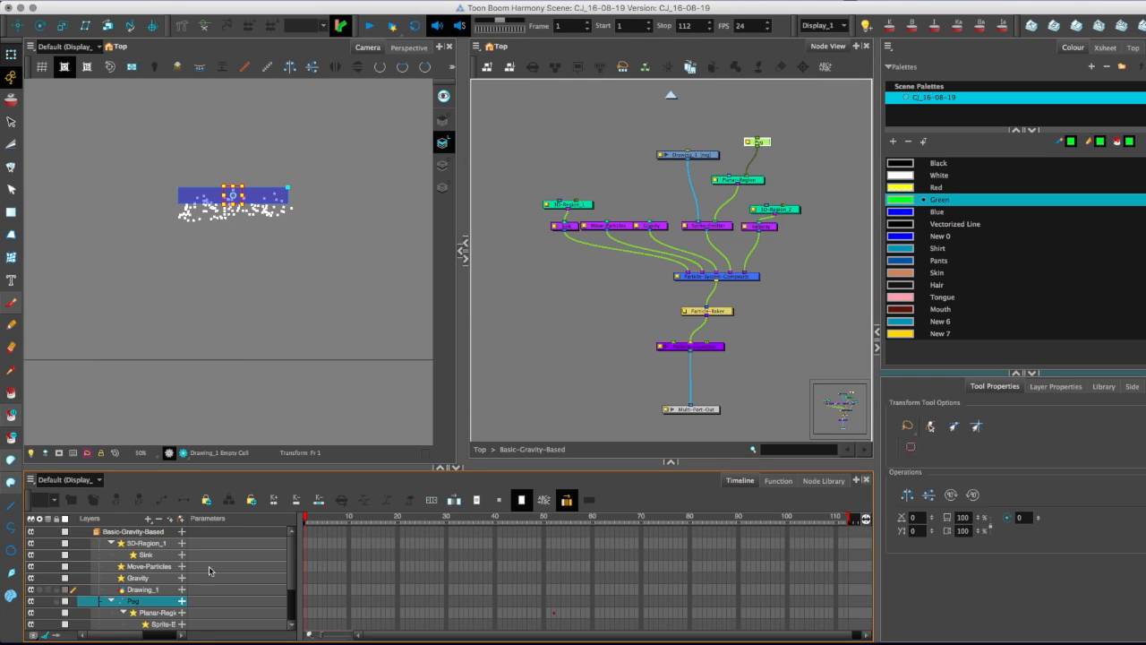
Add keyframes to the Peg layer at frames 1 and 21 and activate the Translate tool.
left_click(306, 567)
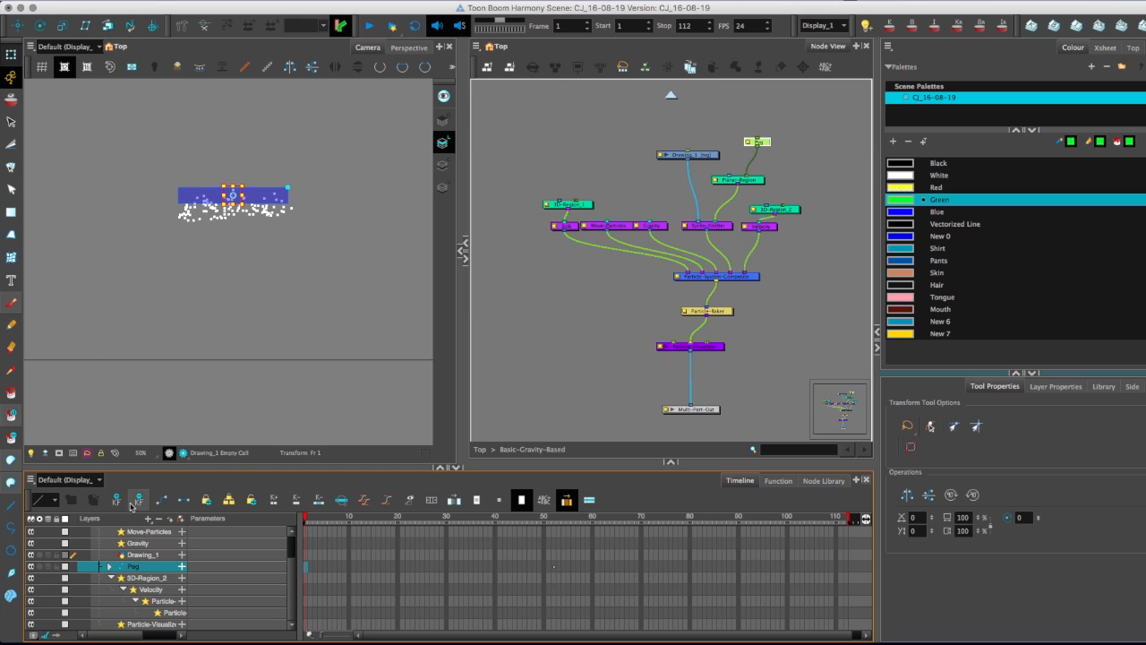
left_click(403, 569)
key("F6")
key("alt+2")
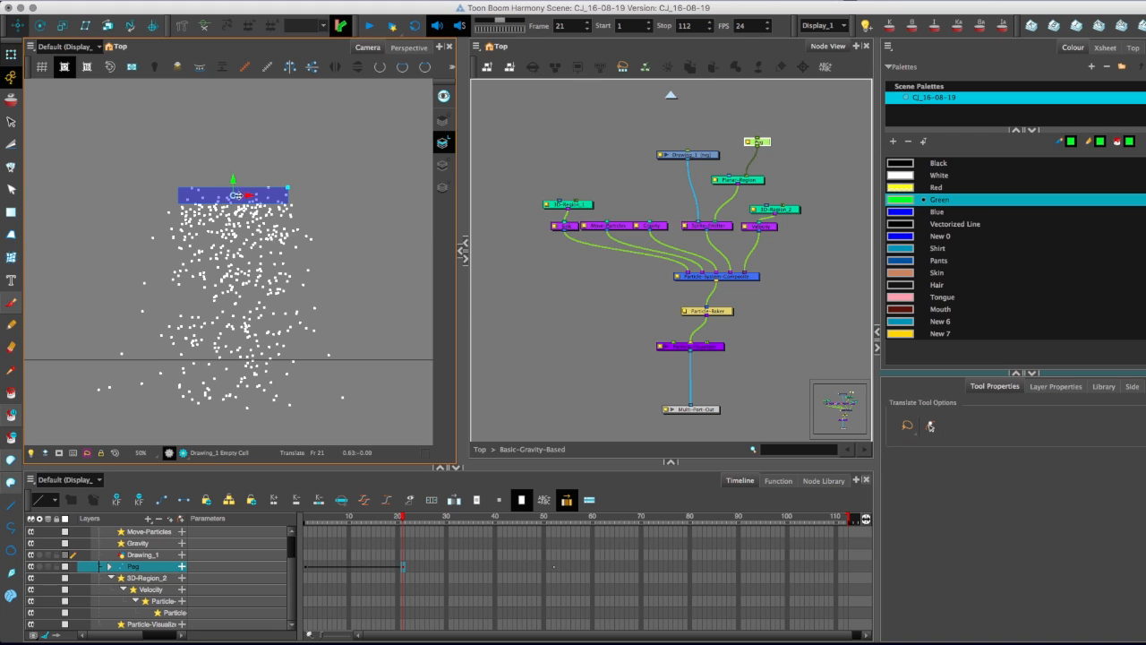
Move the peg upward at frame 21 and downward at frame 1, and play the animation.
left_click_drag(218, 174, 218, 78)
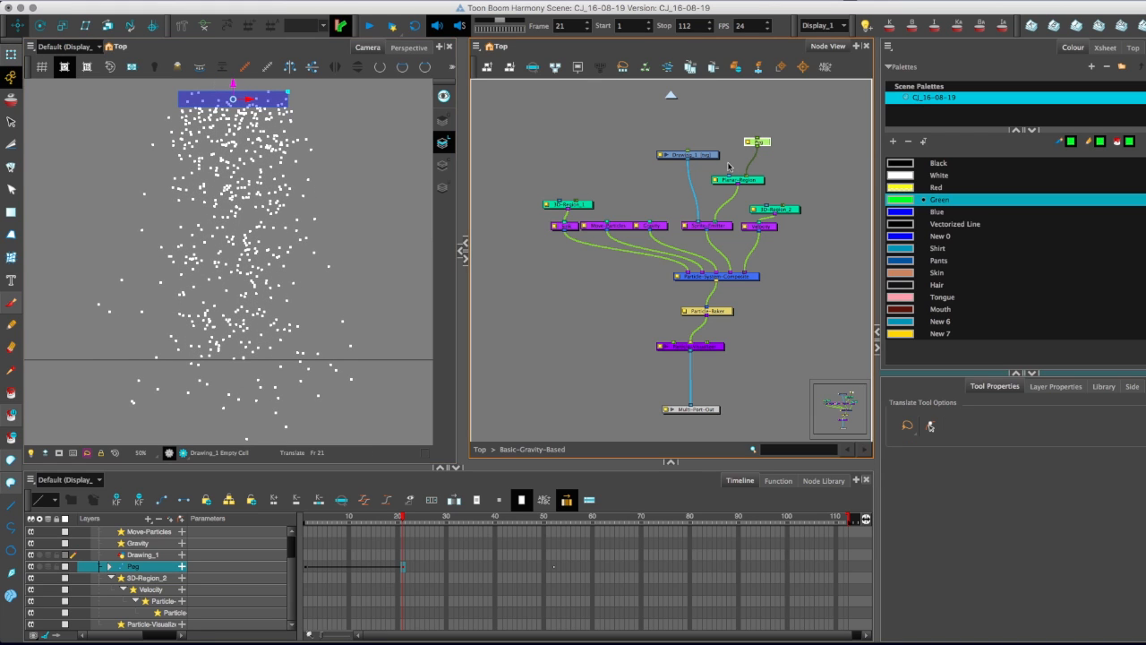
left_click(306, 567)
left_click_drag(238, 206, 238, 284)
key("Return")
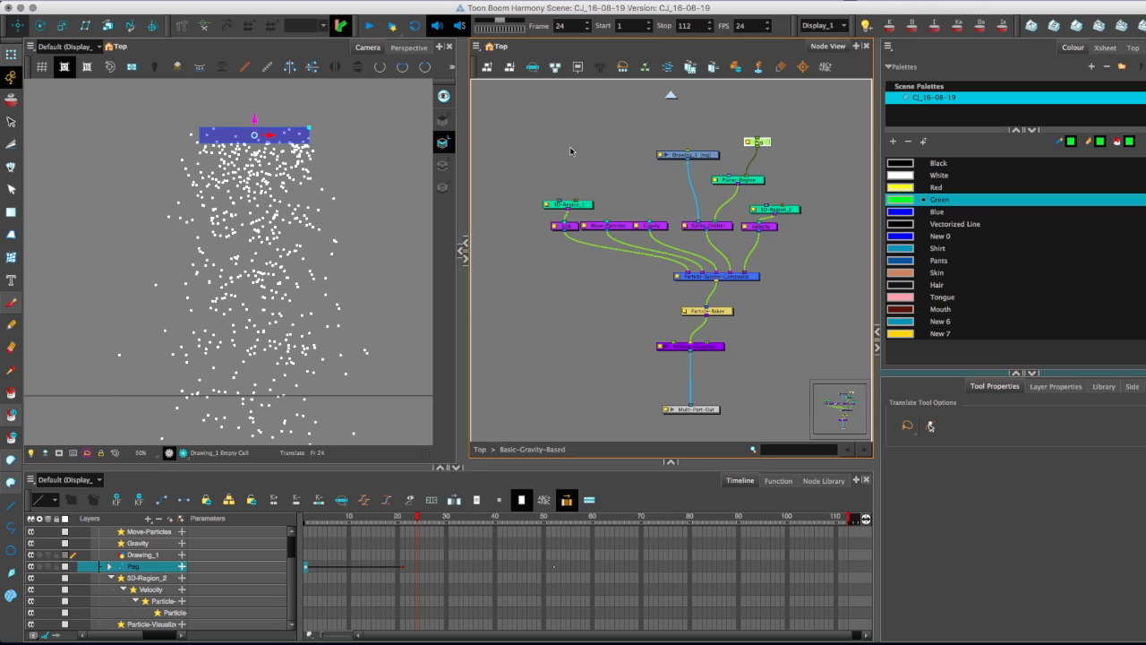
Open the Sprite-Emitter's Layer Properties, enlarge the window, and examine the Rendering and Generation settings.
left_click_drag(629, 174, 695, 140)
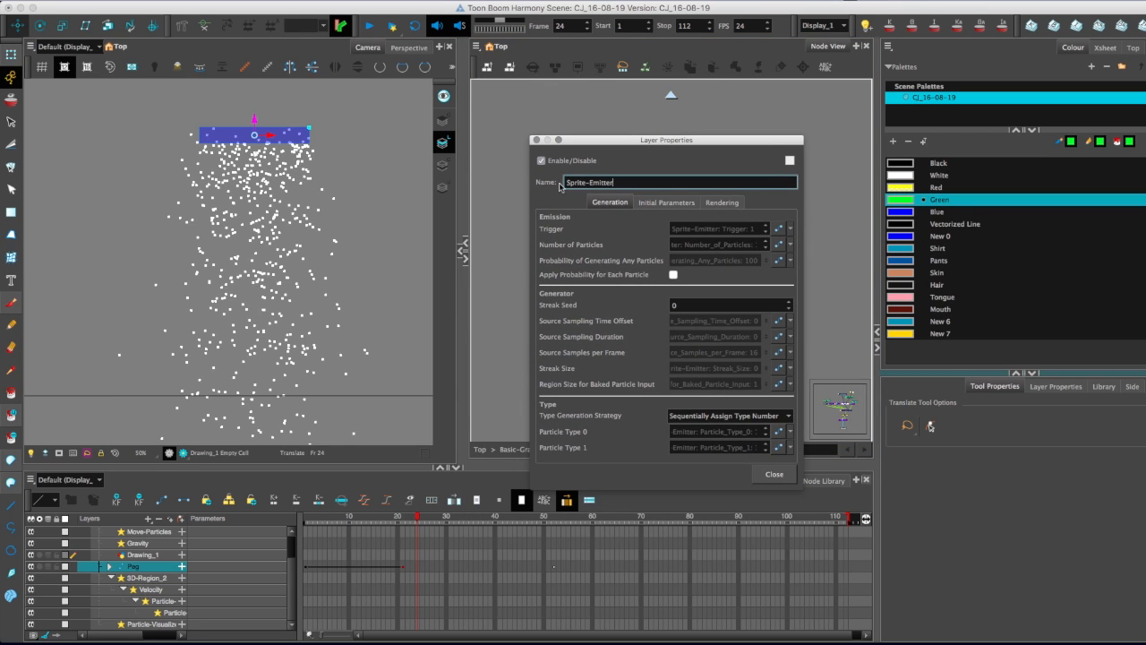
left_click_drag(801, 490, 927, 616)
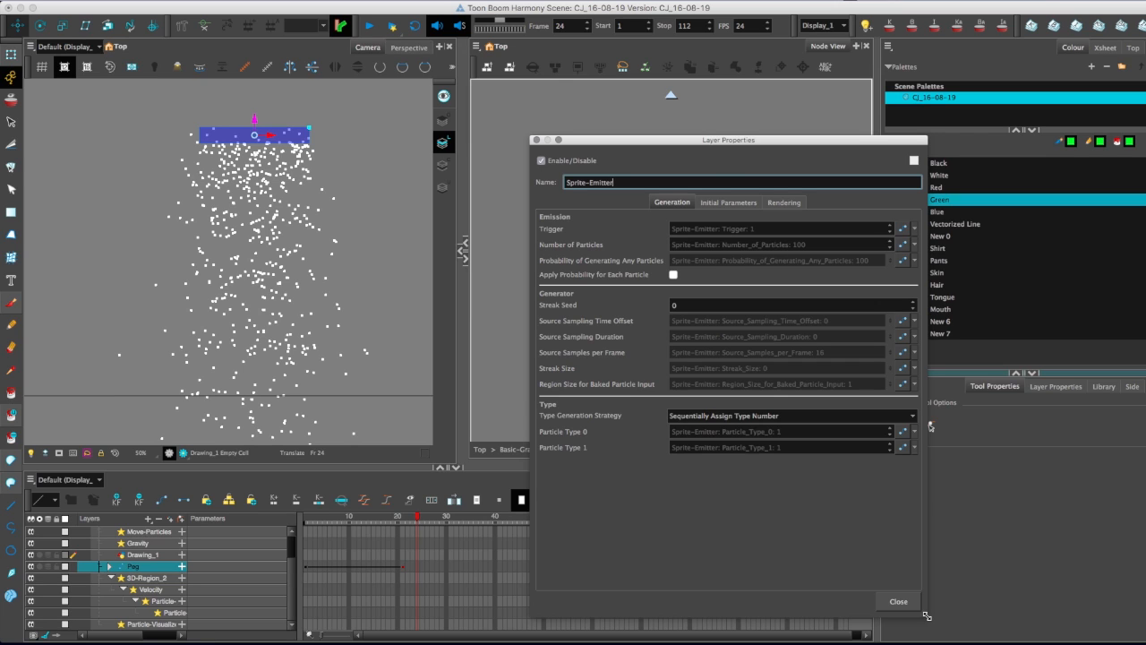
left_click(785, 203)
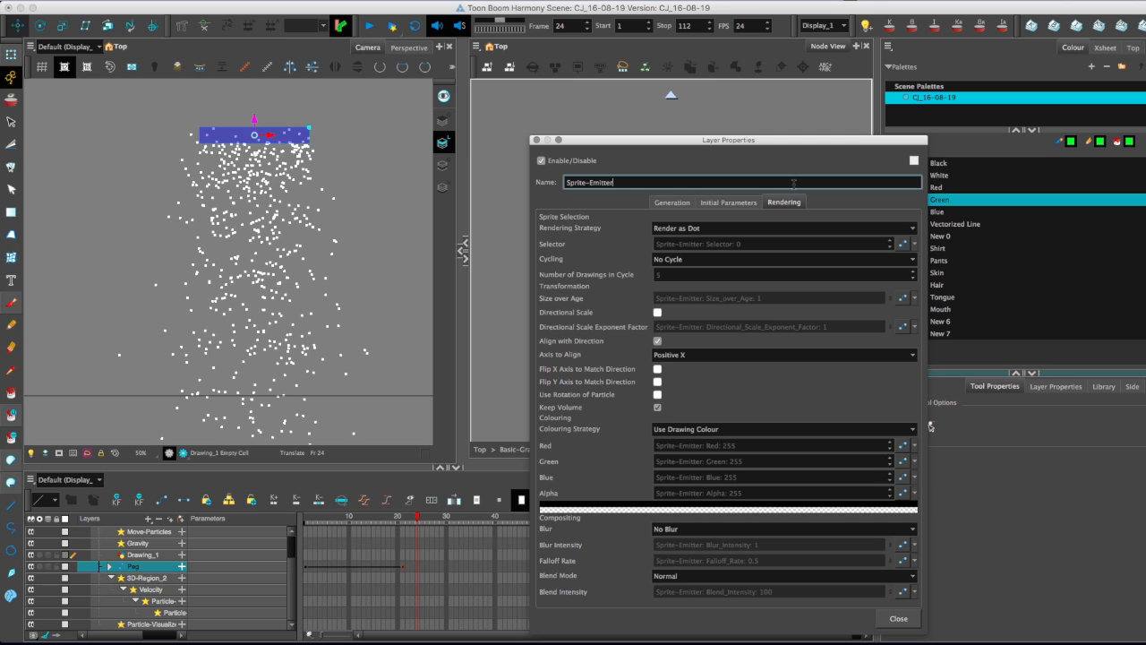
left_click(655, 201)
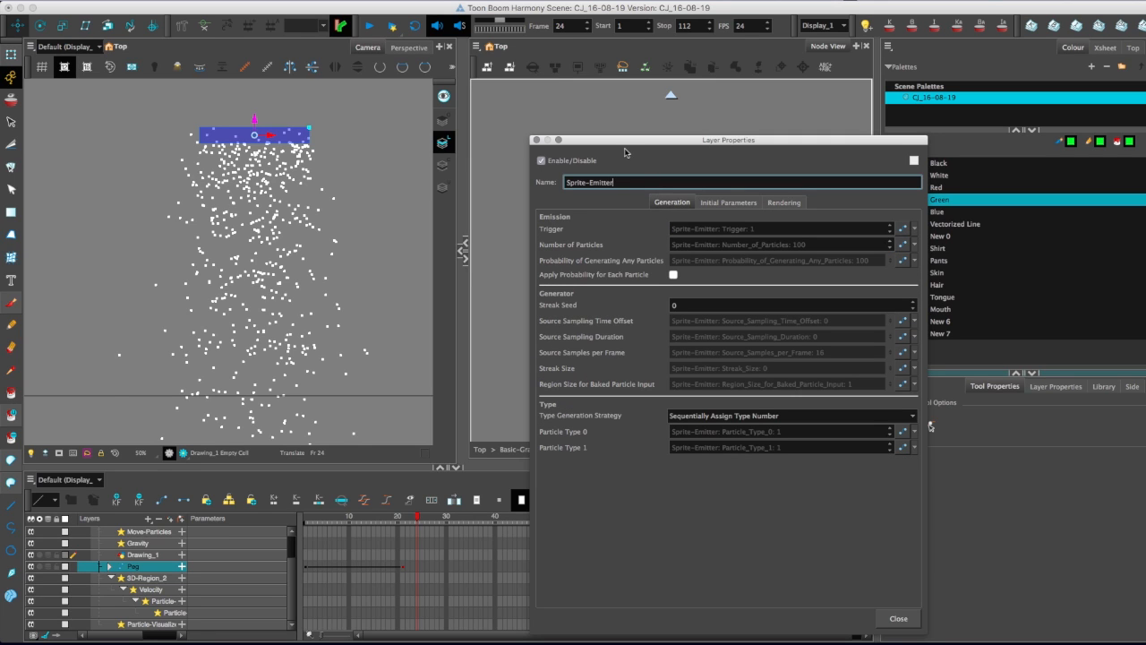
Switch the Sprite-Emitter's Number of Particles to a local value and go to frame 18.
left_click(914, 244)
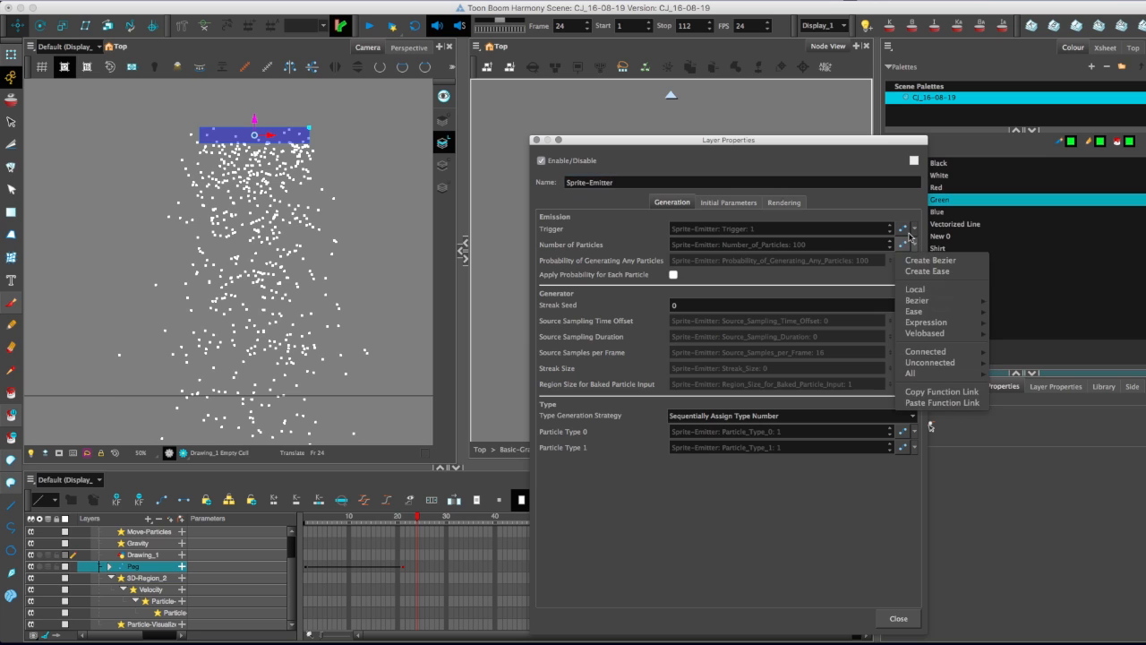
left_click(909, 291)
left_click(903, 259)
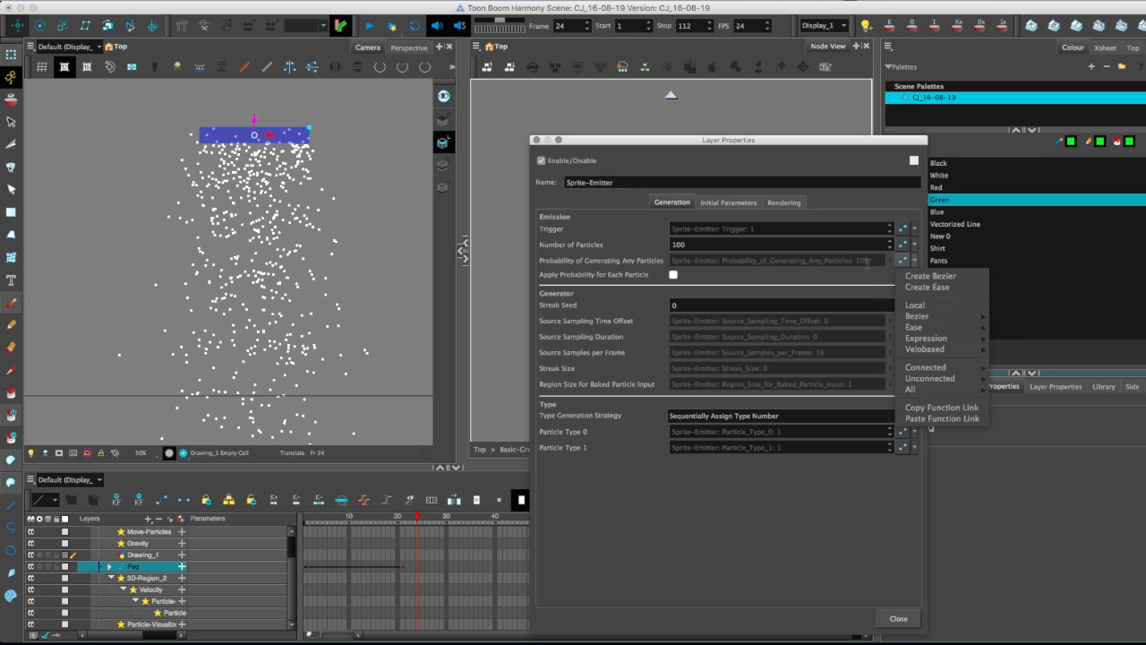
left_click(930, 429)
mouse_move(410, 522)
left_mouse_down()
mouse_move(343, 522)
mouse_move(389, 517)
left_mouse_up()
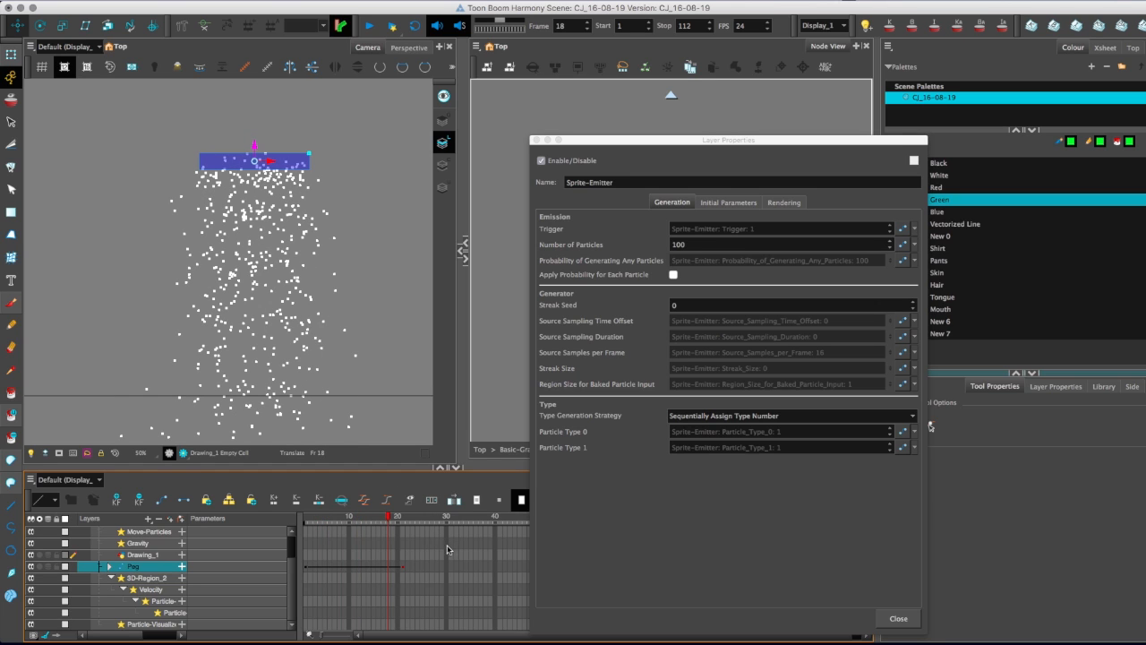
Undo the Sprite-Emitter change and the peg animation, including the peg's connection to the Planar-Region.
key("super+z")
key("super+z")
key("super+z")
key("super+z")
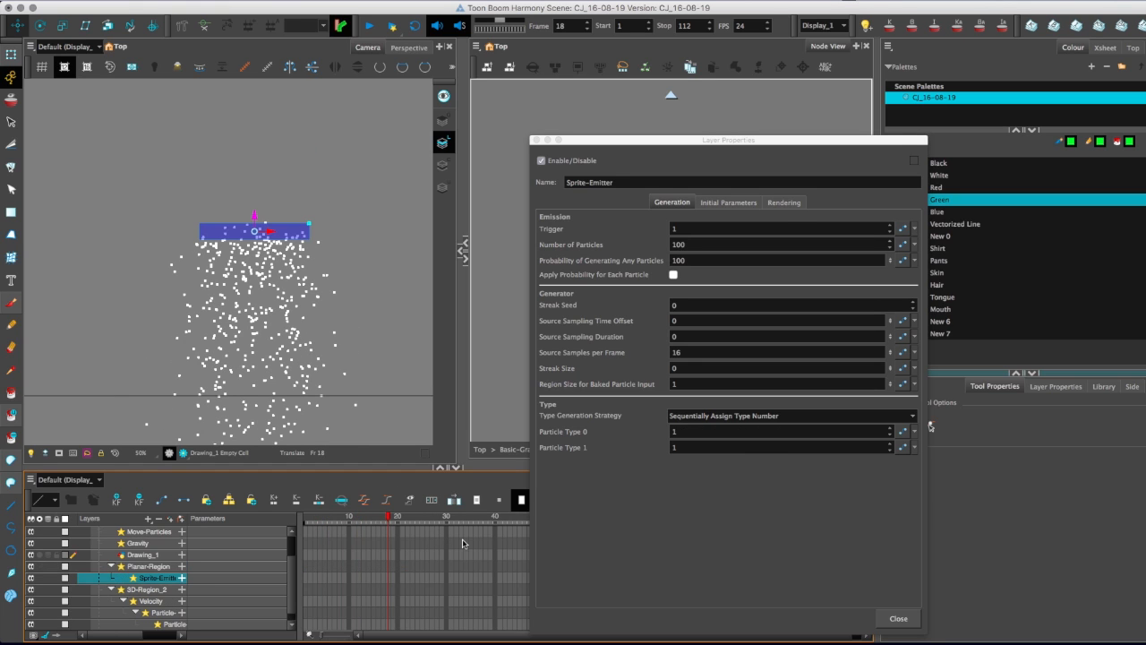
Set the Sprite-Emitter's Number of Particles to 30, check the particles at frame 14, and close its Layer Properties.
mouse_move(623, 143)
left_mouse_down()
mouse_move(861, 392)
mouse_move(615, 139)
left_mouse_up()
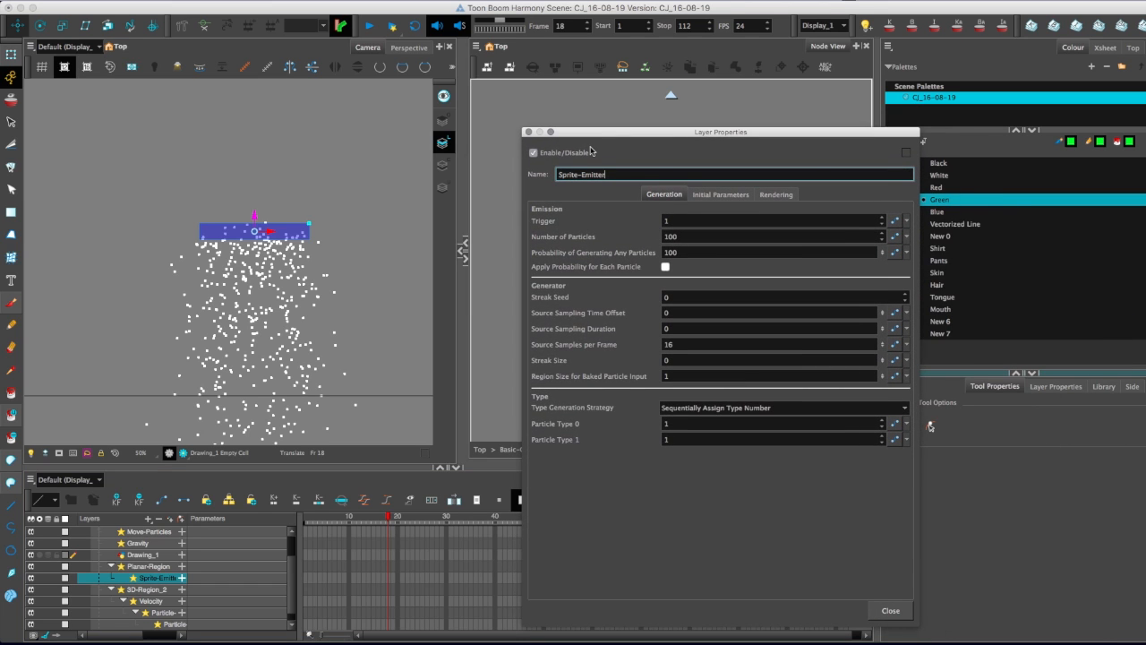
left_click(361, 536)
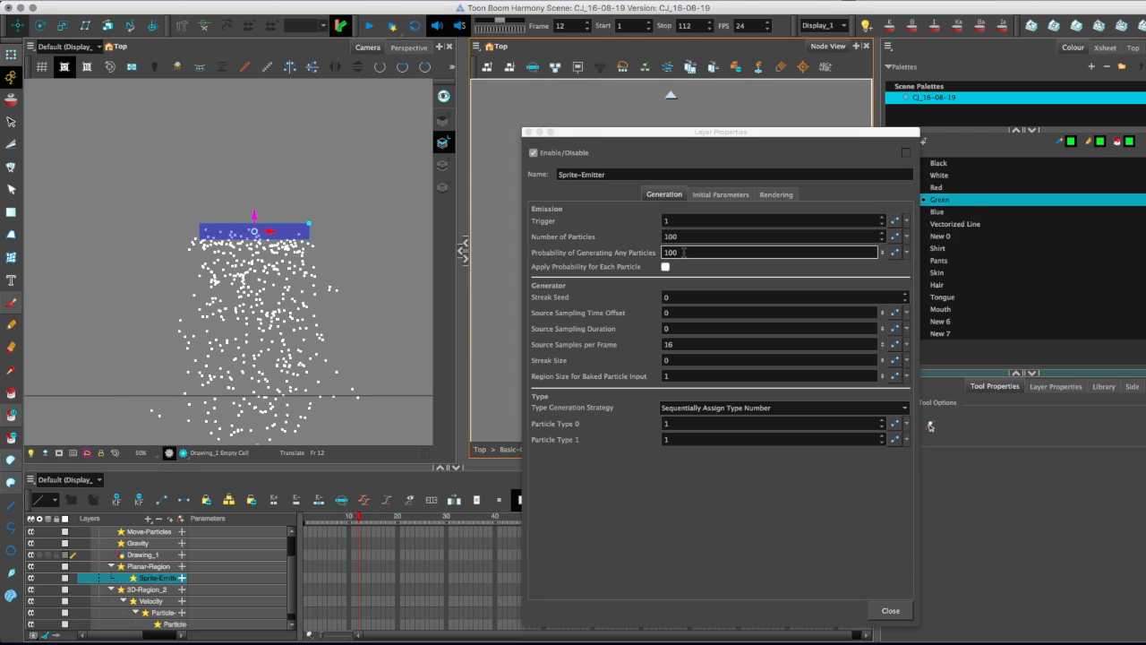
double_click(671, 253)
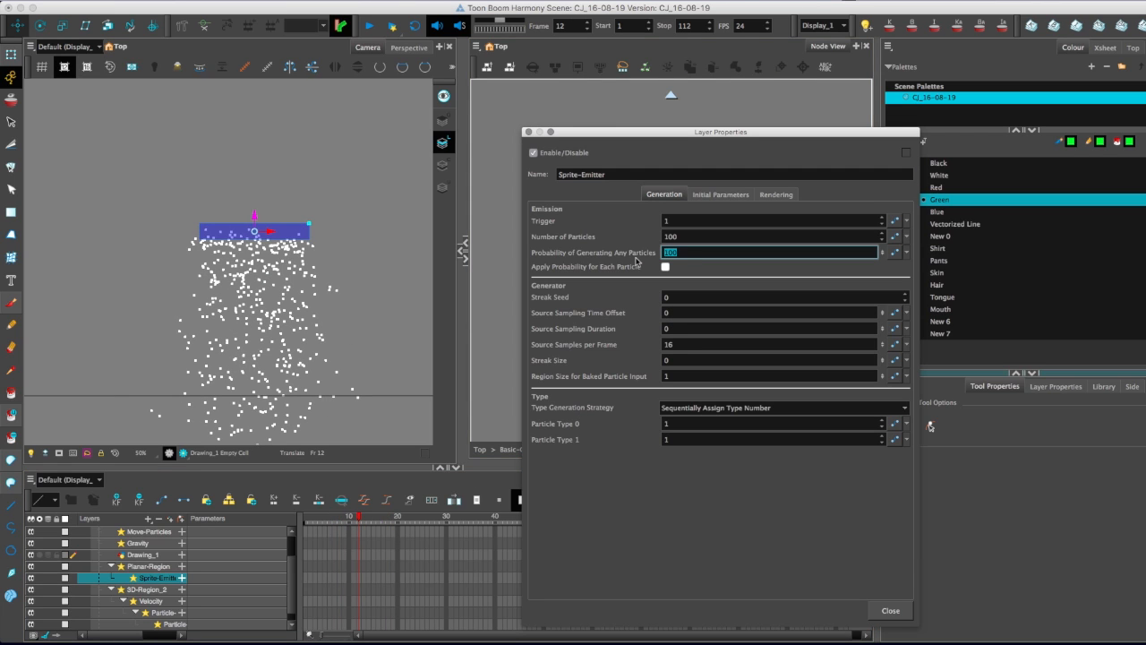
double_click(660, 235)
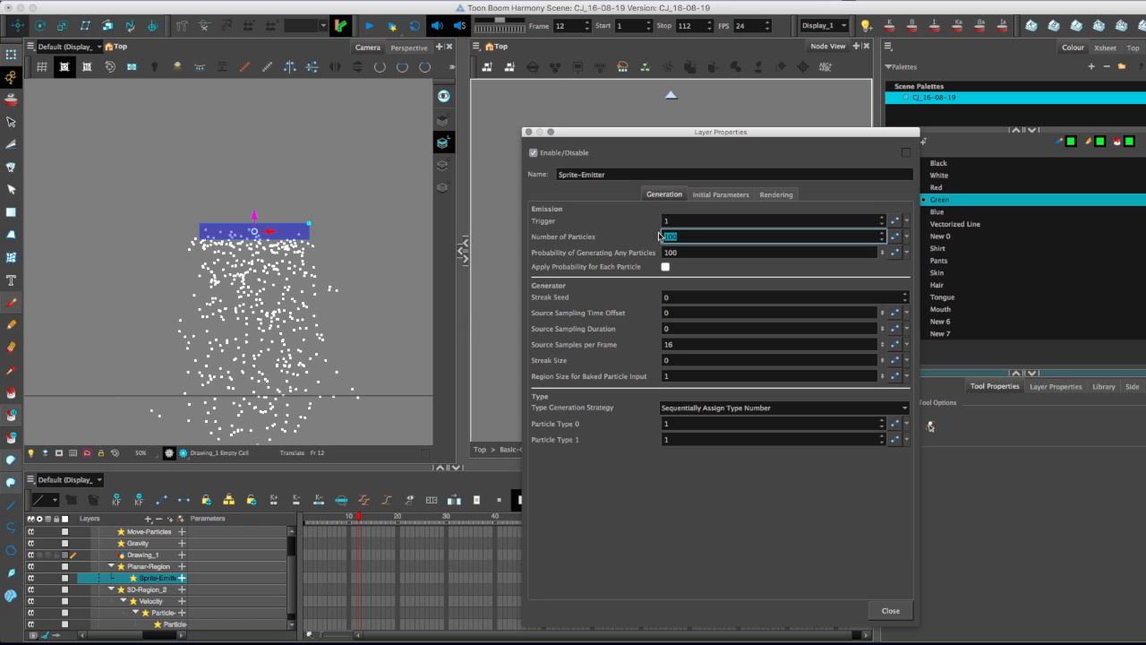
type("30")
left_click_drag(356, 522, 368, 522)
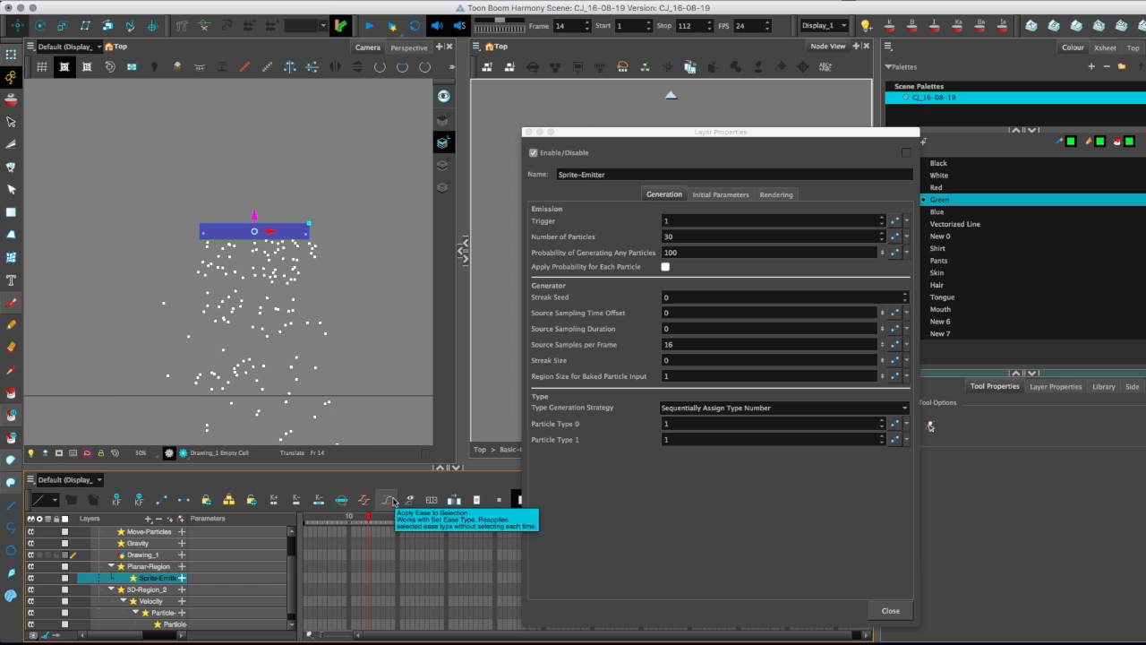
left_click_drag(582, 140, 628, 64)
left_click(968, 592)
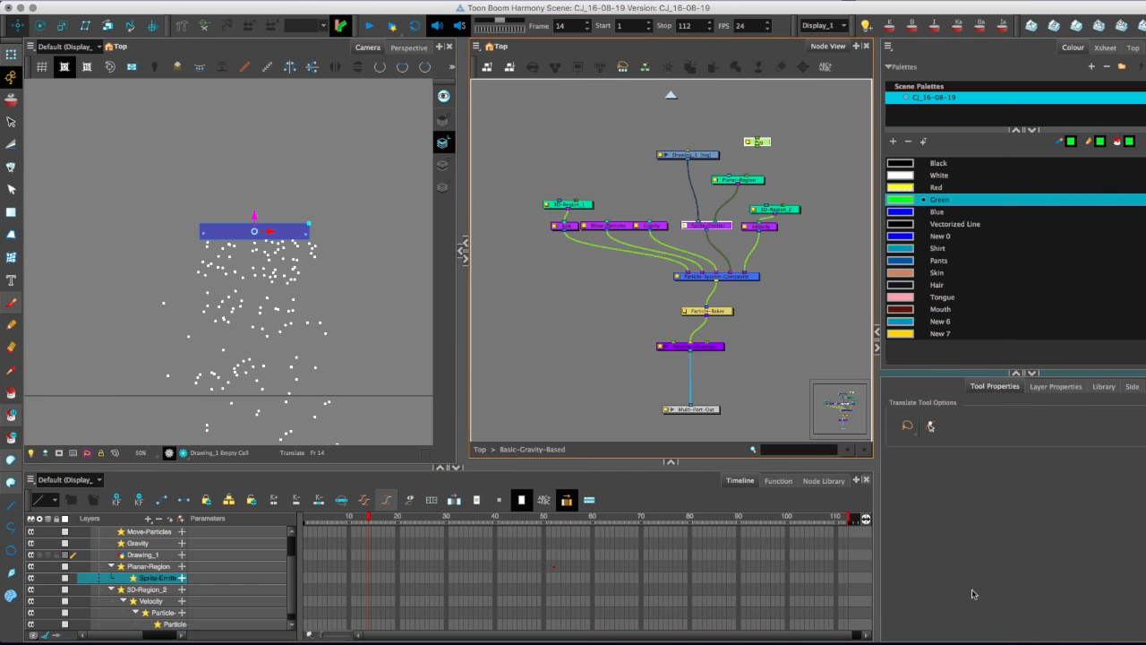
Create a new drawing layer named Drawing and place its node clear of the particle network, above and to its left.
left_click(567, 166)
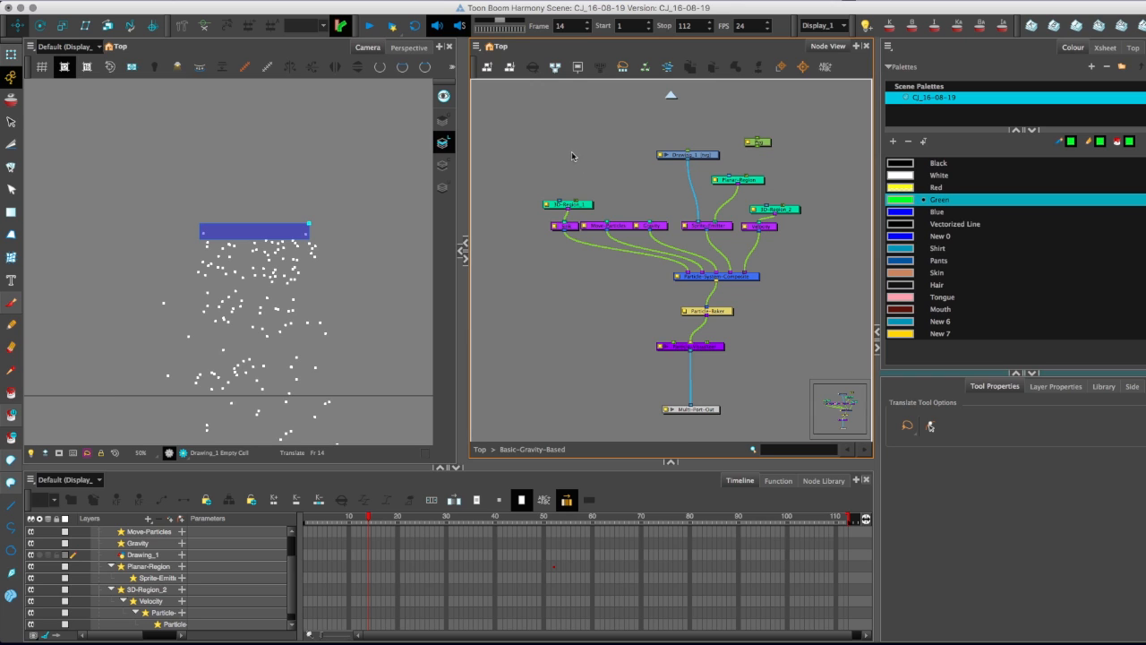
key("super+r")
left_click(621, 372)
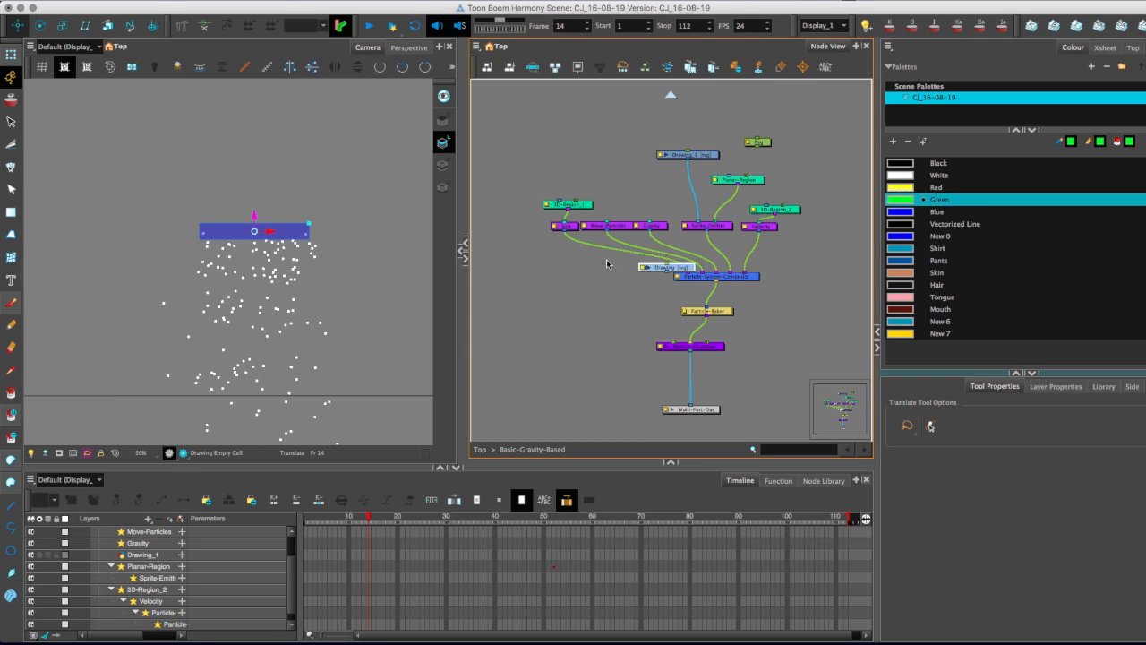
mouse_move(624, 175)
left_mouse_down()
mouse_move(617, 180)
mouse_move(668, 212)
mouse_move(511, 120)
left_mouse_up()
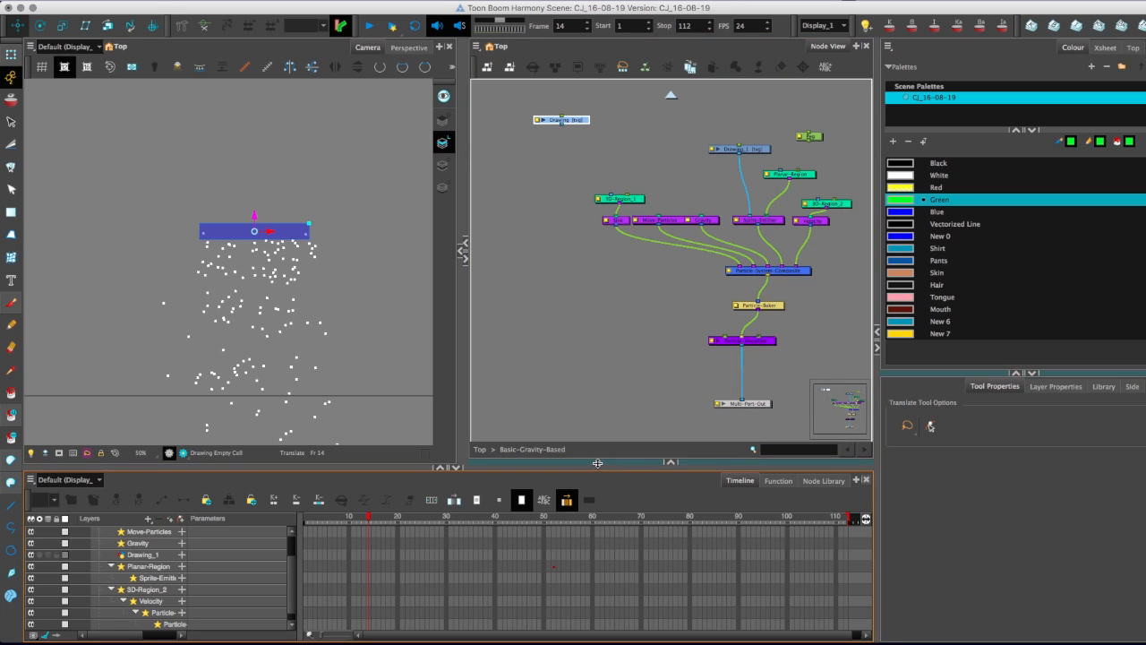
Add a Composite node and a Display node from the Node Library's Favorites category, beside the particle network.
left_click(826, 482)
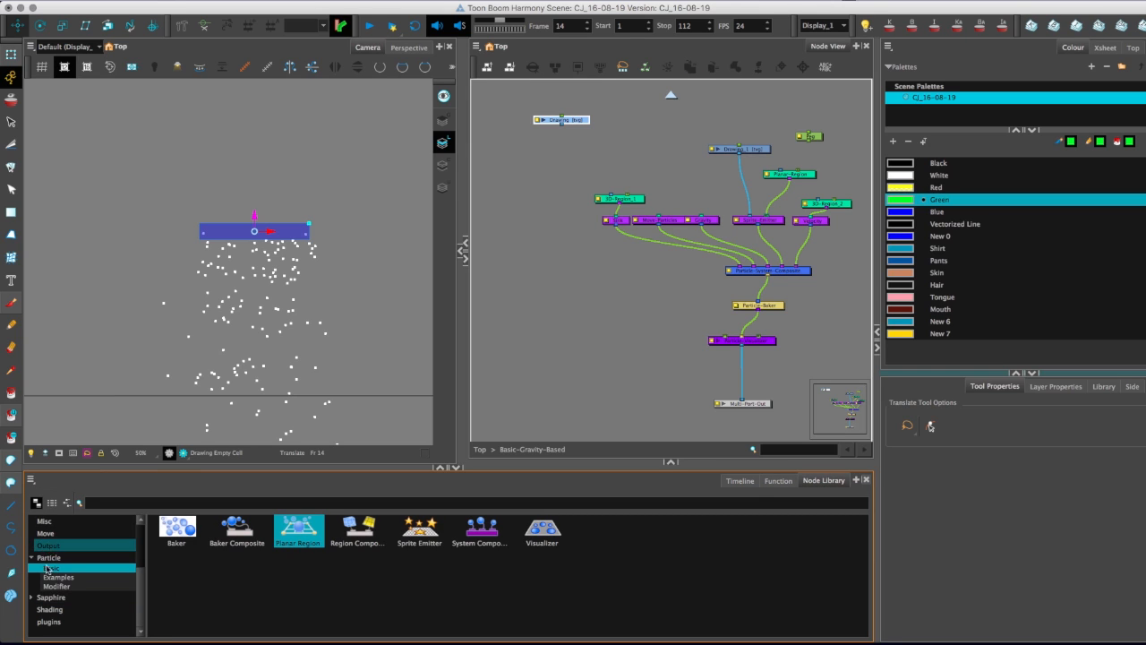
left_click(49, 546)
left_click(115, 504)
scroll(41, 556, "up", 3)
left_click(43, 557)
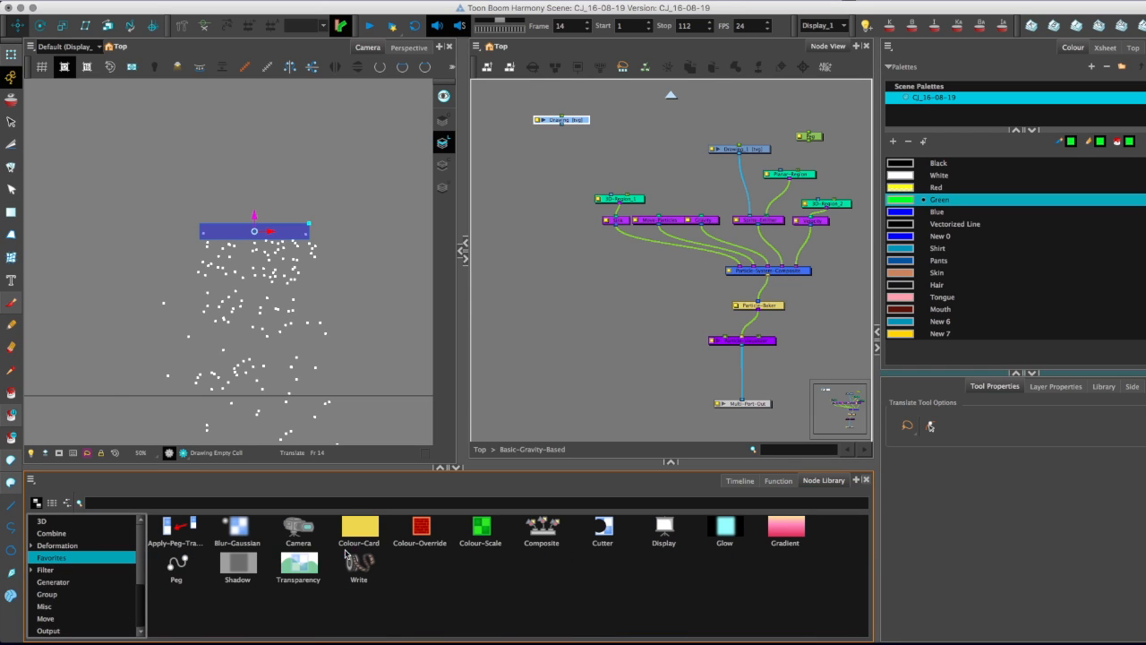
left_click_drag(541, 528, 562, 354)
left_click(670, 534)
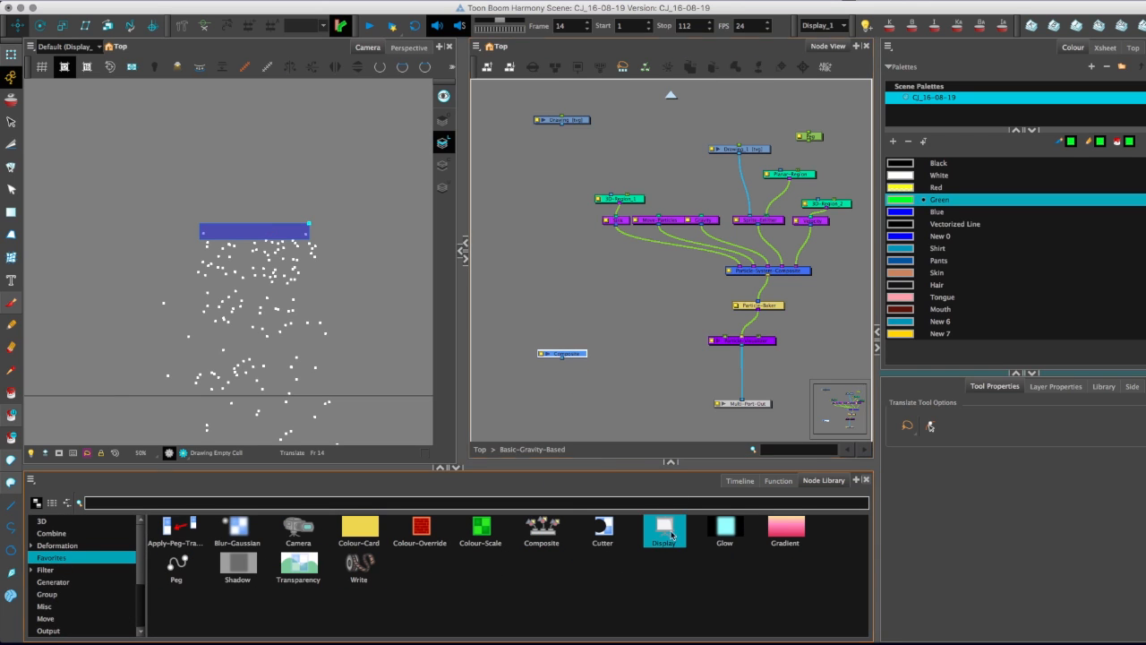
left_click_drag(671, 534, 550, 381)
Connect the new Drawing through the Composite to the new display node, and switch the camera to Display_2.
mouse_move(524, 323)
left_mouse_down()
mouse_move(595, 401)
mouse_move(558, 189)
left_mouse_up()
left_click_drag(562, 124, 548, 185)
left_click(842, 25)
left_click(813, 42)
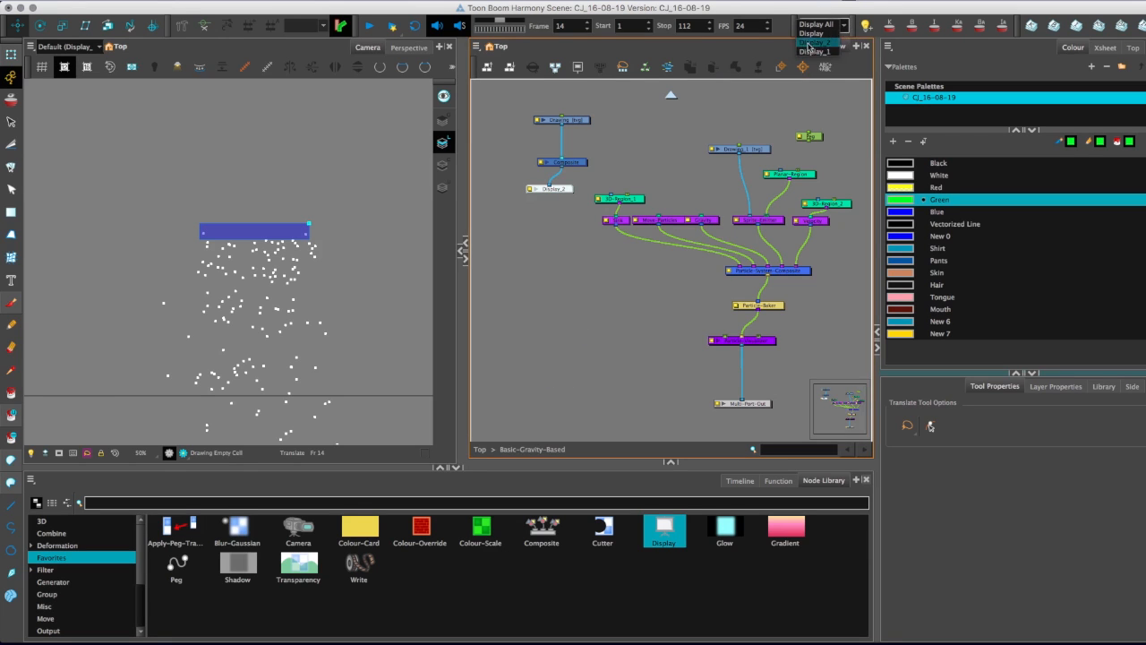
Choose the Brush tool with the Black colour and set the brush's Maximum Size to 48.08.
left_click(10, 302)
left_click(918, 166)
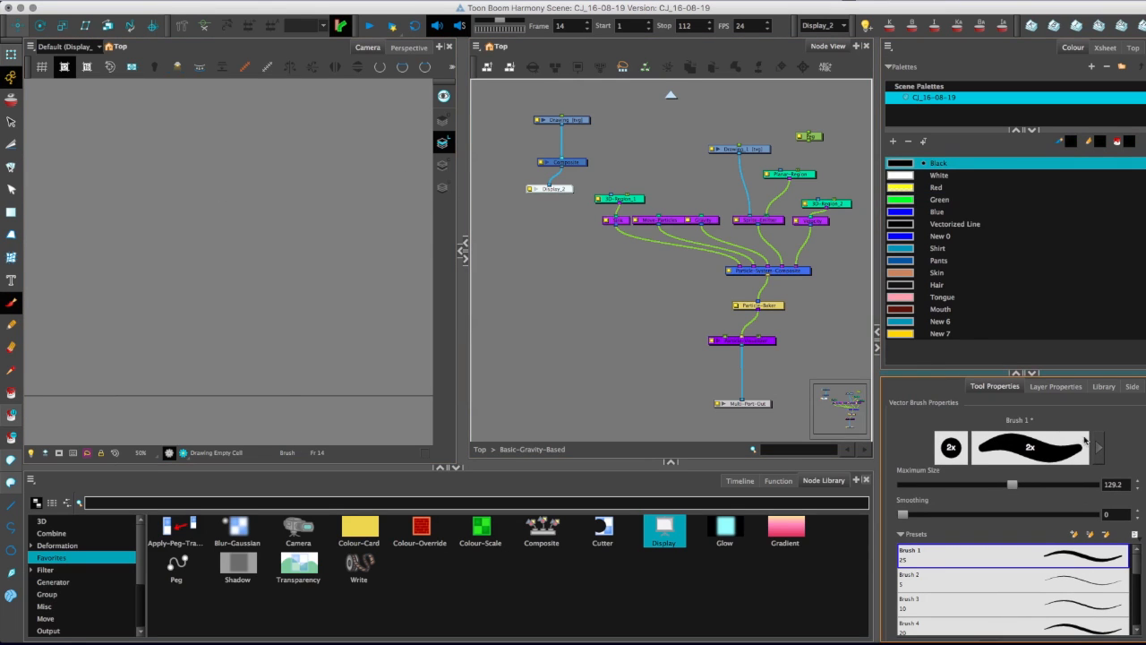
left_click(1098, 445)
mouse_move(593, 114)
left_mouse_down()
mouse_move(604, 114)
mouse_move(578, 114)
left_mouse_up()
Paint a small filled black angular shape on the new Drawing at frame 14, advance to frame 15 and reselect the Drawing node.
mouse_move(248, 186)
left_mouse_down()
mouse_move(236, 225)
mouse_move(253, 197)
mouse_move(246, 186)
mouse_move(241, 202)
left_mouse_up()
key("2")
left_click_drag(318, 208, 333, 188)
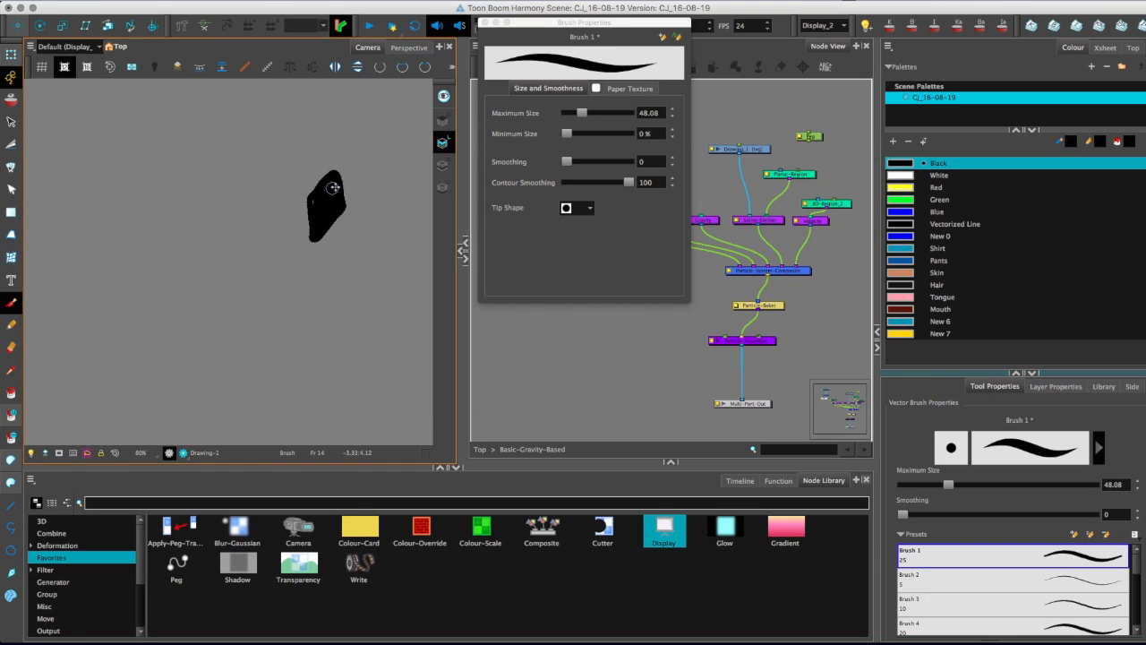
left_click(311, 202)
key("period")
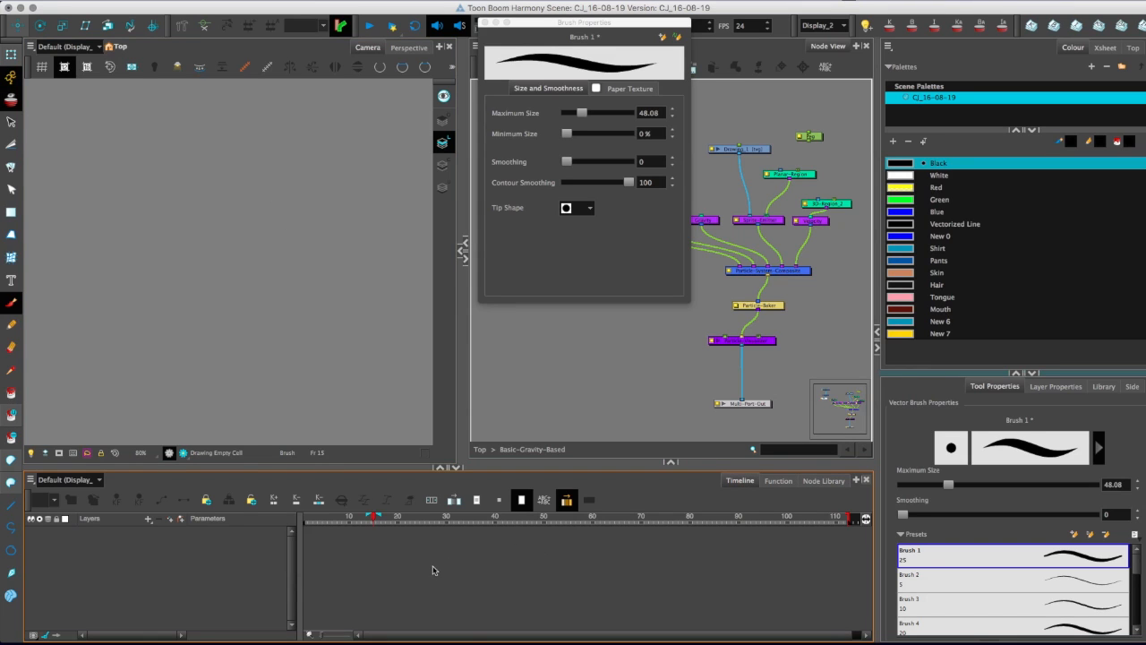
left_click_drag(539, 23, 788, 232)
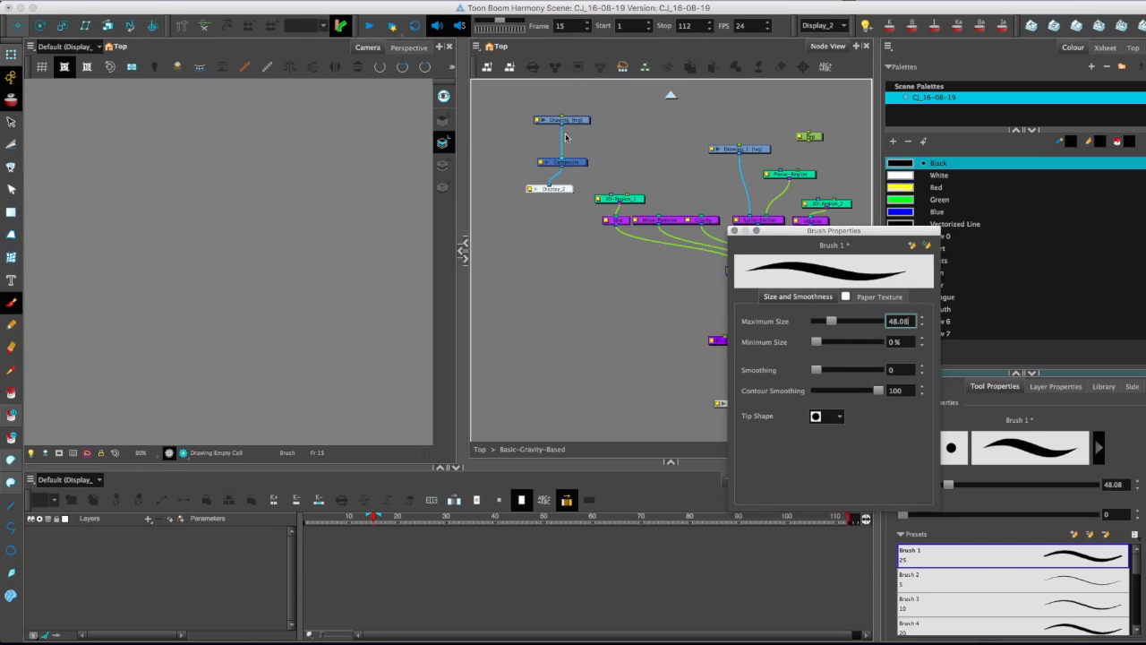
left_click(557, 120)
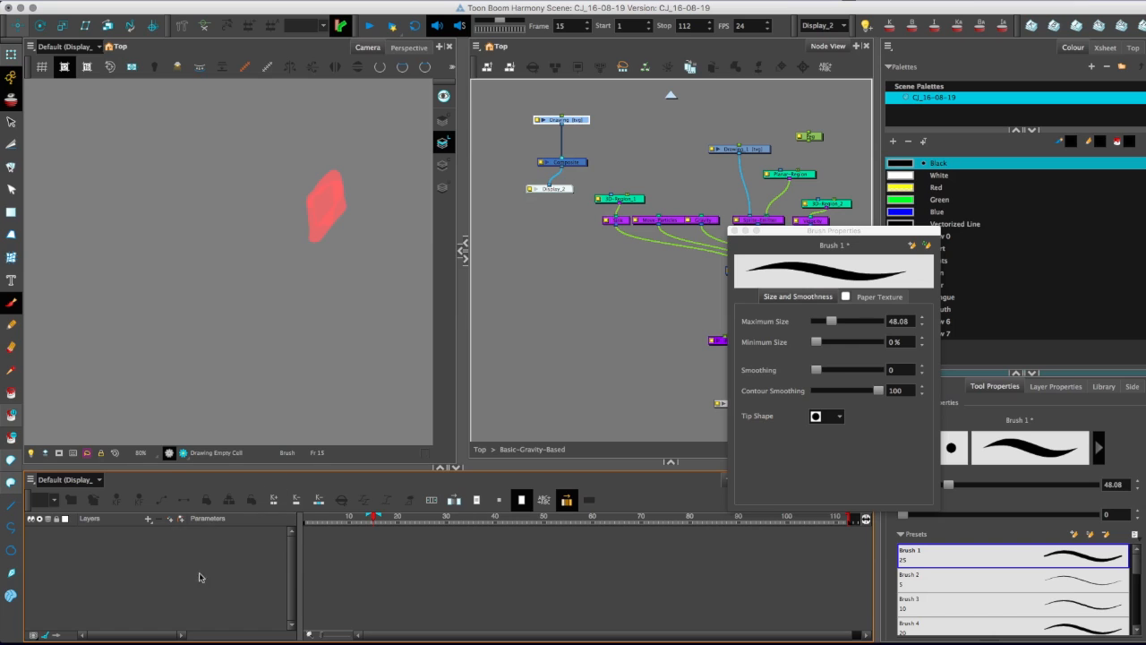
Paint differing filled black particle shapes on the Drawing at frames 15 and 16, flipping between the frames to compare them.
mouse_move(304, 204)
left_mouse_down()
mouse_move(325, 236)
mouse_move(350, 190)
mouse_move(329, 171)
mouse_move(300, 183)
mouse_move(317, 215)
mouse_move(302, 183)
mouse_move(324, 199)
mouse_move(323, 174)
mouse_move(340, 191)
mouse_move(324, 208)
mouse_move(298, 190)
mouse_move(364, 224)
mouse_move(324, 242)
mouse_move(293, 212)
mouse_move(338, 169)
mouse_move(342, 216)
mouse_move(293, 198)
mouse_move(328, 177)
mouse_move(292, 188)
mouse_move(326, 207)
left_mouse_up()
key("period")
key("super+z")
key("comma")
key("comma")
key("comma")
key("period")
key("period")
key("period")
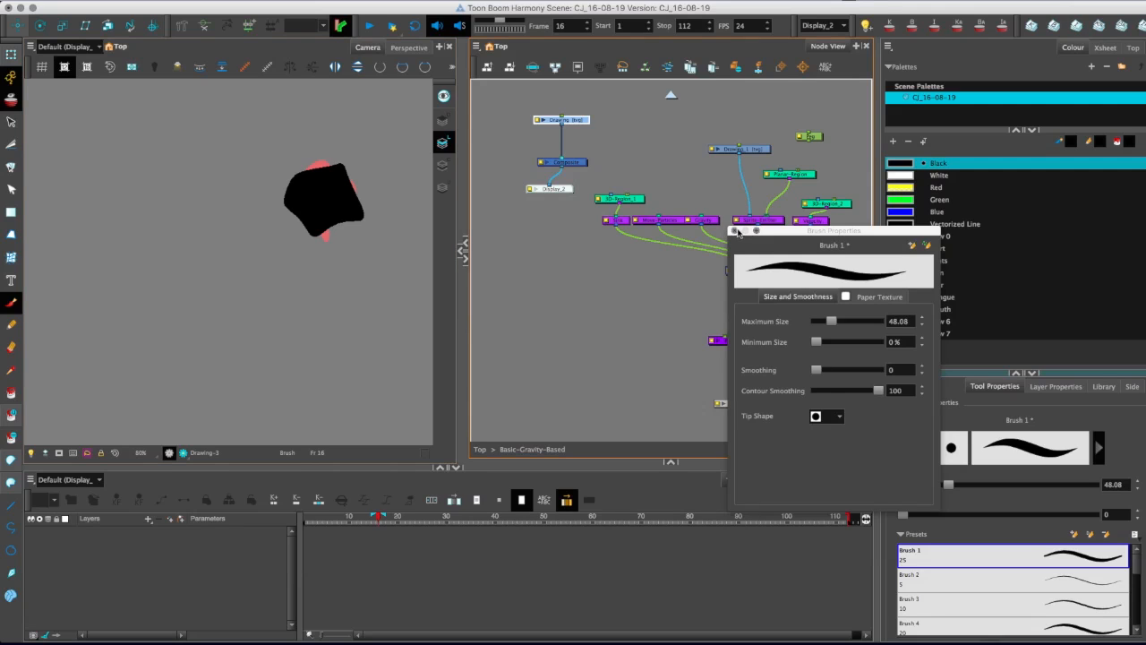
Reconnect the new Drawing from the Composite to the Sprite-Emitter in place of Drawing_1, and move its node closer to the emitter.
left_click(636, 164)
left_click_drag(561, 155, 750, 216)
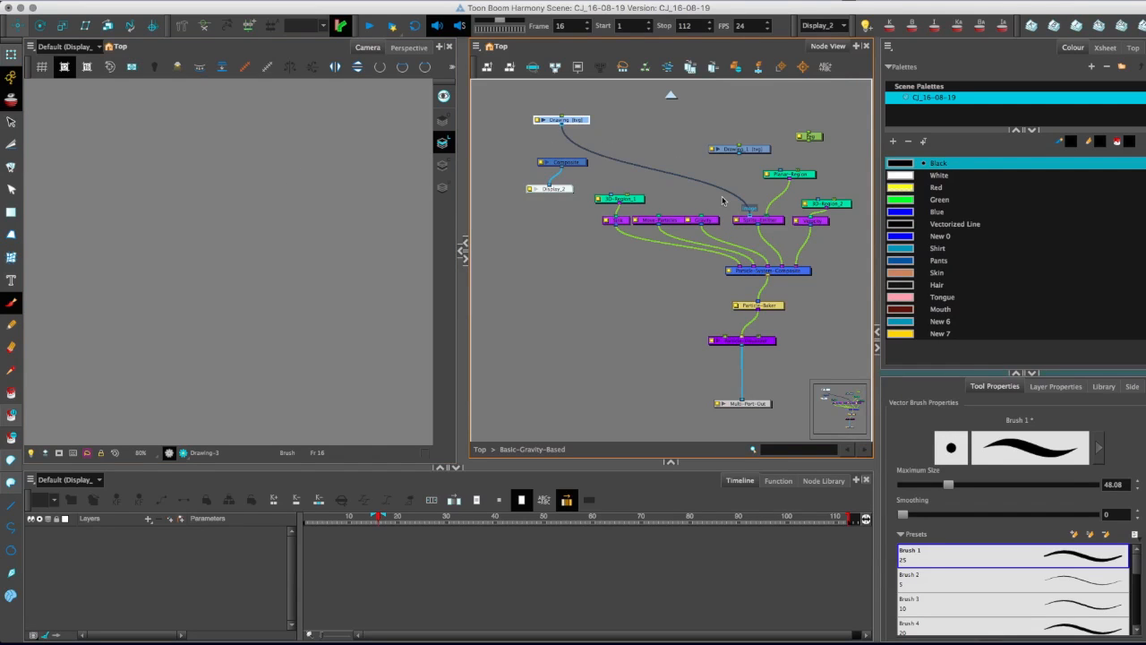
left_click_drag(578, 120, 700, 176)
Switch the camera to Display_1 and show the Sprite-Emitter's Rendering properties in an enlarged Layer Properties view.
left_click(842, 26)
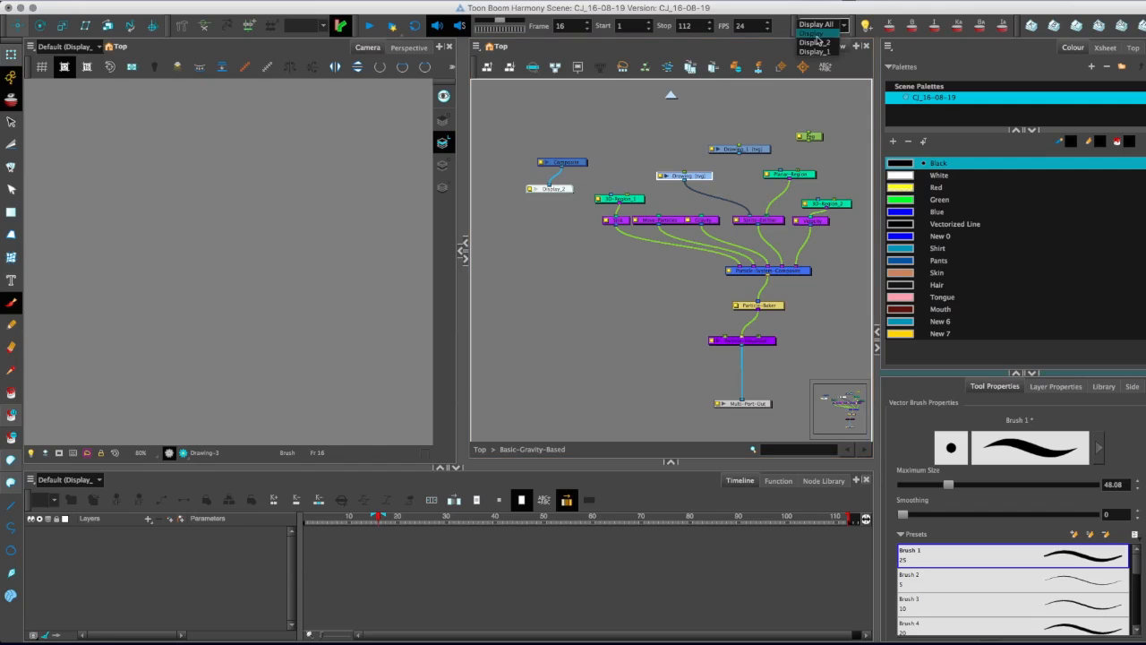
left_click(821, 50)
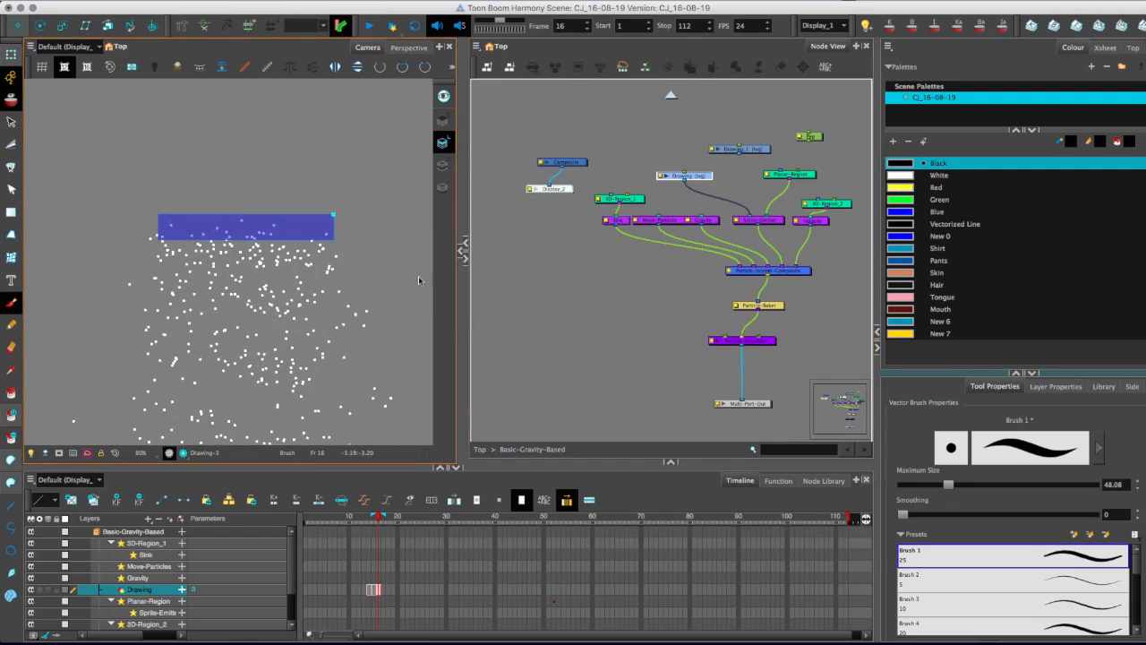
left_click(758, 220)
left_click(1016, 372)
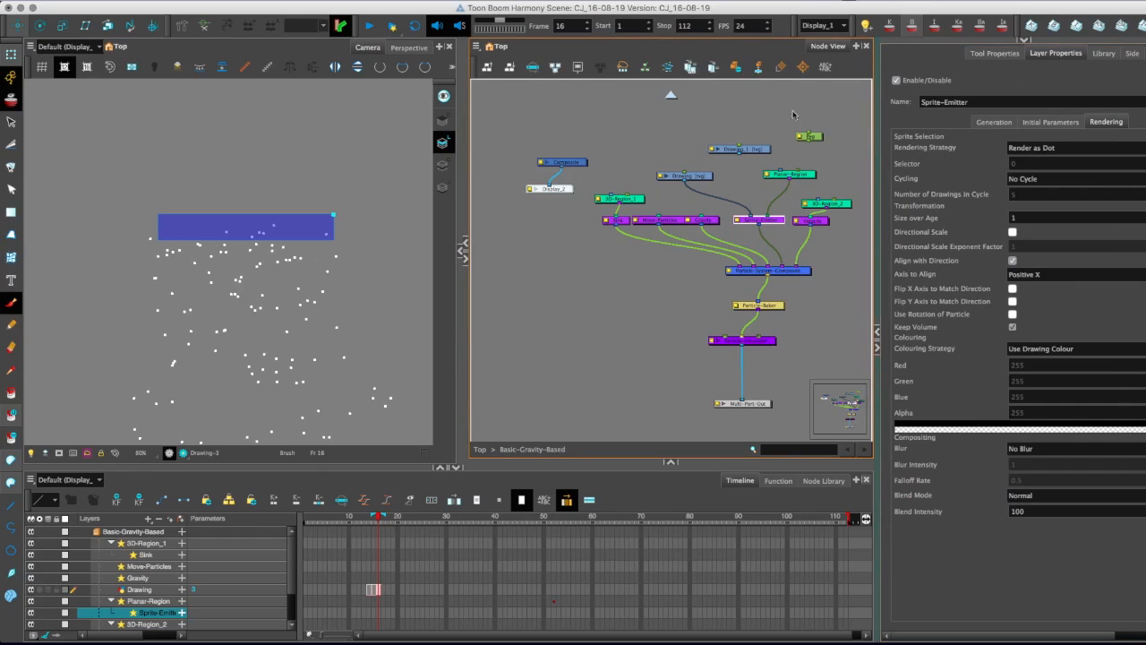
Try the Sprite-Emitter's Rendering Strategy as Use Frame Number, checking frame 15, and as Use Particle Type.
left_click(945, 147)
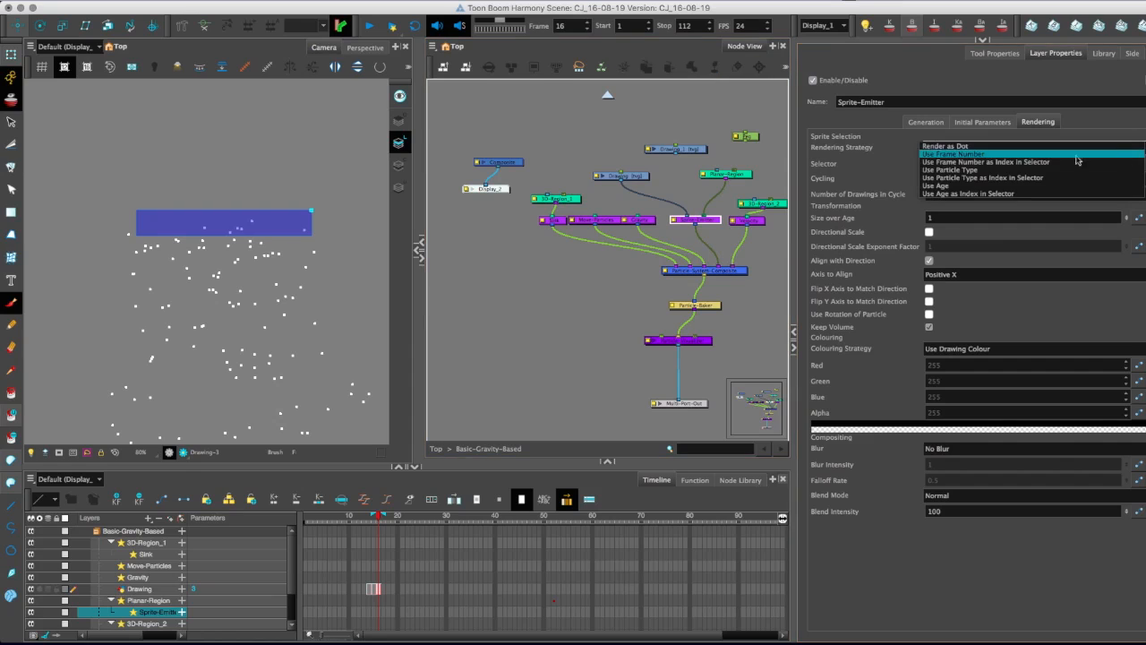
left_click(937, 154)
left_click_drag(381, 519, 373, 519)
left_click(941, 148)
left_click(937, 154)
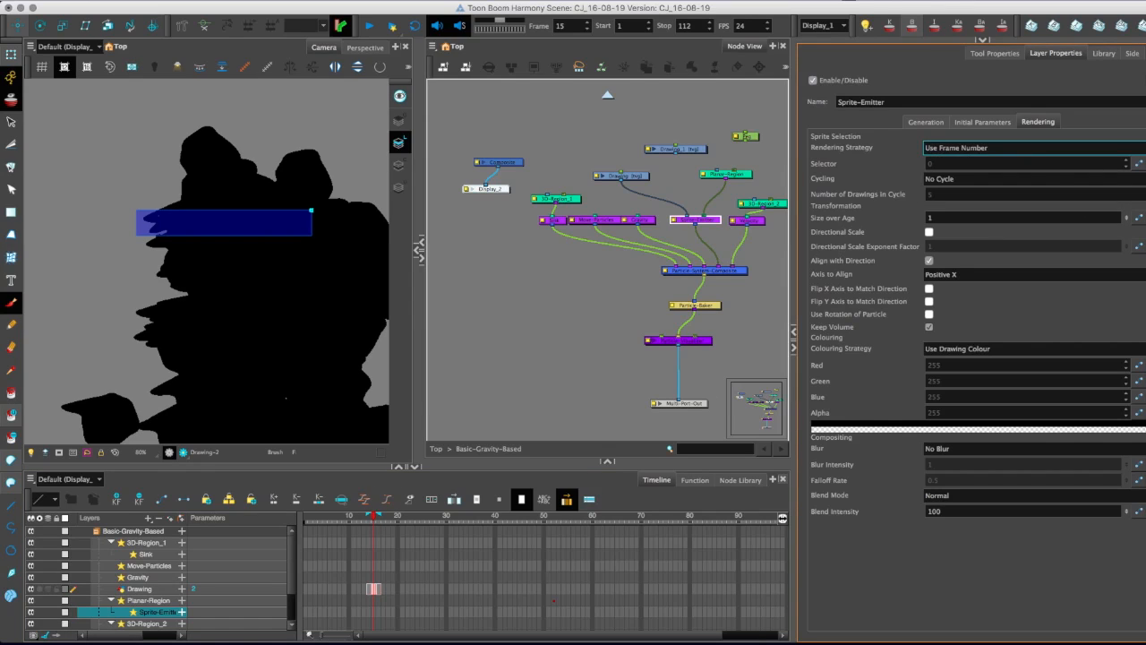
left_click(940, 148)
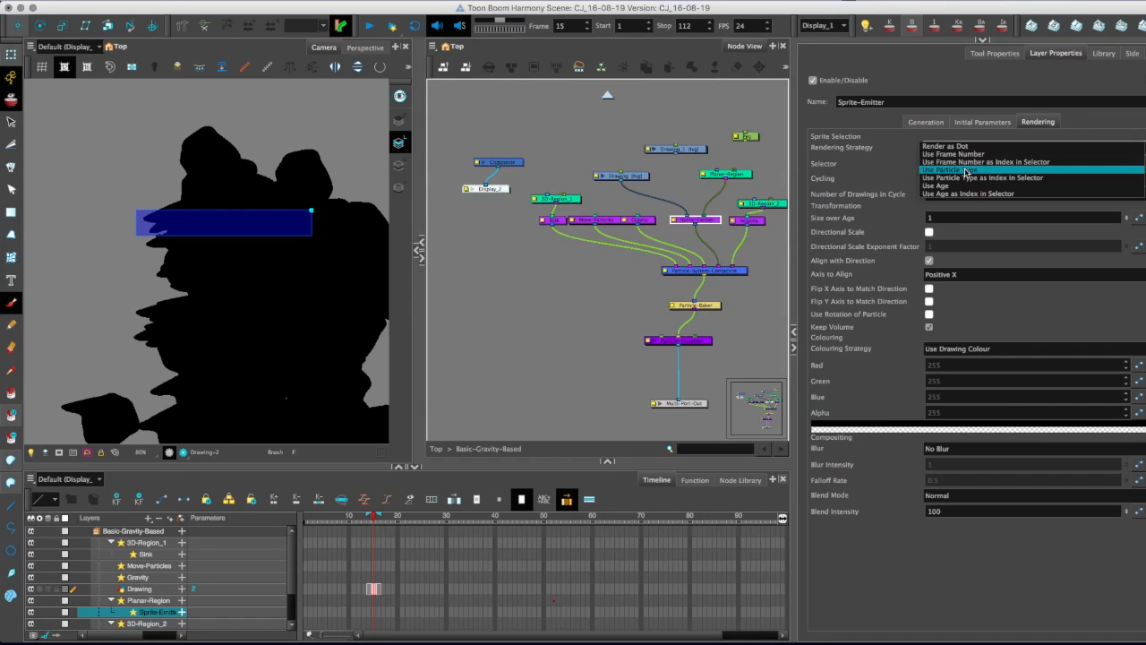
left_click(938, 170)
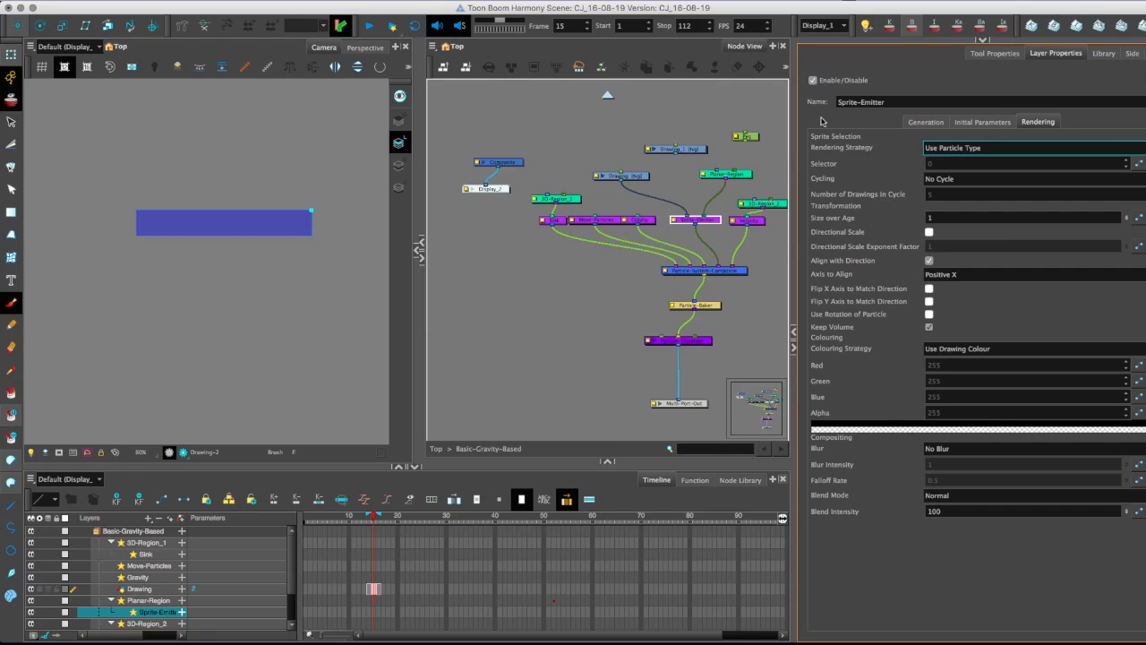
Set the Sprite-Emitter's Size over Age to 0.3 and its Rendering Strategy to Use Age.
left_click(968, 219)
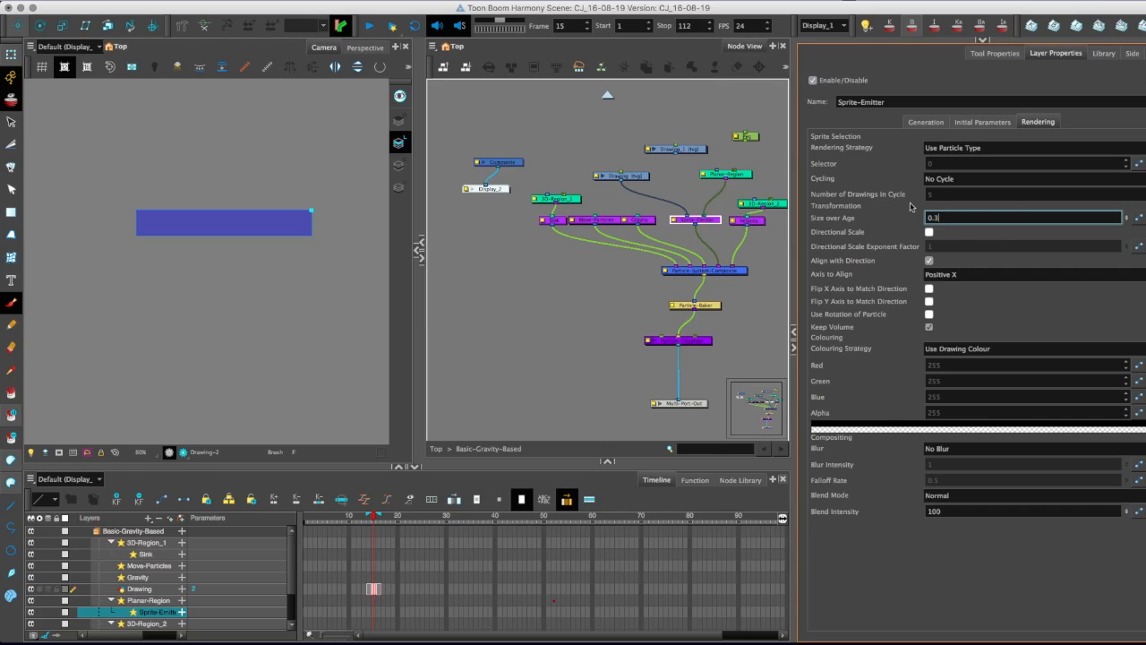
left_click(374, 527)
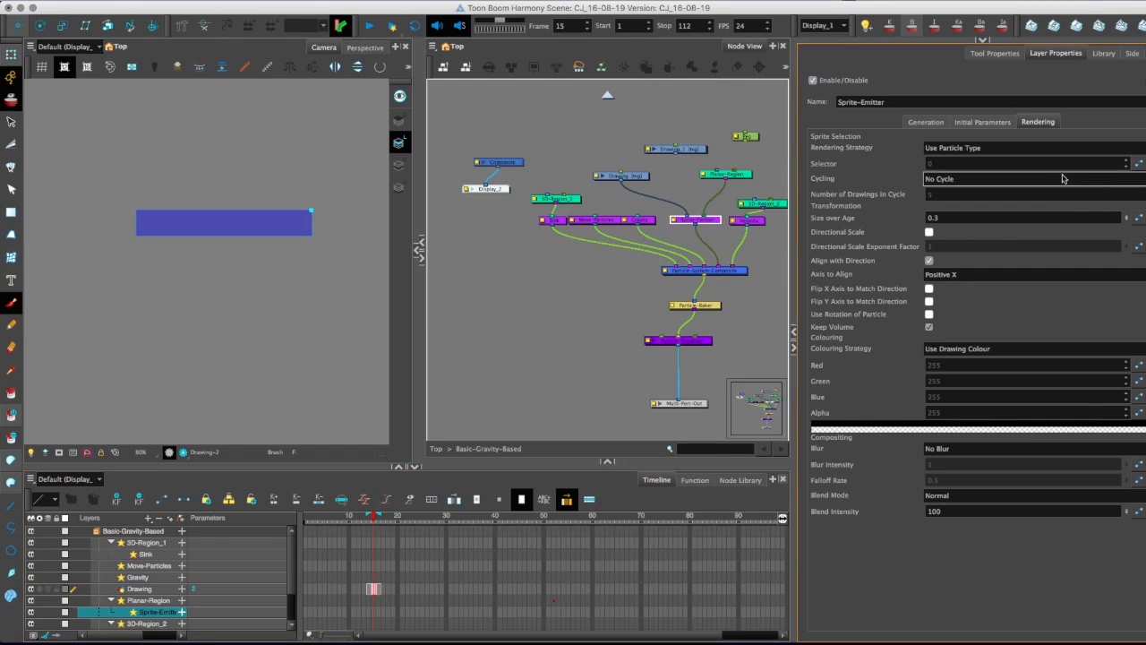
left_click(1142, 150)
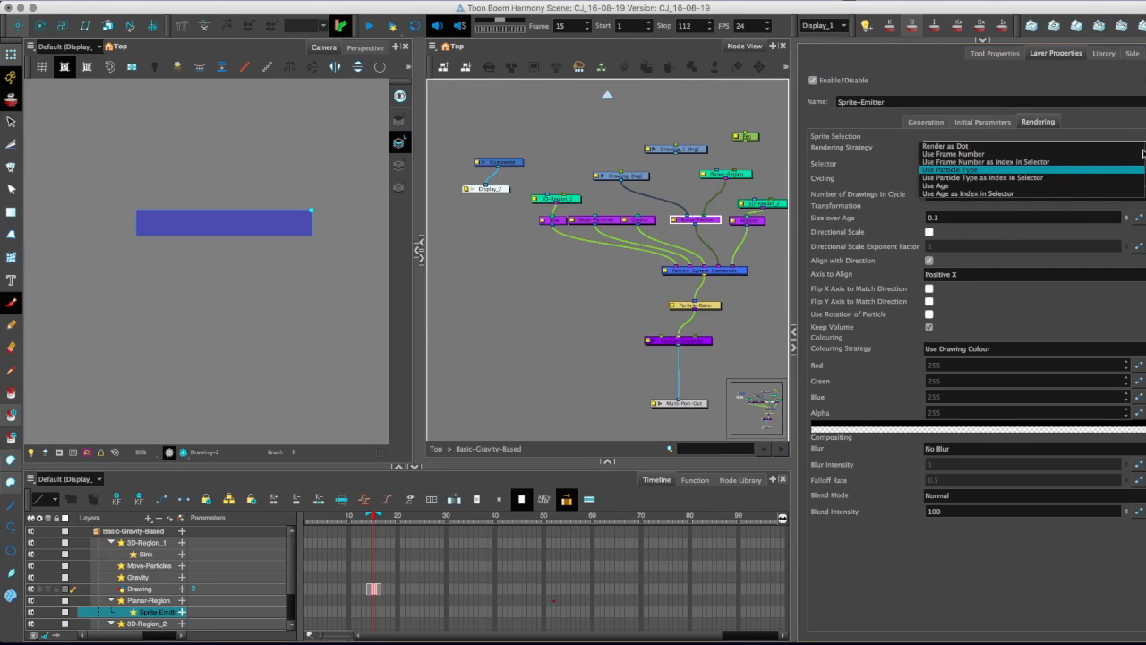
left_click(934, 185)
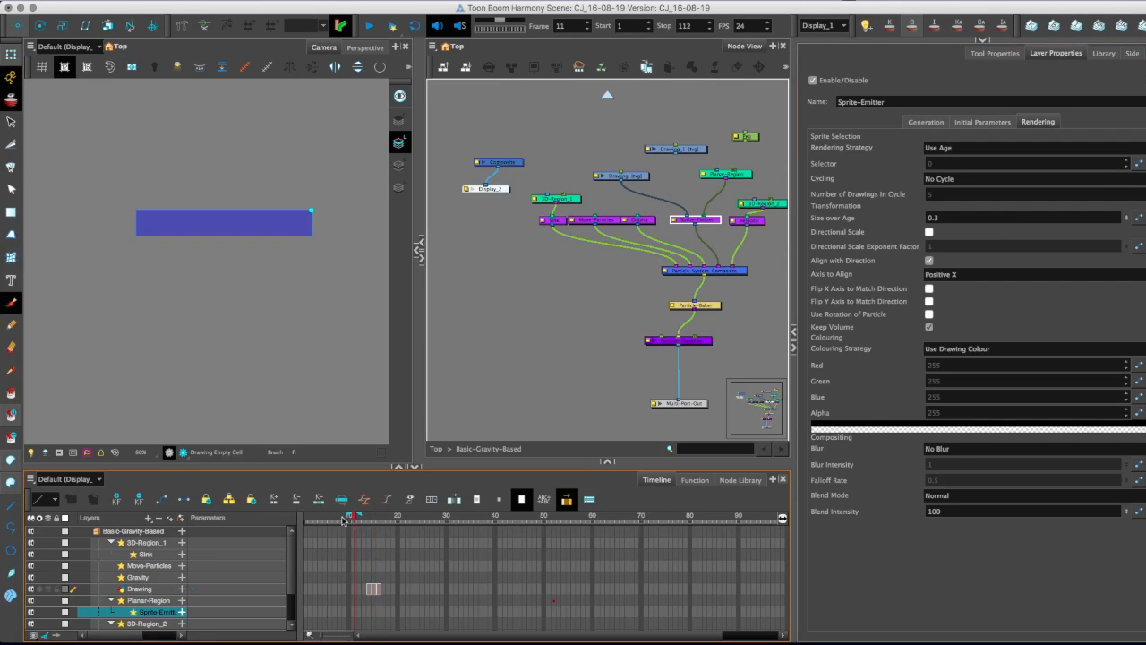
Move the Drawing's three exposed drawings to start at frame 1 and check the particles up to frame 30.
left_click(340, 561)
left_click(371, 590)
left_click_drag(371, 589, 311, 592)
left_click_drag(310, 519, 445, 530)
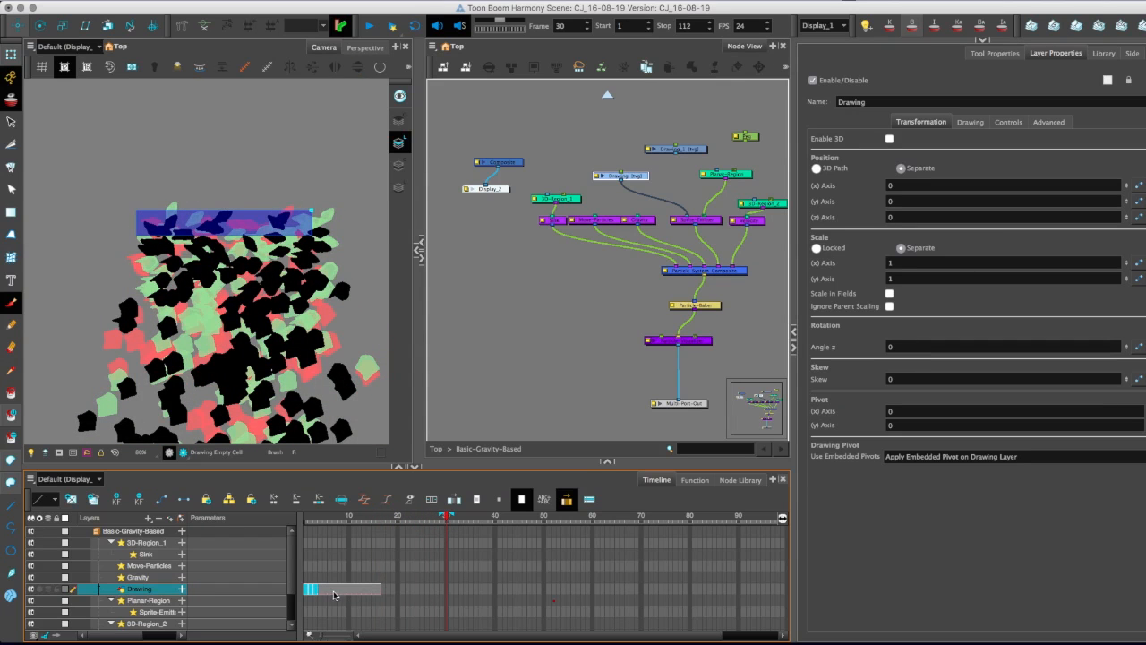
Delete the Drawing's leftover exposure from frame 4 to frame 16 and check the particles at frame 20.
left_click_drag(322, 591, 377, 591)
key("Delete")
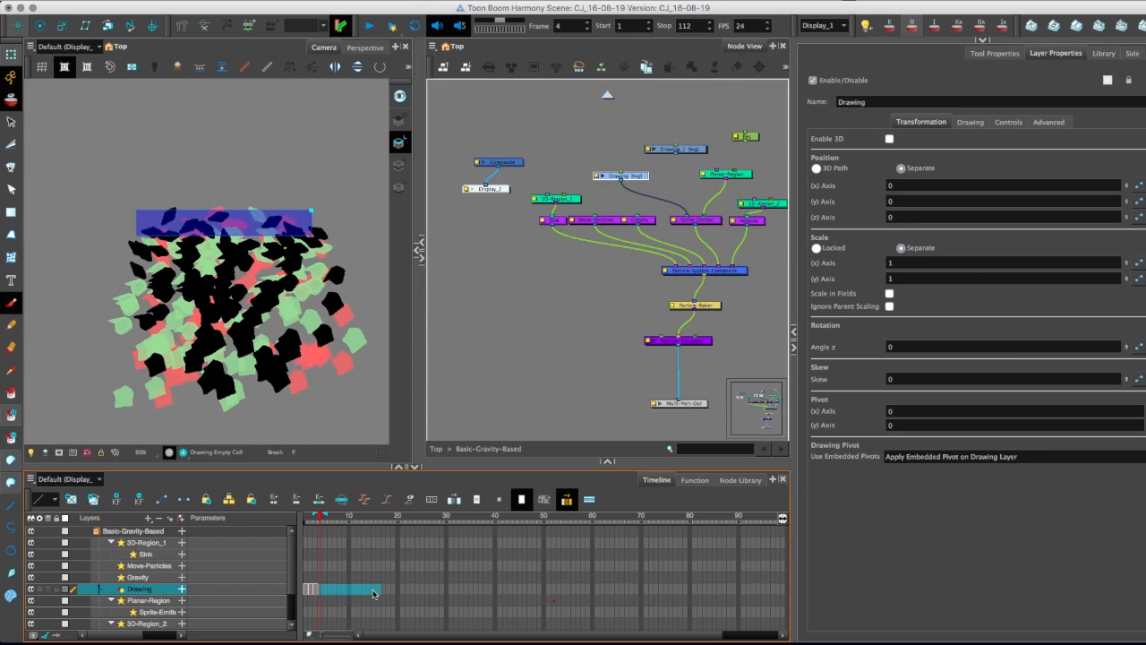
left_click(13, 118)
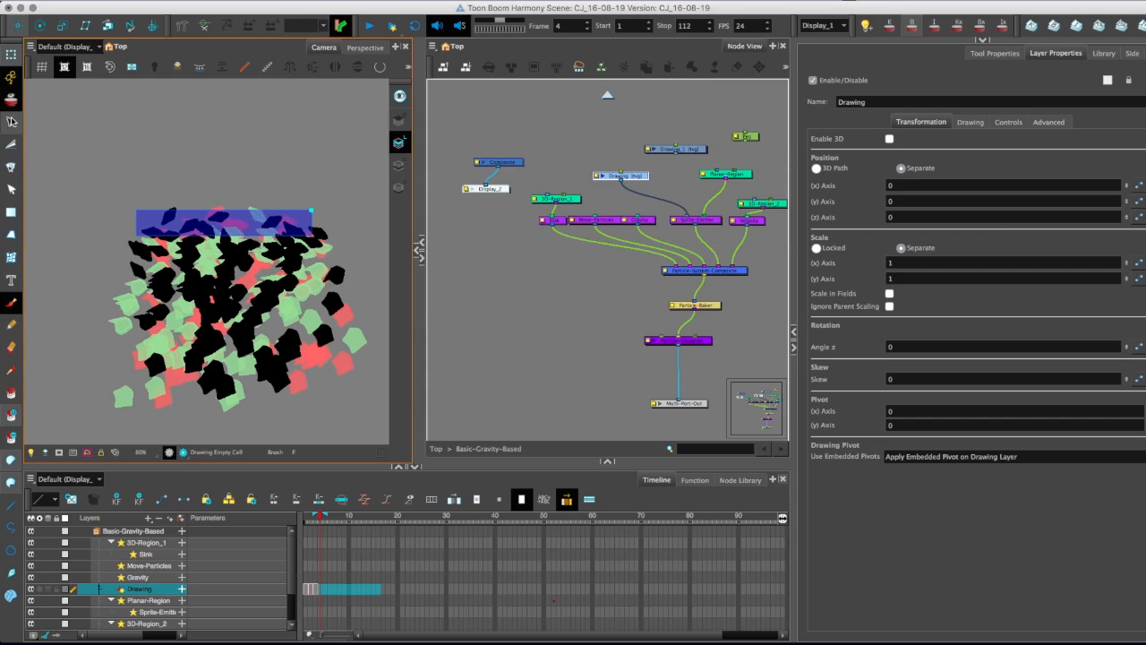
left_click_drag(311, 520, 398, 524)
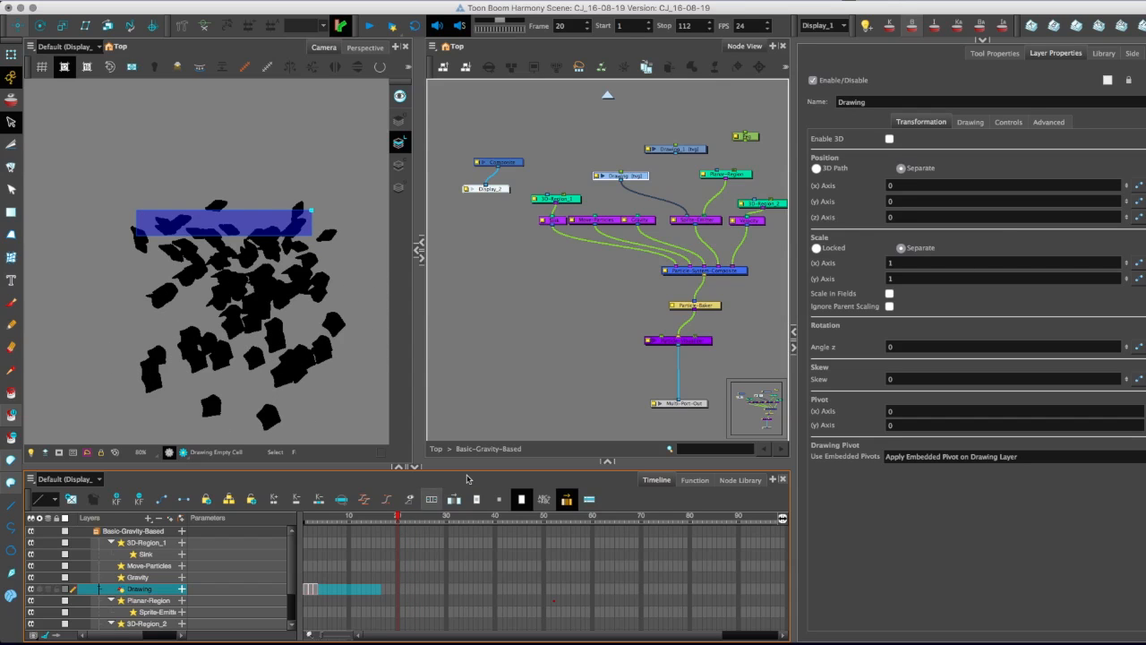
Set the Gravity node's Y Direction to -0.5 and check the particles at frame 36.
left_click(583, 266)
left_click_drag(634, 259, 595, 267)
left_click_drag(522, 227, 514, 202)
left_click(517, 229)
left_click(616, 230)
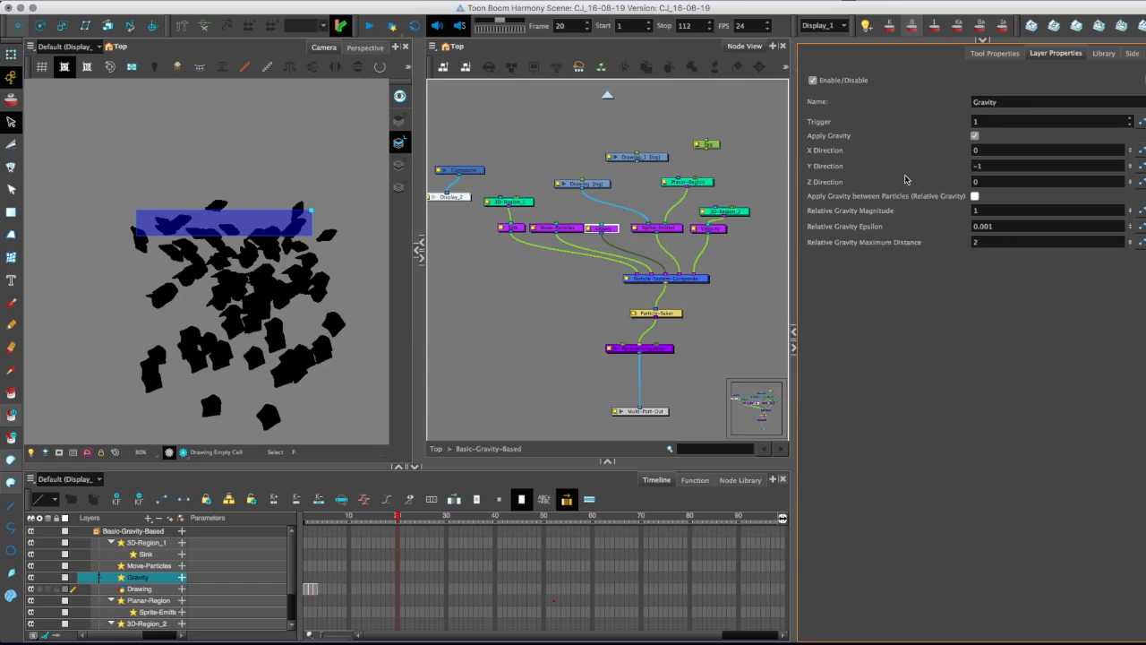
left_click(988, 161)
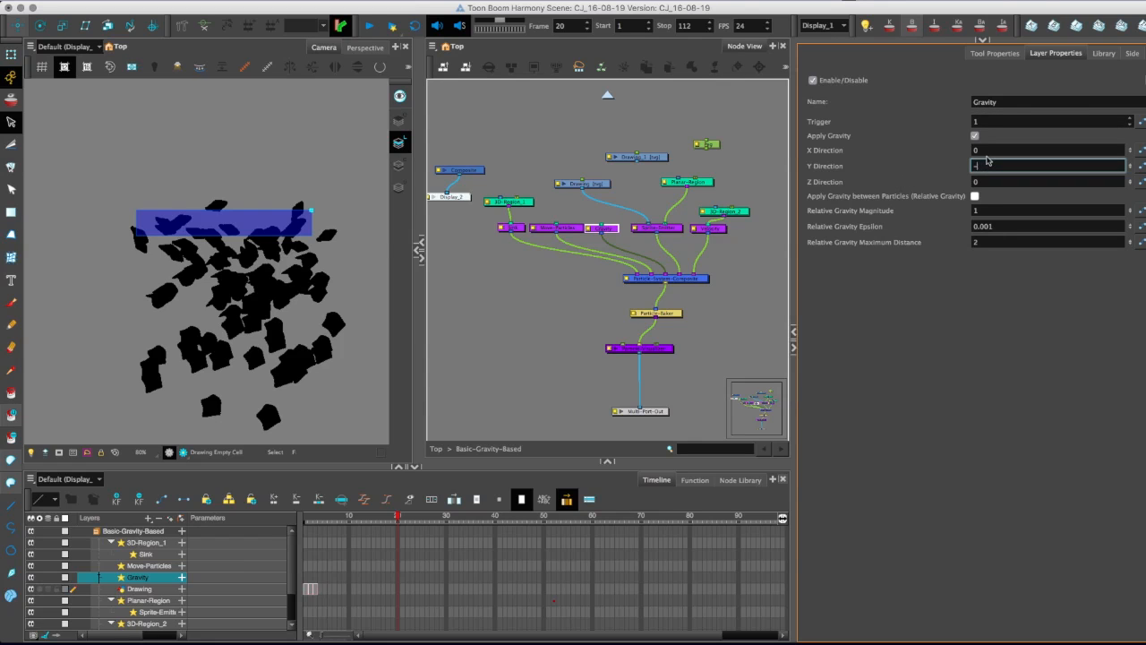
key("Return")
key("Return")
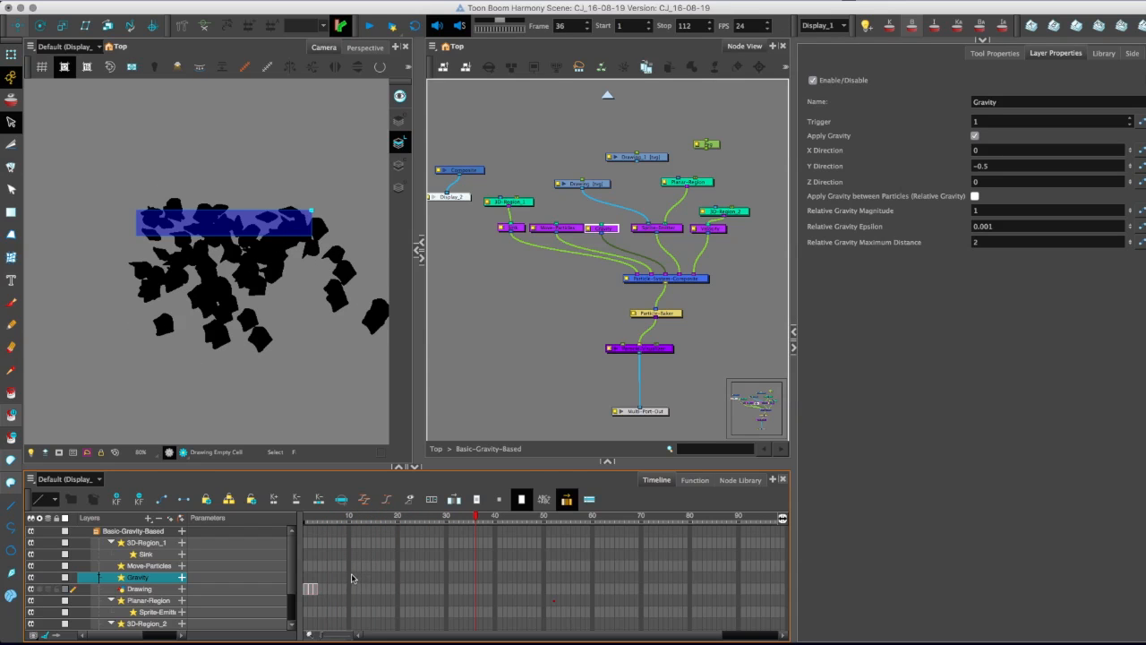
Try Gravity Y Direction values of -1 and -2, and check how the particles fall at frame 12.
left_click(993, 165)
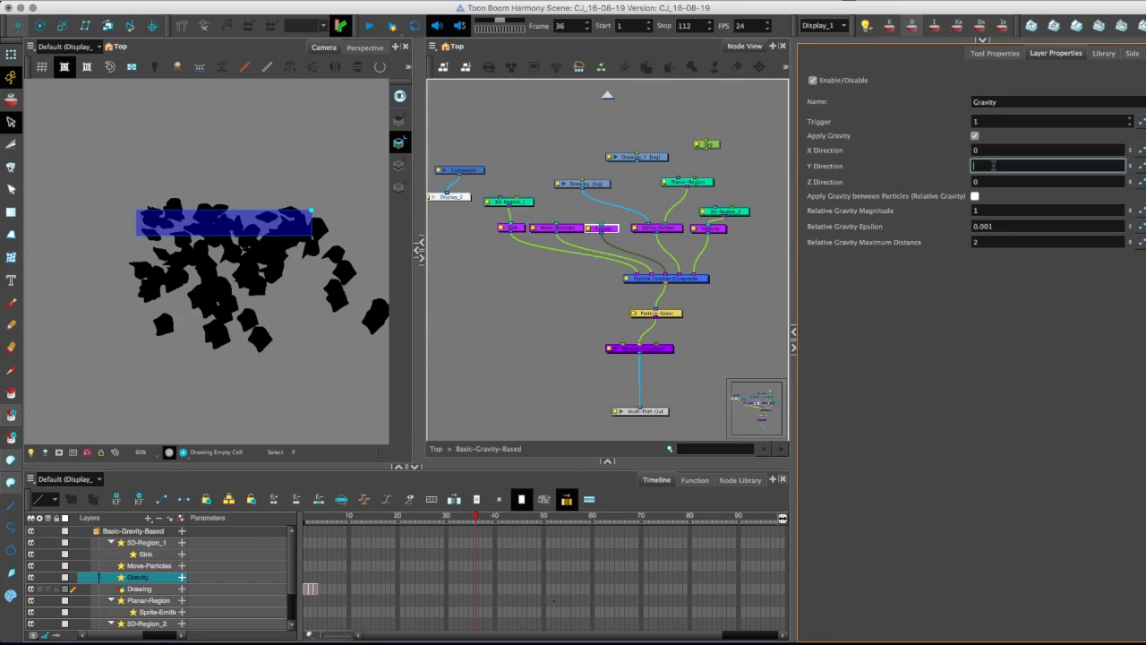
type("-1")
key("Return")
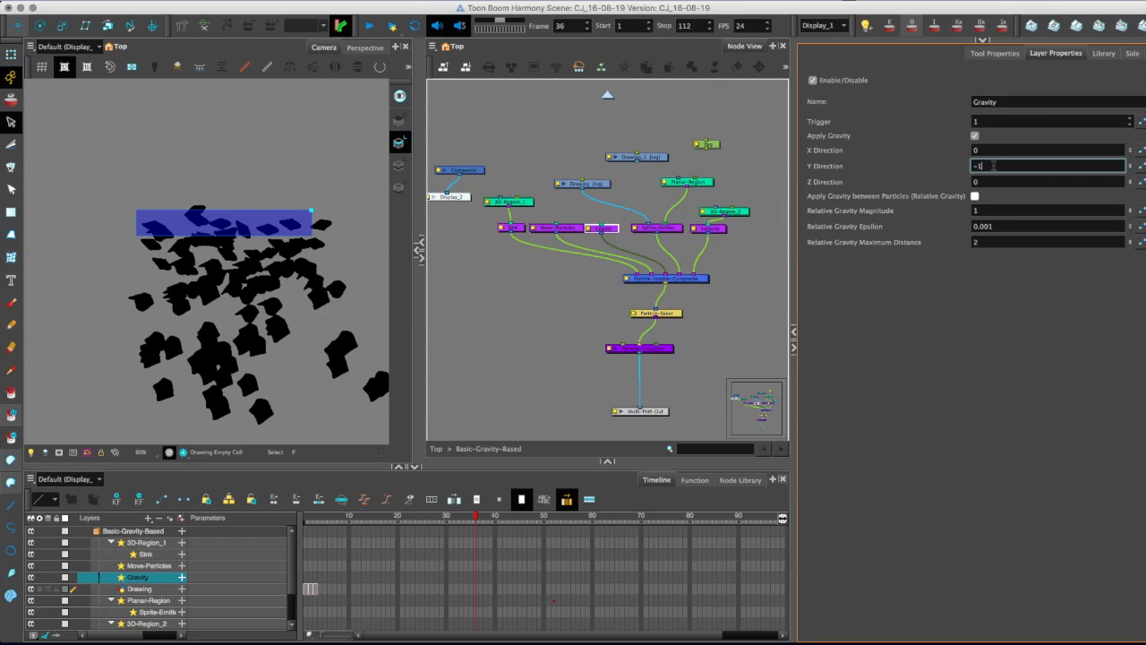
key("Return")
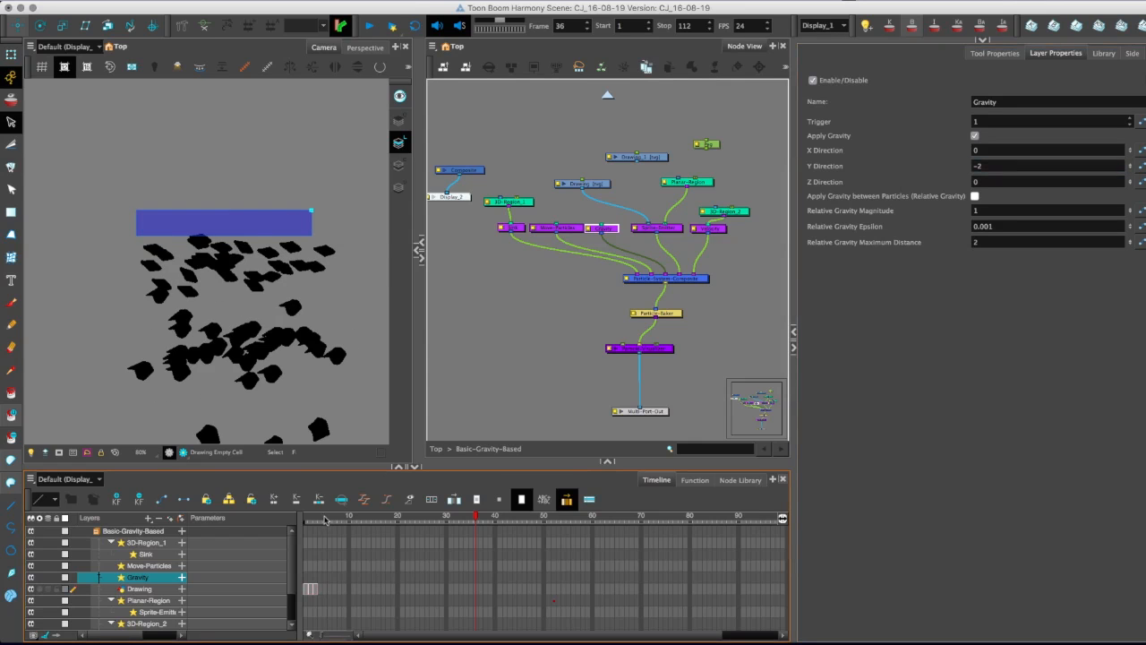
scroll(214, 386, "down", 3)
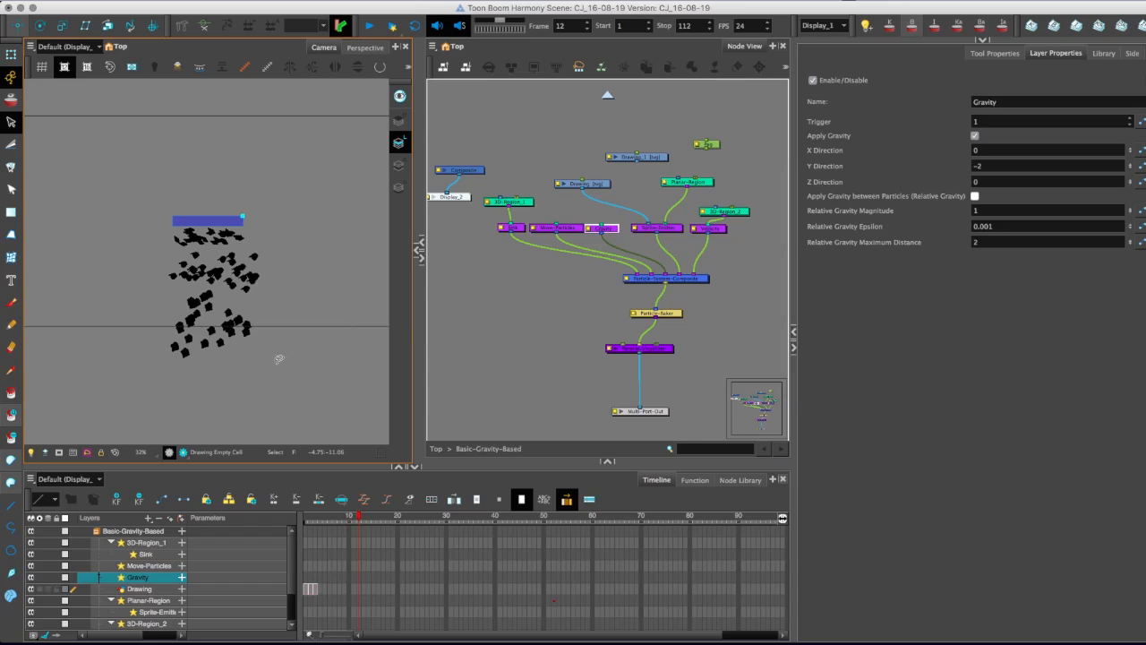
Set the Gravity node's Y Direction back to -1.
left_click(994, 166)
double_click(991, 164)
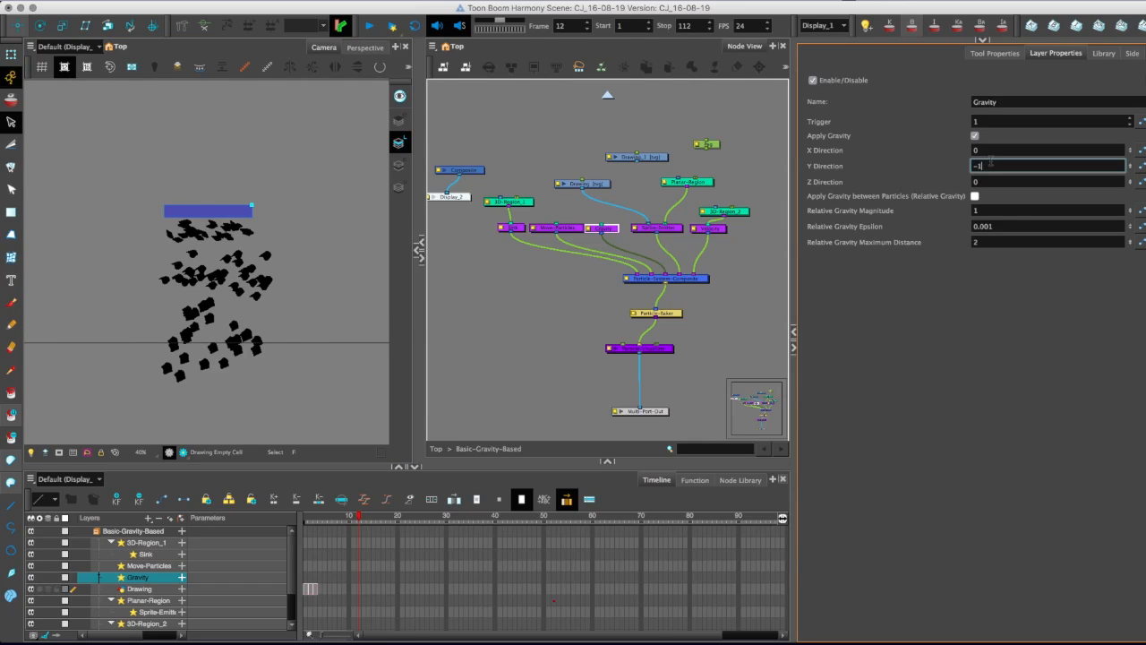
type("-1")
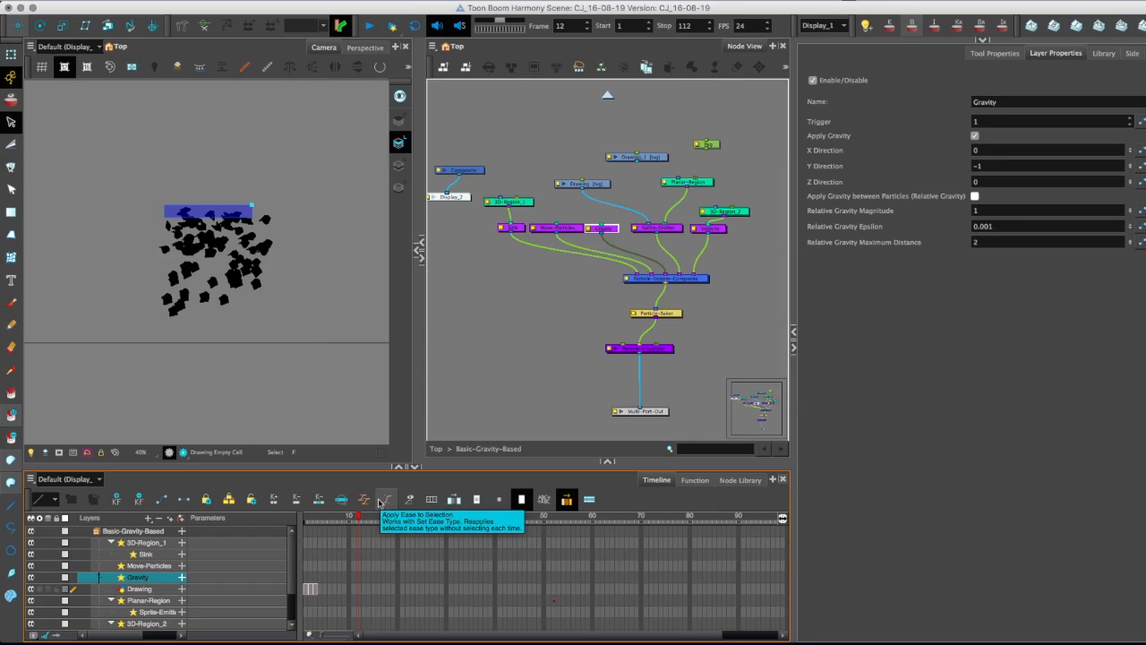
Try 20 Source Samples per Frame in the Sprite-Emitter's Generation settings and restore the value to 16.
left_click(673, 227)
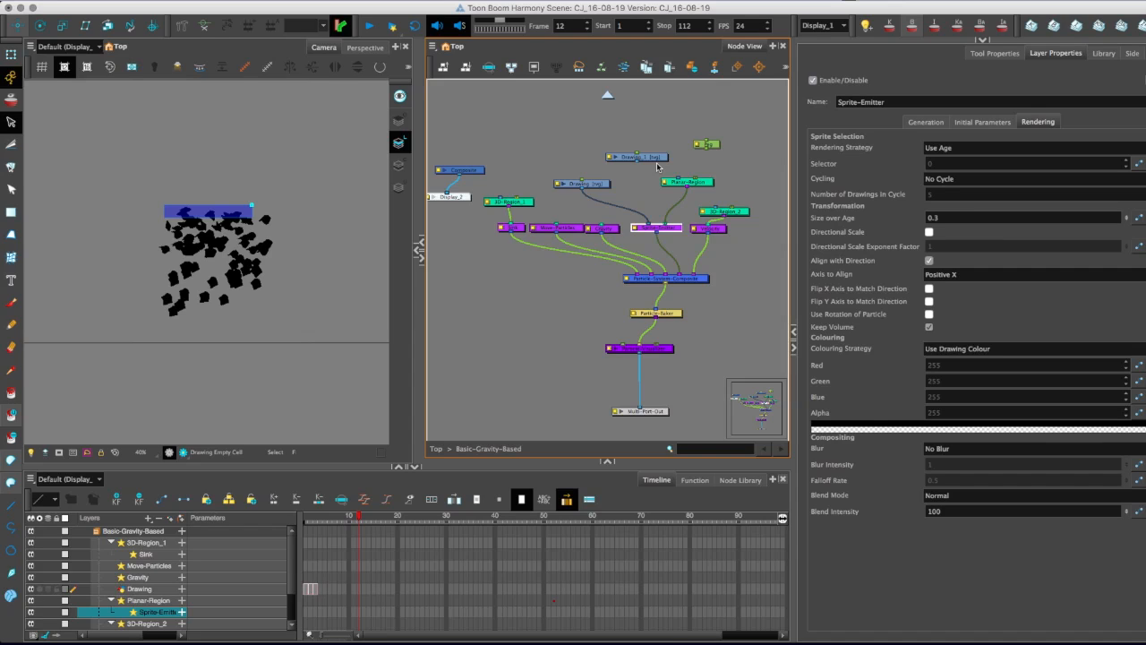
left_click(926, 122)
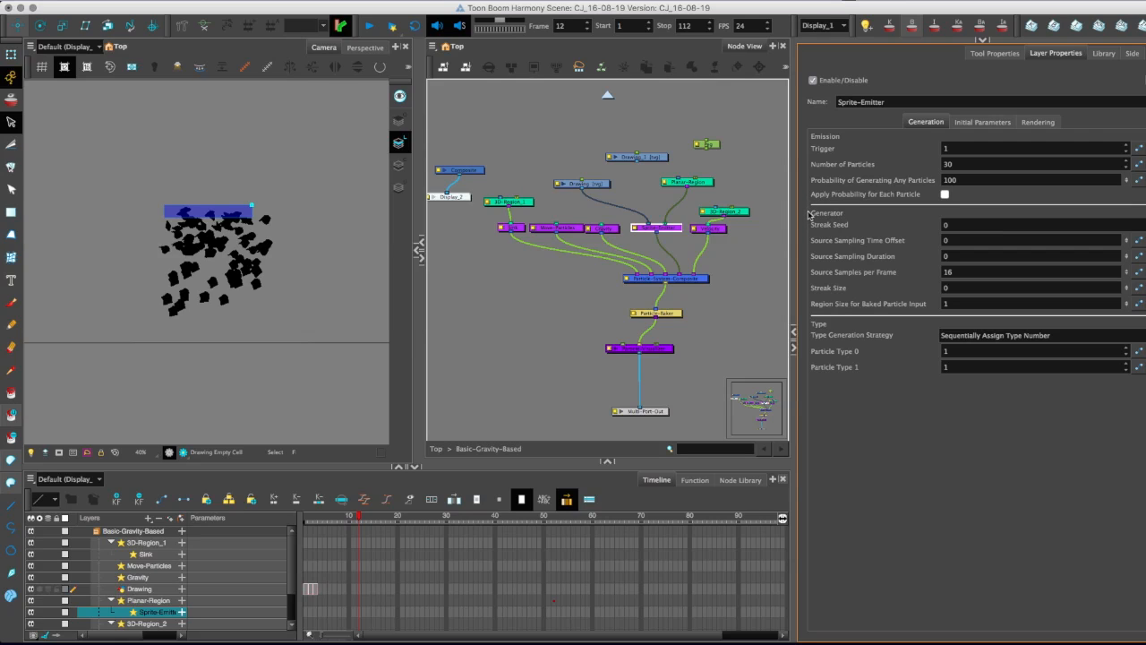
left_click(947, 271)
type("20")
type("16")
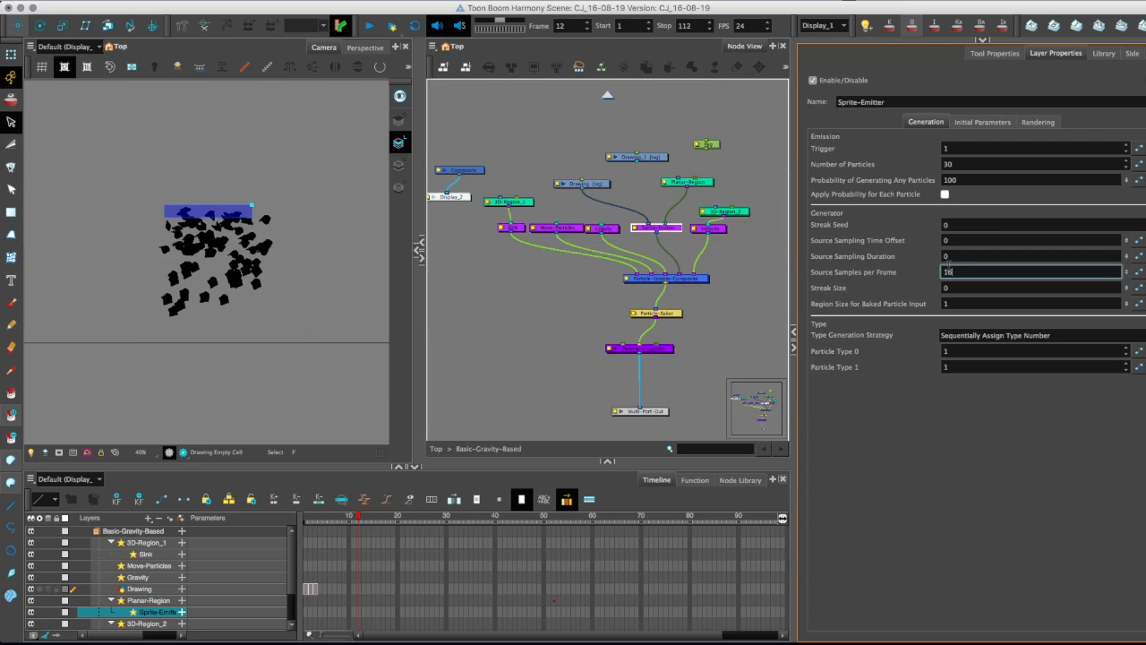
Review the Sprite-Emitter's Rendering settings and show the Sink node's properties.
left_click(1038, 123)
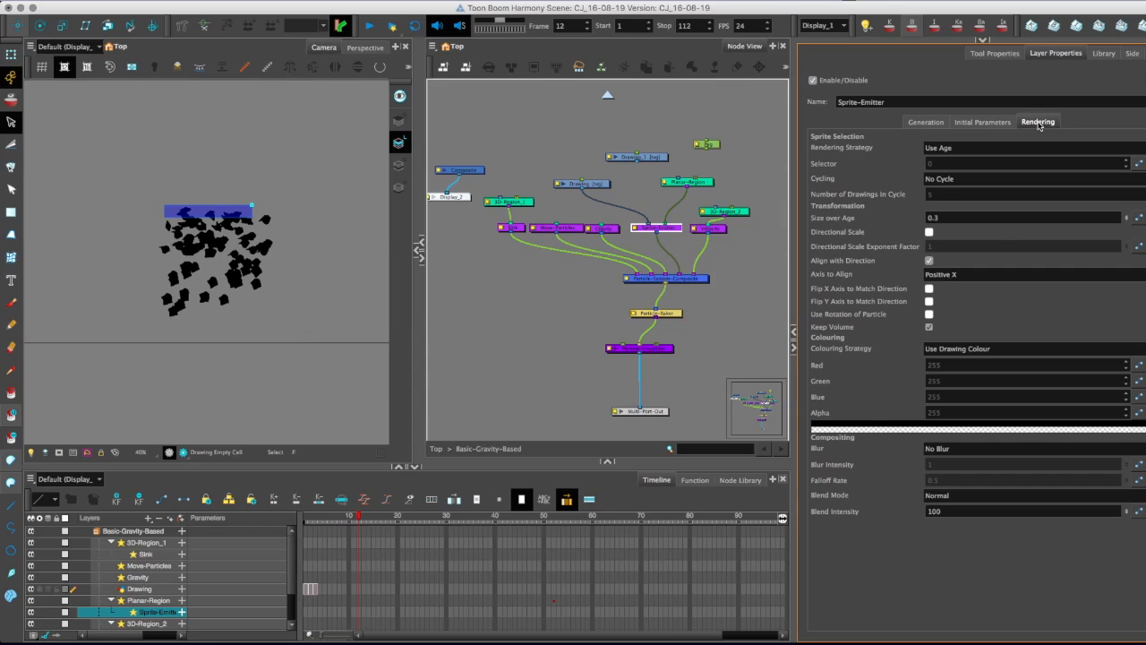
left_click(520, 229)
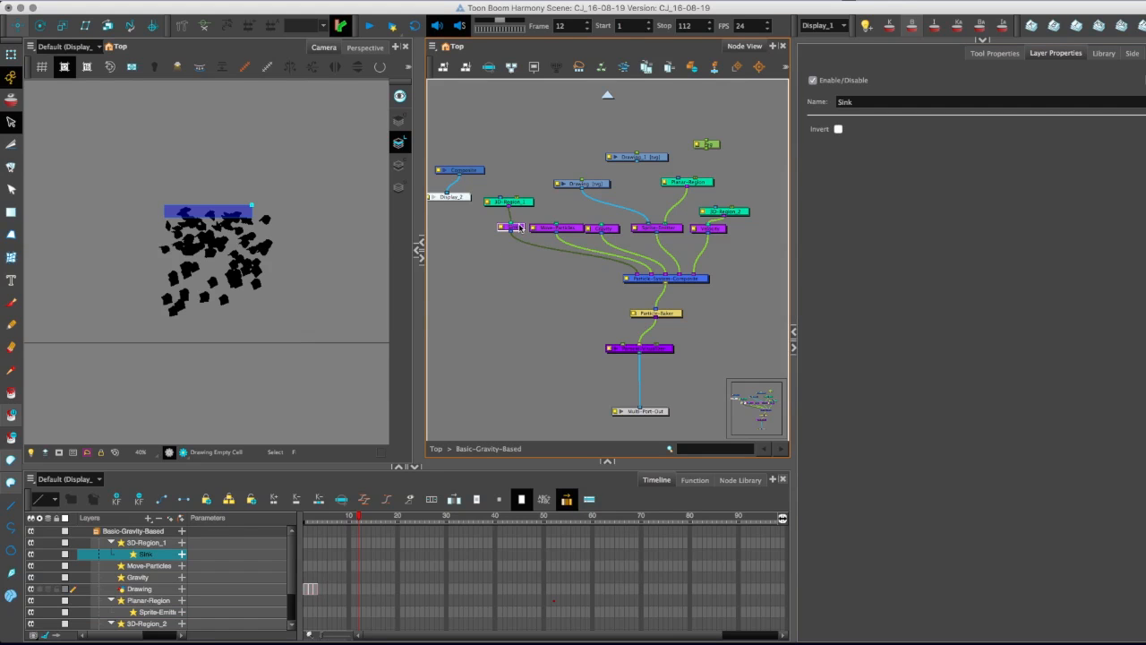
Test the particle system with the Sink node disconnected from the composite at frame 14, and reconnect the node.
left_click(521, 203)
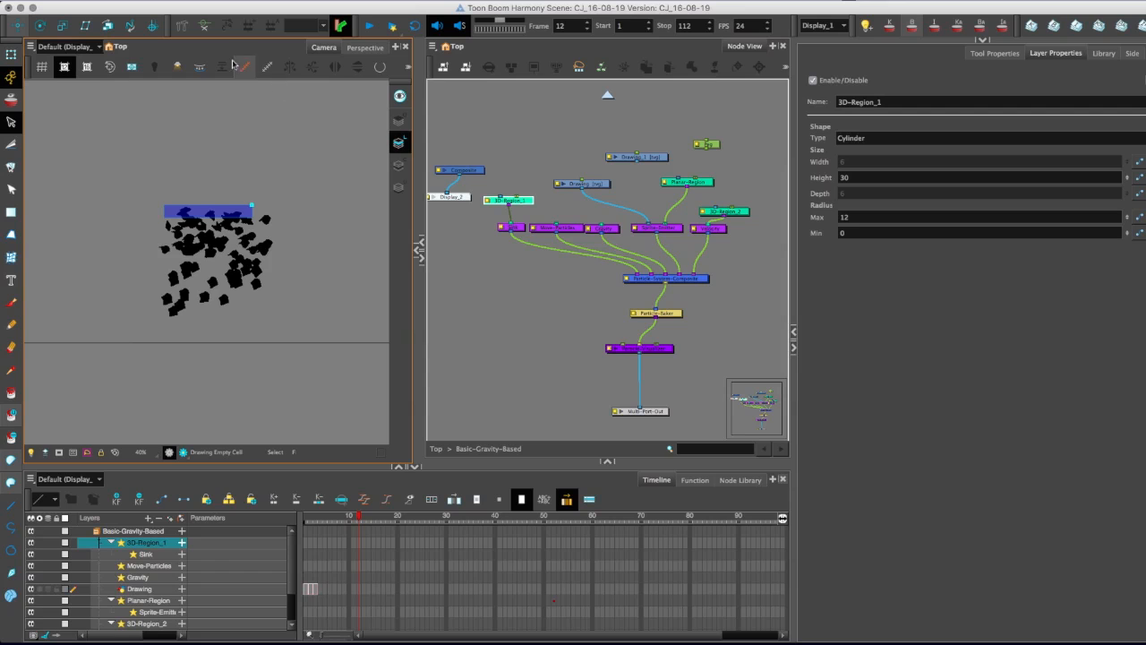
scroll(140, 160, "down", 2)
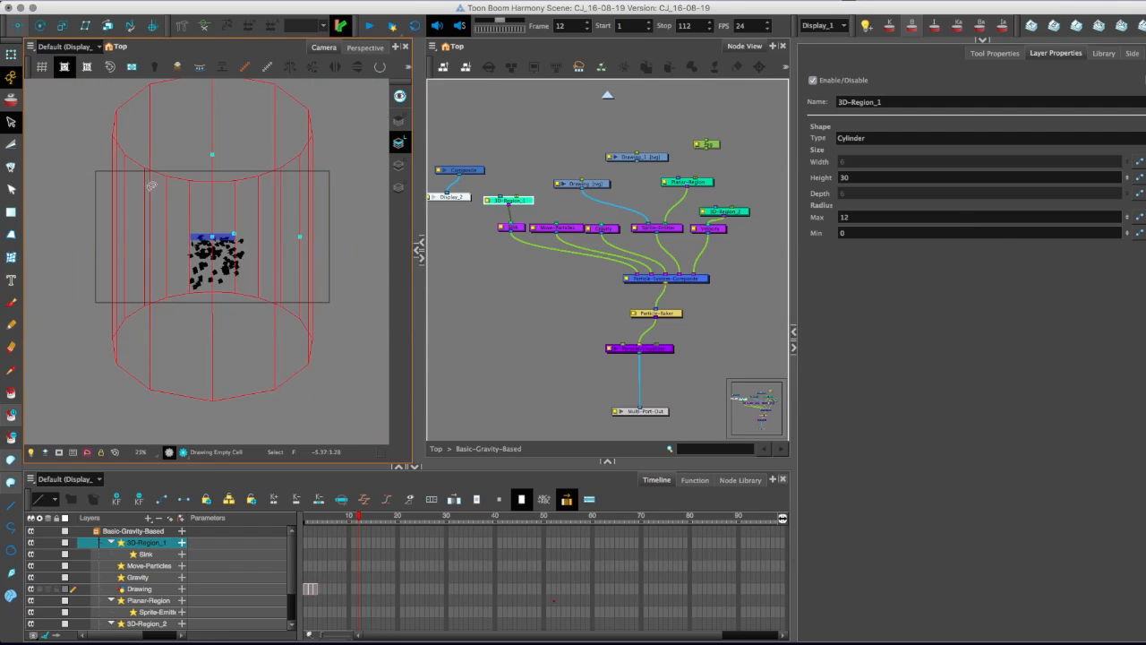
left_click(577, 303)
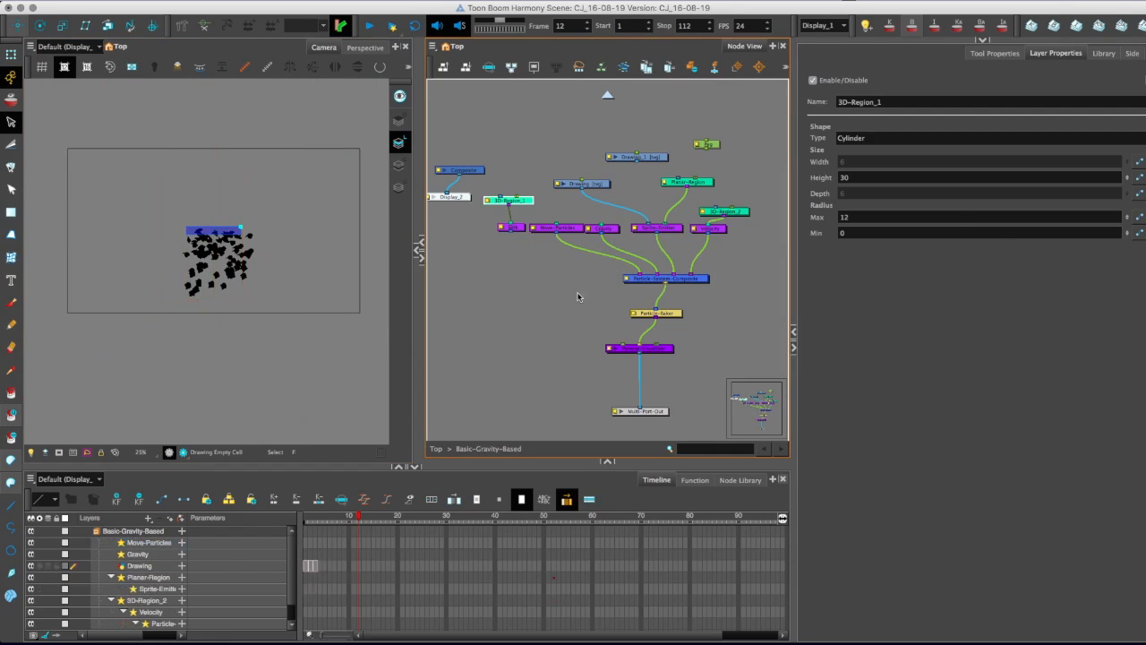
left_click(518, 227)
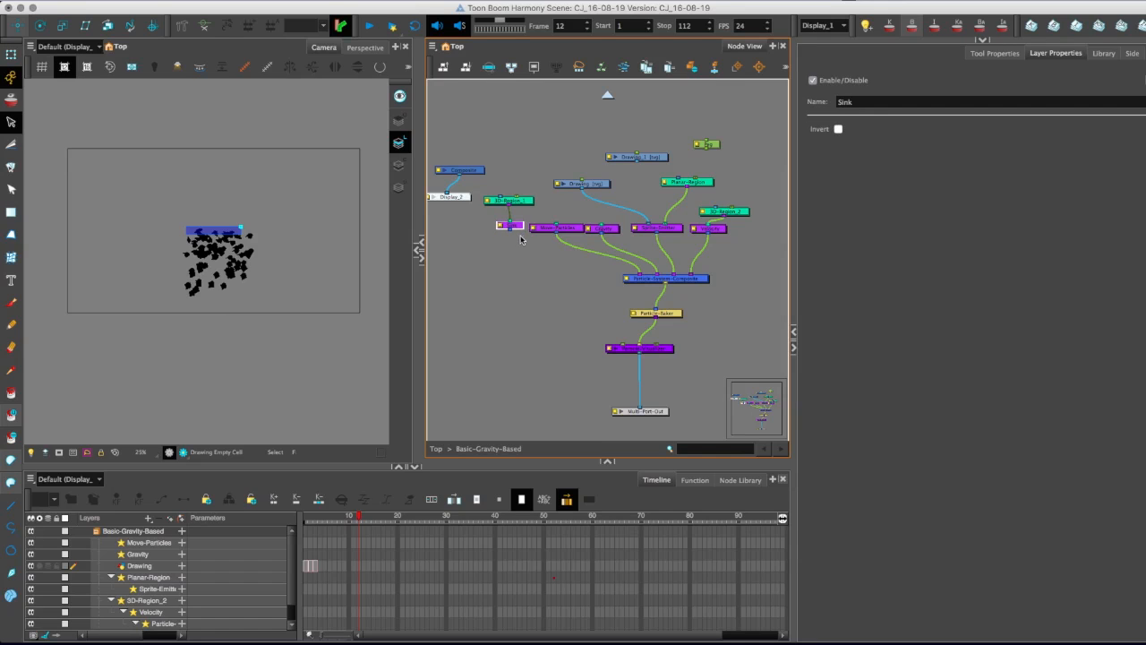
left_click_drag(356, 524, 368, 524)
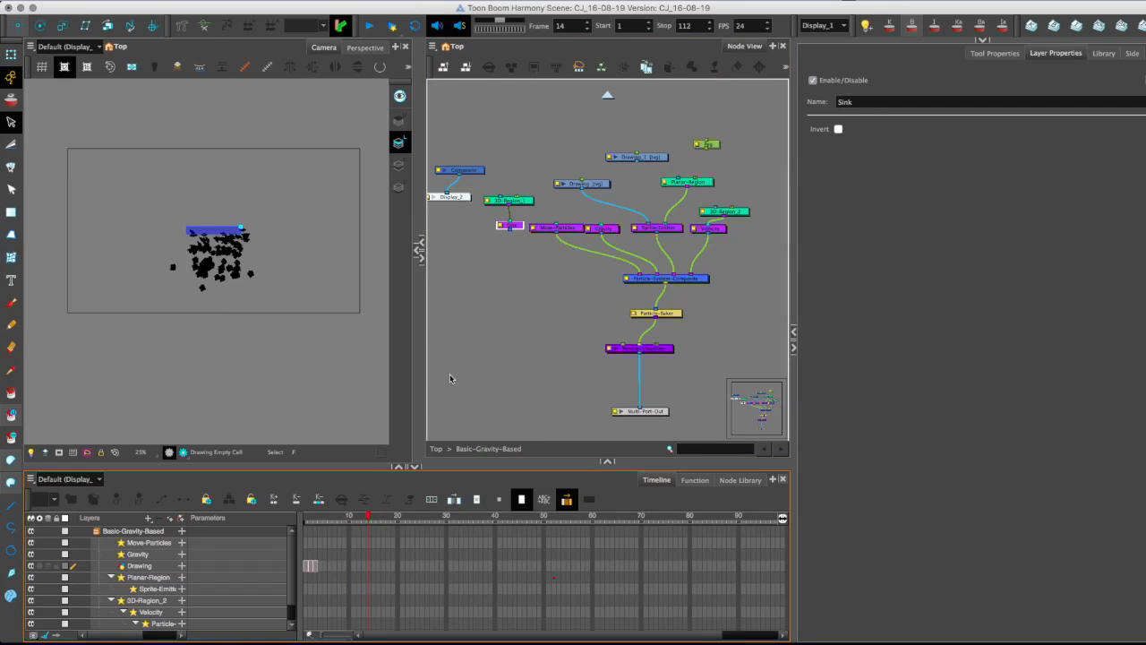
left_click_drag(515, 242, 622, 231)
Try a Maximum Lifespan of 60 in the Sprite-Emitter's Initial Parameters and toggle Set Maximum Lifespan.
left_click(659, 228)
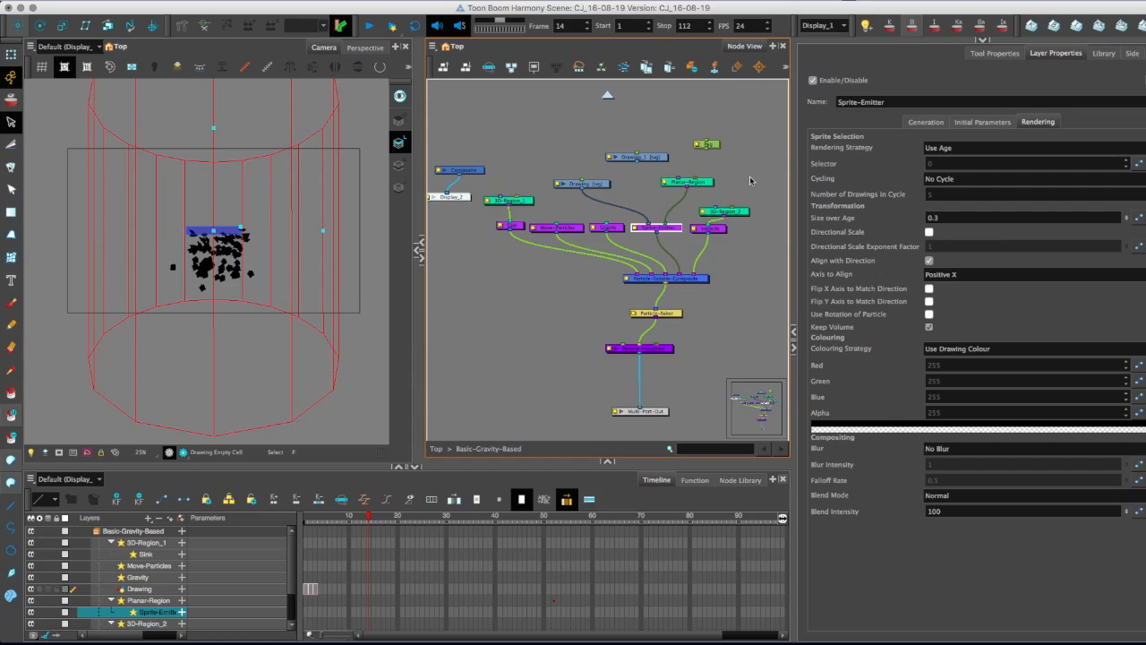
left_click(982, 122)
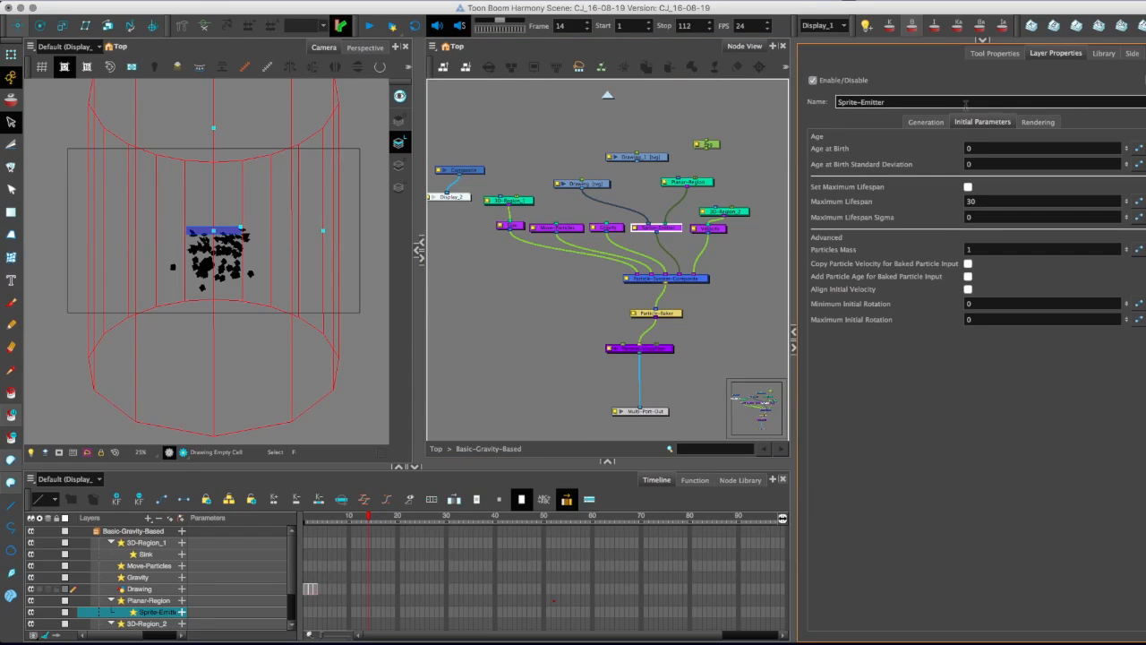
left_click(970, 201)
type("6")
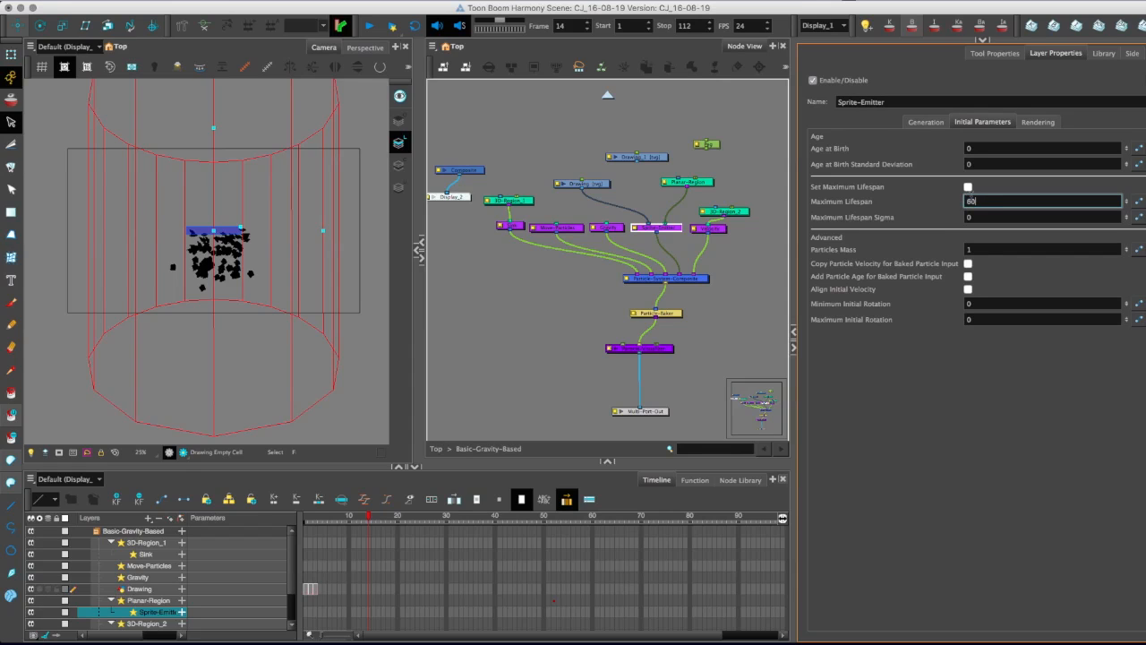
left_click(968, 186)
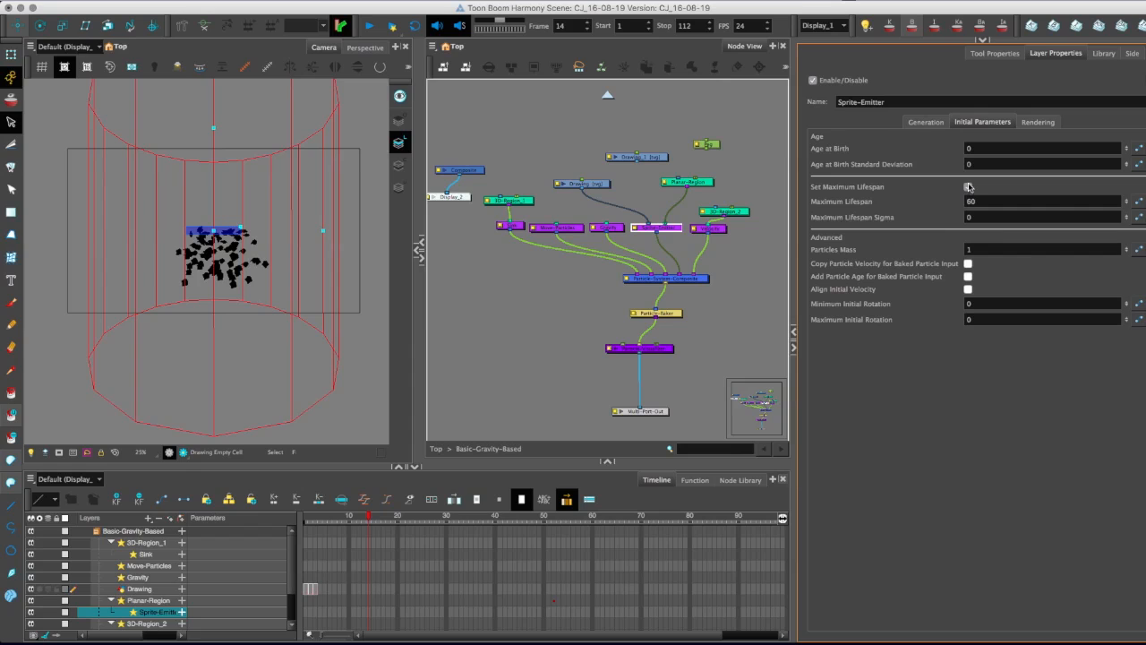
Try a Maximum Lifespan of 100 for the Sprite-Emitter and check the particles at frame 11.
right_click(973, 203)
left_click(953, 195)
left_click_drag(979, 202, 945, 202)
type("100")
mouse_move(367, 518)
left_mouse_down()
mouse_move(336, 518)
mouse_move(377, 518)
mouse_move(353, 519)
left_mouse_up()
Restore the Sprite-Emitter's Maximum Lifespan to 30 and check the particles at frame 13.
double_click(981, 200)
type("30")
key("Return")
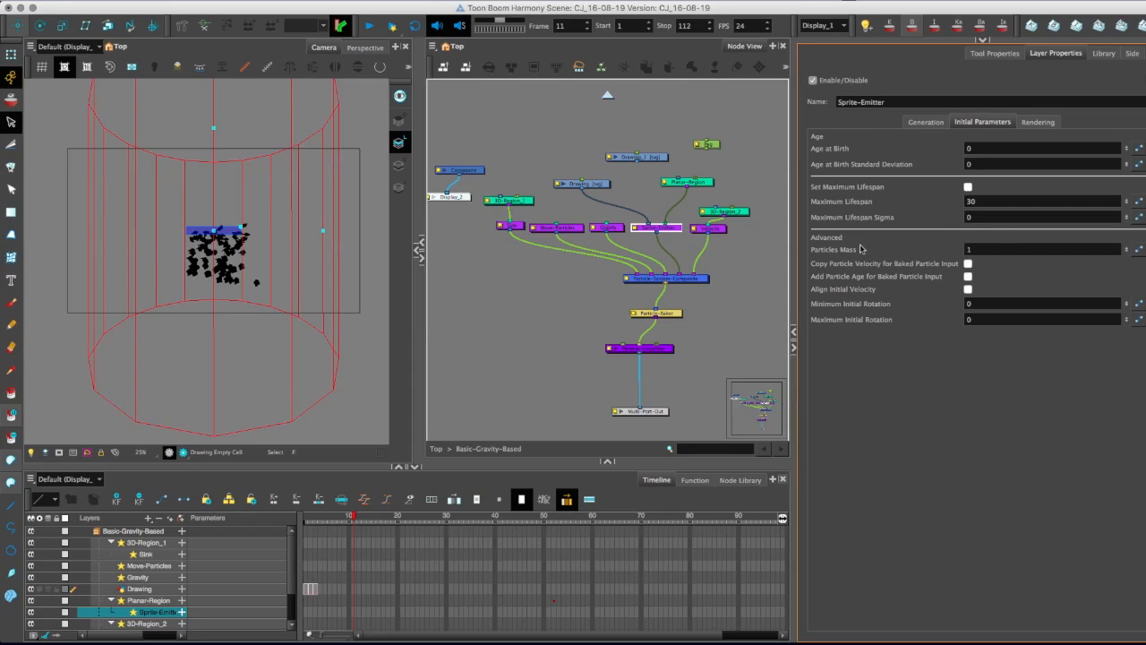
left_click_drag(350, 520, 364, 521)
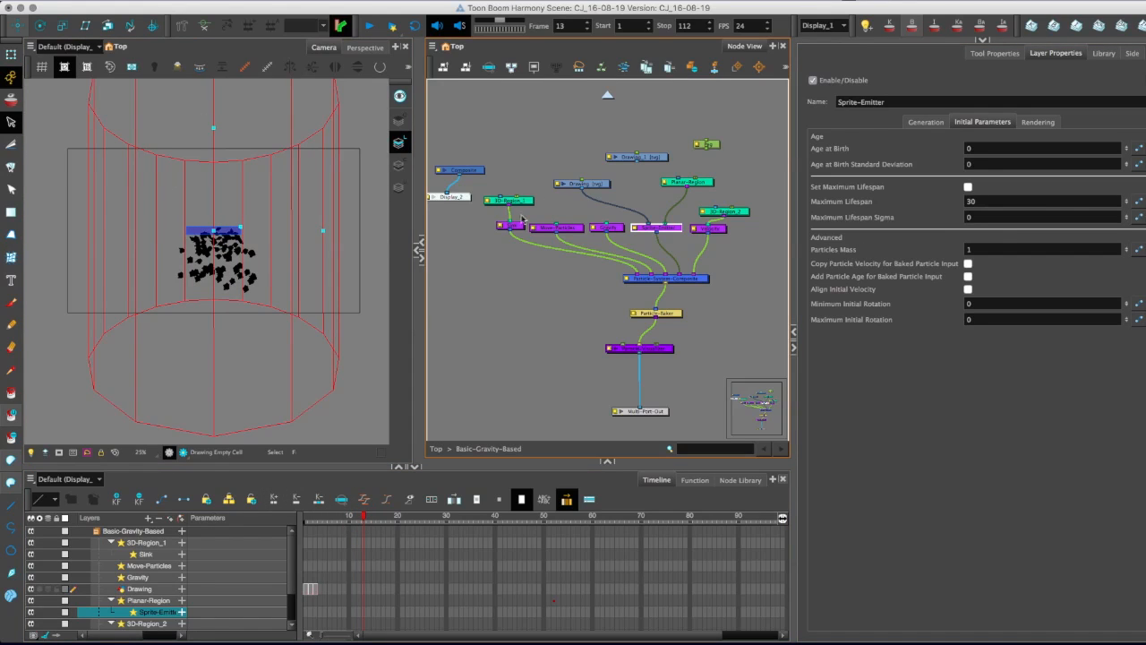
Resize the 3D-Region_1 cylinder to about 41.5 high with a maximum radius of about 8.7, and disconnect the Sink node from the composite.
left_click(493, 176)
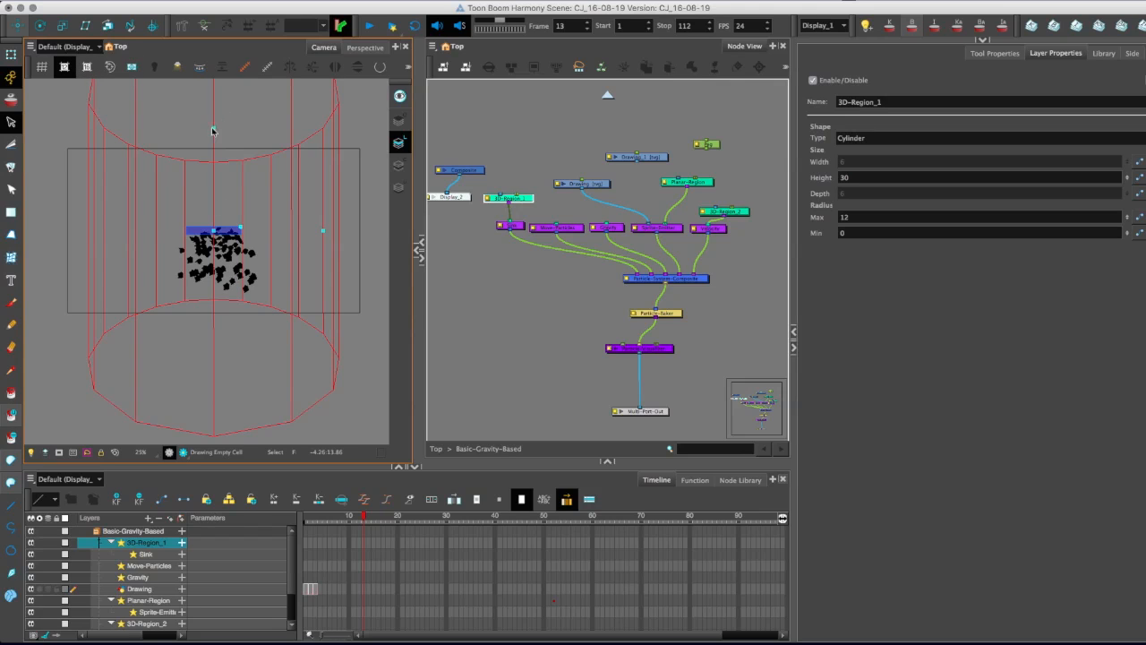
left_click(10, 56)
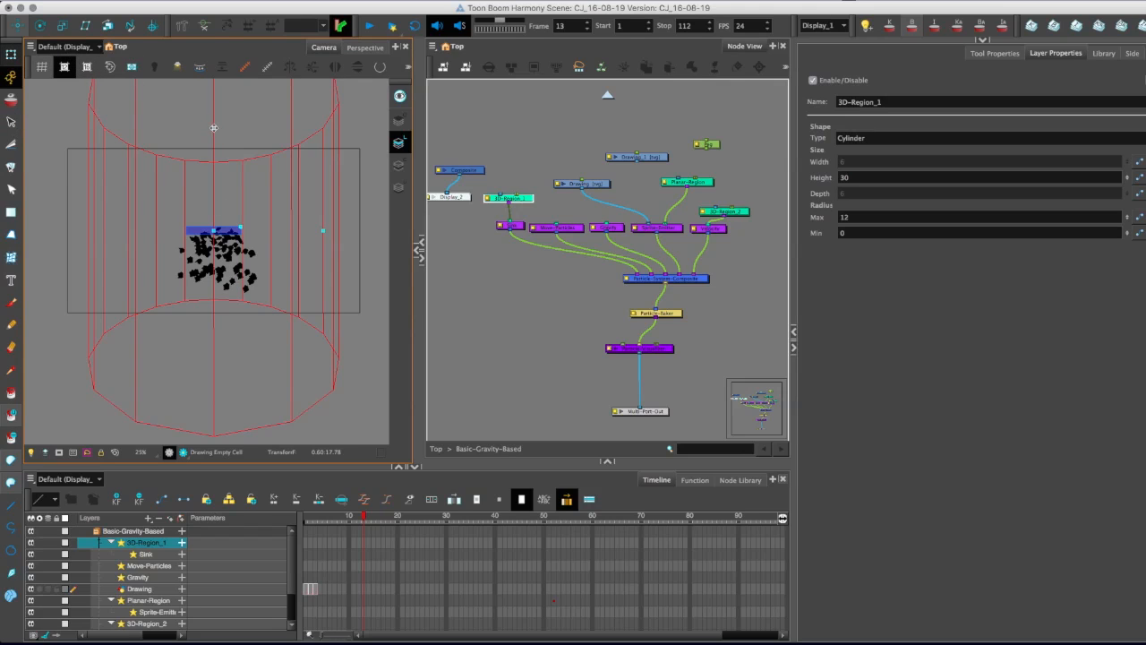
left_click_drag(213, 128, 213, 89)
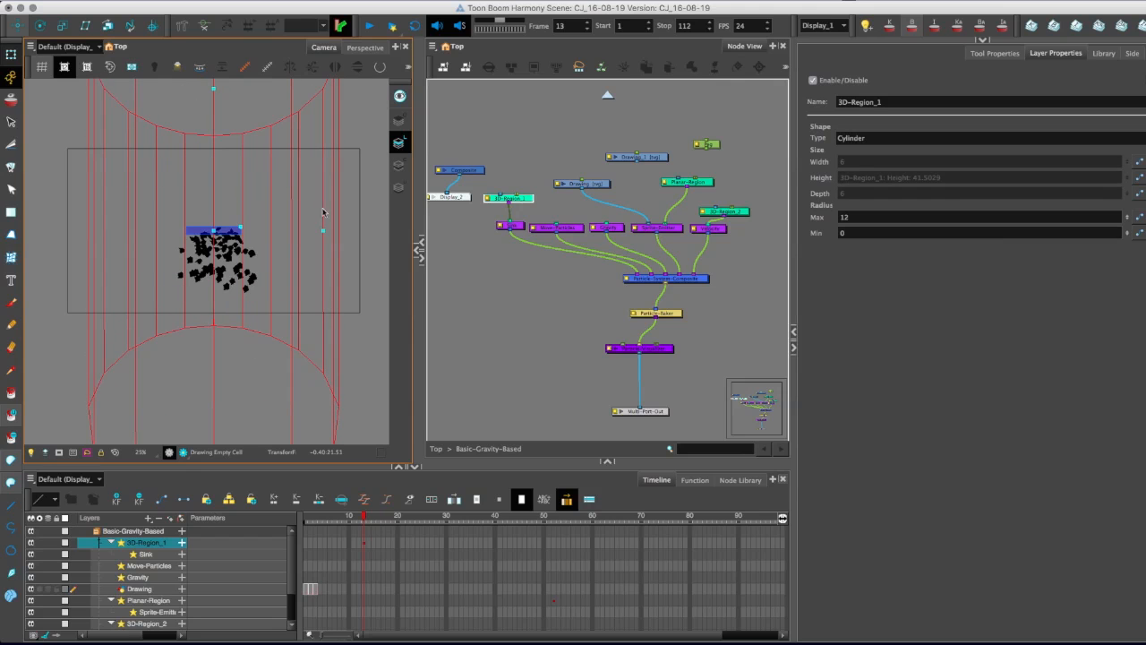
left_click(323, 230)
left_click_drag(324, 230, 290, 195)
left_click(552, 293)
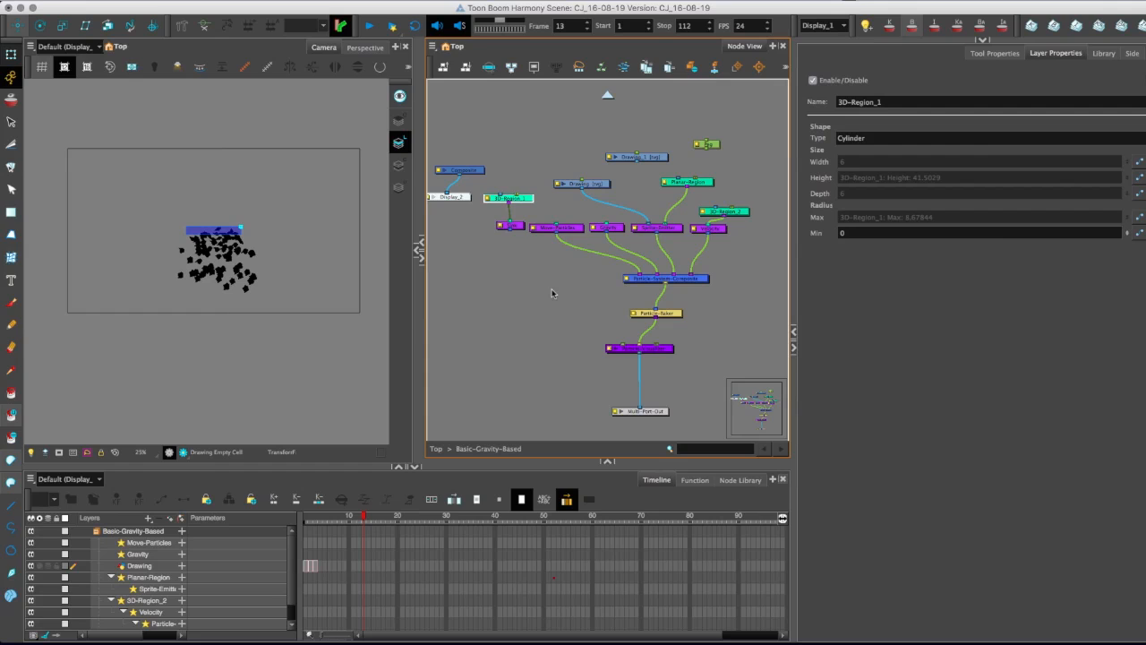
Review the properties of the Move-Particles and Velocity nodes, and expand the Velocity layer's parameters in the timeline.
left_click(568, 229)
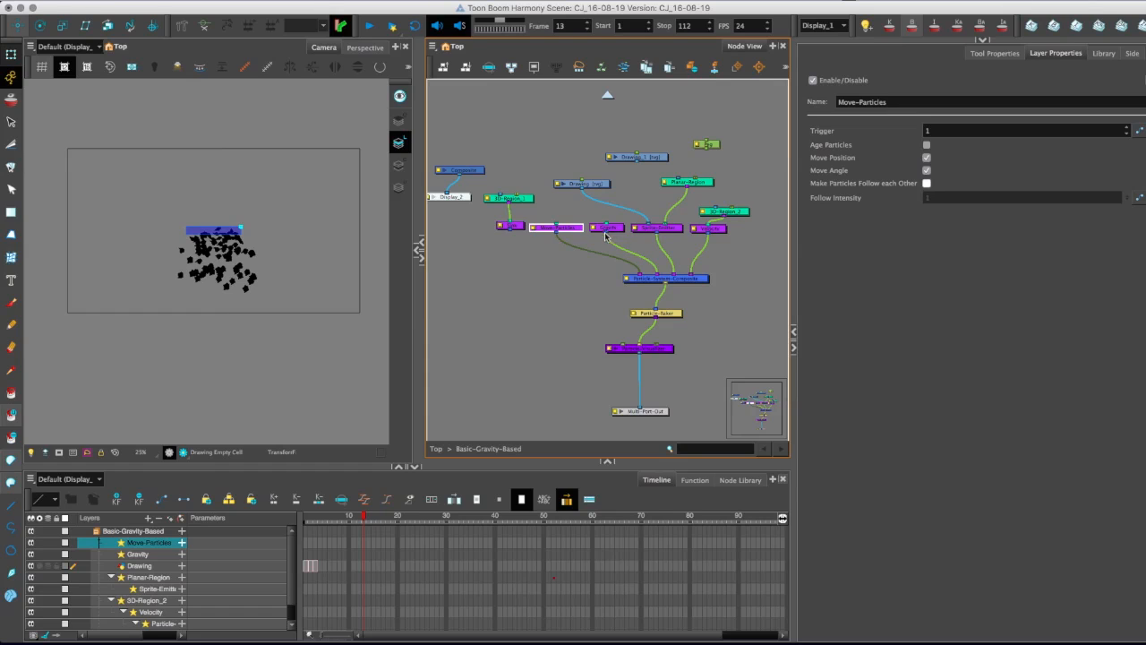
left_click(719, 229)
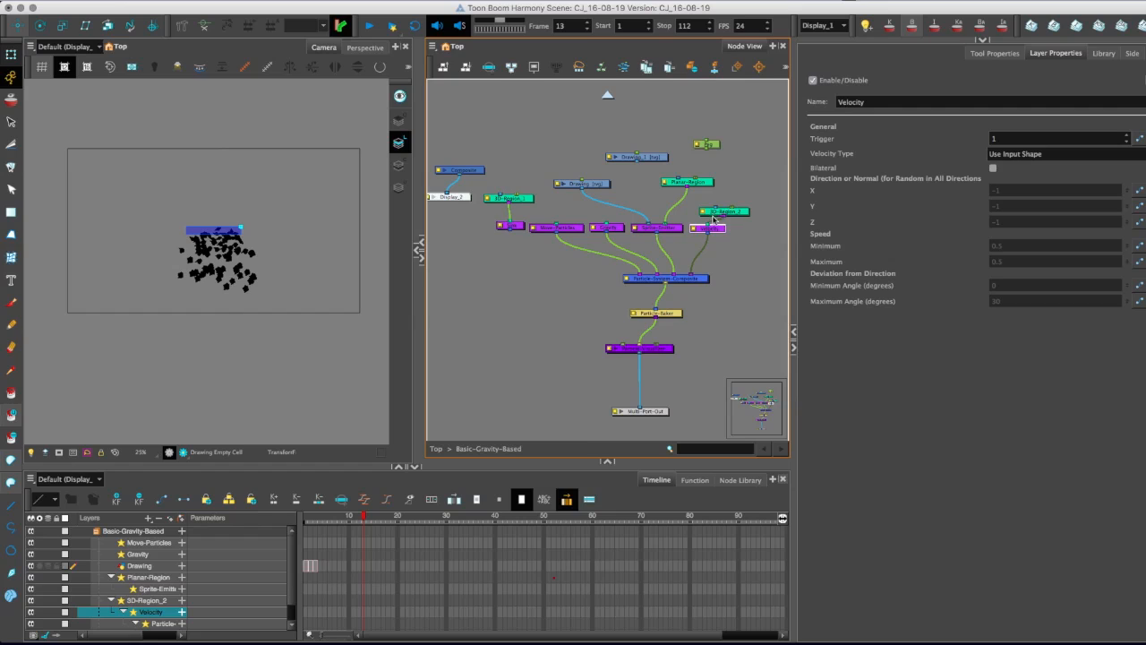
left_click_drag(715, 230, 719, 234)
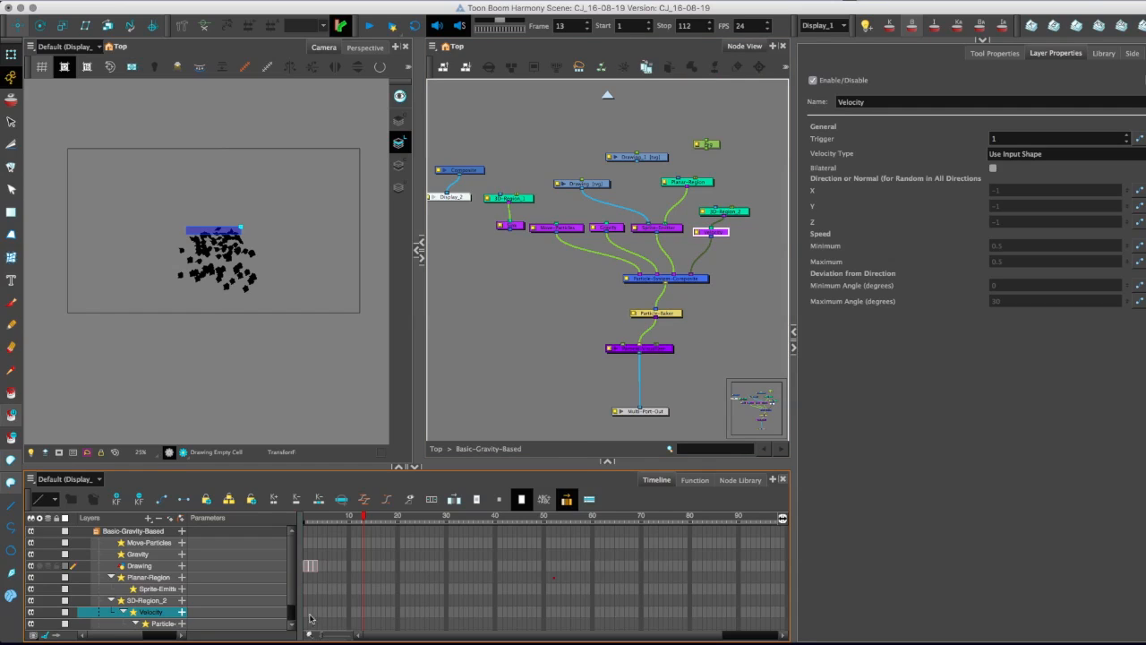
left_click(181, 613)
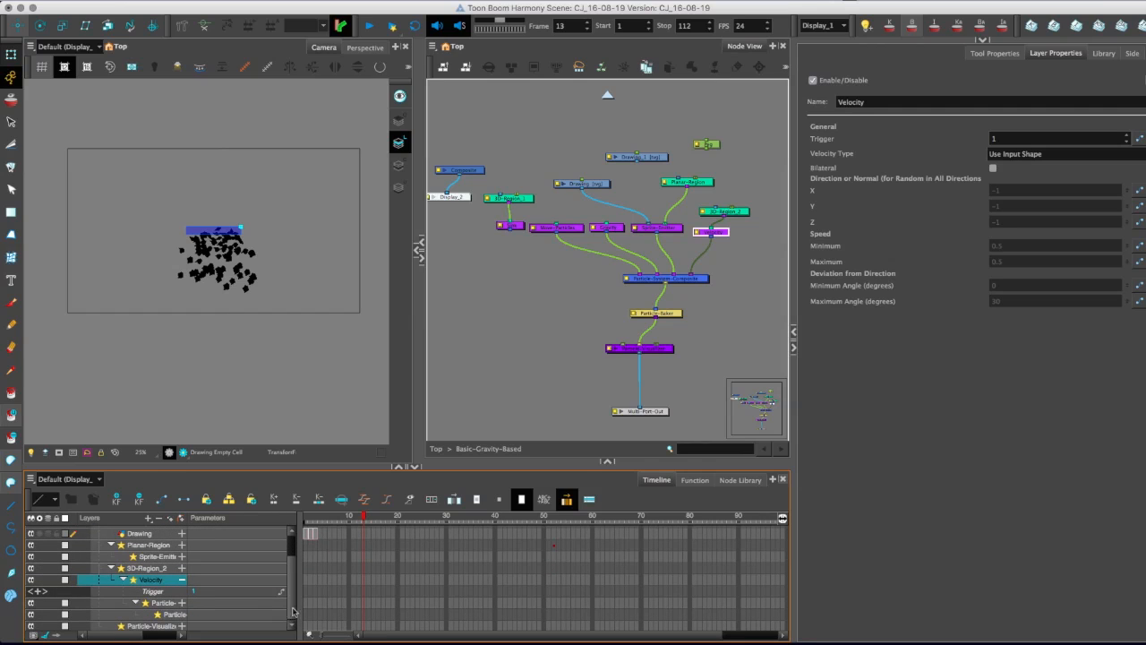
left_click(1004, 205)
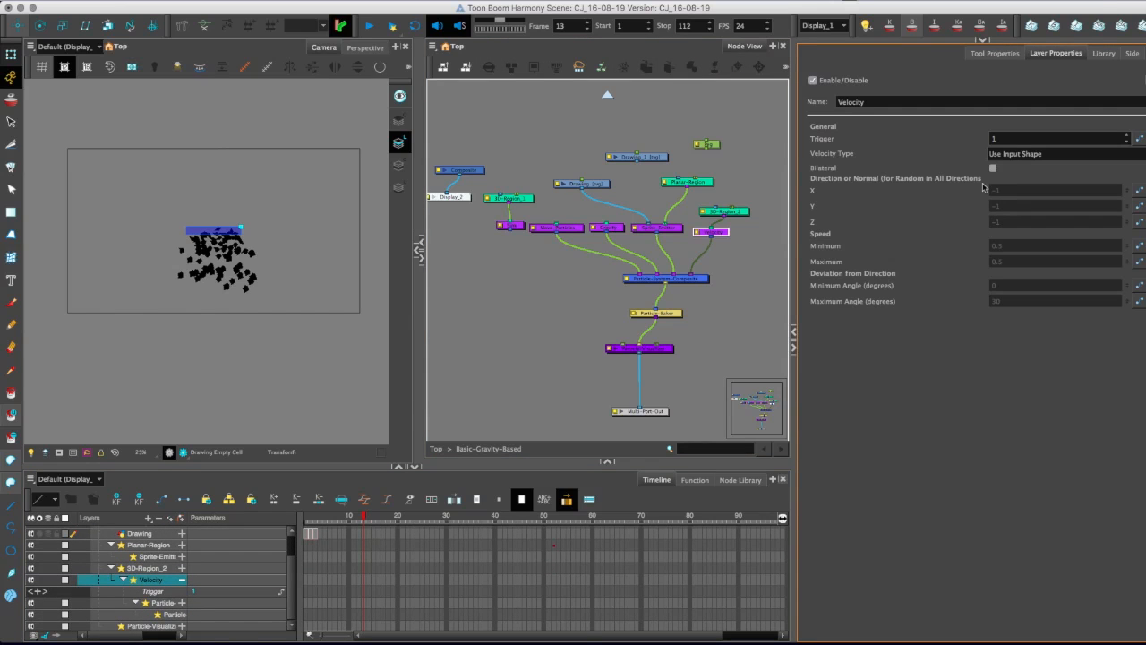
Try Interpolated Speed and Random in all Directions 2d as the Velocity node's Velocity Type, checking the particles at frame 12.
left_click(1140, 154)
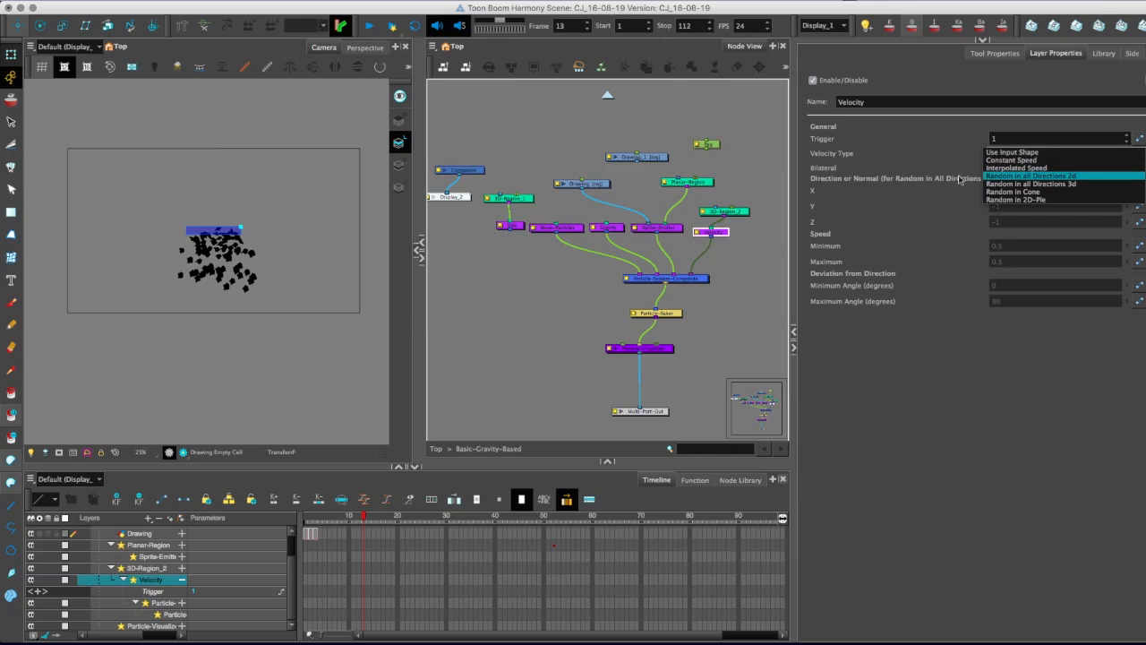
left_click(997, 169)
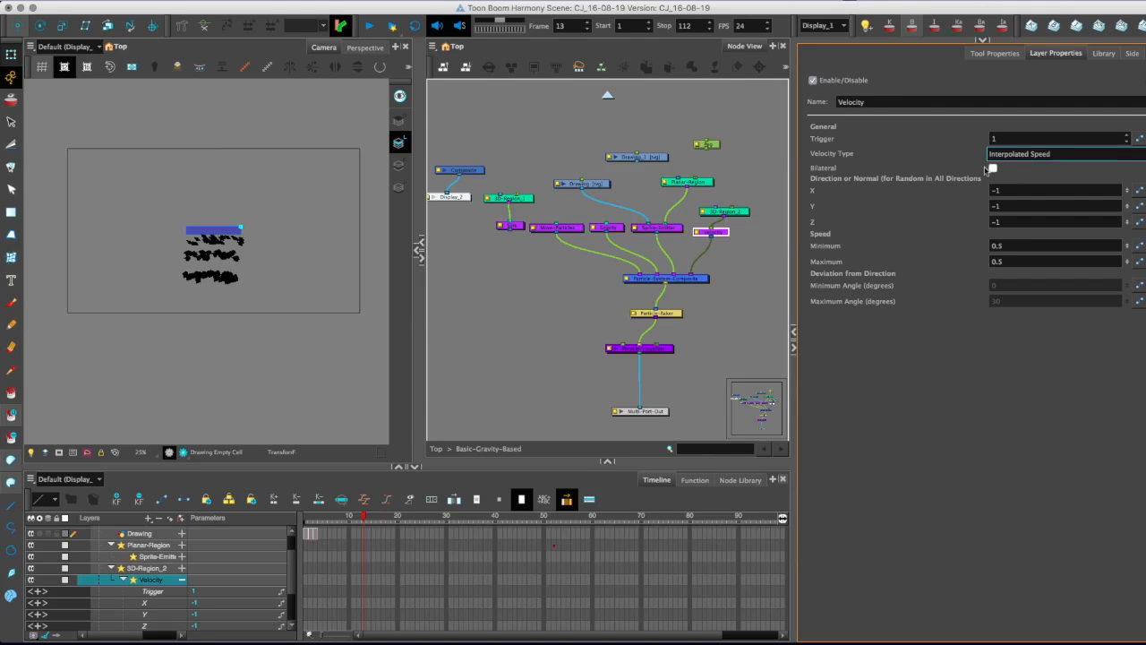
left_click_drag(346, 520, 359, 520)
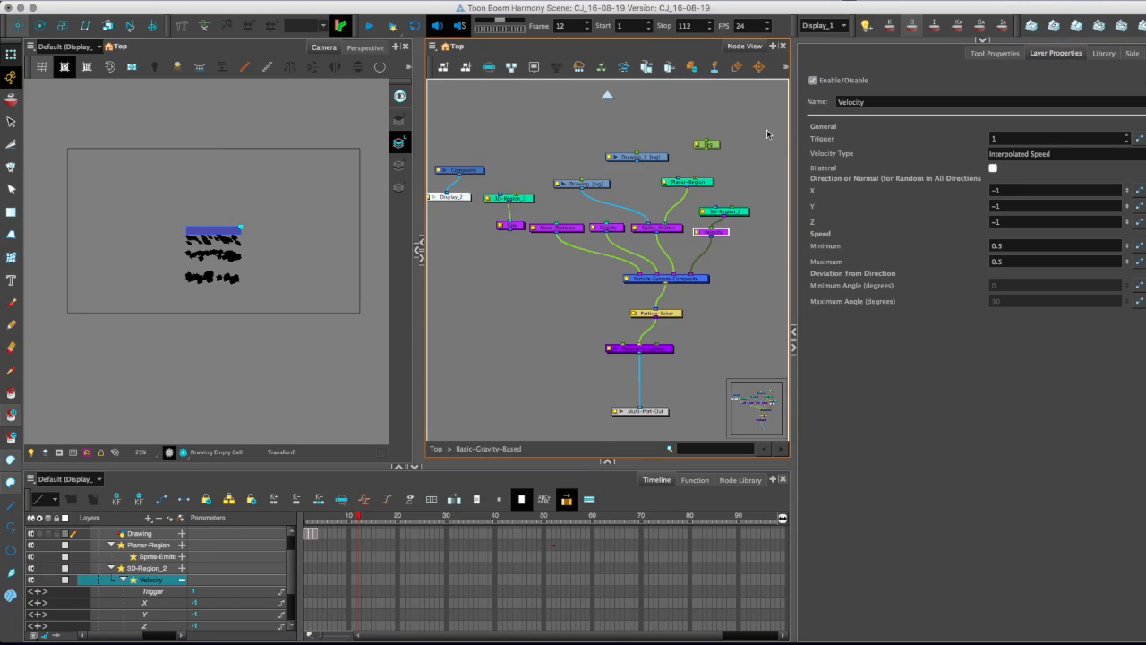
left_click(1057, 153)
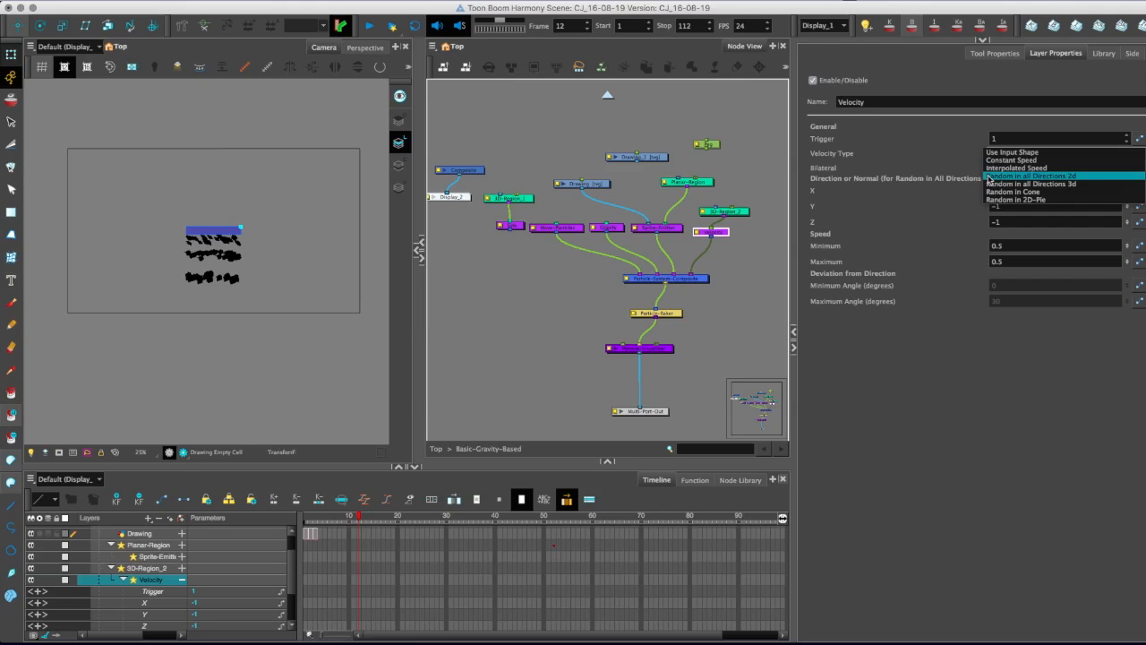
left_click(991, 177)
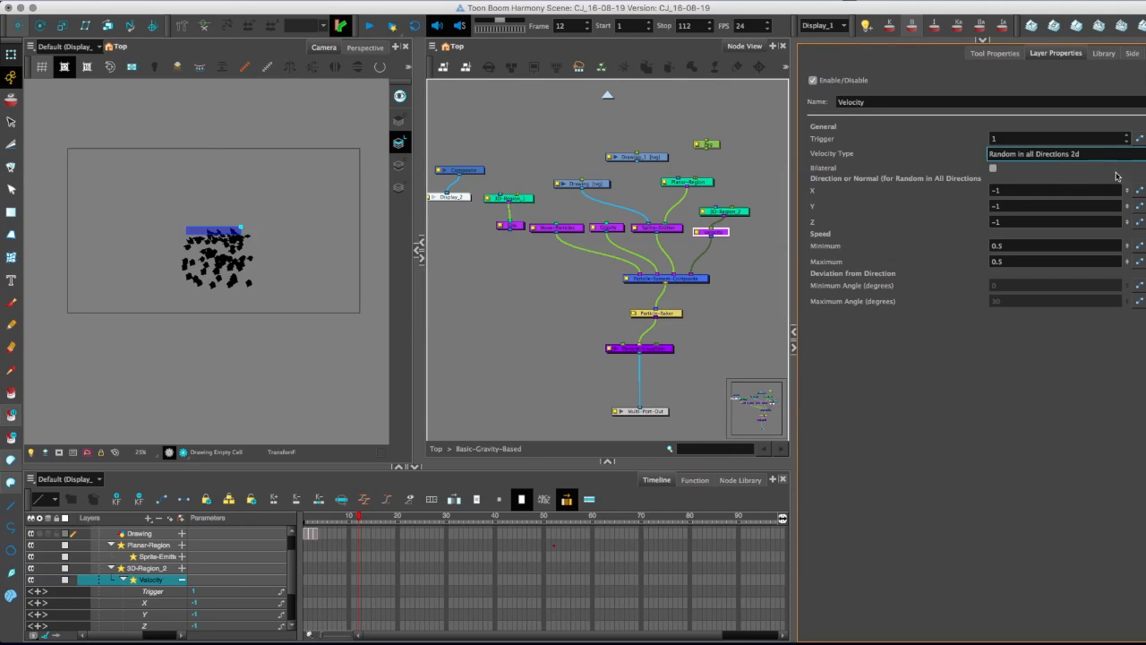
Restore the Velocity node's Velocity Type to Use Input Shape and check the particles through frame 18.
left_click(995, 153)
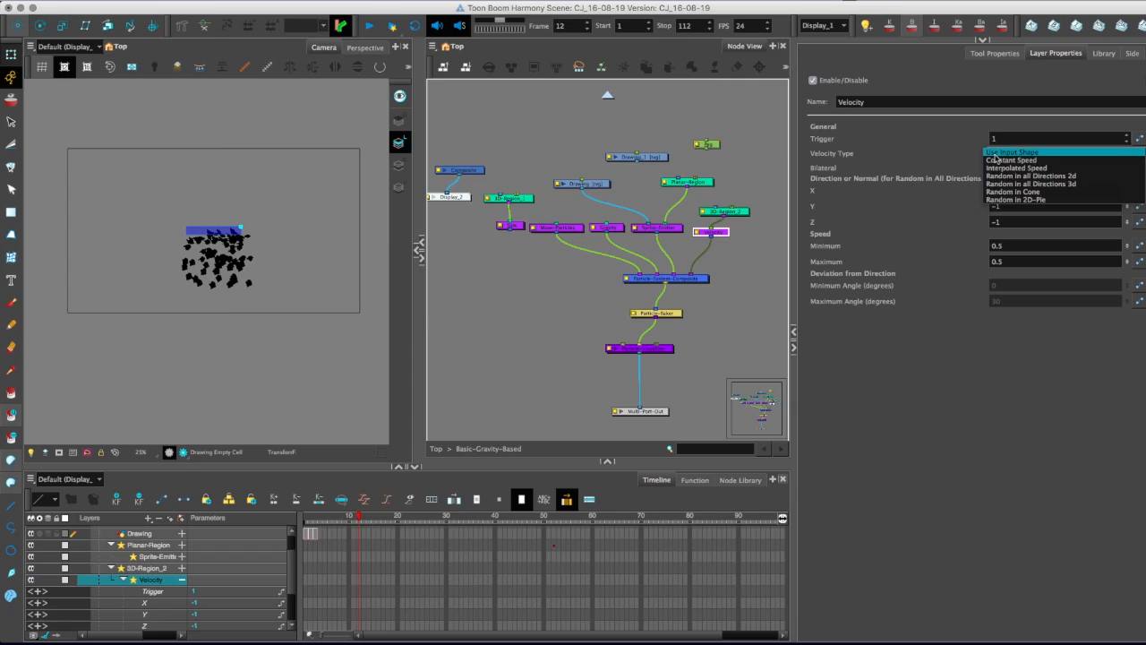
left_click(995, 153)
left_click(357, 523)
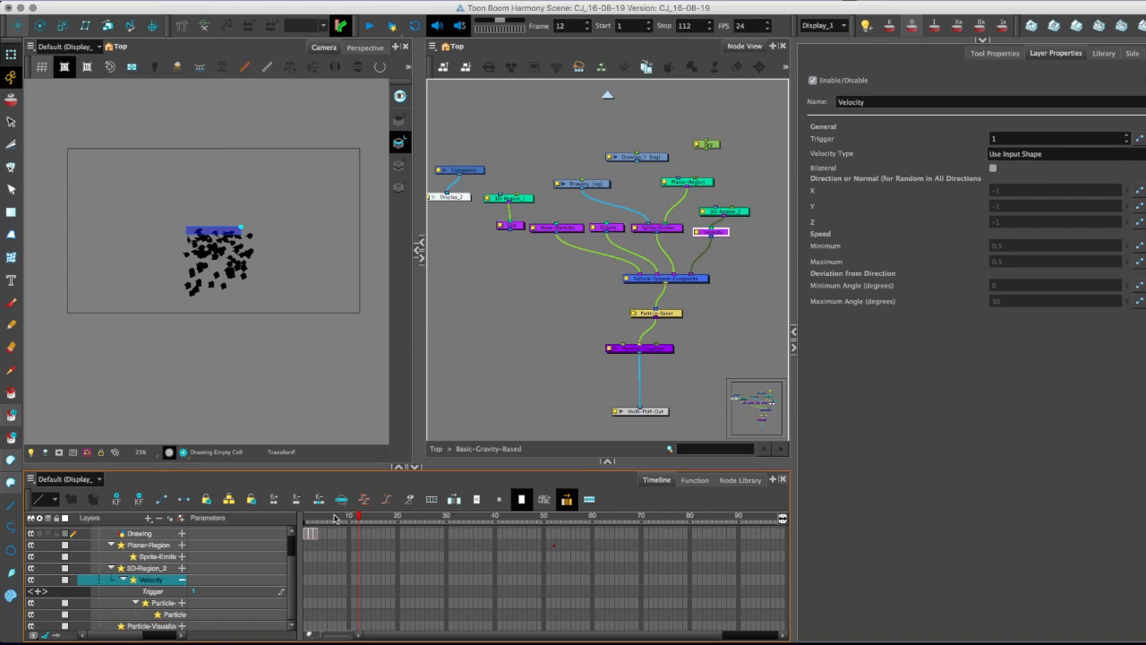
left_click_drag(356, 524, 369, 523)
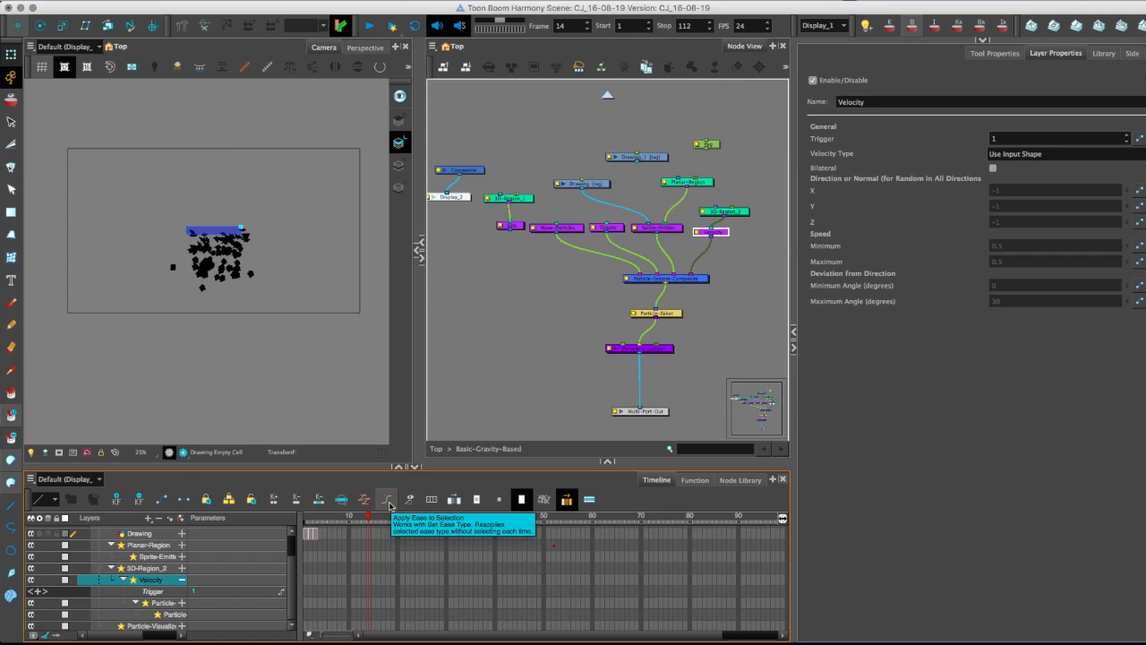
left_click_drag(367, 518, 388, 518)
Review the Gravity node's relative gravity settings, trying an edit to Relative Gravity Epsilon and restoring it to 0.001.
left_click(667, 227)
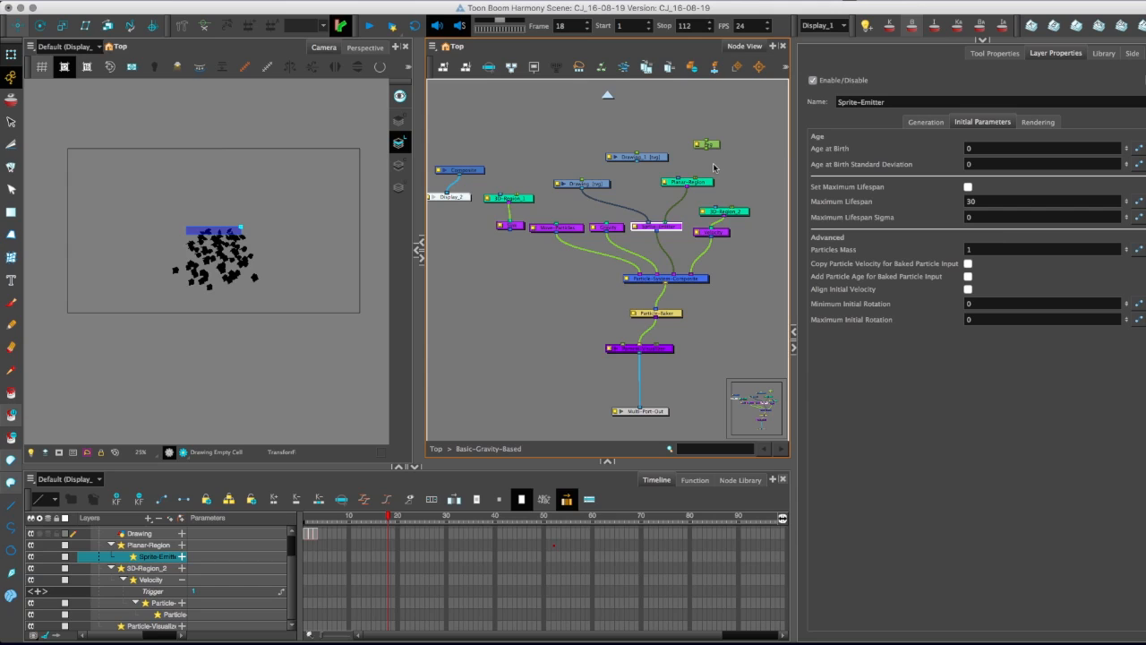
left_click(617, 227)
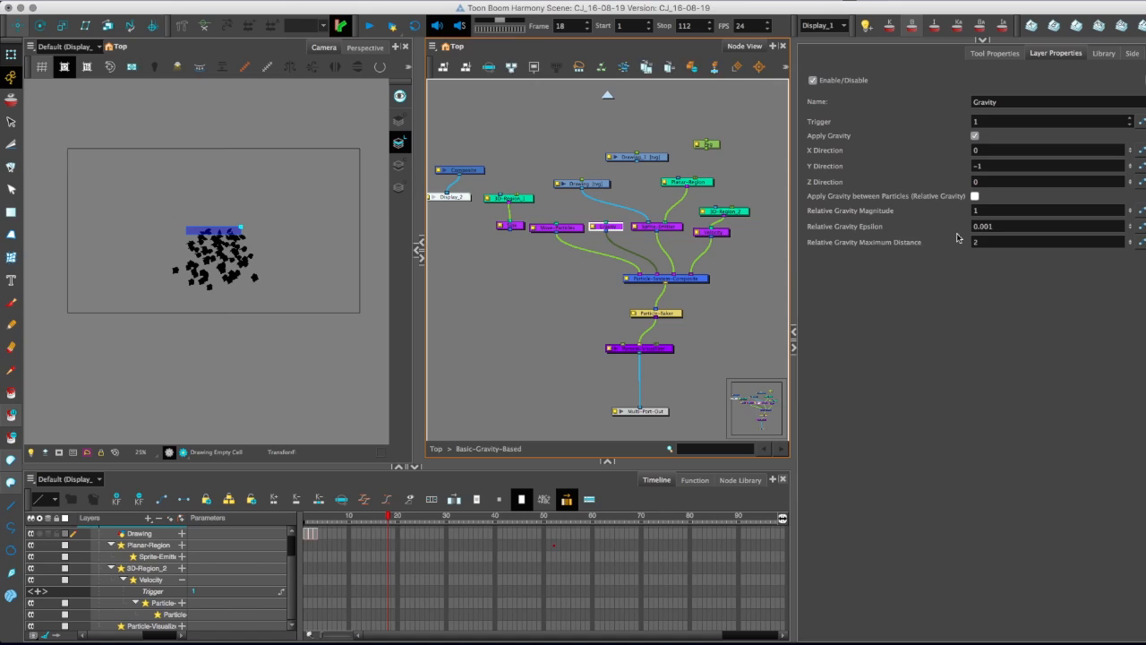
left_click(985, 227)
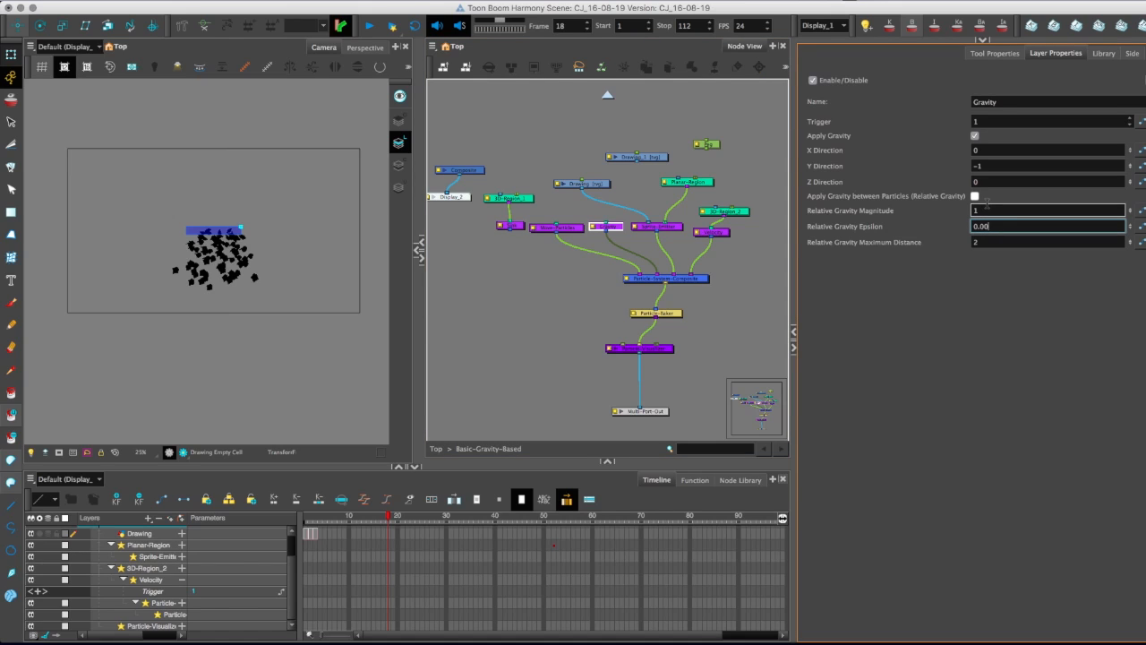
key("BackSpace")
key("BackSpace")
type("00")
left_click(985, 242)
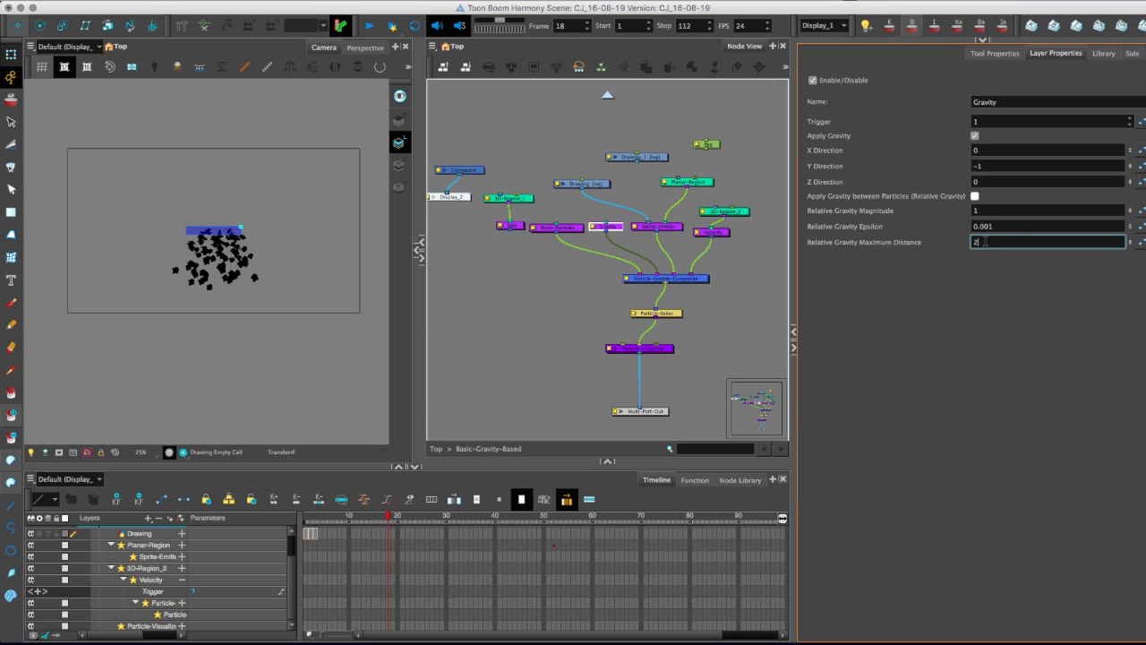
left_click(977, 210)
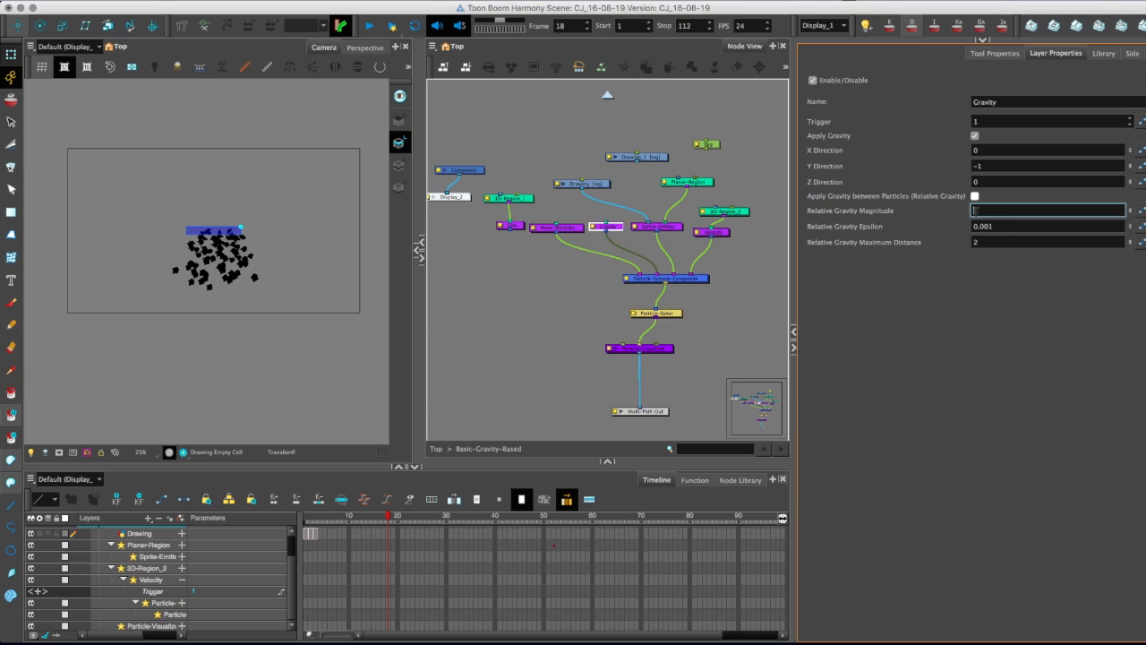
Check the particles at frame 16 and inspect the Gravity node's Y Direction.
left_click(379, 518)
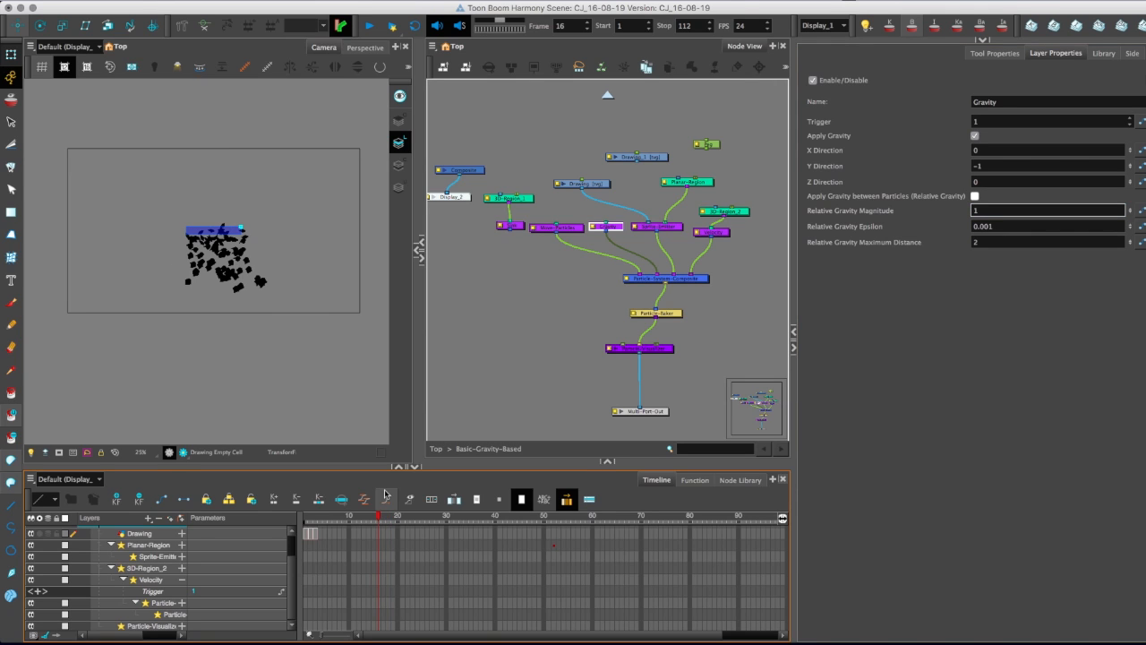
left_click(977, 165)
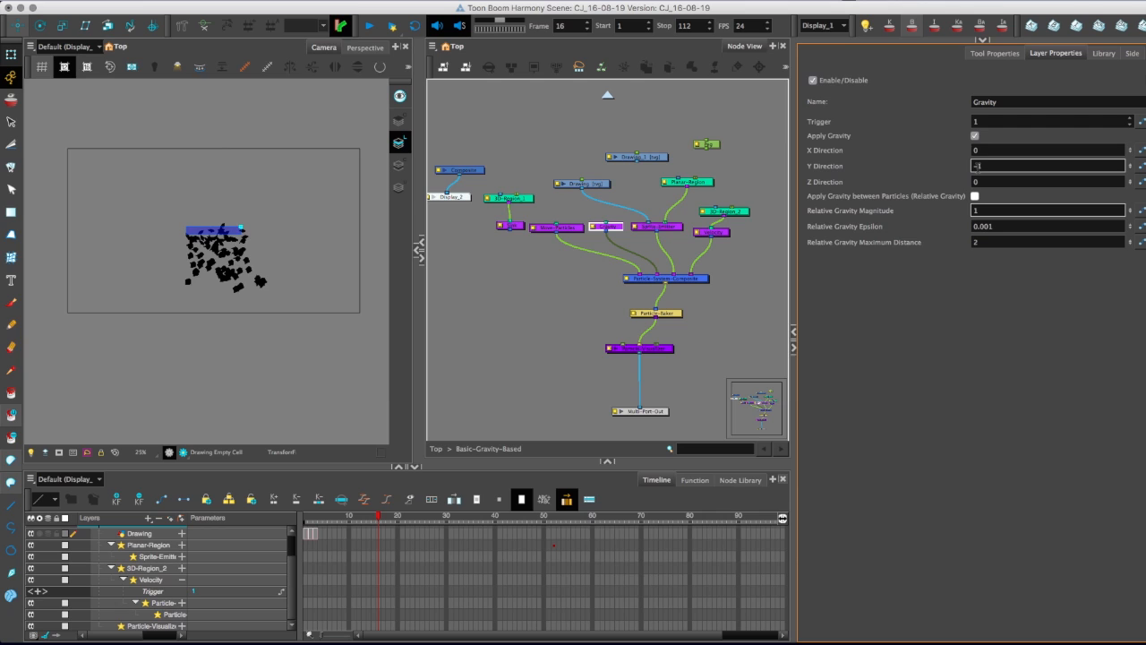
key("Return")
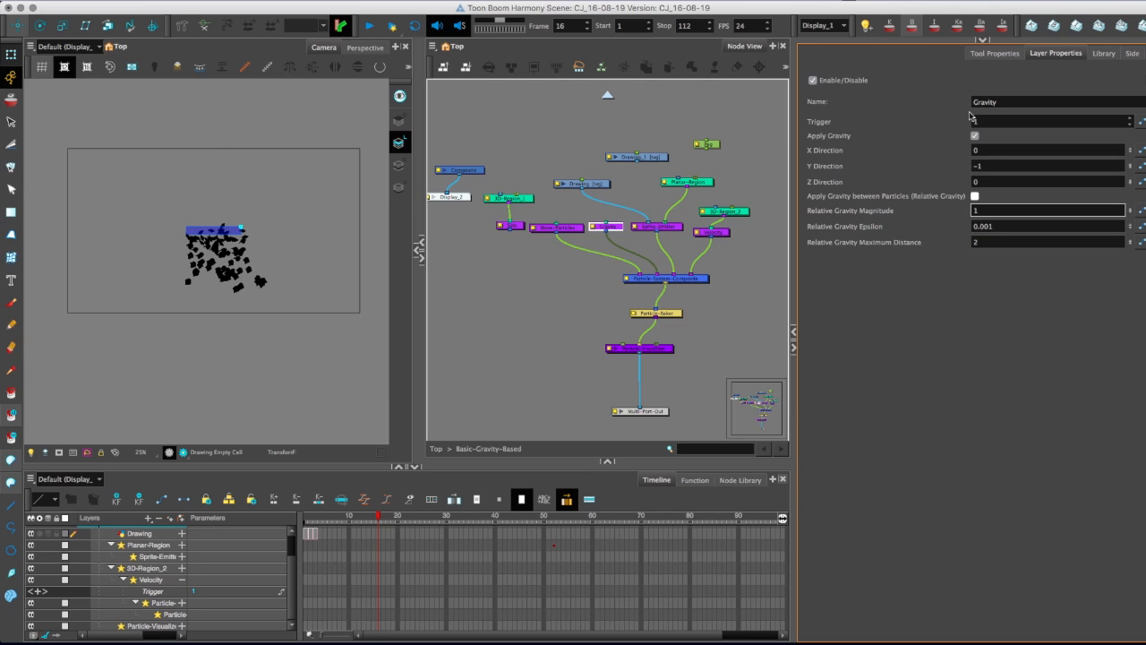
Show the 3D-Region_2 node's control in the camera view for a close look, and hide all controls again.
left_click(730, 212)
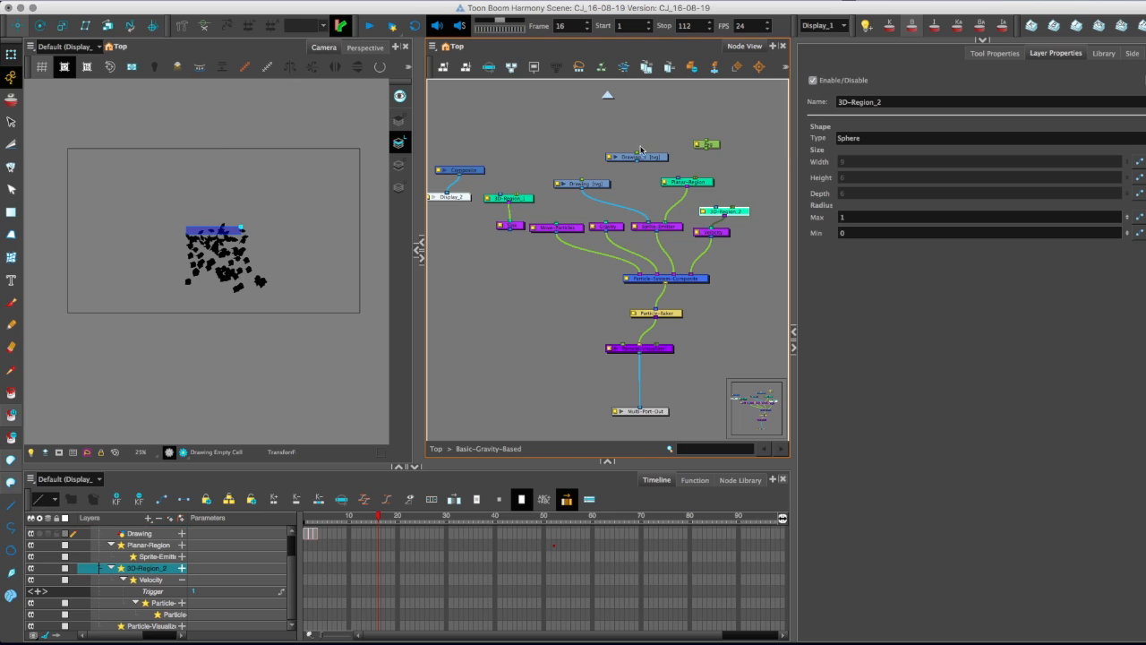
left_click(244, 66)
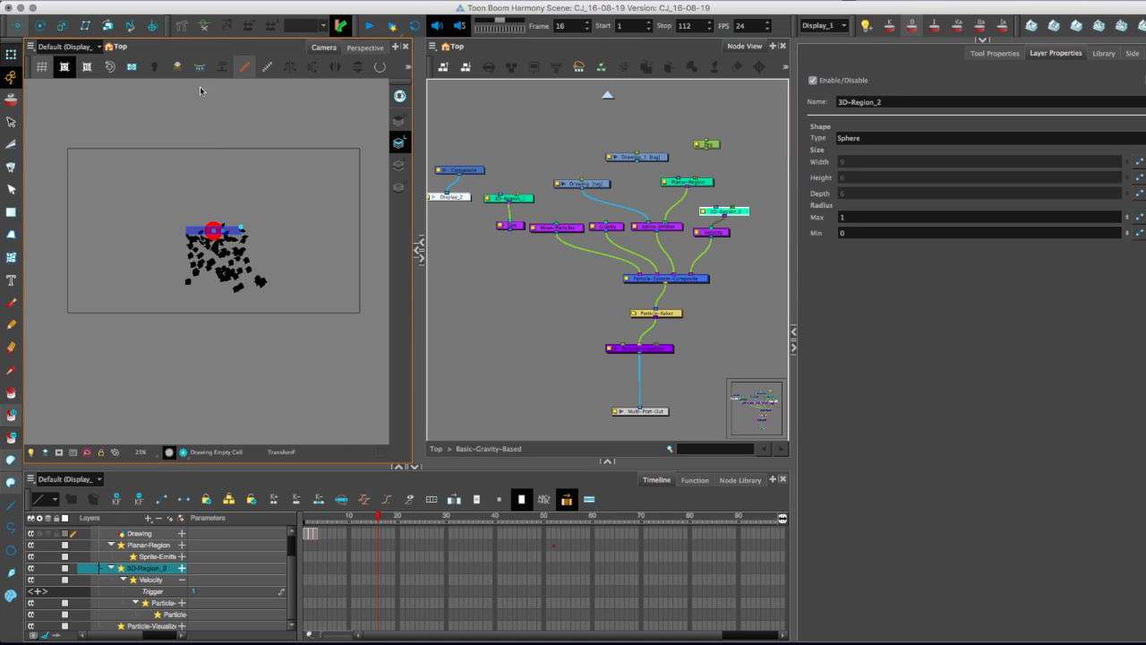
scroll(120, 174, "up", 3)
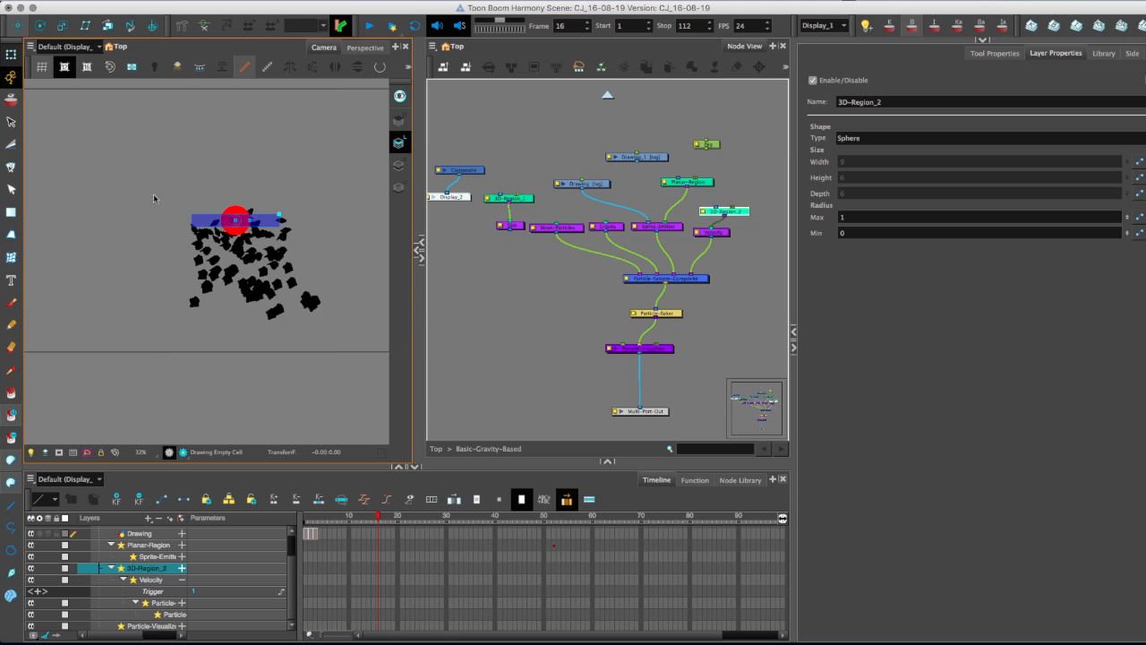
scroll(134, 194, "up", 5)
left_click_drag(110, 191, 75, 221)
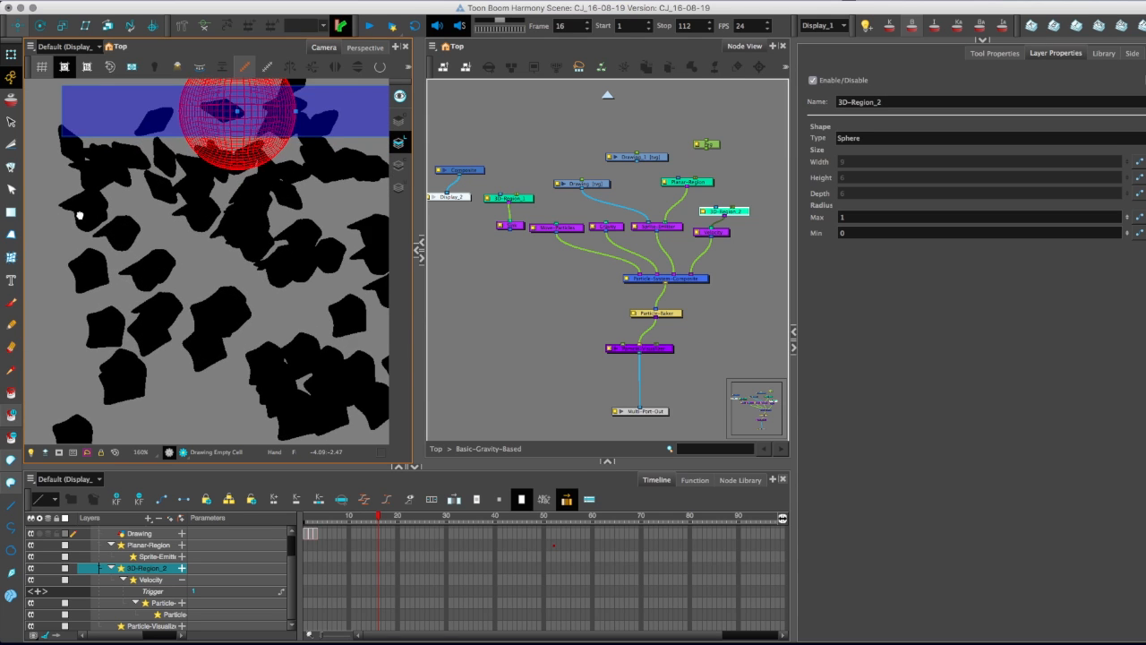
key("1")
key("1")
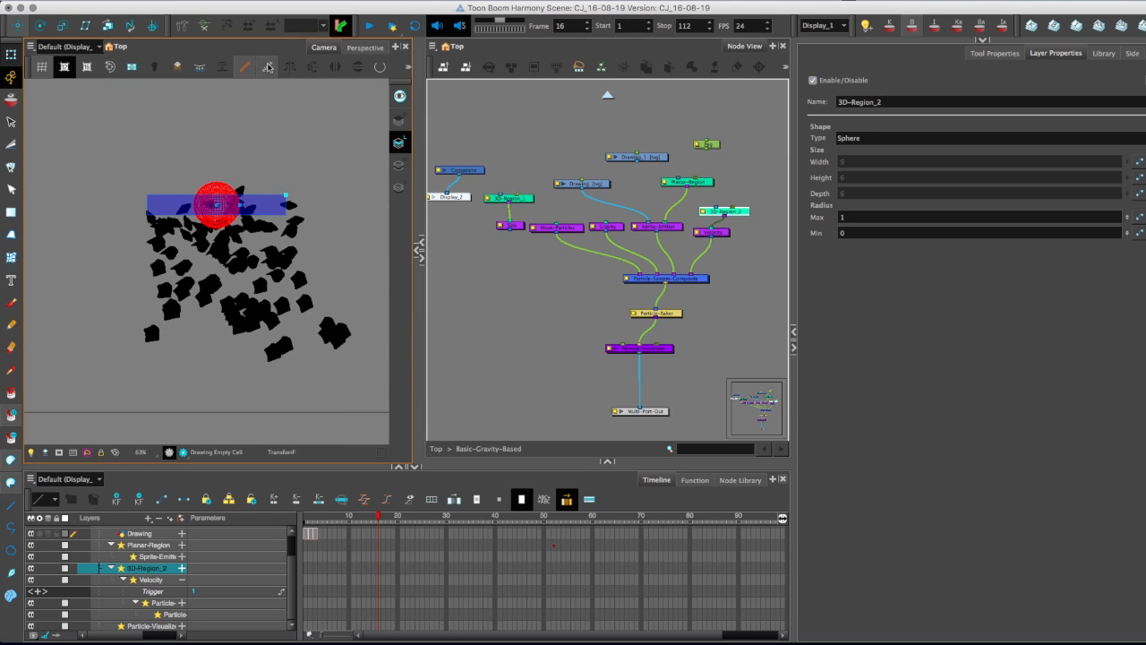
left_click(269, 69)
Inspect the Sprite-Emitter and Drawing nodes, and display the Planar-Region node's control in the camera view.
left_click(649, 226)
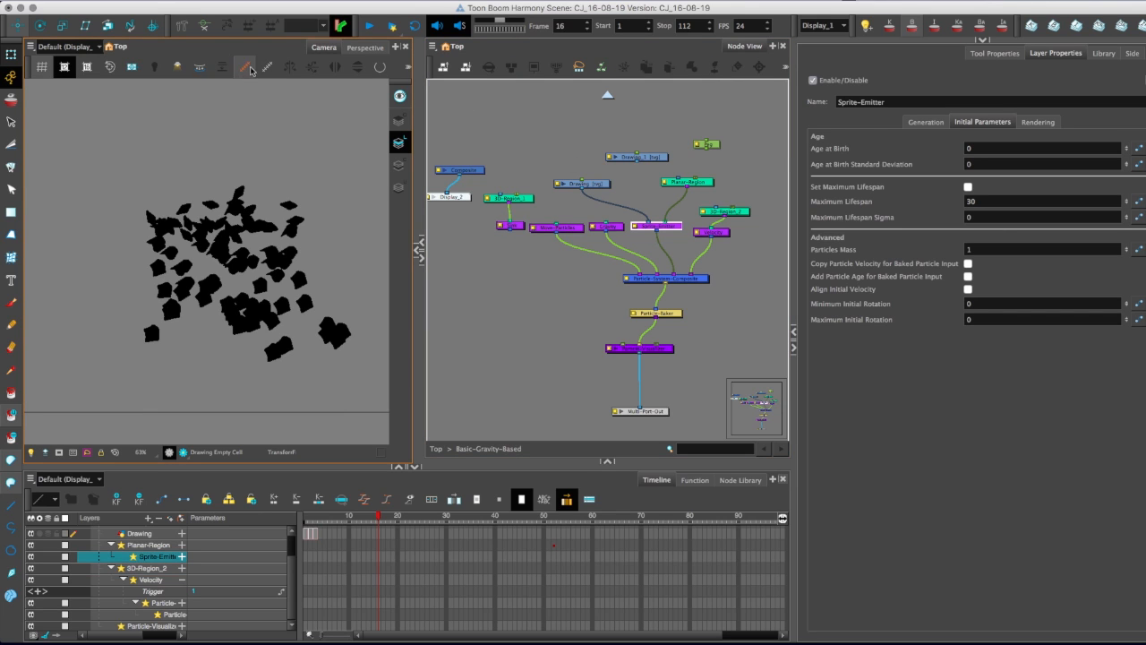
left_click(591, 185)
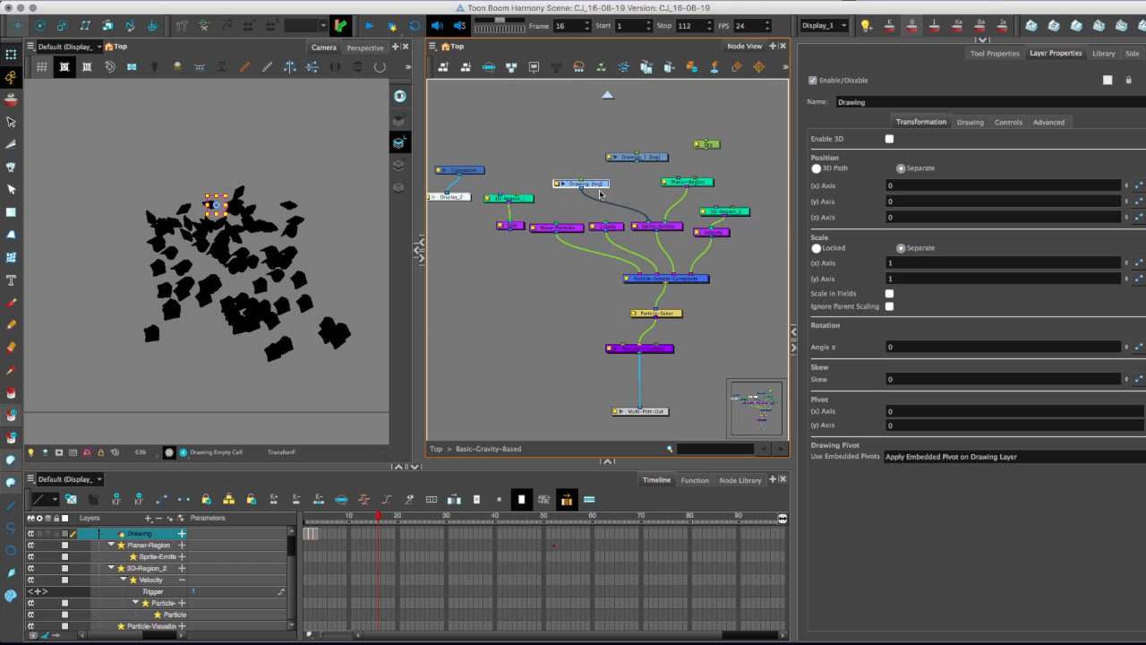
left_click(692, 184)
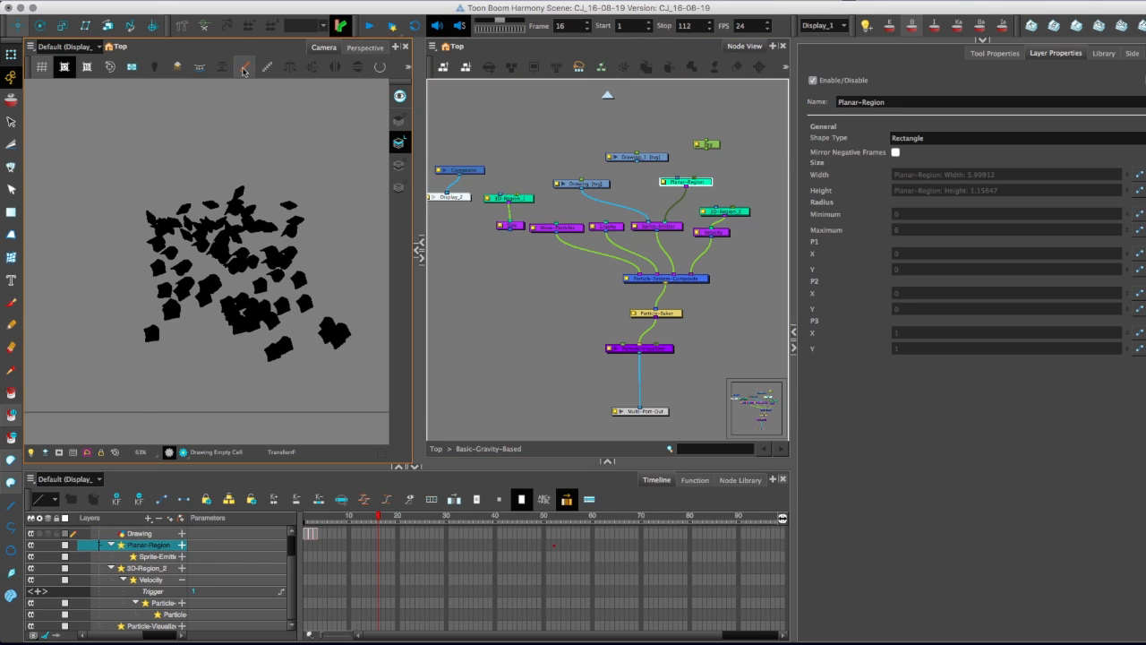
Review the Sprite-Emitter's lifespan and generation settings, along with the properties of the Particle-Baker and the visualizer node.
left_click(674, 226)
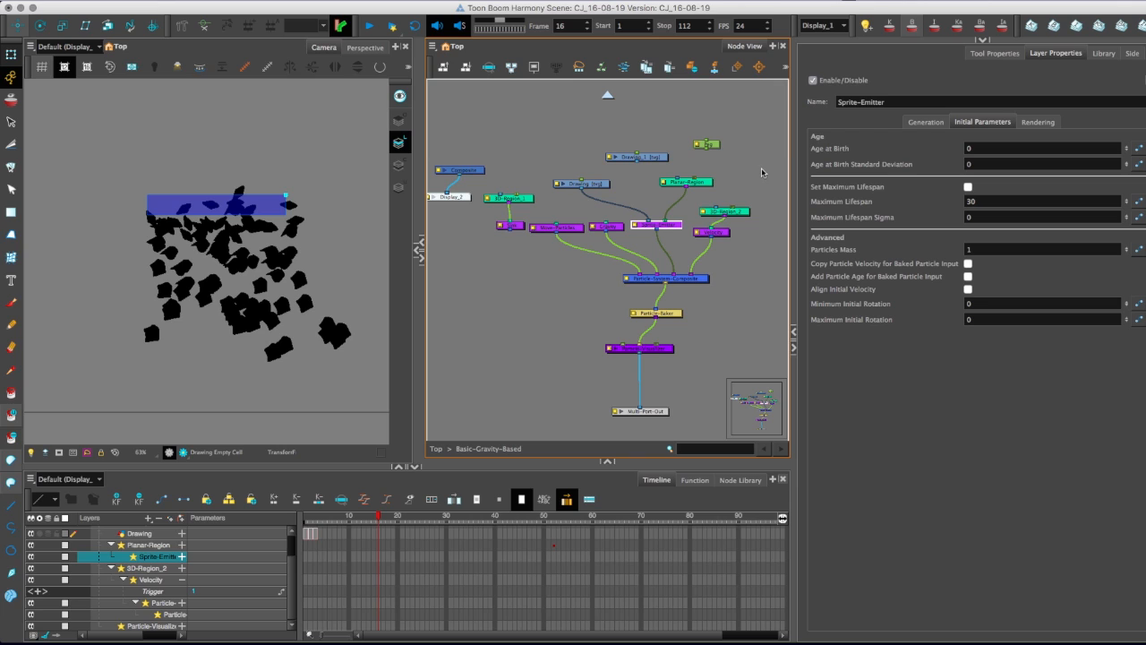
left_click(980, 216)
double_click(966, 218)
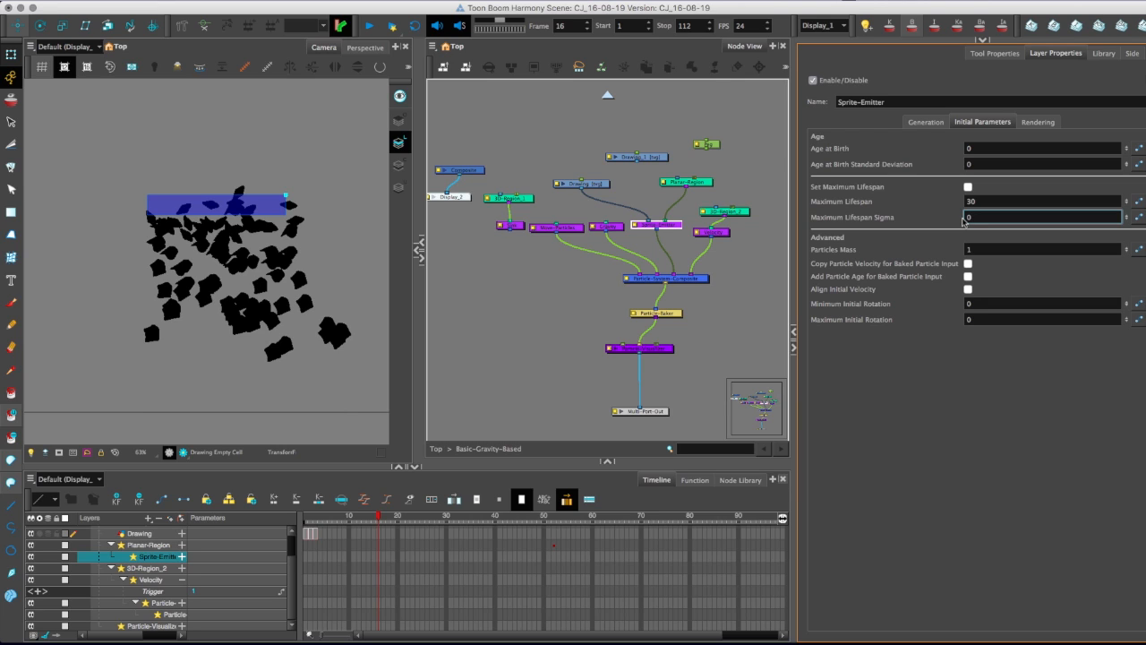
left_click(669, 314)
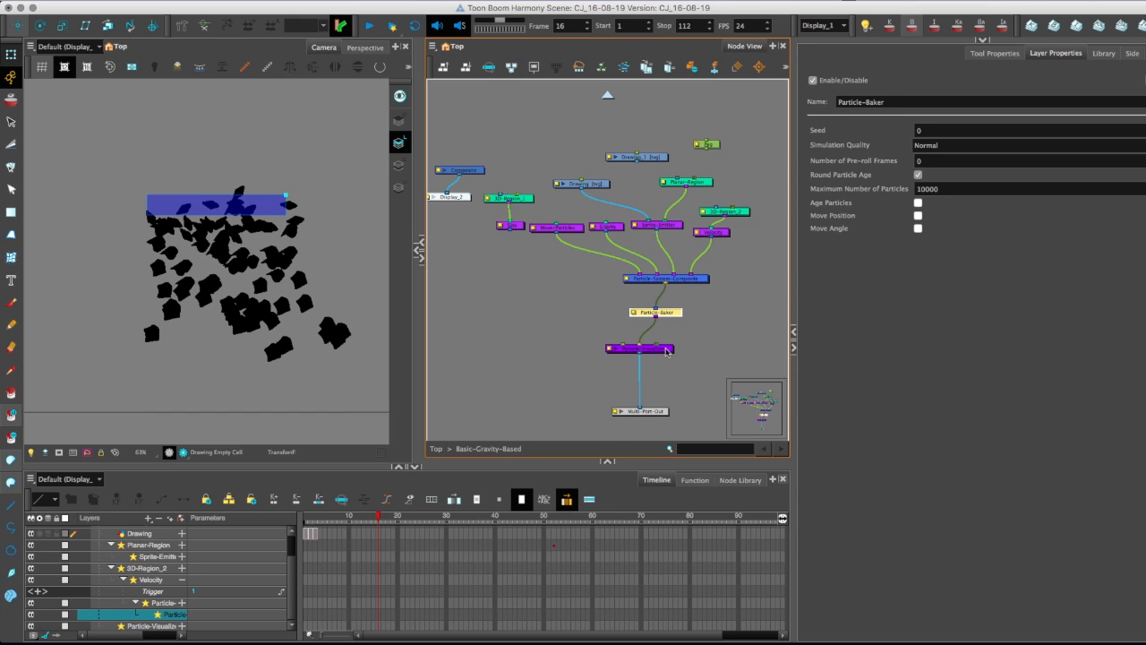
left_click(668, 349)
left_click(670, 227)
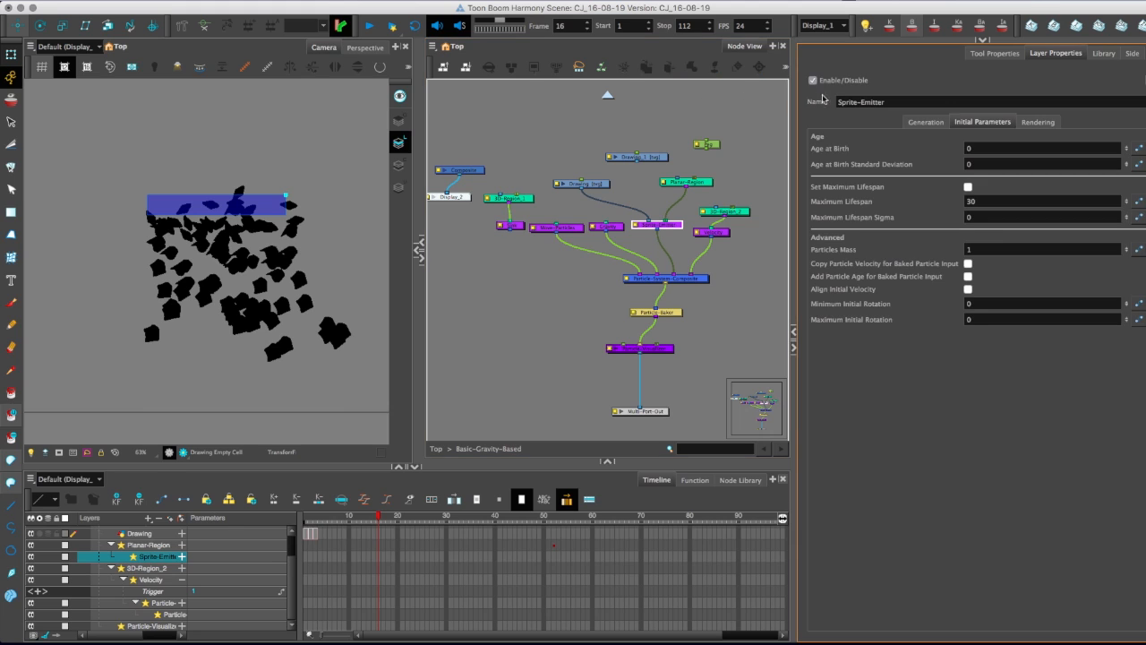
left_click(913, 121)
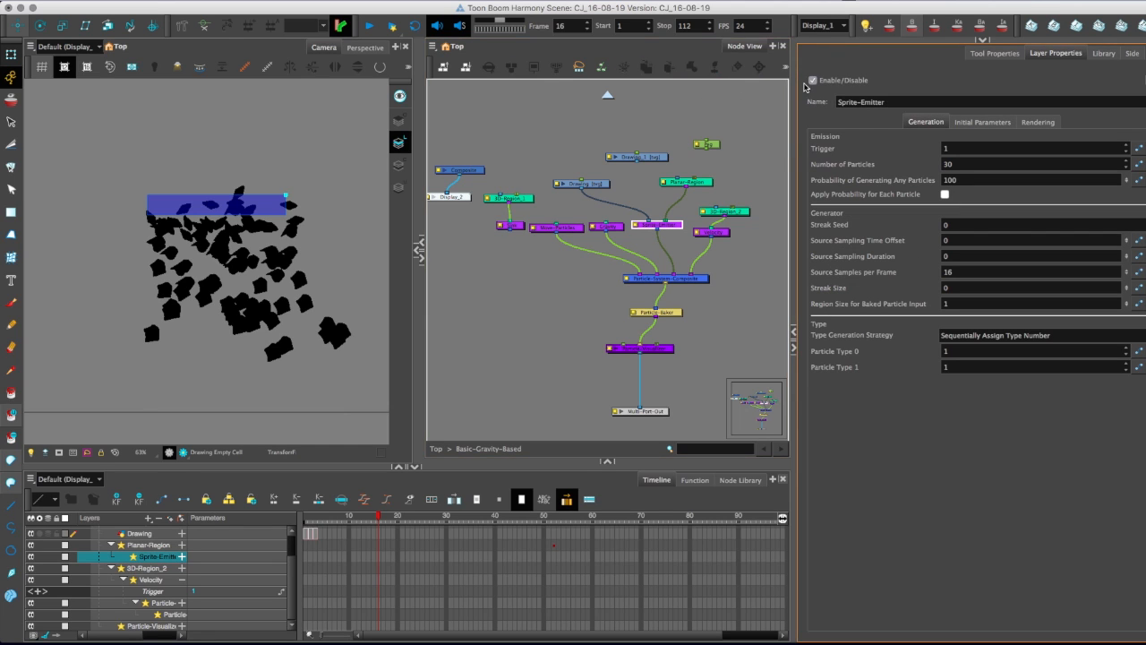
left_click(956, 268)
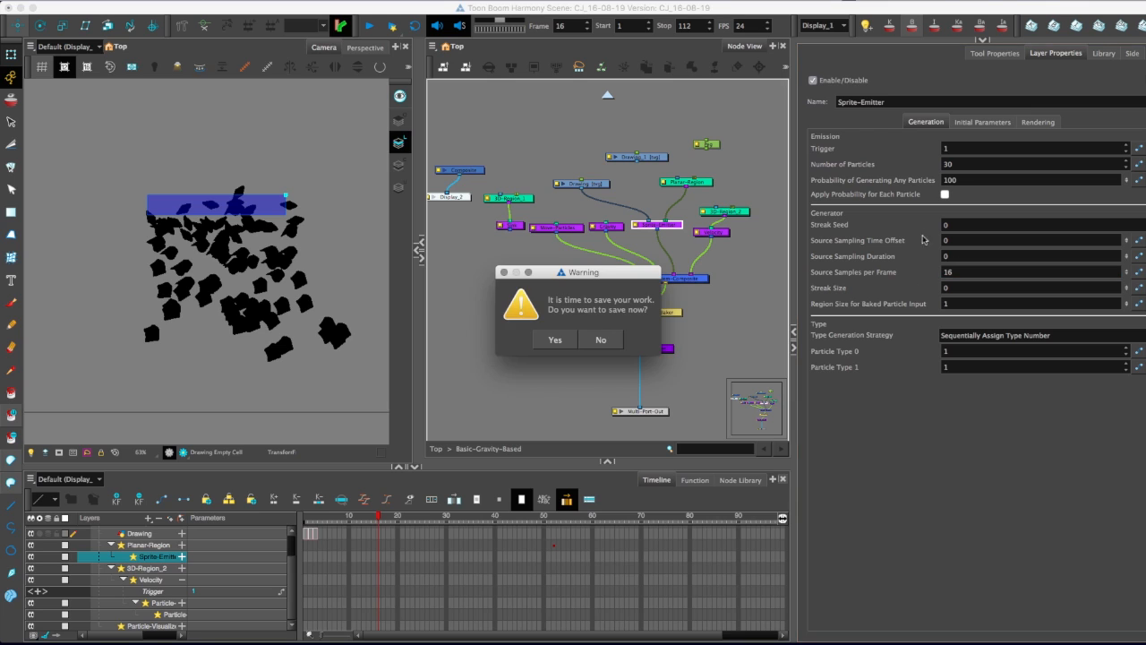
Save the scene and review the Sprite-Emitter's Streak Seed and Source Sampling Time Offset.
left_click(540, 343)
left_click(948, 228)
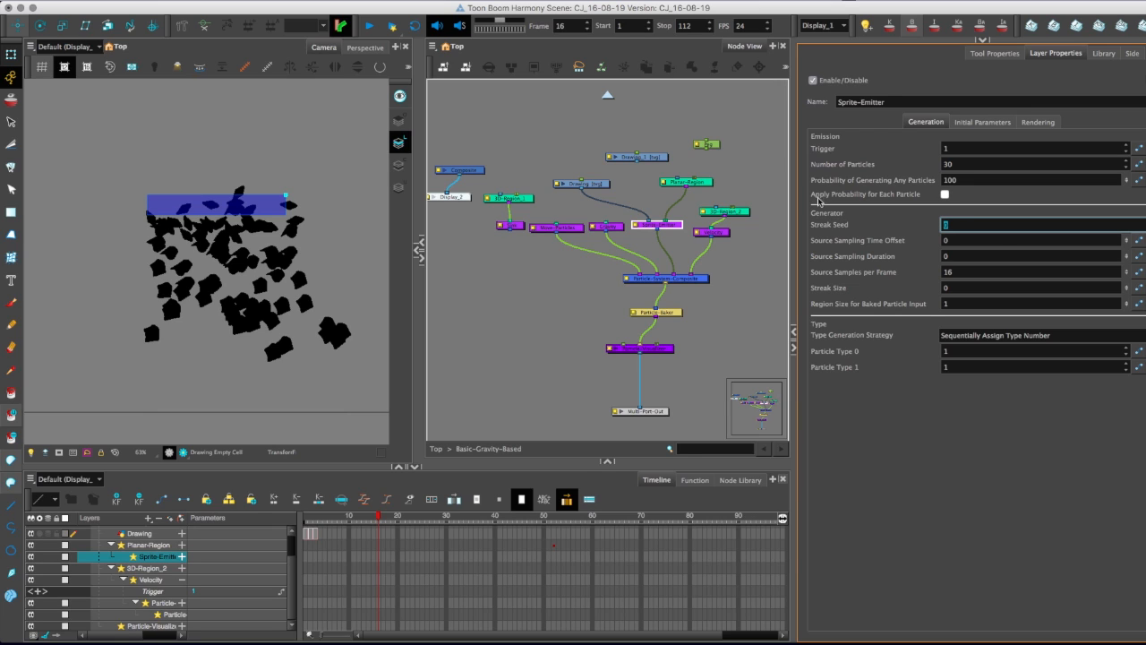
left_click(954, 240)
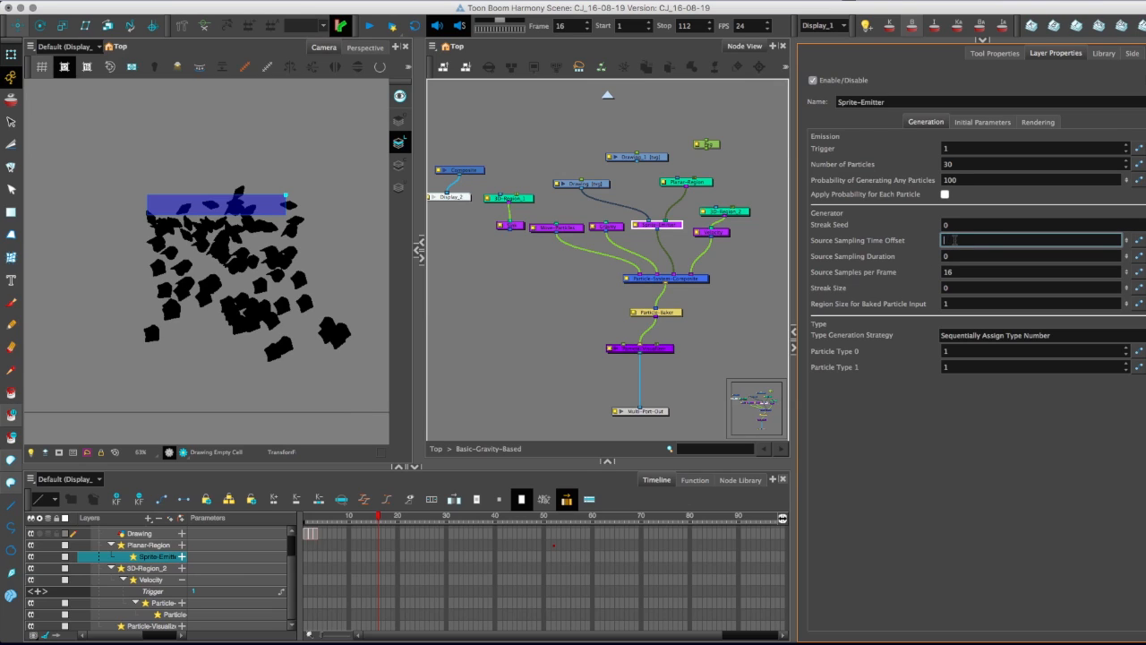
Try a lower Number of Particles on the Sprite-Emitter and restore it to 30.
left_click_drag(958, 165, 945, 162)
type("1")
key("Return")
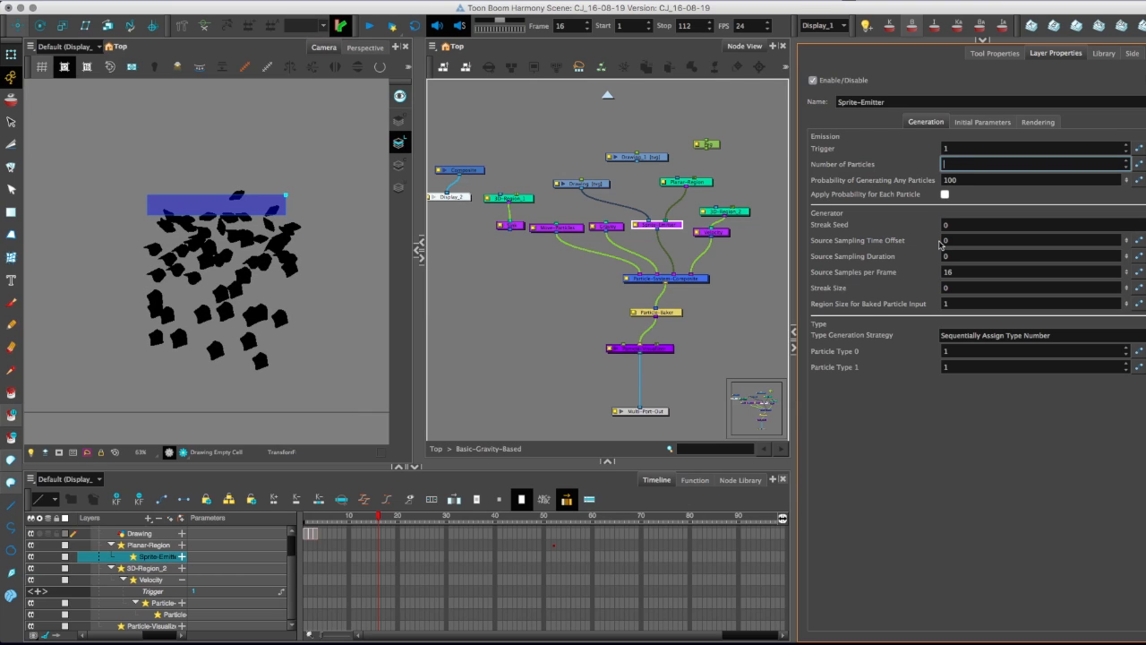
type("30")
key("Tab")
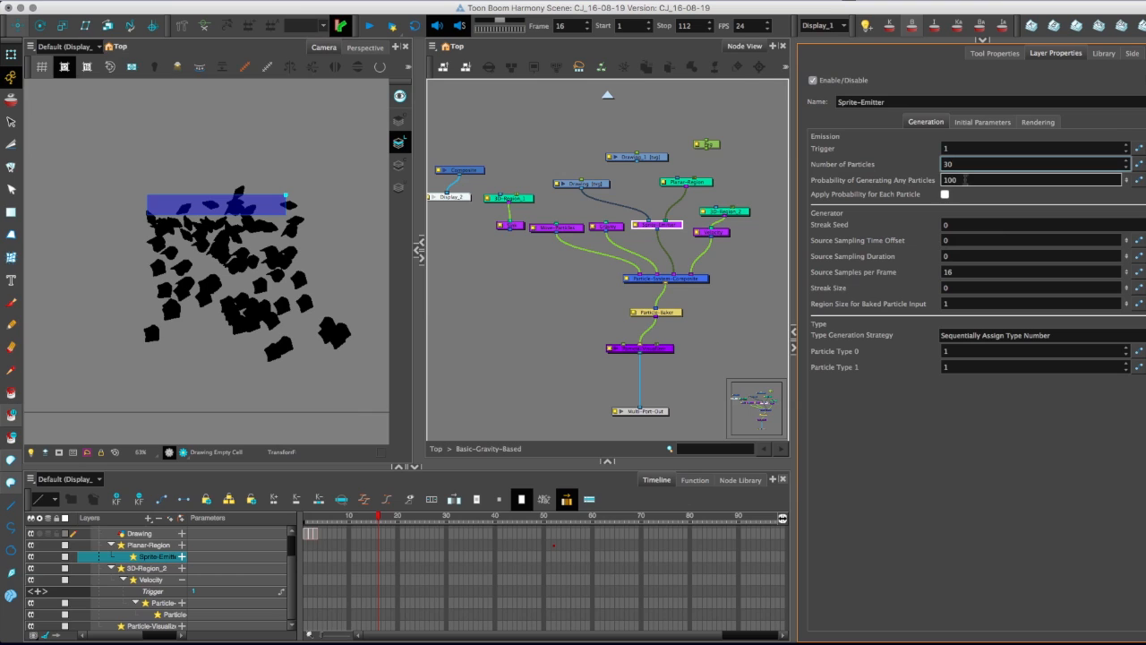
Try 70 as the Sprite-Emitter's Probability of Generating Any Particles and restore it to 100.
type("70")
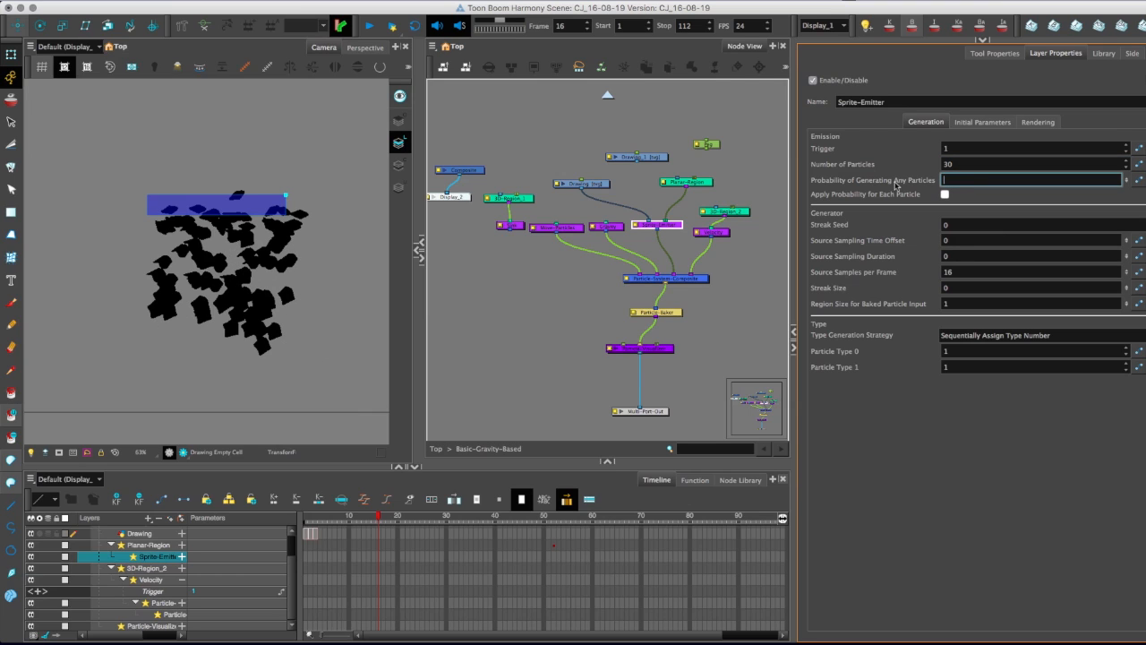
type("100")
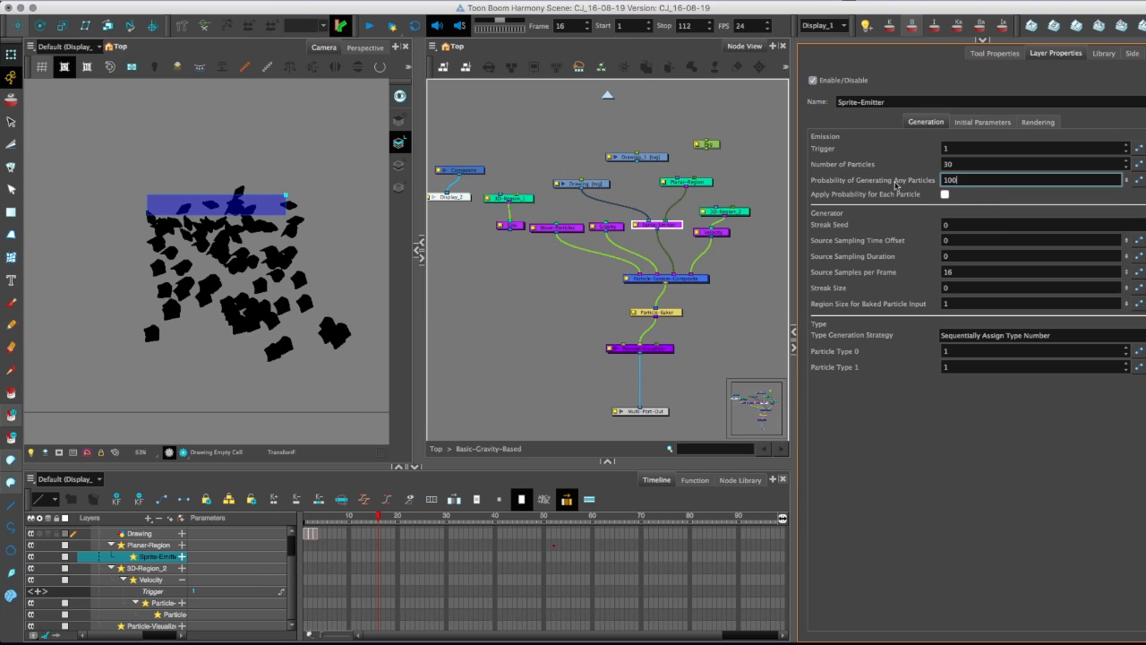
Try -0.3 as the Gravity node's Y Direction, check the particles around frame 16, and restore it to -1.
mouse_move(383, 514)
left_mouse_down()
mouse_move(373, 518)
mouse_move(385, 515)
left_mouse_up()
left_click(617, 229)
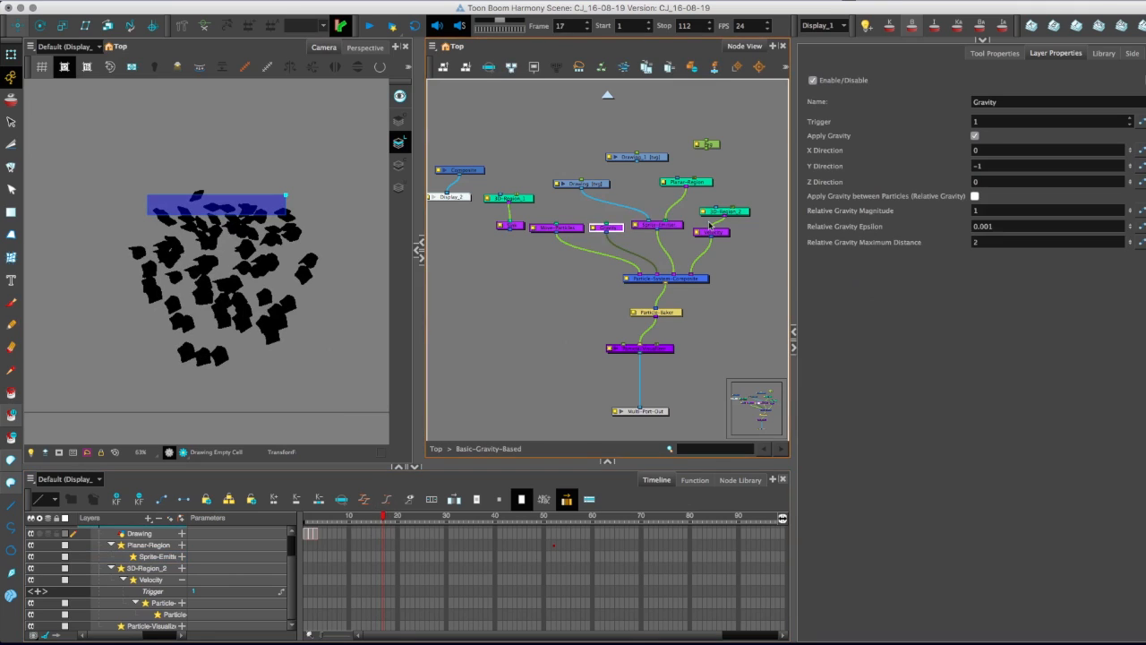
type("-0.4")
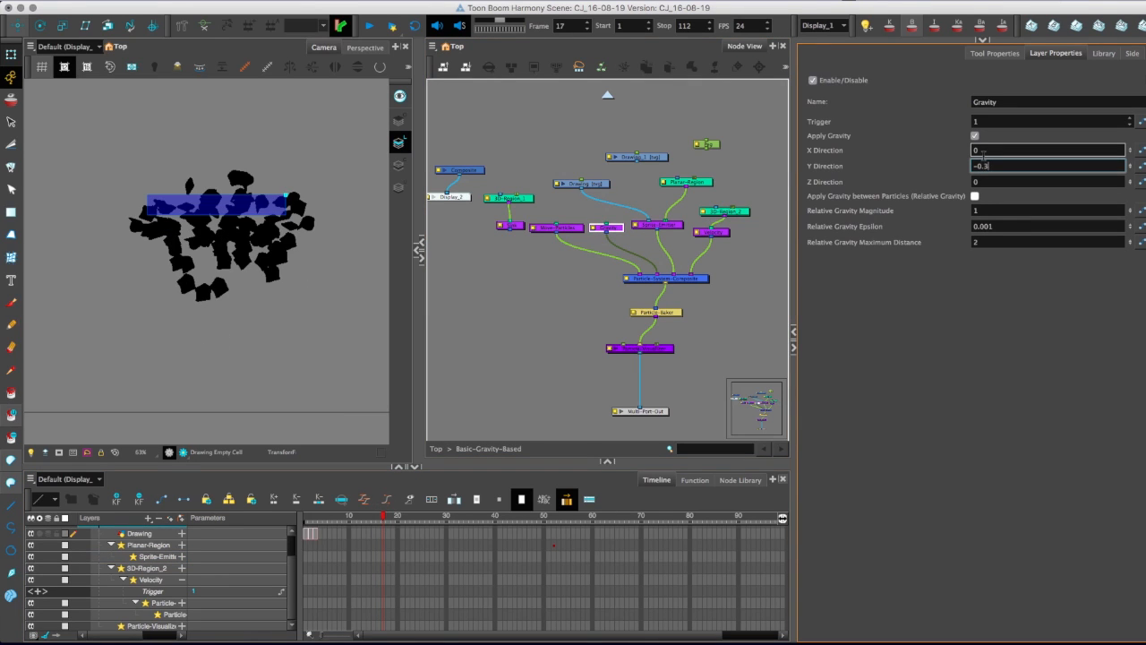
key("Return")
left_click_drag(400, 518, 379, 518)
left_click(998, 165)
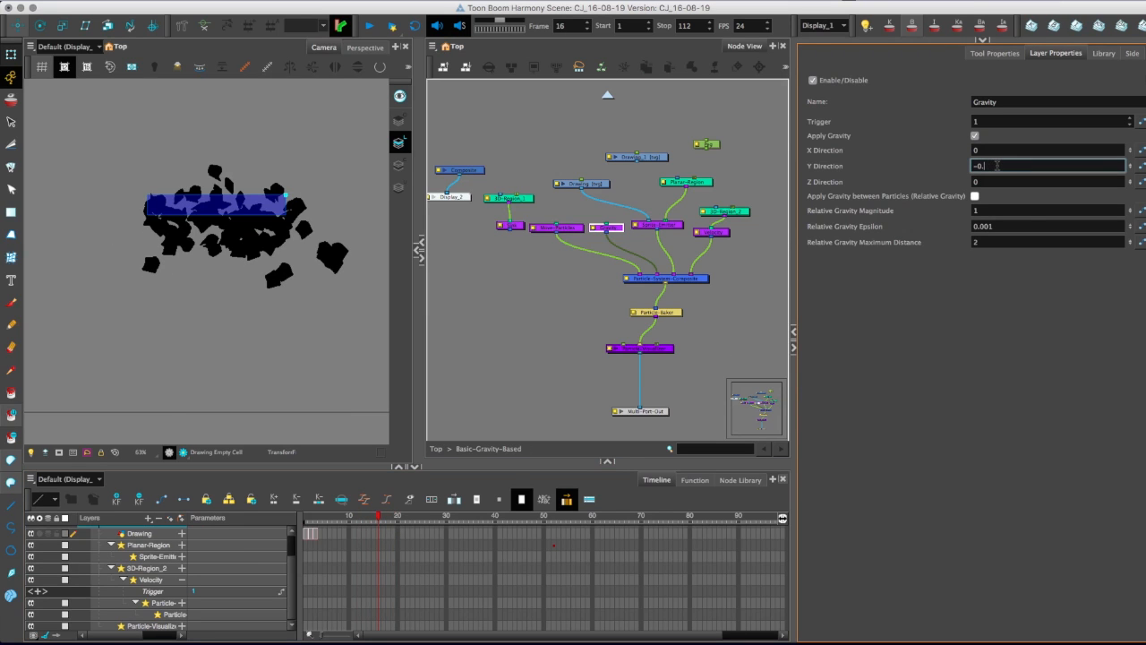
type("1")
key("Return")
Review the Velocity node's function options for the X and Y directions, trying Local for Y.
left_click(713, 231)
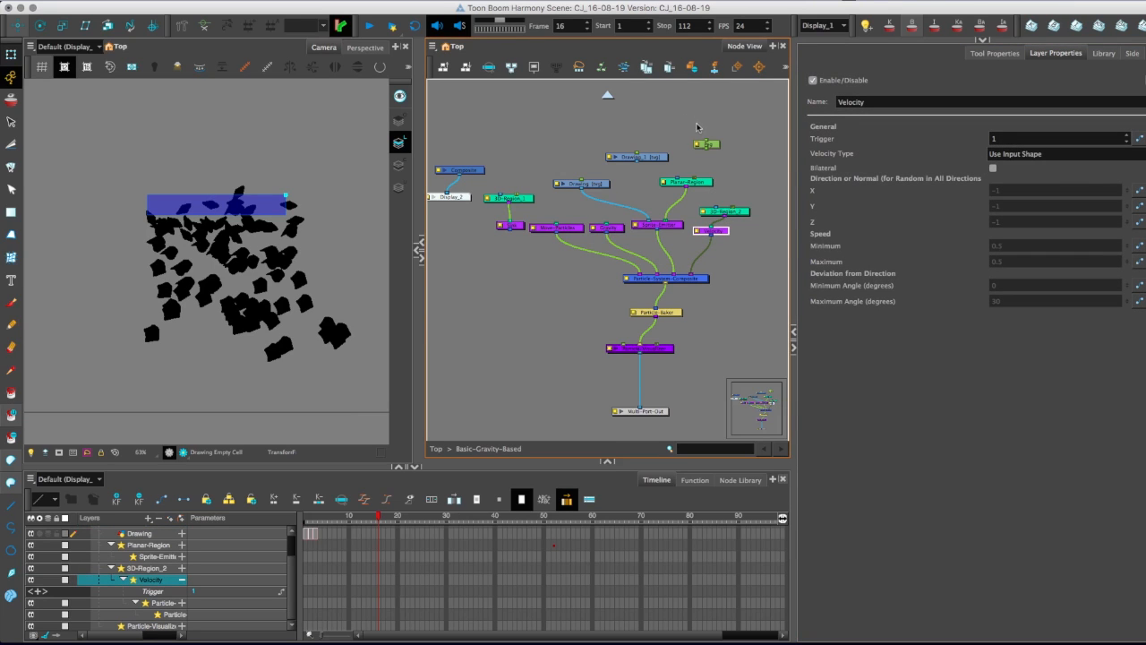
left_click(1139, 190)
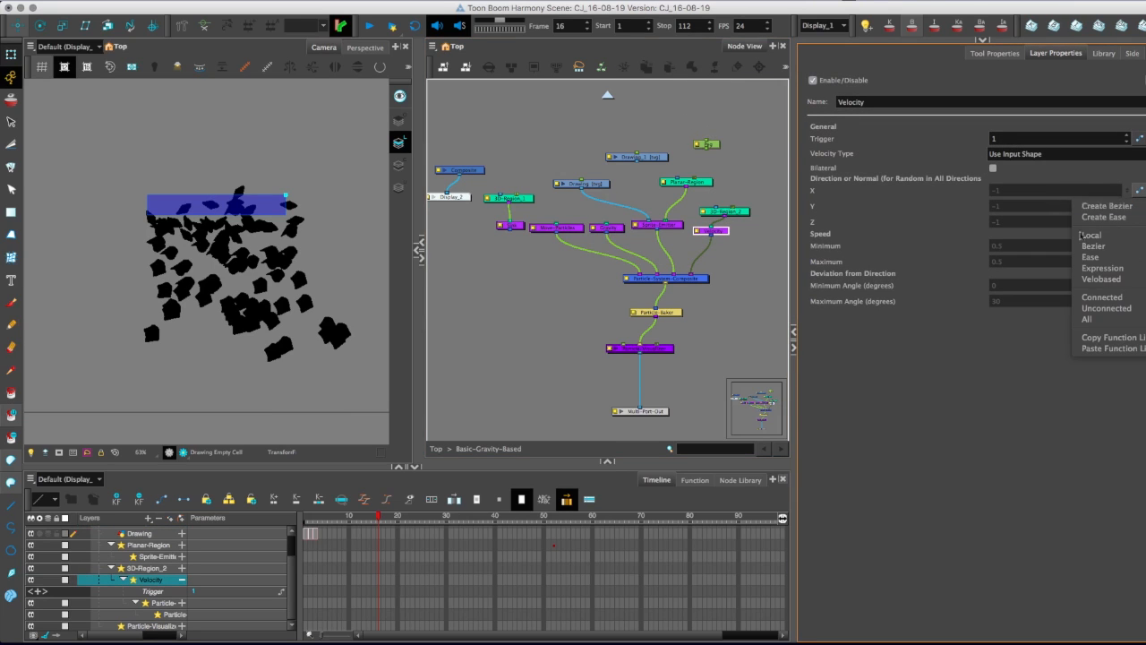
left_click(1139, 206)
left_click(1139, 206)
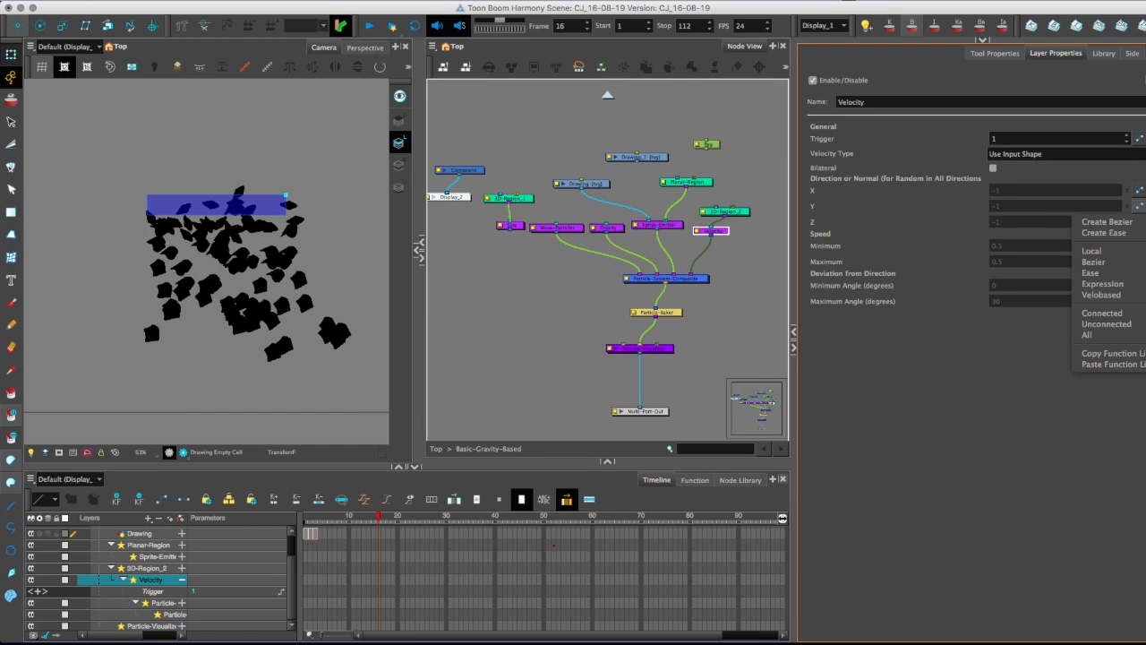
left_click(1109, 253)
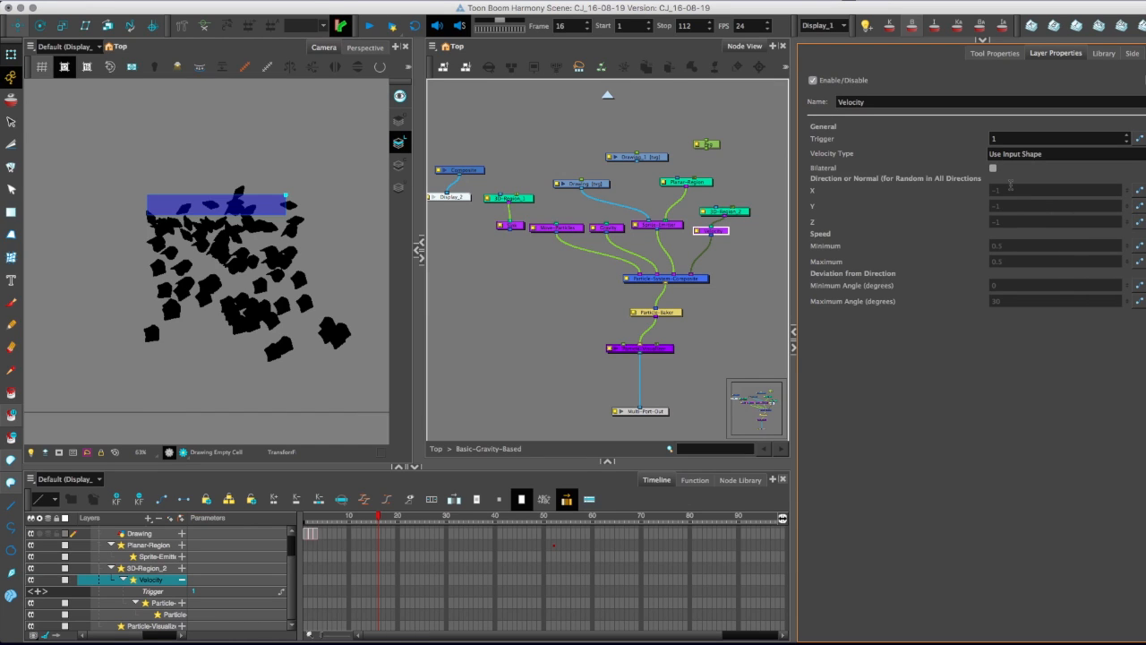
Add a keyframe at frame 13 to the Velocity layer's Trigger parameter.
scroll(197, 605, "up", 1)
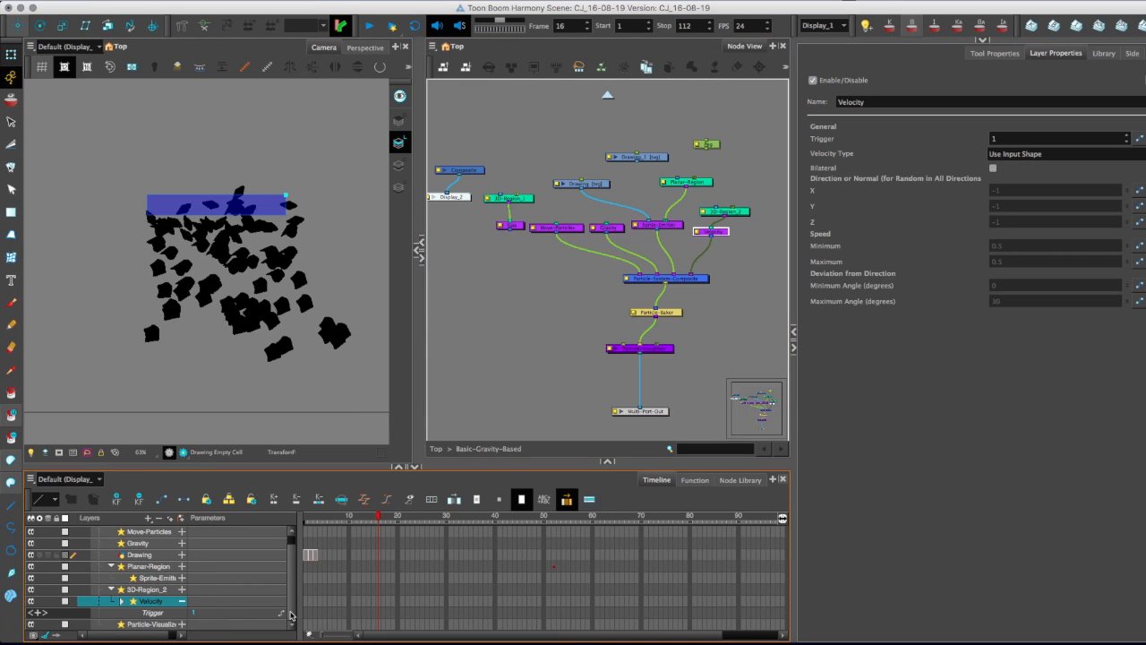
left_click(362, 613)
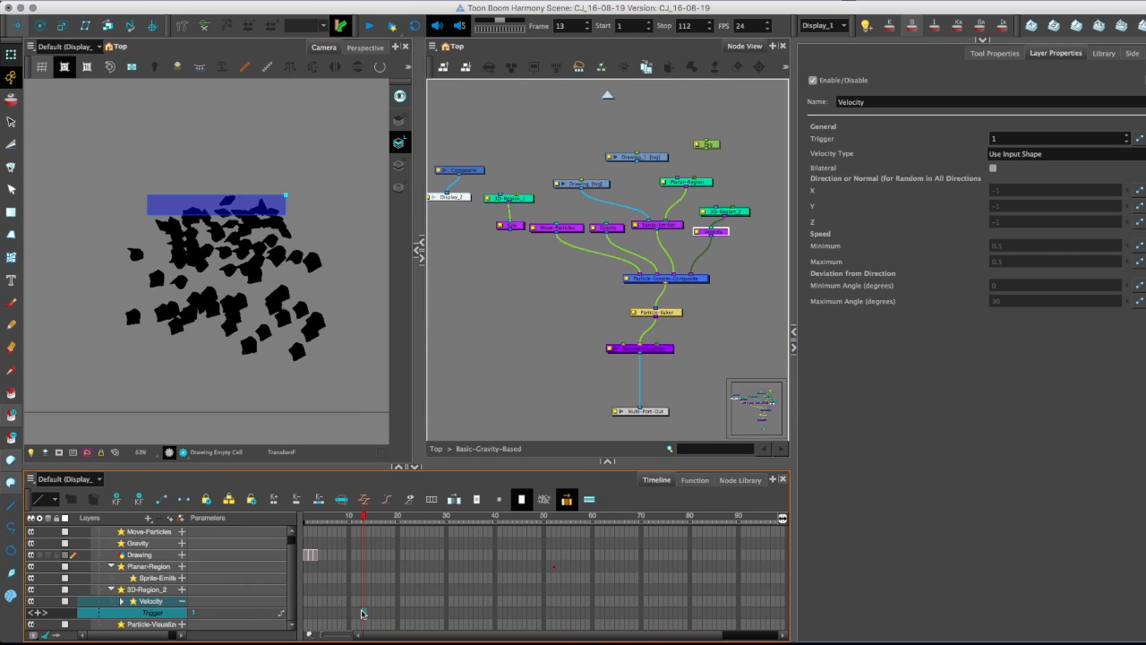
left_click(38, 614)
left_click(40, 614)
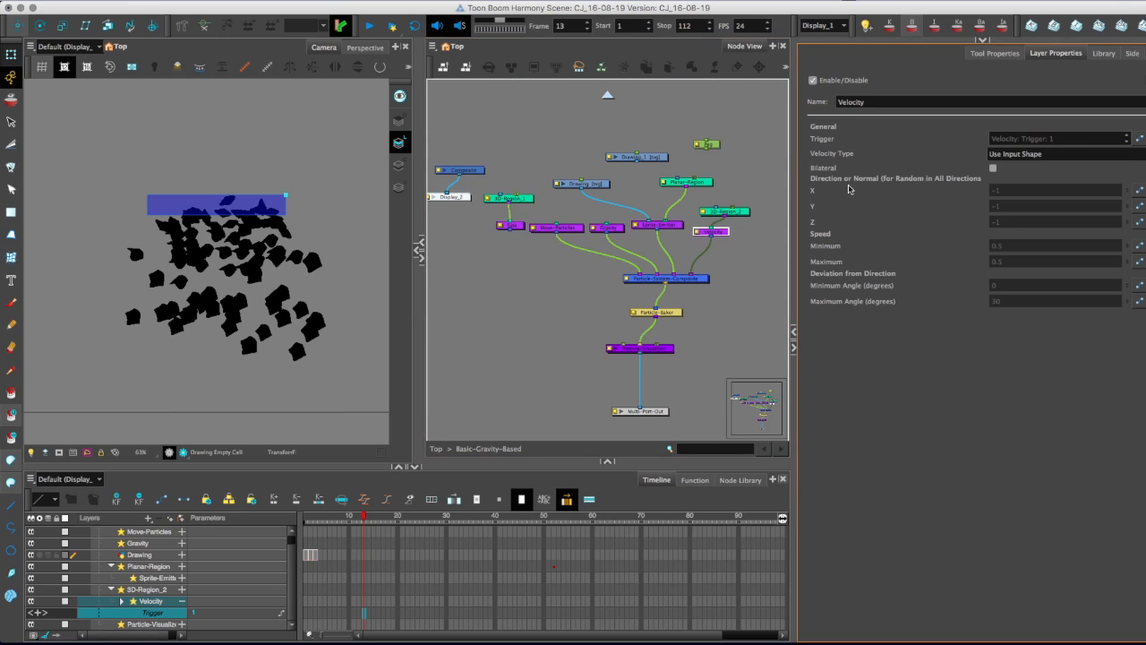
Set the Velocity node's type to Constant Speed and its direction to X 0, Y -0.5 and Z 0.
left_click(1141, 155)
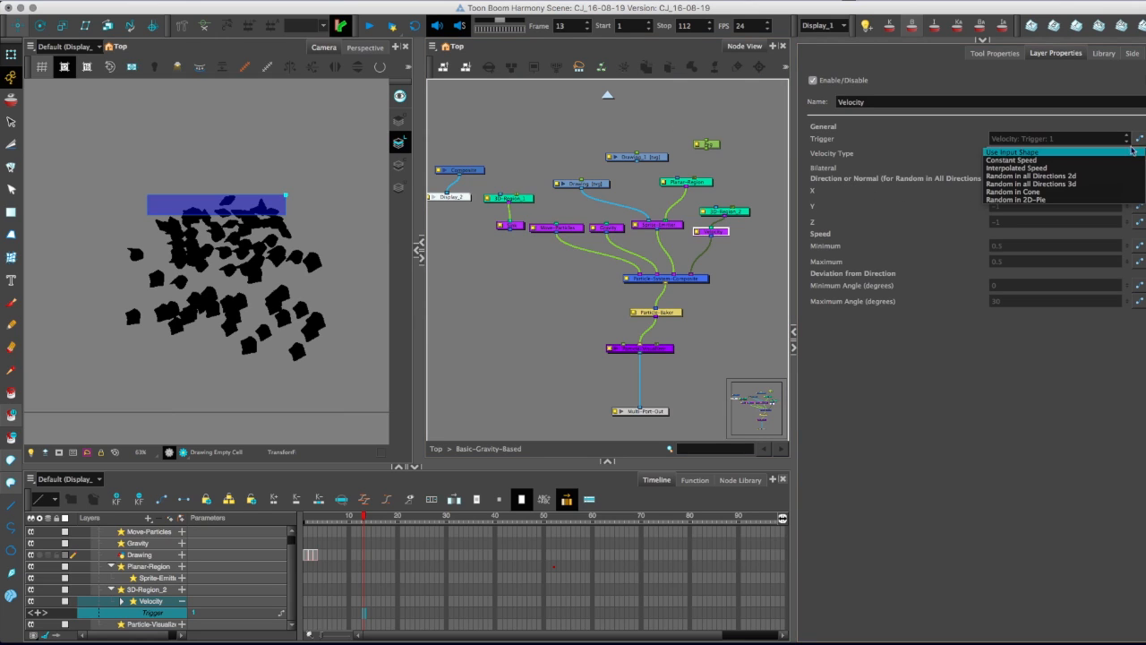
left_click(994, 161)
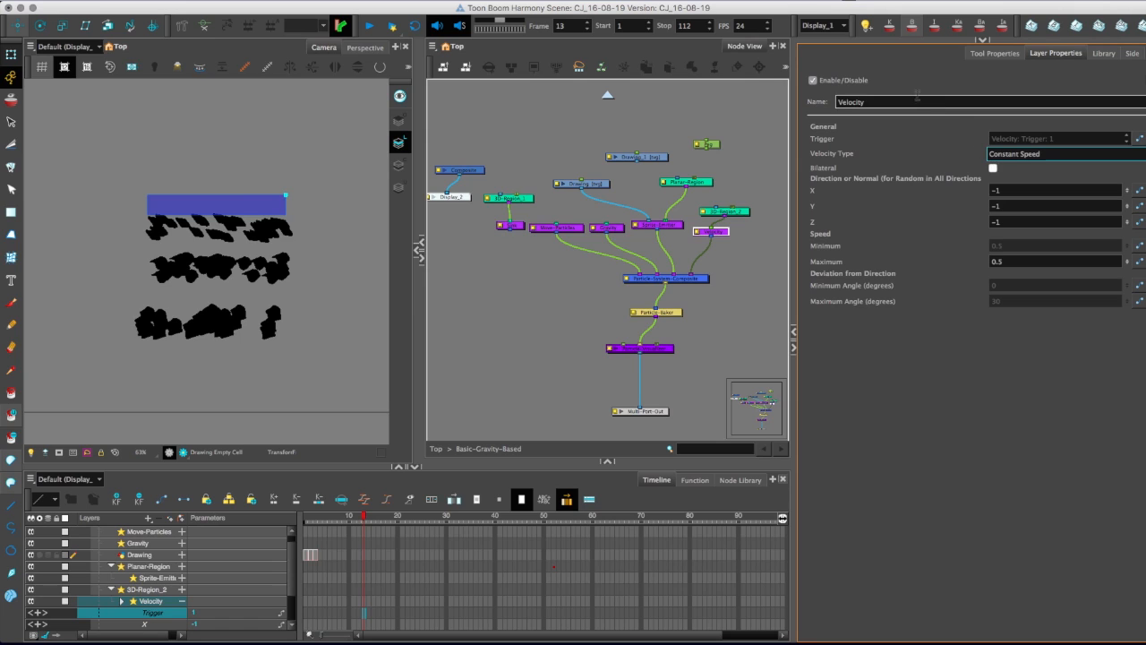
left_click(1008, 205)
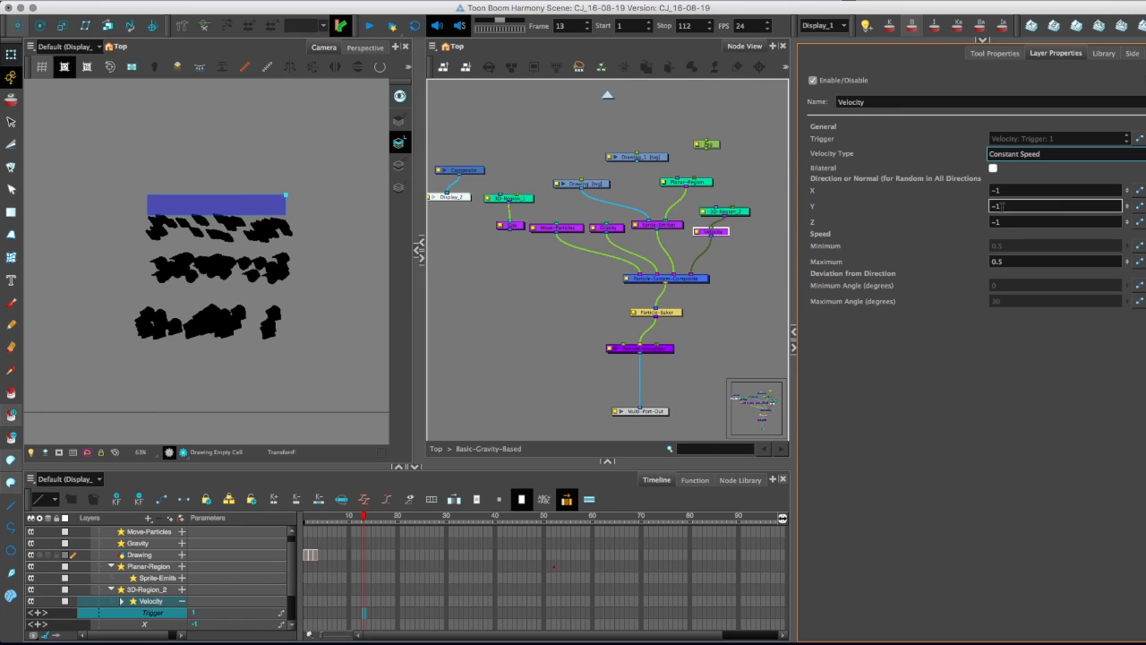
left_click(379, 520)
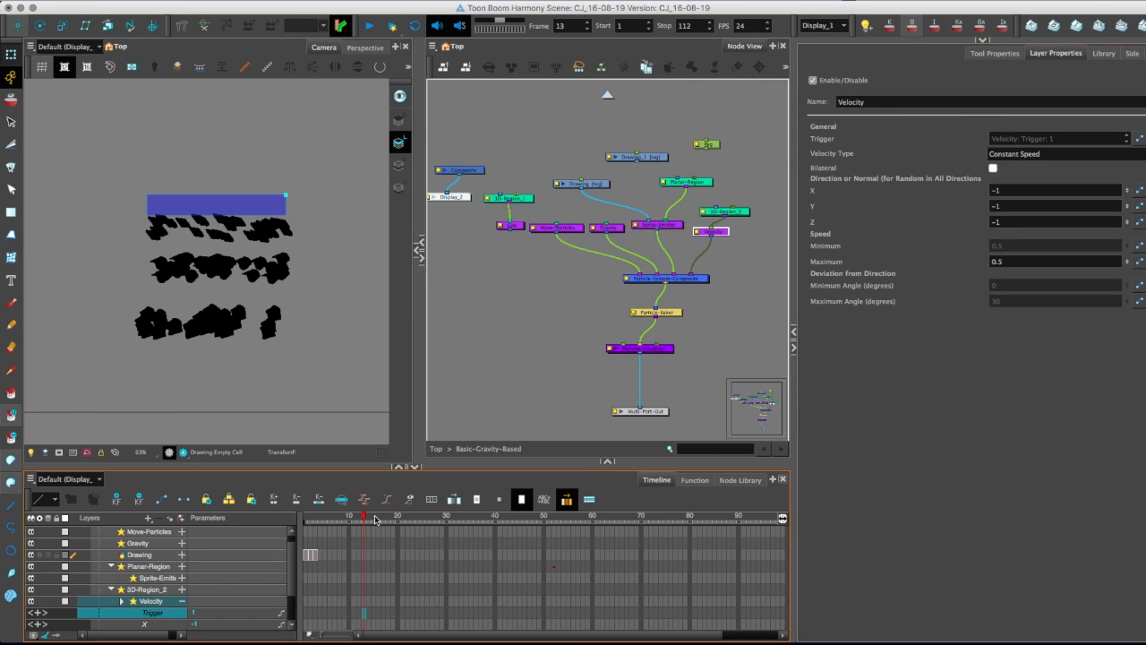
left_click_drag(1005, 190, 970, 195)
type("0")
key("Tab")
key("Tab")
type("0")
left_click_drag(1007, 206, 928, 209)
type("-0.5")
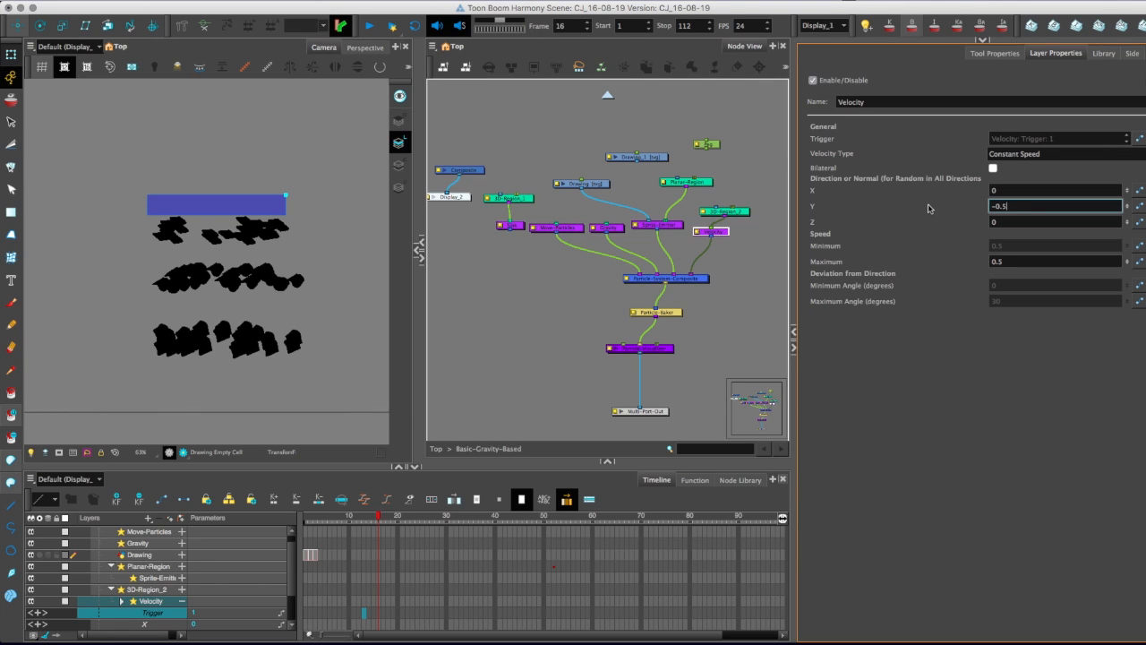
Set the Velocity node's Maximum speed to 0.1 and preview the particle motion across the timeline up to frame 20.
left_click(1010, 261)
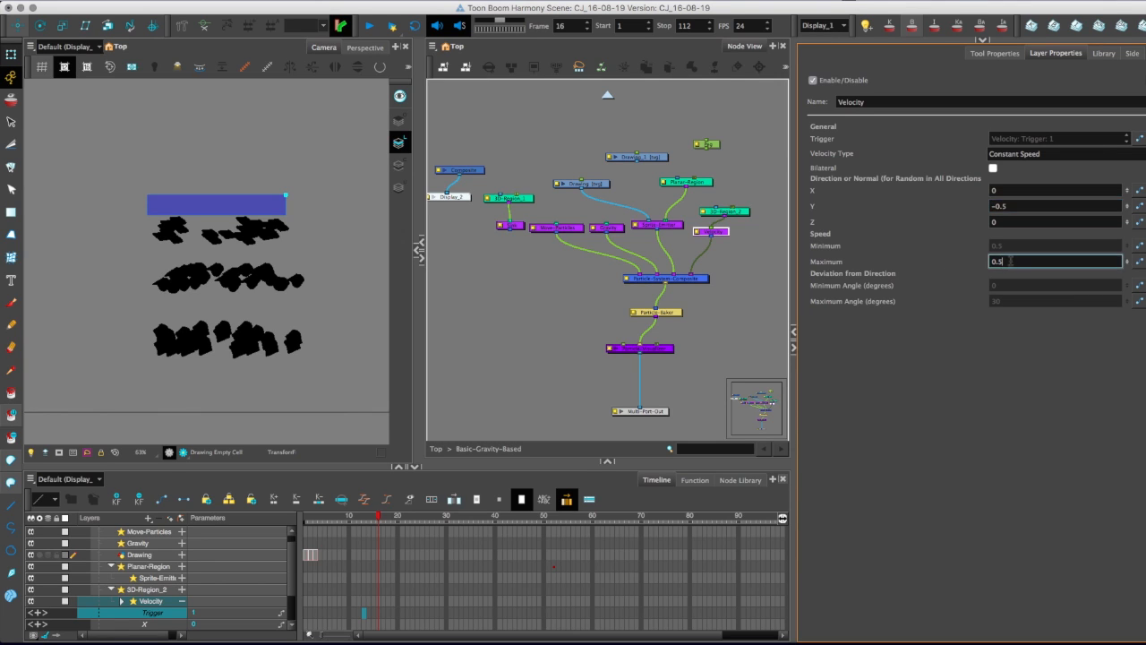
left_click(397, 515)
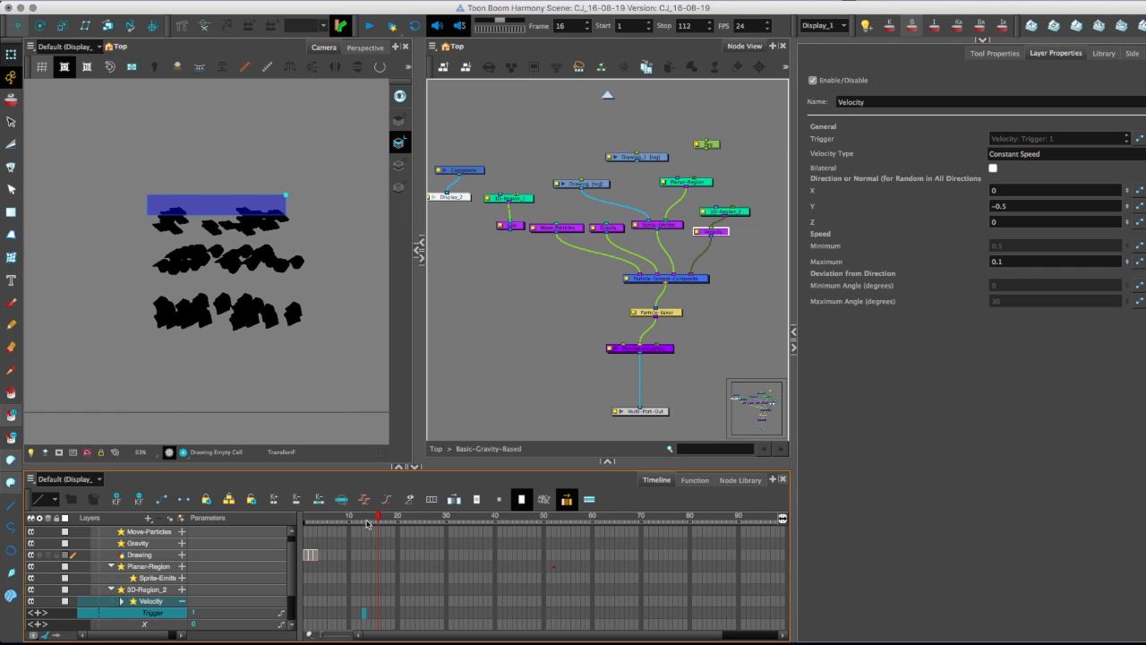
left_click_drag(397, 515, 382, 508)
key("shift+Return")
left_click(378, 515)
left_click(443, 515)
left_click_drag(461, 532, 471, 531)
left_click_drag(405, 513, 396, 512)
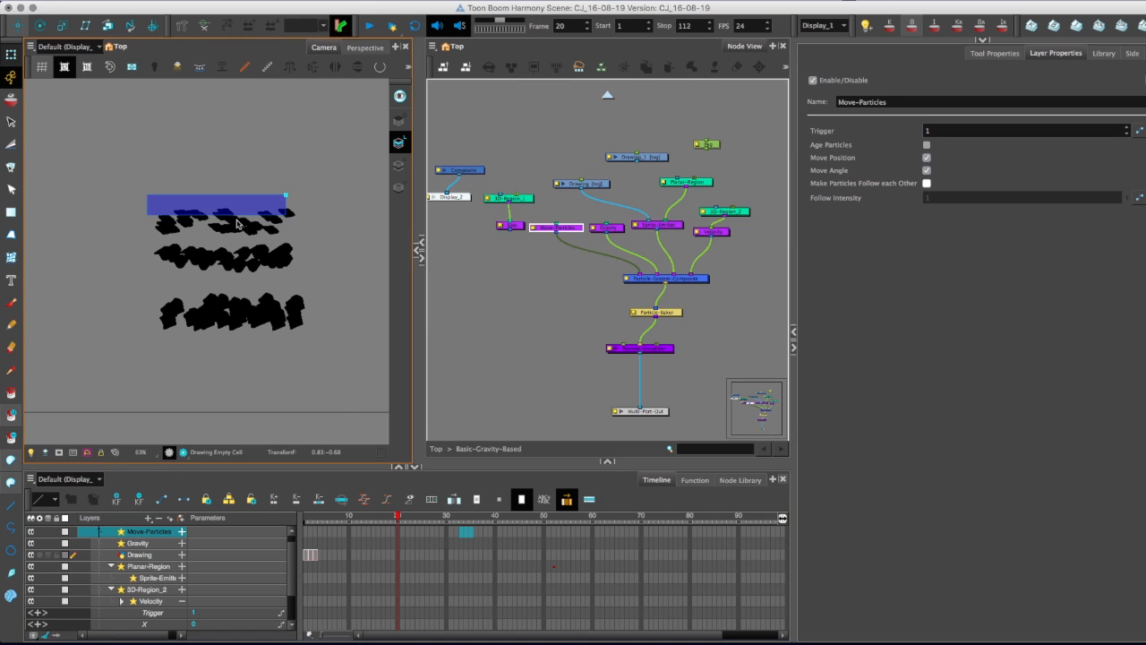
Review the Sprite-Emitter's generation settings and the Move-Particles node's position and angle options.
left_click(664, 226)
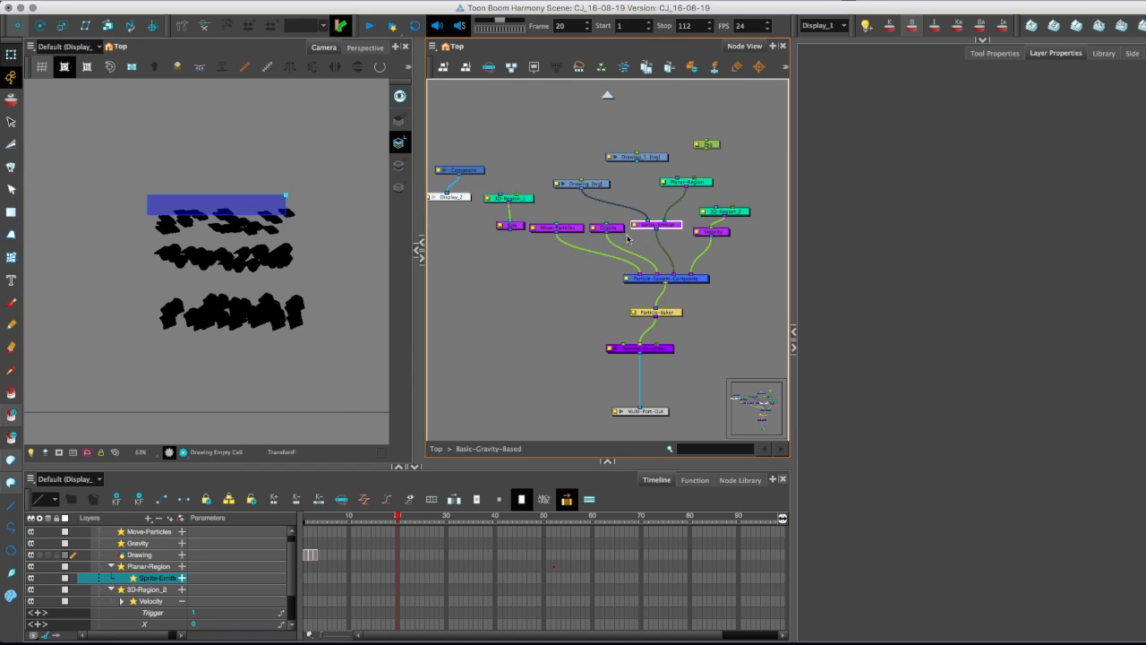
left_click(572, 227)
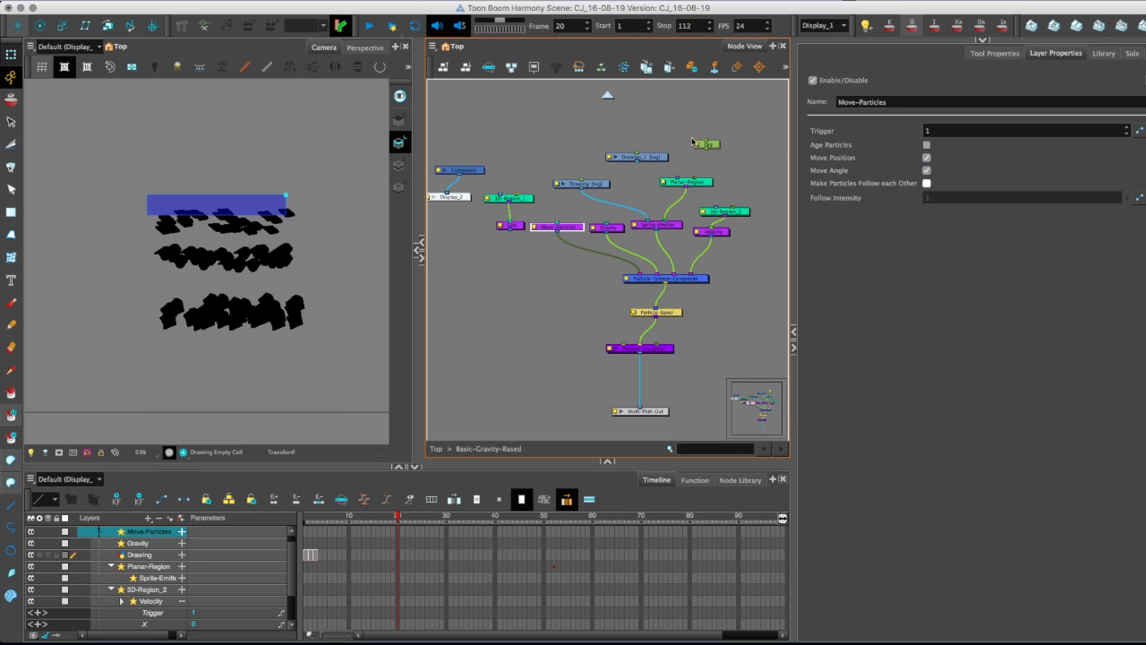
left_click(927, 170)
left_click(927, 171)
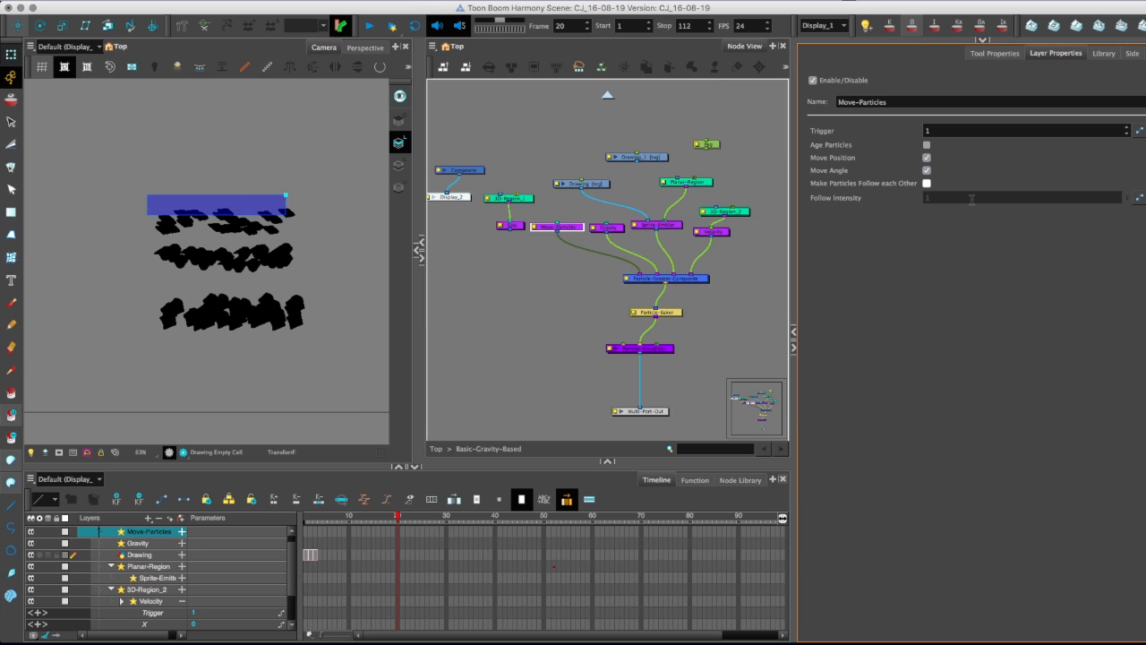
Delete the Drawing node and all other particle nodes in the group, keeping only Composite, Display and Multi-Port-Out.
left_click(582, 184)
key("Delete")
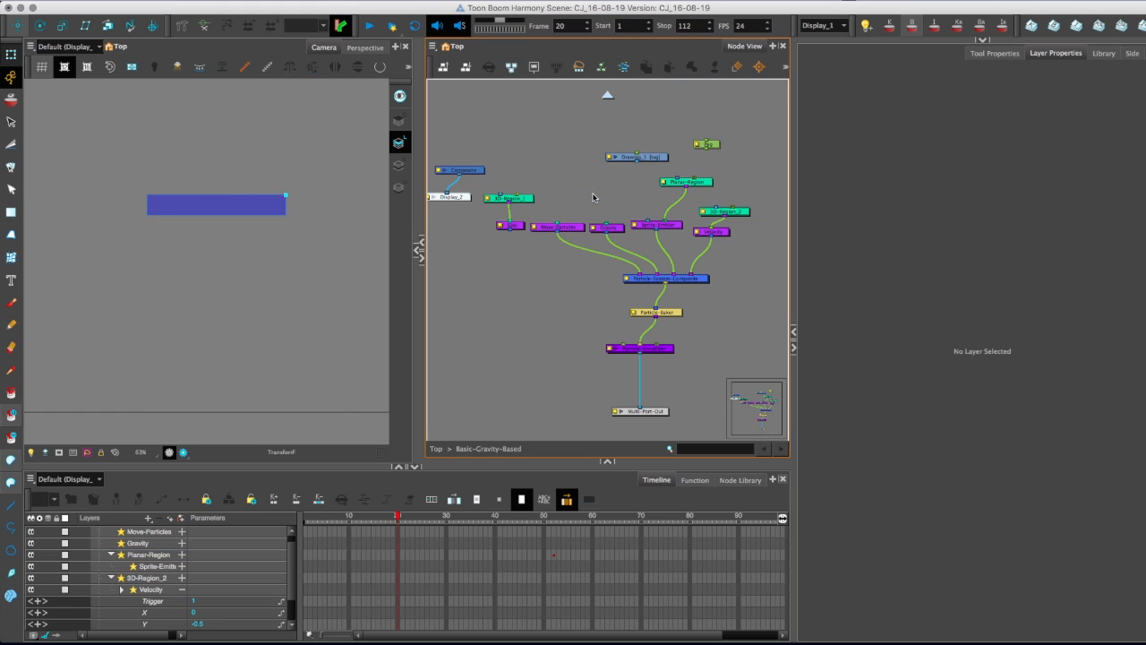
key("1")
key("1")
key("1")
left_click_drag(548, 178, 682, 315)
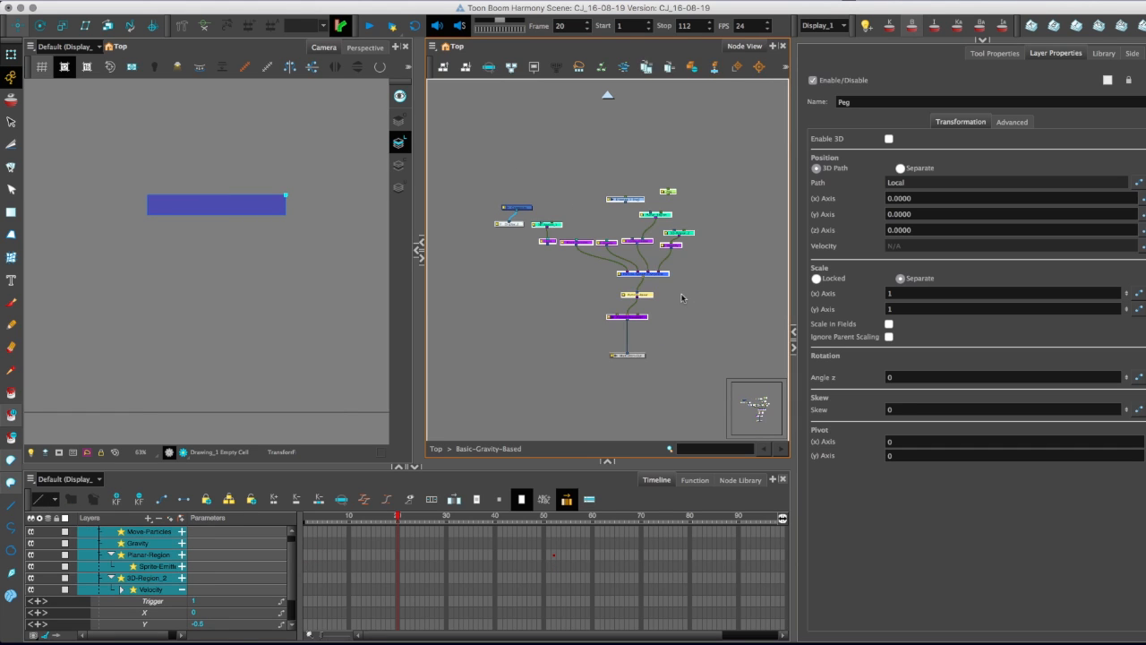
key("Delete")
left_click(661, 341)
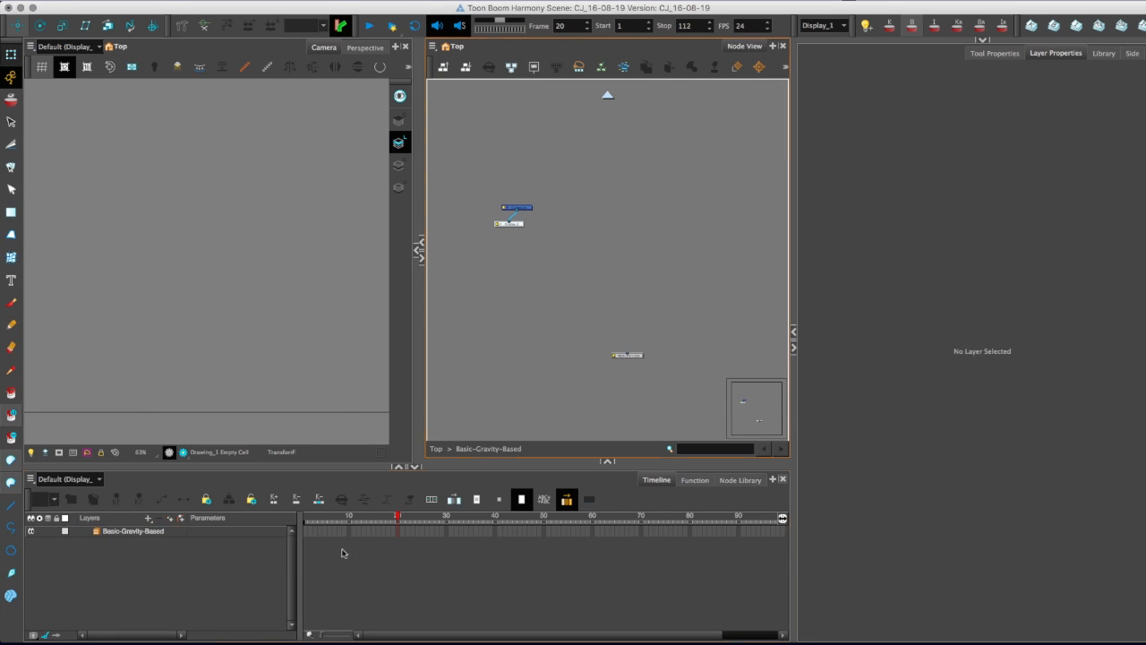
Add a Basic-Particle-Setup node from the Node Library's Particle category to the Basic-Gravity-Based group.
left_click_drag(508, 462, 461, 322)
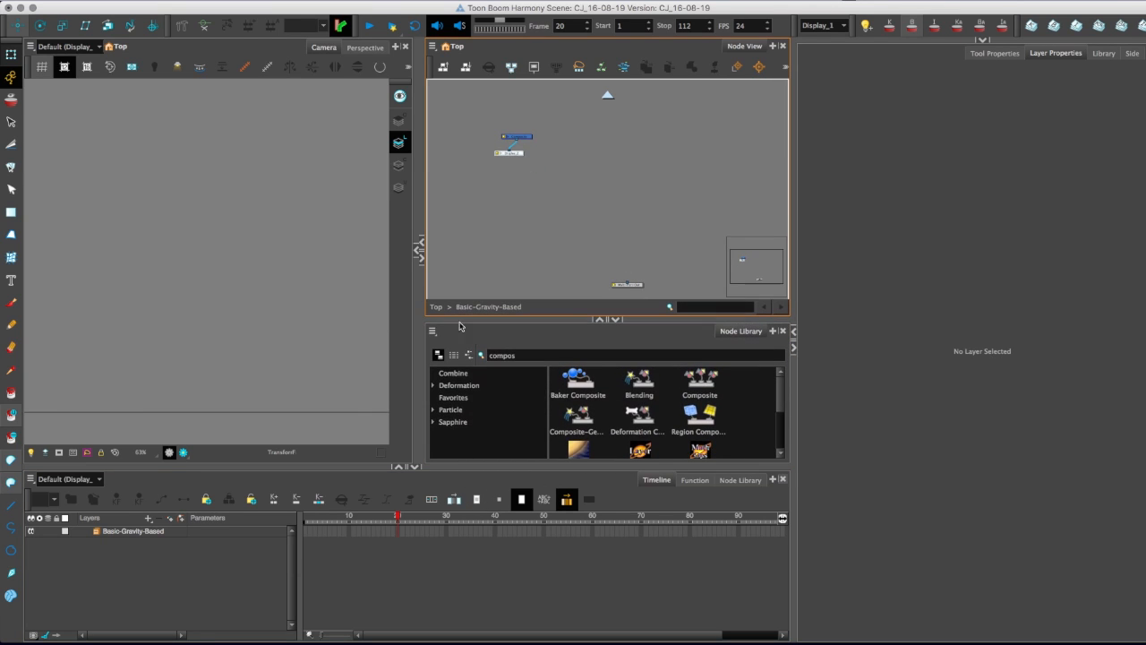
left_click(455, 399)
left_click(525, 356)
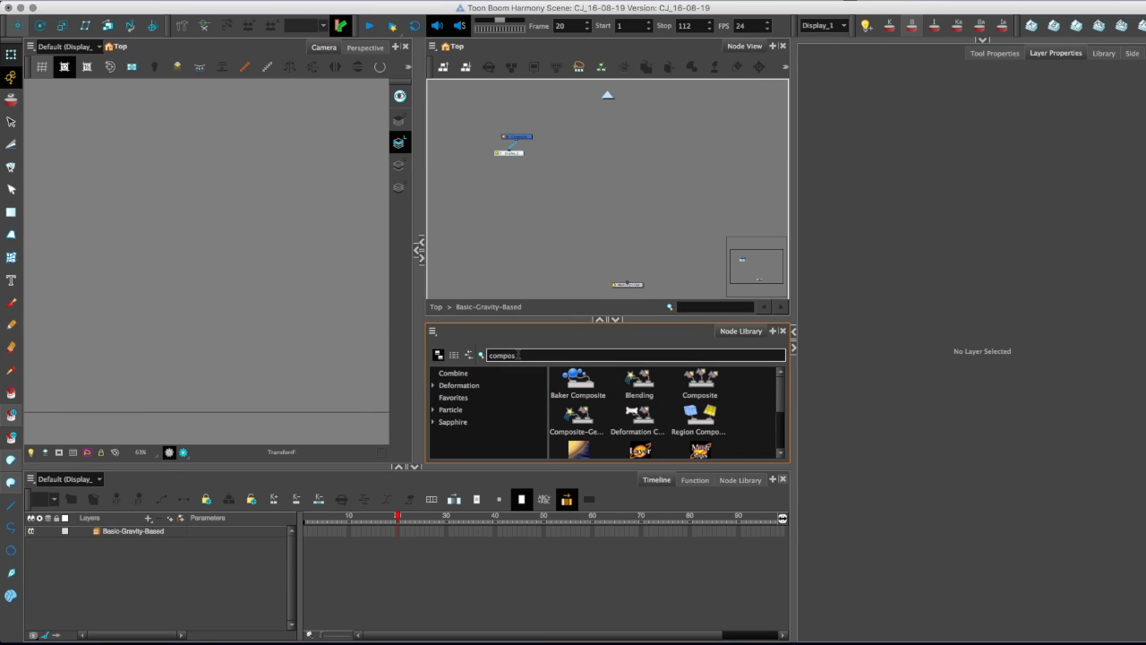
key("BackSpace")
key("BackSpace")
key("BackSpace")
key("BackSpace")
key("BackSpace")
key("BackSpace")
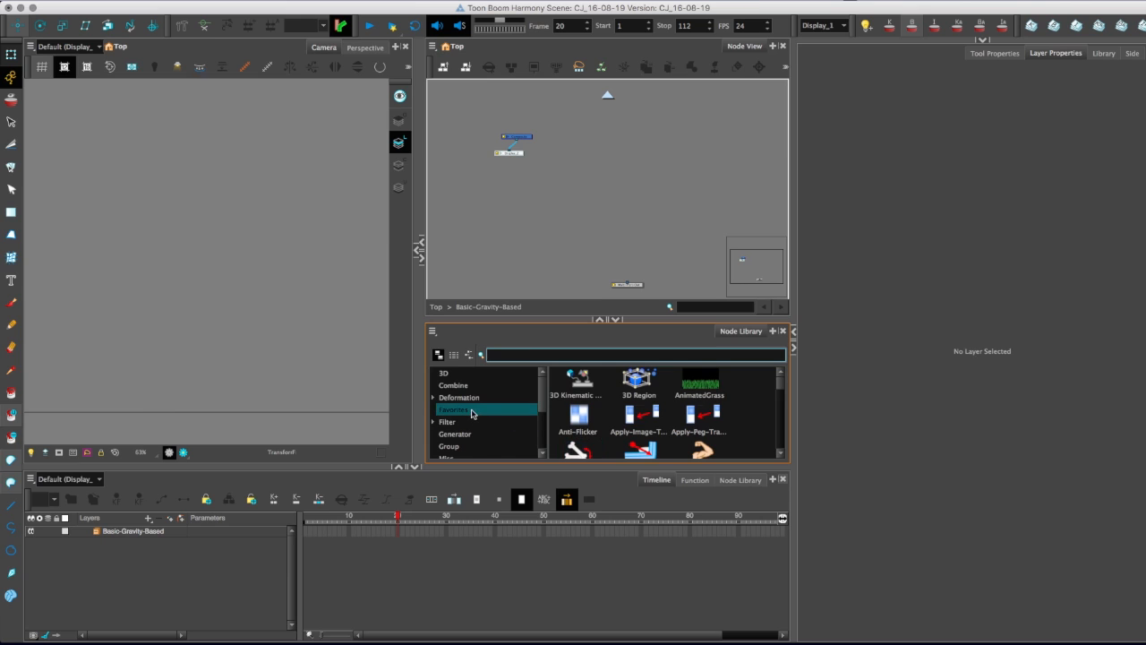
left_click_drag(544, 405, 543, 432)
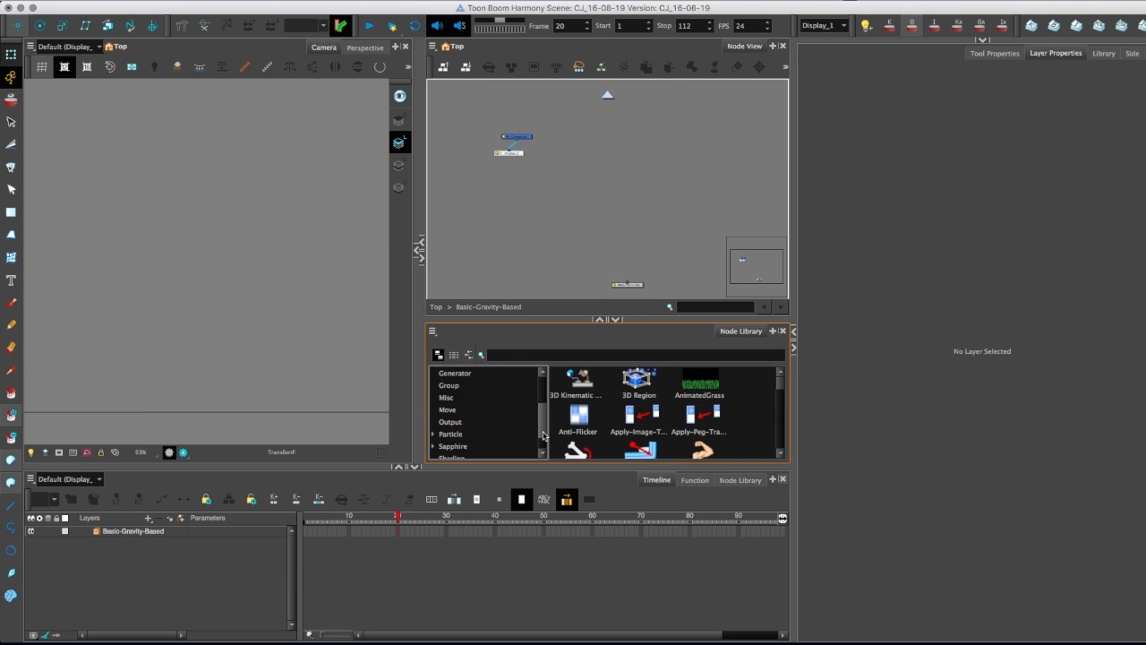
left_click(462, 422)
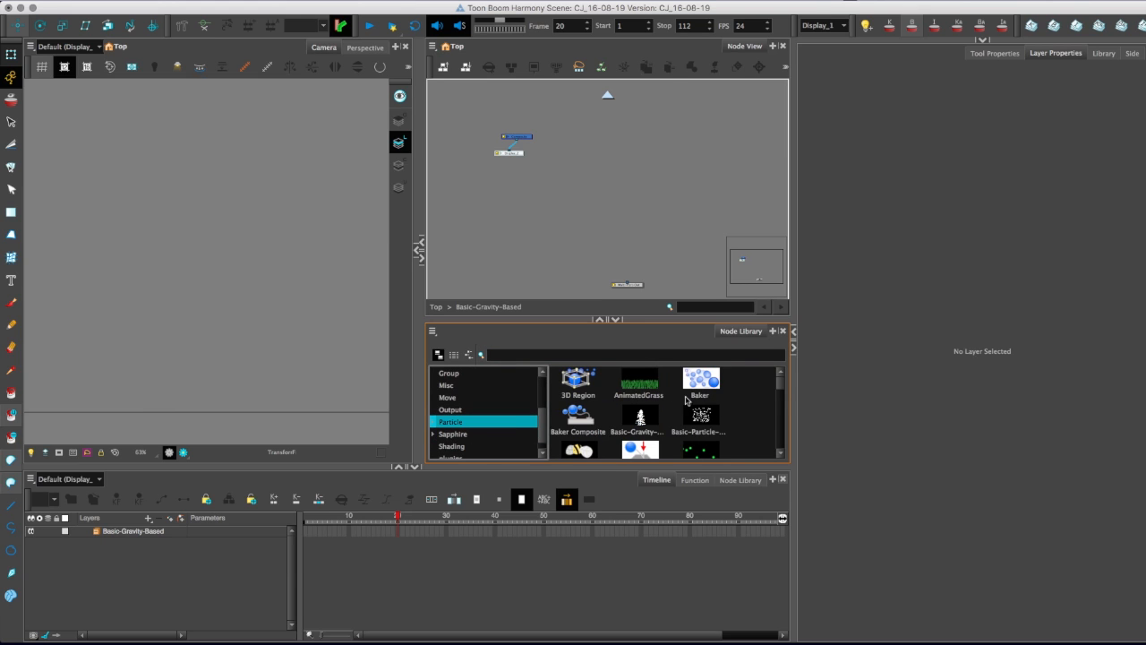
left_click_drag(699, 413, 627, 202)
Ungroup the Basic-Particle-Setup node into its individual particle nodes.
right_click(612, 196)
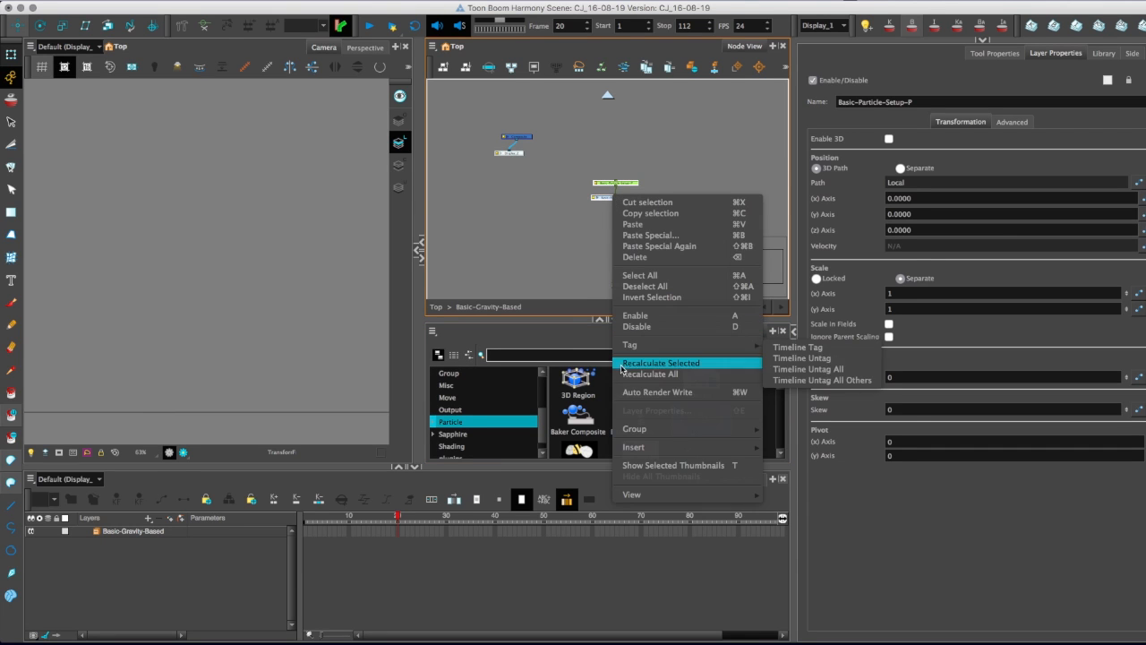
mouse_move(708, 429)
left_click(783, 443)
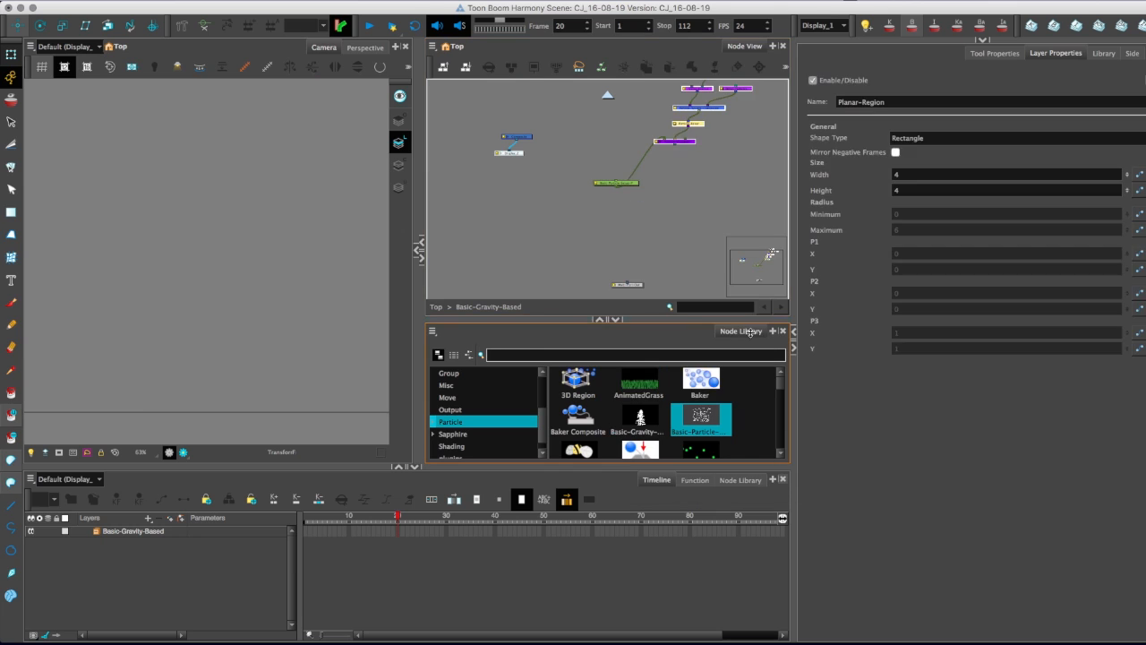
Arrange the ungrouped particle nodes above Multi-Port-Out and connect the particle visualizer to it.
left_click_drag(613, 127, 624, 103)
left_click_drag(587, 181, 555, 275)
left_click_drag(564, 154, 717, 251)
left_click_drag(599, 197, 593, 236)
left_click_drag(594, 236, 524, 211)
key("2")
key("2")
left_click_drag(602, 262, 604, 225)
Show the Planar-Region's control and reshape the region into a thin horizontal strip in the camera view.
mouse_move(503, 108)
left_mouse_down()
mouse_move(527, 187)
mouse_move(622, 168)
mouse_move(662, 211)
mouse_move(712, 169)
left_mouse_up()
left_click(523, 167)
key("super+r")
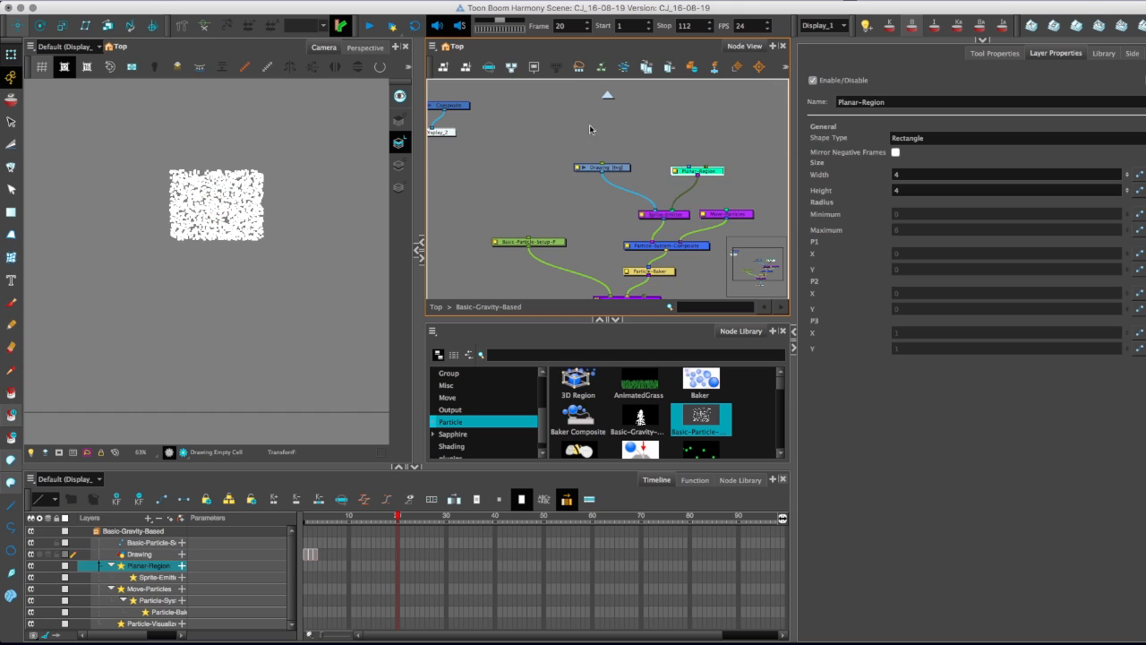
left_click(238, 60)
left_click_drag(263, 171, 258, 194)
left_click(482, 207)
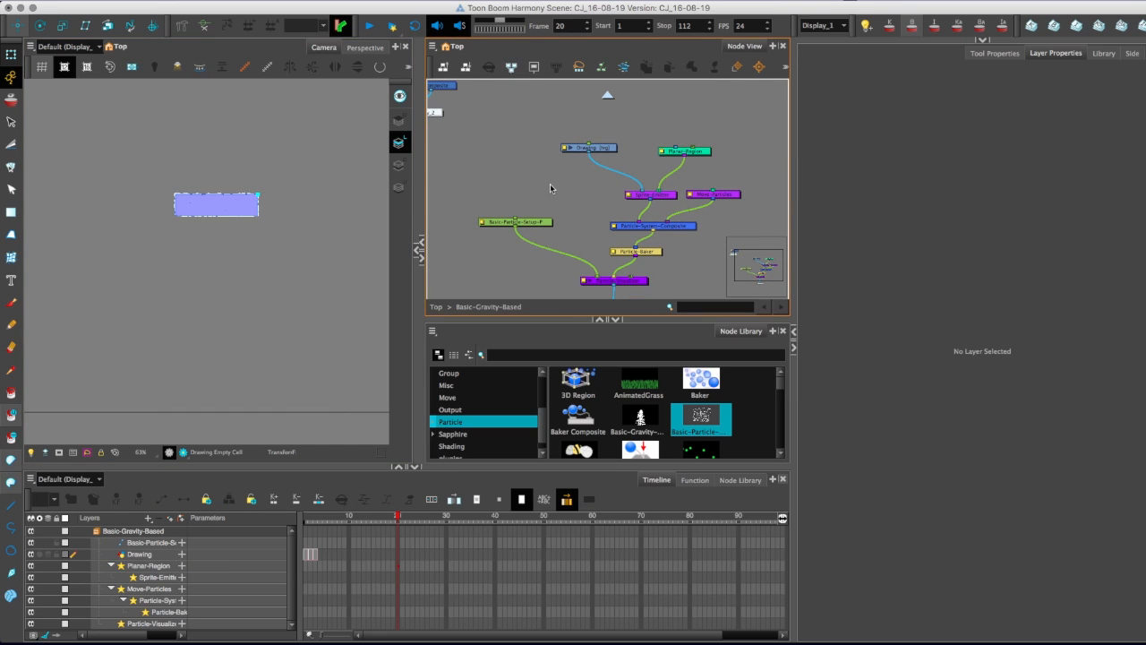
Add a Gravity modifier node connected to Particle-System-Composite and set its Y Direction to -0.5.
left_click(727, 194)
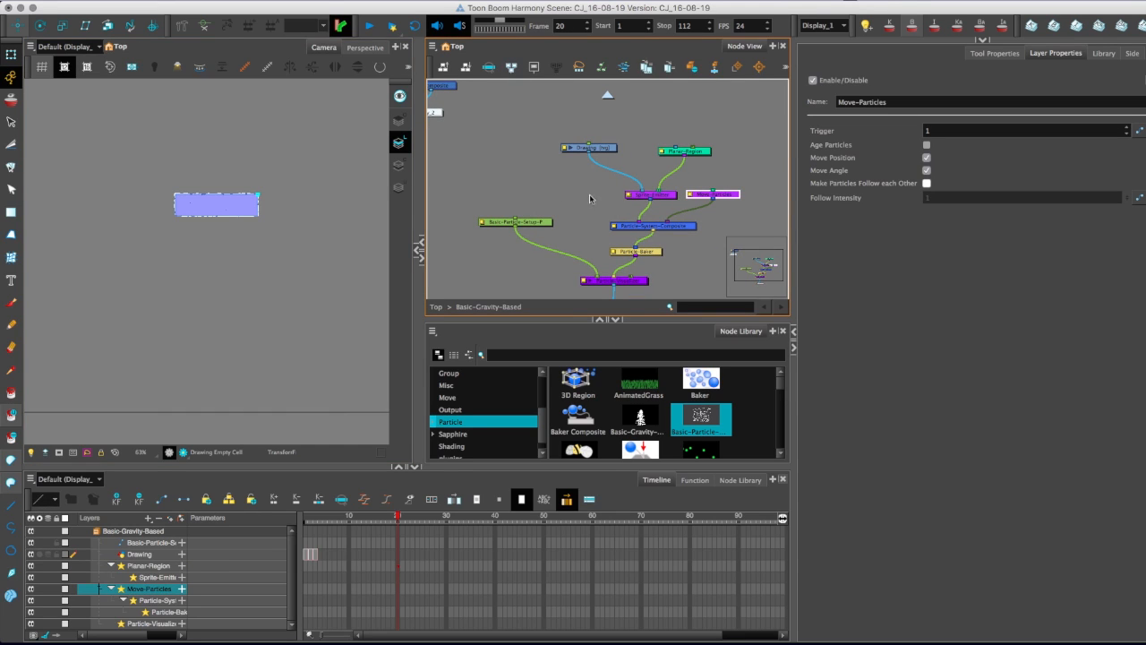
left_click_drag(572, 320, 592, 458)
left_click(735, 481)
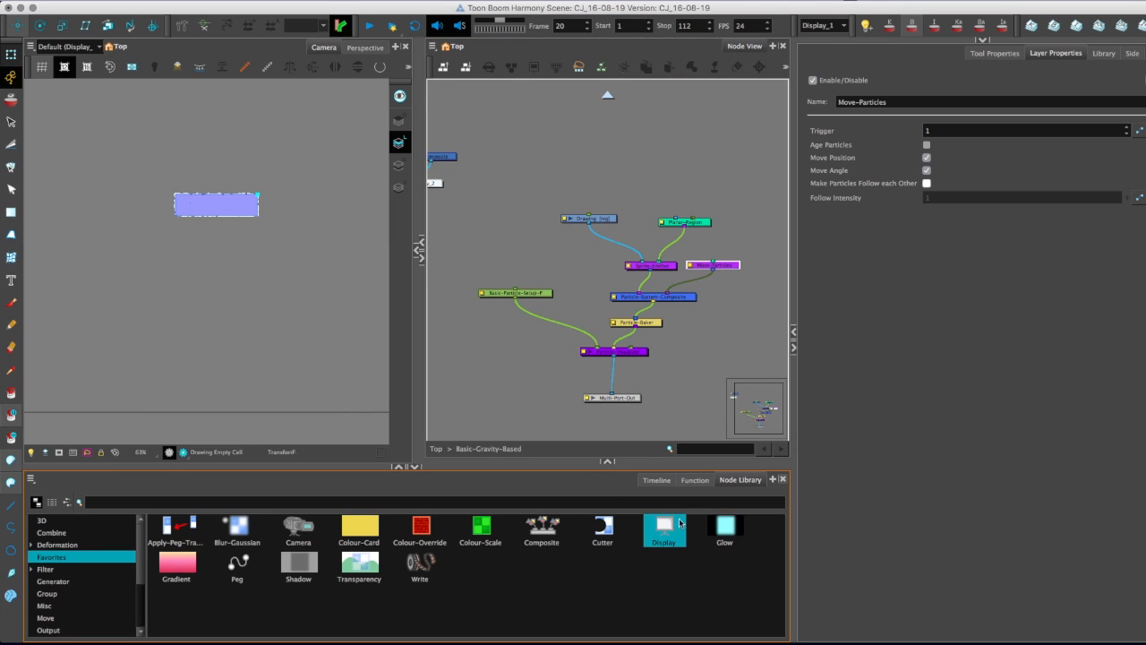
left_click(545, 500)
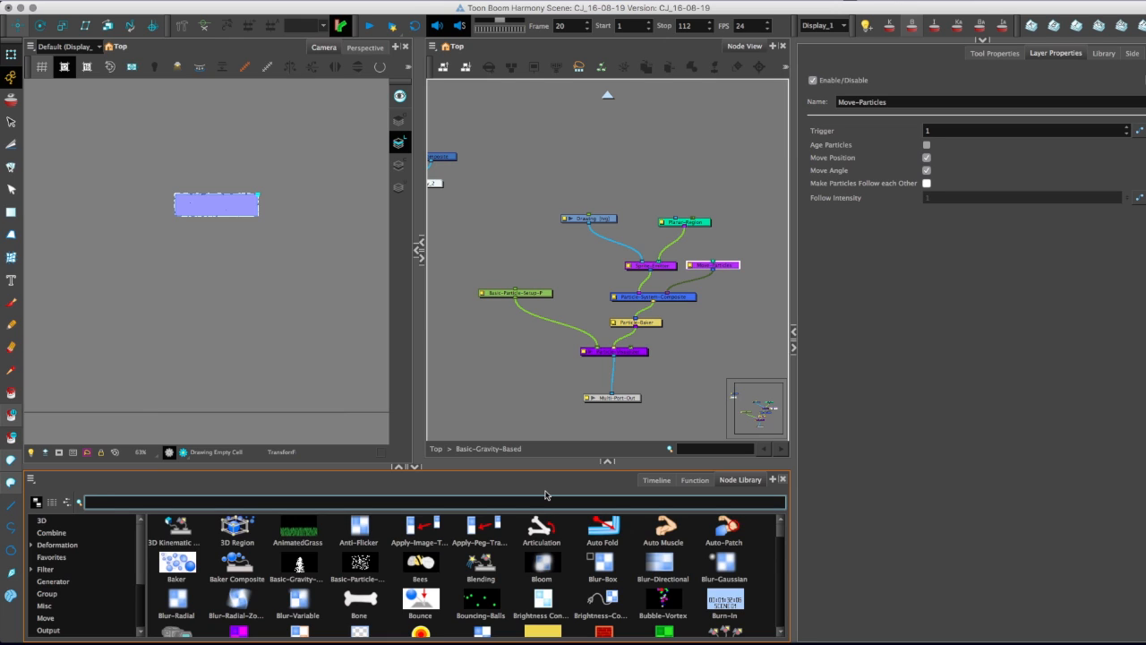
left_click(51, 558)
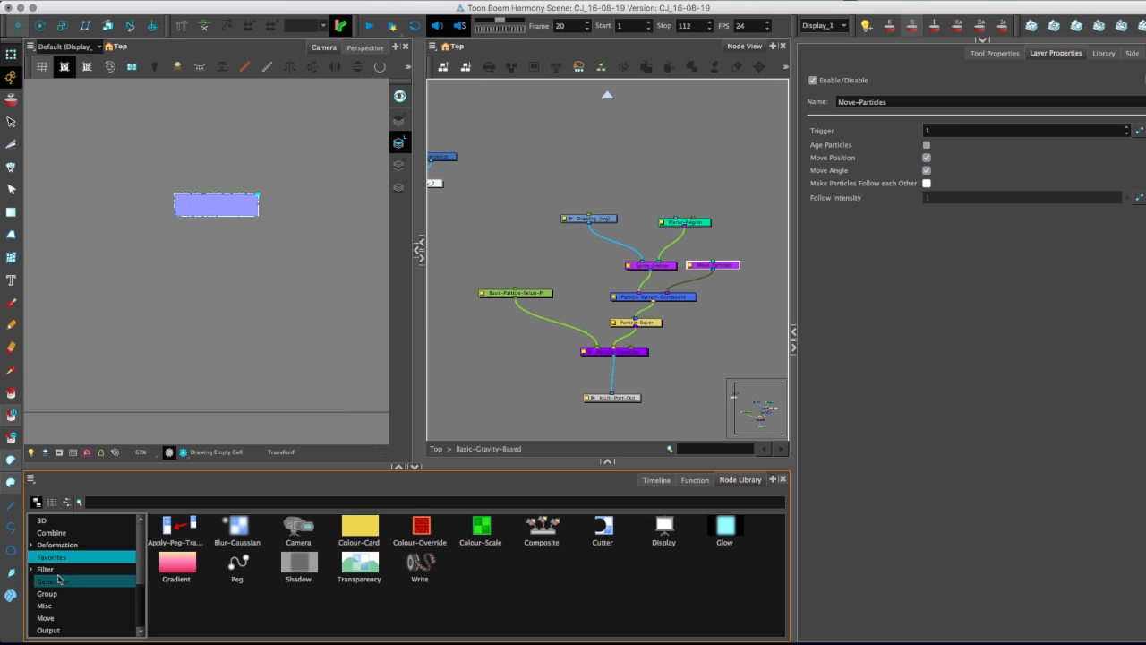
scroll(111, 594, "down", 5)
left_click(52, 567)
left_click(54, 587)
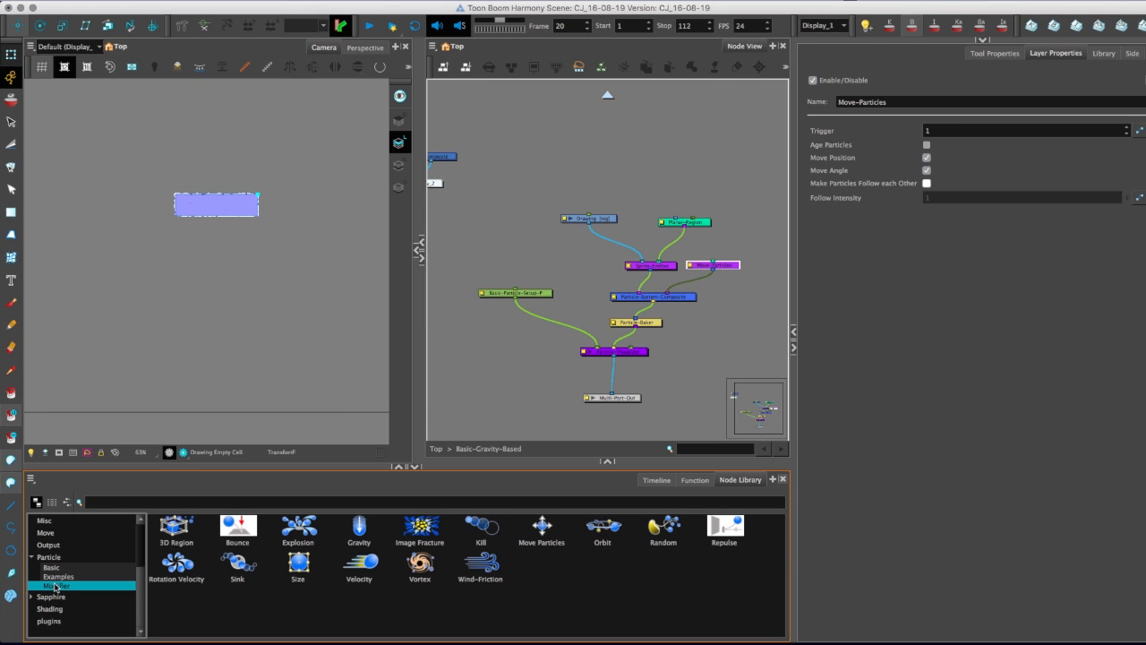
mouse_move(359, 532)
left_mouse_down()
mouse_move(558, 269)
mouse_move(652, 294)
left_mouse_up()
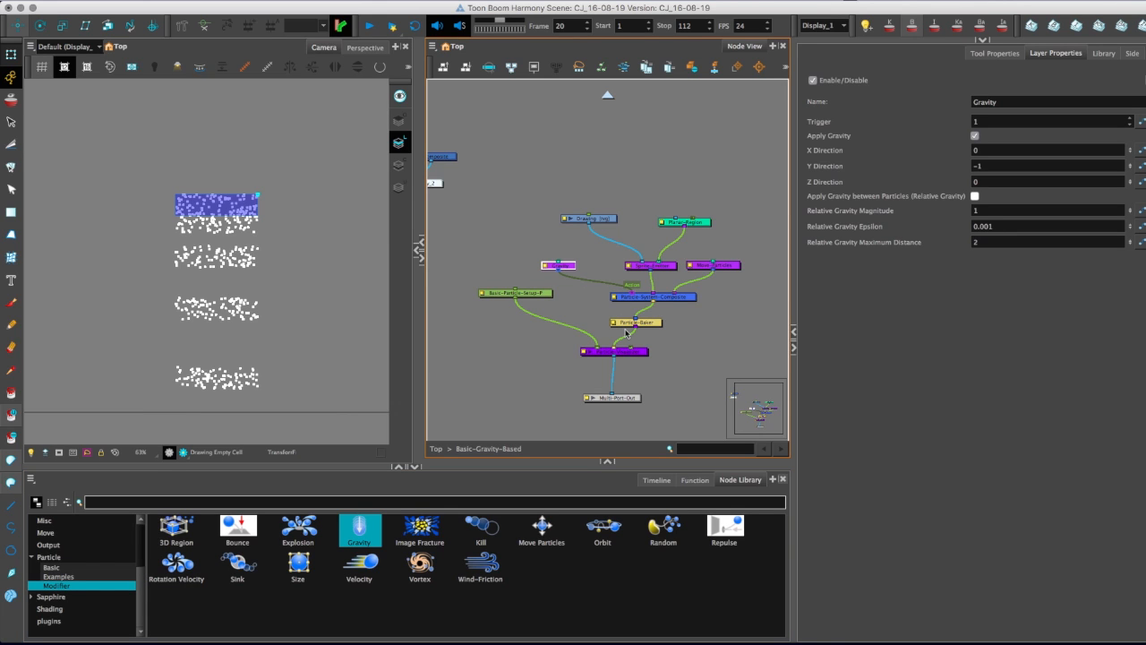
left_click(990, 166)
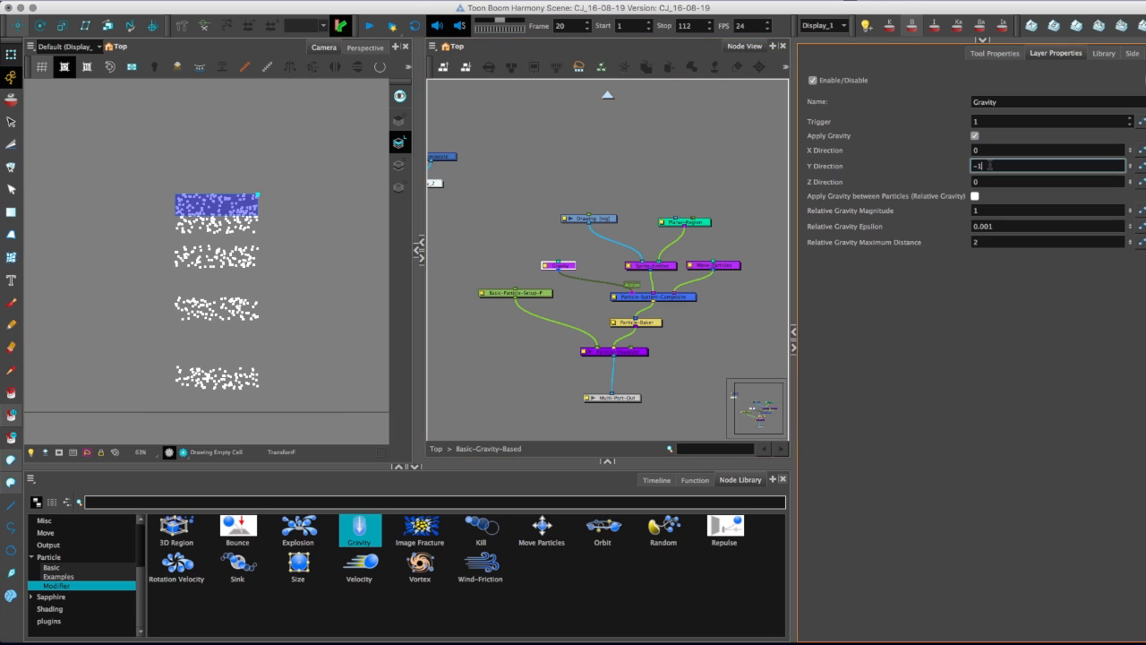
type("0.5")
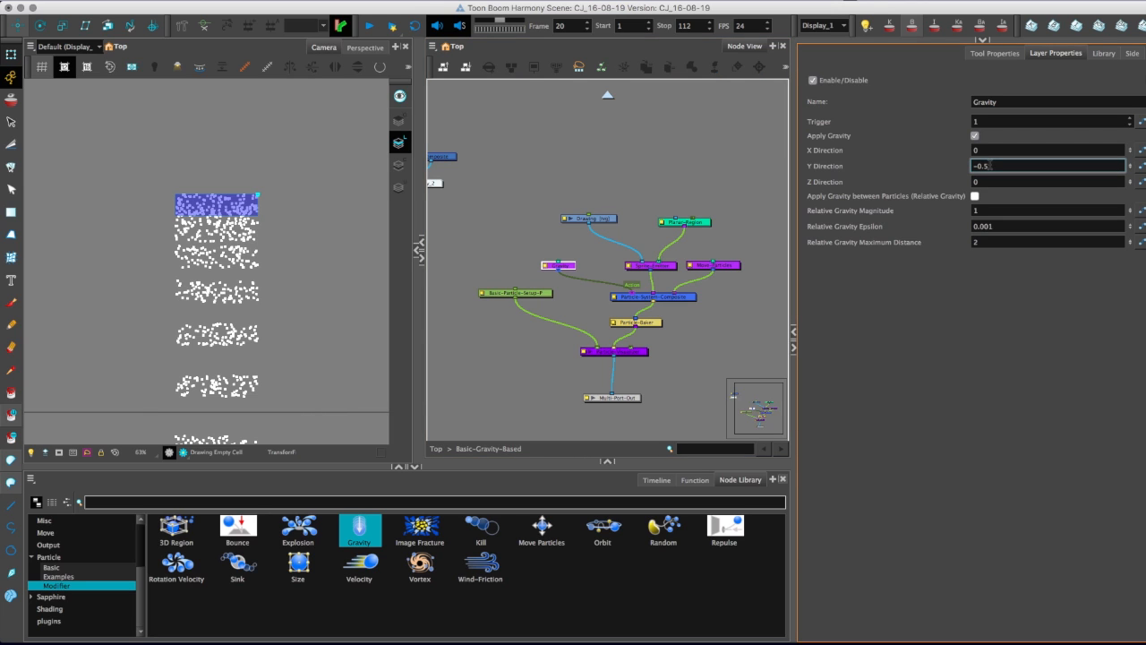
Examine the falling particles in relation to the full camera frame and check them at frame 8.
key("1")
key("1")
key("1")
key("1")
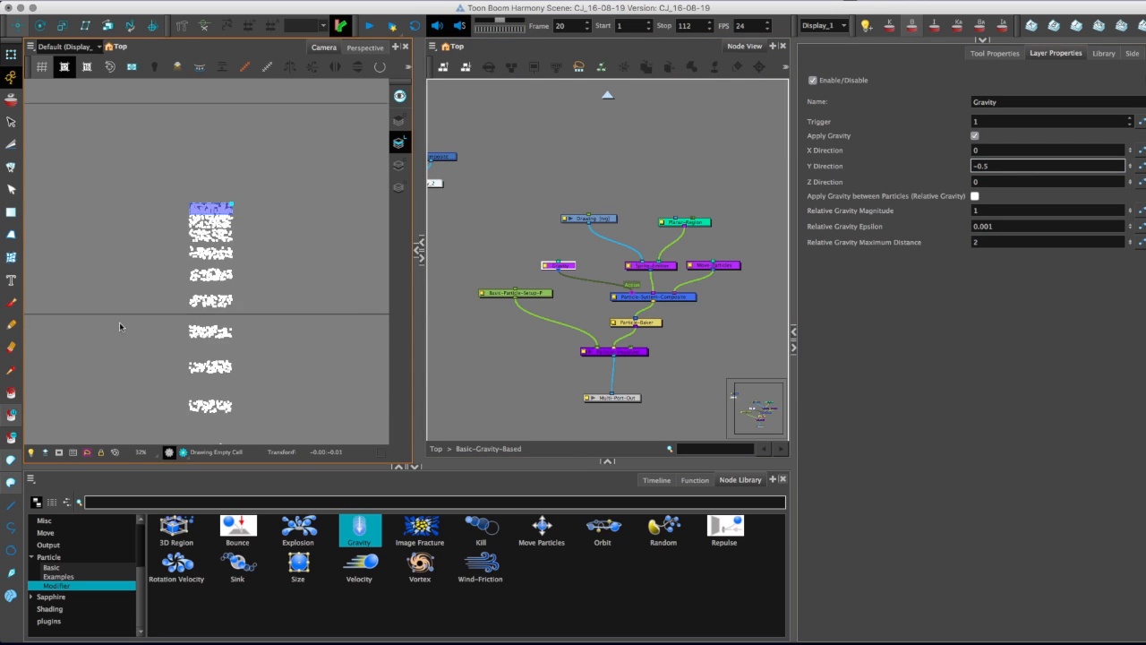
key("1")
key("1")
key("2")
key("2")
key("2")
key("2")
key("1")
key("1")
key("1")
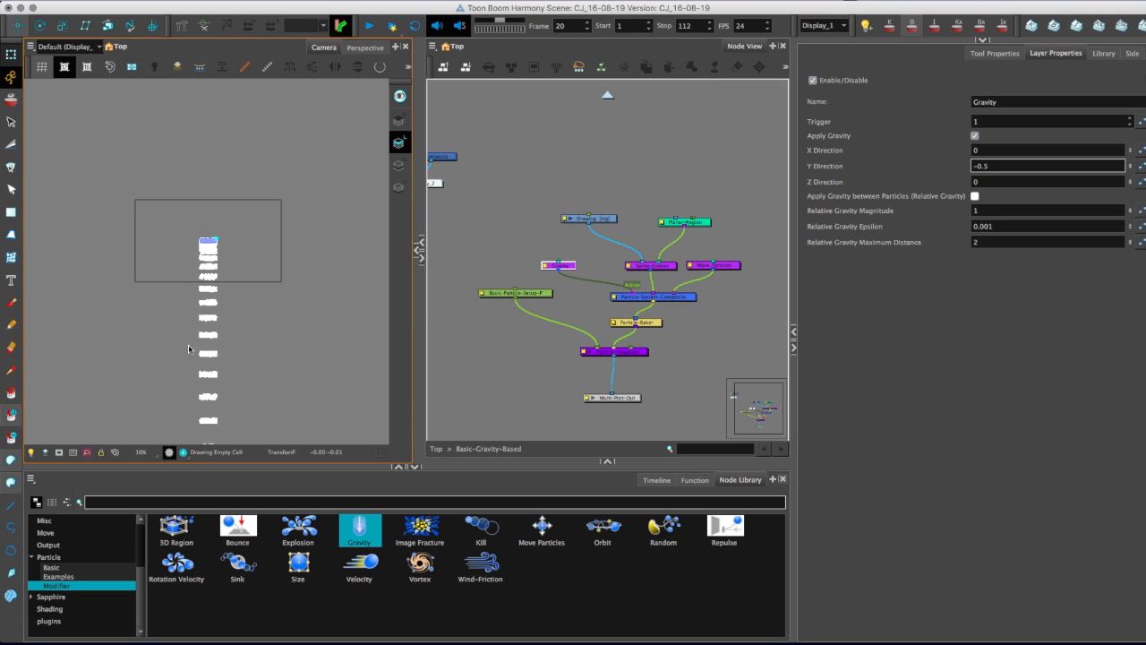
key("1")
key("1")
key("2")
key("2")
key("2")
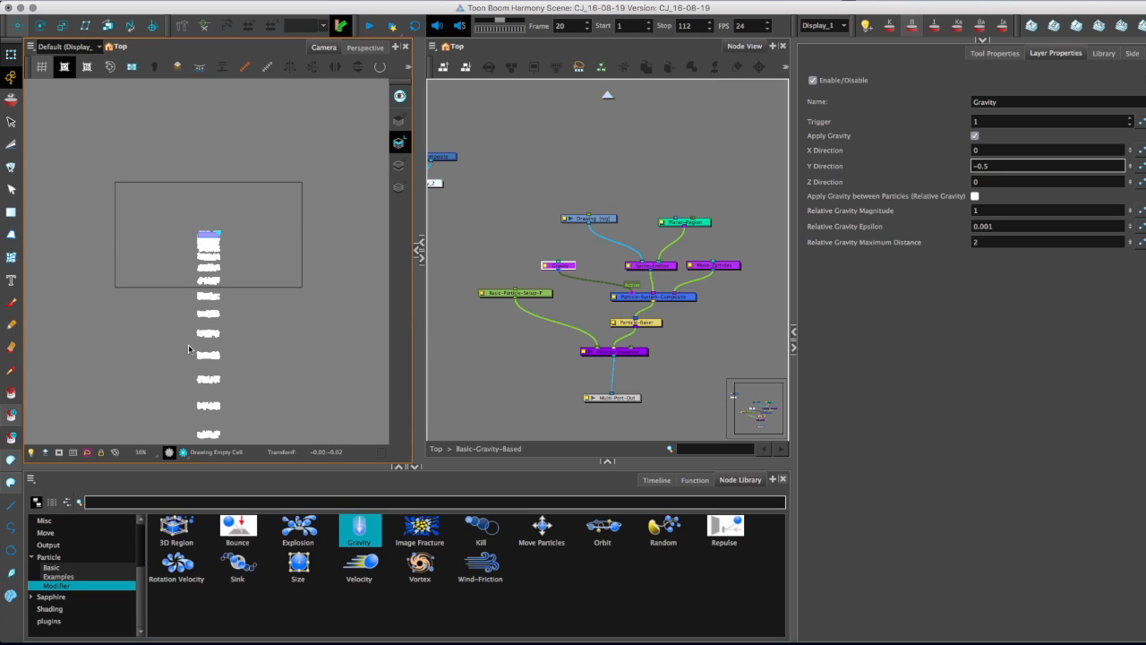
left_click(661, 482)
mouse_move(345, 519)
left_mouse_down()
mouse_move(410, 520)
mouse_move(339, 520)
left_mouse_up()
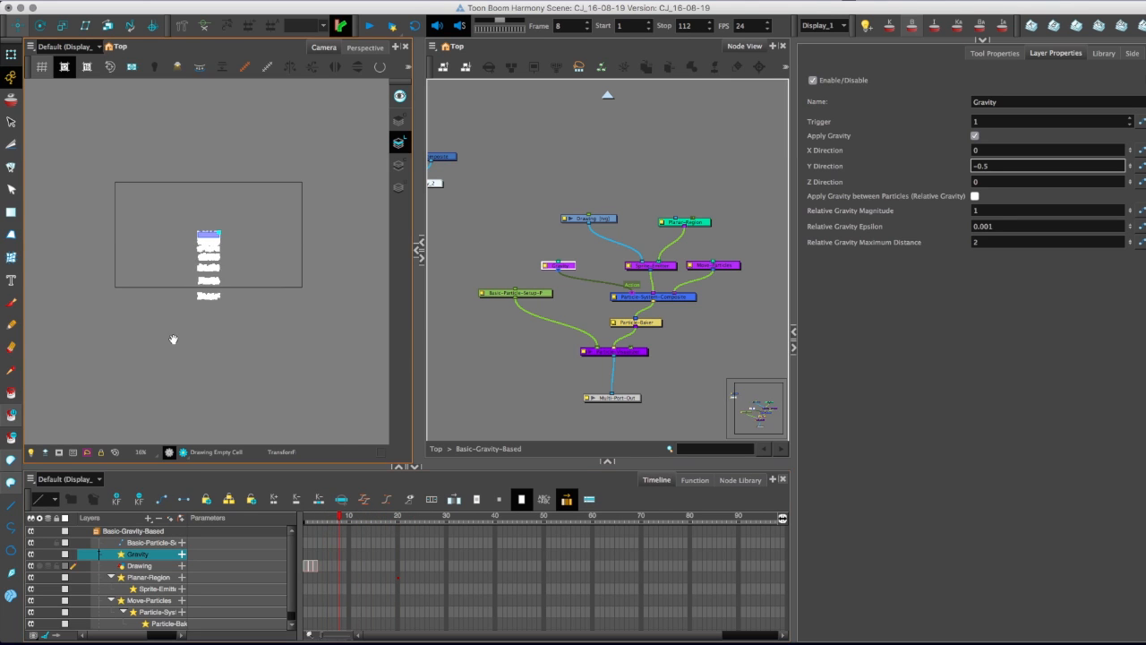
Try Y Direction values of -0.3, -0.4 and -0.2 on the Gravity node and preview the falling particles.
scroll(193, 351, "up", 1)
scroll(192, 348, "up", 2)
left_click(990, 150)
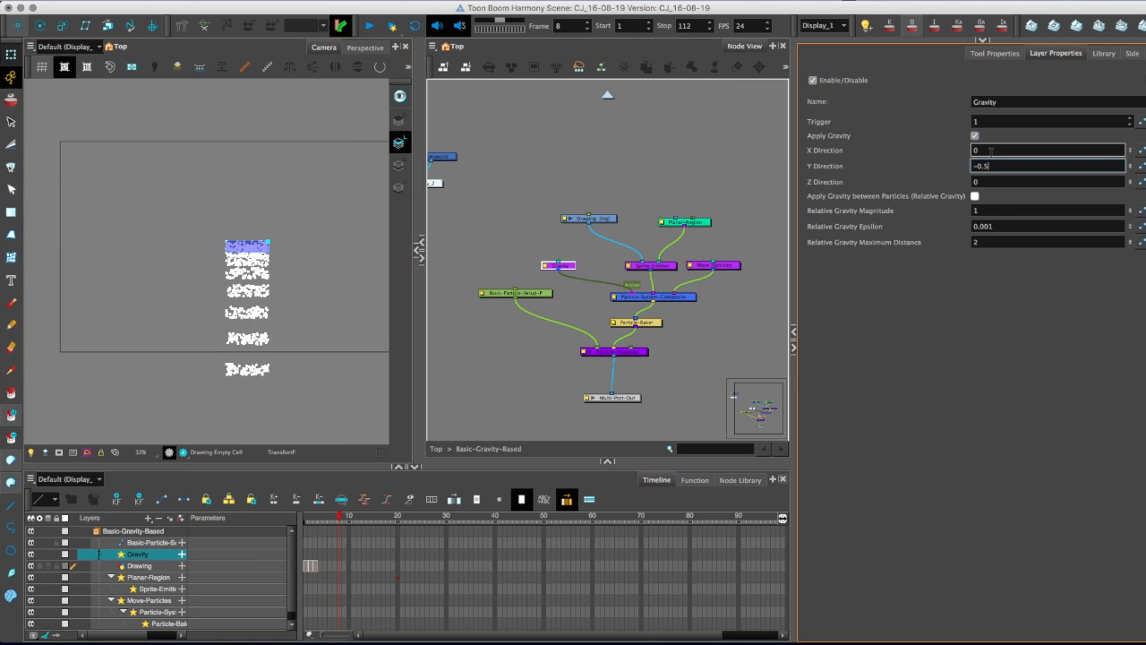
key("BackSpace")
type("3")
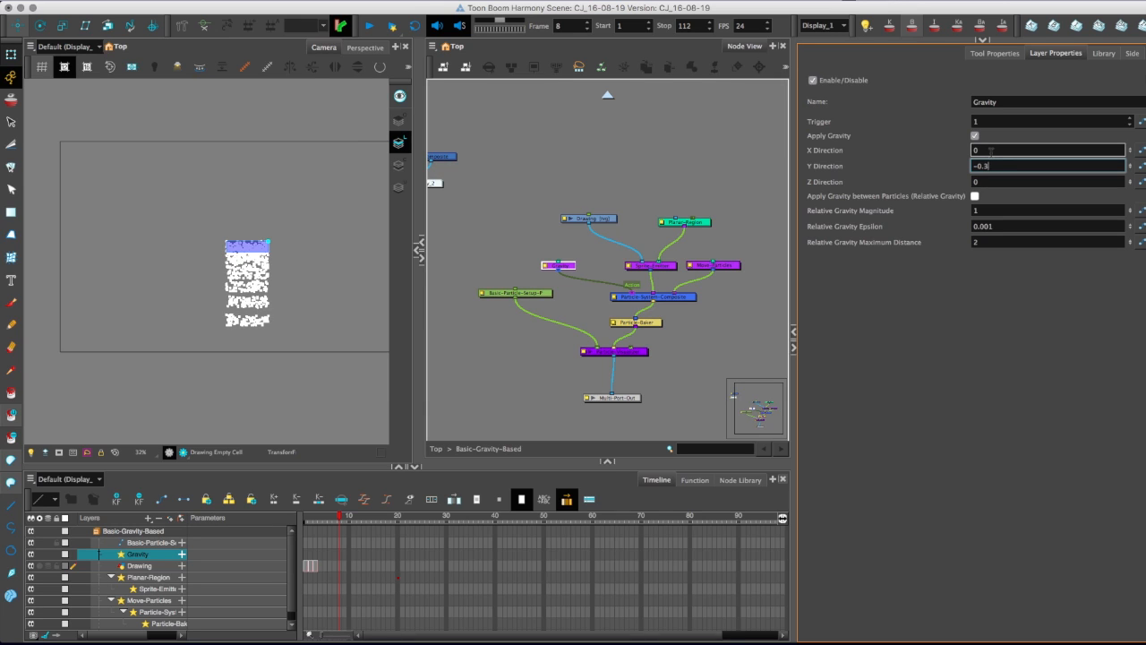
key("BackSpace")
type("4")
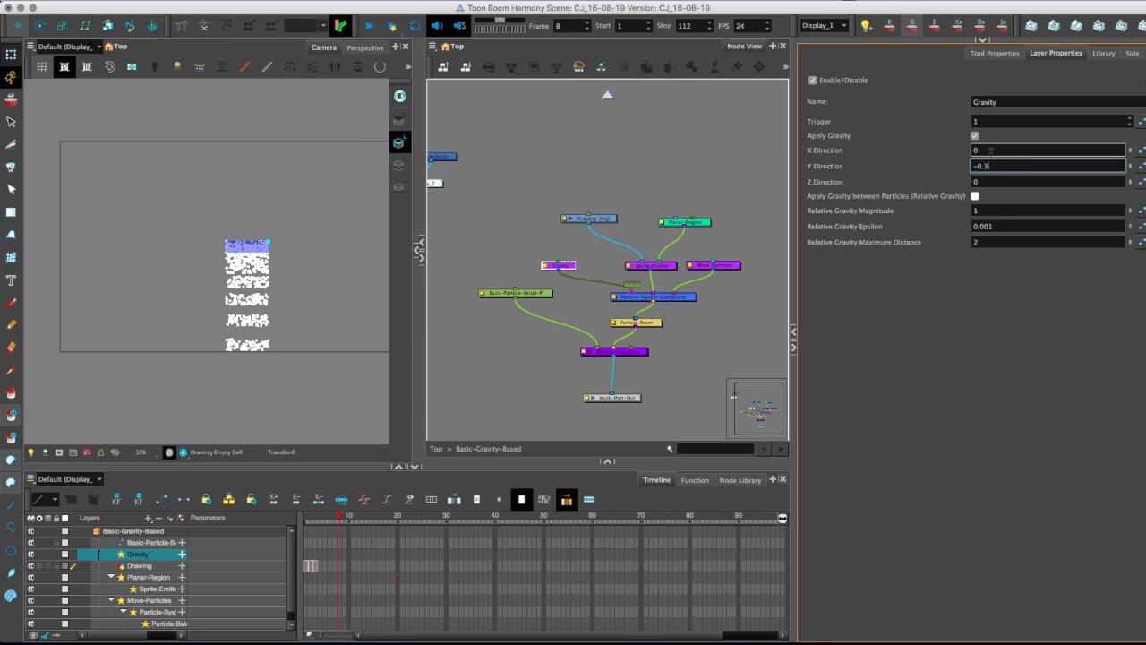
key("BackSpace")
type("2")
left_click_drag(348, 516, 305, 513)
key("shift+Return")
Set the Gravity node's Y Direction to -0.1 and check the particle fall in playback and against the camera frame.
left_click(992, 165)
key("BackSpace")
type("1")
key("Return")
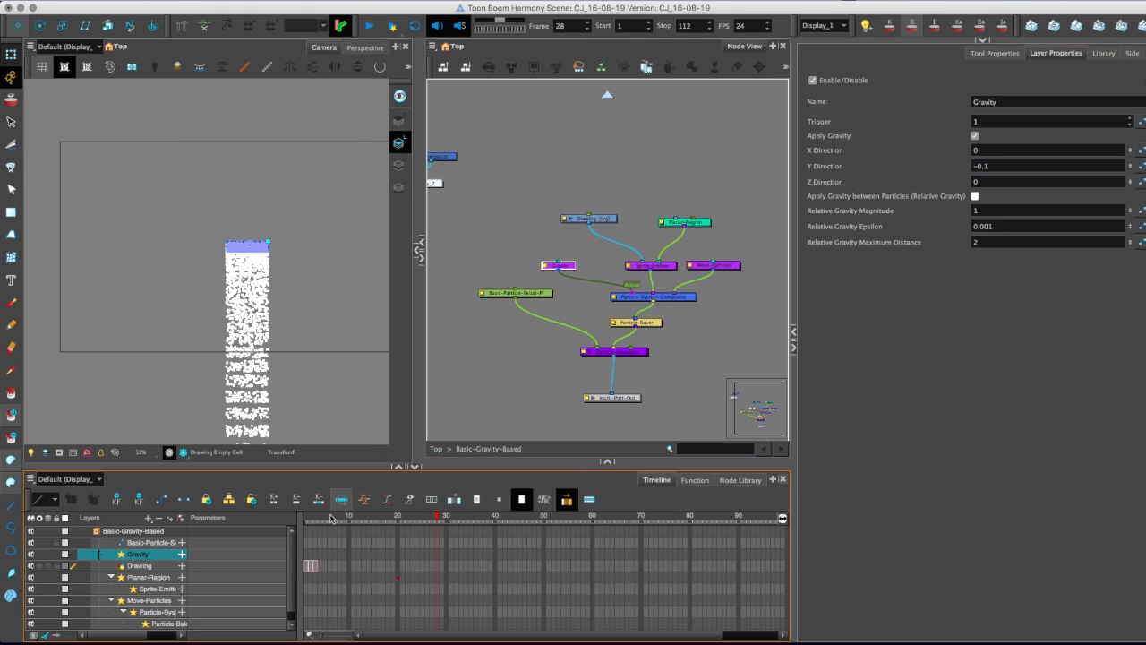
left_click(309, 517)
left_click(303, 516)
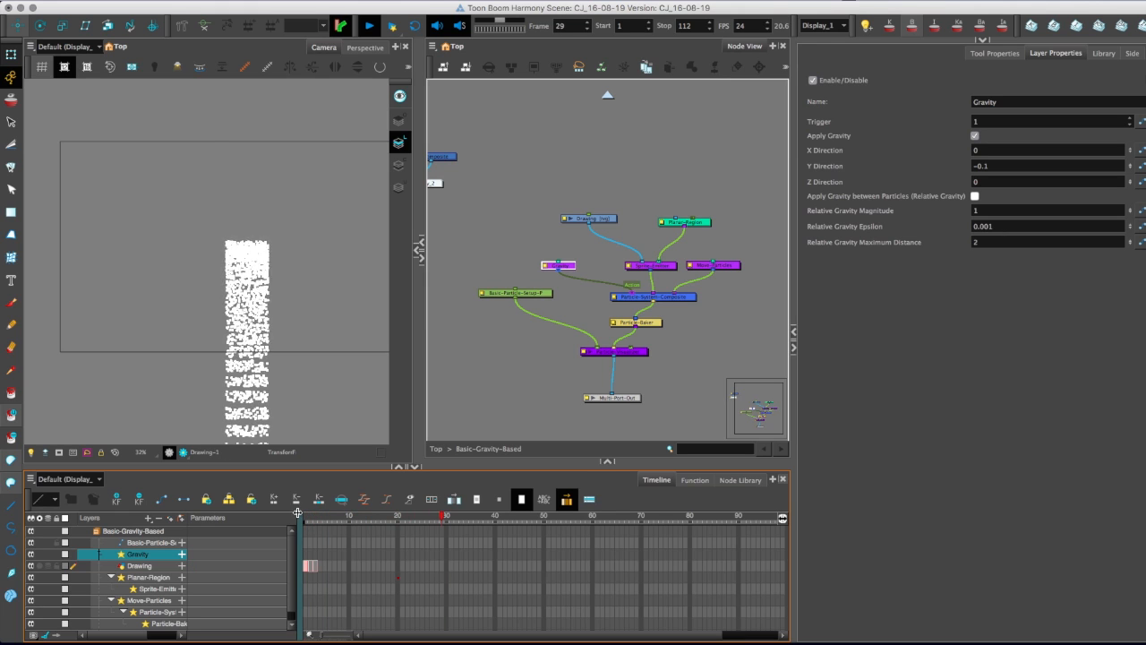
left_click_drag(178, 343, 155, 274)
key("1")
key("1")
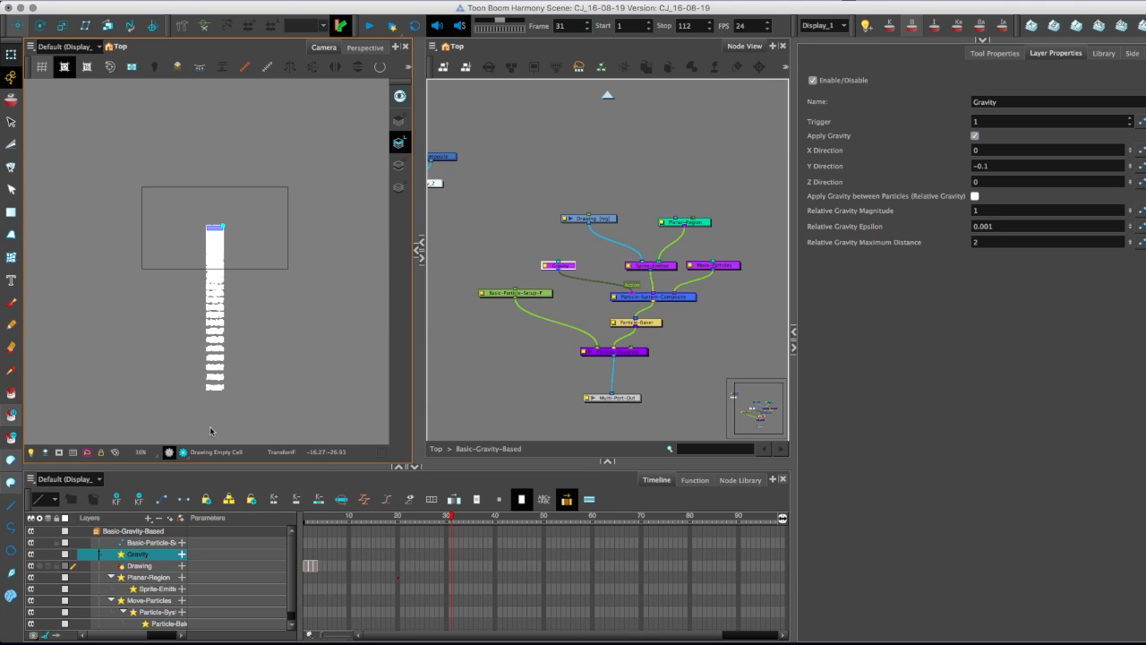
scroll(184, 259, "up", 4)
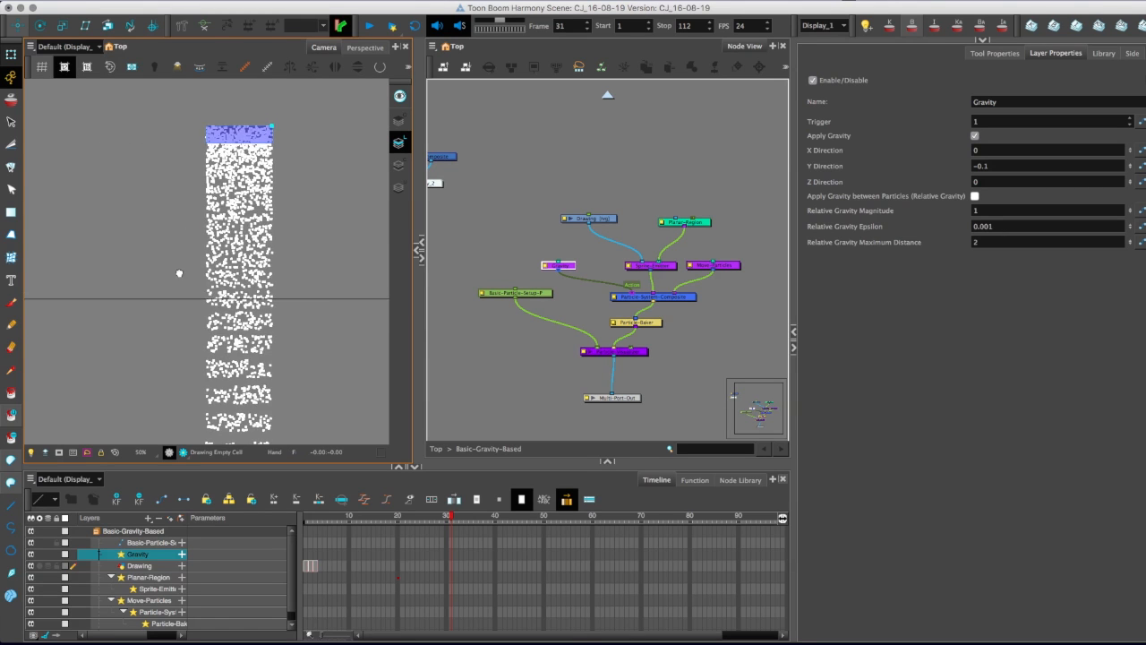
scroll(172, 285, "up", 1)
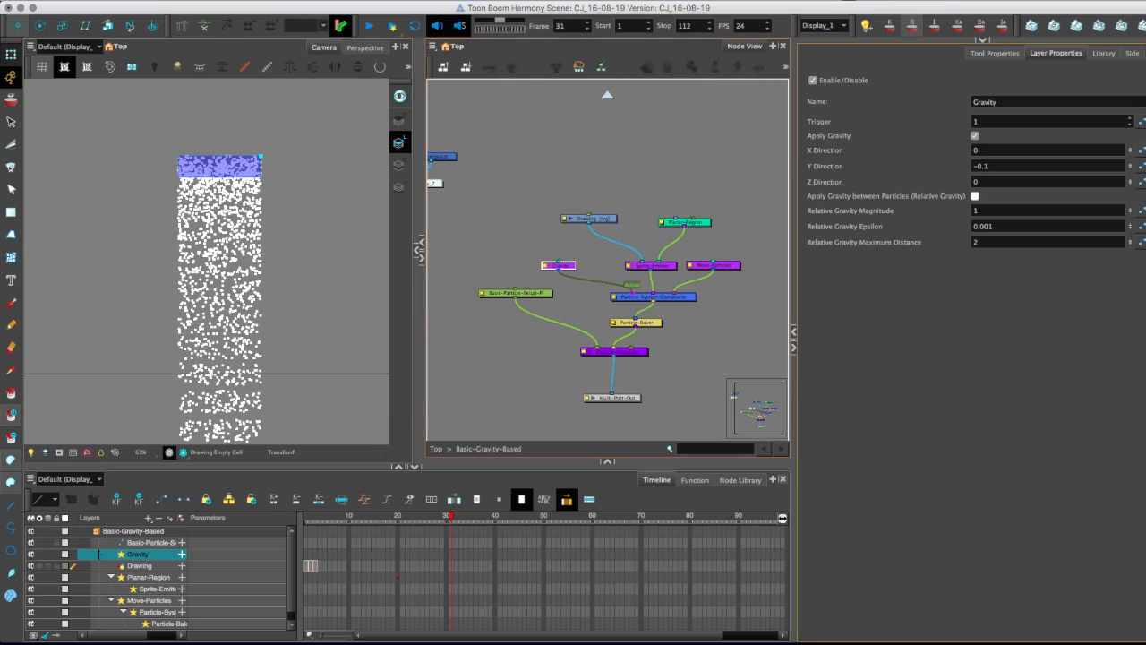
Try a Relative Gravity Maximum Distance of 3, check the particles on the timeline, and restore the distance to 2.
left_click(994, 226)
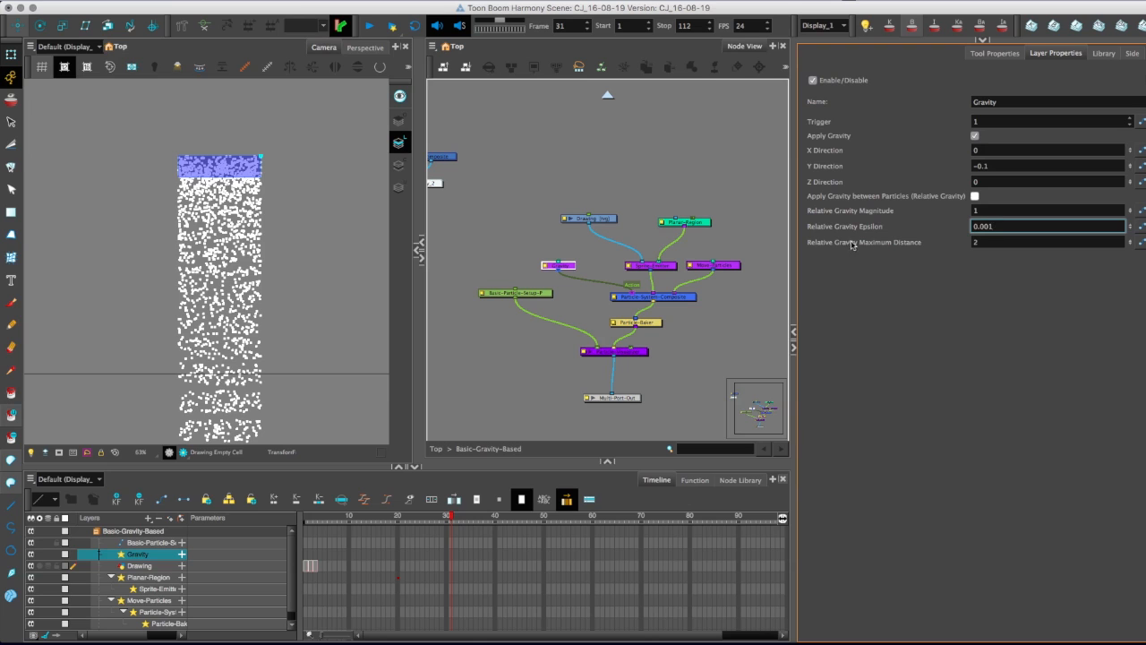
left_click(982, 241)
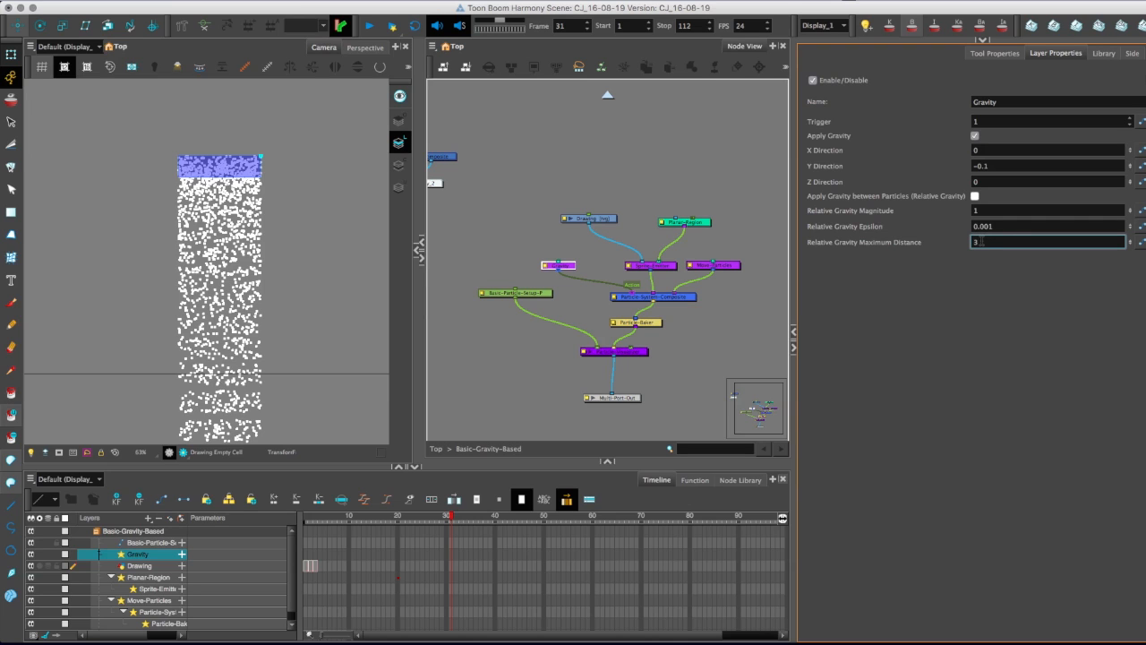
type("3")
key("Return")
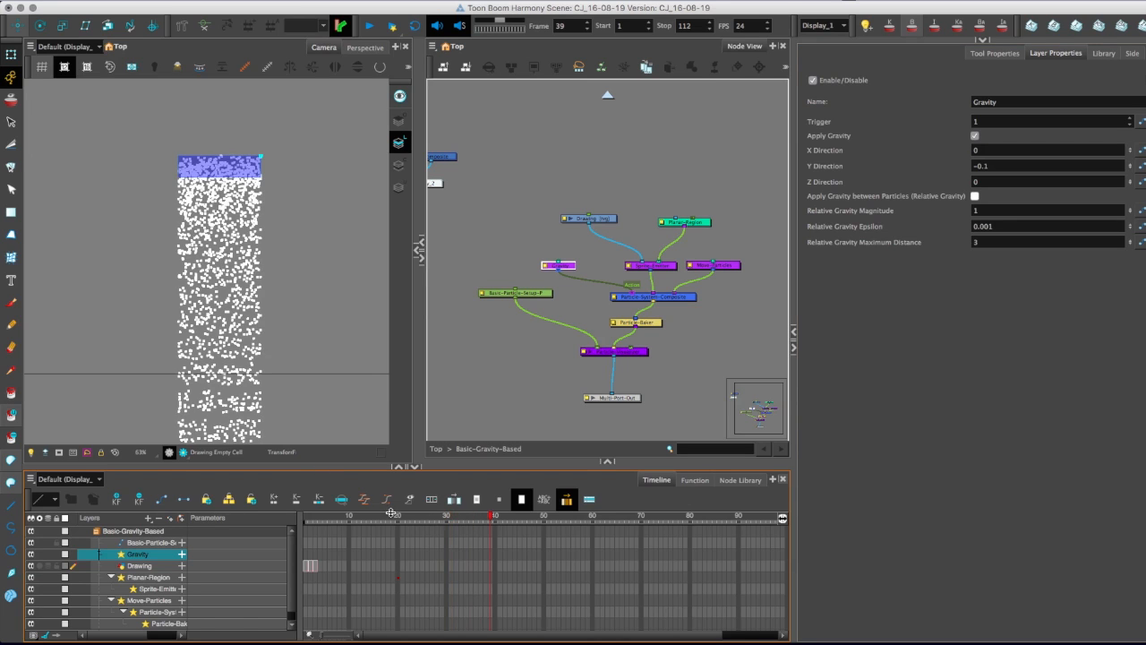
left_click(986, 240)
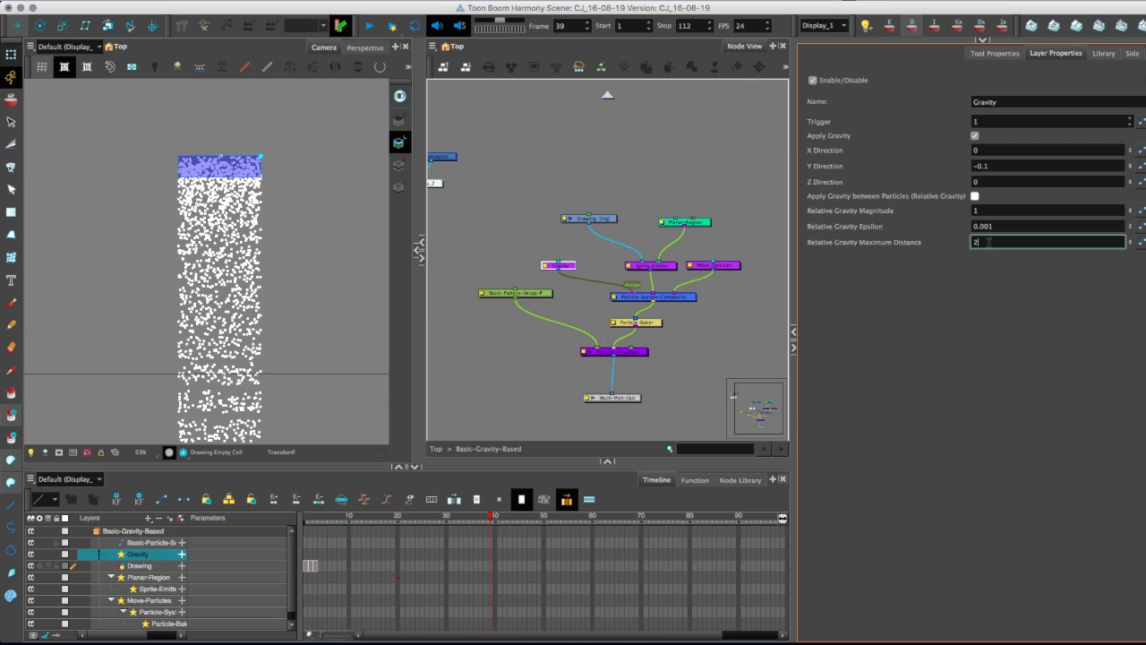
Set the Relative Gravity Magnitude to 3 and enable Apply Gravity between Particles to view its effect around the camera frame.
left_click(983, 211)
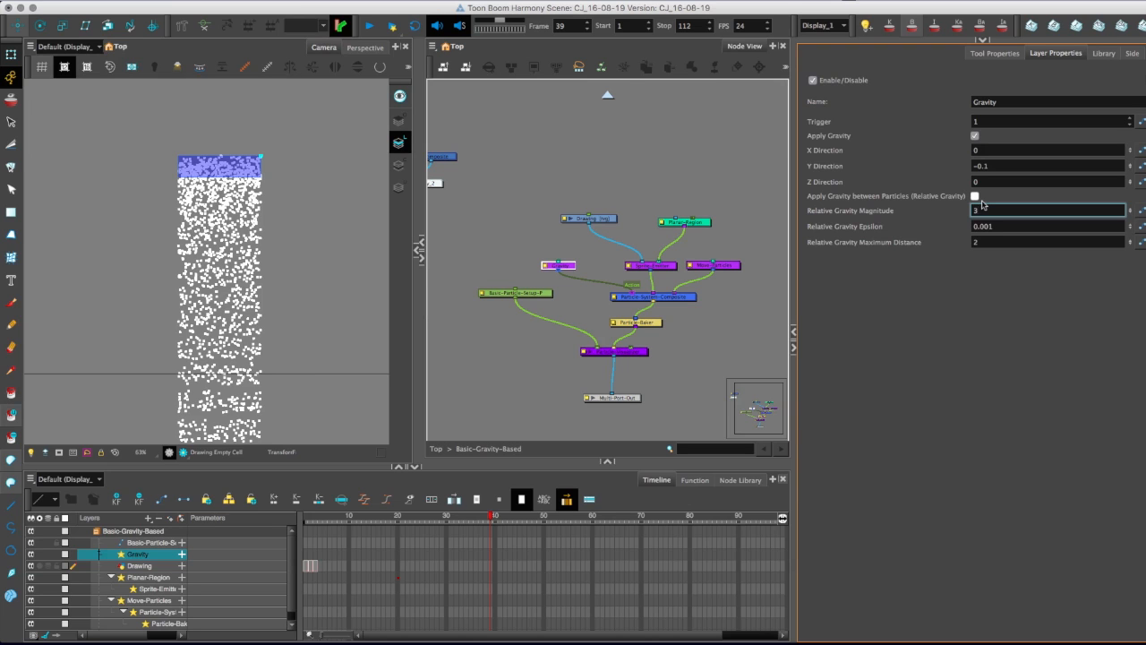
left_click_drag(186, 328, 175, 290)
key("2")
key("2")
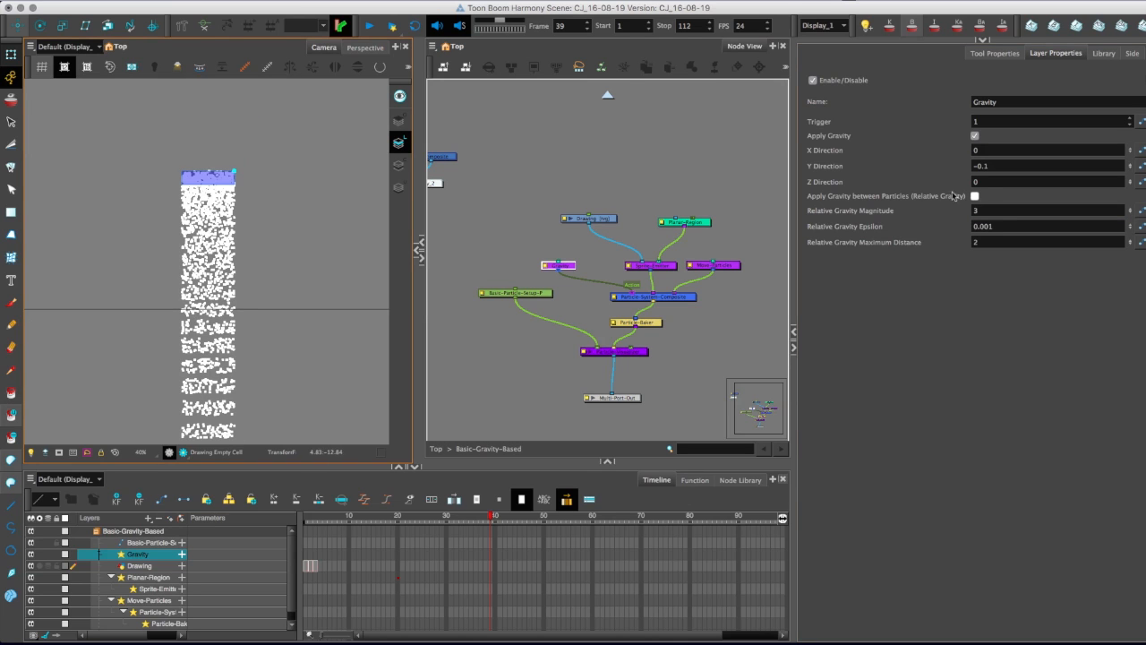
left_click(975, 196)
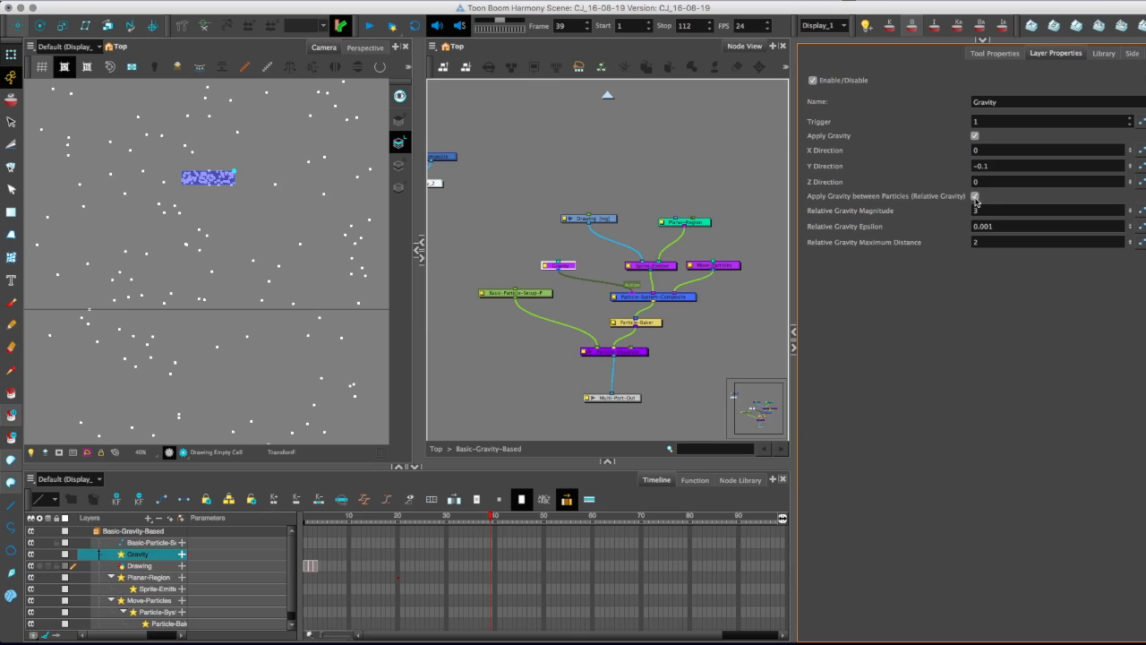
key("2")
key("2")
key("2")
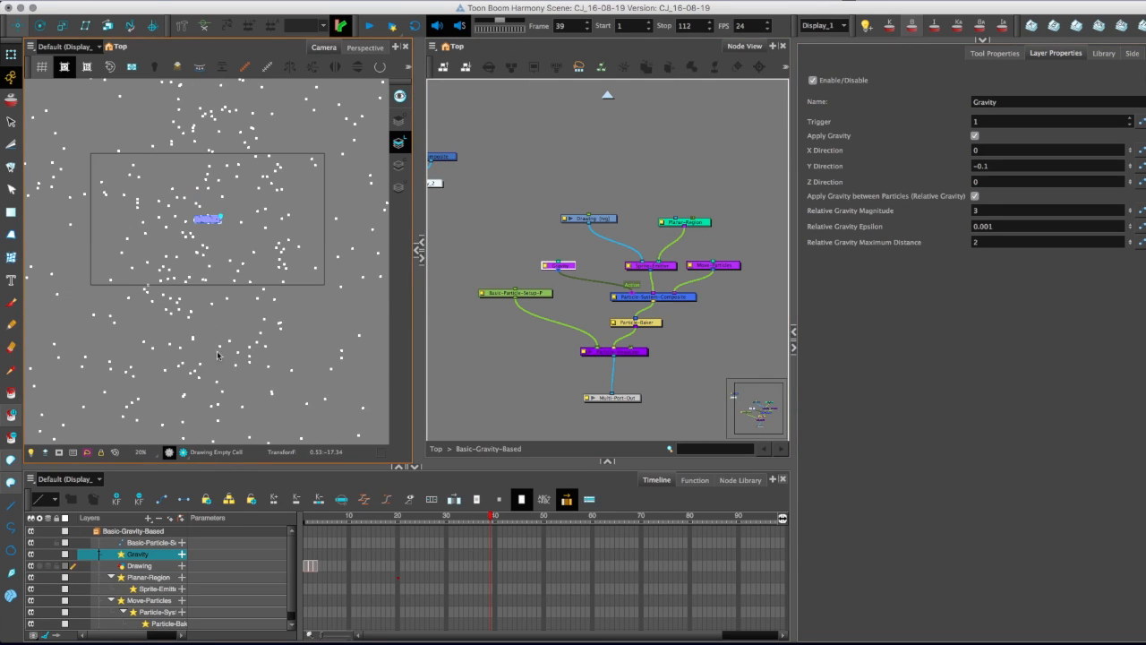
Set the Relative Gravity Magnitude to 1 and check the particle spread on frames 15 to 18.
left_click_drag(354, 517, 373, 517)
left_click(985, 210)
key("Return")
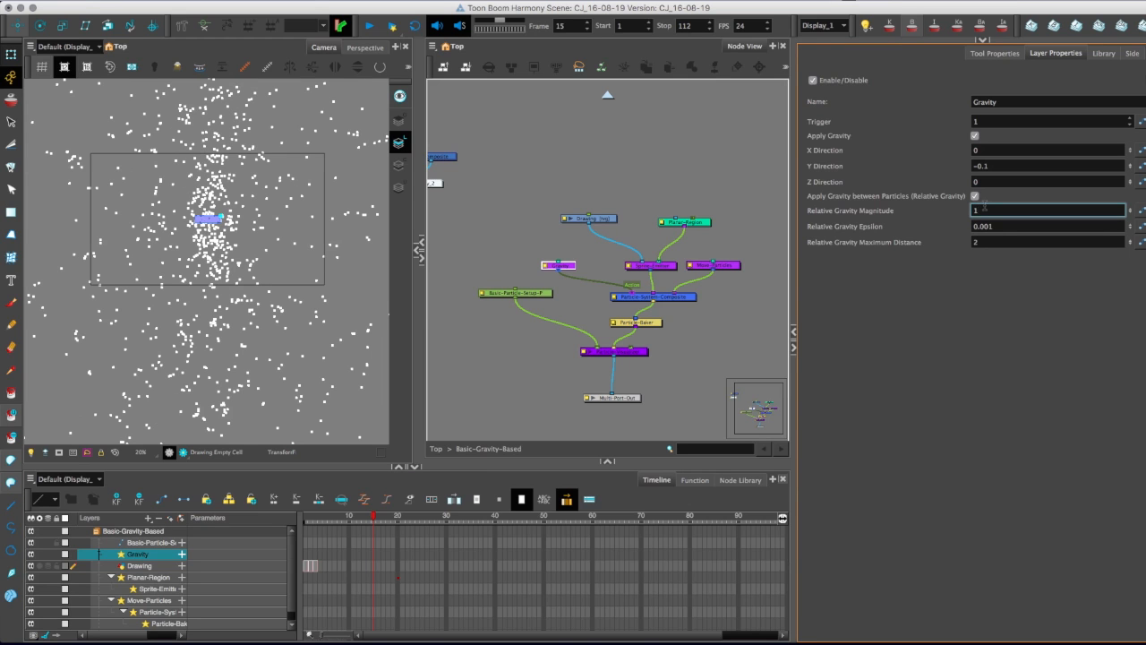
left_click_drag(347, 520, 388, 522)
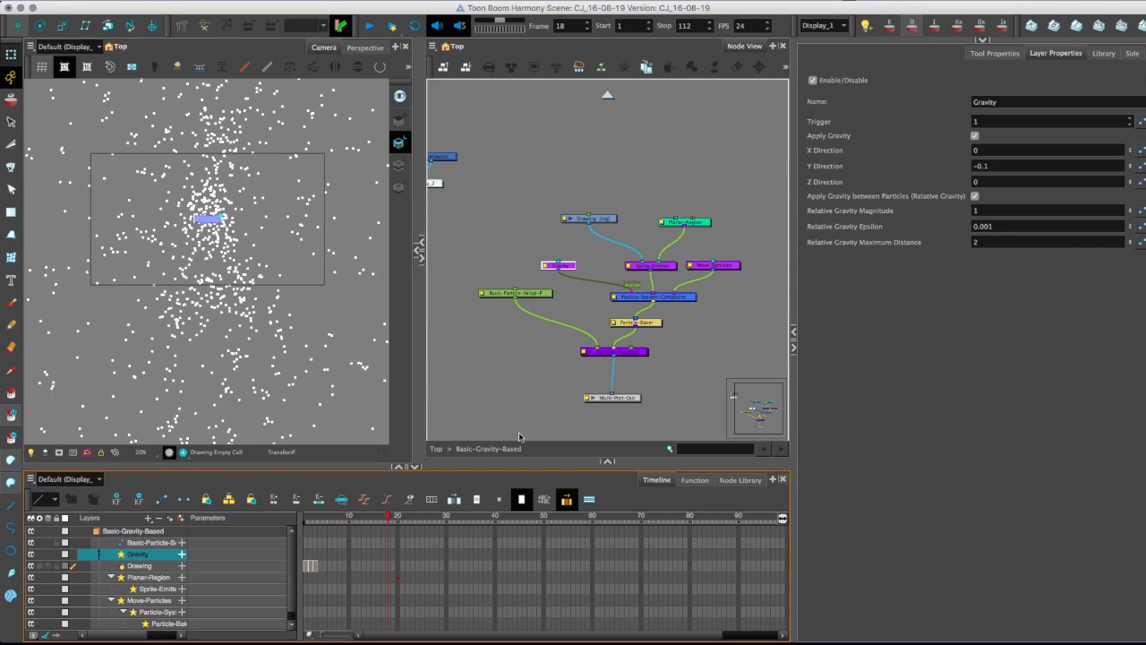
Turn off Apply Gravity between Particles and preview the particle fall.
left_click(975, 195)
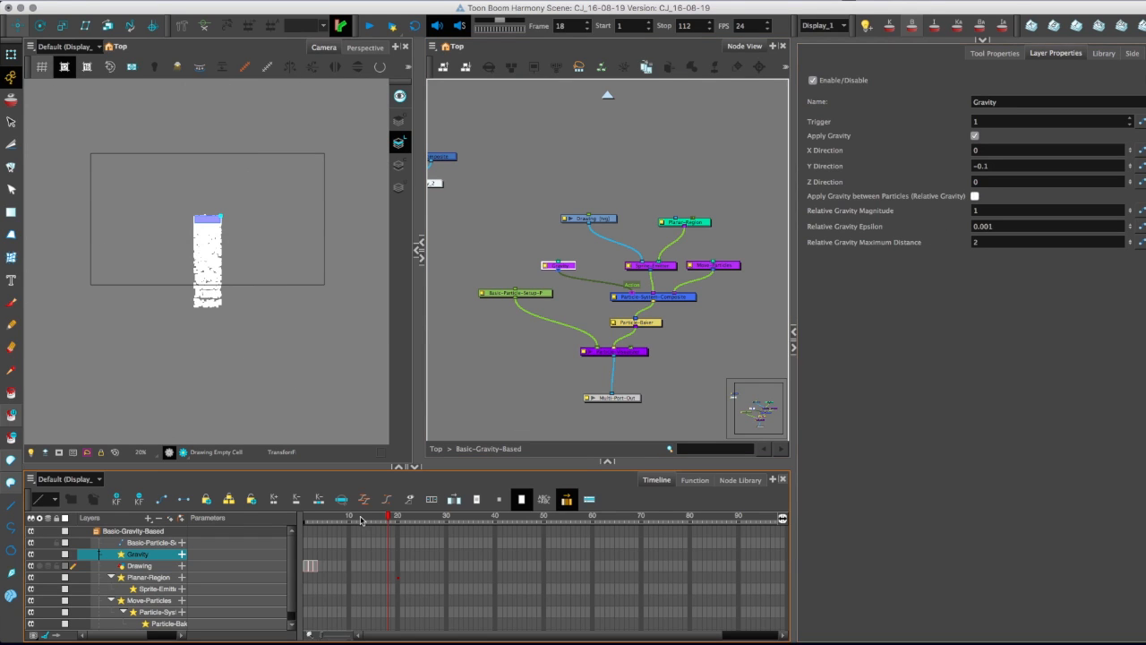
key("Return")
key("Return")
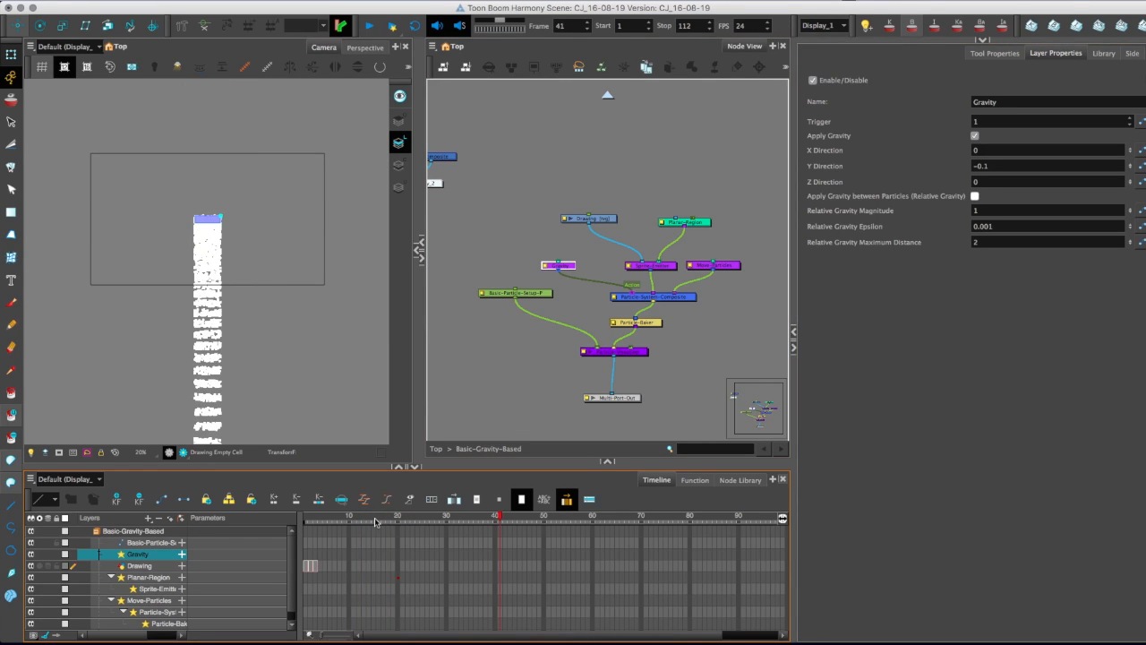
Set the Sprite-Emitter's Number of Particles to 30.
left_click(706, 267)
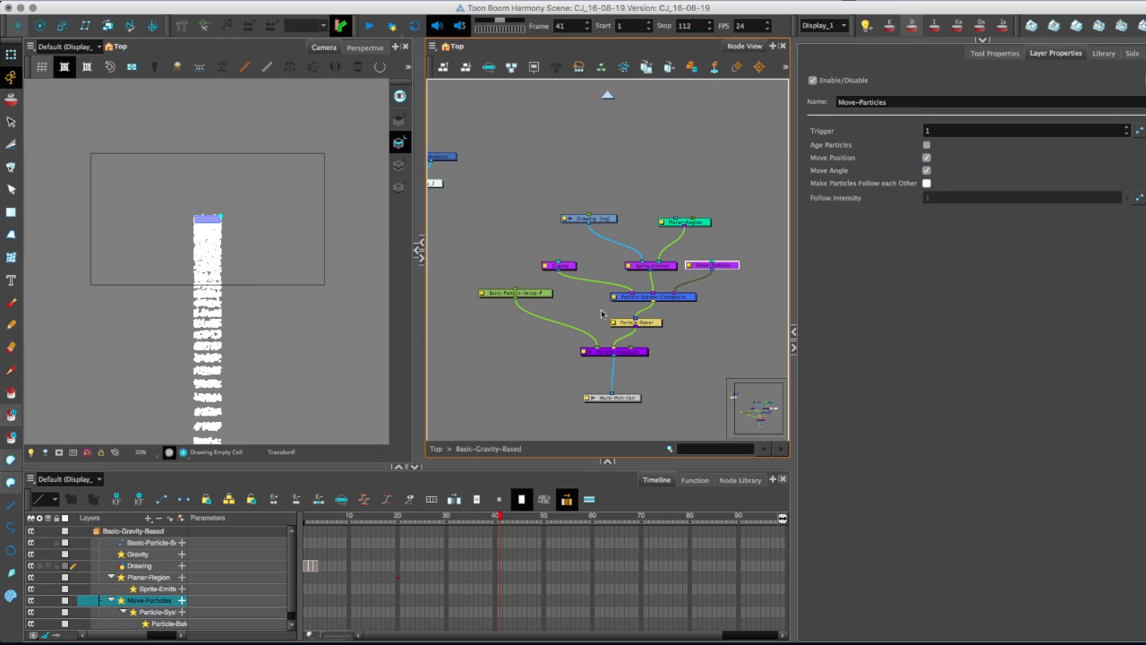
left_click(639, 267)
left_click(949, 164)
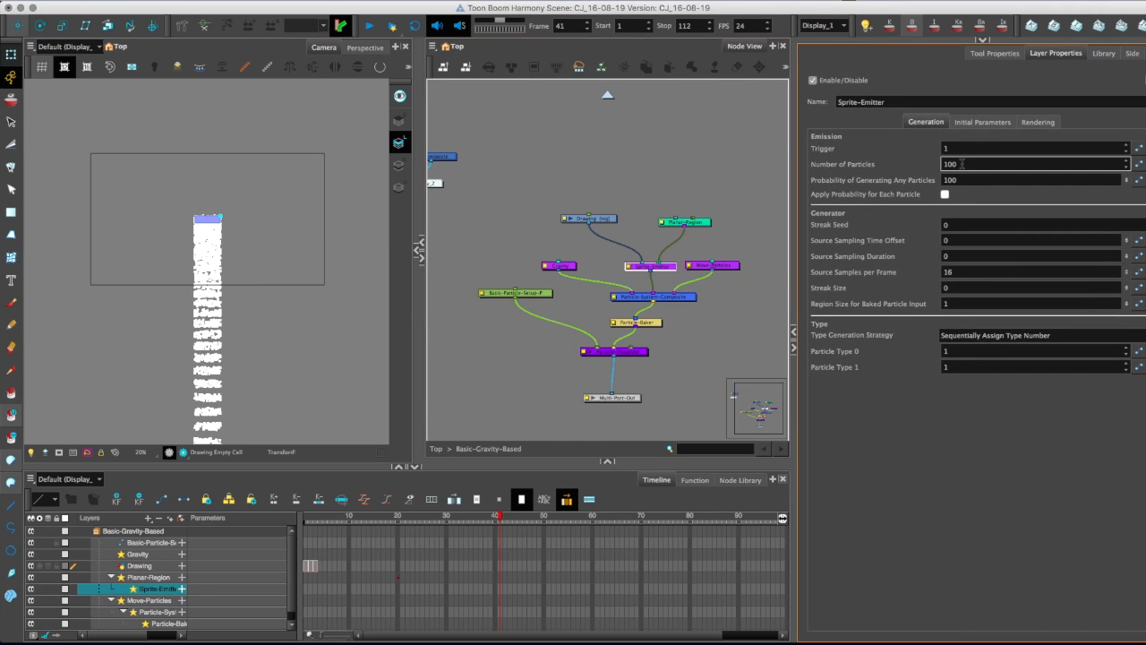
type("30")
key("Return")
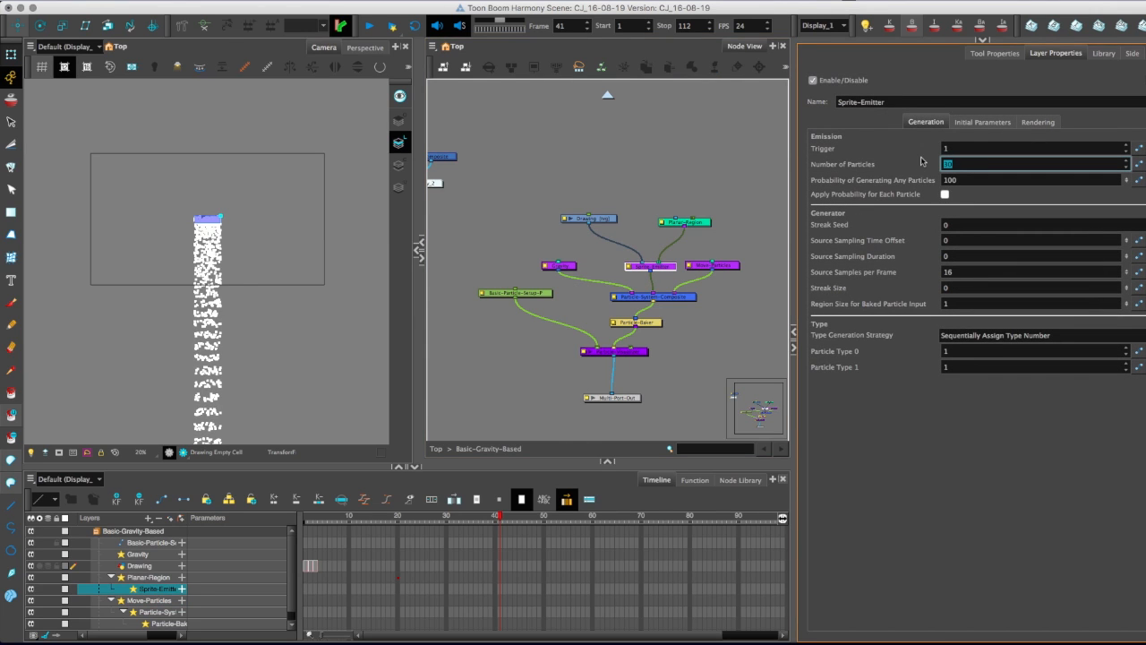
Try the Use Age rendering strategy on the Sprite-Emitter and check the particles at frames 35 and 34.
left_click(1038, 122)
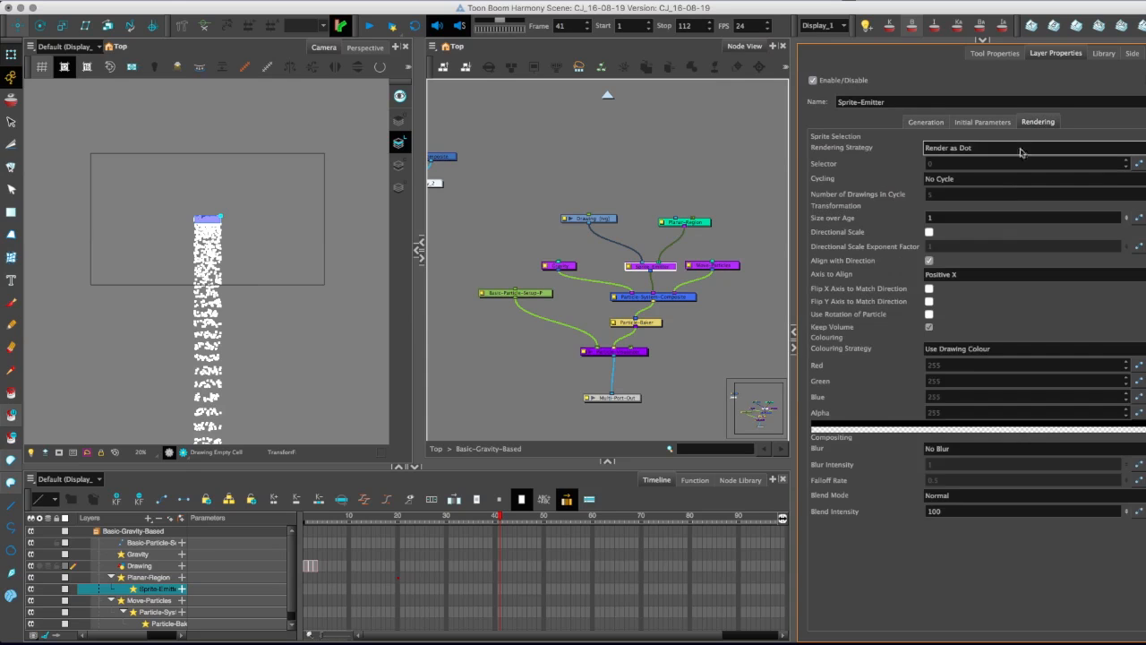
left_click(986, 148)
left_click(986, 147)
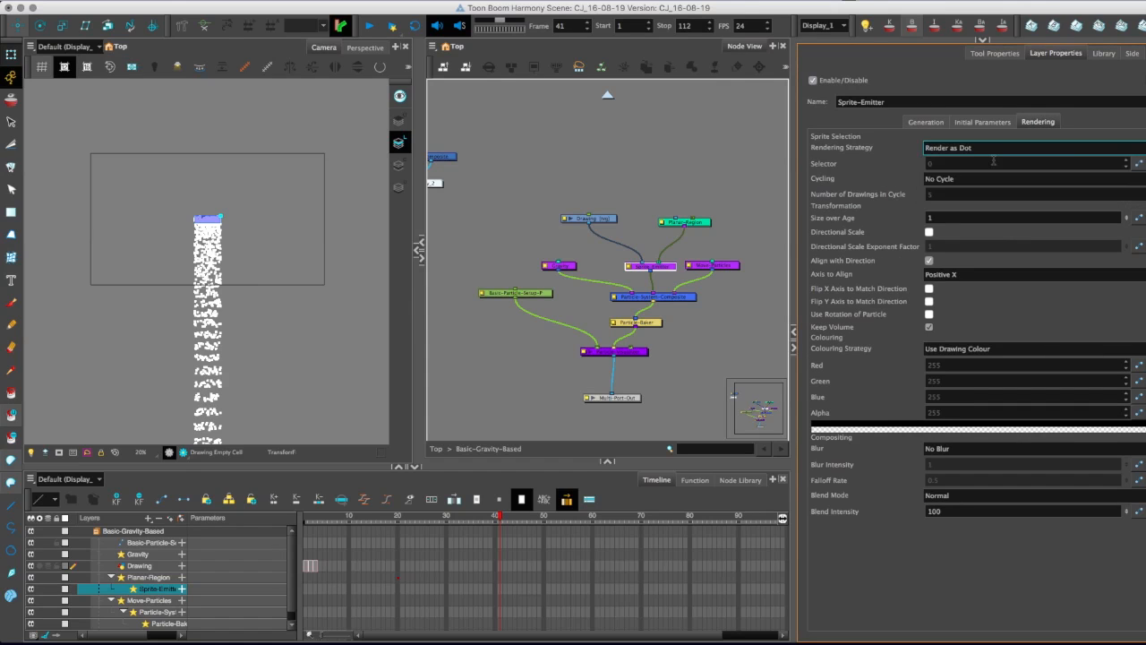
left_click(986, 149)
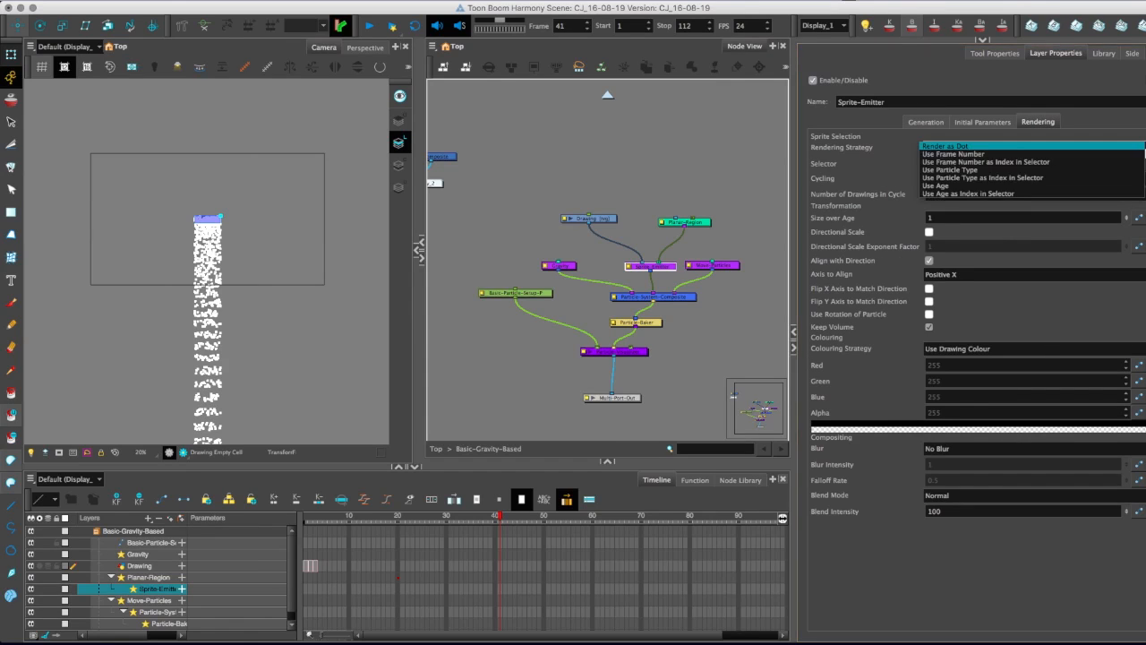
left_click(932, 185)
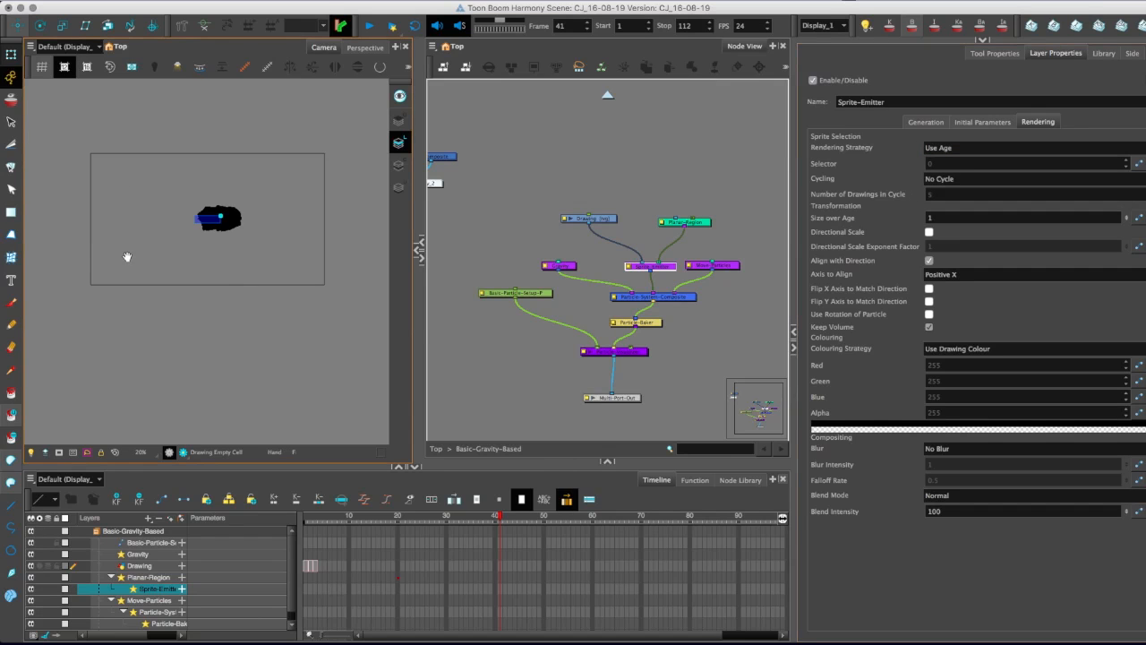
scroll(134, 257, "up", 3)
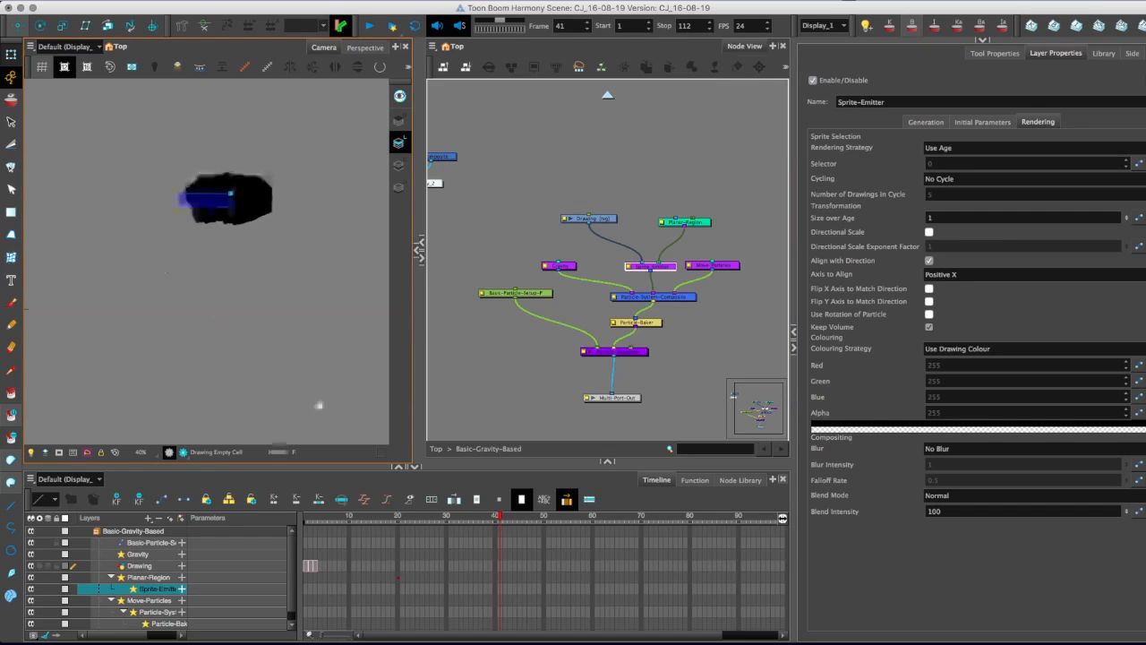
left_click(469, 544)
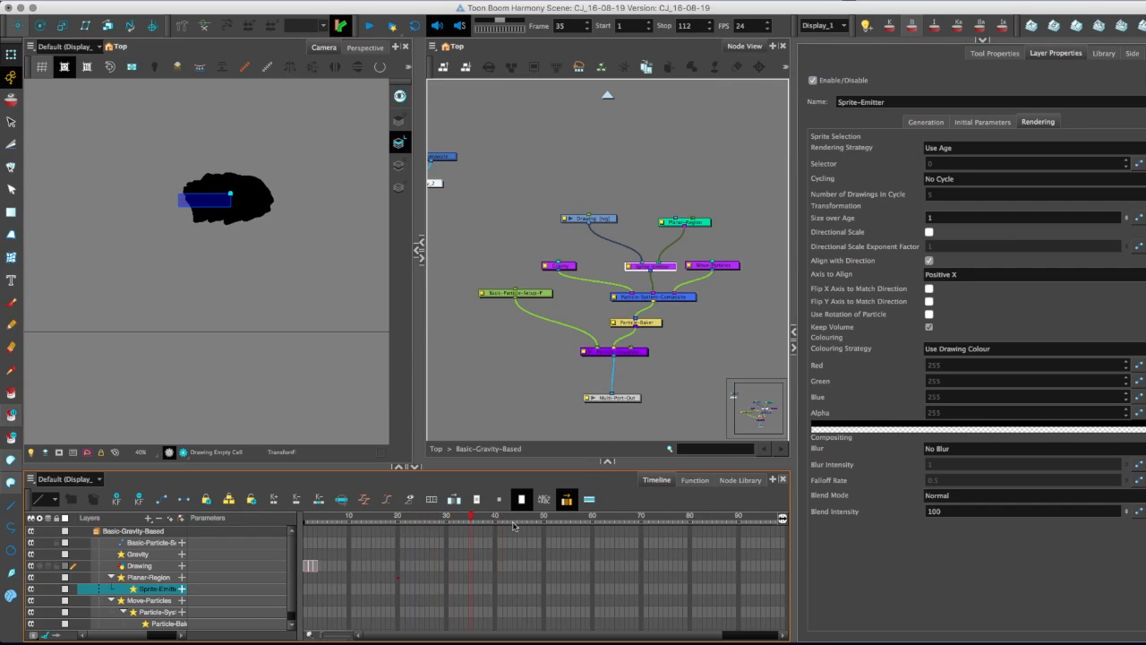
left_click_drag(468, 544, 465, 543)
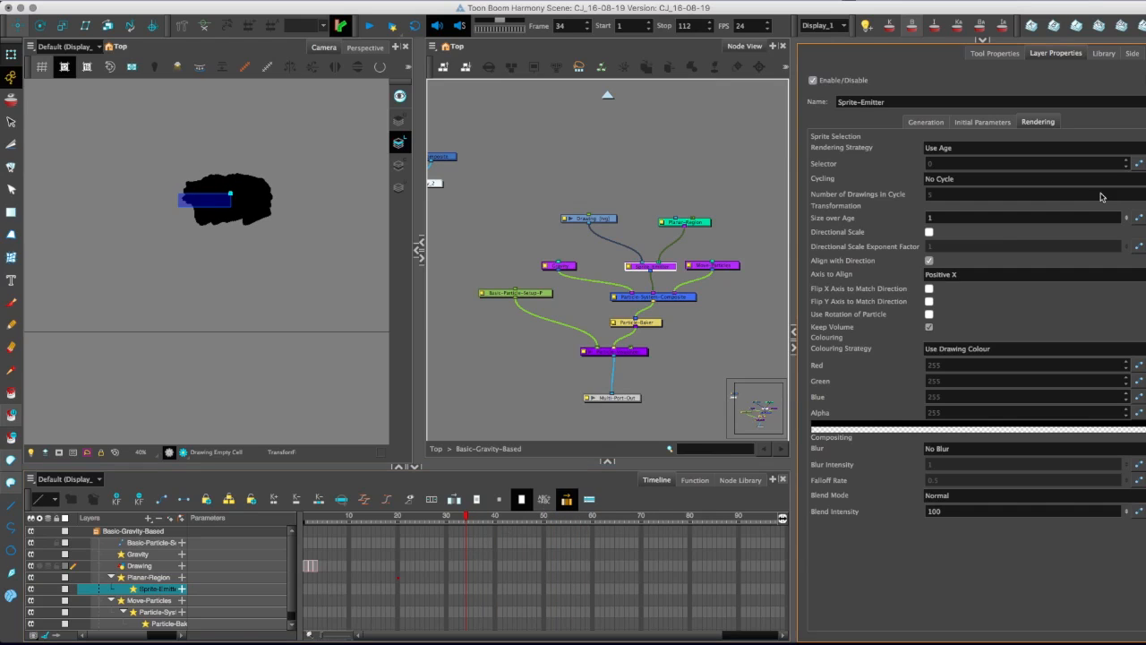
Try the Render as Dot and Use Frame Number rendering strategies on the Sprite-Emitter.
left_click(1126, 150)
left_click(1135, 185)
left_click(1066, 149)
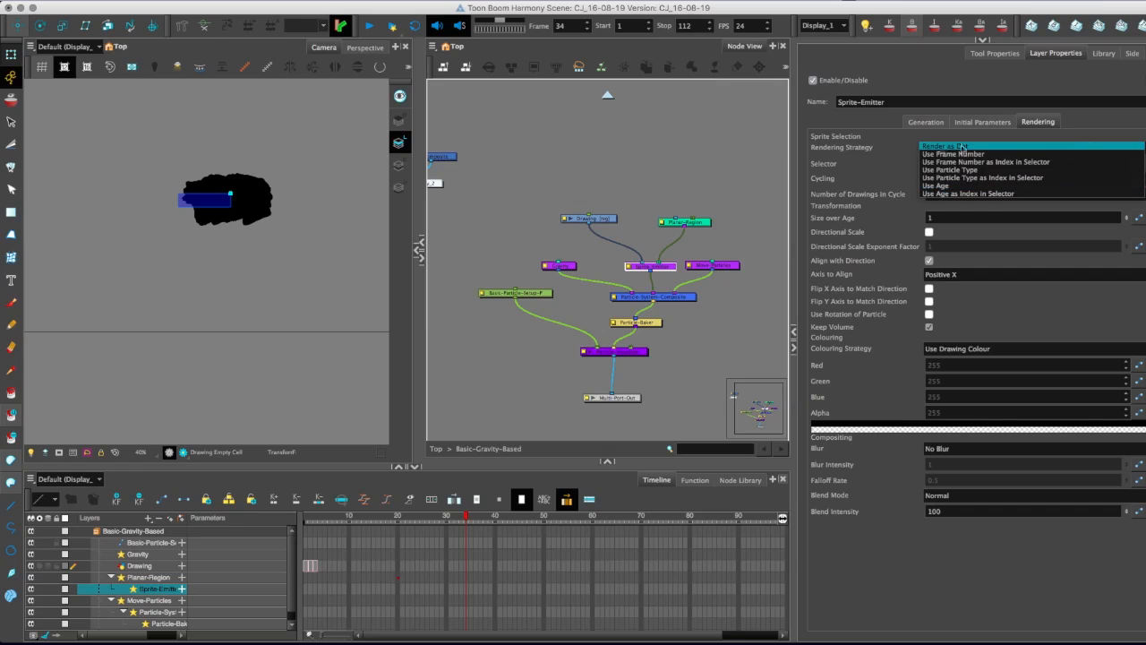
left_click(941, 147)
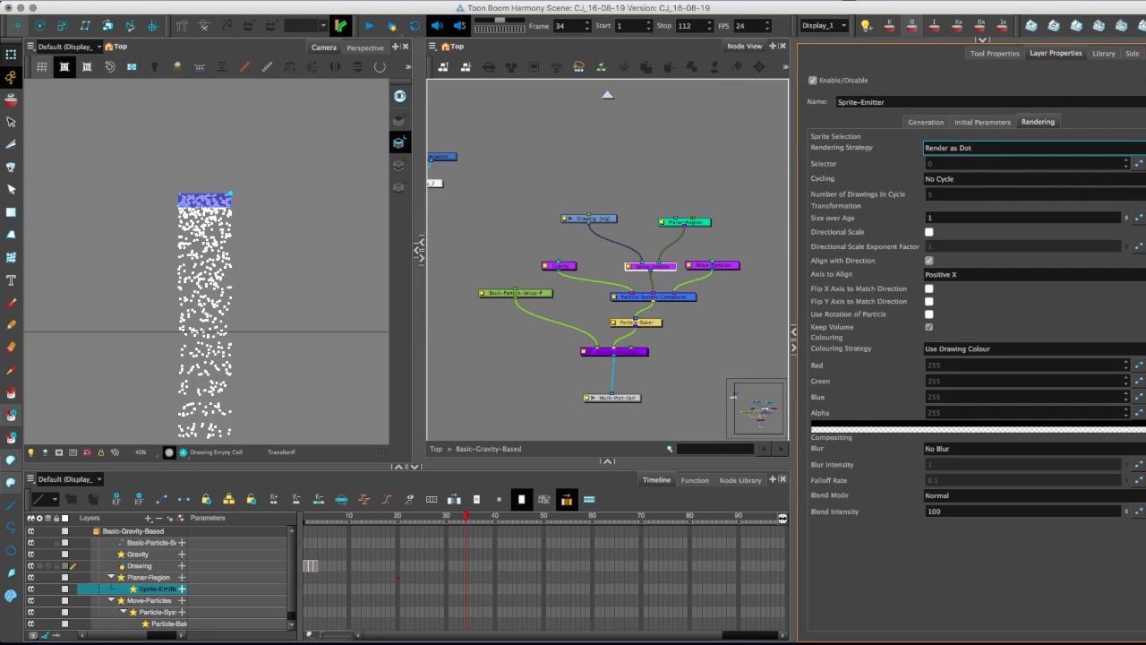
left_click(985, 148)
left_click(965, 152)
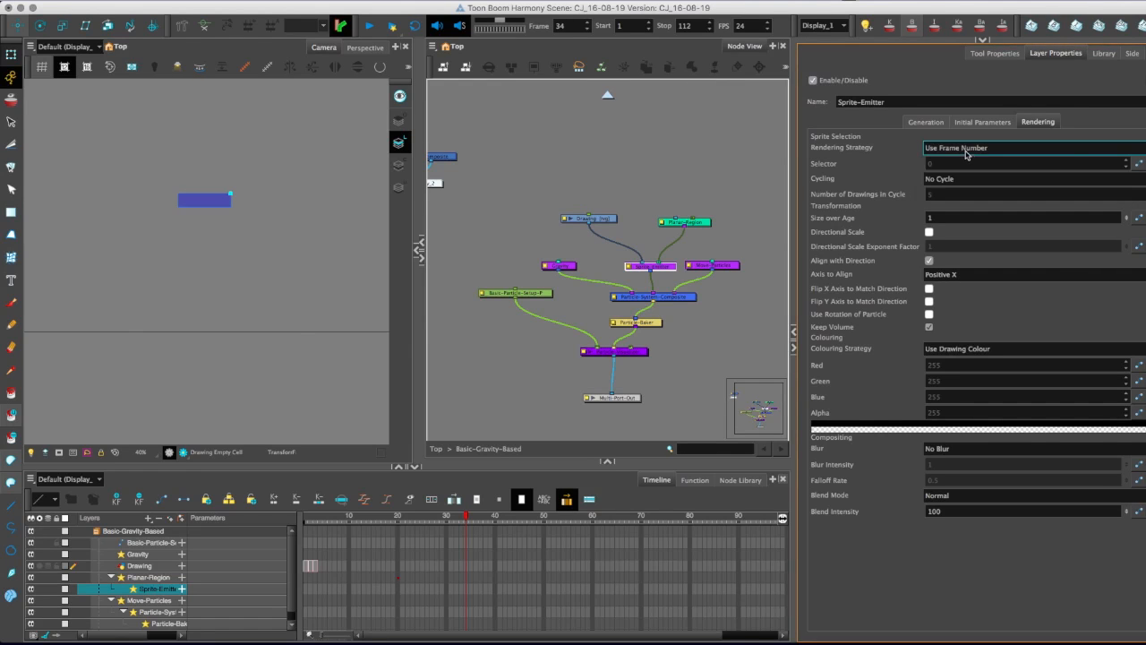
Set the Sprite-Emitter's Rendering Strategy to Use Particle Type and check the particles at frame 16.
left_click(1138, 148)
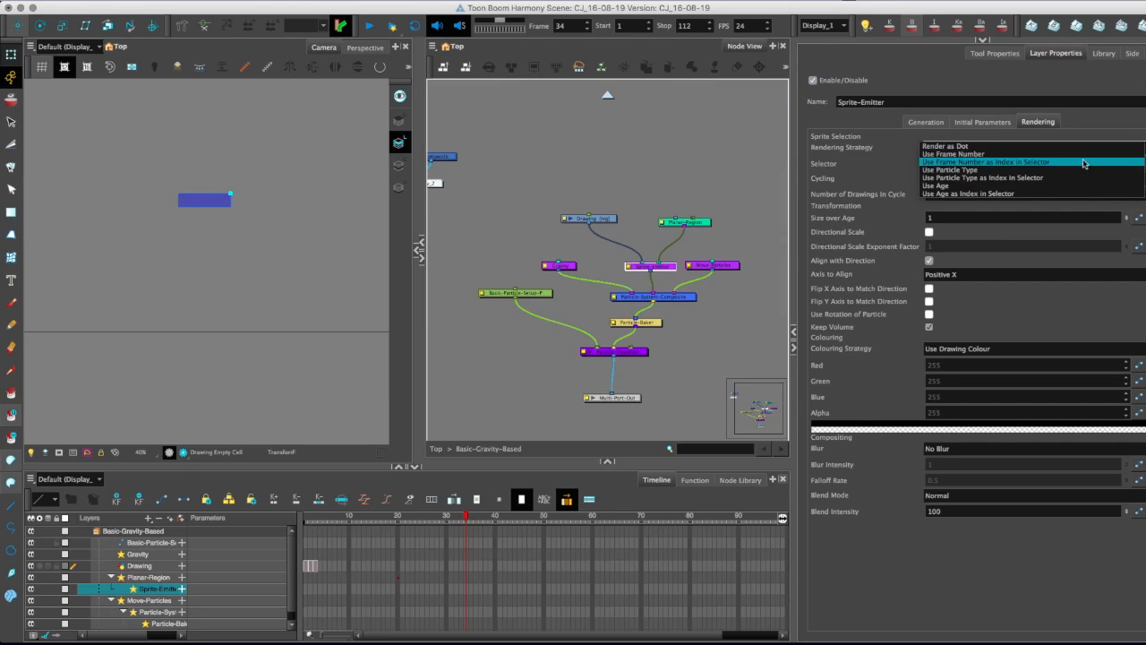
left_click(936, 170)
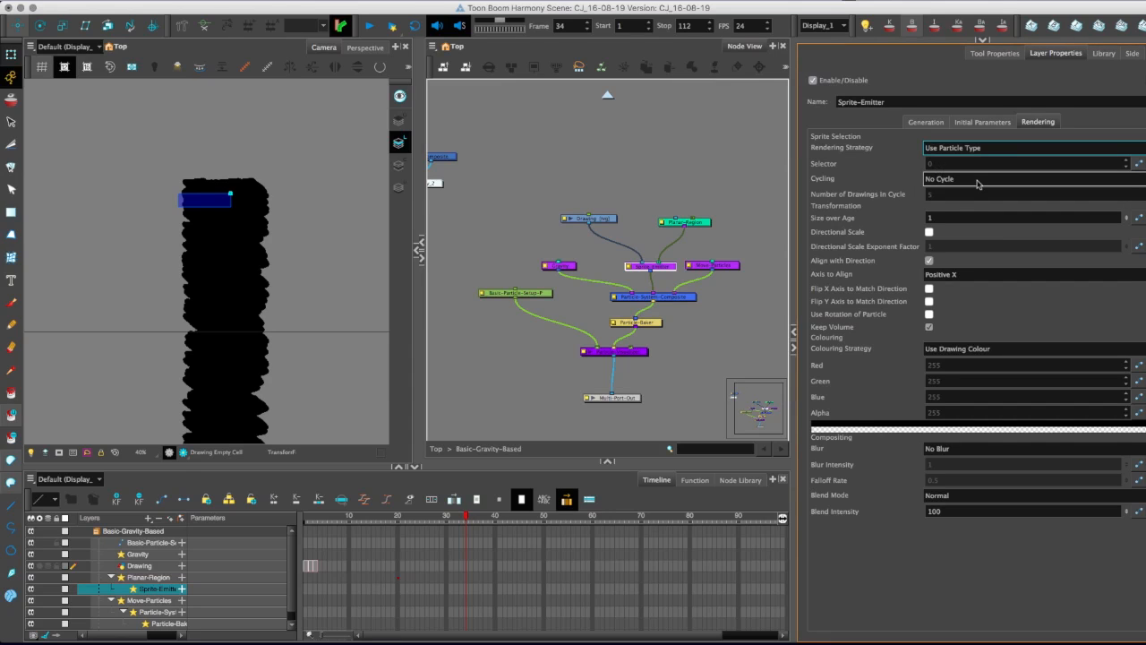
left_click(393, 520)
left_click_drag(395, 520, 379, 519)
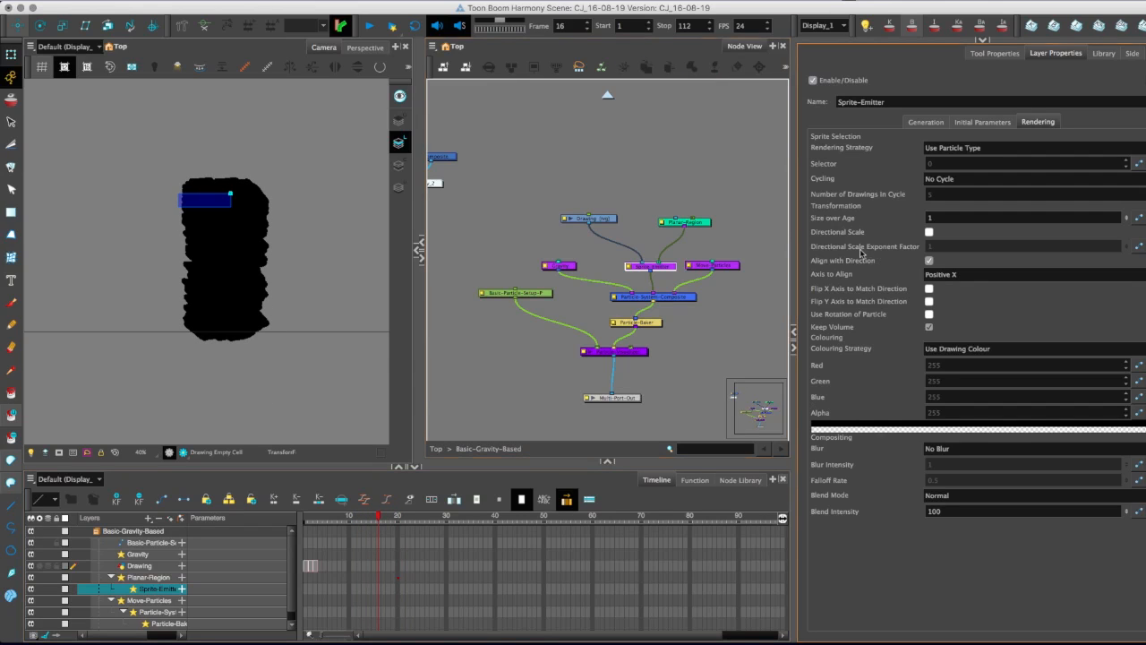
Set the Sprite-Emitter's Size over Age to 0.15 and inspect the smaller particles in the camera view.
left_click(934, 214)
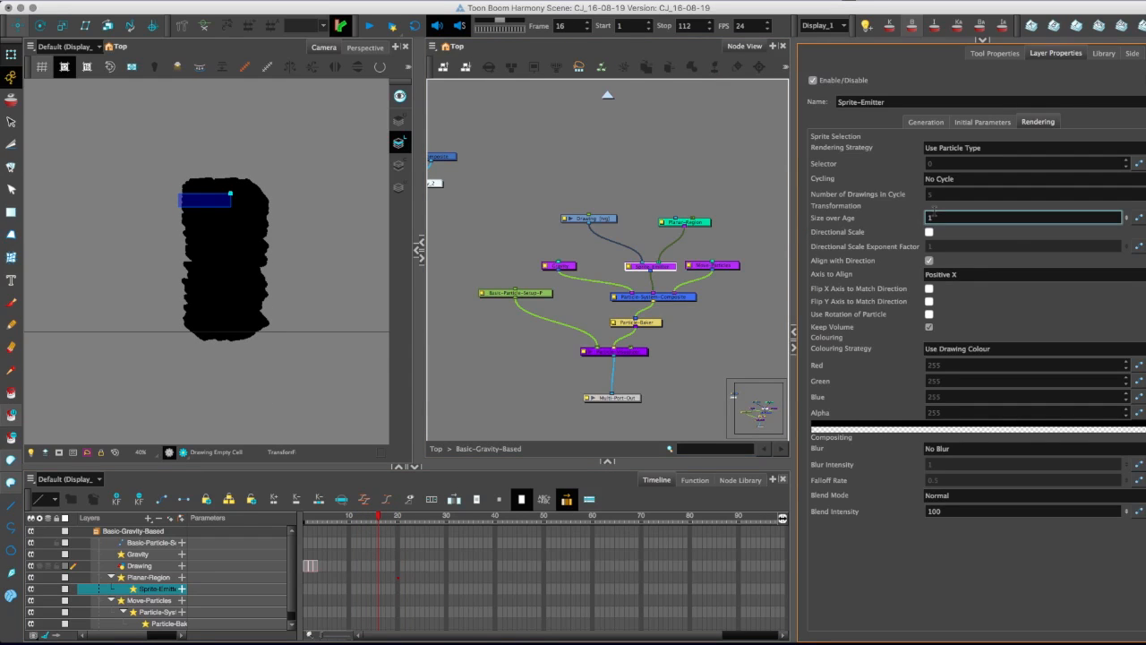
type("0.2")
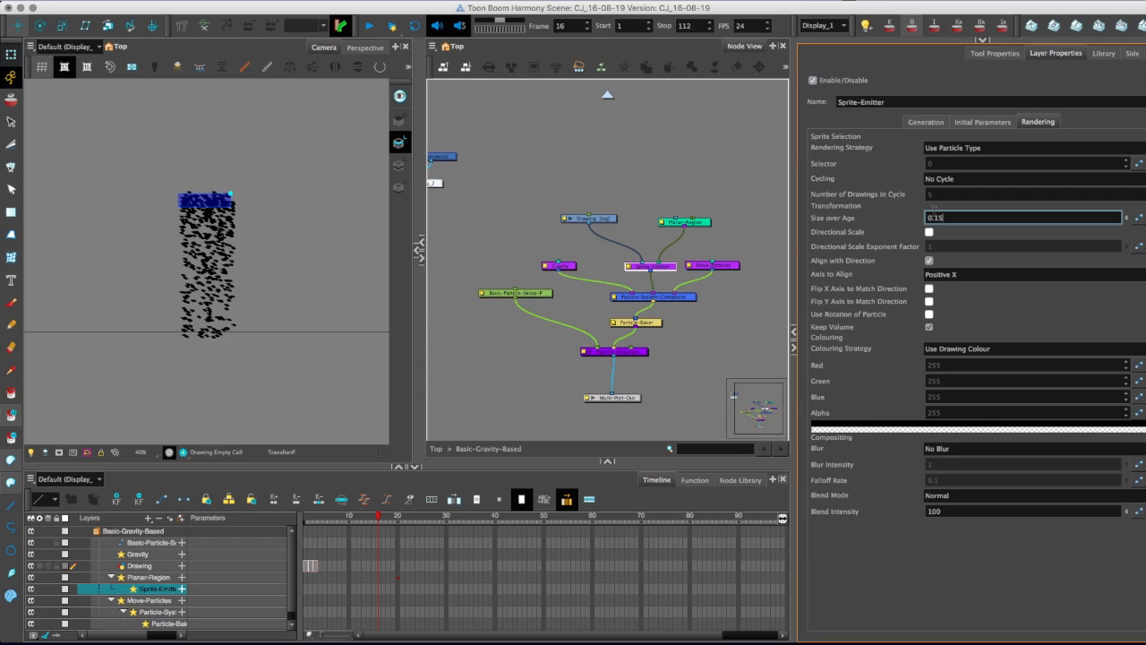
left_click(141, 343)
key("2")
key("2")
key("2")
key("2")
left_click_drag(140, 351, 114, 333)
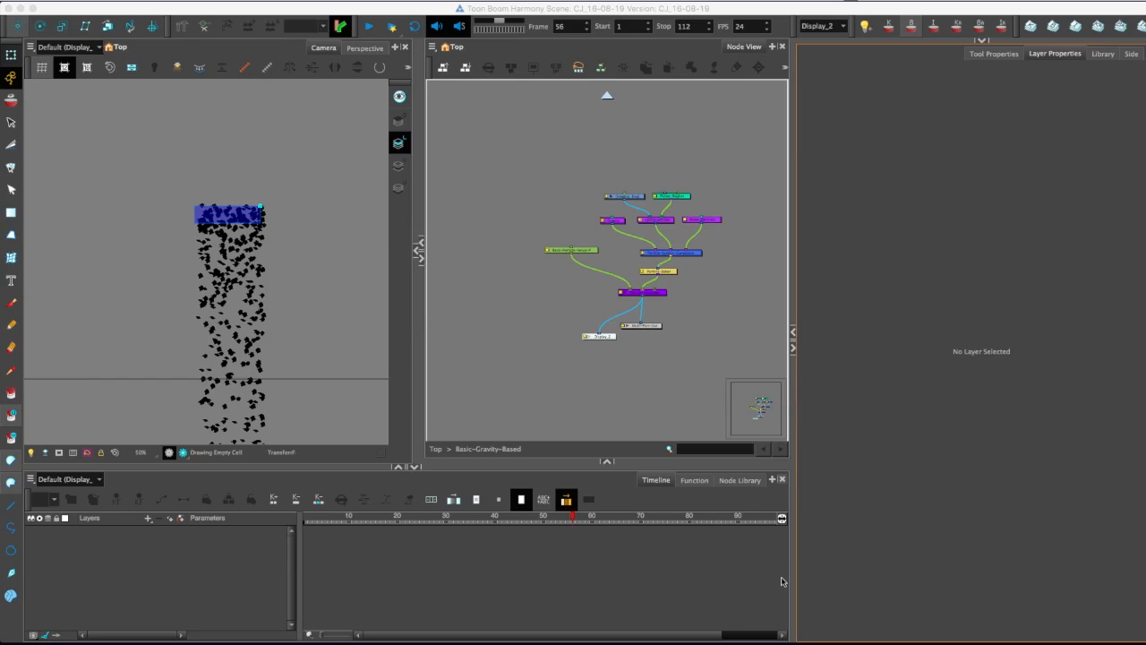
Show the sprite emitter's particle generation properties.
left_click(668, 219)
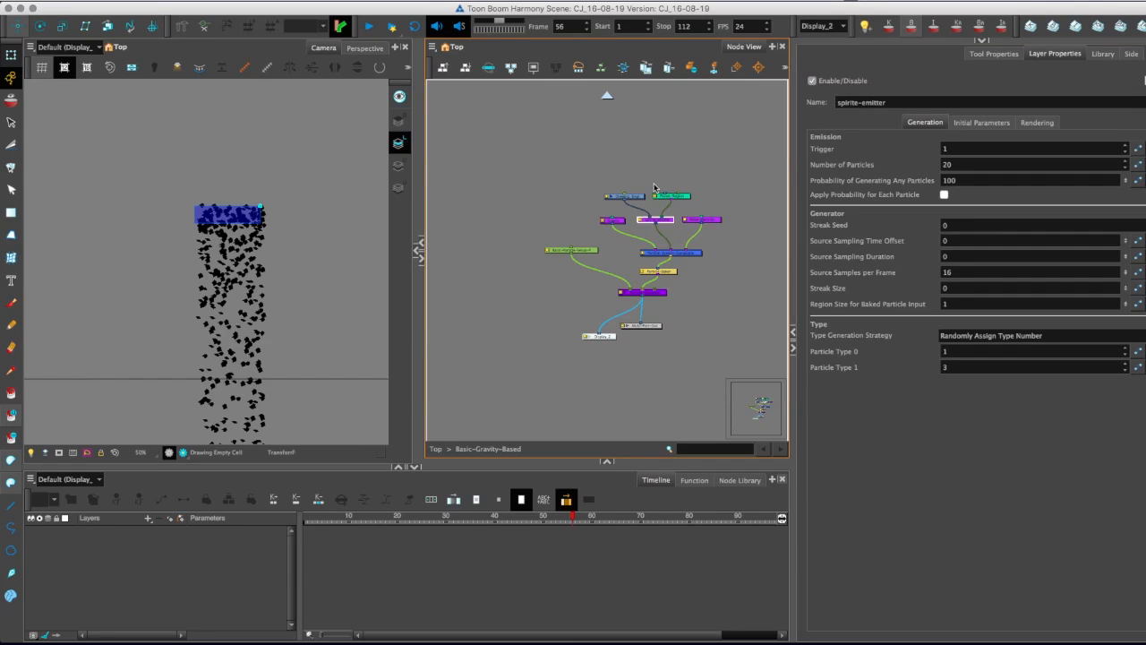
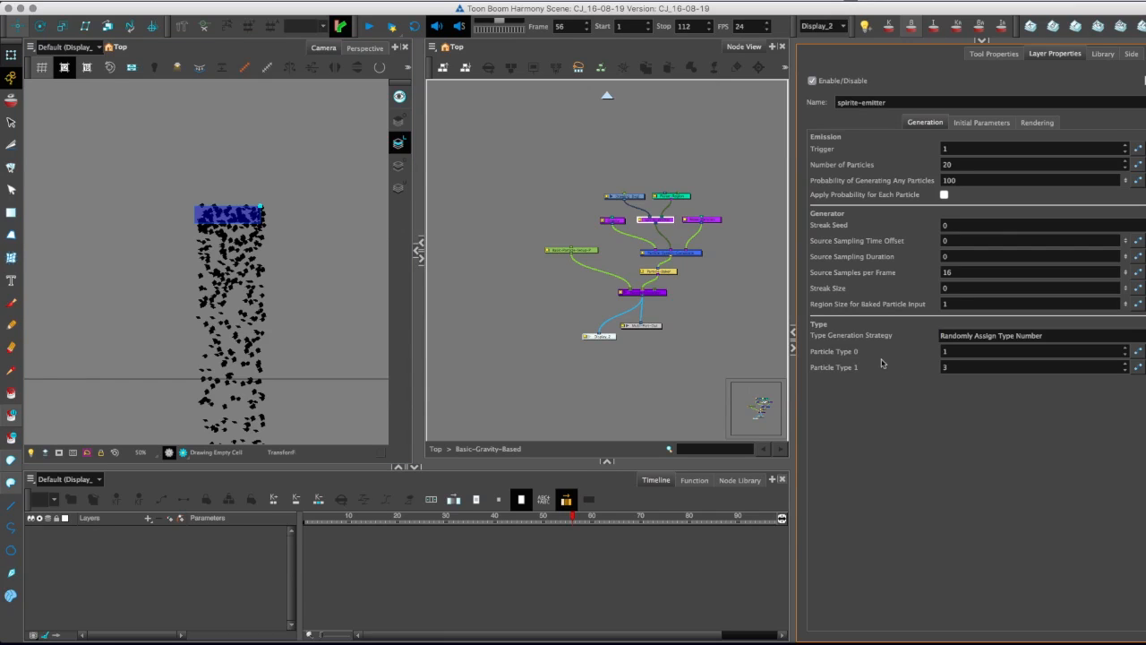
Examine the sprite emitter's particle type values and the connected Drawing node, checking the particles at frame 28.
left_click(949, 350)
key("Tab")
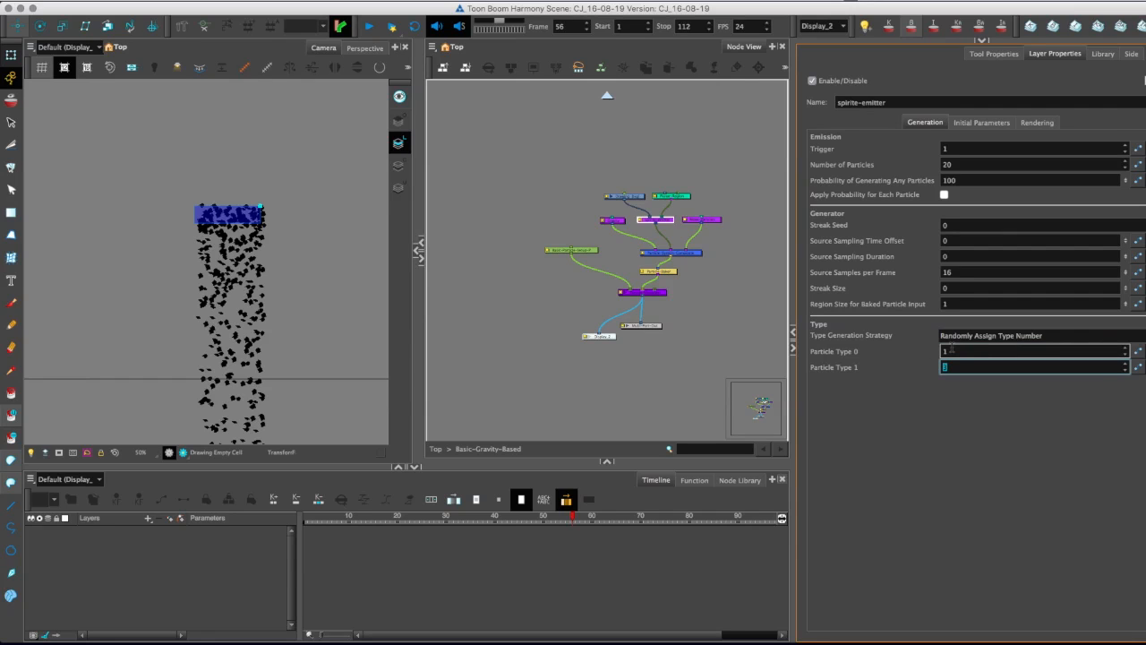
left_click(635, 196)
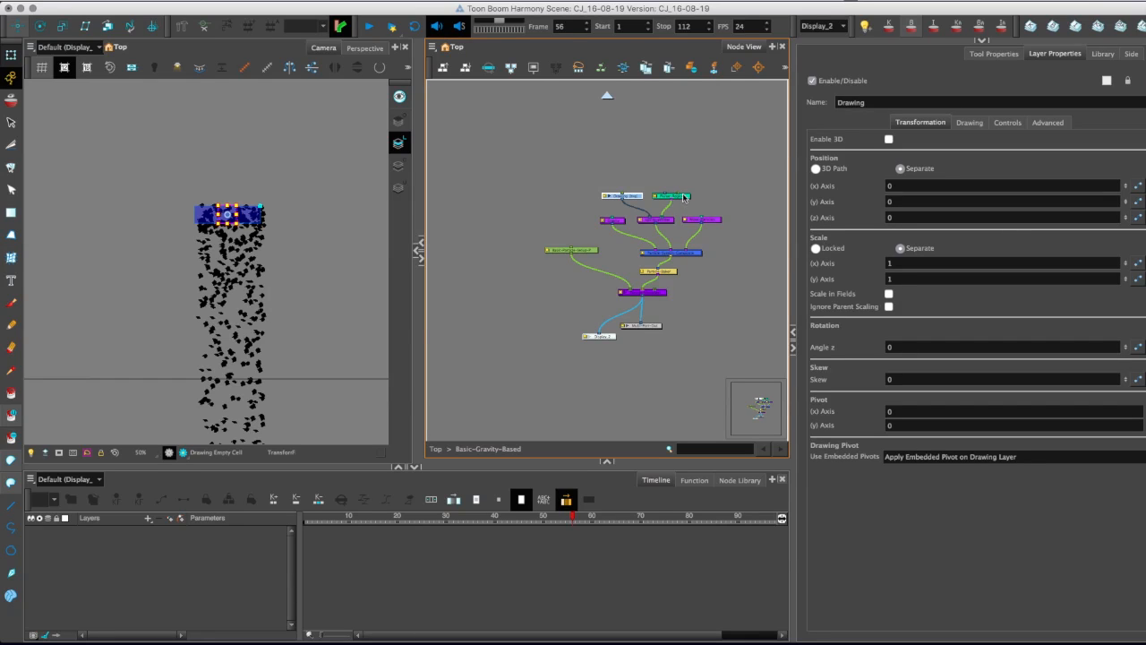
left_click_drag(343, 517, 437, 532)
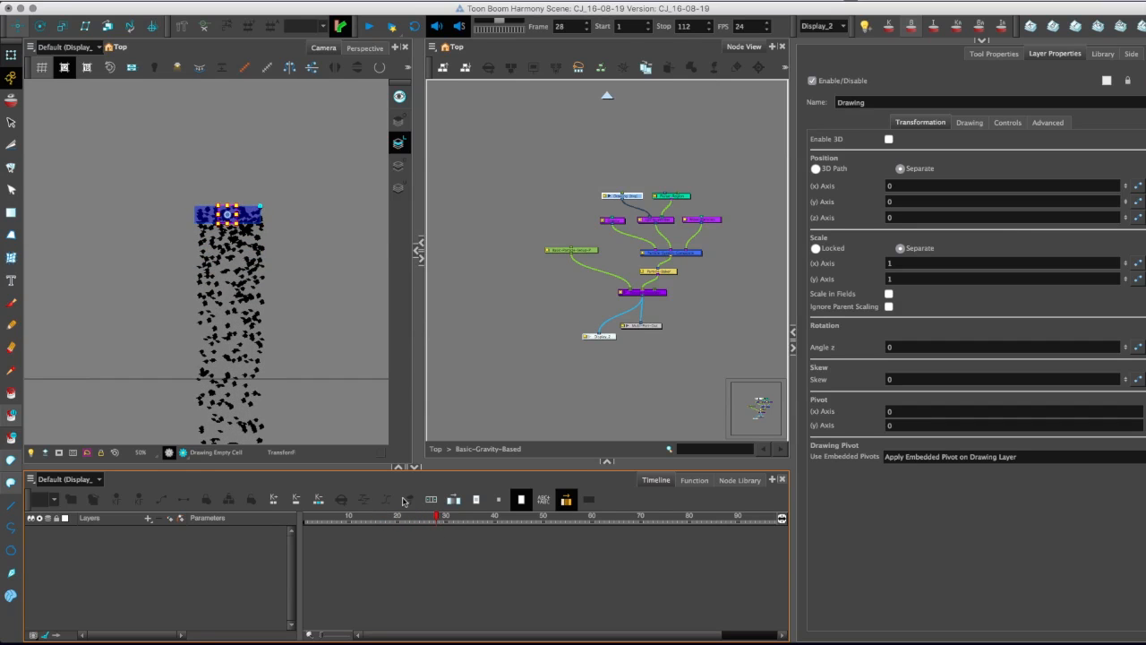
scroll(136, 373, "up", 4)
scroll(131, 336, "down", 2)
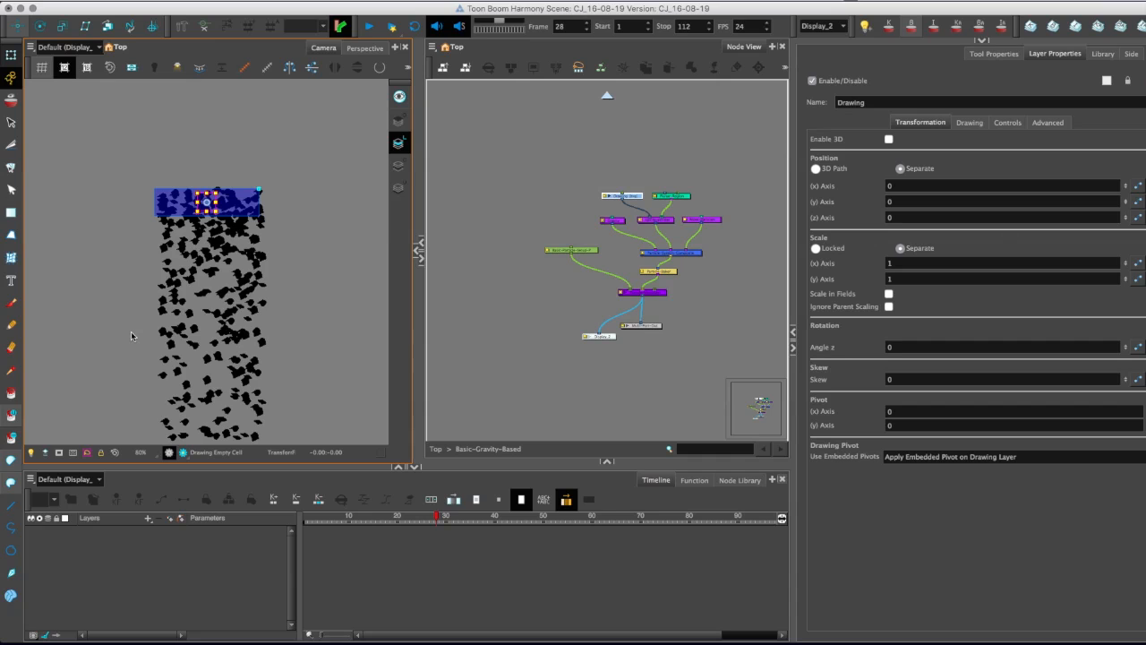
Return to the top-level network and connect the Basic-Gravity-Based group's output to the character scene's main composite.
left_click(608, 95)
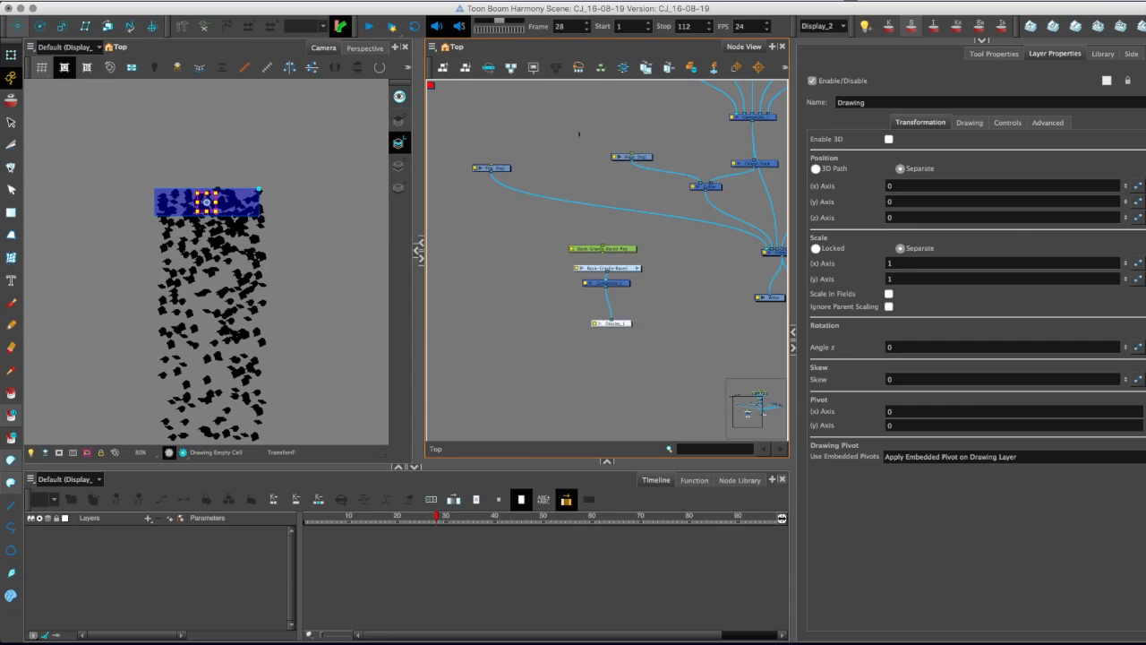
scroll(542, 184, "up", 1)
scroll(576, 212, "down", 3)
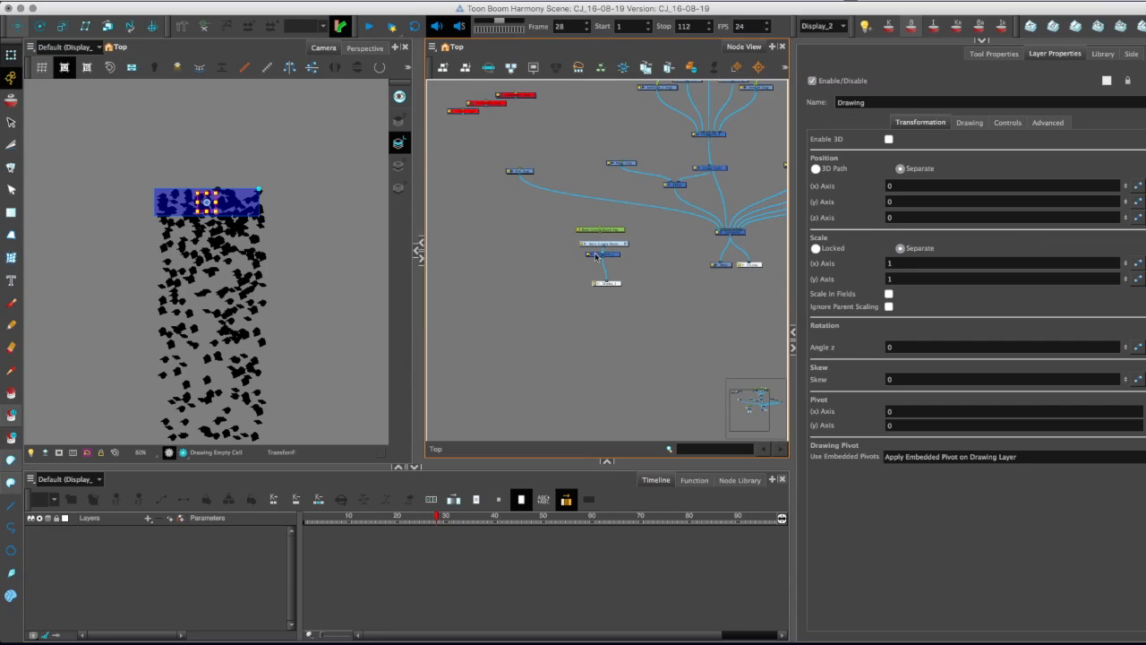
left_click_drag(609, 256, 722, 221)
Switch the active display to Display and frame the character together with the particles in the camera view.
left_click(826, 28)
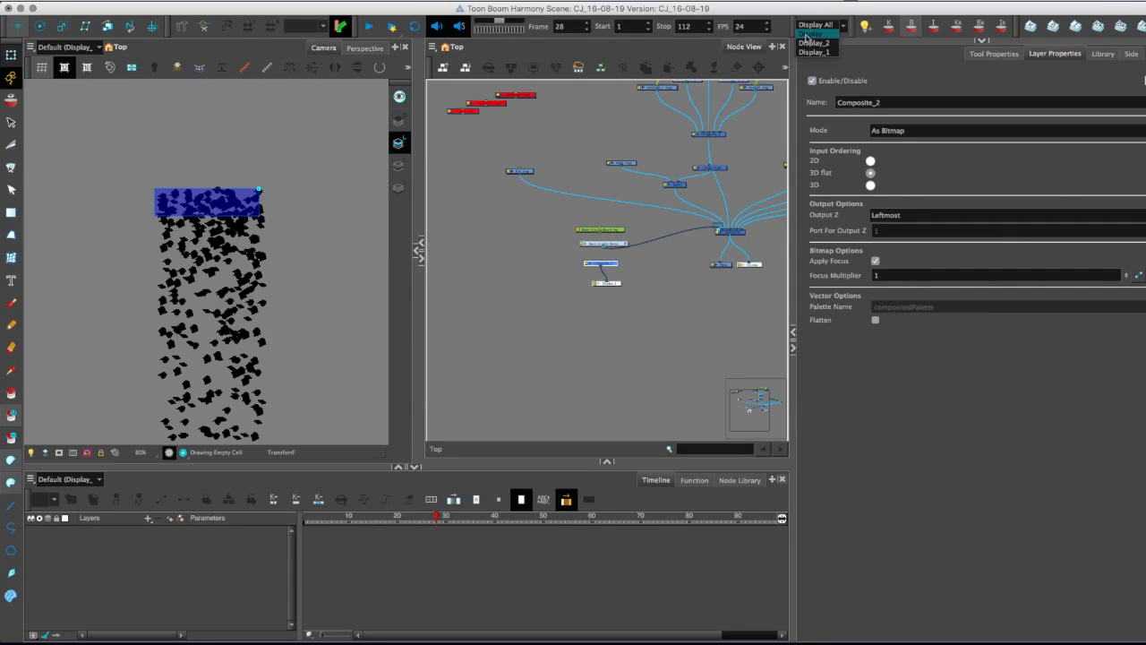
left_click(809, 38)
left_click(811, 27)
left_click(813, 40)
scroll(133, 379, "down", 4)
left_click_drag(152, 374, 162, 369)
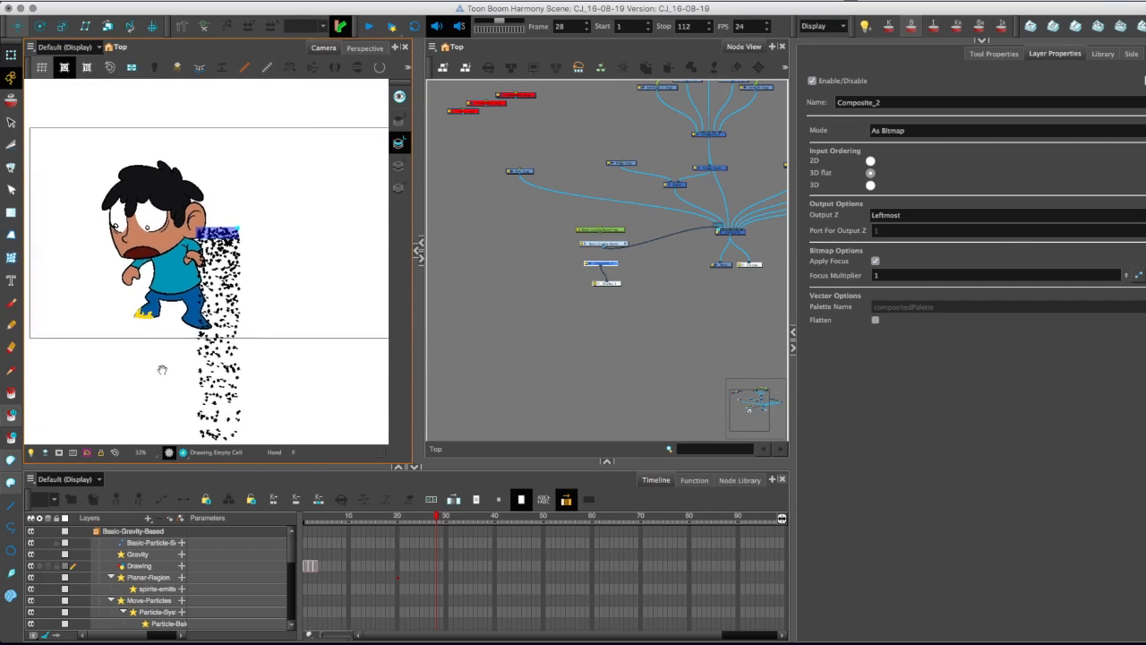
scroll(162, 369, "up", 2)
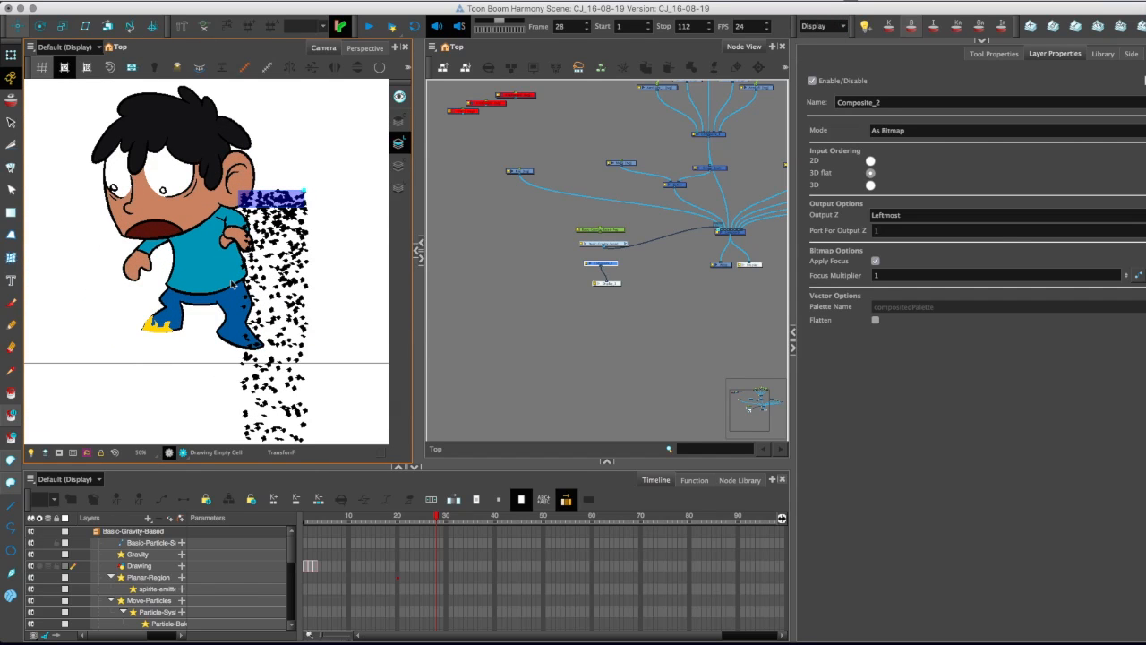
Open the Basic-Gravity-Based group, add a peg and connect it above the Planar-Region.
double_click(618, 245)
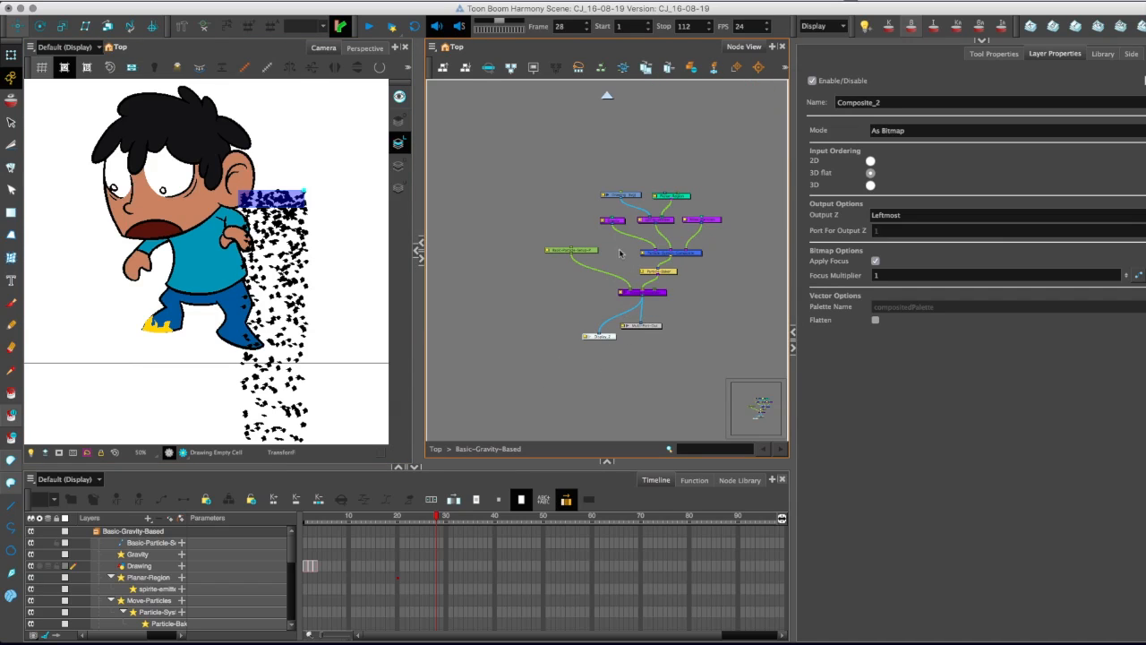
left_click(662, 180)
key("ctrl+p")
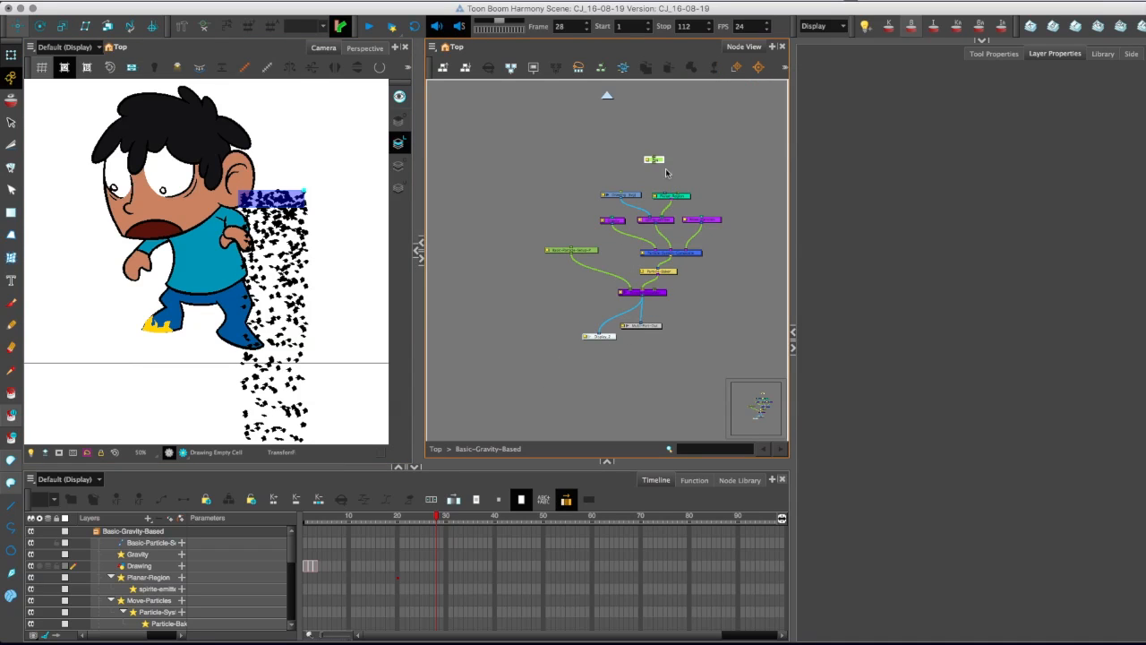
left_click_drag(659, 166, 678, 194)
Widen the Planar-Region at frame 28 and move its peg so the strip lies below the character's feet.
left_click_drag(188, 304, 207, 317)
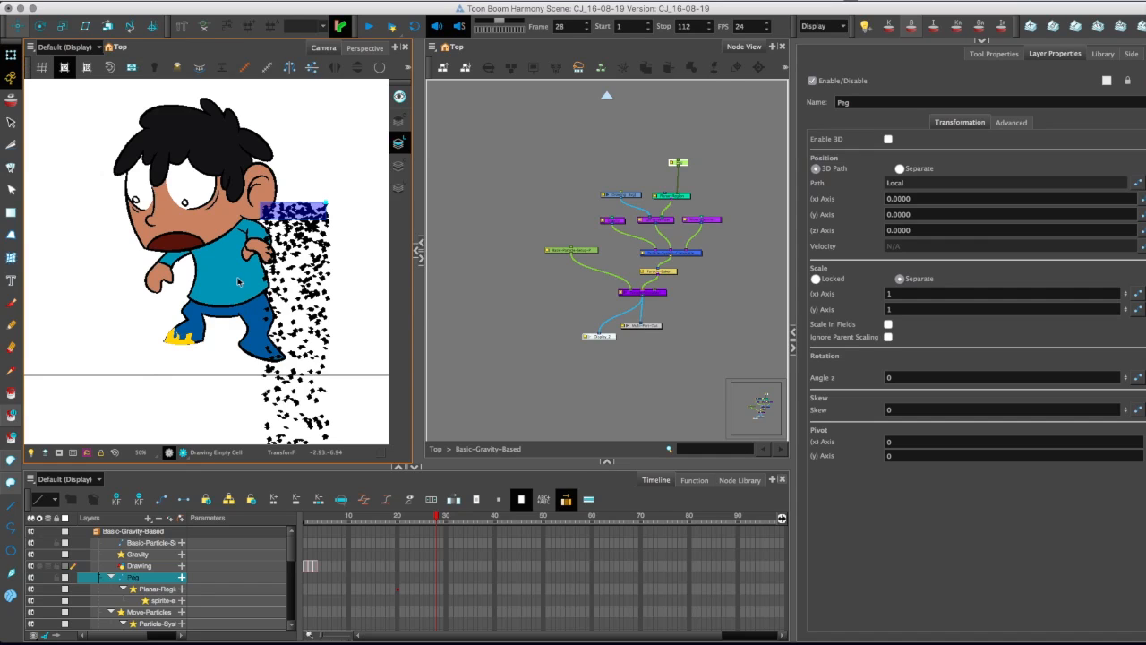
left_click(307, 211)
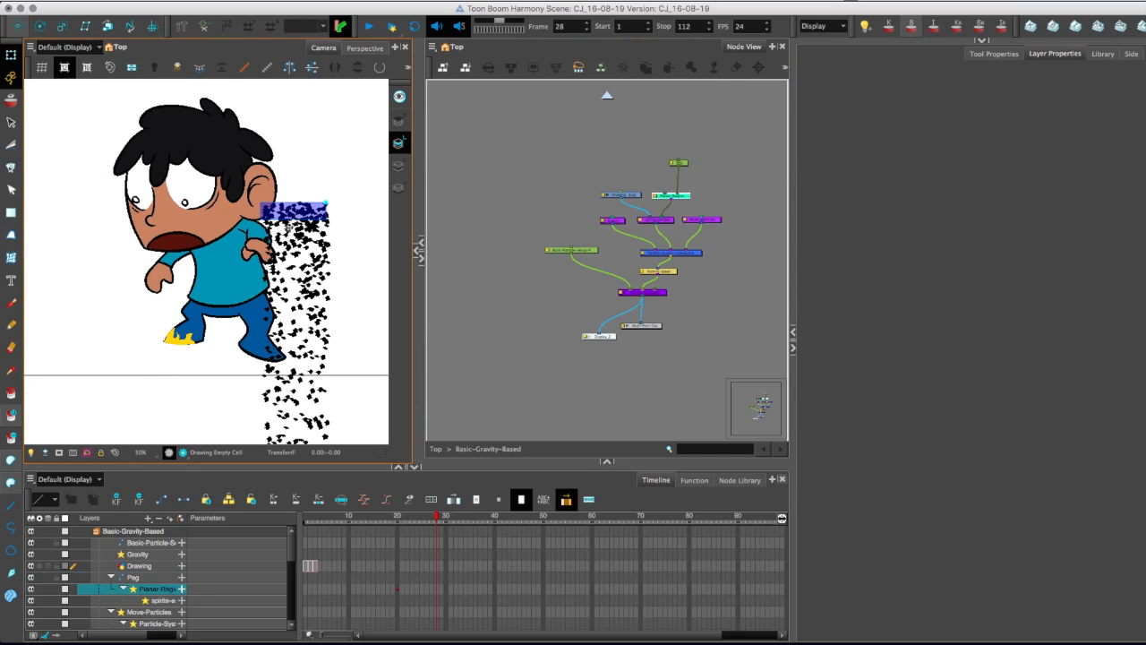
left_click_drag(326, 204, 356, 199)
left_click(685, 163)
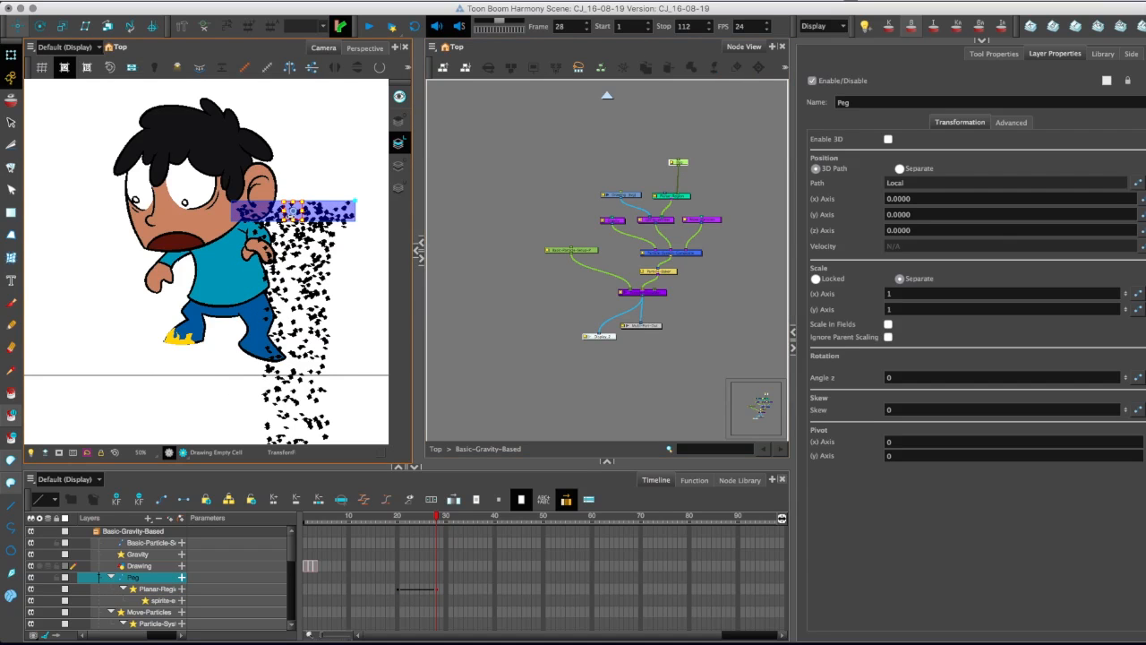
left_click_drag(294, 211, 220, 382)
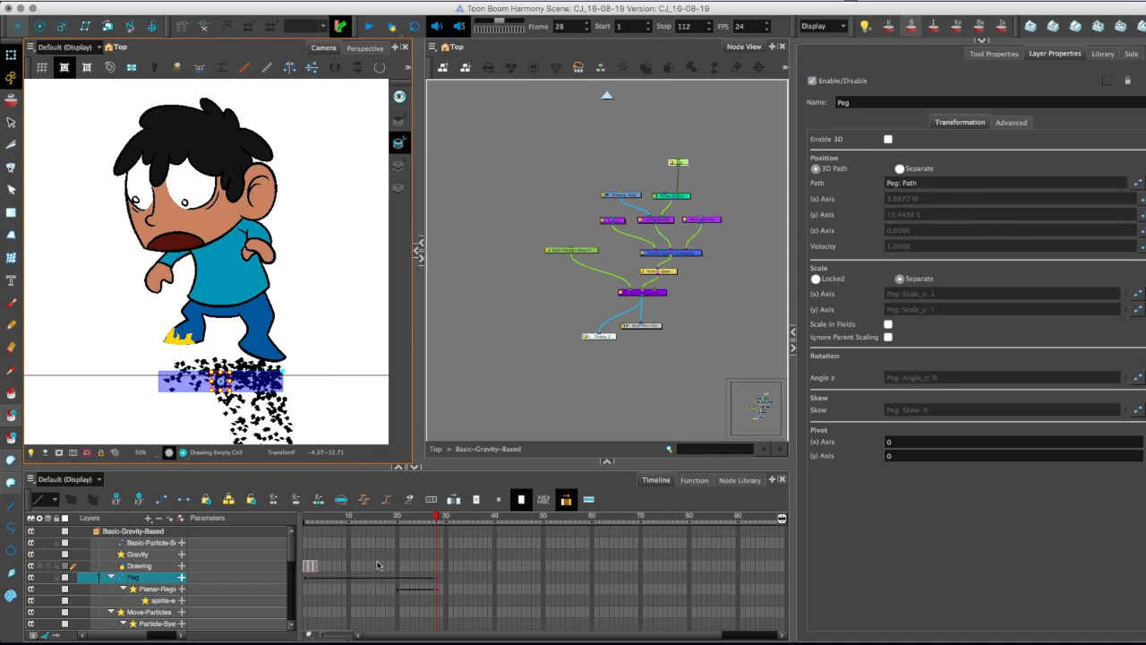
Discard the peg's starting-position keyframe and move its below-the-feet keyframe to frame 44.
left_click_drag(437, 580, 305, 582)
left_click(305, 580)
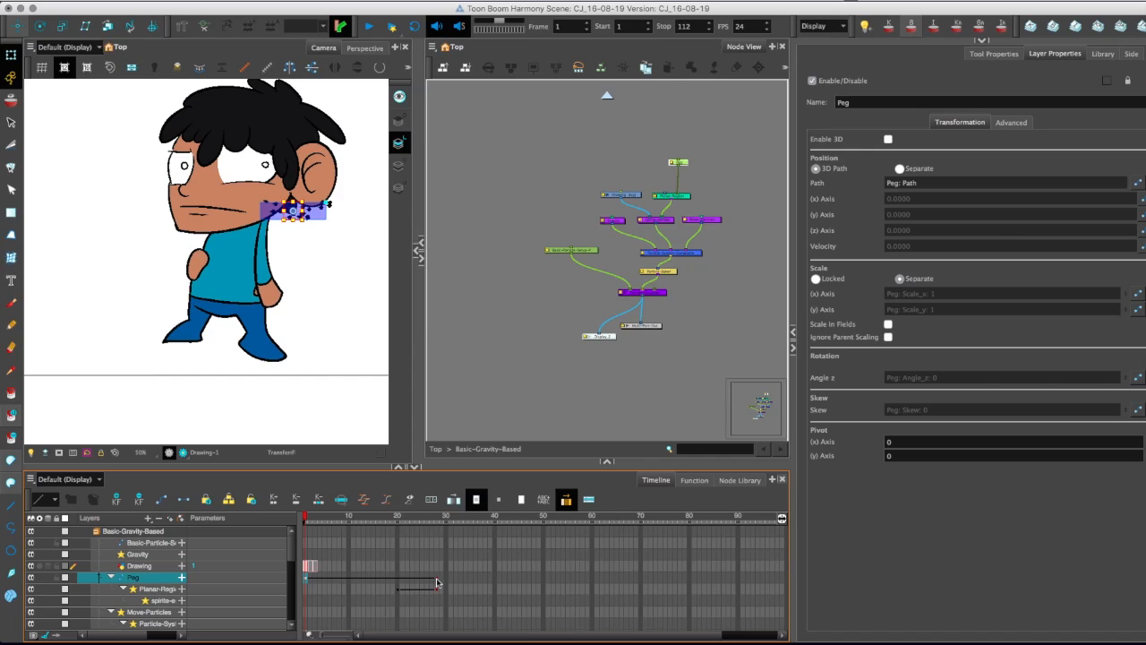
left_click_drag(436, 584, 353, 584)
left_click(305, 583)
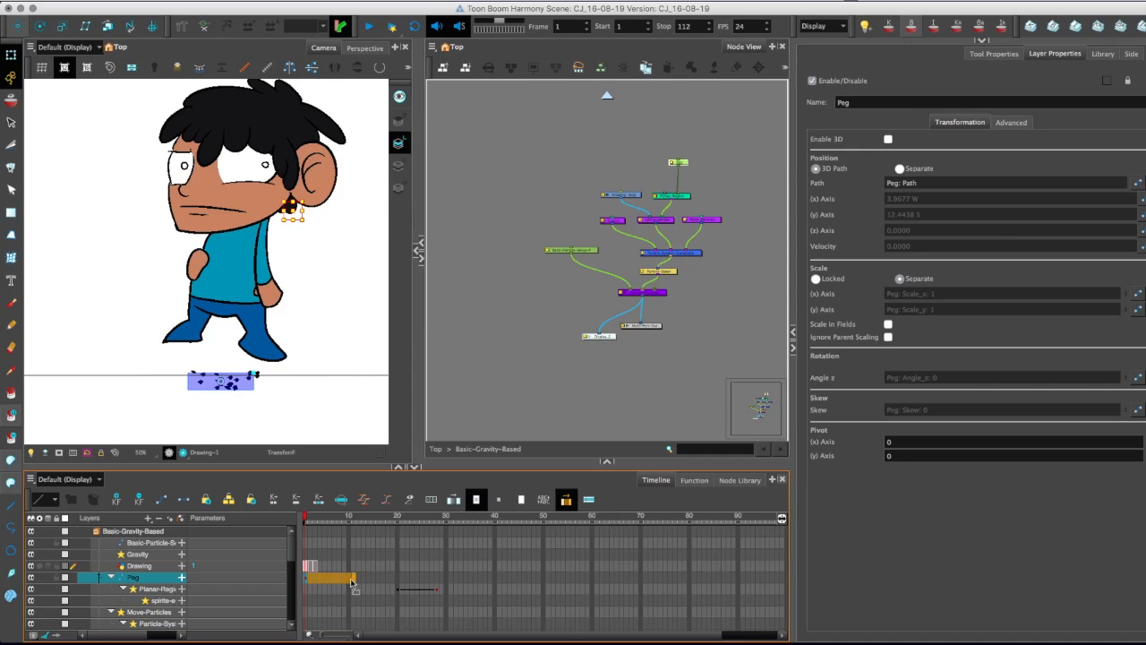
left_click(353, 584)
left_click_drag(356, 517, 515, 560)
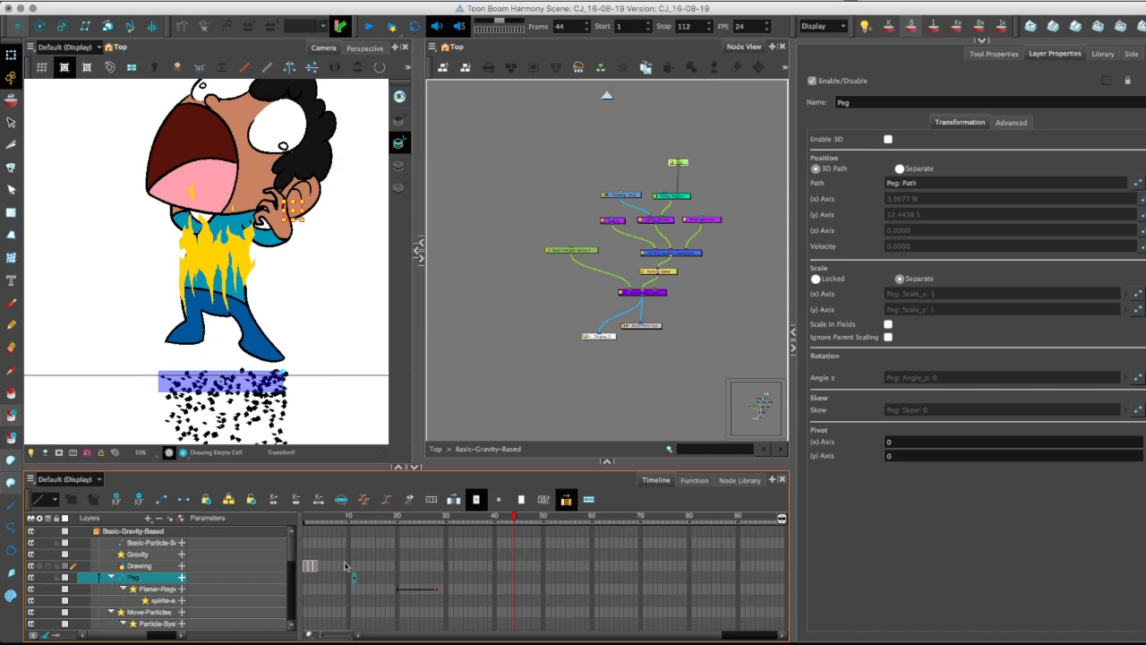
left_click_drag(355, 581, 515, 579)
Add a peg keyframe at frame 67 and raise the particle strip above the character's head using the Translate tool.
left_click_drag(514, 516, 625, 543)
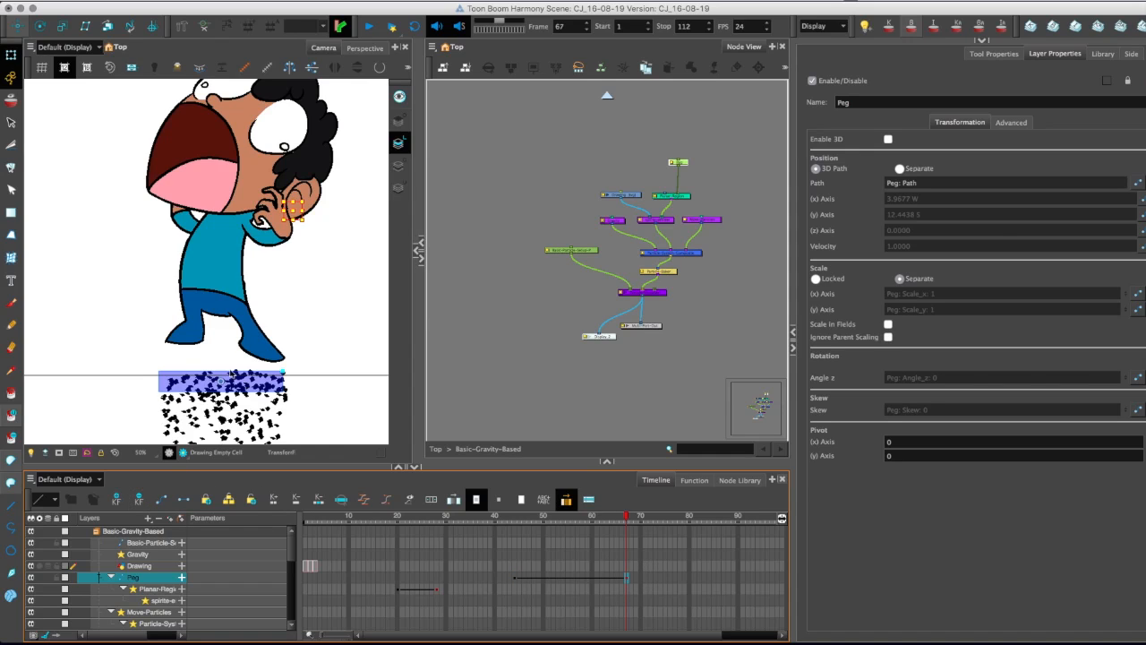
left_click(212, 384)
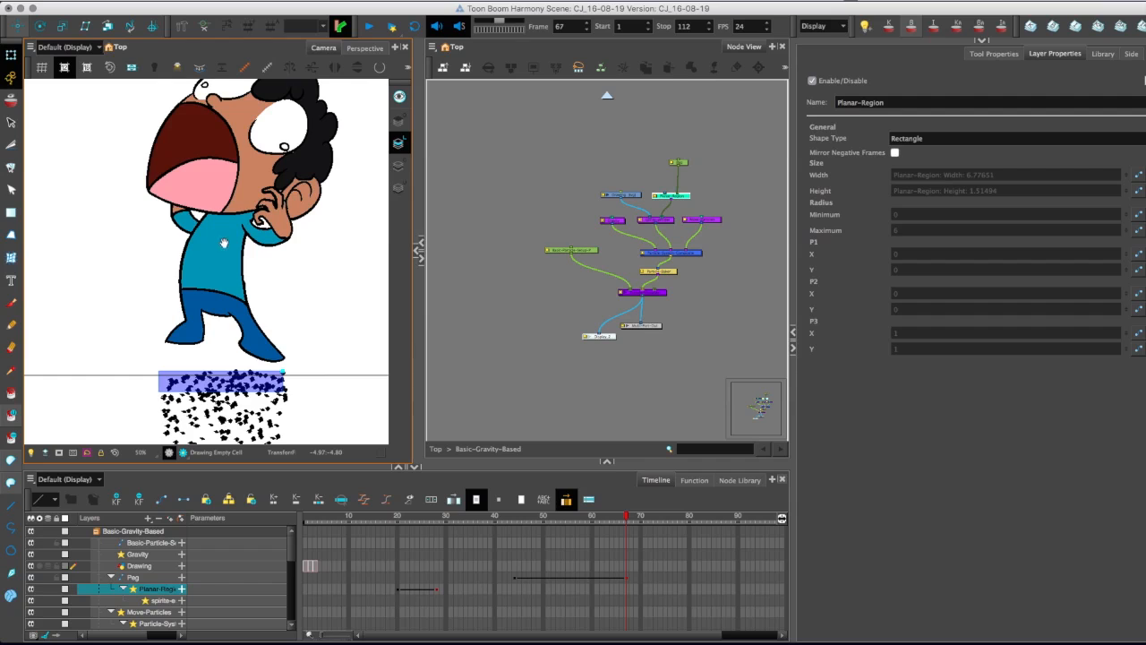
left_click_drag(224, 243, 200, 291)
key("1")
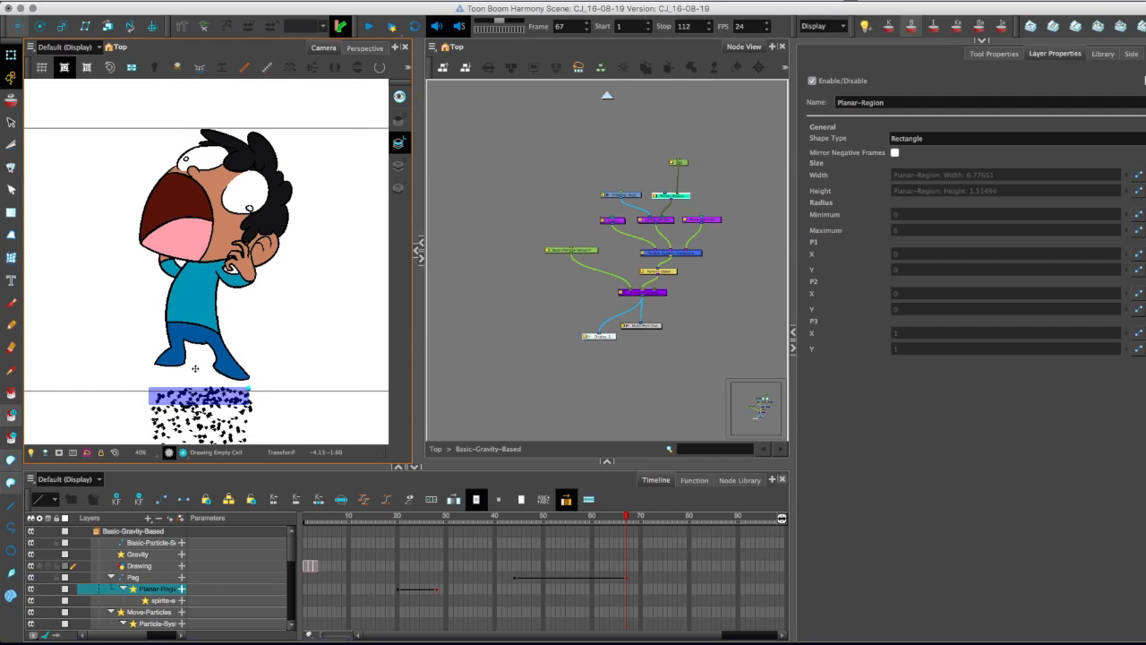
left_click(685, 163)
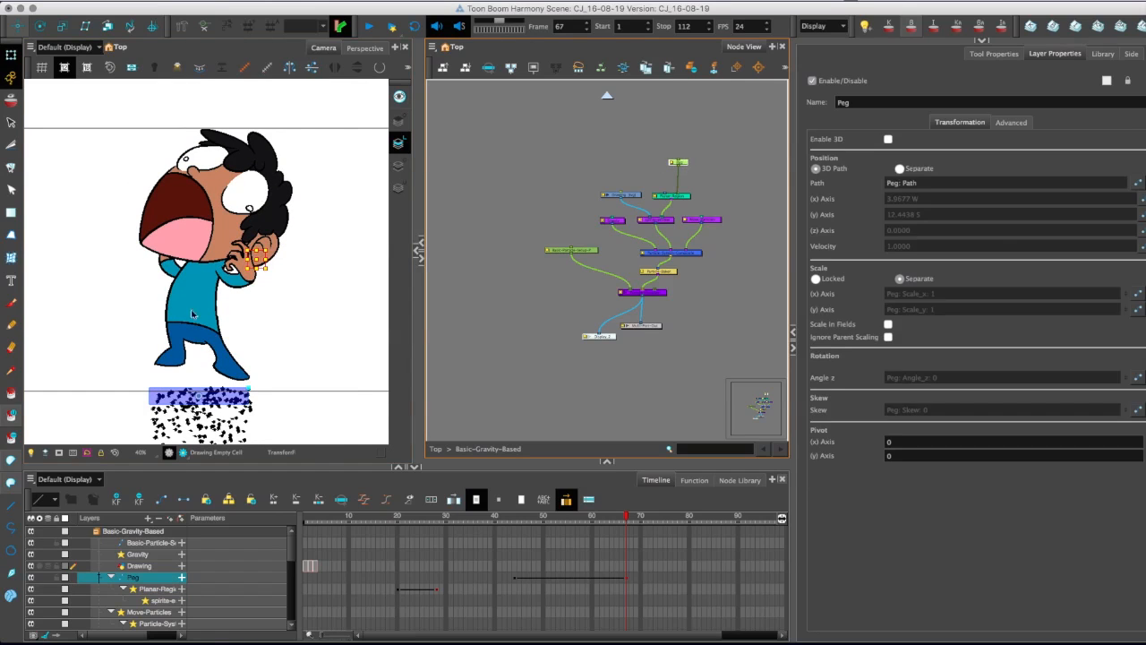
left_click(18, 26)
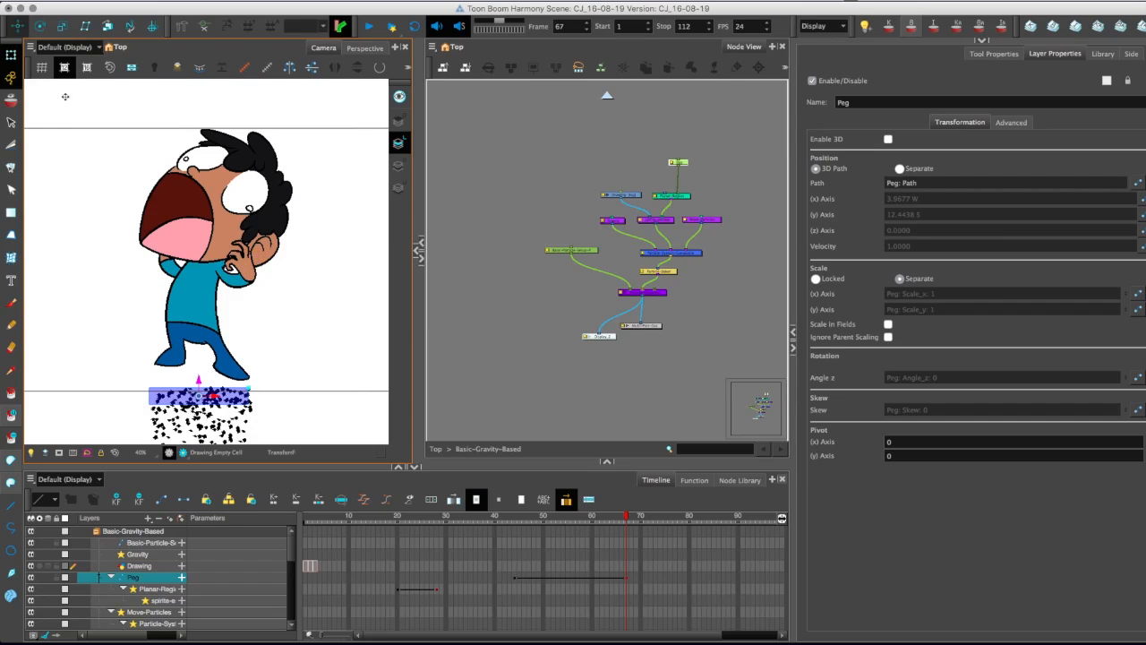
left_click_drag(95, 320, 93, 91)
left_click_drag(89, 217, 98, 167)
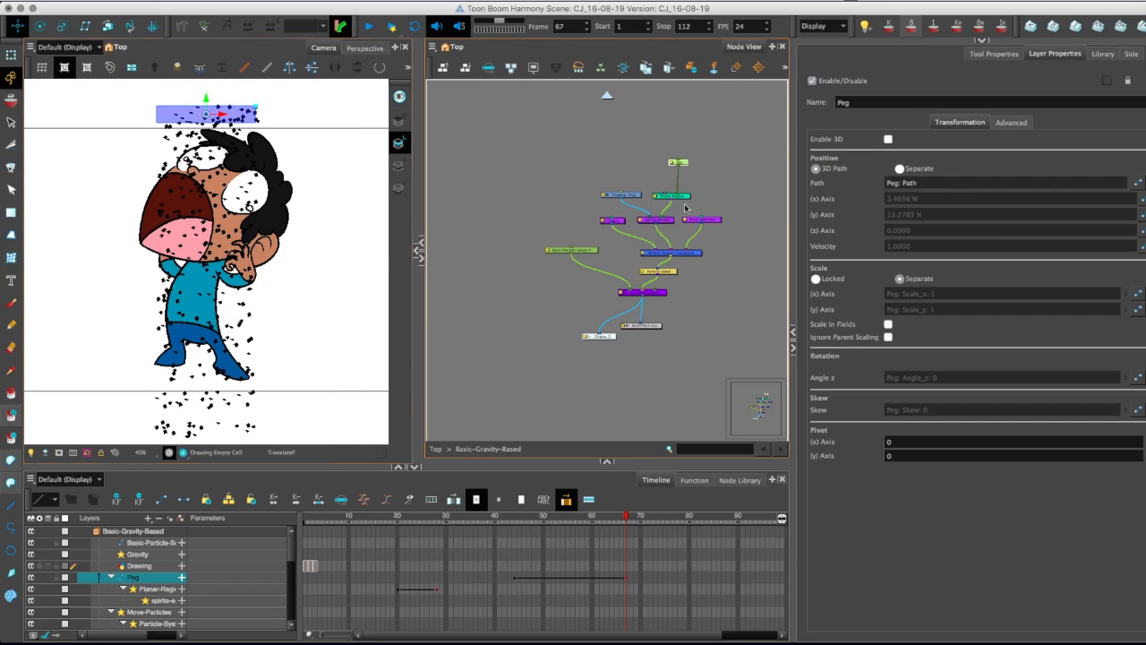
Widen the Planar-Region to about 14.7 and shift its keyframe to frame 44, replacing its earlier width keyframes.
left_click(242, 101)
left_click_drag(262, 106, 315, 106)
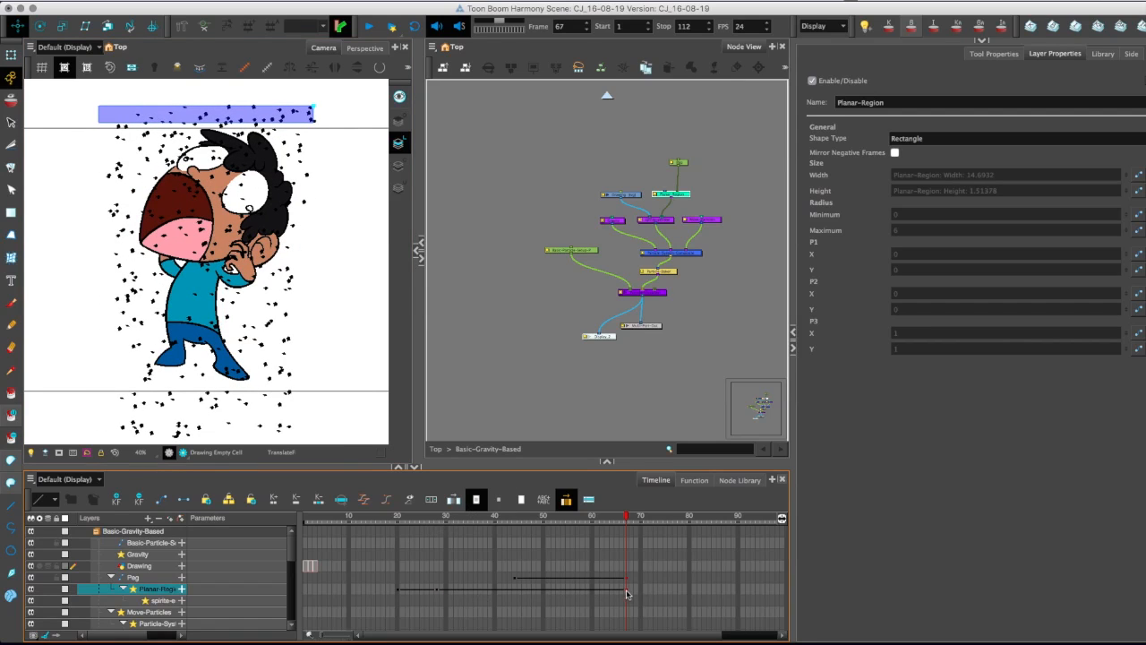
left_click_drag(628, 594, 398, 592)
key("Return")
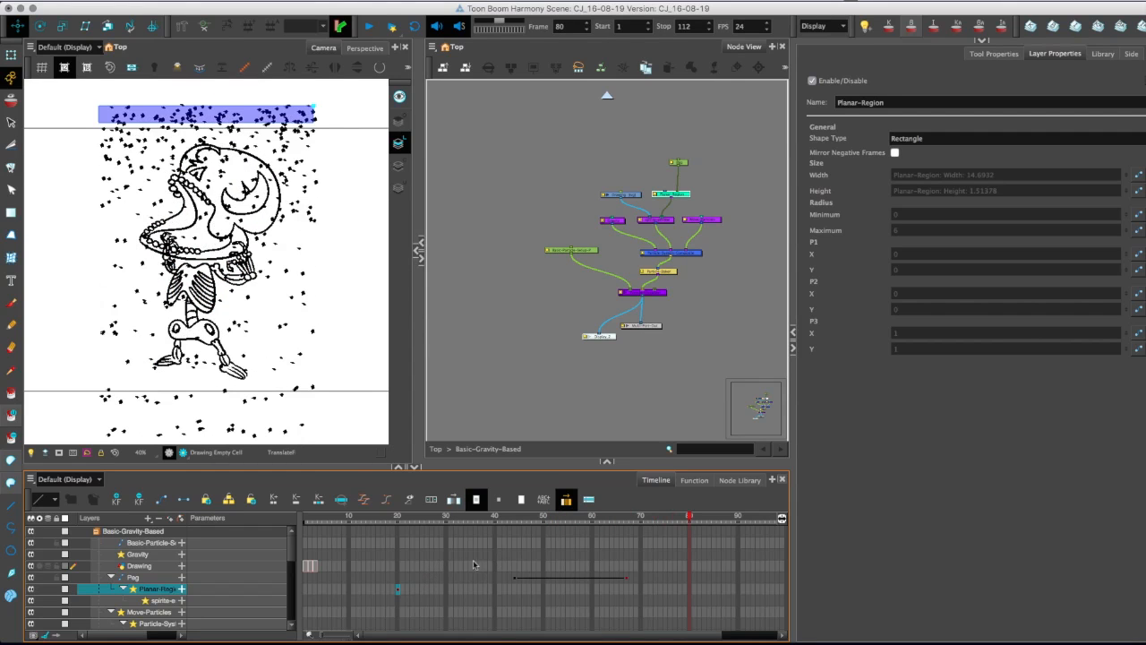
left_click_drag(398, 590, 509, 596)
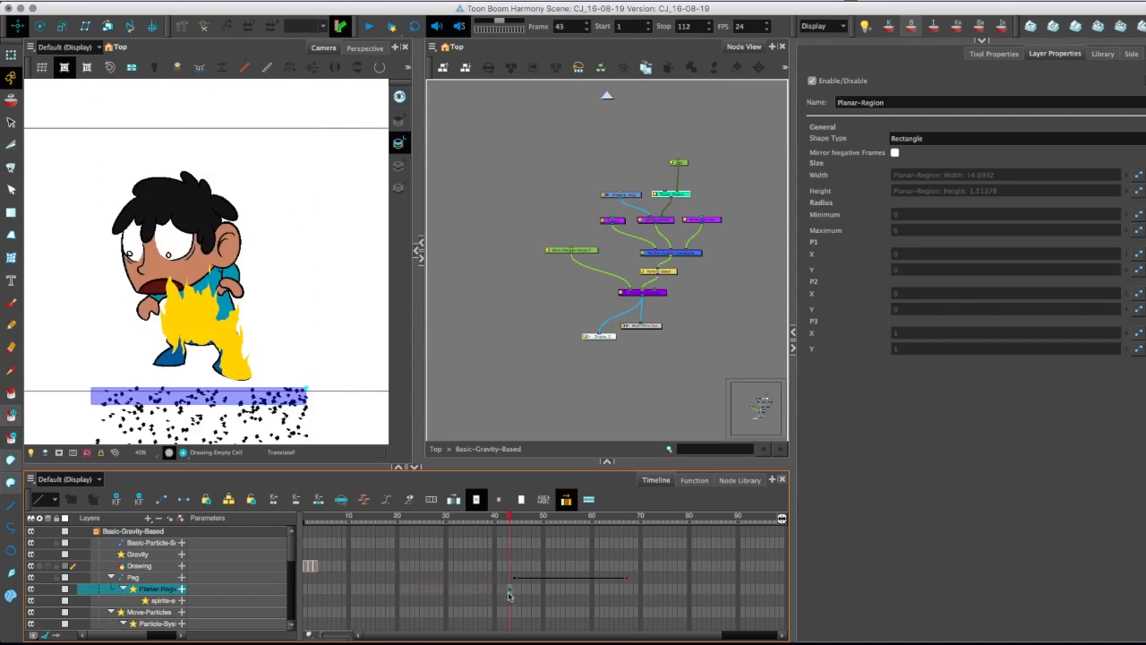
Check the rising particle strip against the flames around frames 55 and 52.
left_click_drag(512, 521, 562, 578)
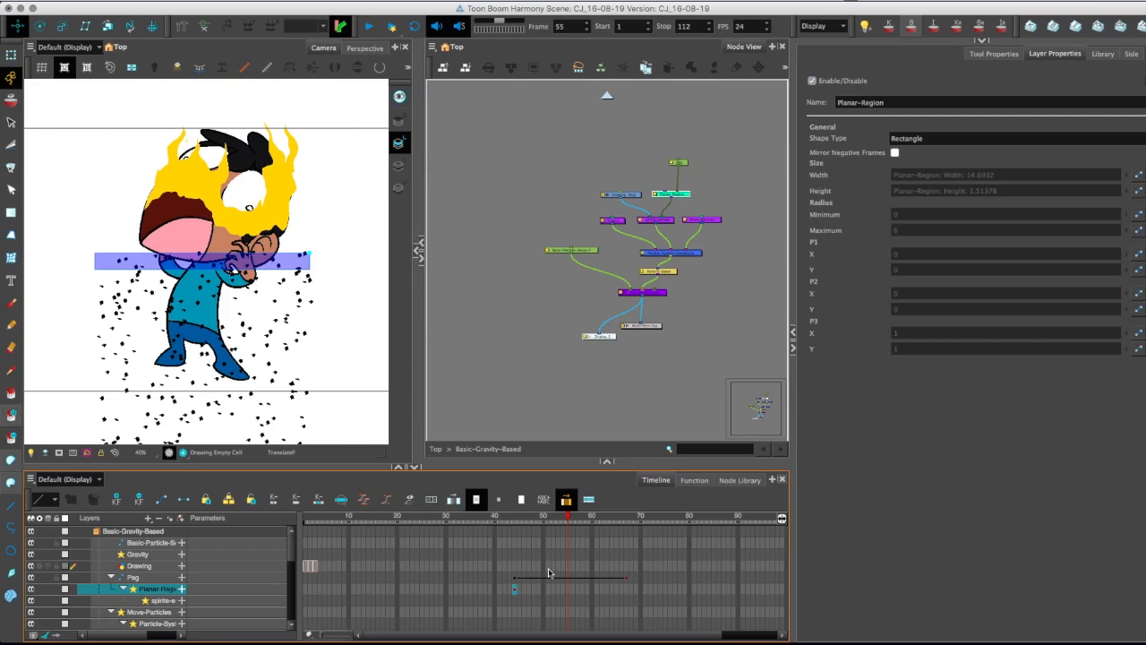
left_click_drag(562, 577, 552, 578)
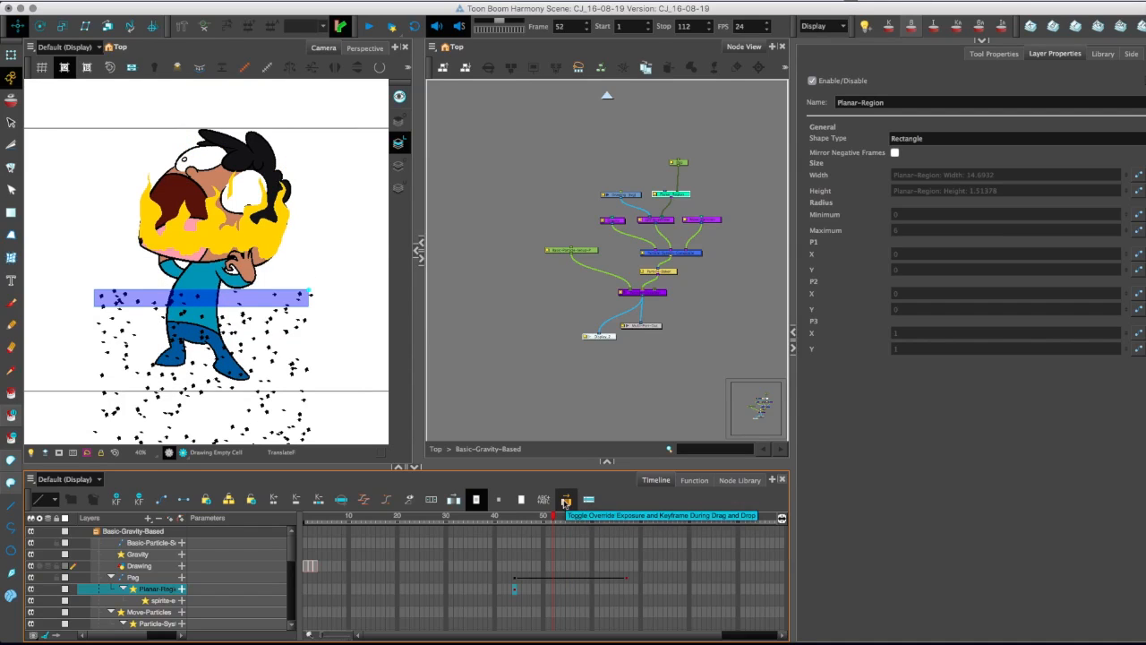
left_click(564, 501)
Return to the top-level network and delete the unused Basic-Gravity-Based peg, the extra composite and its display node.
left_click(607, 94)
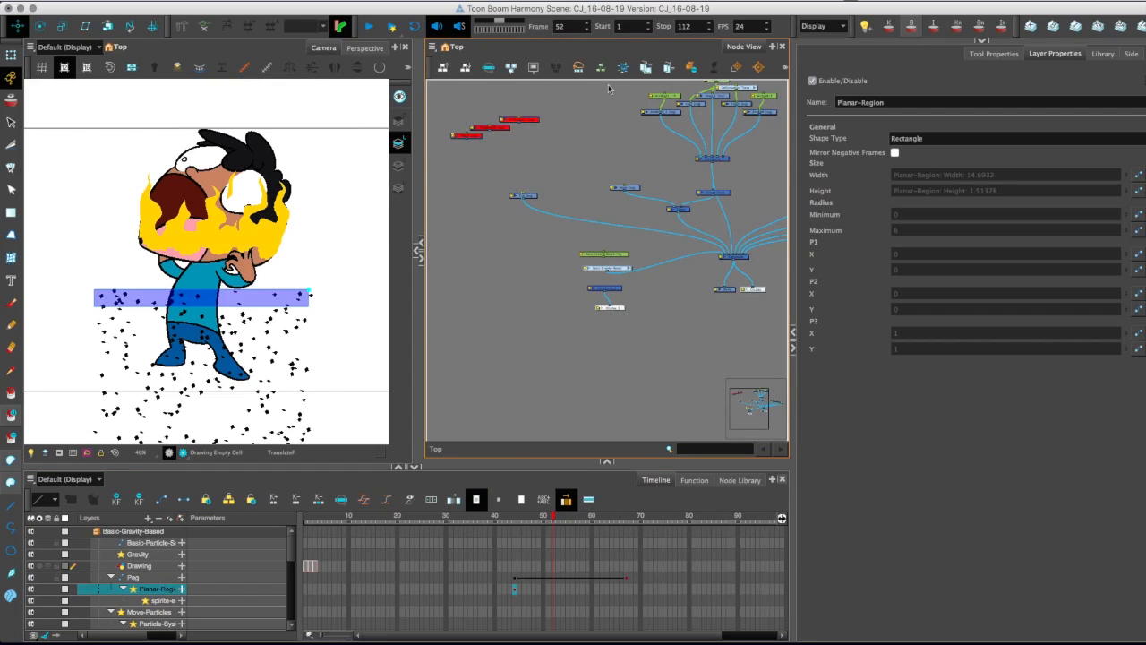
scroll(542, 261, "up", 5)
left_click_drag(657, 229, 548, 257)
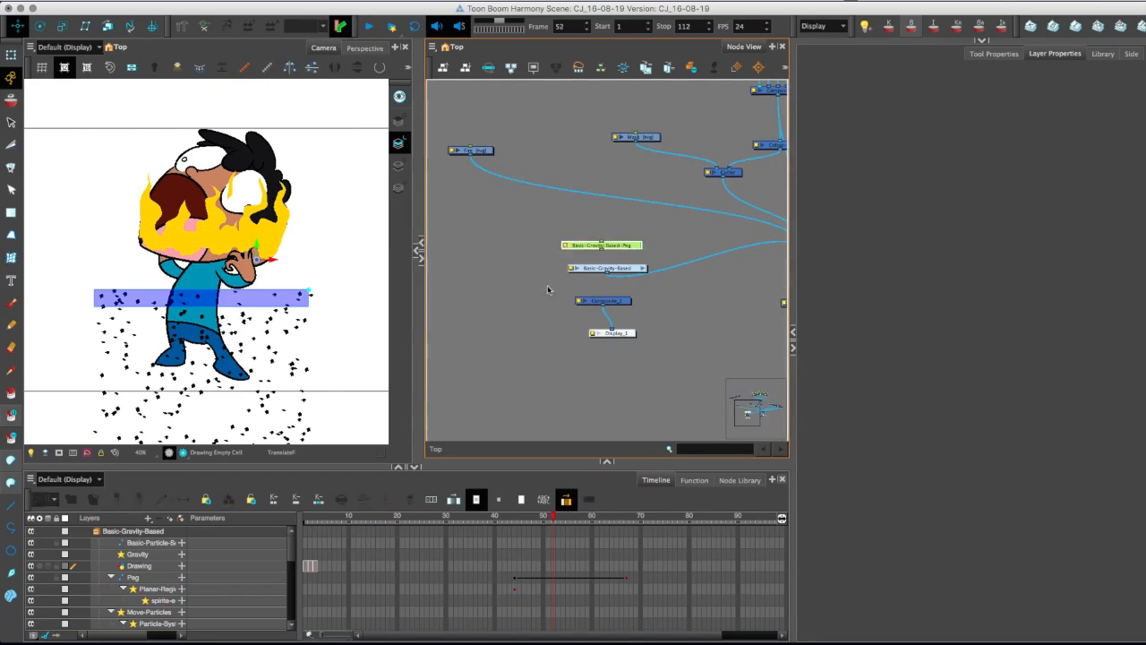
key("Delete")
left_click_drag(652, 349, 537, 293)
key("Delete")
Move the Basic-Gravity-Based group clear of the other nodes and ungroup it.
left_click_drag(626, 269, 671, 284)
scroll(514, 278, "down", 4)
key("1")
left_click_drag(753, 293, 574, 211)
key("2")
right_click(548, 192)
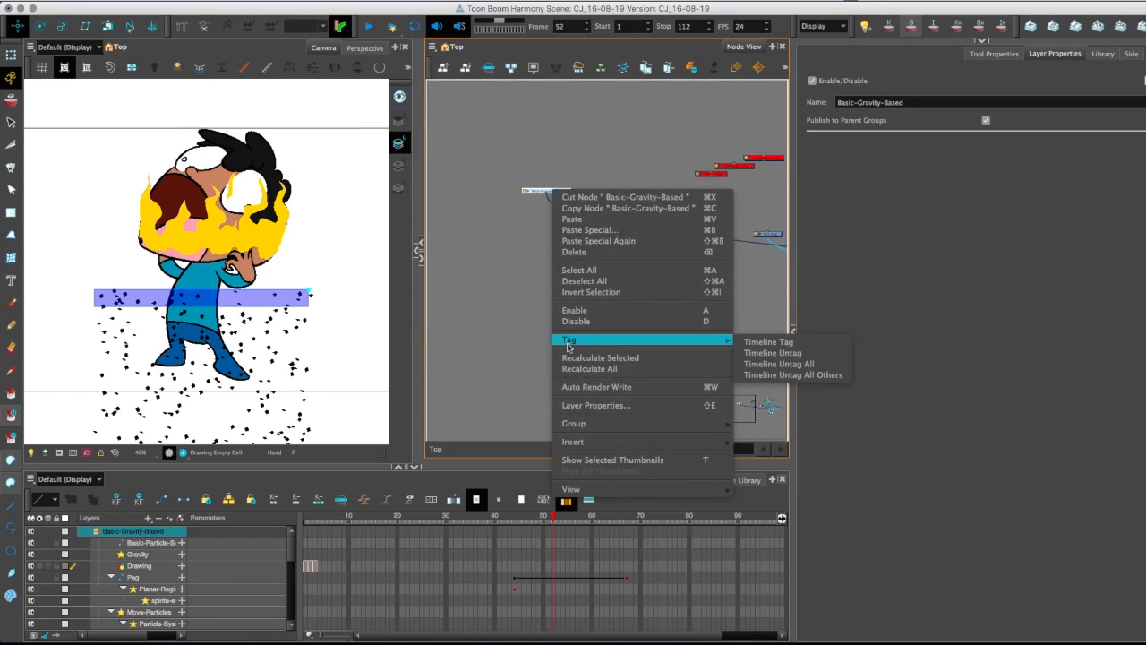
mouse_move(584, 425)
left_click(761, 448)
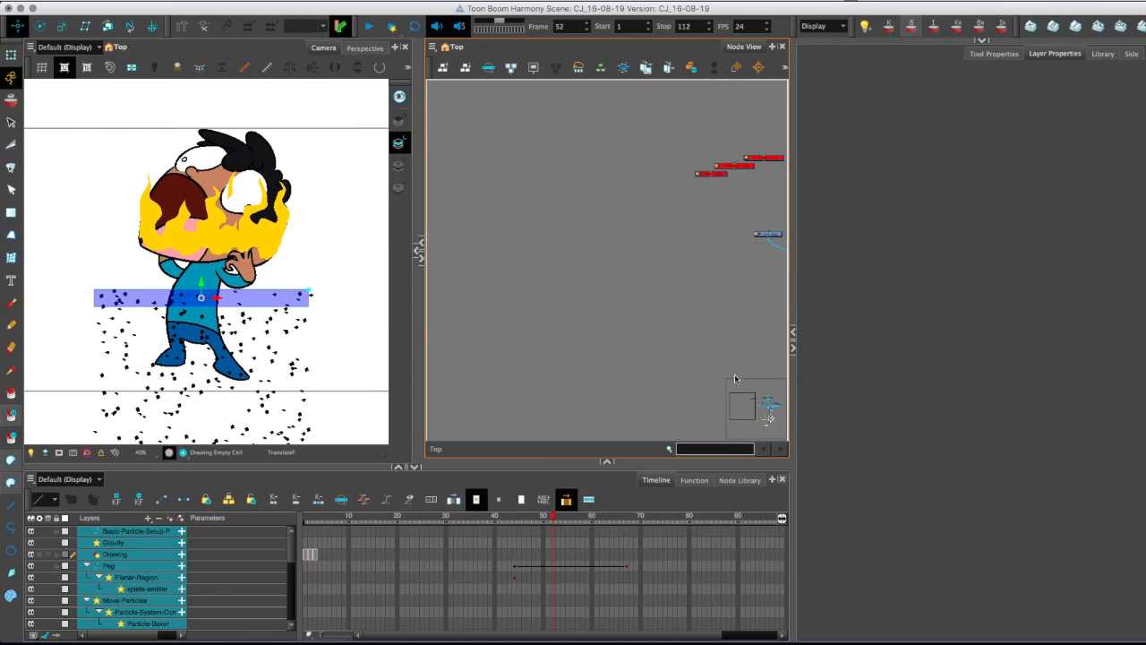
Place the ungrouped particle nodes in the empty area above the red nodes.
left_click_drag(662, 288, 456, 222)
left_click_drag(636, 287, 534, 199)
left_click_drag(534, 199, 632, 172)
key("2")
key("2")
key("2")
key("2")
key("2")
left_click(584, 260)
left_click_drag(590, 261, 565, 286)
key("1")
key("1")
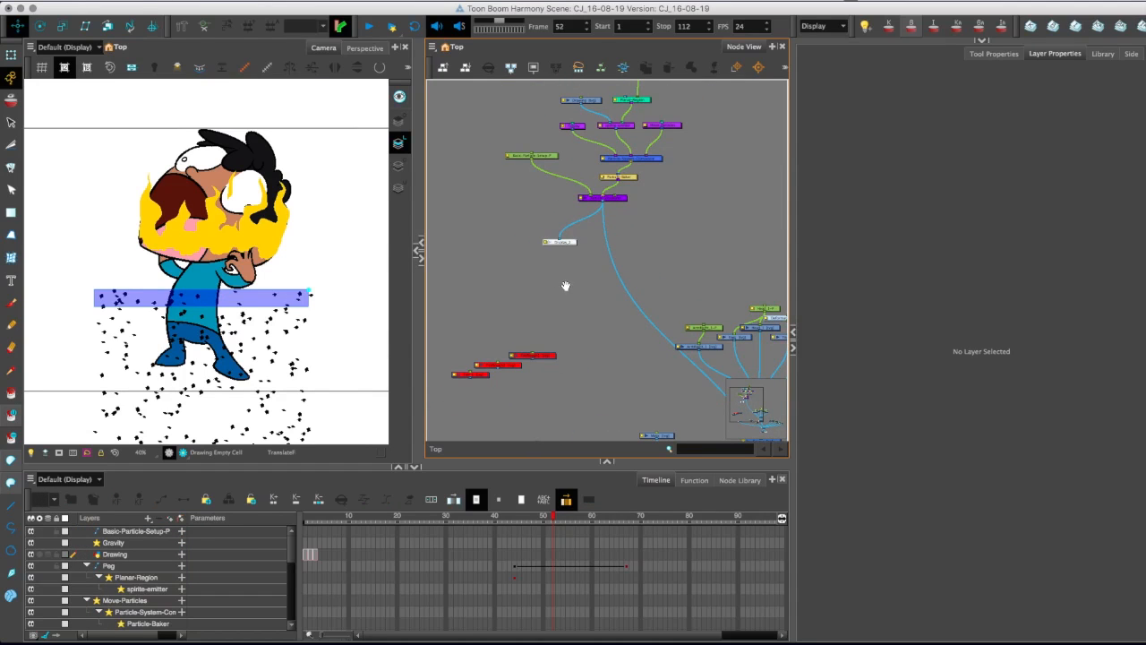
Show the Planar-Region's properties in the ungrouped particle network.
key("2")
key("2")
left_click(580, 150)
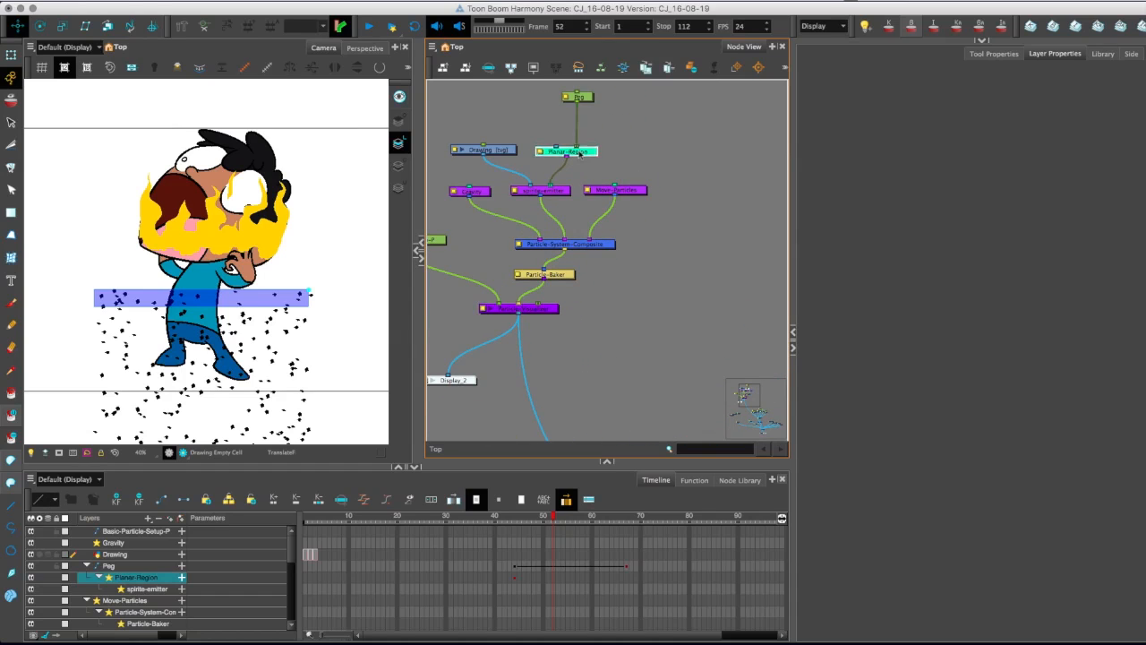
key("1")
key("1")
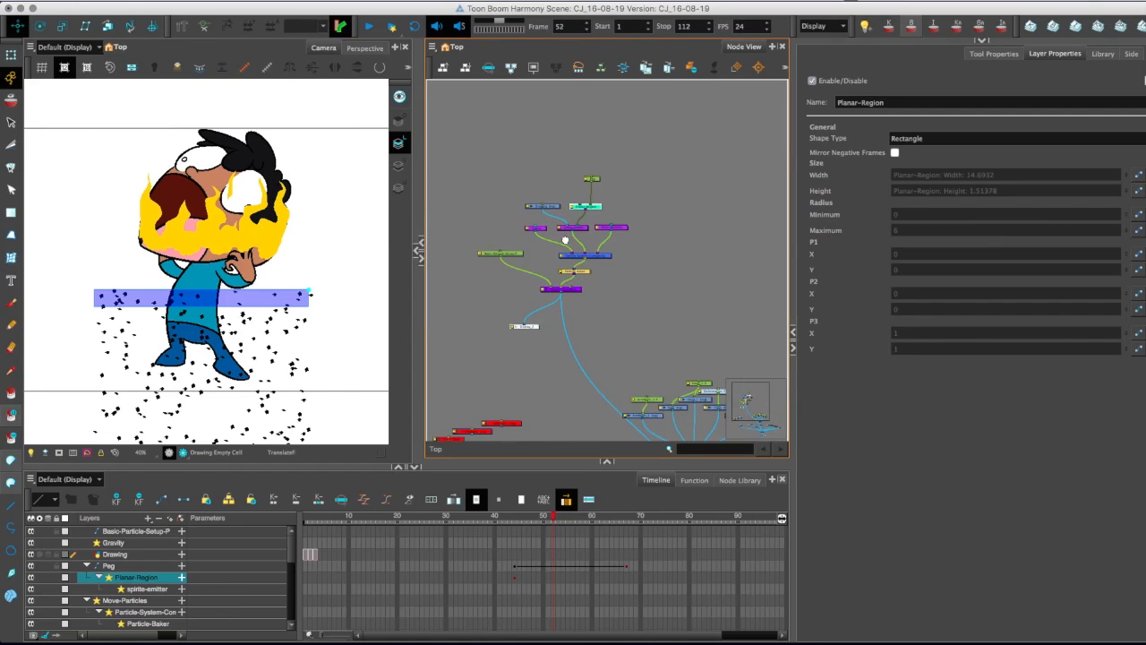
Try to link the Planar-Region node to the composite of the character's layers.
left_click_drag(625, 174, 558, 107)
left_click_drag(567, 283, 623, 260)
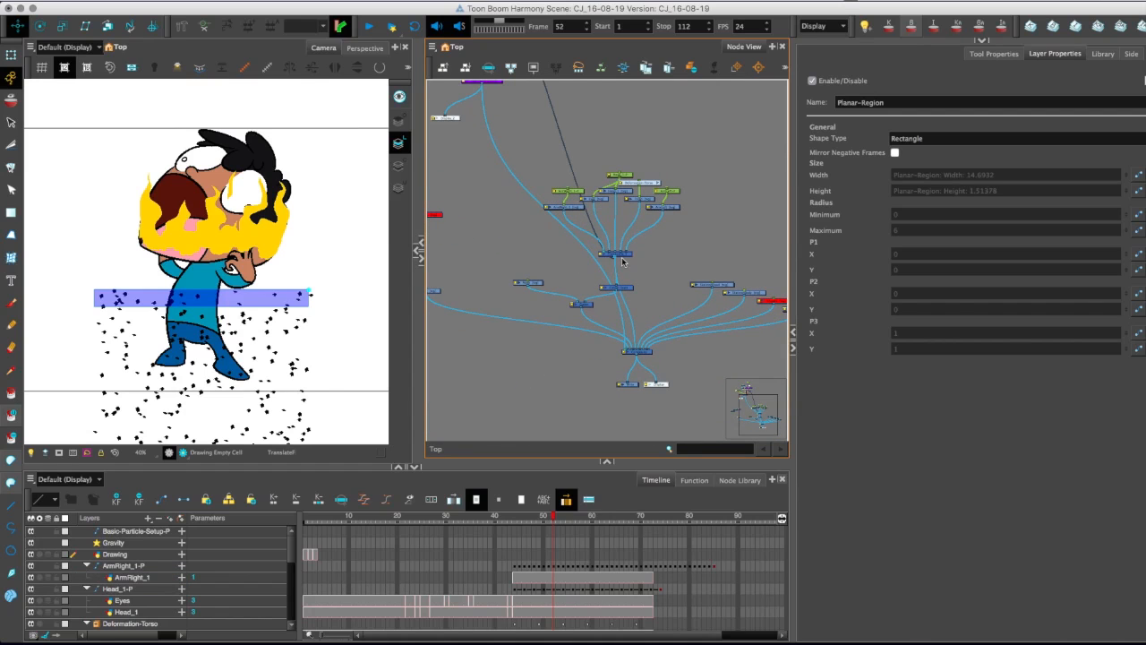
left_click_drag(553, 519, 602, 532)
left_click_drag(528, 193, 583, 355)
key("2")
key("2")
key("2")
left_click_drag(555, 230, 523, 173)
key("1")
key("1")
key("1")
key("super+z")
Try to attach the particle Drawing node to the character's Head_1 node and check the animation around frame 63.
key("2")
key("2")
key("2")
mouse_move(644, 287)
left_mouse_down()
mouse_move(502, 160)
mouse_move(599, 313)
mouse_move(618, 253)
mouse_move(584, 211)
mouse_move(562, 217)
left_mouse_up()
key("1")
key("1")
key("1")
key("2")
key("2")
key("2")
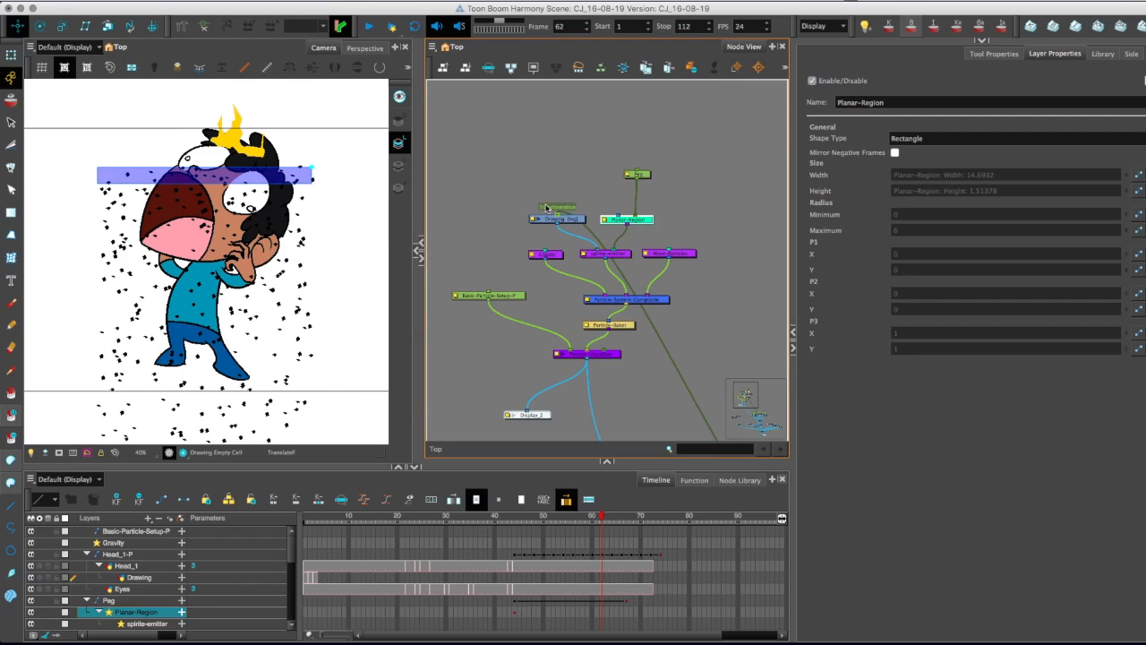
mouse_move(424, 519)
left_mouse_down()
mouse_move(631, 571)
mouse_move(604, 564)
left_mouse_up()
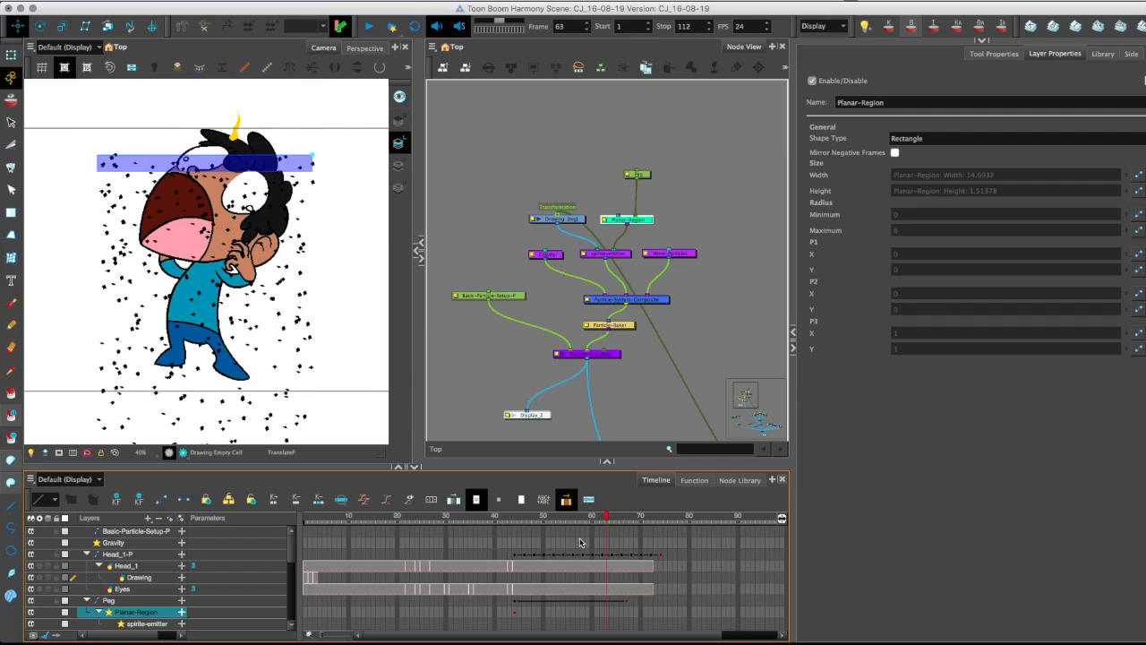
scroll(528, 197, "down", 5)
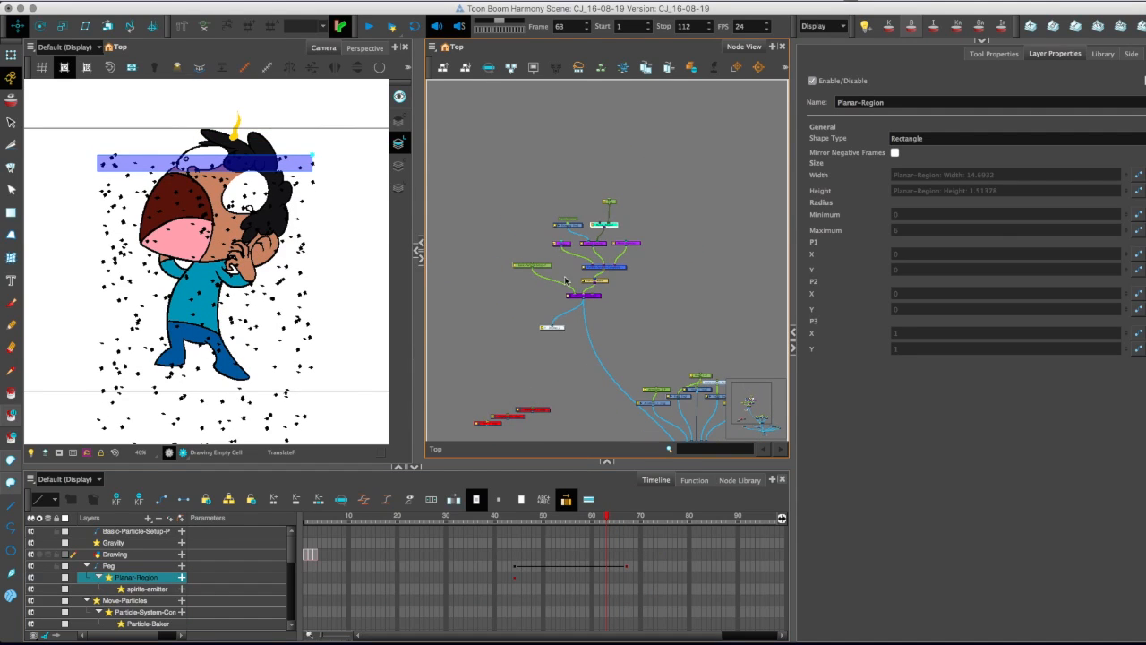
left_click_drag(557, 279, 491, 193)
key("super+z")
key("super+shift+z")
scroll(513, 215, "up", 5)
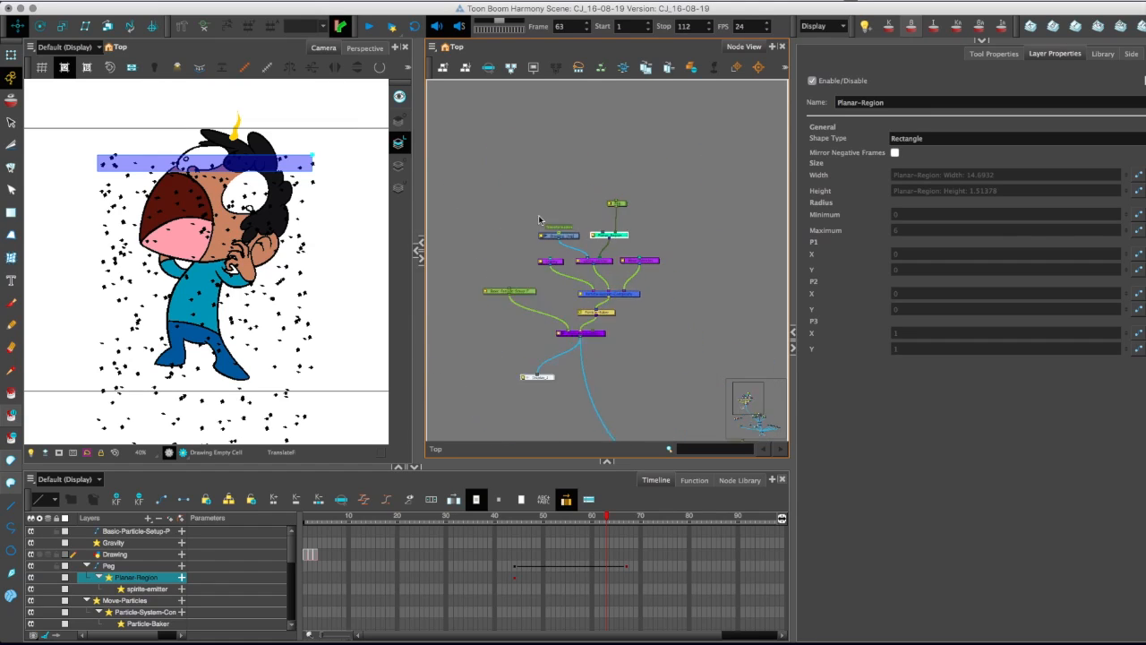
Add a new drawing layer above the particle nodes and connect it to the Planar-Region's image input.
left_click_drag(553, 191, 552, 209)
left_click(524, 164)
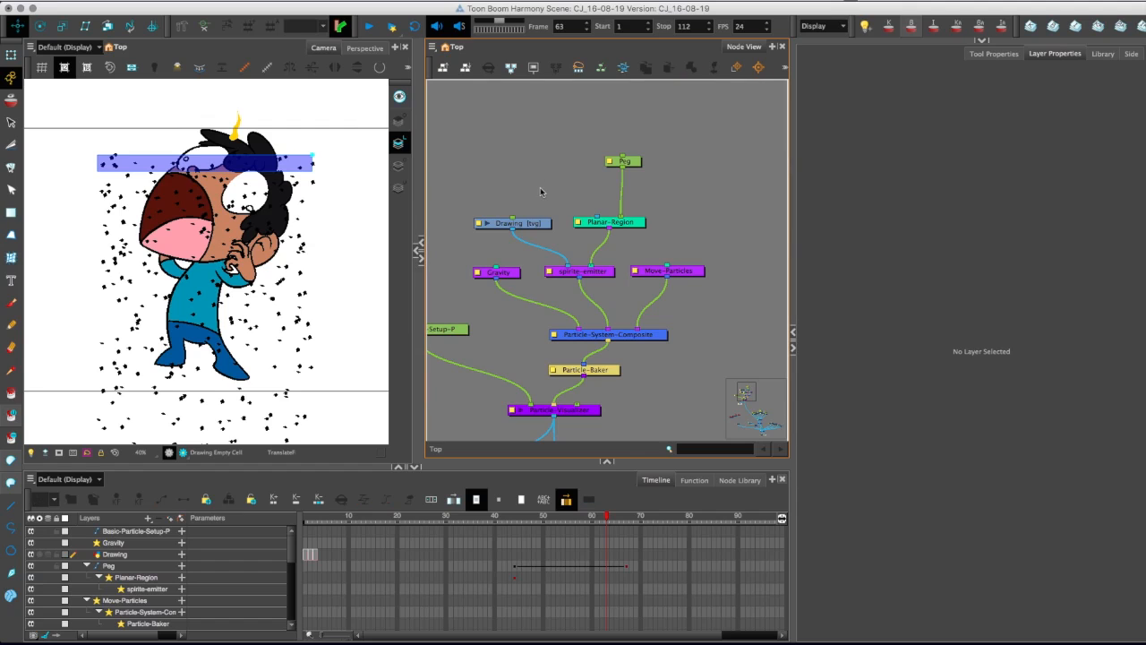
key("super+r")
left_click(627, 375)
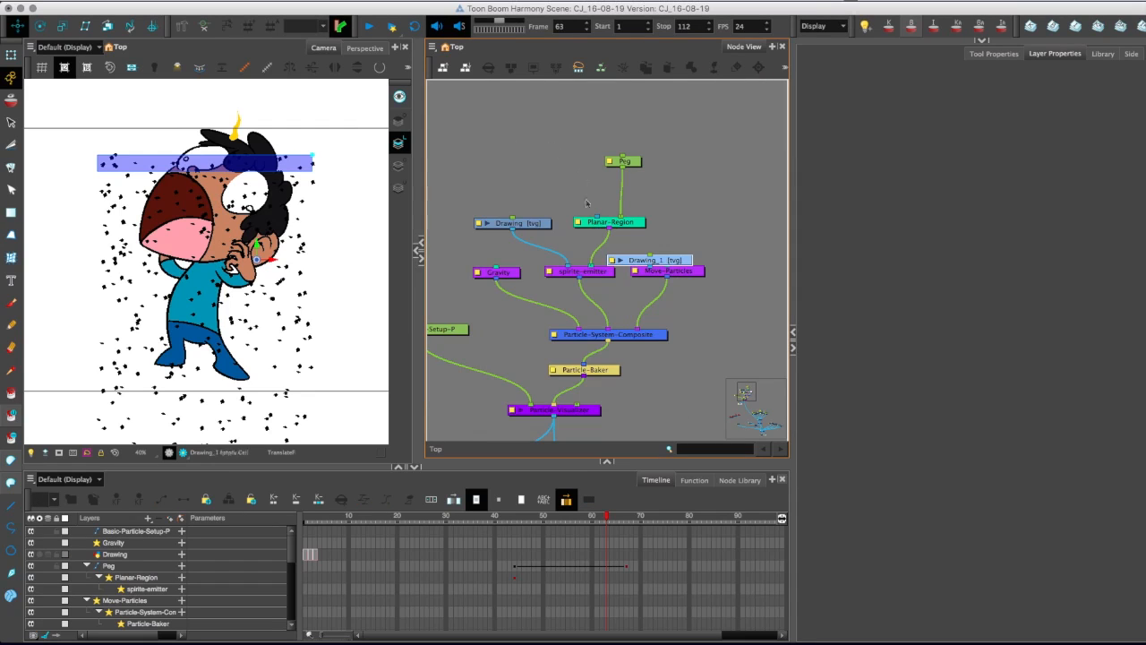
left_click(546, 160)
left_click_drag(529, 168, 596, 217)
Try to paint a brush stroke across the scene on the new drawing layer.
left_click(11, 304)
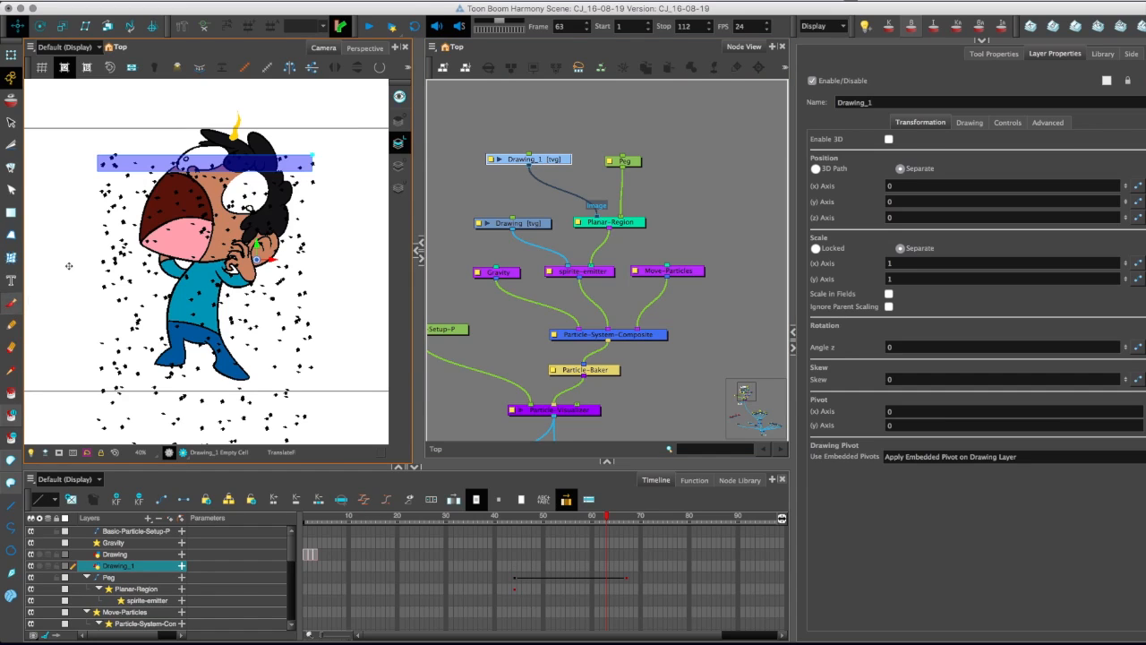
left_click_drag(321, 268, 288, 278)
key("1")
key("1")
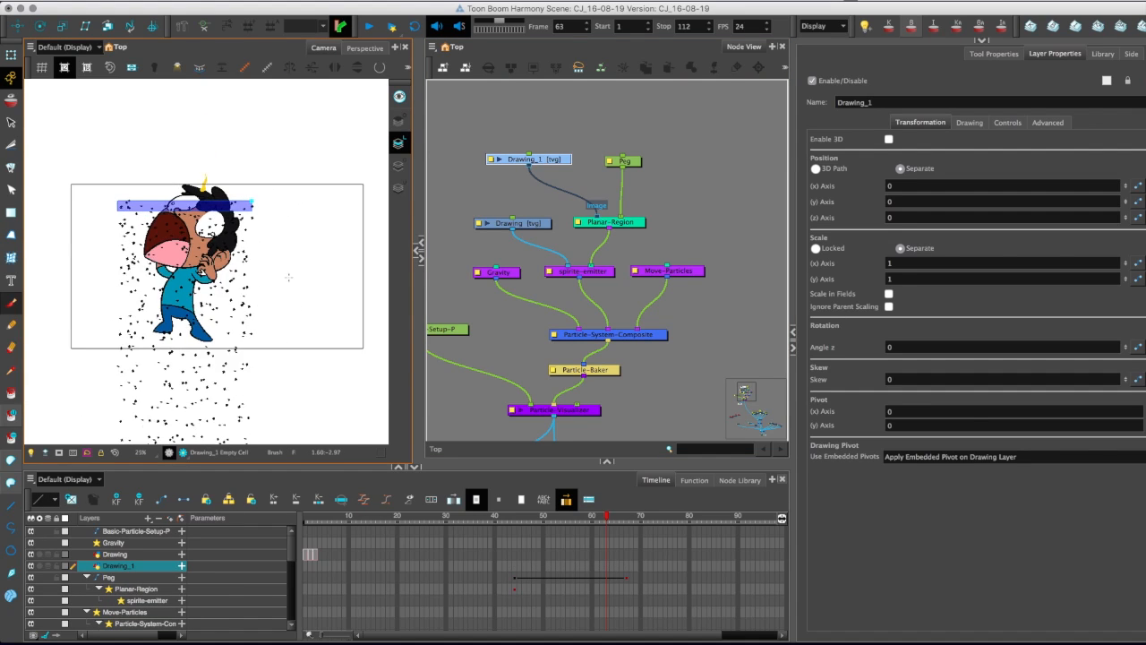
key("1")
mouse_move(335, 247)
left_mouse_down()
mouse_move(256, 313)
mouse_move(44, 278)
left_mouse_up()
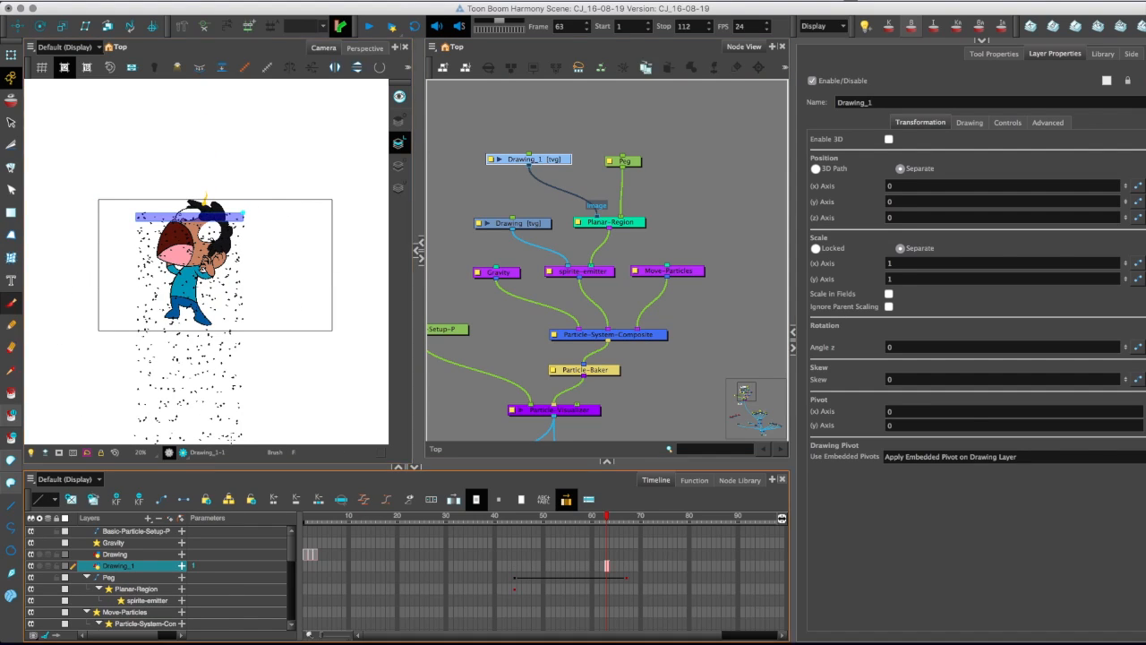
key("super+z")
Set the brush's maximum size to about 159.2 and paint a wide RoughRed zigzag across the character.
left_click(982, 41)
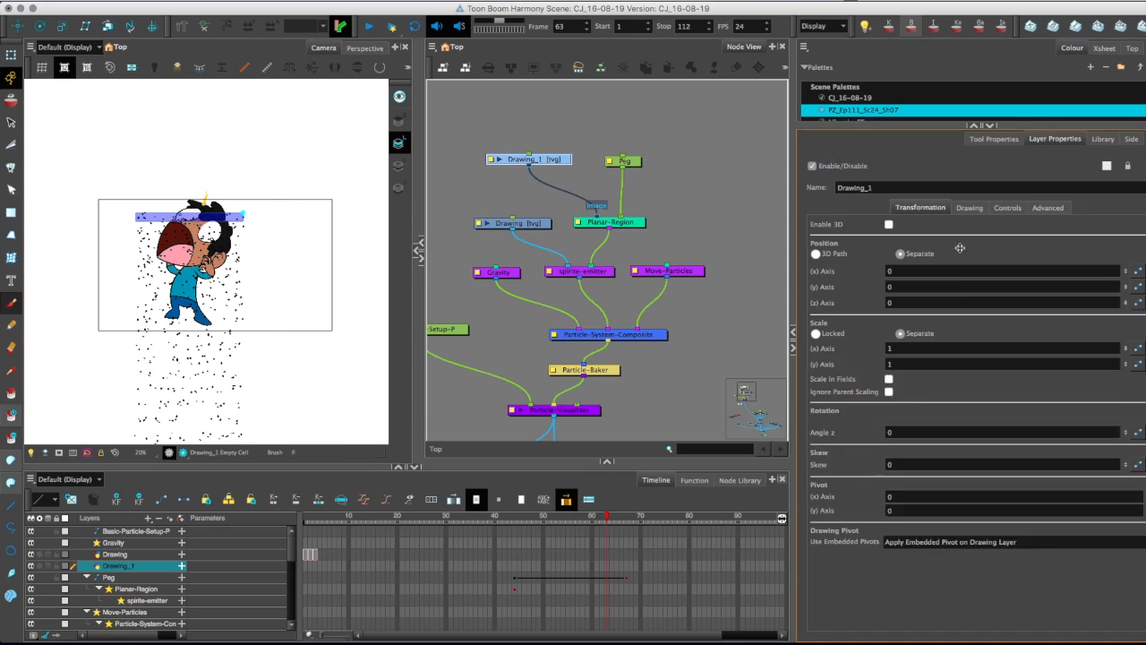
left_click(817, 186)
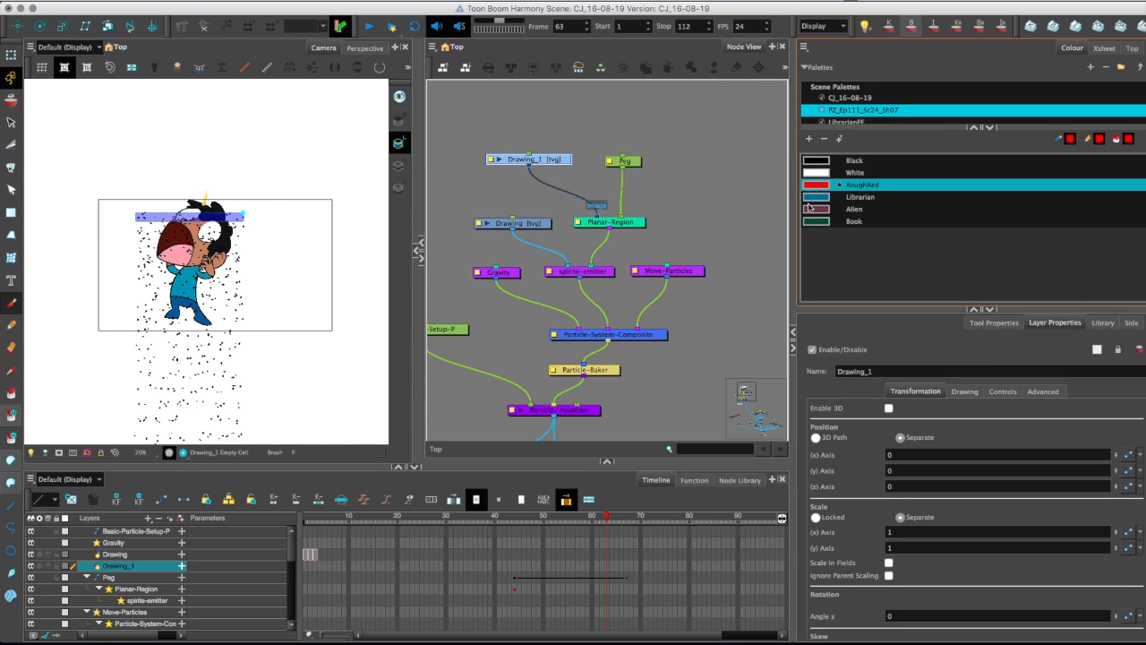
left_click(1007, 324)
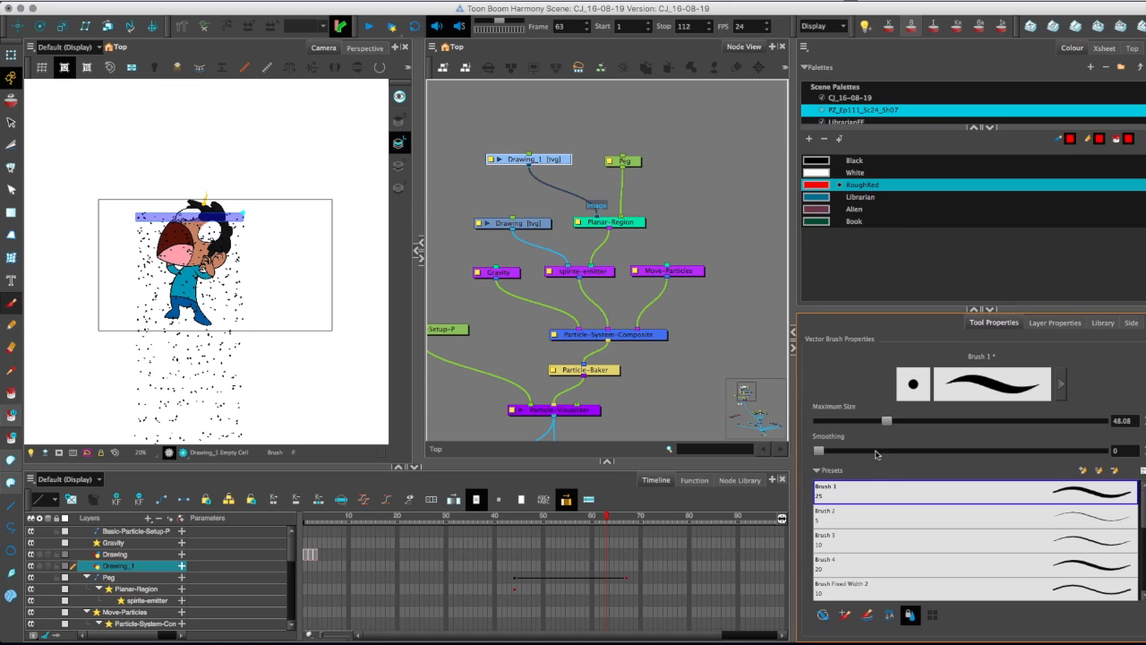
left_click_drag(887, 420, 1003, 420)
mouse_move(309, 235)
left_mouse_down()
mouse_move(273, 273)
mouse_move(101, 289)
left_mouse_up()
Extend the red zigzag's exposure from about frame 12 to frame 75 and return to frame 46.
mouse_move(609, 565)
left_mouse_down()
mouse_move(299, 570)
mouse_move(605, 567)
mouse_move(359, 571)
left_mouse_up()
left_click(609, 569)
left_click_drag(609, 569, 665, 566)
left_click_drag(545, 518, 446, 521)
key("shift+Return")
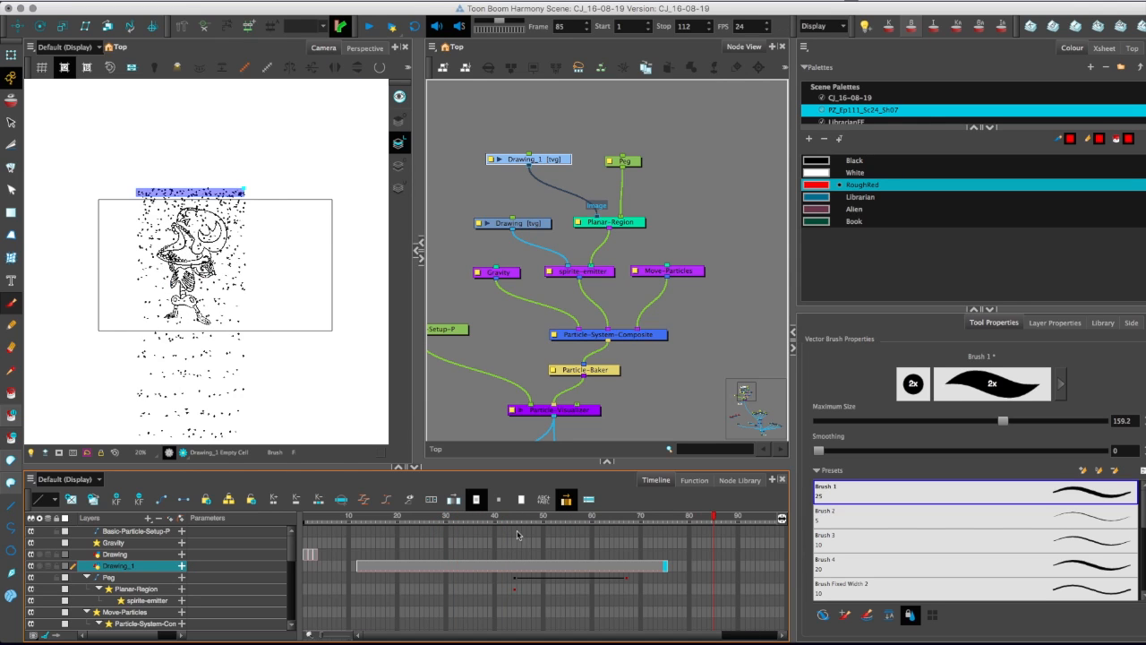
left_click(524, 520)
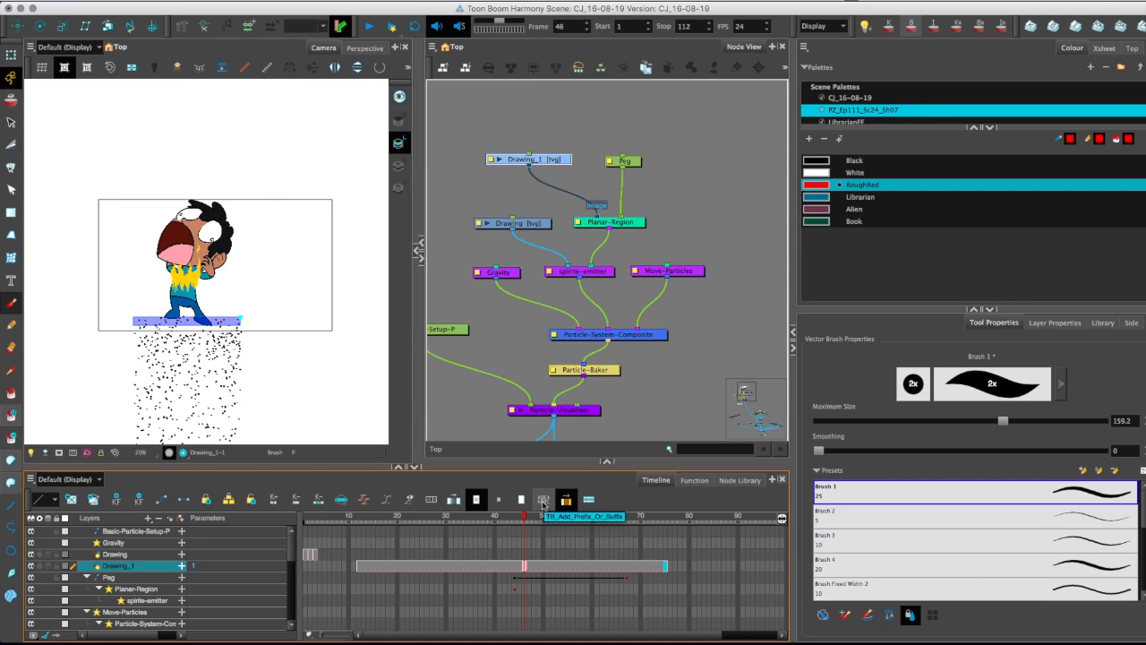
Disconnect the Peg from Planar-Region to compare the region at frame 51, and reconnect the Peg.
left_click_drag(625, 215, 663, 204)
mouse_move(526, 519)
left_mouse_down()
mouse_move(496, 518)
mouse_move(548, 519)
left_mouse_up()
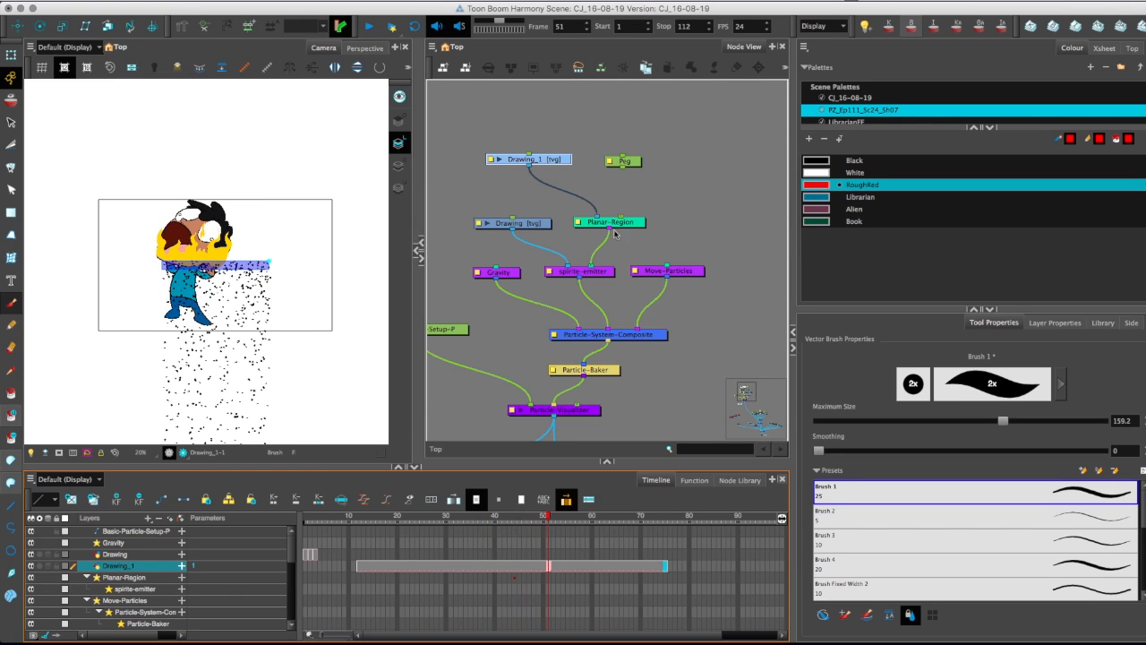
left_click_drag(624, 167, 619, 217)
Set Planar-Region's shape type to Image and check the particles up to frame 58.
double_click(577, 224)
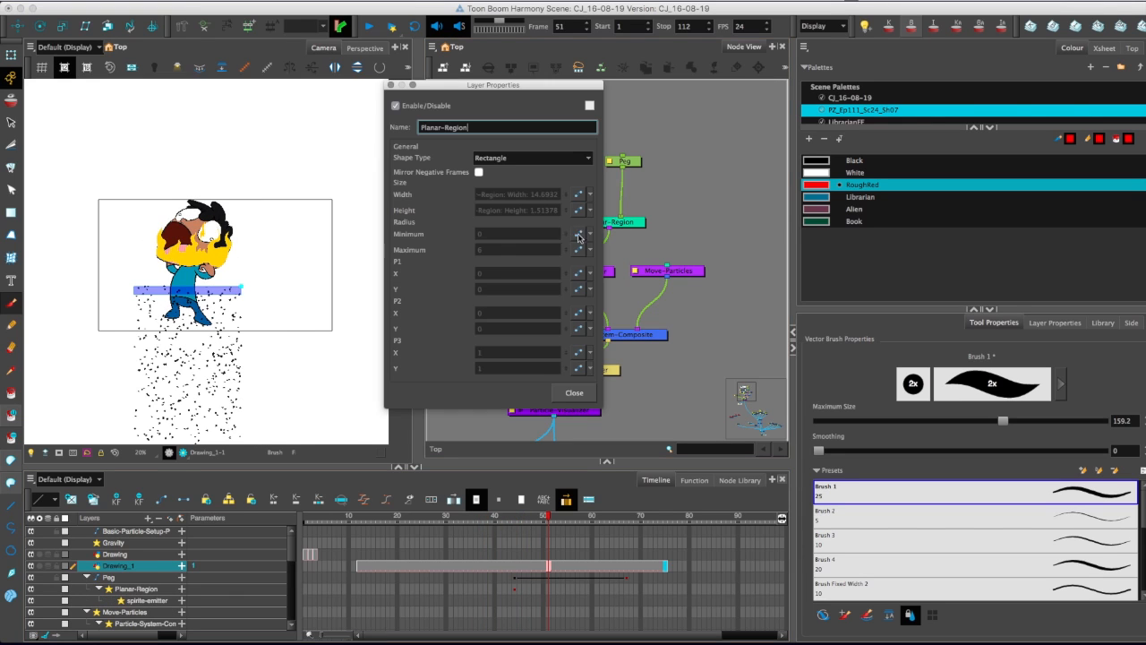
left_click_drag(443, 84, 658, 115)
left_click(794, 186)
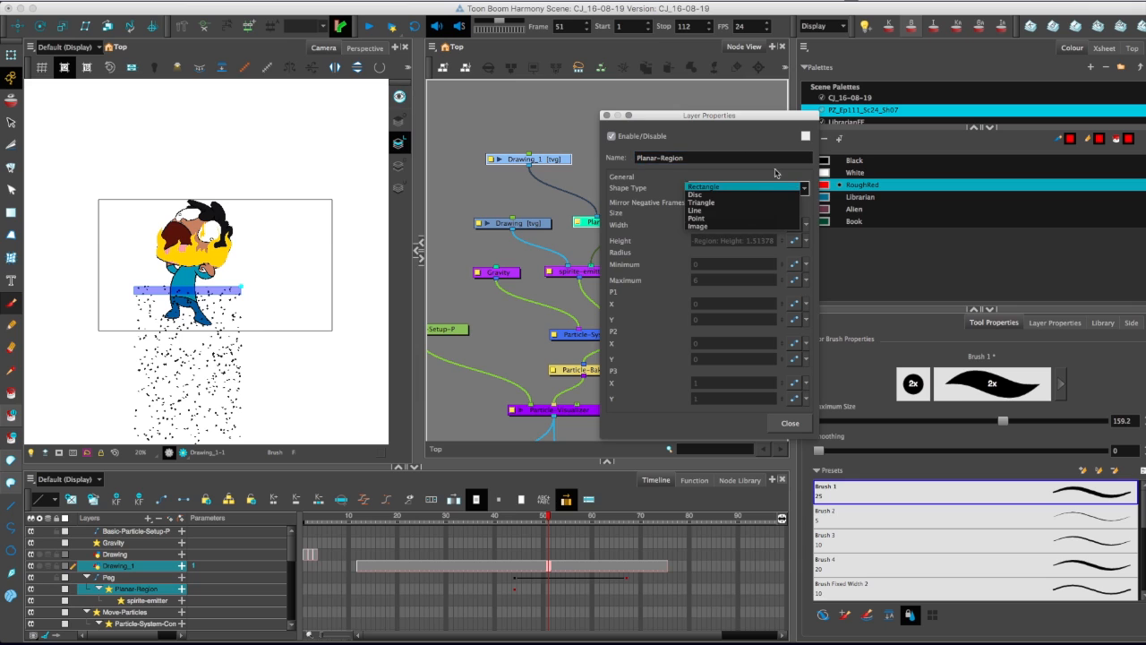
left_click(704, 227)
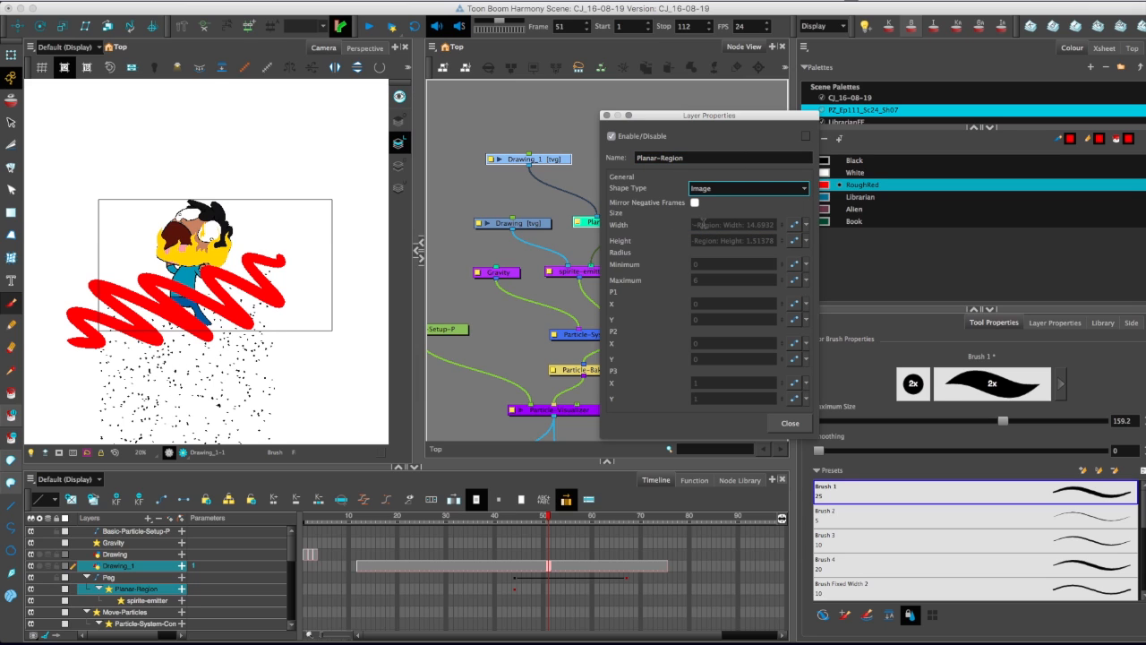
left_click(782, 423)
left_click_drag(429, 520, 583, 520)
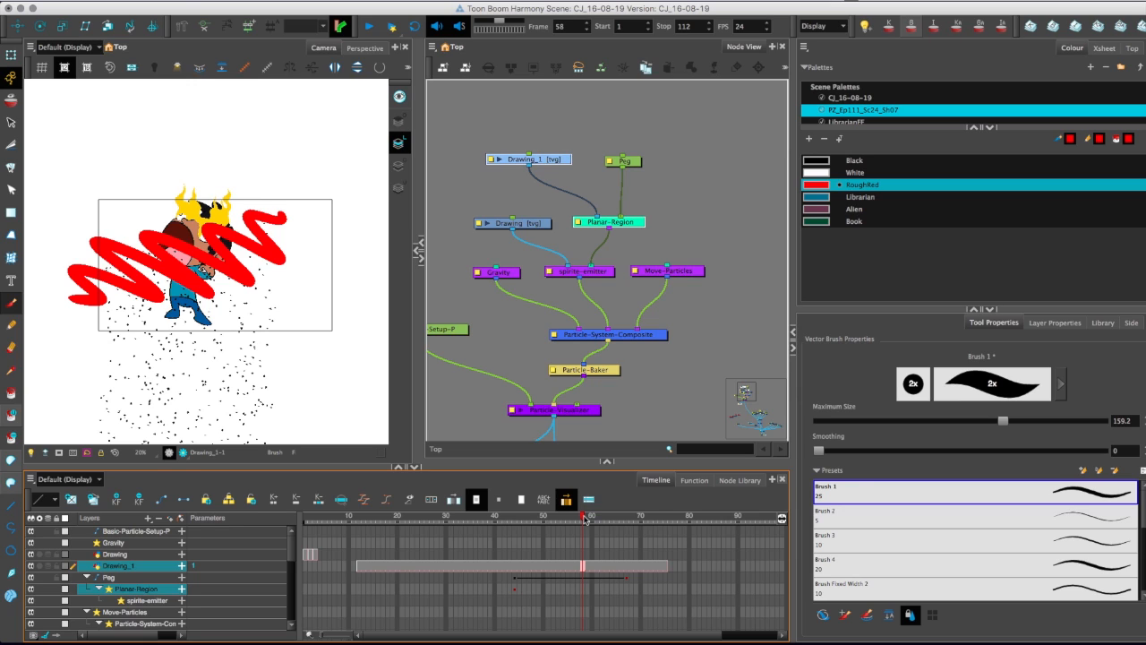
Review the shape types offered for the Planar-Region, choosing Image again.
left_click(575, 224)
double_click(578, 223)
left_click(751, 188)
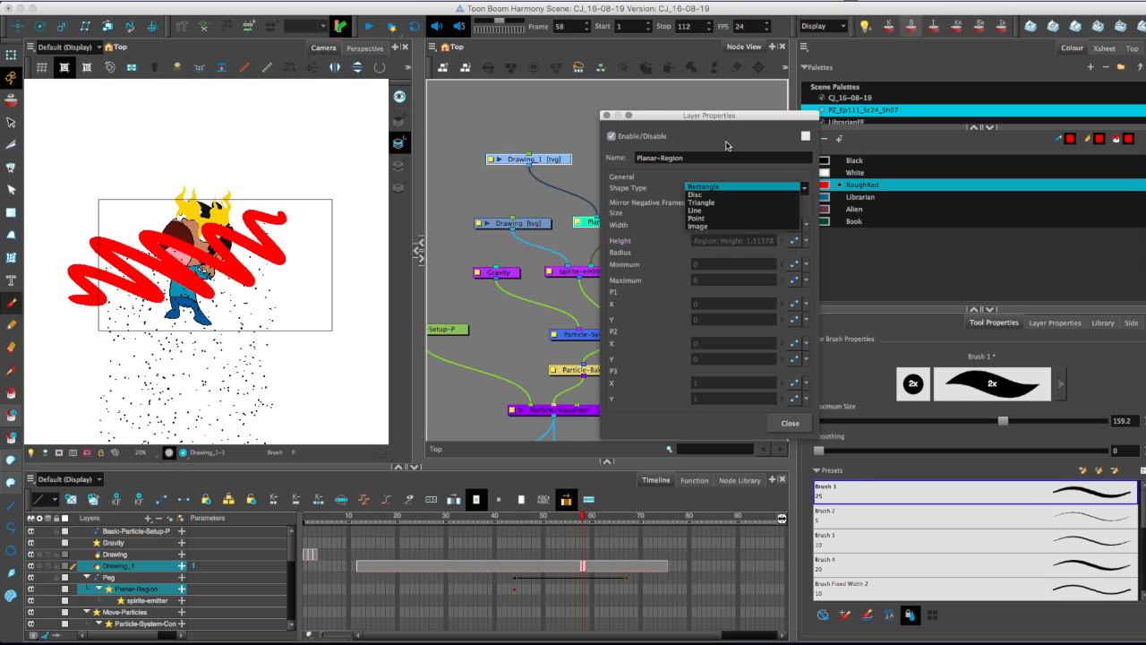
left_click(743, 226)
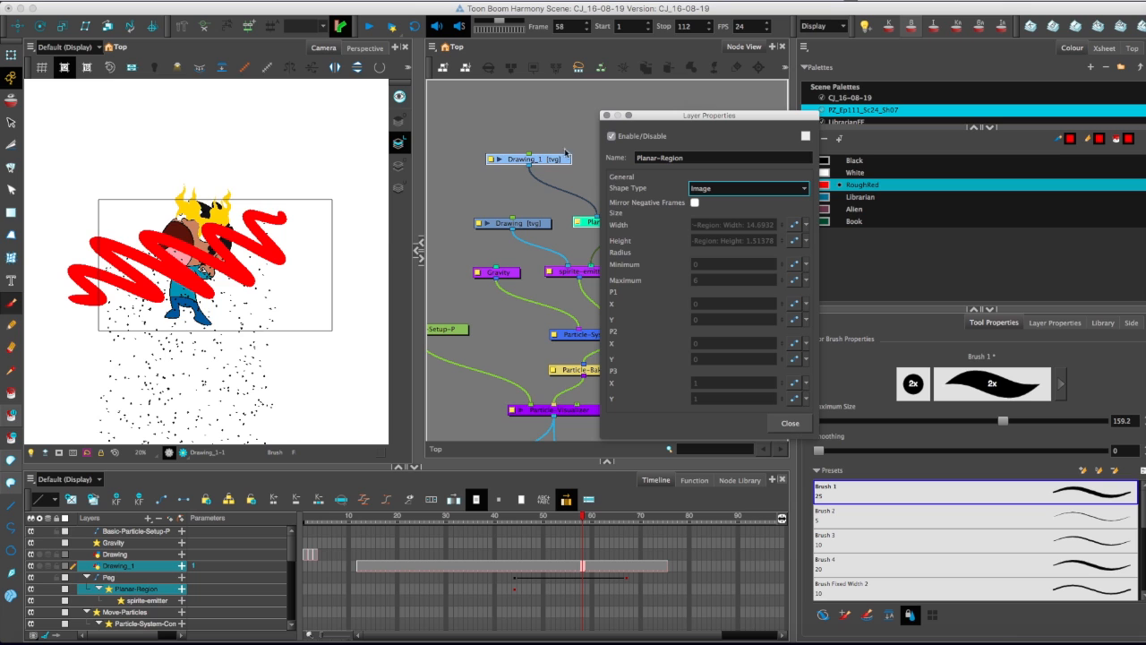
left_click(787, 422)
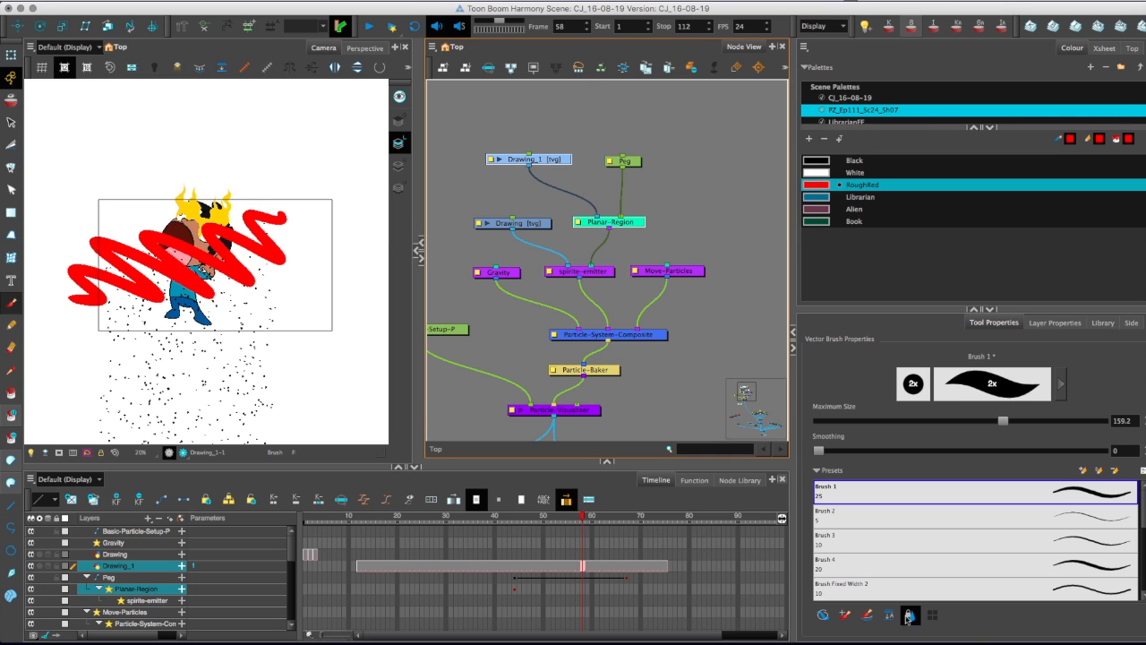
Quit the Google Software Update program without installing the Google Earth update.
left_click(1001, 616)
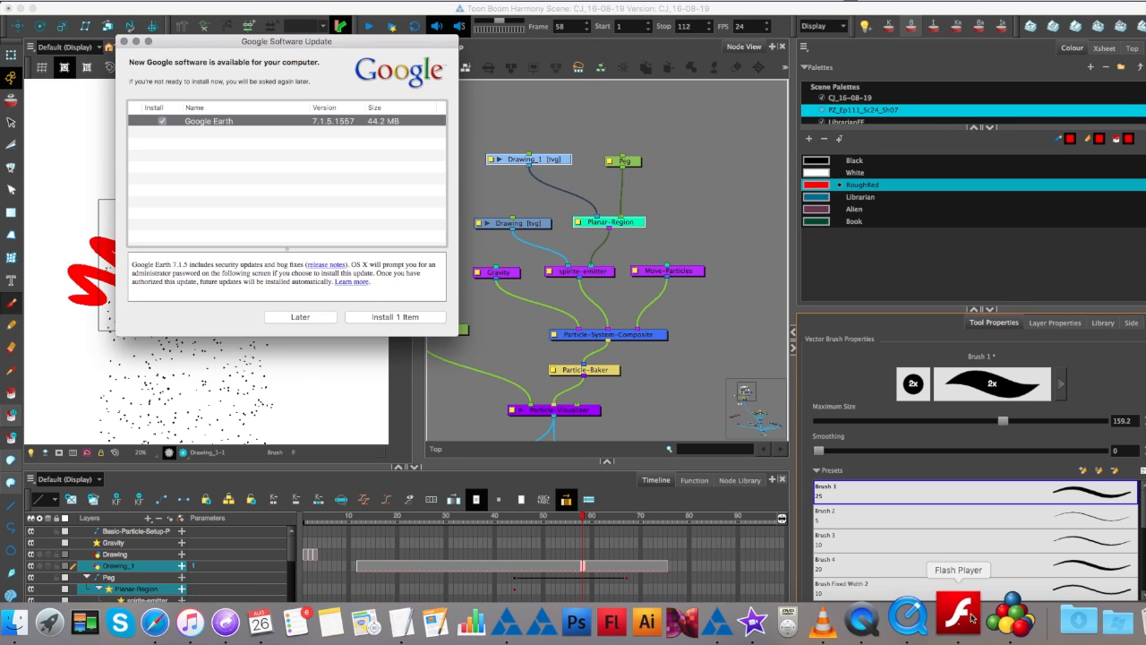
right_click(1001, 616)
left_click(1007, 562)
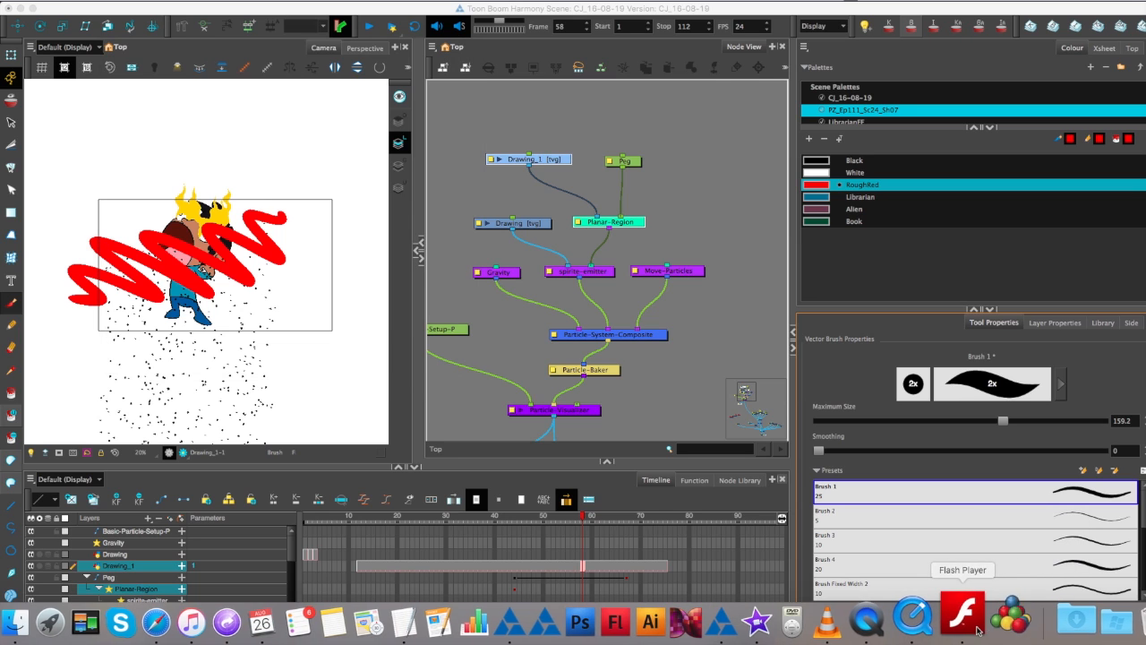
Delete the Drawing_1 node above Planar-Region together with its drawing files.
left_click(587, 198)
left_click_drag(534, 137, 636, 164)
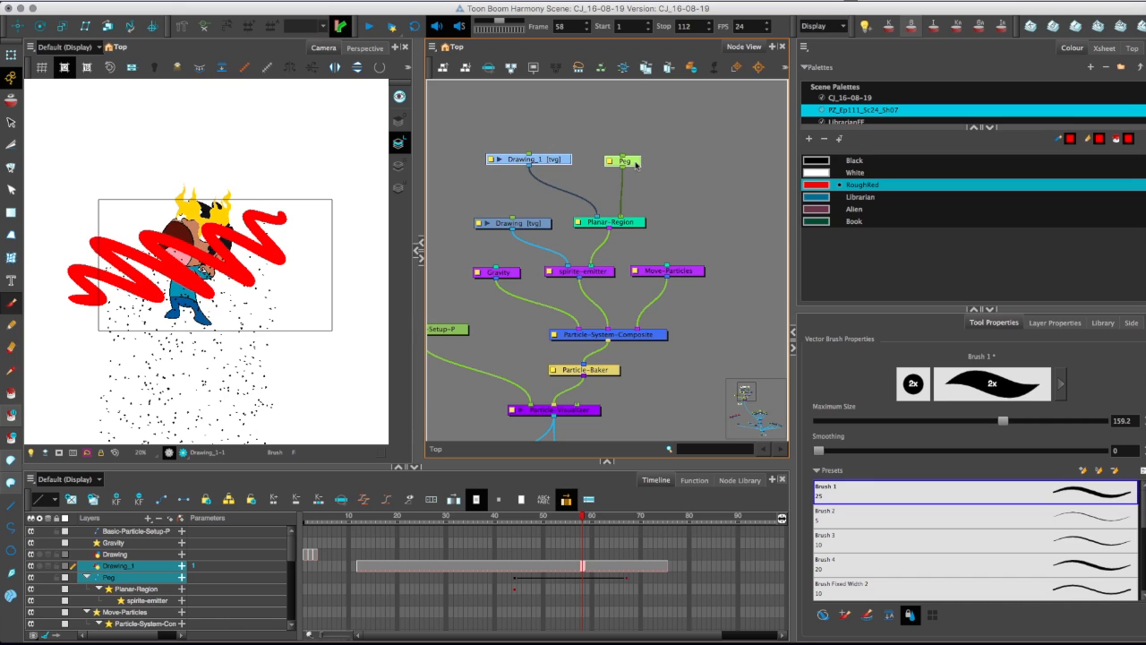
key("Delete")
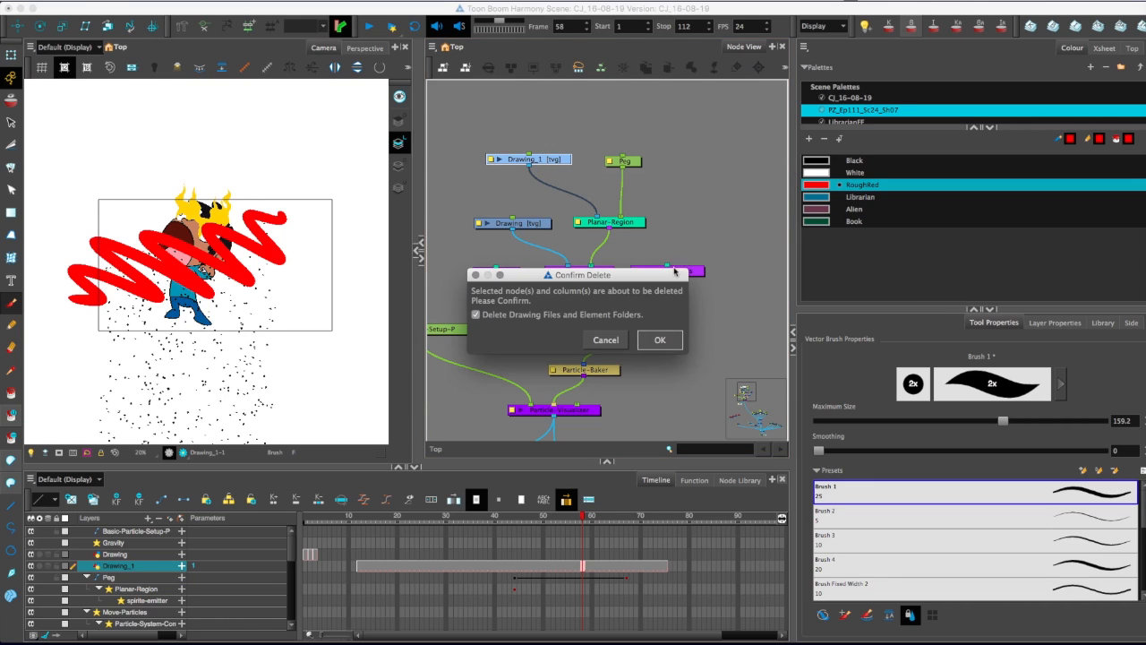
key("Return")
Move the Colour-Scale node directly above the Cutter and select the Mask, Colour-Scale and Cutter nodes.
left_click_drag(597, 207, 563, 180)
key("1")
key("1")
left_click_drag(640, 338, 502, 217)
left_click_drag(645, 260, 617, 176)
key("2")
key("2")
left_click_drag(475, 303, 539, 130)
key("2")
key("2")
key("1")
key("1")
left_click_drag(532, 285, 535, 243)
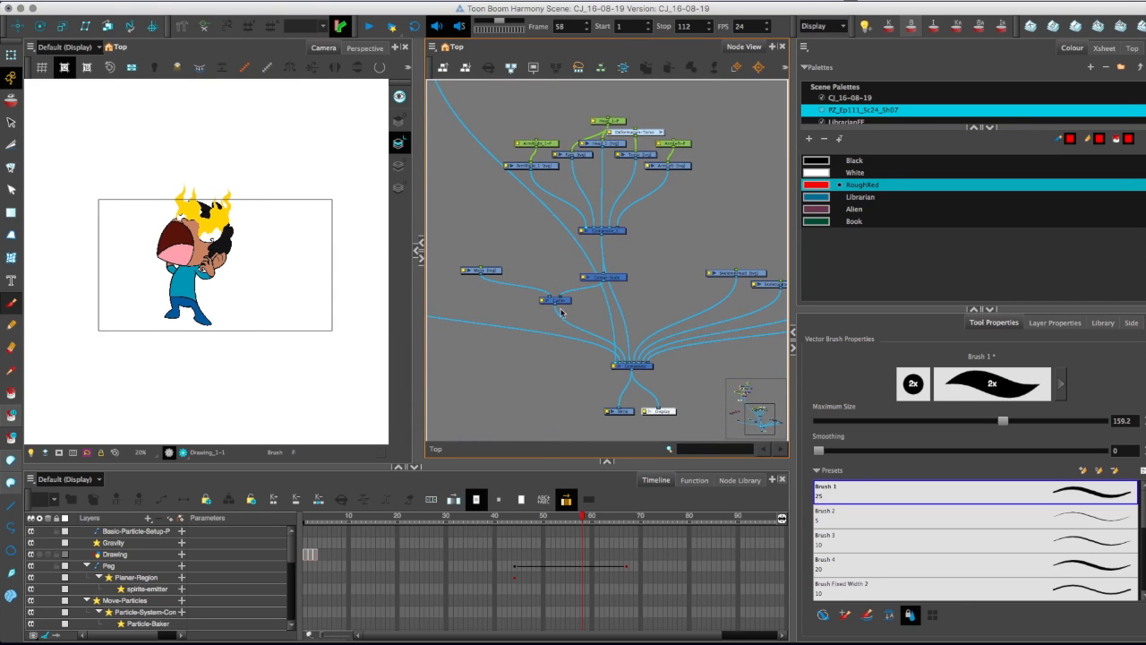
mouse_move(606, 277)
left_mouse_down()
mouse_move(568, 270)
mouse_move(519, 220)
left_mouse_up()
key("2")
key("2")
left_click_drag(437, 204, 584, 271)
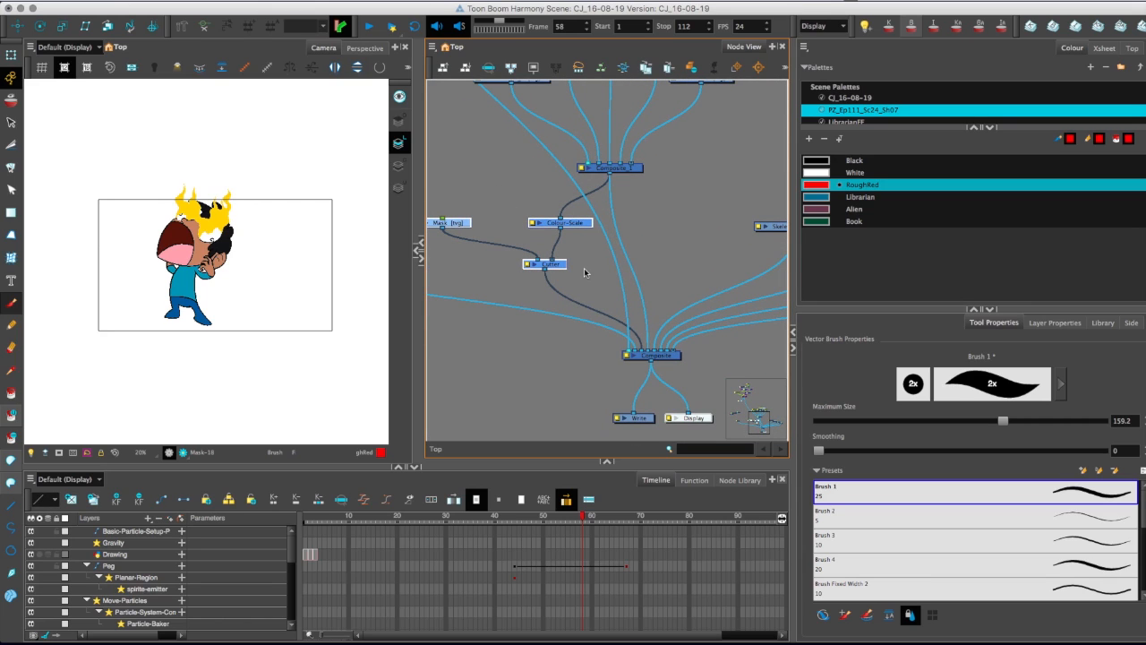
Render a preview of the scene in the camera at frame 53.
left_click_drag(590, 520, 557, 520)
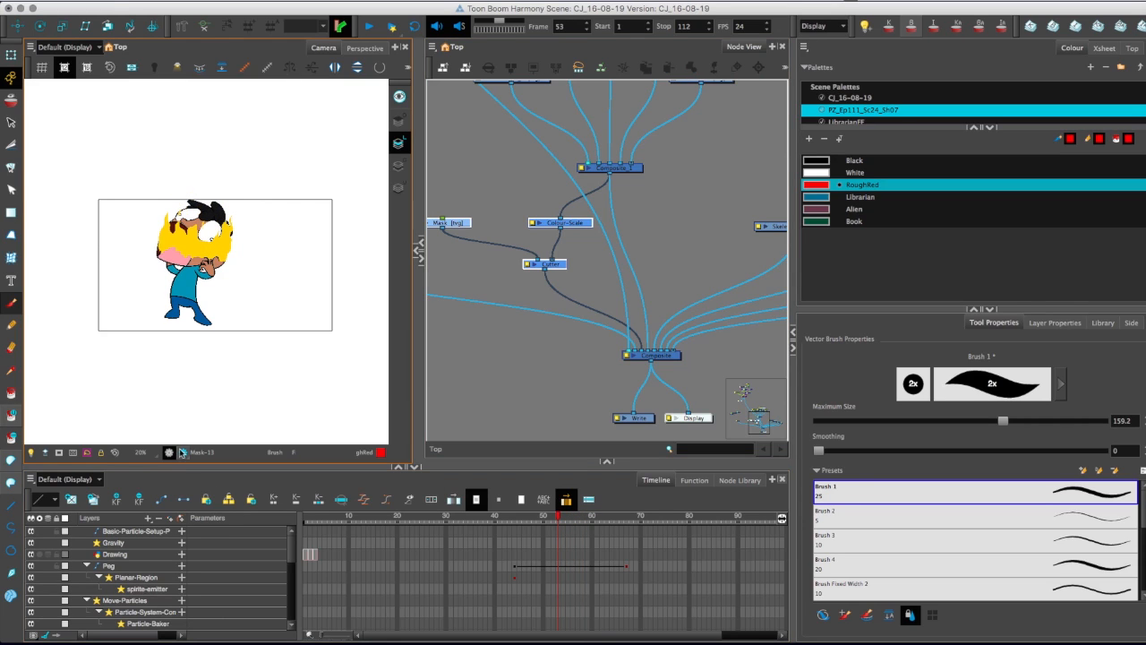
left_click(182, 452)
left_click_drag(493, 364, 522, 353)
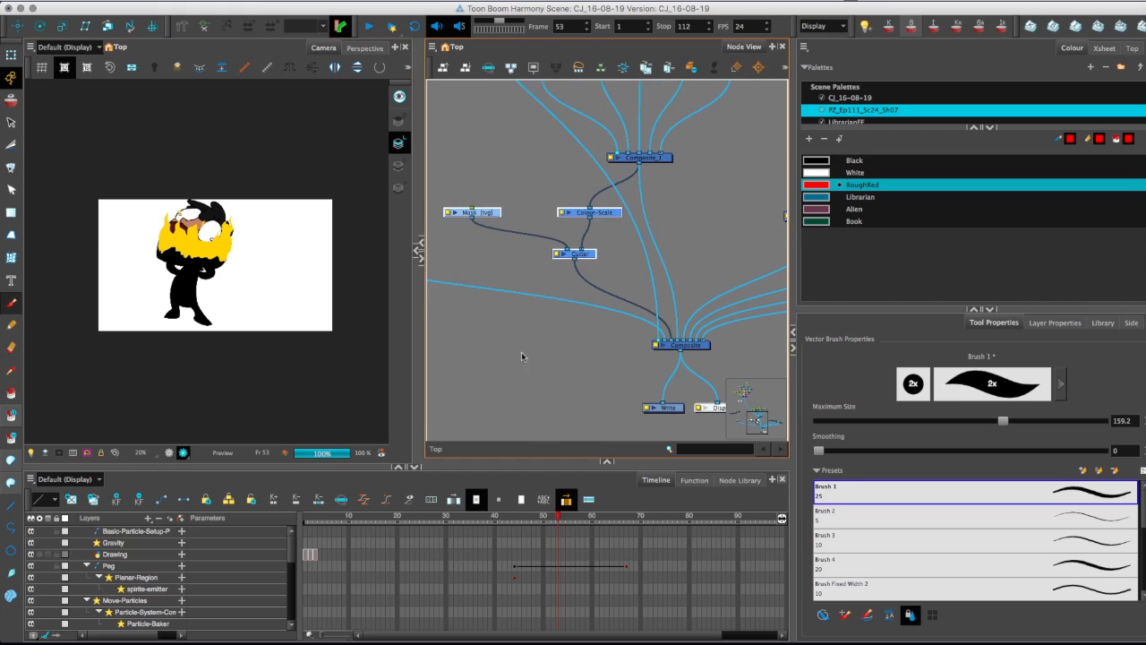
Add a Display node connected to the Cutter's output and show that display in the camera.
left_click_drag(668, 461, 667, 349)
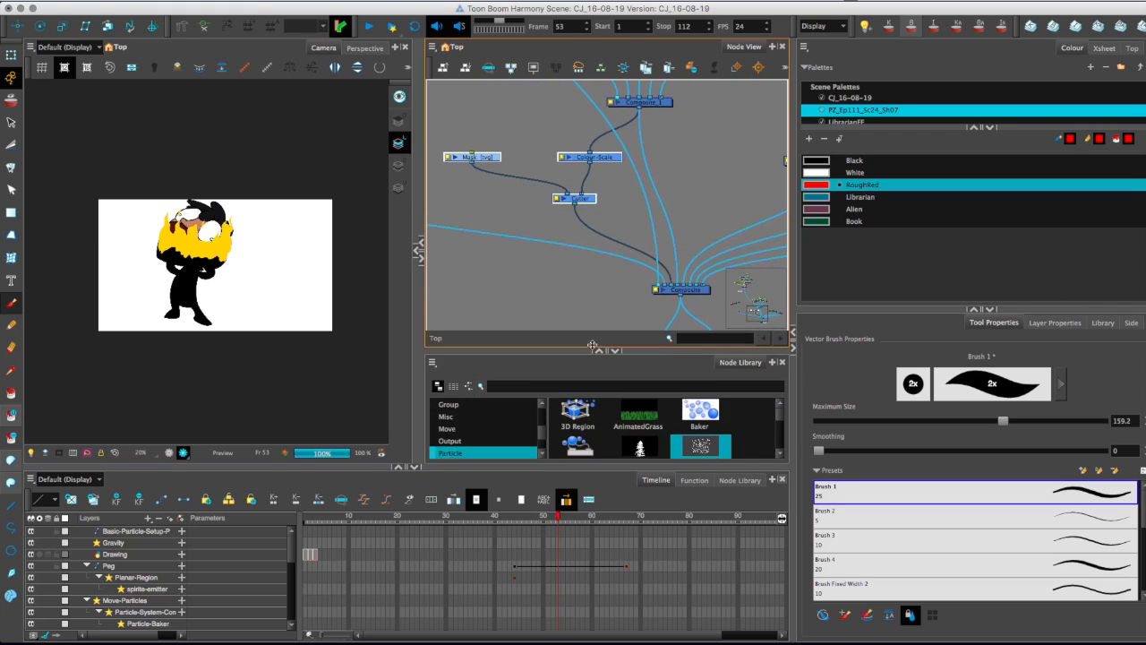
left_click(573, 385)
type("displ")
left_click_drag(579, 412, 570, 199)
left_click(822, 26)
left_click(816, 52)
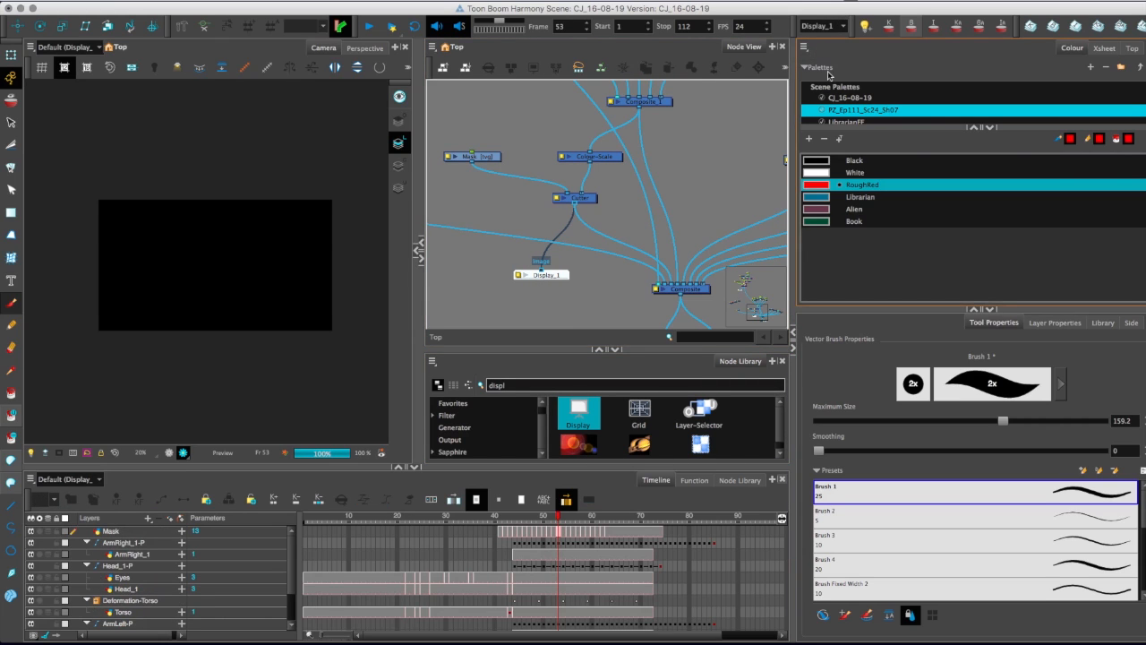
Insert a Composite between the Cutter and its new display, and connect a Colour-Card to it as background.
left_click_drag(516, 385, 468, 386)
key("BackSpace")
left_click(461, 427)
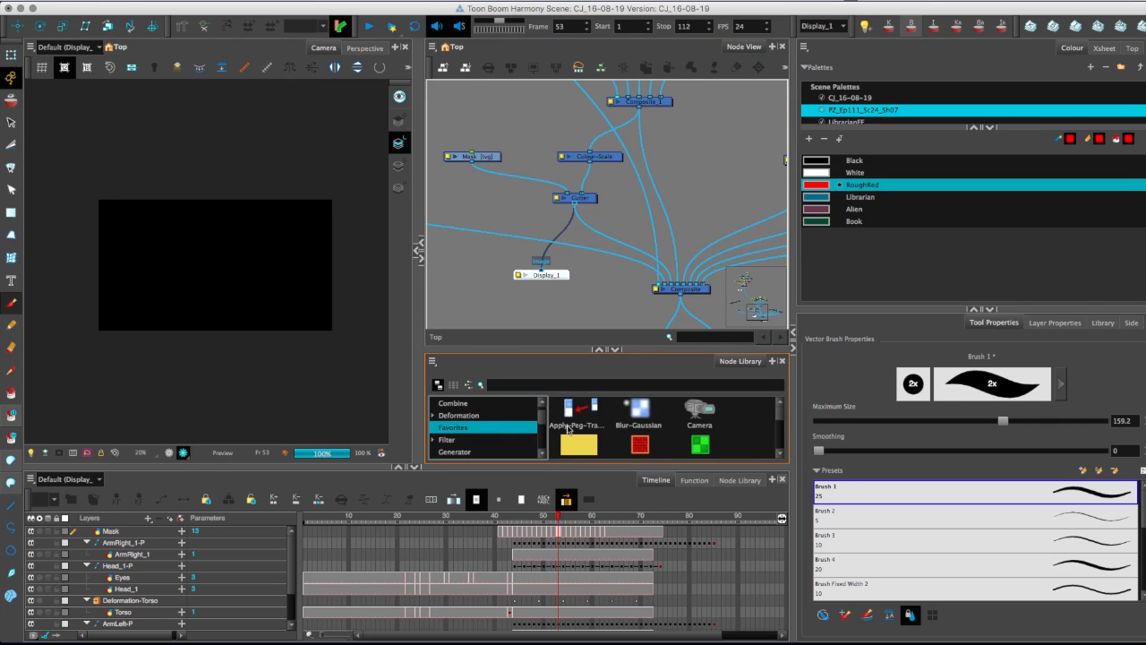
left_click_drag(779, 415, 780, 427)
left_click_drag(580, 430, 530, 258)
scroll(584, 417, "up", 1)
left_click_drag(585, 417, 591, 285)
left_click_drag(512, 253, 542, 270)
Examine the masked character silhouette in the rendered preview across frames 53 to 56.
scroll(169, 340, "up", 4)
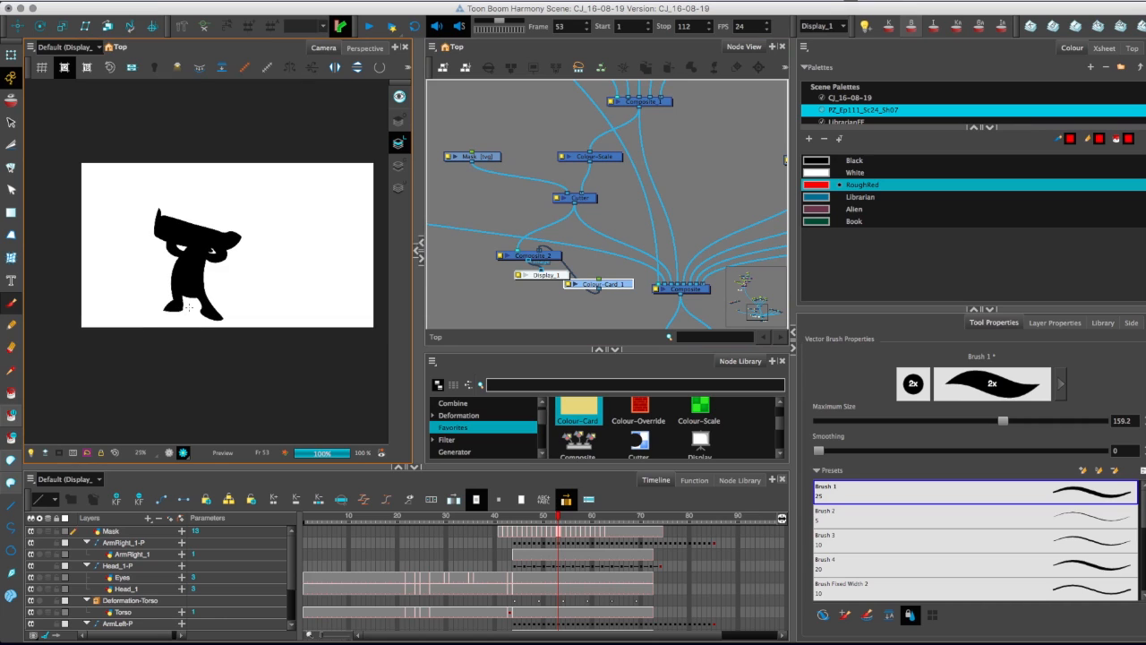
key("period")
key("period")
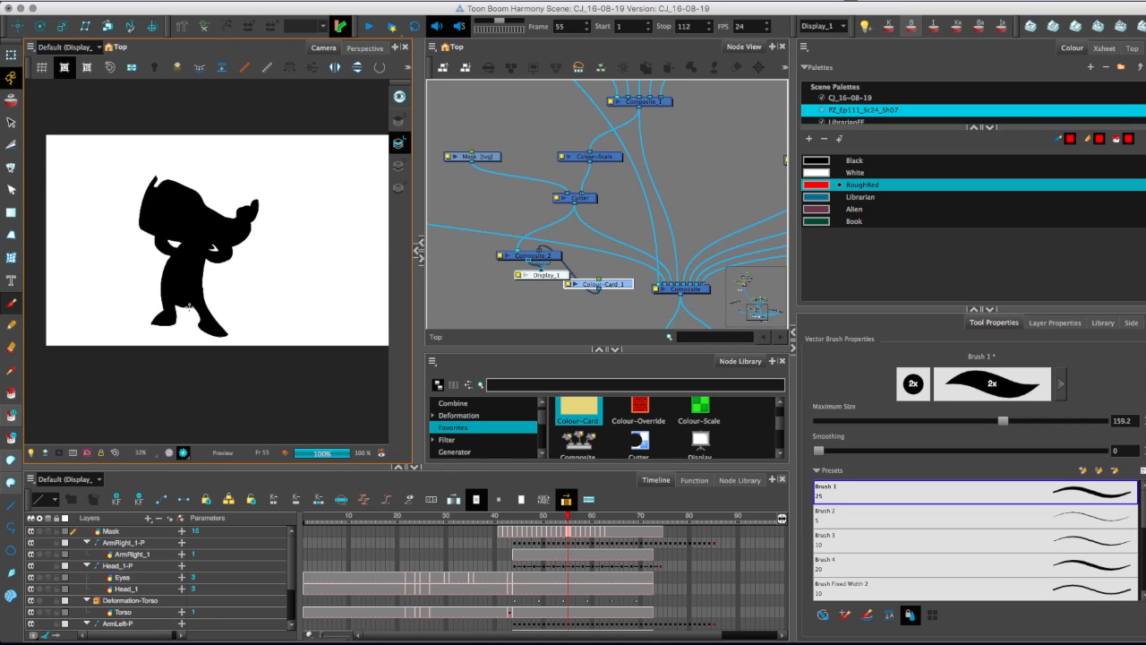
key("period")
key("comma")
key("comma")
Move the Cutter's preview Composite, Display and Colour-Card nodes farther below the Cutter.
left_click_drag(488, 240, 512, 194)
left_click_drag(508, 191, 627, 258)
left_click_drag(537, 210, 501, 282)
scroll(497, 251, "down", 2)
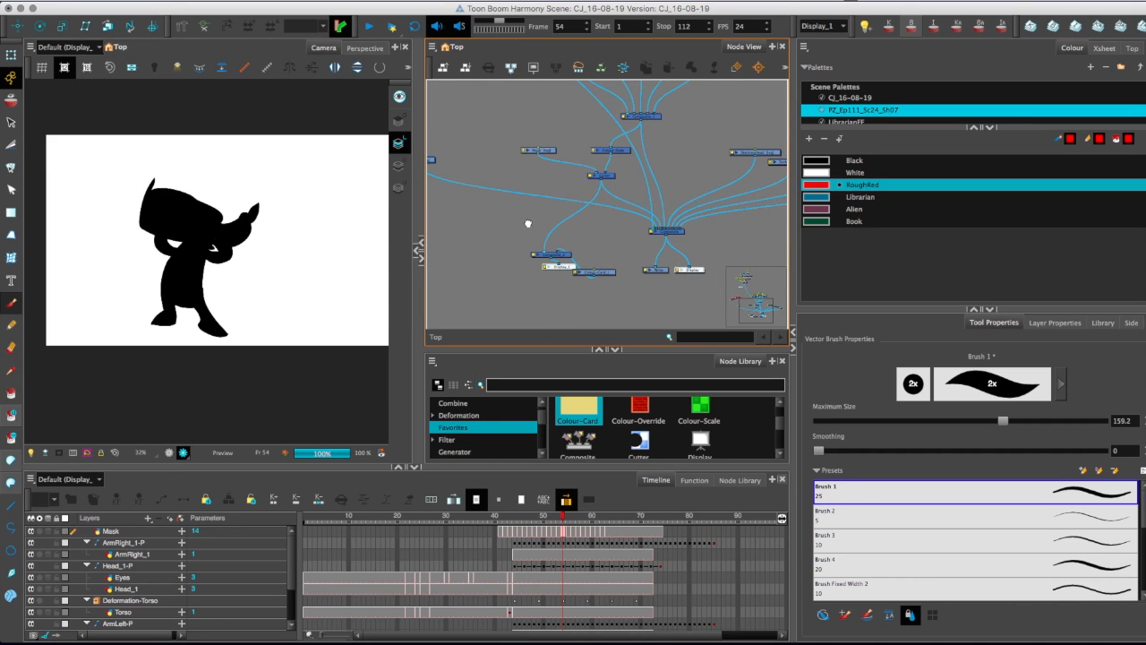
Insert a second Cutter between the existing Cutter and its preview Composite, using the Fire drawing as its matte.
scroll(540, 260, "up", 4)
left_click_drag(639, 452, 504, 324)
scroll(517, 227, "up", 2)
scroll(522, 221, "down", 2)
left_click_drag(522, 243, 586, 148)
scroll(516, 233, "down", 2)
left_click_drag(534, 285, 681, 271)
scroll(530, 222, "up", 2)
left_click_drag(520, 205, 604, 215)
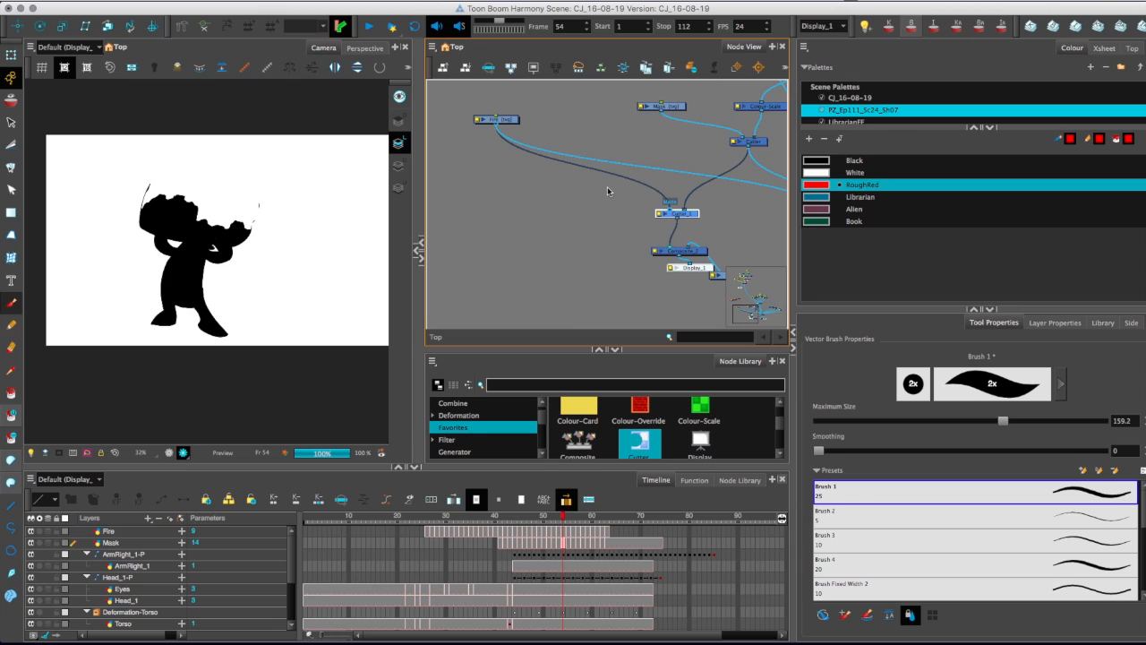
Examine the fire-cut silhouette in the rendered preview frame by frame through frame 48.
left_click(499, 516)
key("period")
key("period")
key("period")
key("period")
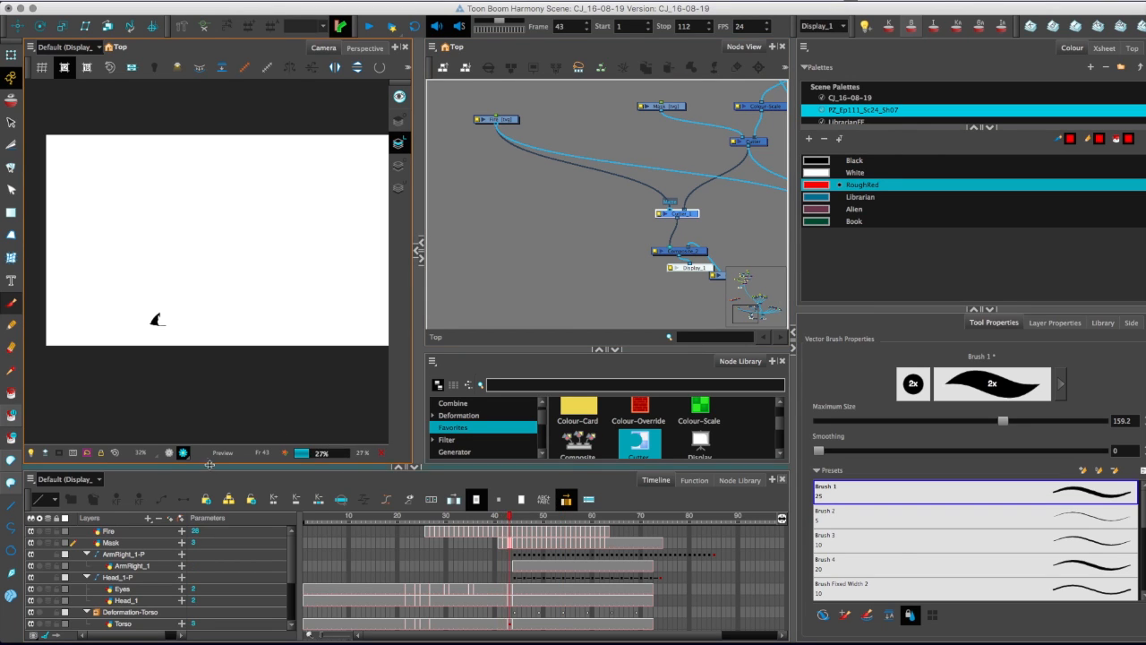
key("period")
key("period")
key("period")
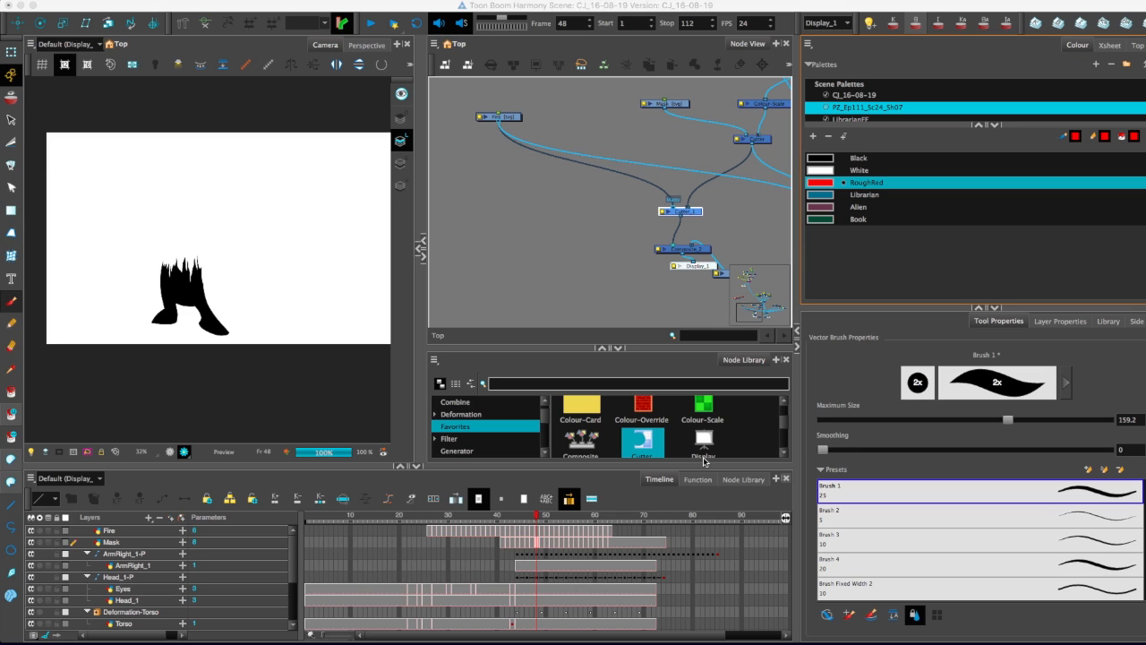
Add a new all-vector drawing layer with the default name and connect its output to the preview Composite.
left_click(564, 199)
key("super+r")
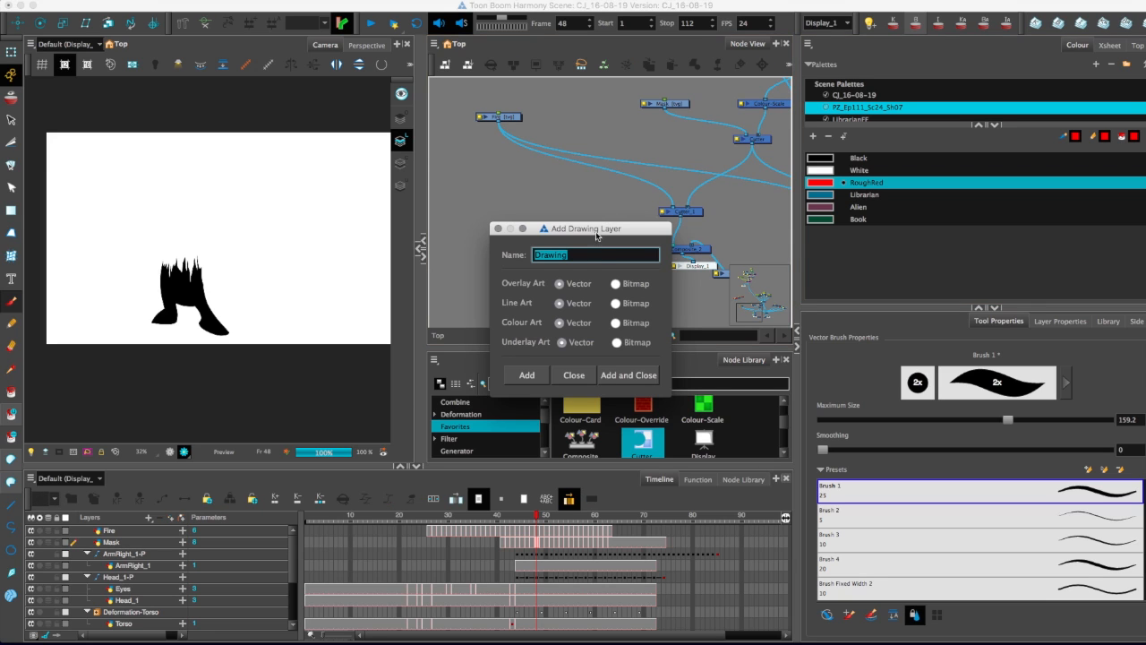
left_click(630, 376)
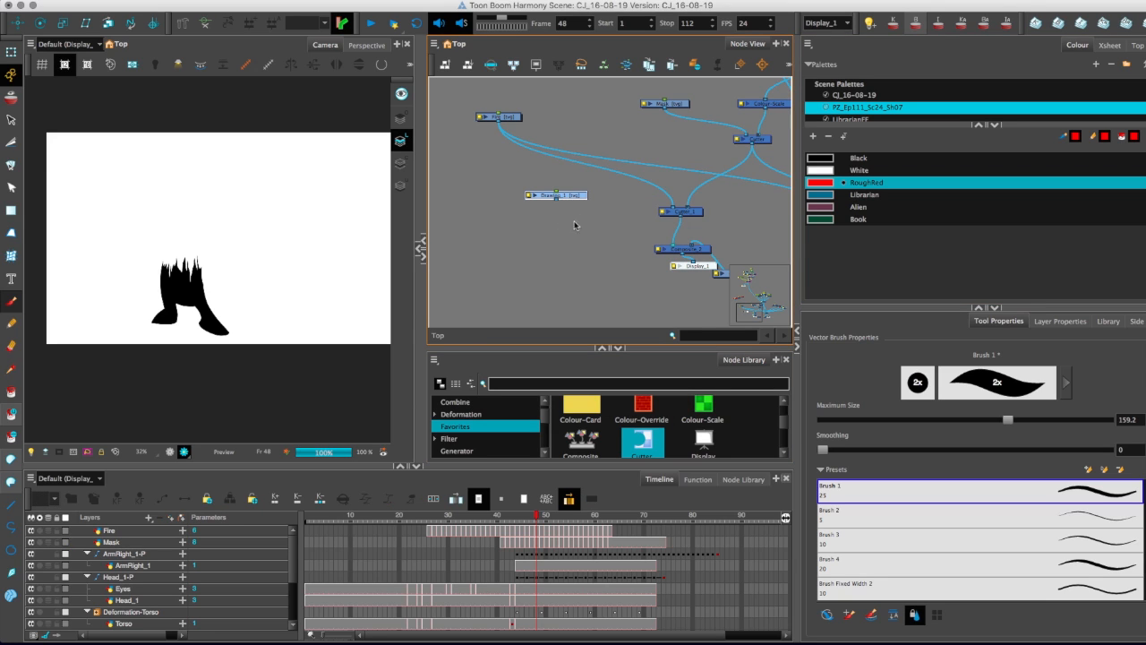
left_click_drag(555, 202, 668, 245)
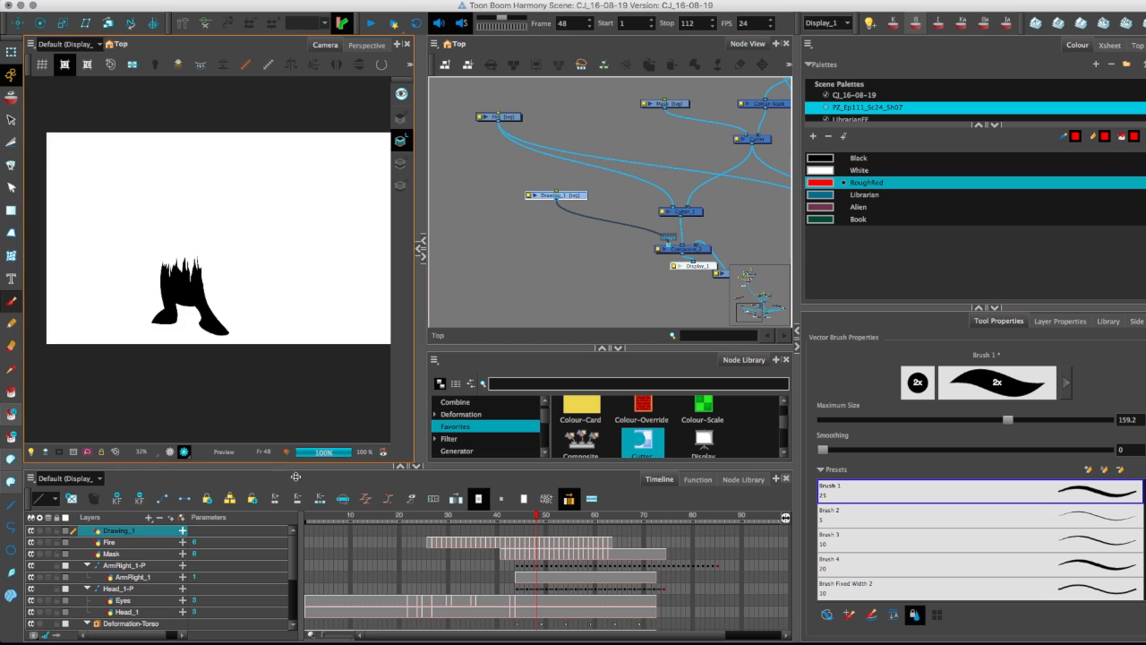
Outline a wide rectangle below the character's feet with four crossing RoughRed lines and fill it red in the normal view.
left_click(168, 454)
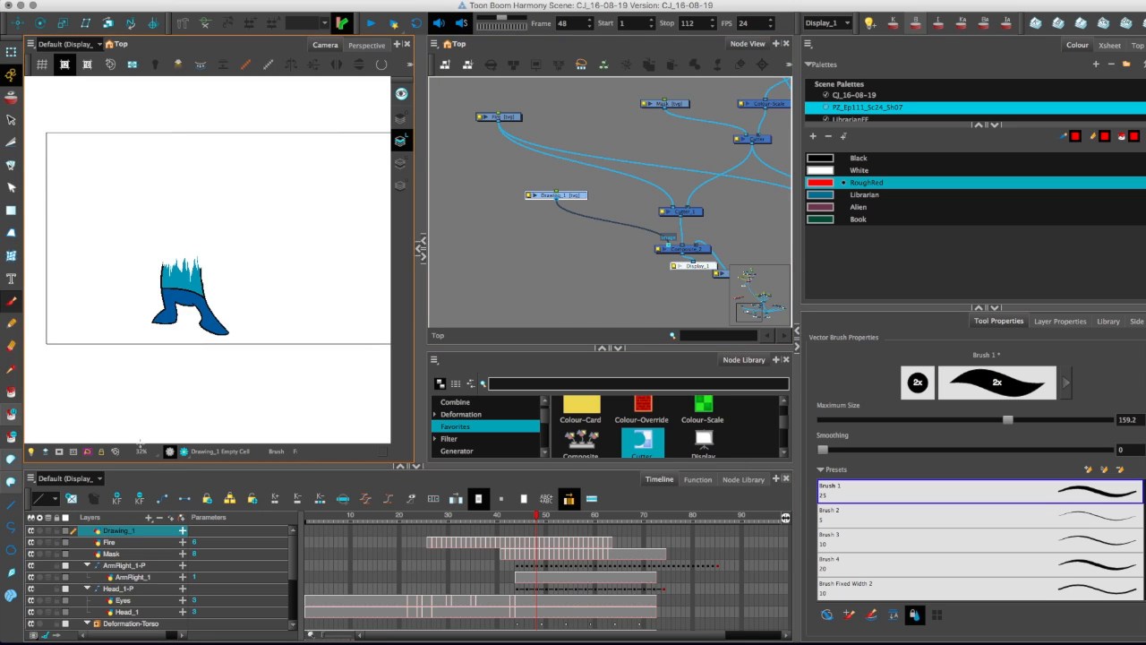
left_click(11, 549)
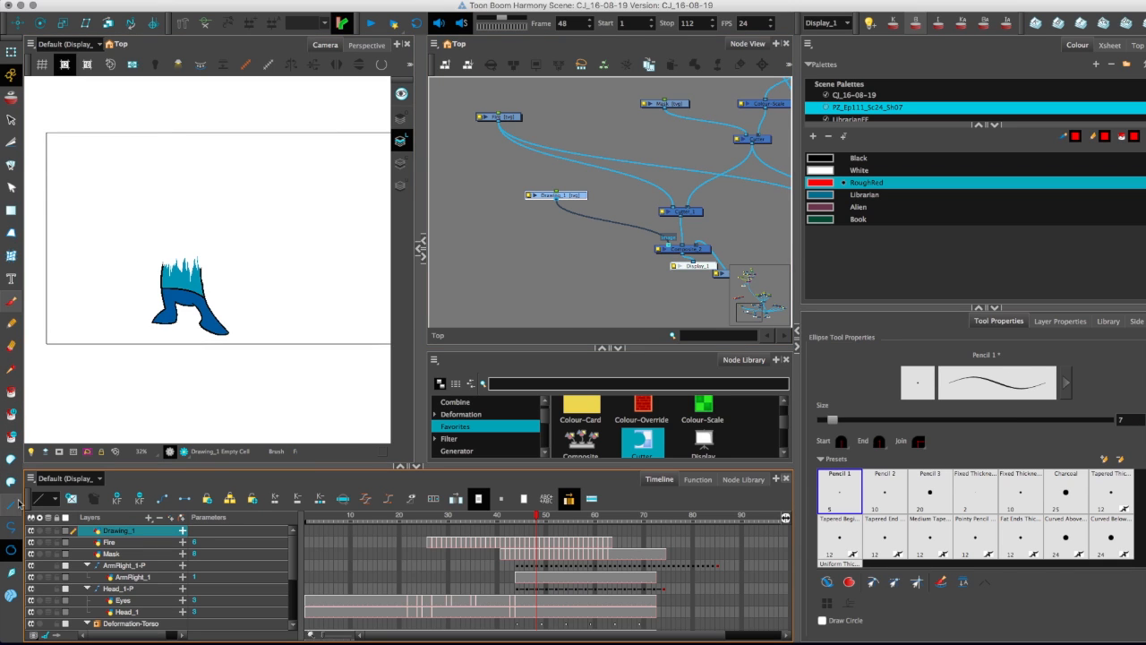
left_click(11, 504)
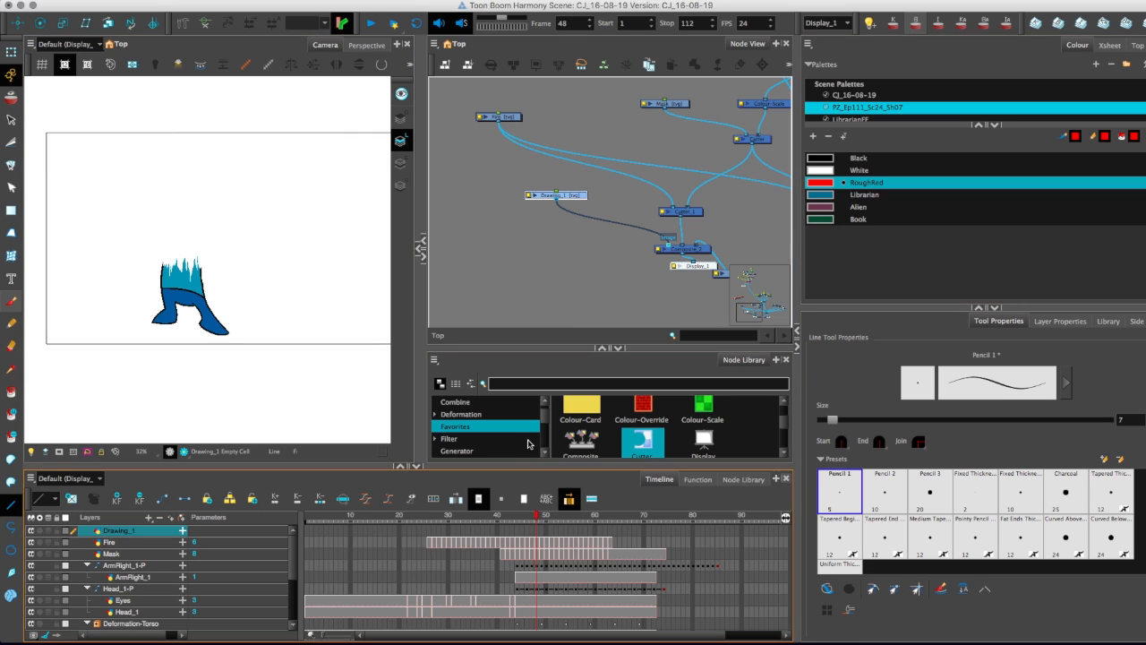
mouse_move(89, 337)
left_mouse_down()
mouse_move(289, 338)
mouse_move(267, 377)
mouse_move(80, 368)
mouse_move(98, 393)
left_mouse_up()
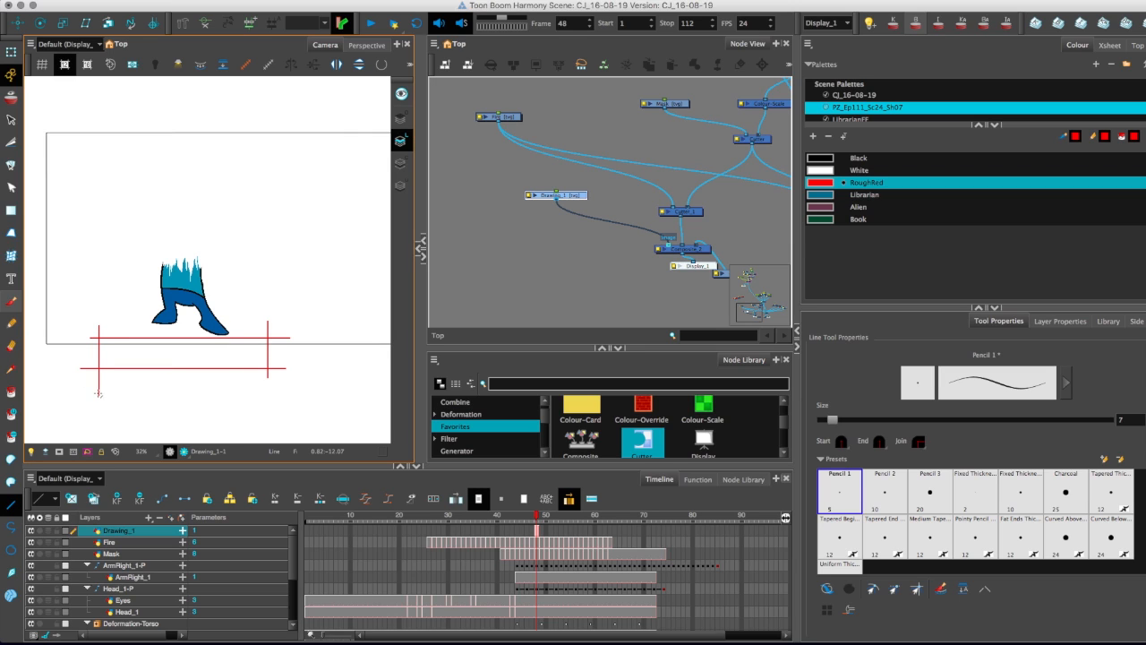
left_click(138, 365)
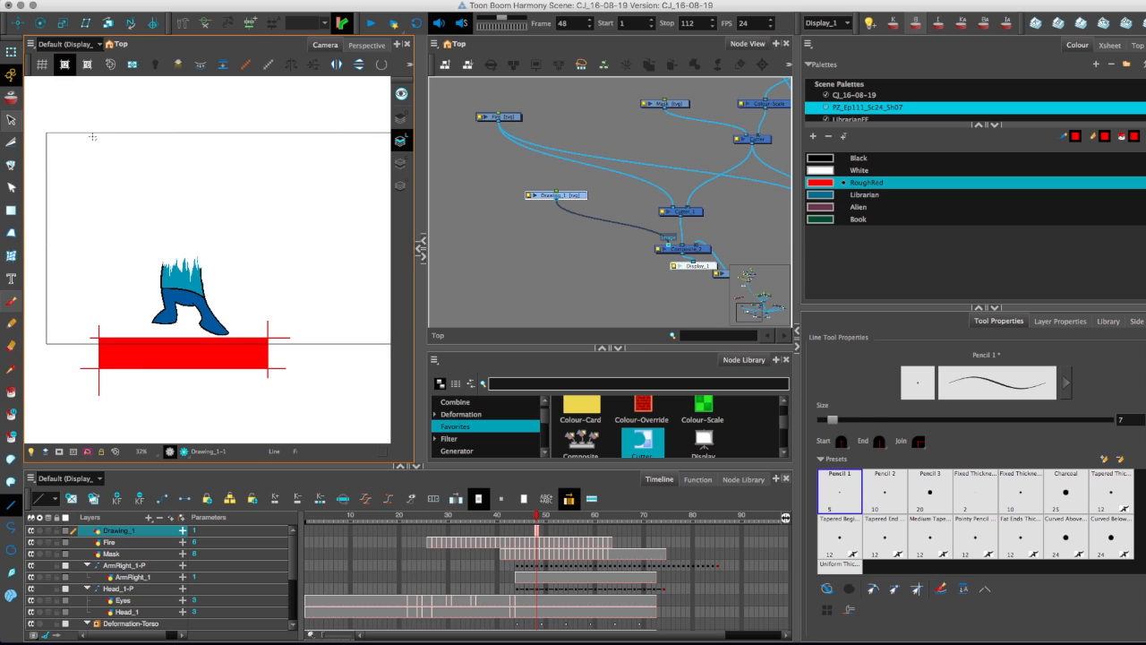
Delete the line ends that overshoot the red rectangle's corners.
key("alt+s")
left_click_drag(258, 380, 281, 364)
key("Delete")
left_click_drag(276, 321, 280, 347)
key("Delete")
left_click_drag(82, 383, 120, 395)
key("Delete")
mouse_move(74, 360)
left_mouse_down()
mouse_move(152, 384)
mouse_move(182, 359)
mouse_move(184, 369)
left_mouse_up()
Reduce the red rectangle's height to make a thin bar just below the character's feet.
key("2")
key("1")
key("1")
left_click_drag(201, 319, 198, 332)
key("1")
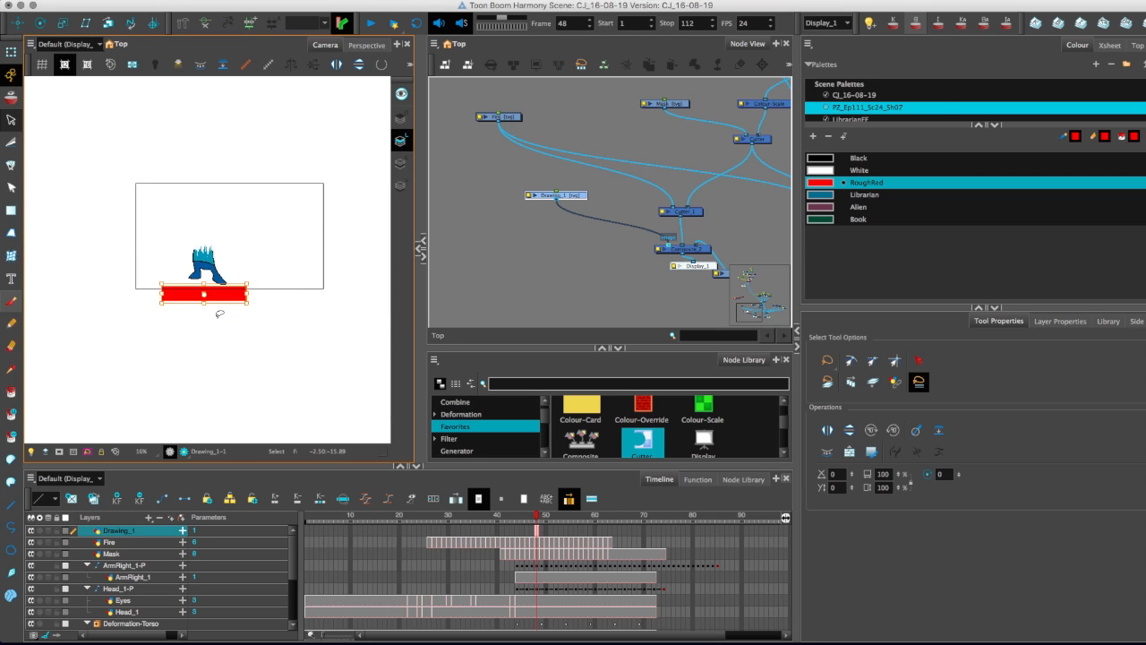
key("2")
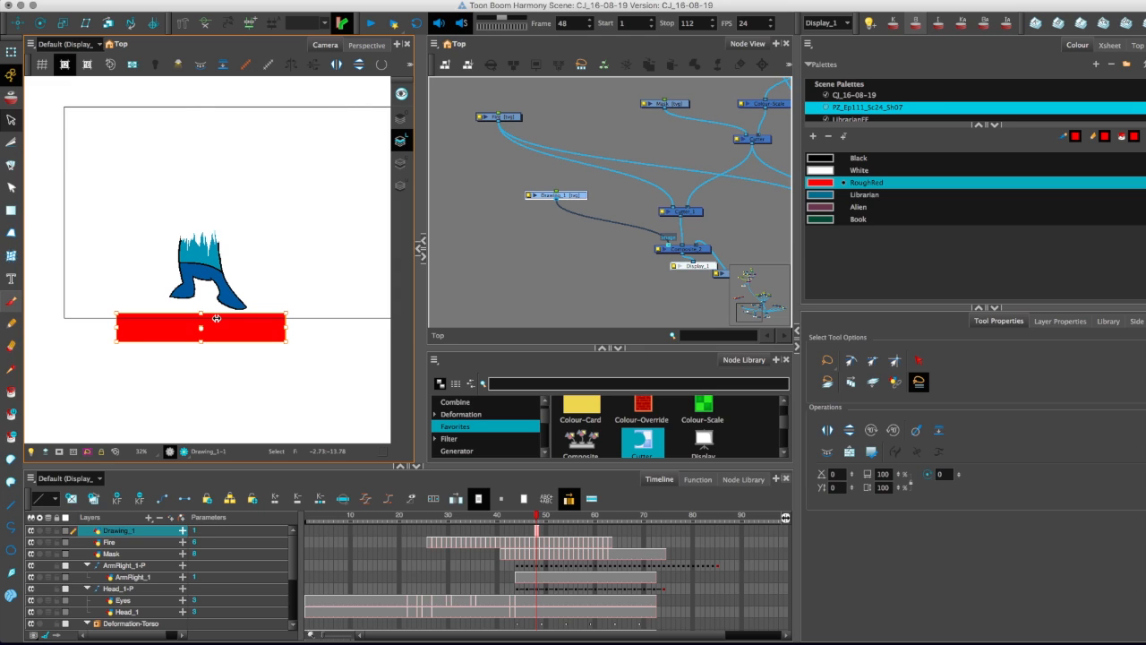
left_click_drag(200, 342, 207, 324)
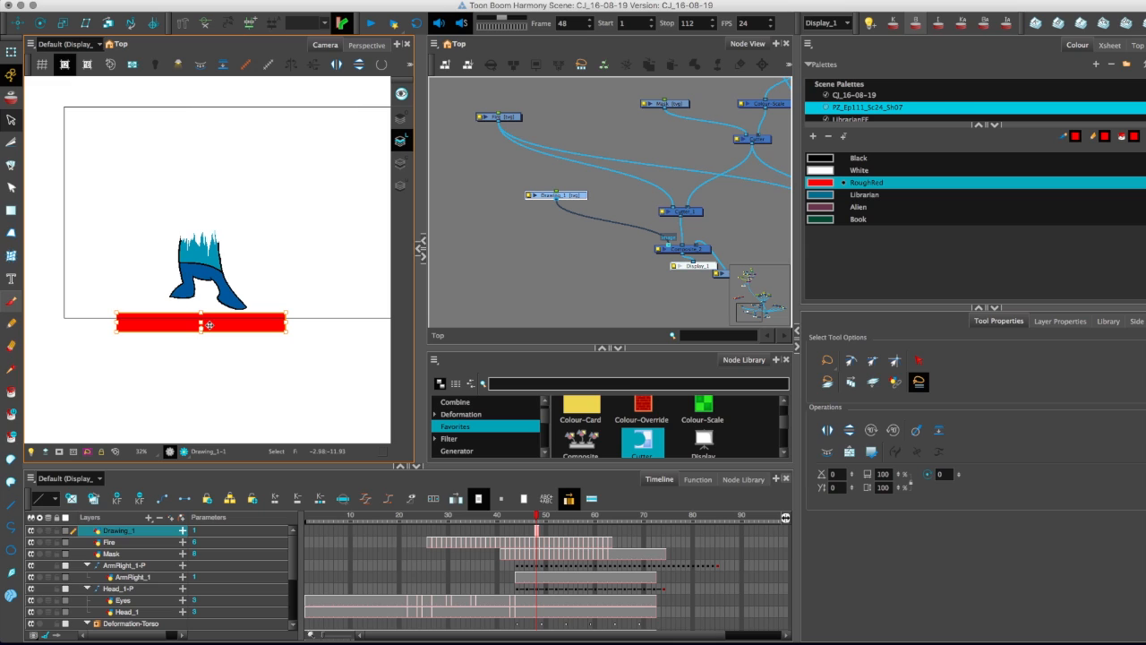
Extend the red bar drawing's exposure to span the same frames as the Fire layer.
left_click_drag(536, 530, 428, 530)
left_click_drag(536, 532, 428, 531)
left_click_drag(535, 532, 610, 532)
left_click_drag(481, 518, 666, 536)
left_click(489, 527)
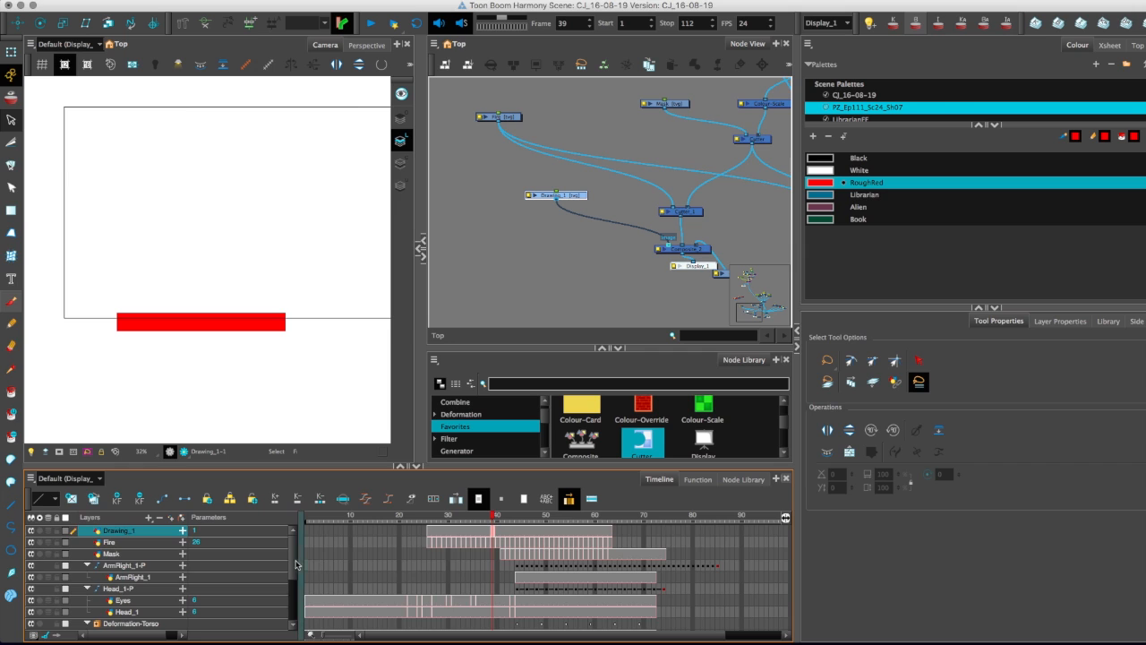
Shift the red bar drawing's exposure later in the timeline so it starts at frame 42.
scroll(286, 550, "down", 5)
scroll(287, 550, "up", 5)
left_click_drag(427, 534, 613, 535)
mouse_move(476, 535)
left_mouse_down()
mouse_move(554, 535)
mouse_move(565, 520)
mouse_move(625, 533)
mouse_move(581, 574)
mouse_move(489, 583)
mouse_move(549, 565)
left_mouse_up()
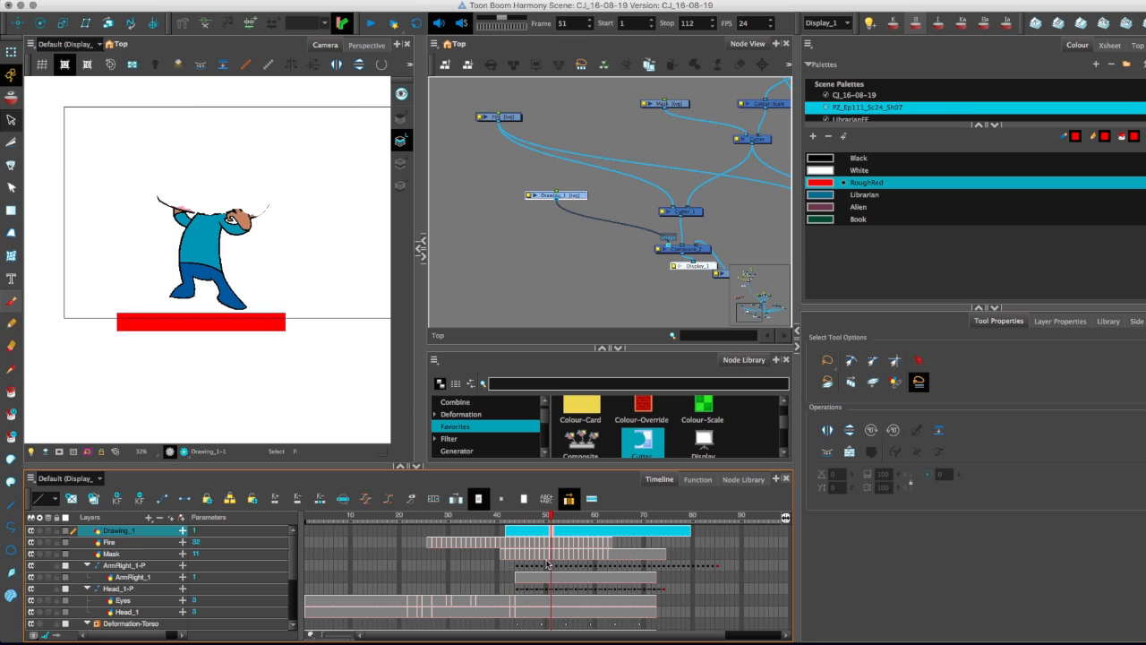
Add a parent peg to the red bar drawing and set peg keyframes at frames 42 and 71.
left_click(182, 519)
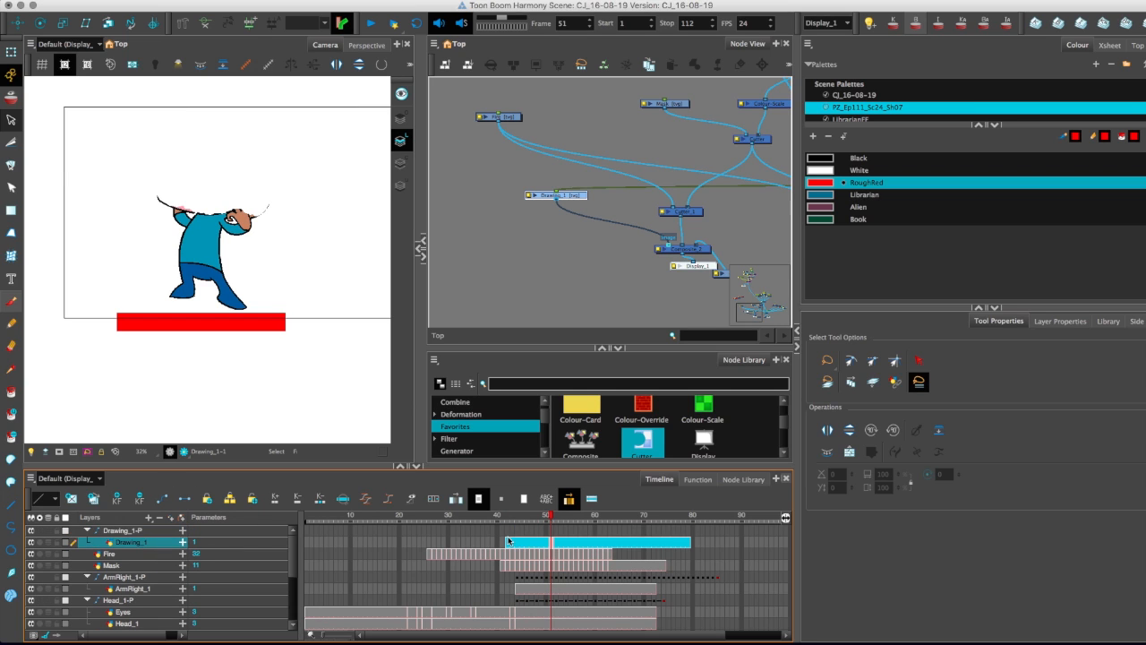
left_click(508, 530)
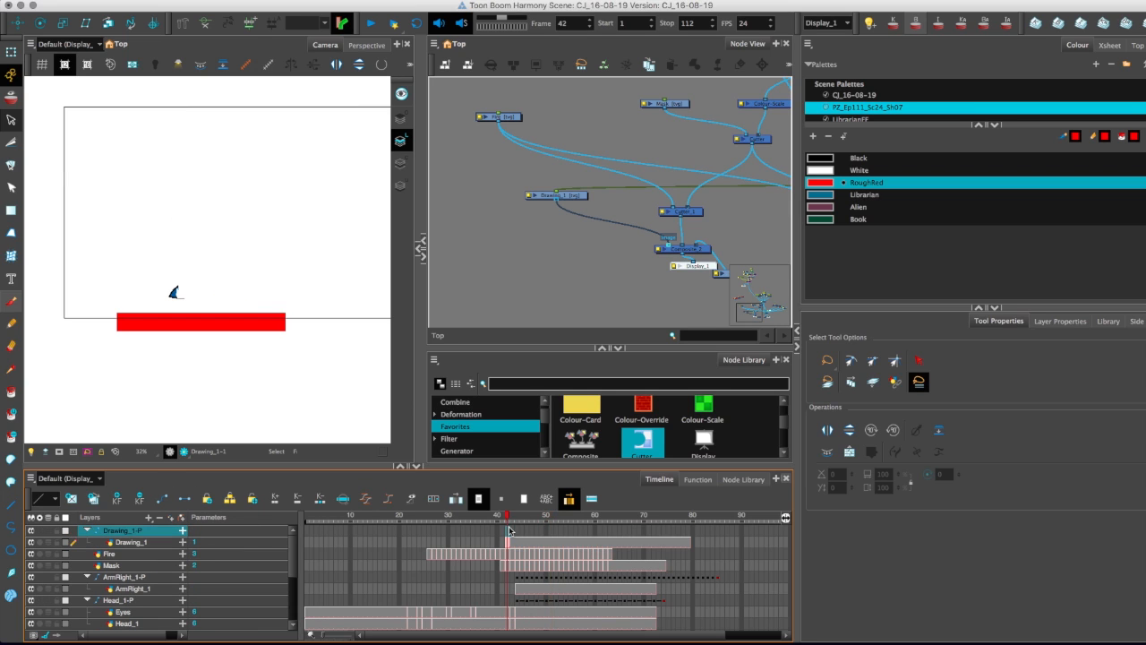
left_click(649, 537)
left_click(116, 498)
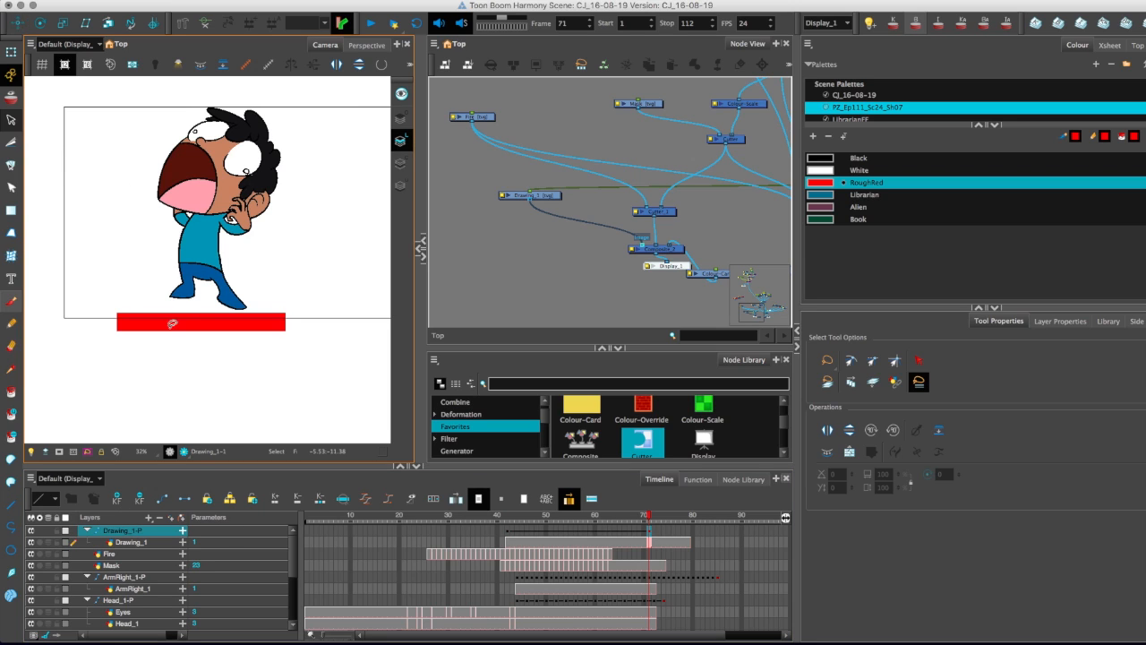
Translate the red bar's peg upward at frame 71 to above the character's head and scrub through the motion.
left_click(17, 24)
left_click_drag(113, 267, 110, 314)
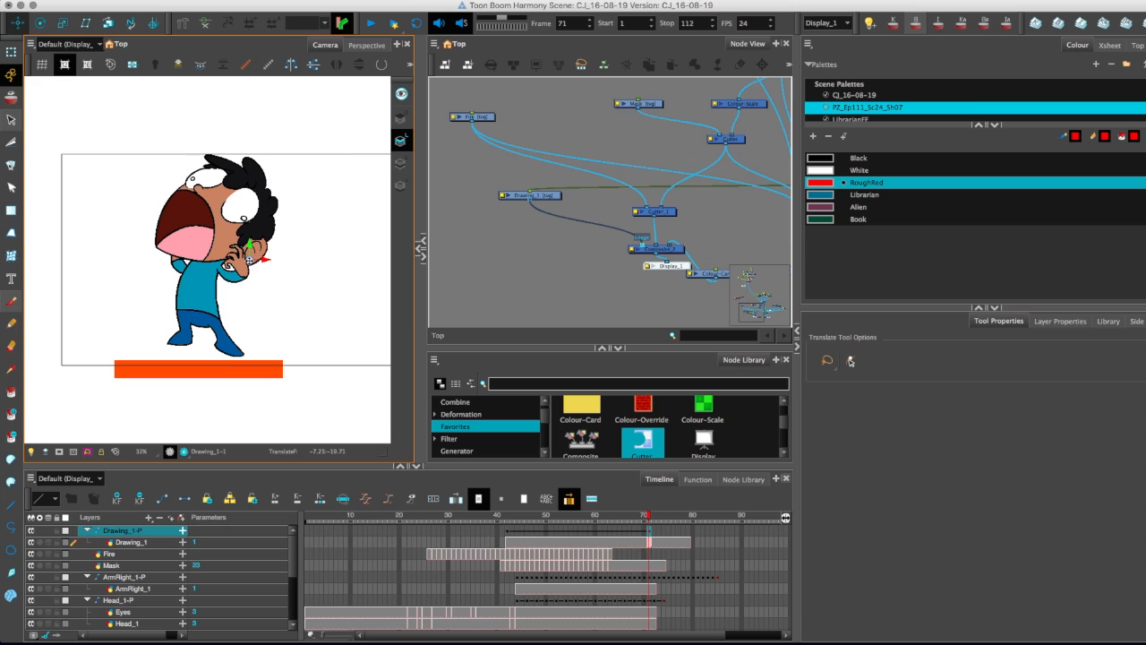
left_click_drag(201, 358, 200, 133)
left_click_drag(506, 532, 615, 530)
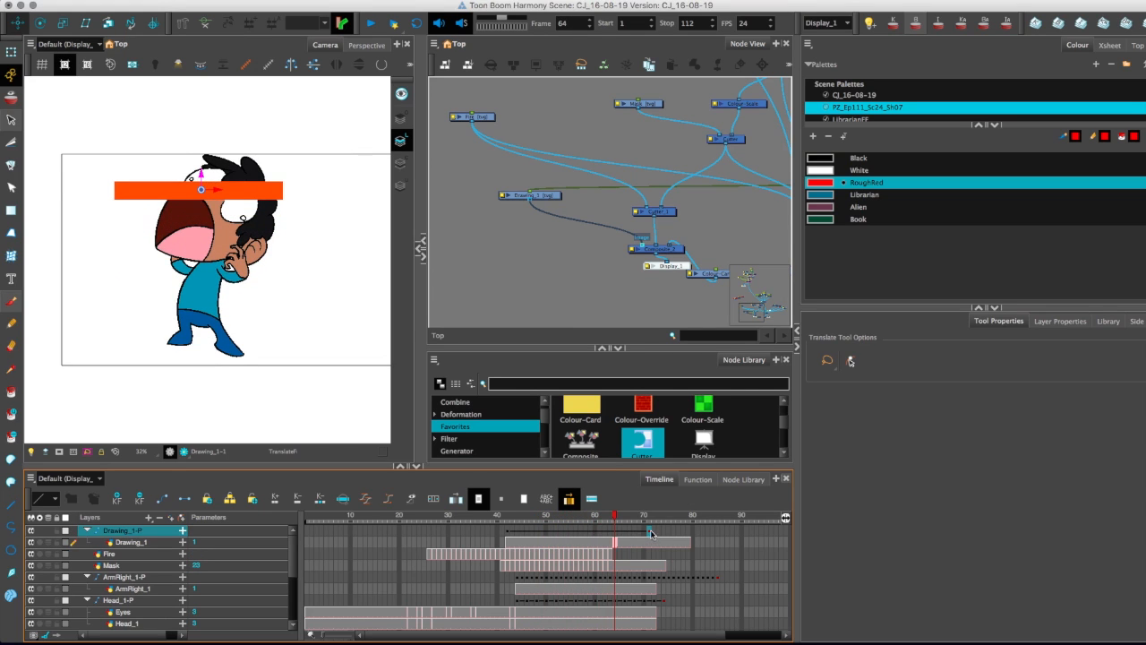
Shift the bar's peg keyframes to about frames 43 and 72 to follow the burning edge, and play back the motion.
left_click(557, 338)
left_click(499, 535)
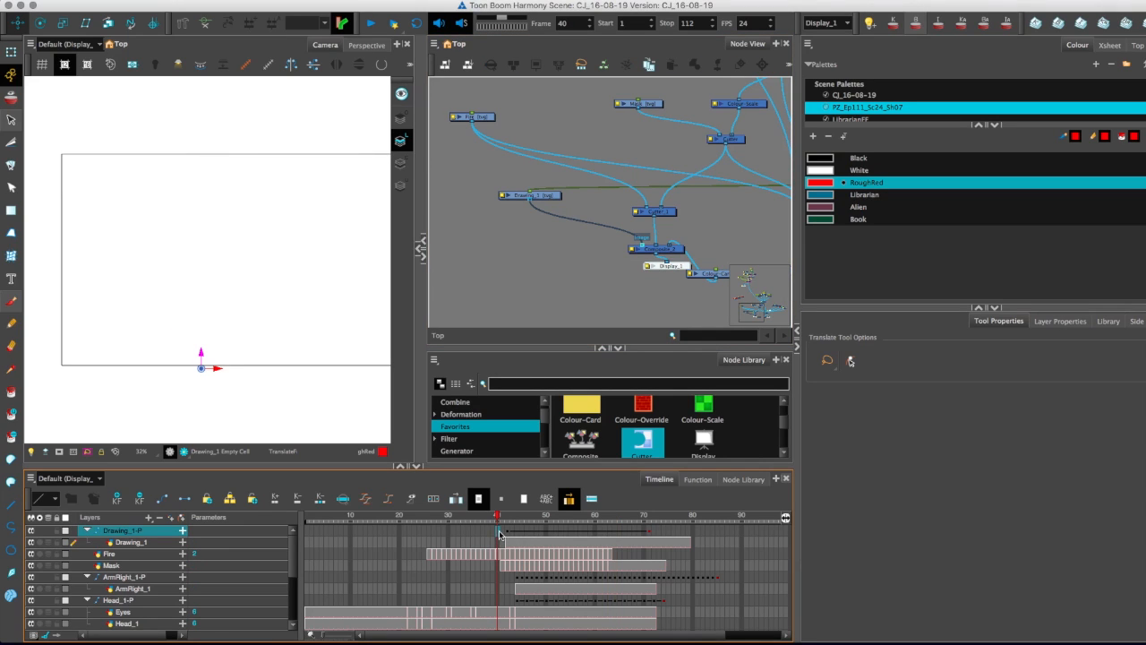
left_click_drag(499, 518, 565, 518)
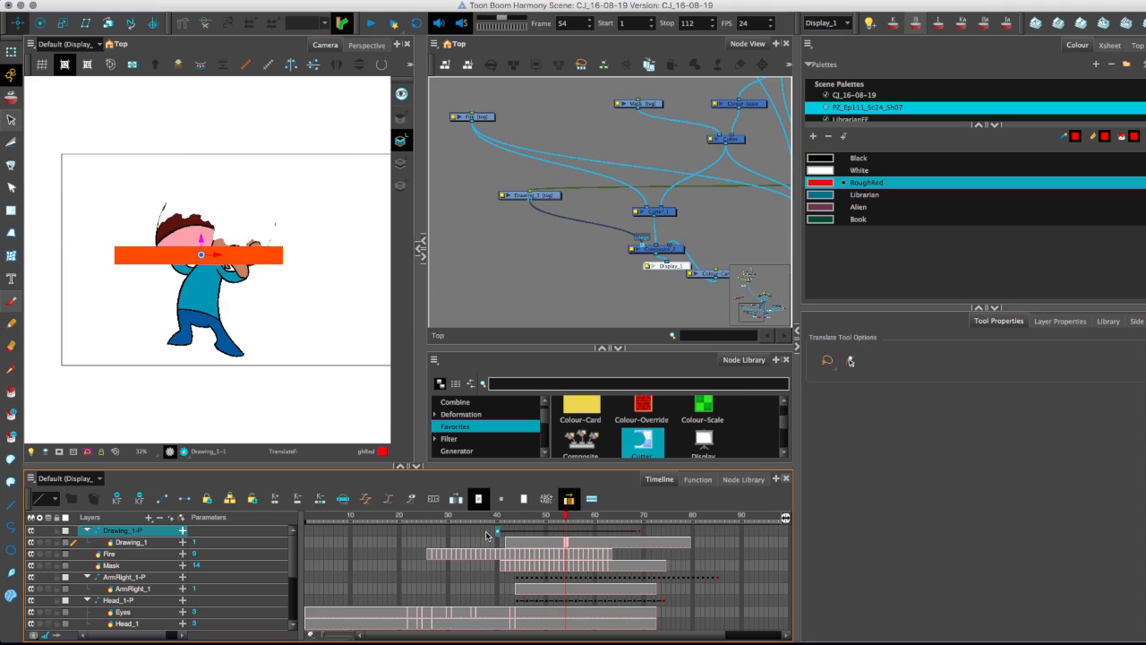
left_click(486, 535)
left_click_drag(491, 518, 591, 518)
left_click(495, 534)
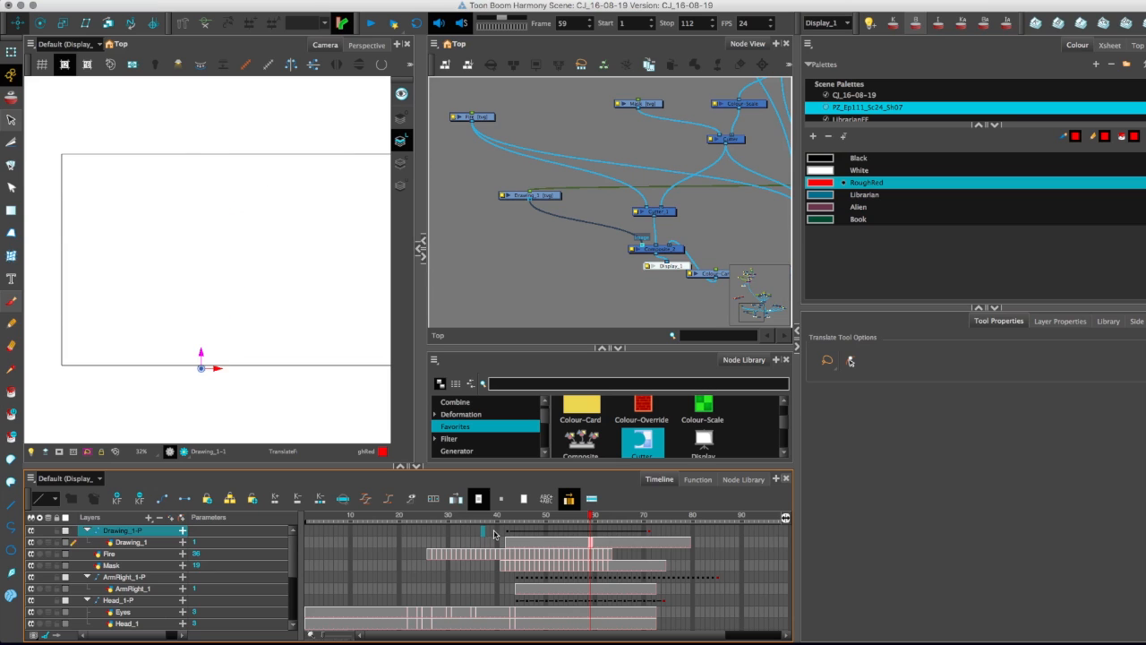
left_click_drag(503, 522, 562, 548)
left_click(495, 545)
key("Return")
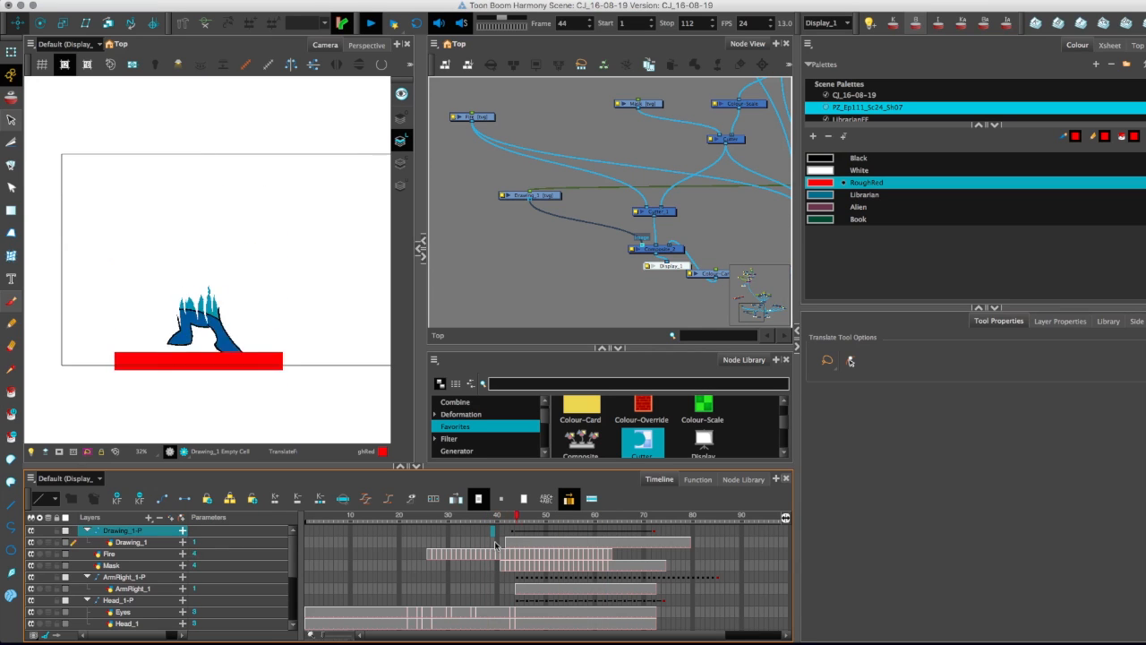
key("Return")
left_click_drag(536, 518, 586, 514)
Add a third Cutter with the red bar as matte and the fire Cutter's output as image, and connect it to the preview Composite.
left_click_drag(642, 440, 568, 265)
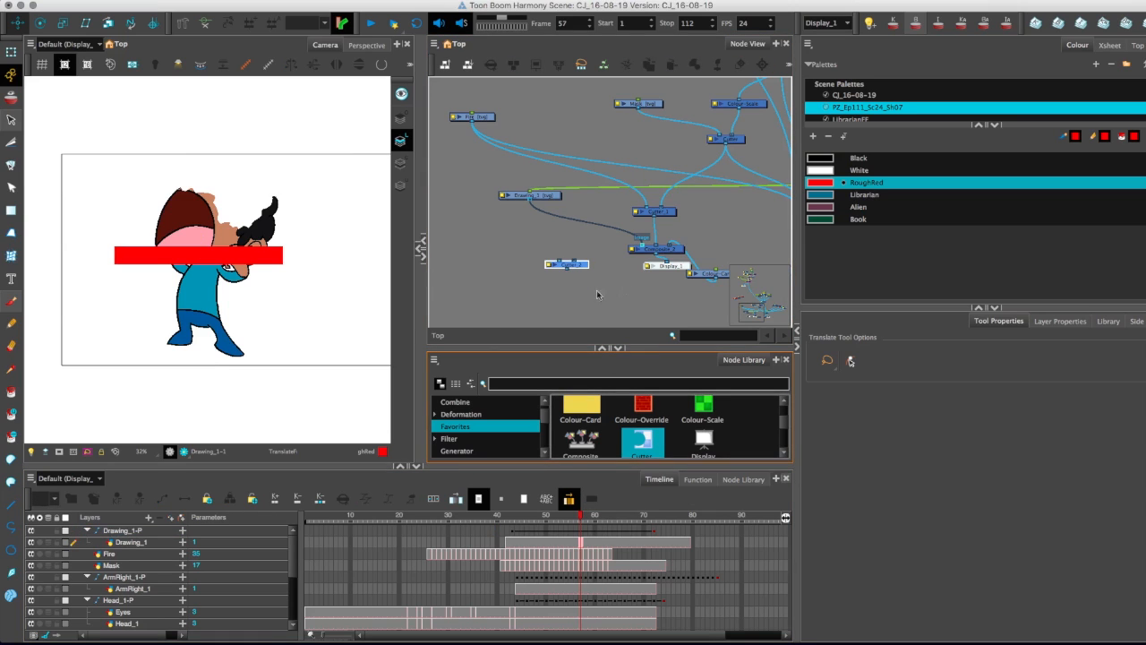
left_click(656, 248)
left_click_drag(594, 237, 574, 260)
left_click_drag(641, 245, 560, 261)
left_click(549, 265)
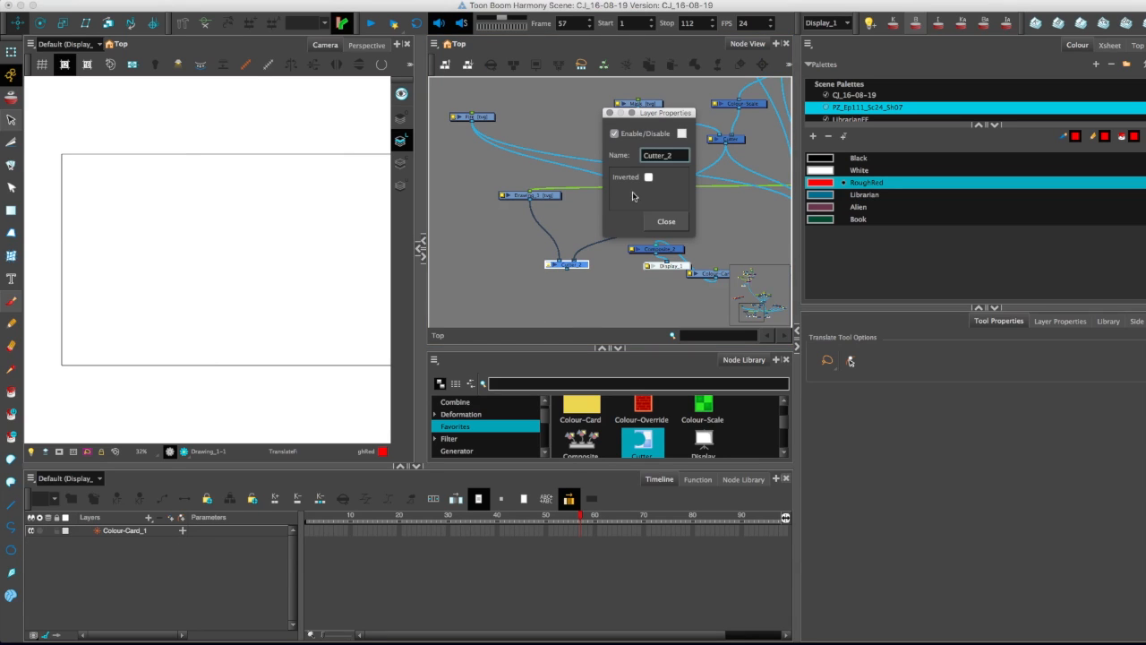
left_click(667, 221)
left_click_drag(568, 272, 643, 244)
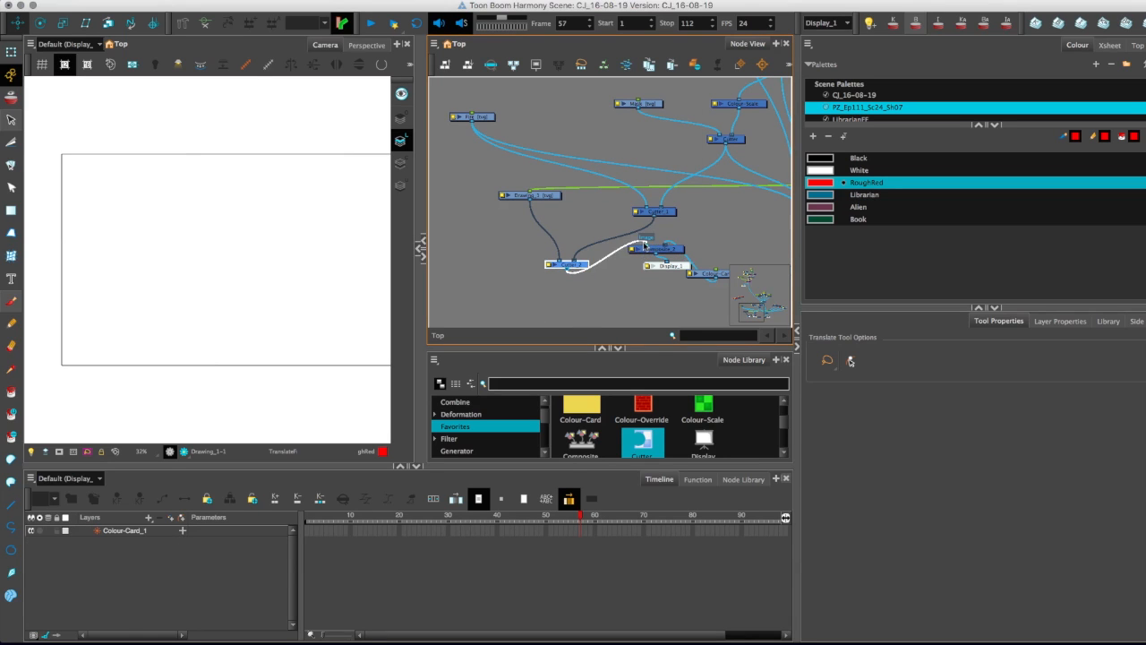
Delete the Fire-matted Cutter so the original Cutter feeds the bar-matted one directly, and scrub through the resulting strip.
mouse_move(551, 518)
left_mouse_down()
mouse_move(525, 518)
mouse_move(638, 541)
left_mouse_up()
left_click_drag(665, 214, 611, 211)
key("Delete")
mouse_move(542, 519)
left_mouse_down()
mouse_move(512, 524)
mouse_move(647, 548)
mouse_move(551, 564)
mouse_move(636, 557)
mouse_move(585, 554)
left_mouse_up()
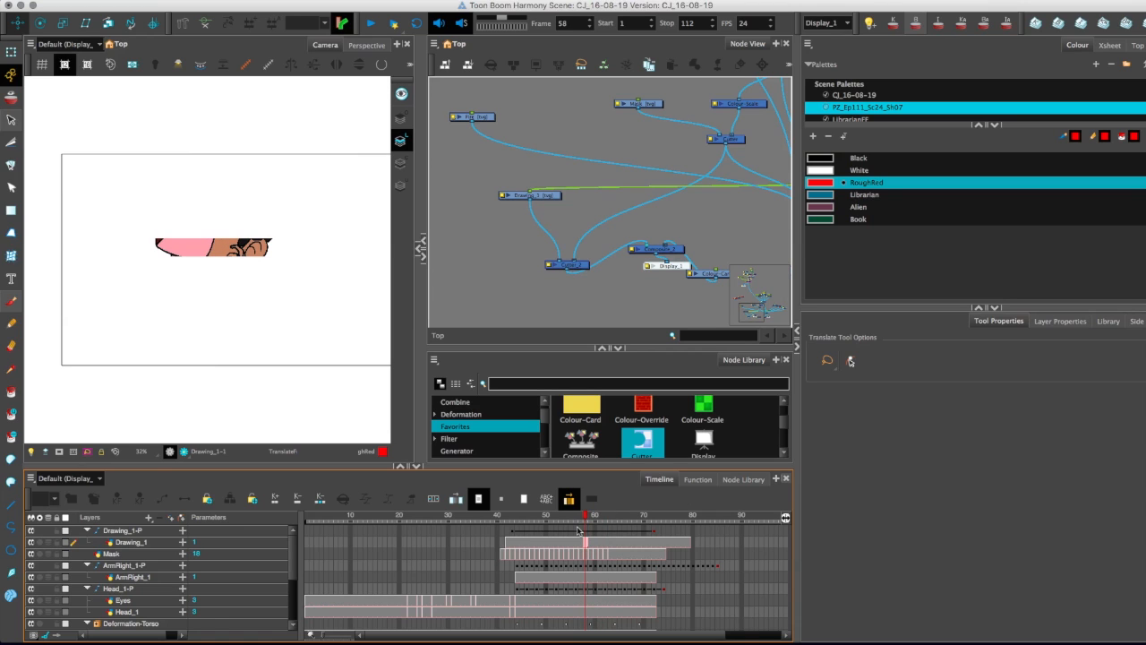
Connect the bar-matted Cutter's output to the Planar-Region's image input and check the region's shape type.
left_click_drag(583, 278, 568, 251)
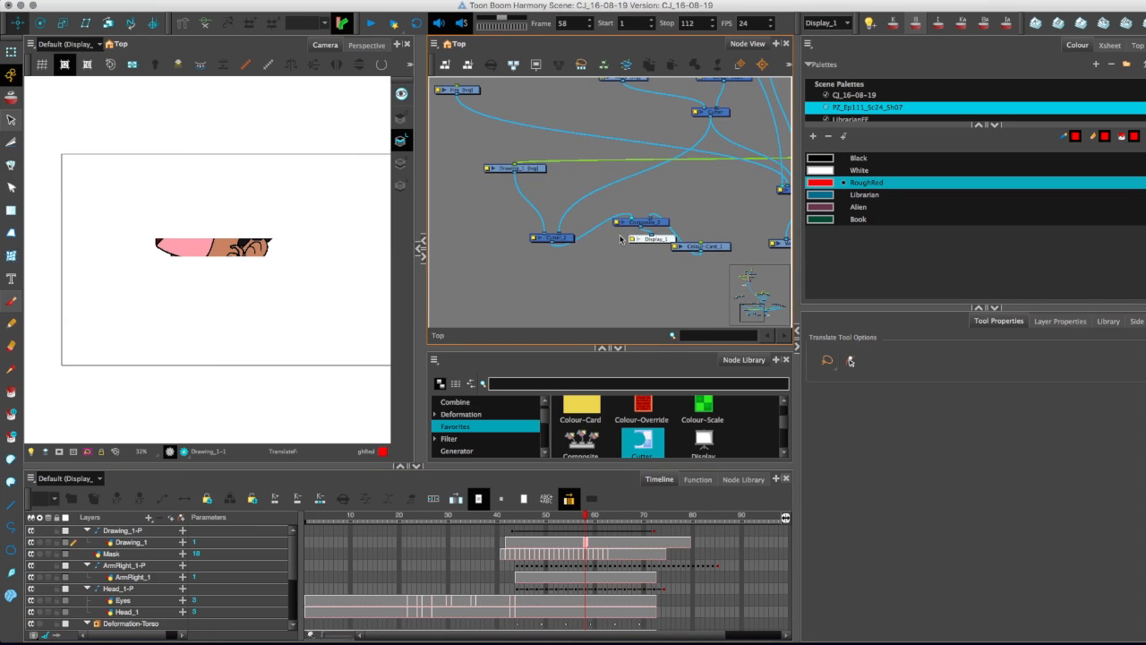
mouse_move(450, 289)
left_mouse_down()
mouse_move(489, 278)
mouse_move(591, 296)
mouse_move(570, 297)
mouse_move(517, 225)
mouse_move(492, 302)
mouse_move(518, 288)
mouse_move(563, 205)
mouse_move(494, 319)
mouse_move(540, 143)
mouse_move(612, 143)
mouse_move(614, 131)
left_mouse_up()
key("1")
key("1")
key("1")
key("1")
key("2")
key("2")
key("2")
key("2")
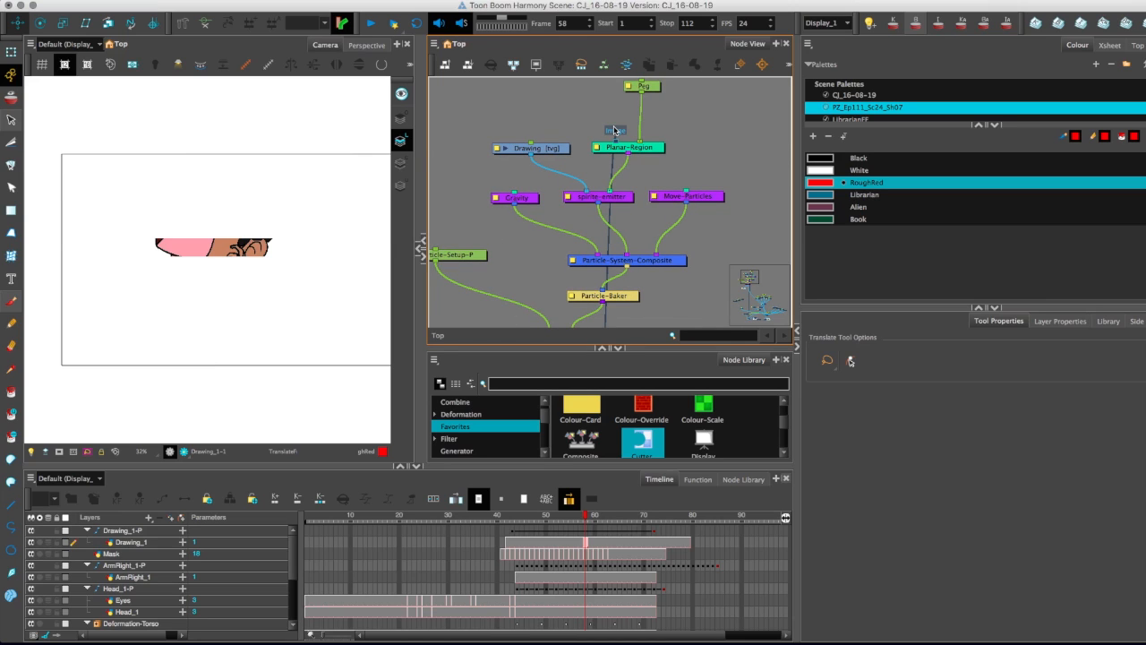
double_click(599, 149)
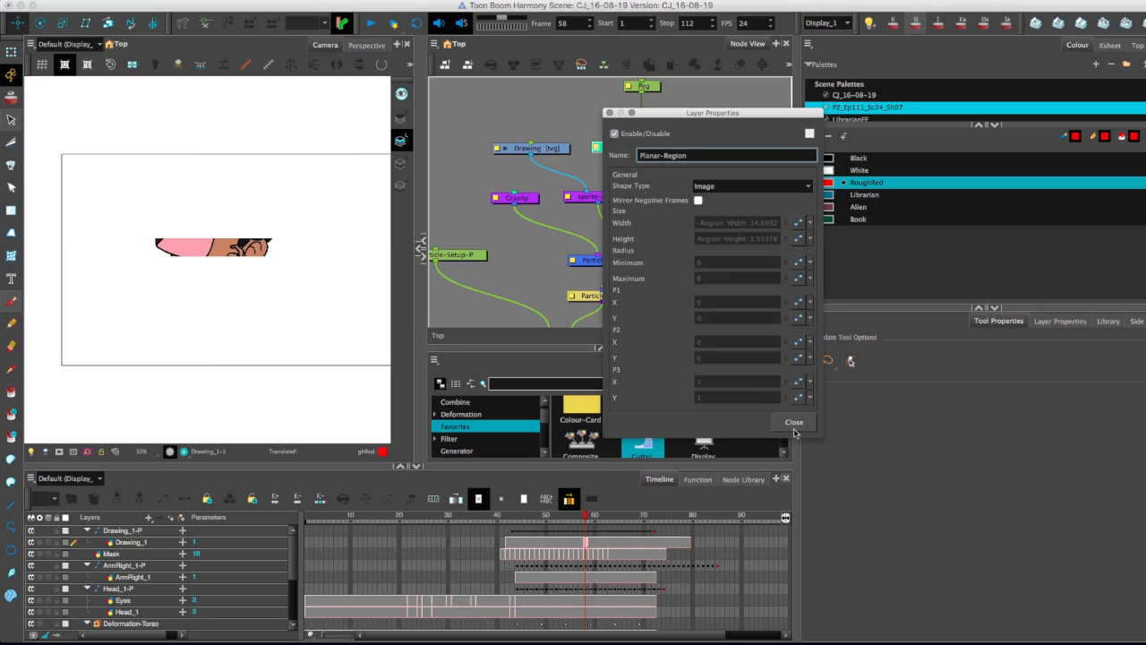
left_click(794, 422)
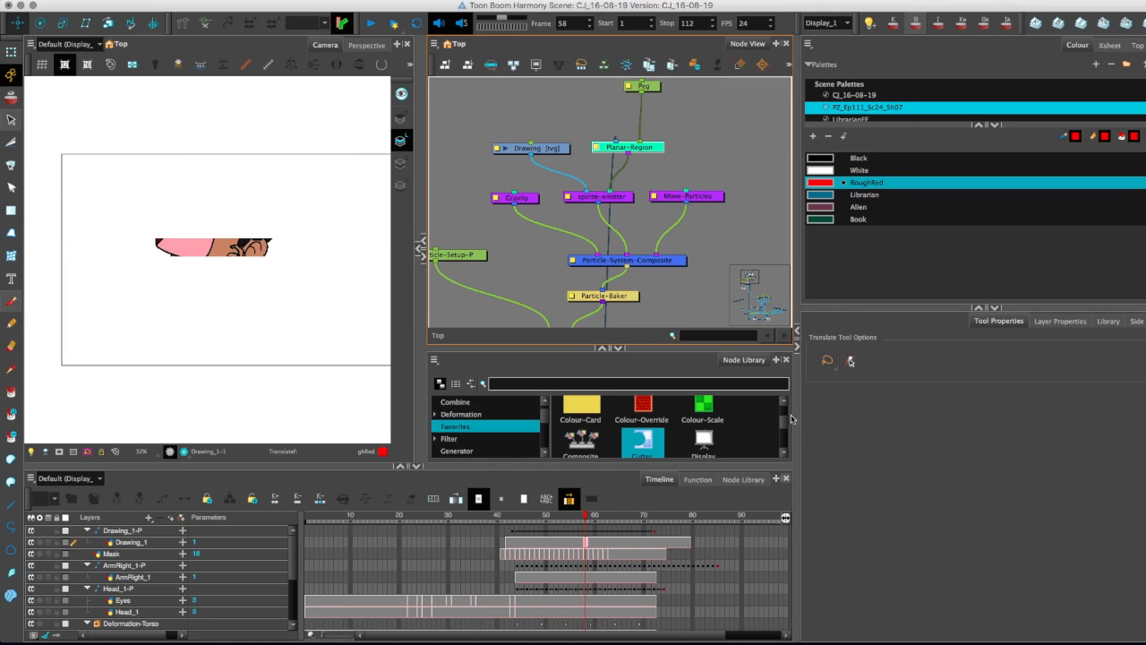
Switch the scene's active display to Display_2 for the particle system.
left_click_drag(522, 304, 532, 161)
key("1")
key("1")
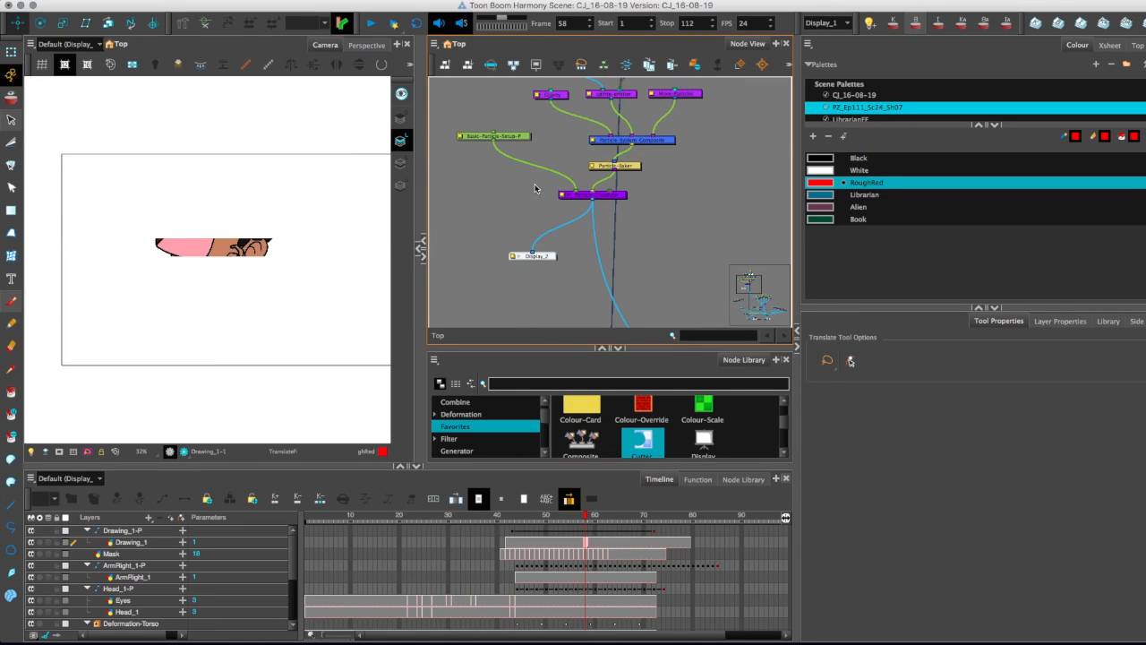
left_click(829, 22)
left_click(822, 38)
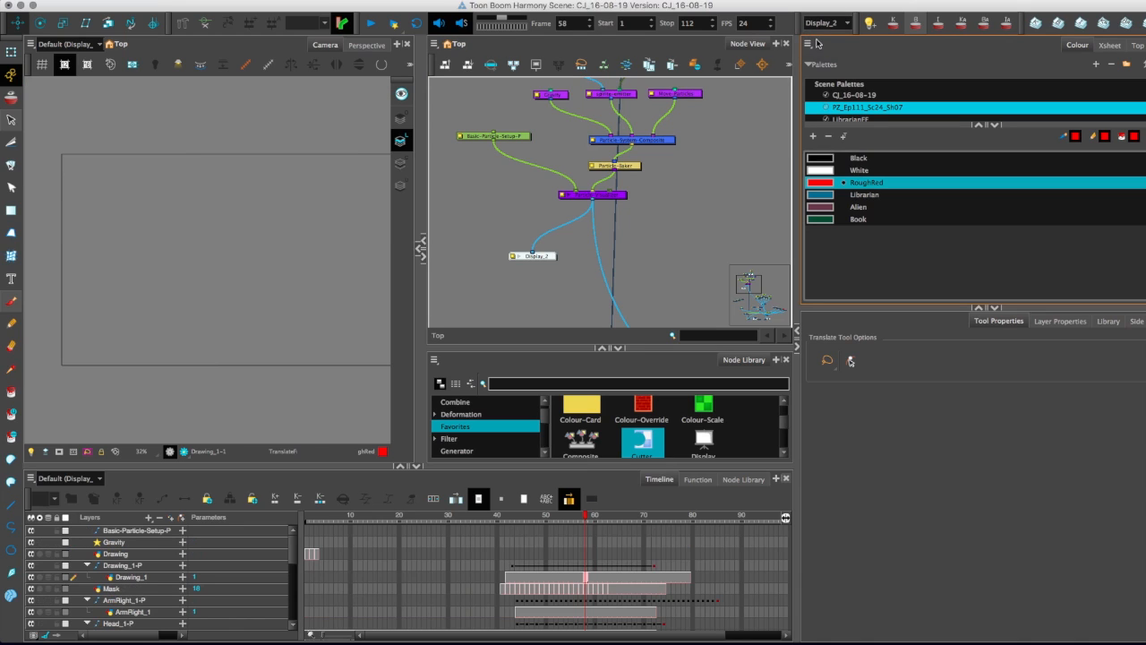
Connect the red bar drawing directly to the Planar-Region in place of the Cutter, and scrub through the emitted particles.
left_click(507, 519)
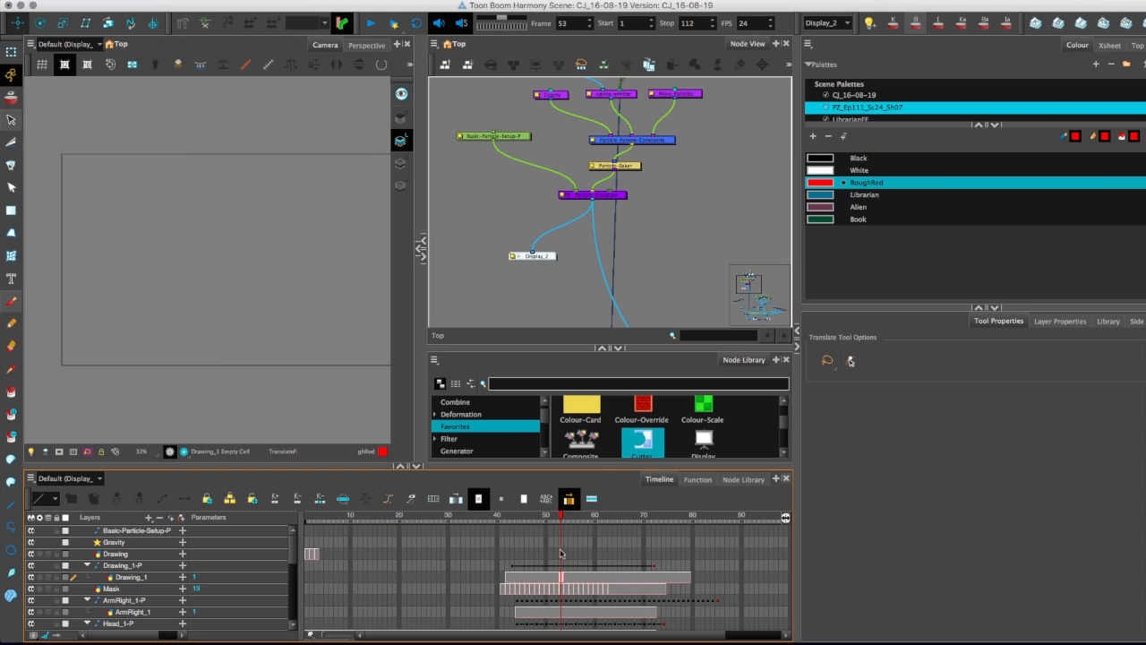
left_click(499, 566)
scroll(506, 219, "down", 5)
scroll(532, 198, "up", 6)
scroll(647, 225, "down", 6)
left_click_drag(549, 263, 508, 123)
scroll(508, 126, "up", 5)
left_click_drag(565, 186, 525, 281)
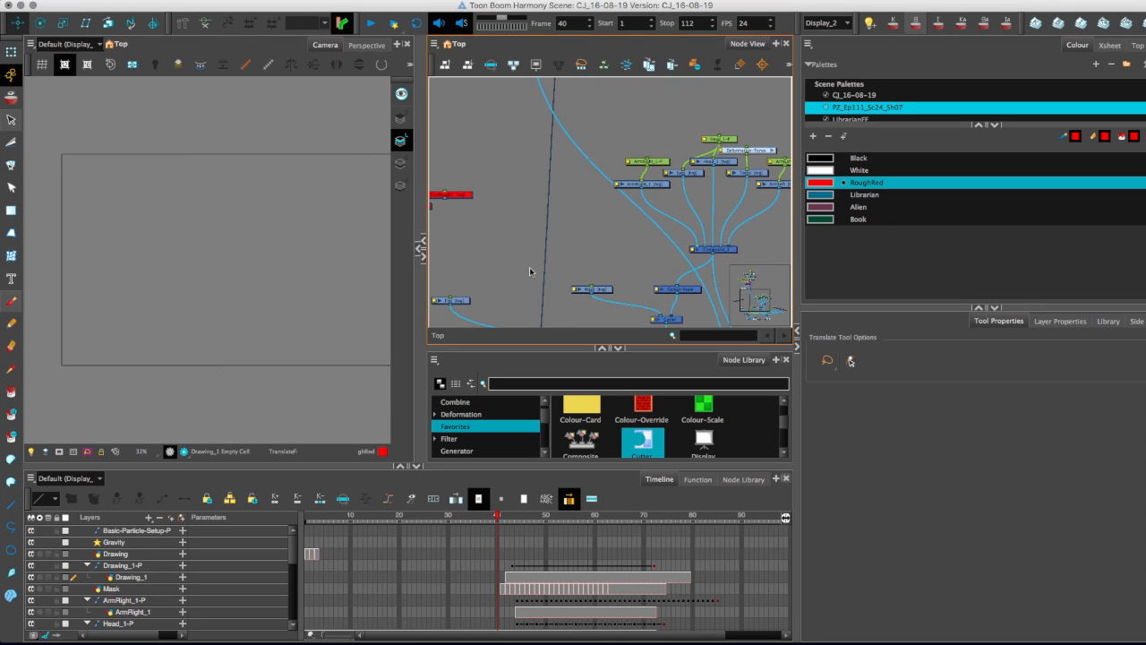
left_click_drag(530, 266, 579, 163)
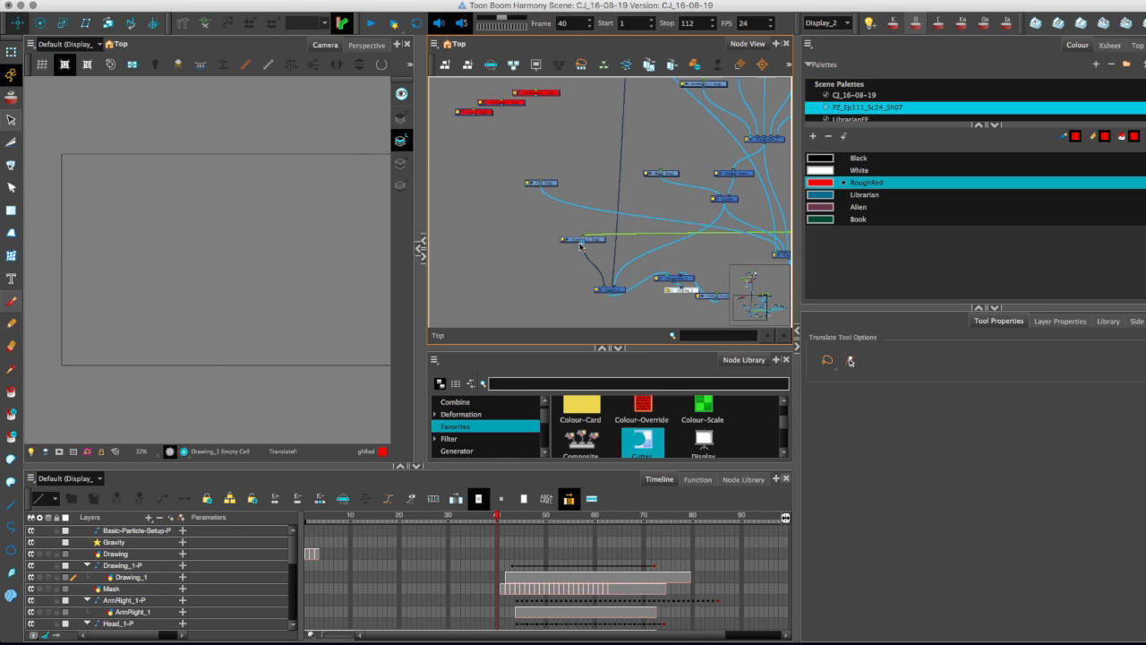
left_click_drag(490, 139, 593, 175)
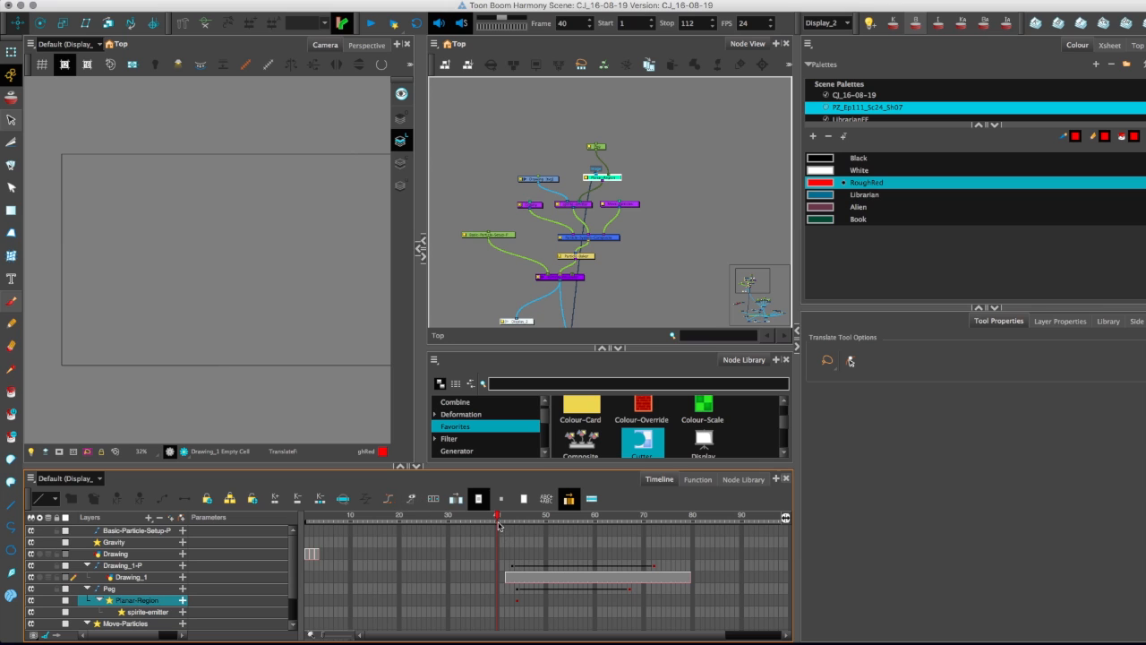
left_click_drag(529, 517, 595, 548)
scroll(156, 428, "down", 2)
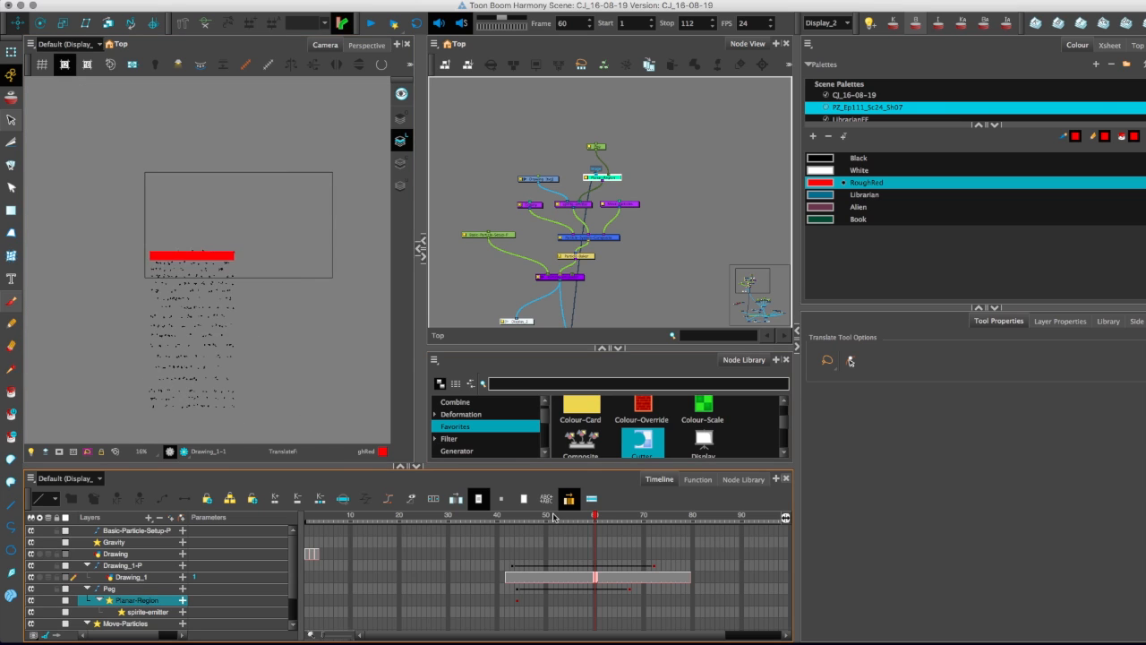
left_click(542, 517)
left_click_drag(553, 518, 599, 518)
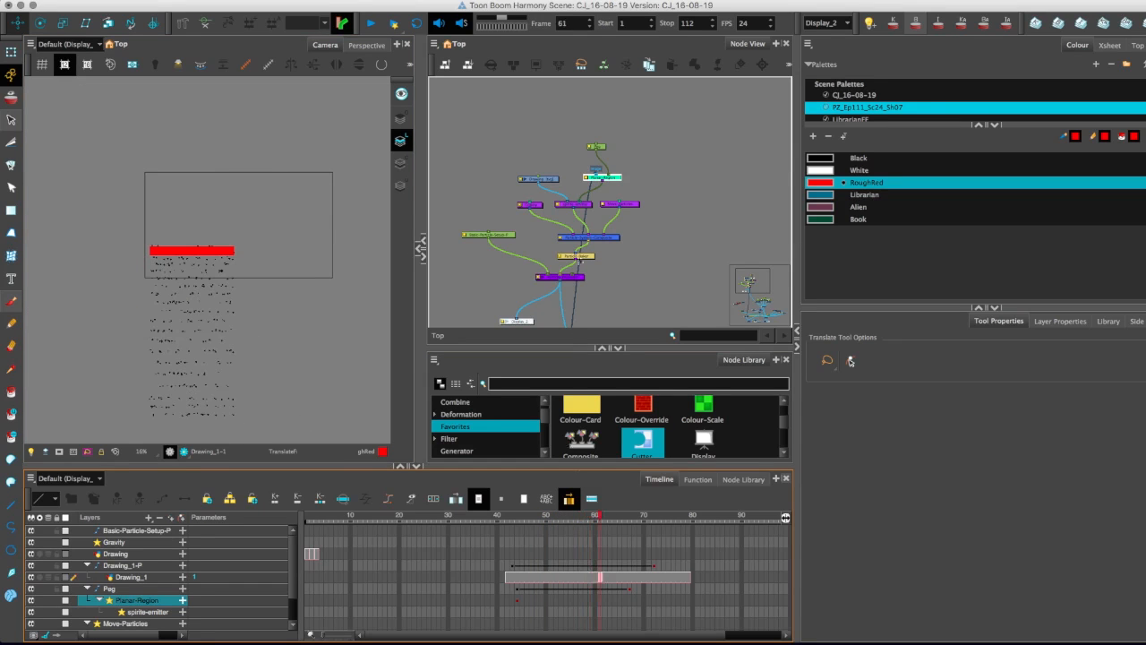
Try deleting the peg above the Planar-Region and scrub the timeline to check the particle emission.
left_click(597, 146)
key("Delete")
mouse_move(510, 518)
left_mouse_down()
mouse_move(556, 517)
mouse_move(636, 543)
mouse_move(662, 555)
mouse_move(602, 564)
mouse_move(677, 581)
mouse_move(568, 575)
mouse_move(673, 566)
left_mouse_up()
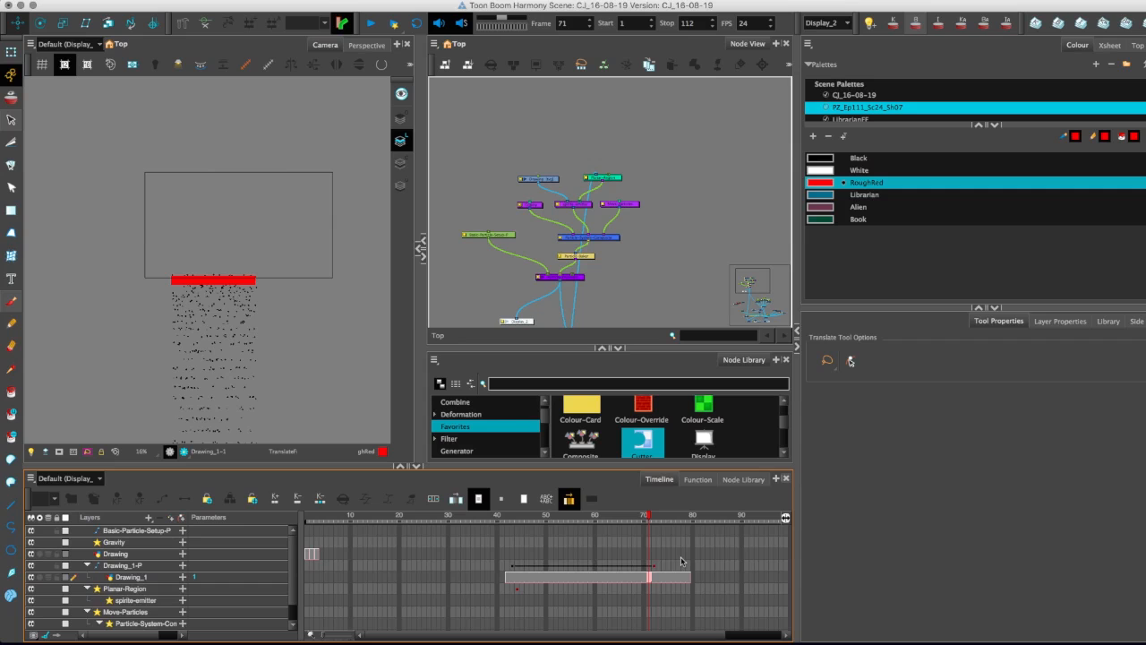
Undo the peg deletion and the red bar's direct connection to the Planar-Region.
key("super+z")
key("super+z")
key("super+z")
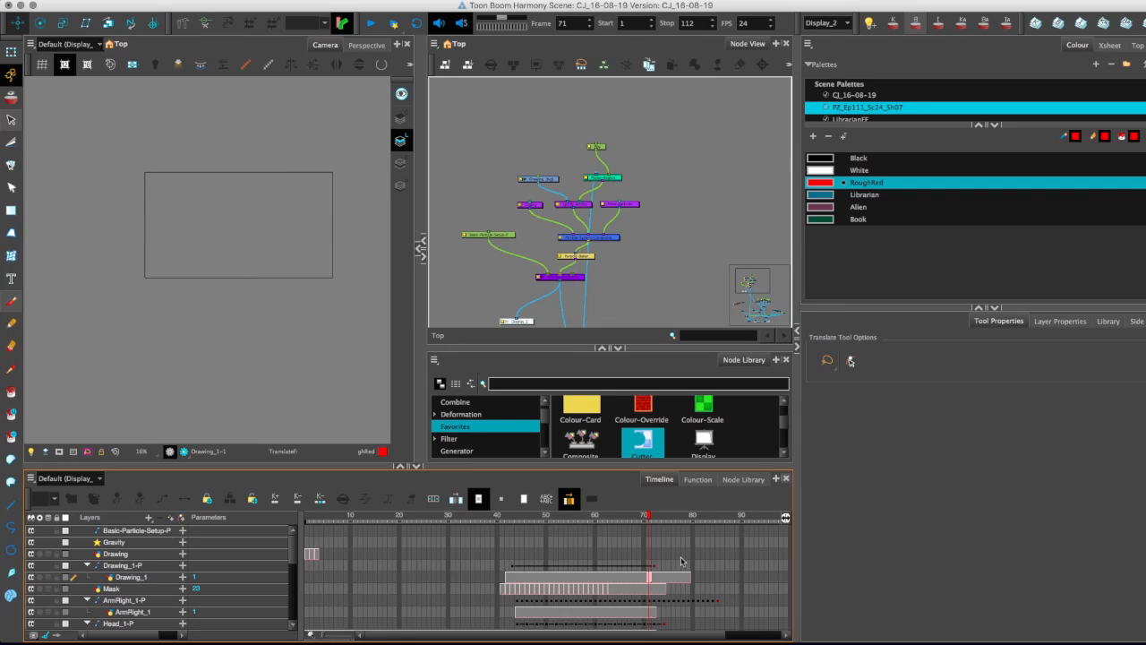
Switch the active display to Display_1 and scrub the cut character strip to frame 61.
left_click_drag(525, 293, 520, 220)
mouse_move(528, 295)
left_mouse_down()
mouse_move(525, 191)
mouse_move(504, 253)
mouse_move(608, 195)
left_mouse_up()
scroll(502, 265, "down", 3)
scroll(528, 276, "up", 2)
mouse_move(673, 178)
left_mouse_down()
mouse_move(641, 151)
mouse_move(609, 216)
mouse_move(656, 174)
left_mouse_up()
left_click(609, 238)
scroll(541, 154, "up", 1)
left_click_drag(542, 151, 545, 216)
scroll(546, 211, "up", 1)
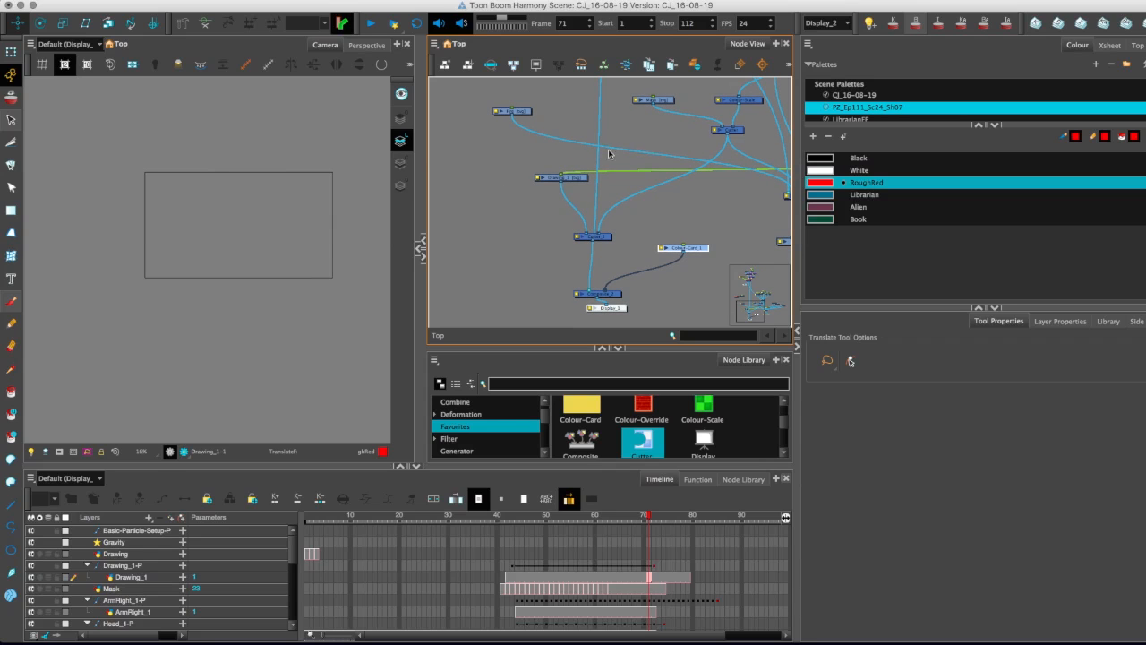
left_click(828, 22)
left_click(815, 49)
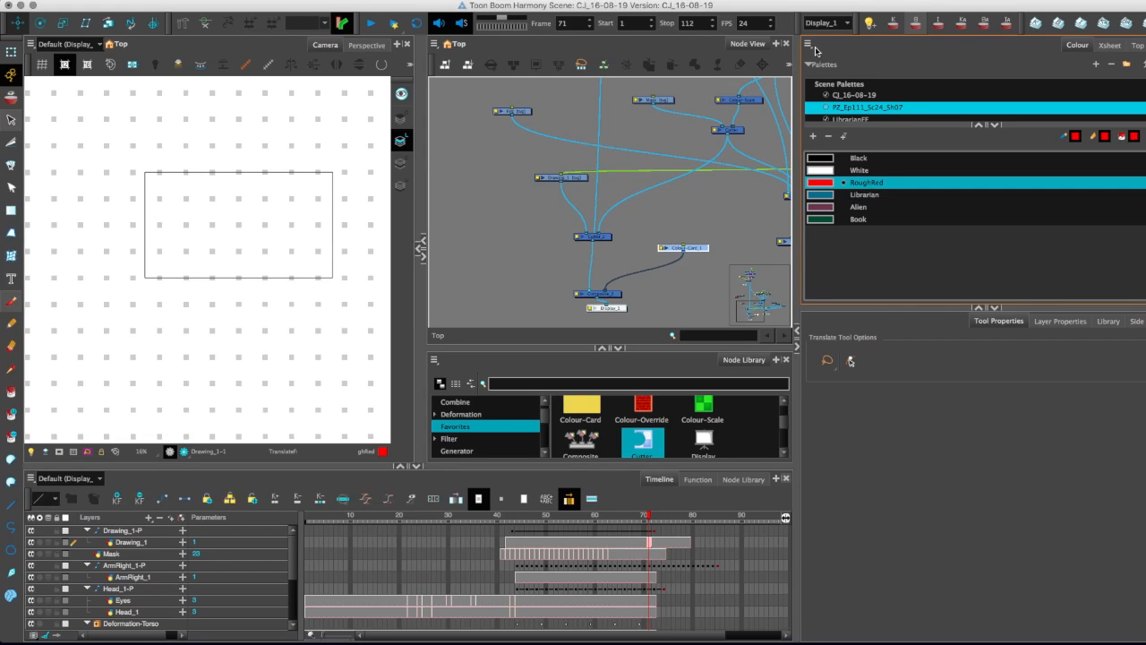
left_click(540, 271)
mouse_move(529, 519)
left_mouse_down()
mouse_move(468, 523)
mouse_move(622, 541)
mouse_move(598, 541)
left_mouse_up()
Disconnect the Colour-Card from the preview Composite and nudge the bar-matted Cutter up slightly.
scroll(518, 253, "down", 5)
scroll(519, 256, "up", 5)
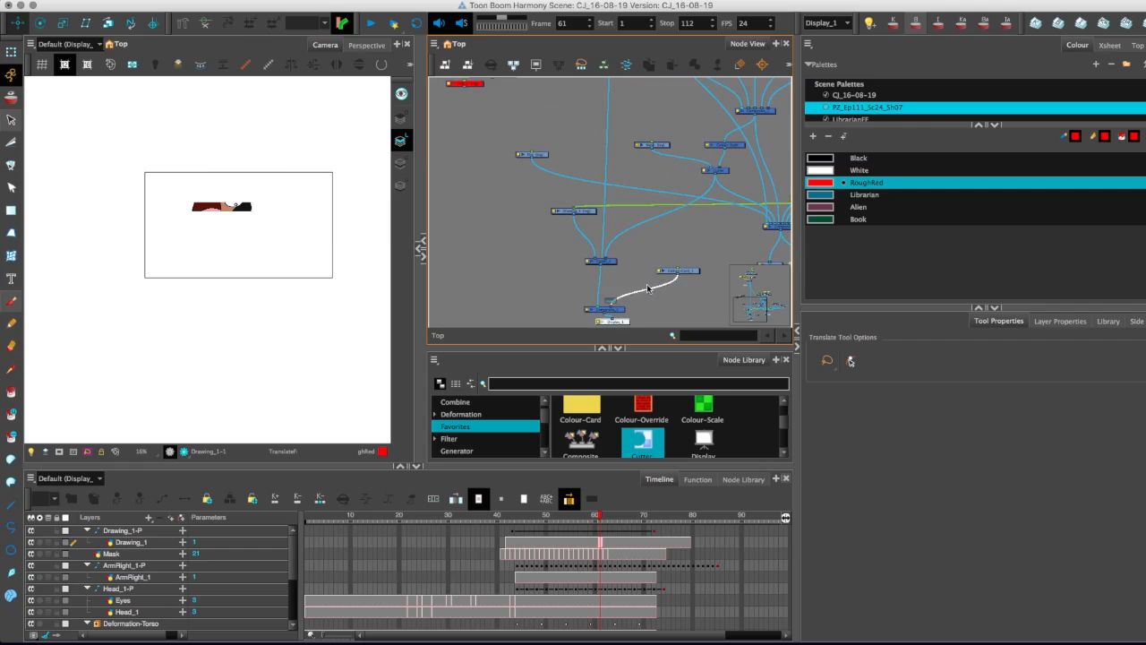
key("Delete")
left_click_drag(613, 265, 613, 255)
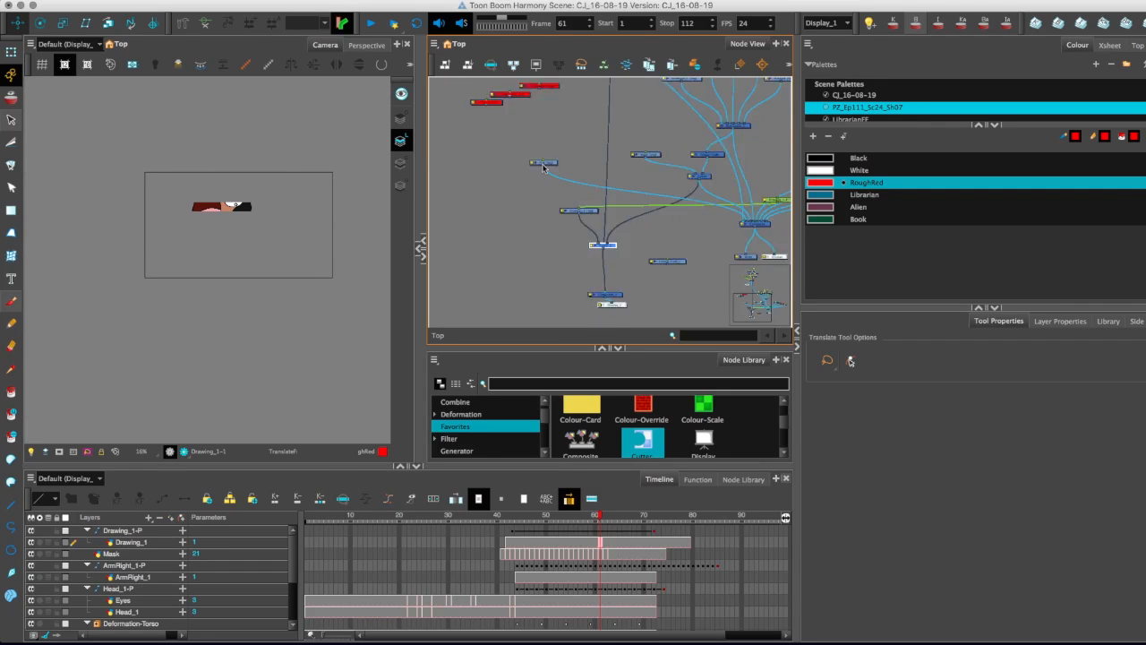
Select the character's head, eyes, arm and torso nodes with their pegs, deformation and Composite, and copy them.
scroll(582, 236, "down", 2)
scroll(578, 235, "up", 2)
left_click_drag(576, 242, 533, 300)
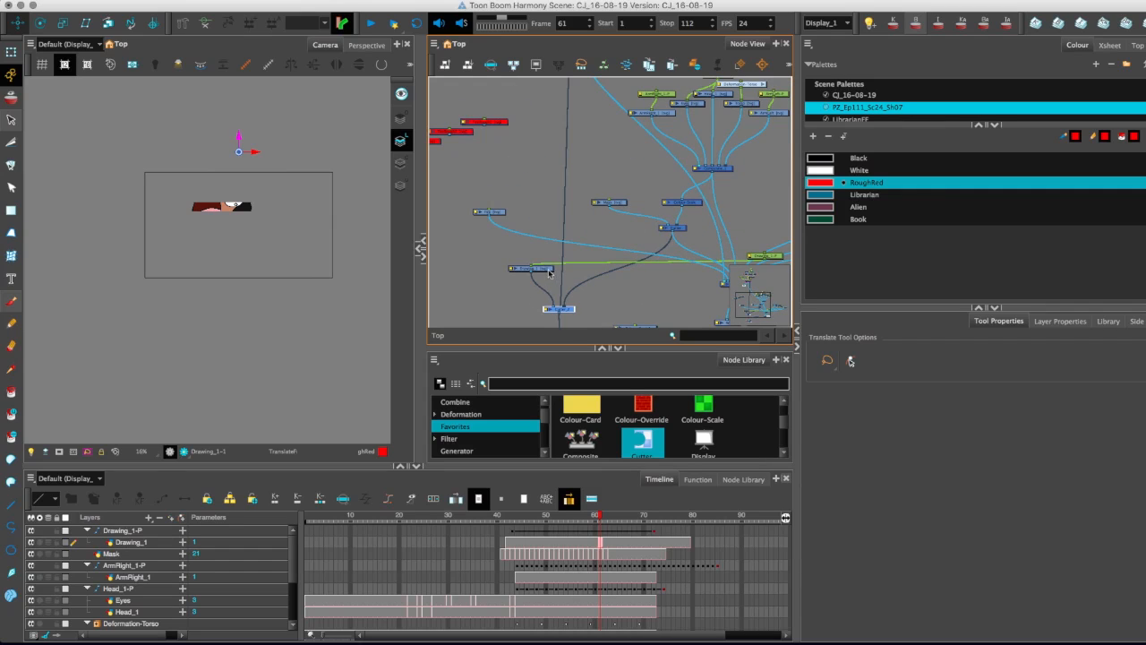
left_click(679, 226)
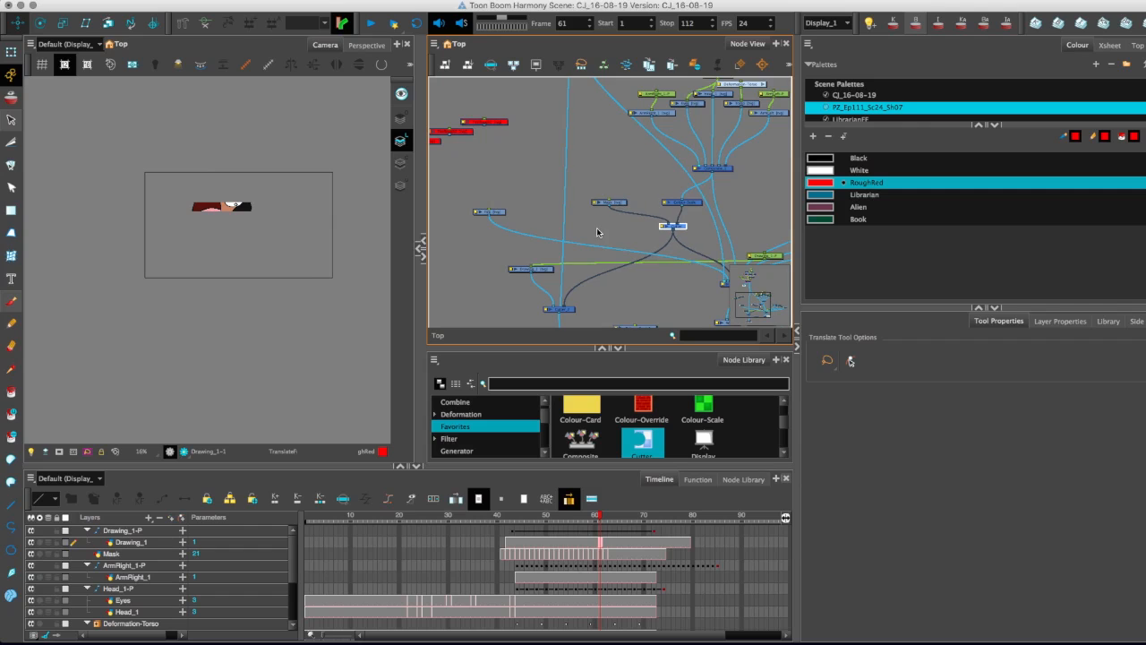
scroll(558, 171, "down", 2)
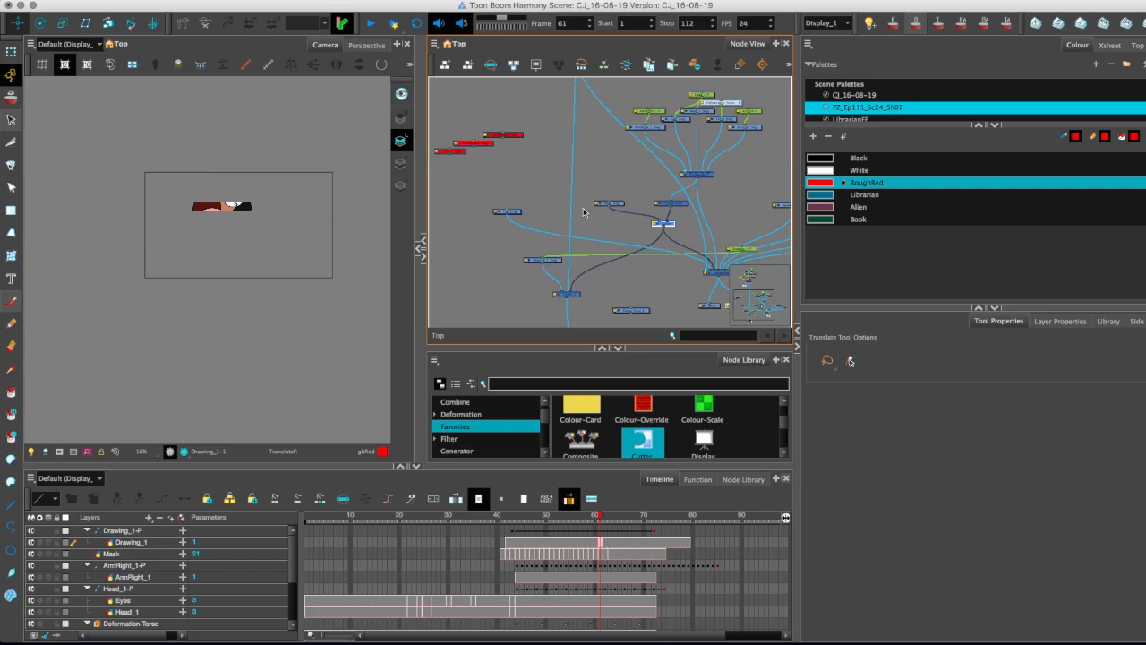
left_click_drag(575, 171, 514, 223)
key("2")
key("2")
left_click_drag(749, 244, 456, 101)
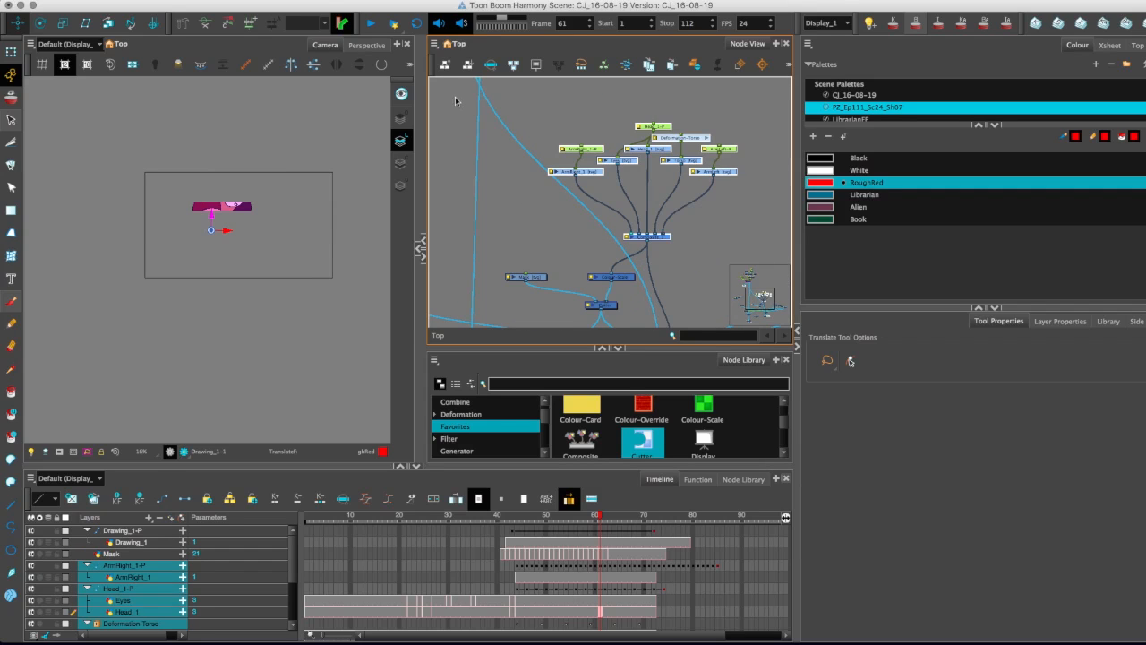
left_click(437, 42)
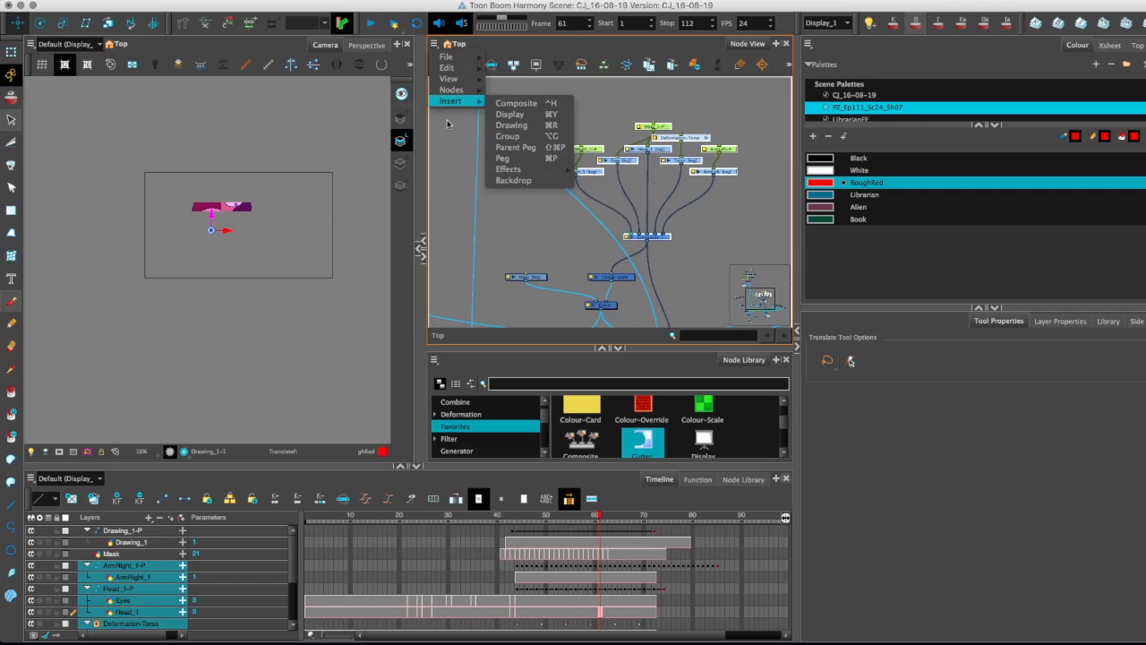
left_click(488, 44)
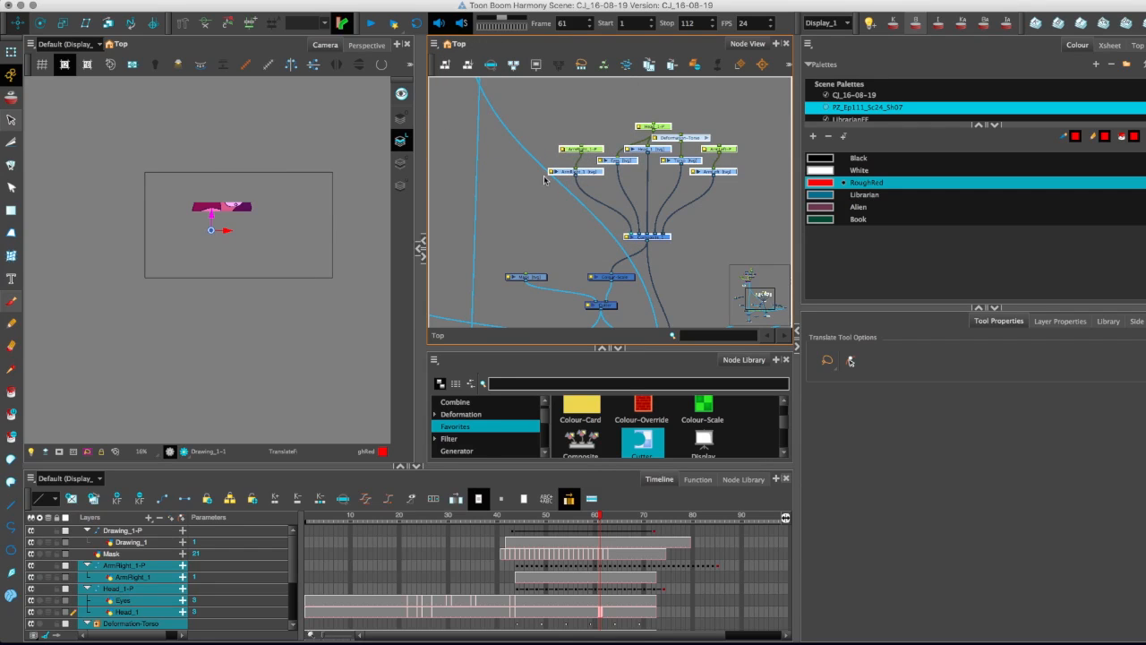
Paste the copied character nodes and place them in the empty area beside the bar-matted Cutter network.
key("super+v")
left_click_drag(569, 239, 488, 257)
key("1")
left_click_drag(488, 262, 630, 220)
left_click_drag(719, 190, 545, 242)
key("2")
left_click_drag(672, 234, 651, 175)
Rename the red bar drawing layer Drawing_1 as Rectangle_Mask.
left_click(636, 160)
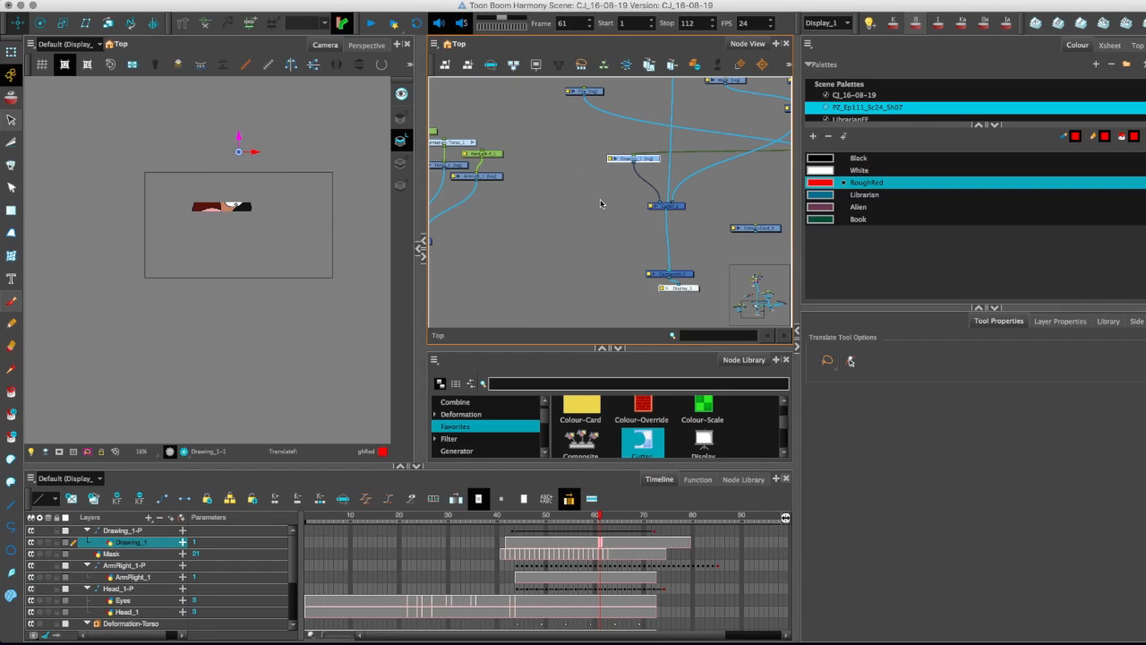
double_click(637, 159)
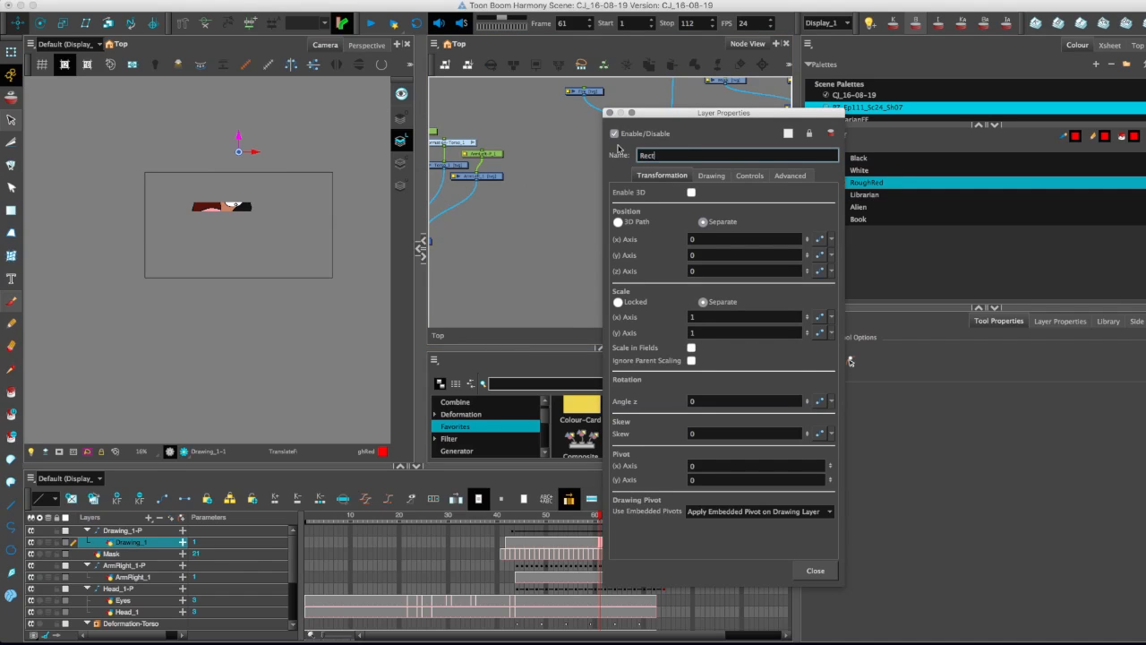
type("k")
left_click(815, 571)
Duplicate Rectangle_Mask and its Cutter next to the copied character nodes, with the copied Composite feeding the new Cutter.
left_click(655, 154)
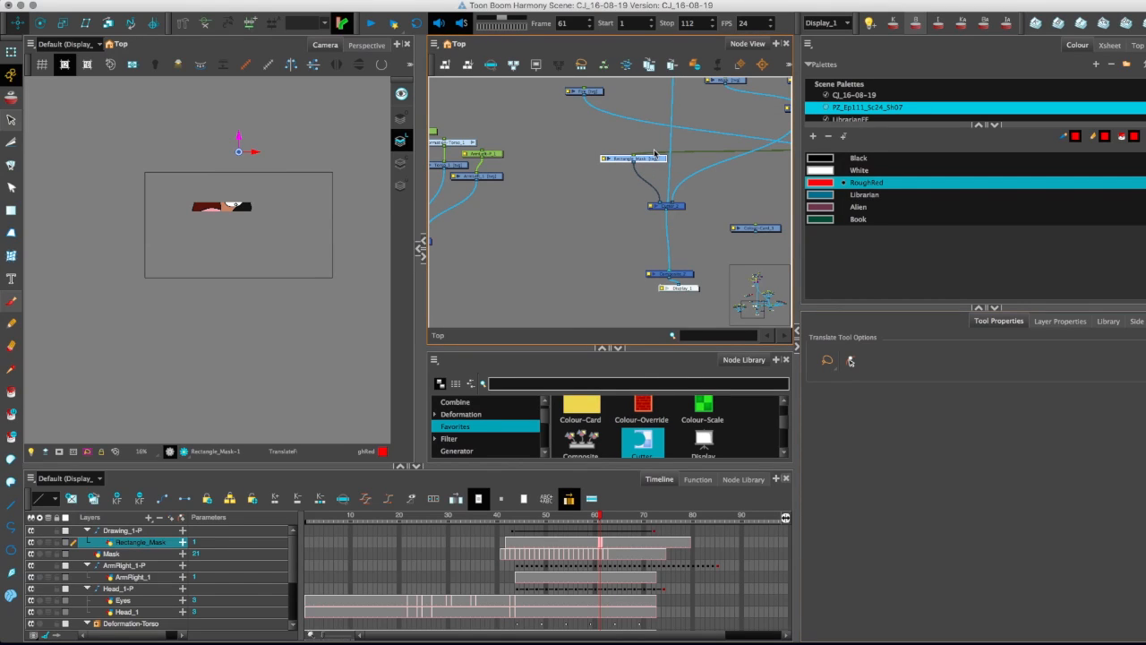
left_click_drag(587, 151, 508, 258)
key("super+c")
key("super+v")
left_click_drag(543, 245, 520, 257)
key("1")
key("1")
Connect the duplicated Cutter's output to the preview Composite and Display_1.
left_click(685, 258)
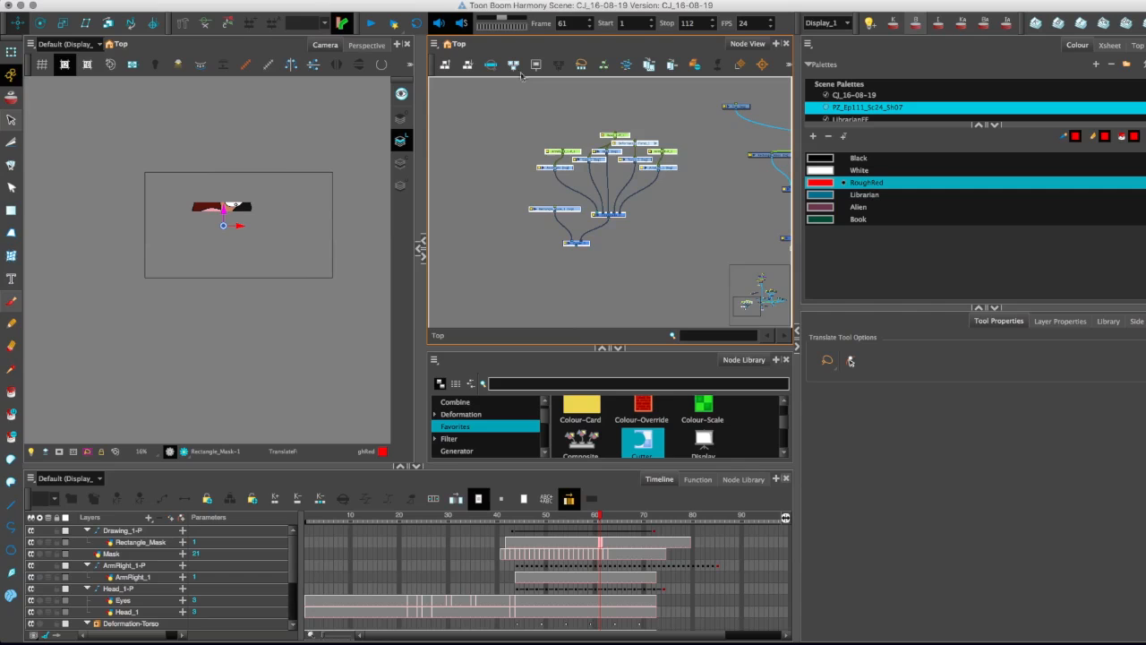
left_click(123, 0)
mouse_move(154, 0)
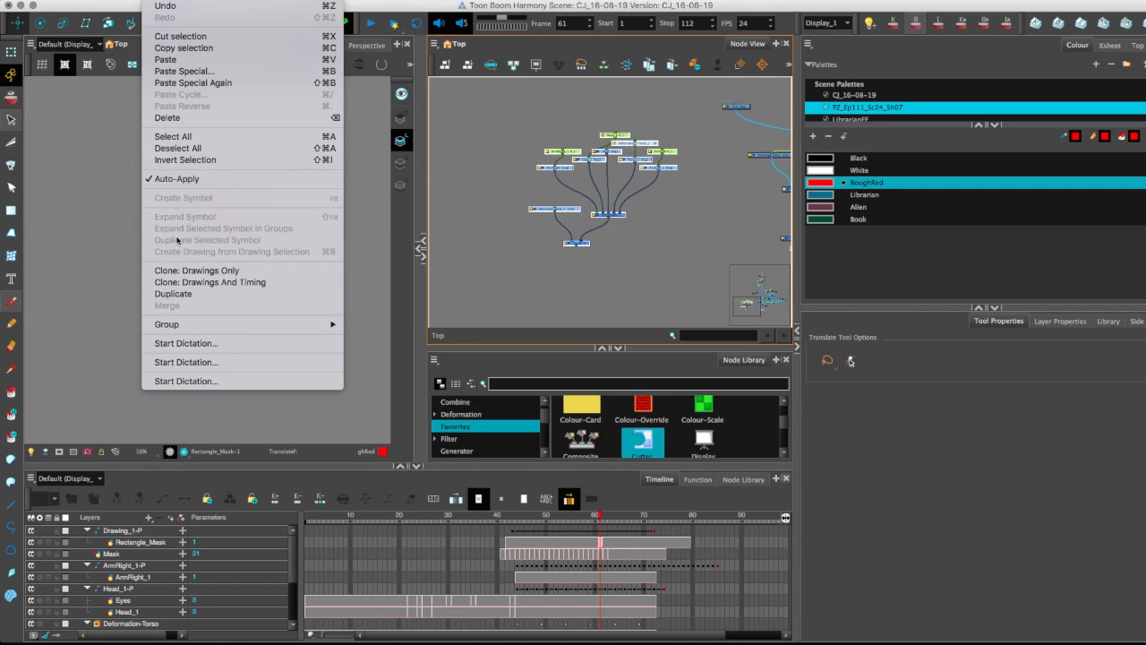
left_click(156, 0)
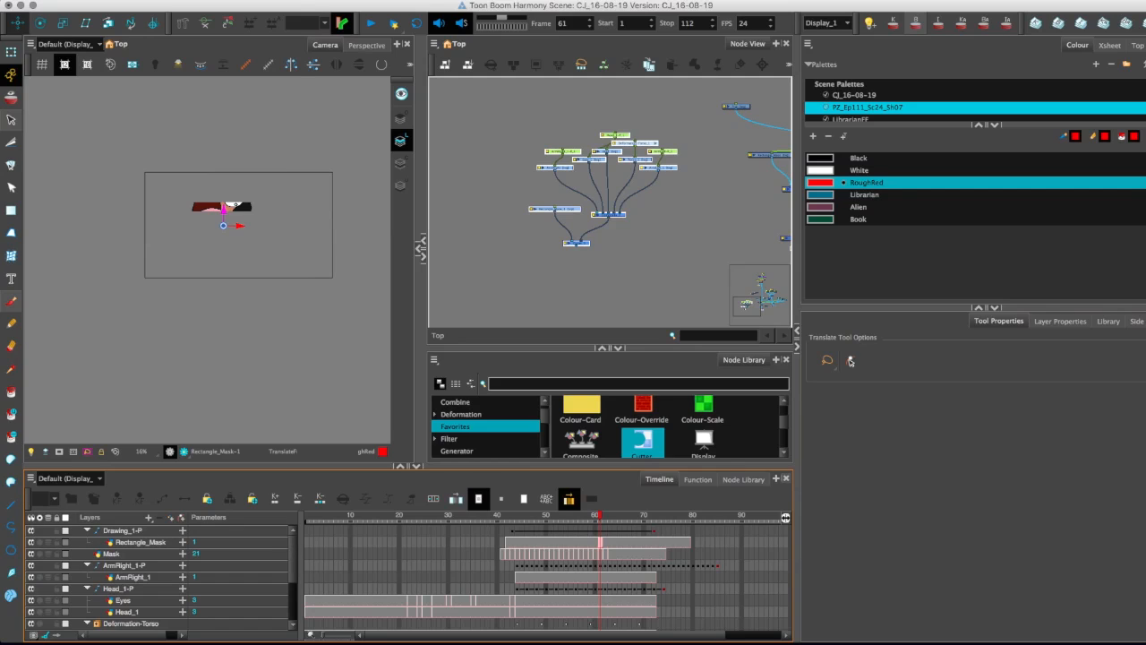
left_click(174, 0)
left_click(164, 5)
left_click_drag(621, 228, 639, 255)
left_click_drag(508, 212, 639, 255)
Create a symbol named ParticleMask from the duplicated character, Rectangle_Mask and Cutter nodes.
left_click_drag(583, 177, 456, 96)
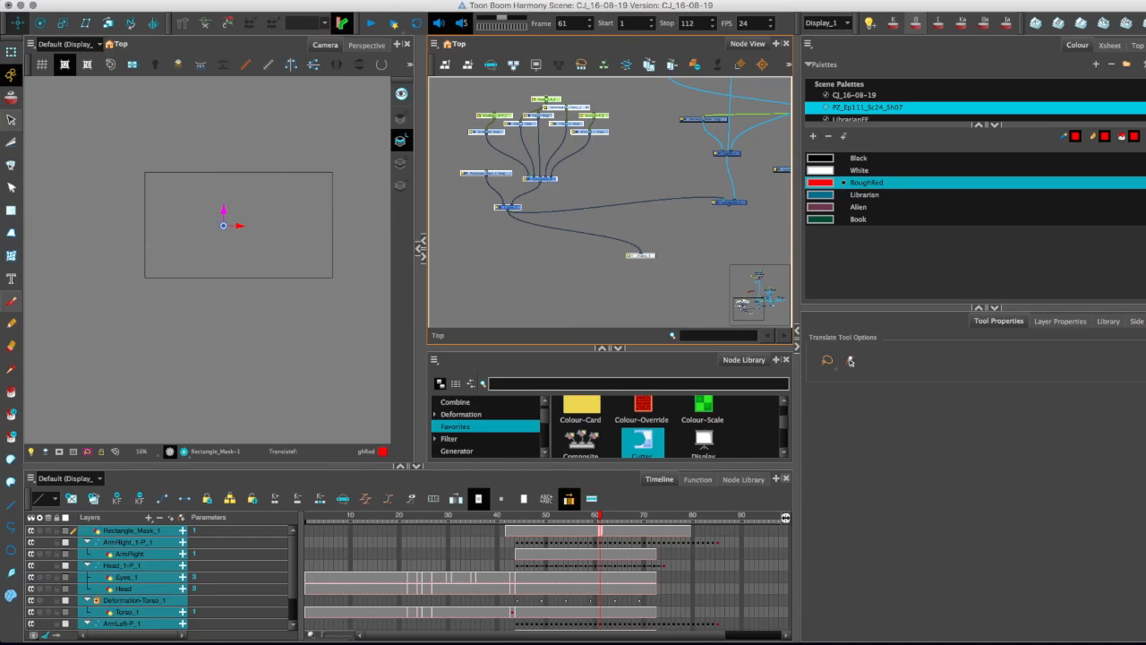
right_click(195, 195)
left_click(195, 194)
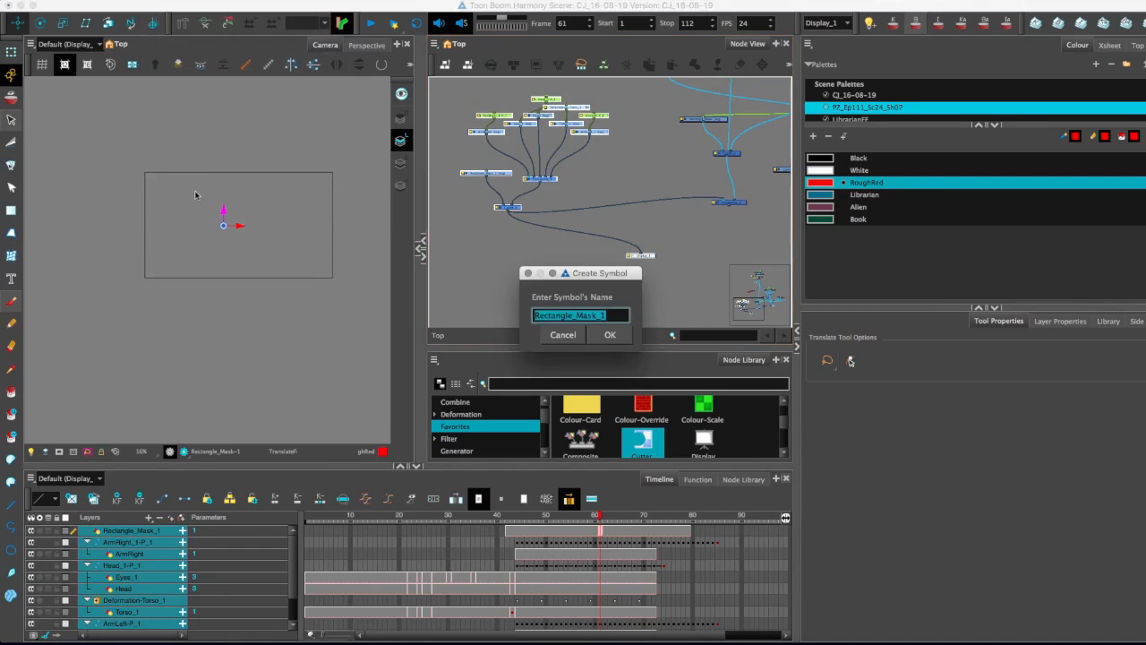
left_click_drag(540, 315, 545, 315)
left_click_drag(615, 315, 533, 308)
key("BackSpace")
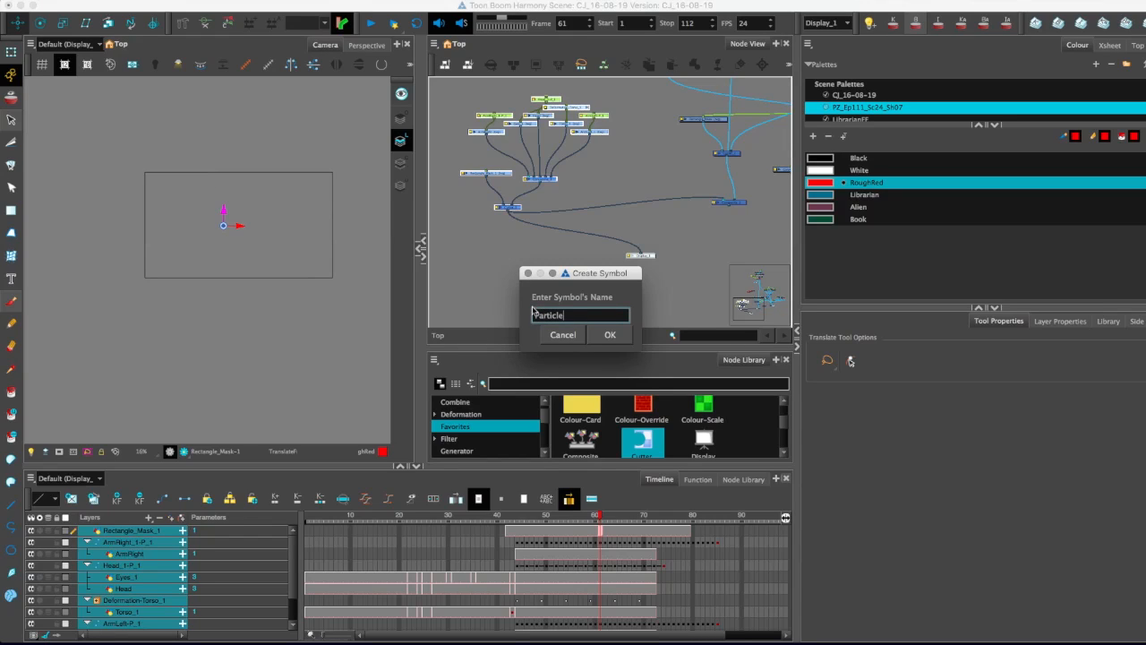
type("ParticleMask")
key("Return")
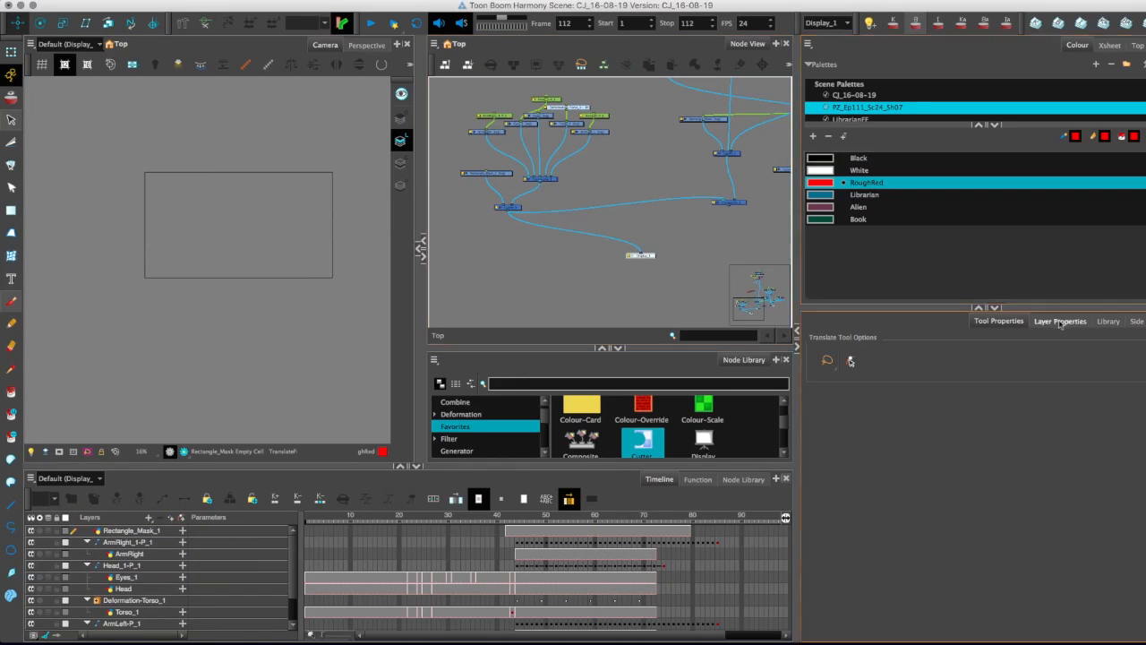
Add the ParticleMask symbol from the library's Symbols folder to the node network.
left_click(1104, 321)
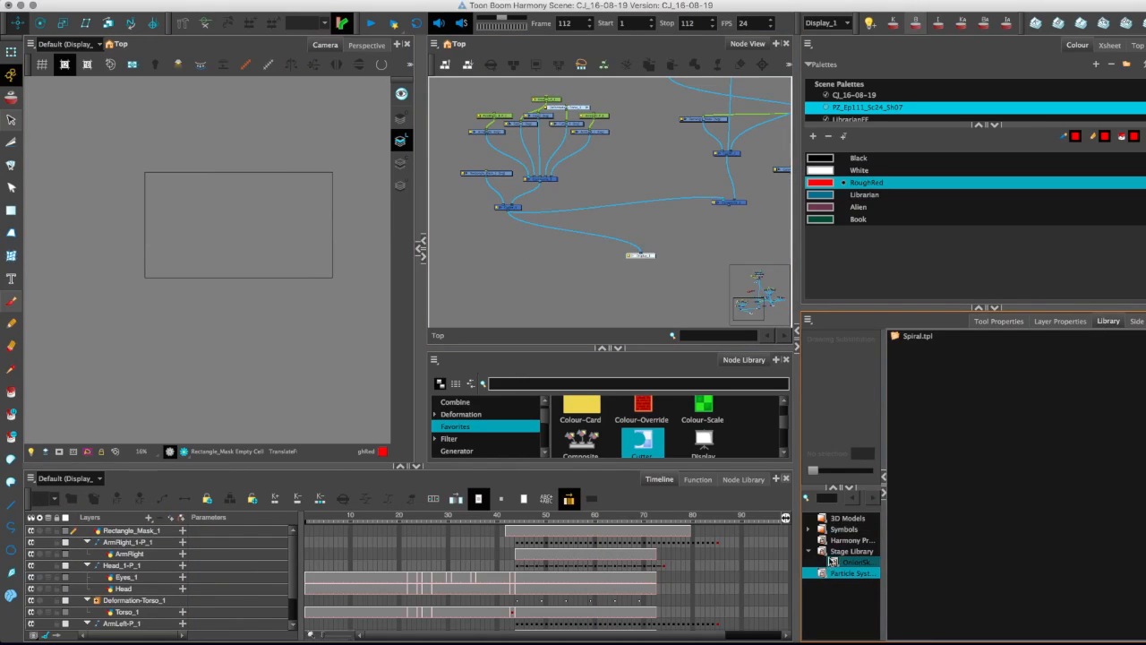
left_click(843, 529)
left_click_drag(923, 336, 477, 94)
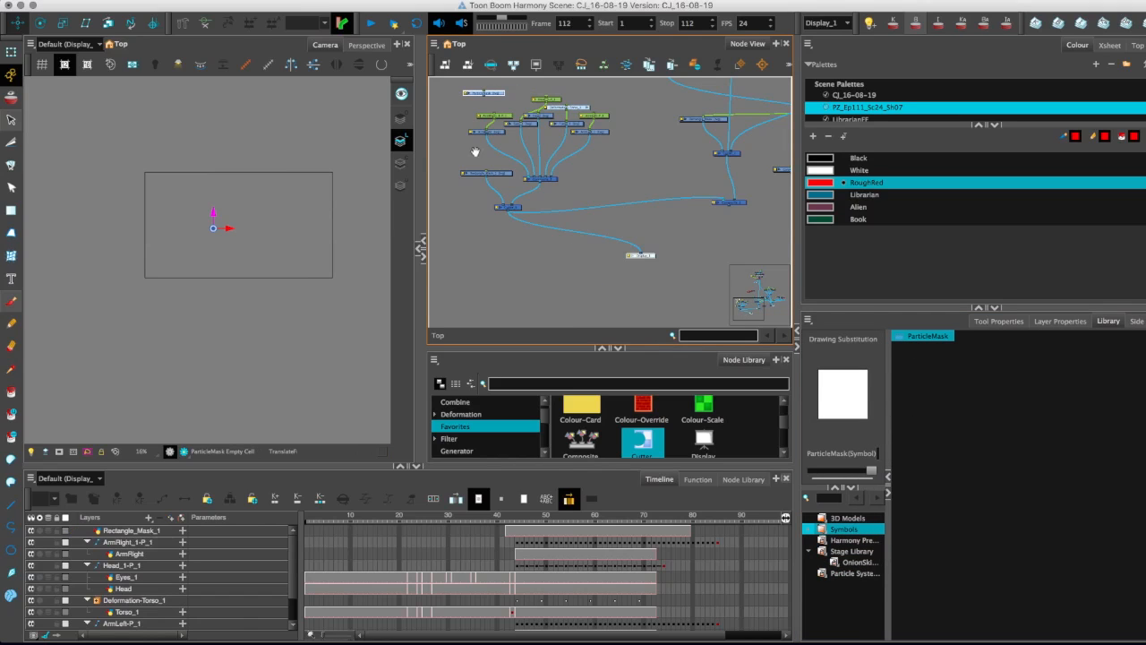
Move the ParticleMask node up to the particle system and connect it to the Planar-Region in place of the peg.
left_click_drag(482, 175, 517, 314)
key("2")
key("2")
key("1")
key("1")
key("1")
key("1")
key("1")
left_click_drag(522, 323, 595, 206)
key("2")
key("2")
key("2")
key("2")
left_click_drag(530, 245, 564, 155)
left_click_drag(600, 121, 631, 204)
left_click_drag(527, 249, 526, 177)
key("1")
key("1")
left_click_drag(643, 152, 680, 141)
left_click_drag(508, 248, 542, 158)
key("1")
key("1")
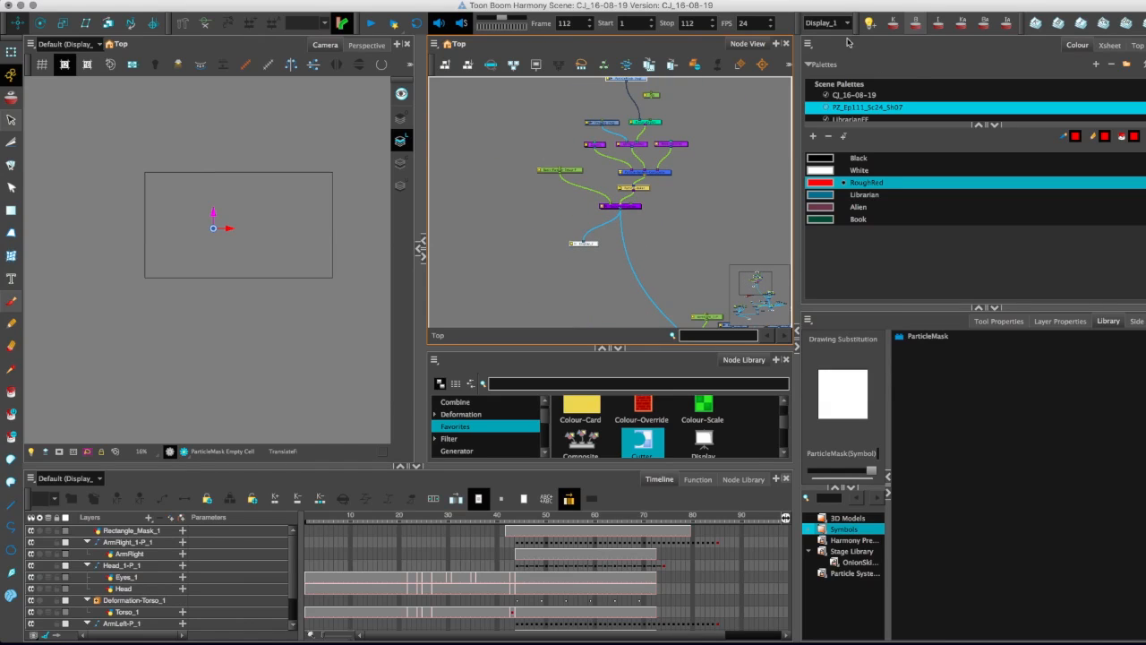
Switch the active display to Display_2 and scrub the timeline to check the ParticleMask-driven emission.
left_click(824, 22)
left_click(828, 43)
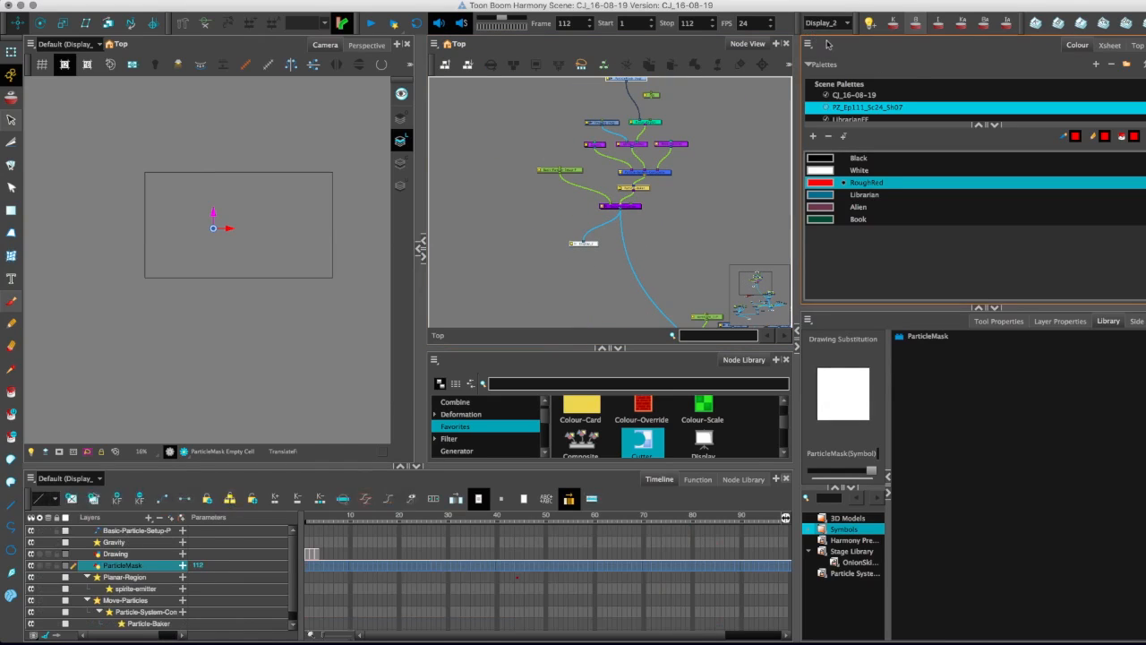
mouse_move(324, 516)
left_mouse_down()
mouse_move(743, 564)
mouse_move(817, 596)
mouse_move(317, 600)
mouse_move(495, 589)
mouse_move(510, 575)
left_mouse_up()
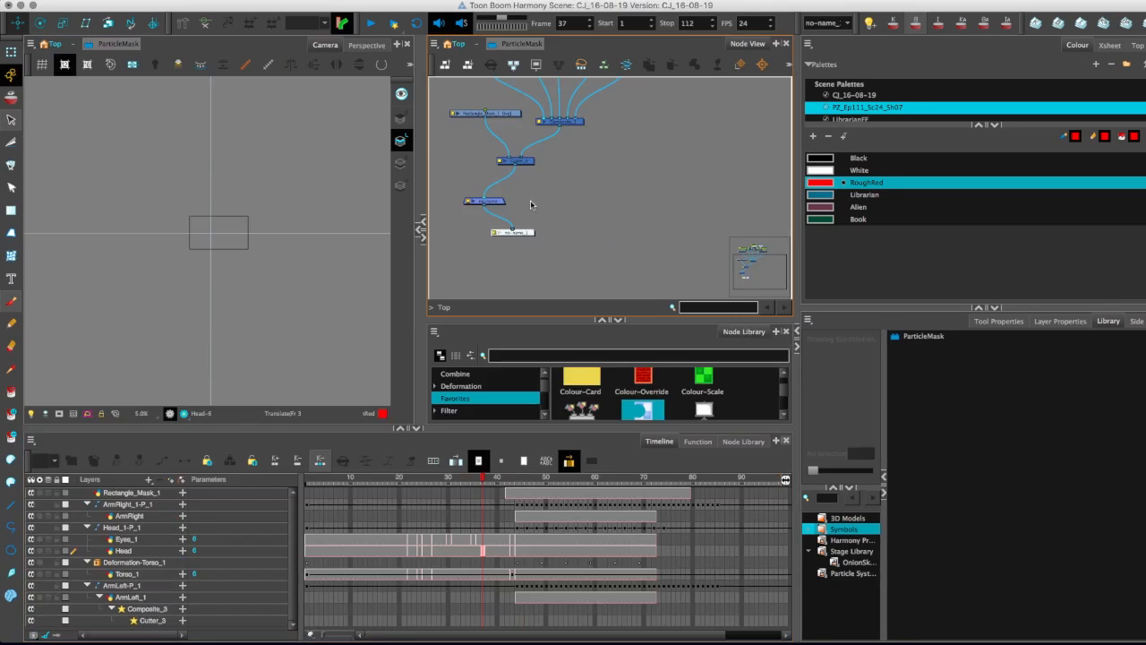
Move the composite node beneath Cutter_3 inside the ParticleMask symbol and scrub to frame 59 to check the mask output.
left_click_drag(491, 200, 513, 197)
left_click_drag(361, 491, 816, 609)
left_click_drag(640, 593, 544, 580)
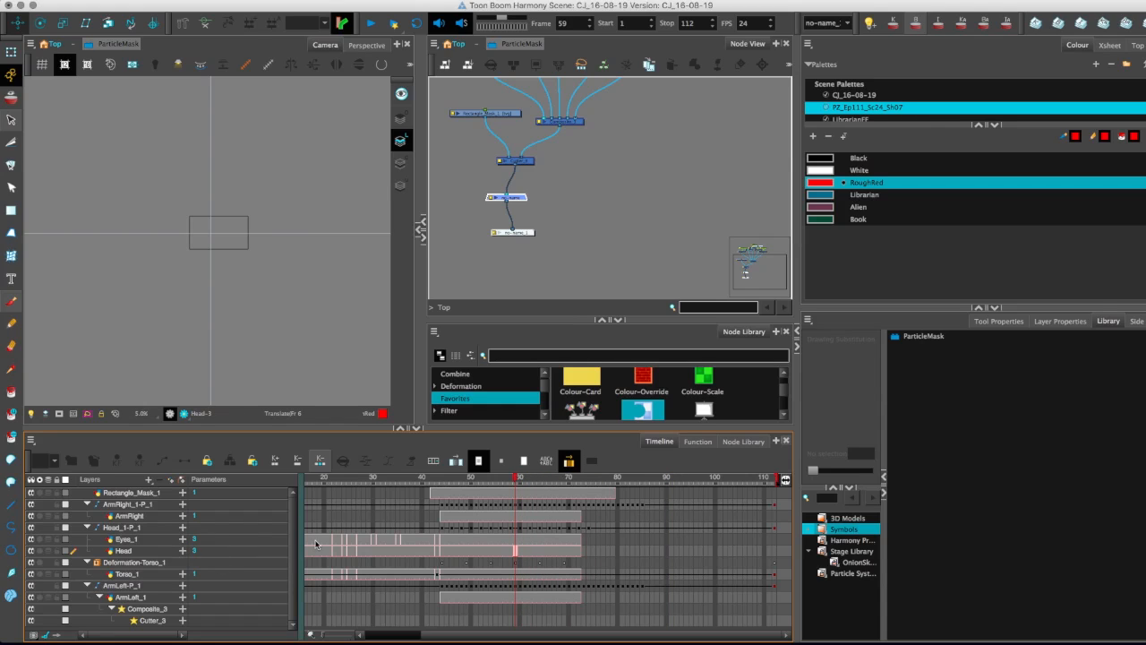
Expand the Deformation-Torso_1 layer in the timeline and go to frame 22 to look for the masked character.
left_click(88, 562)
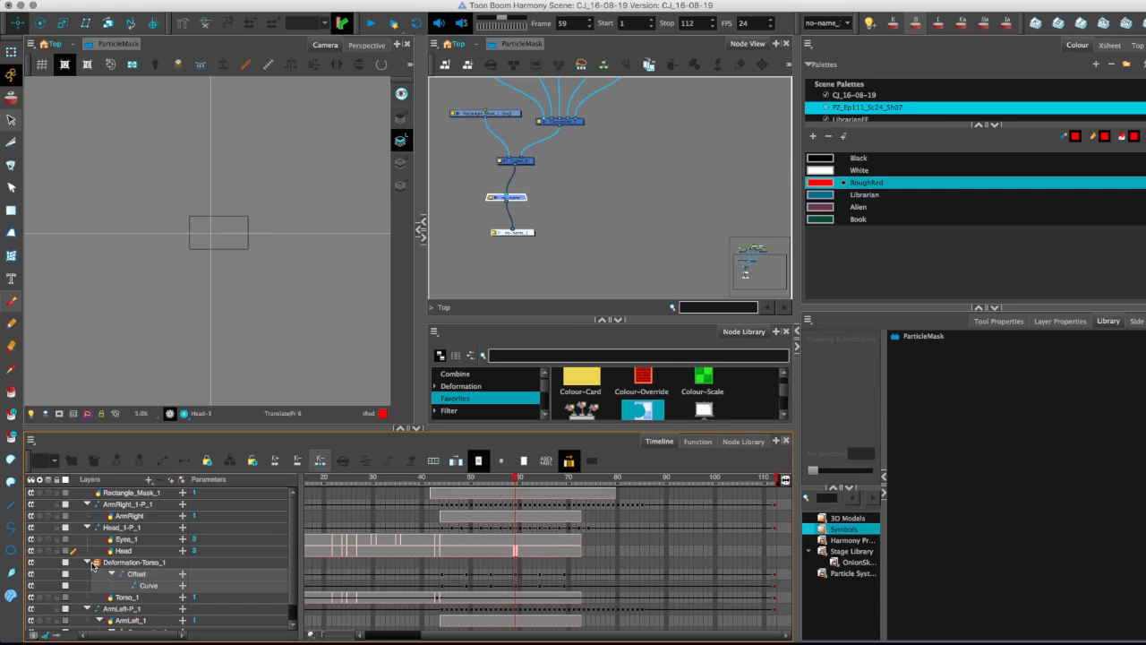
scroll(224, 573, "down", 2)
left_click(367, 478)
left_click_drag(364, 478, 333, 478)
scroll(197, 329, "down", 5)
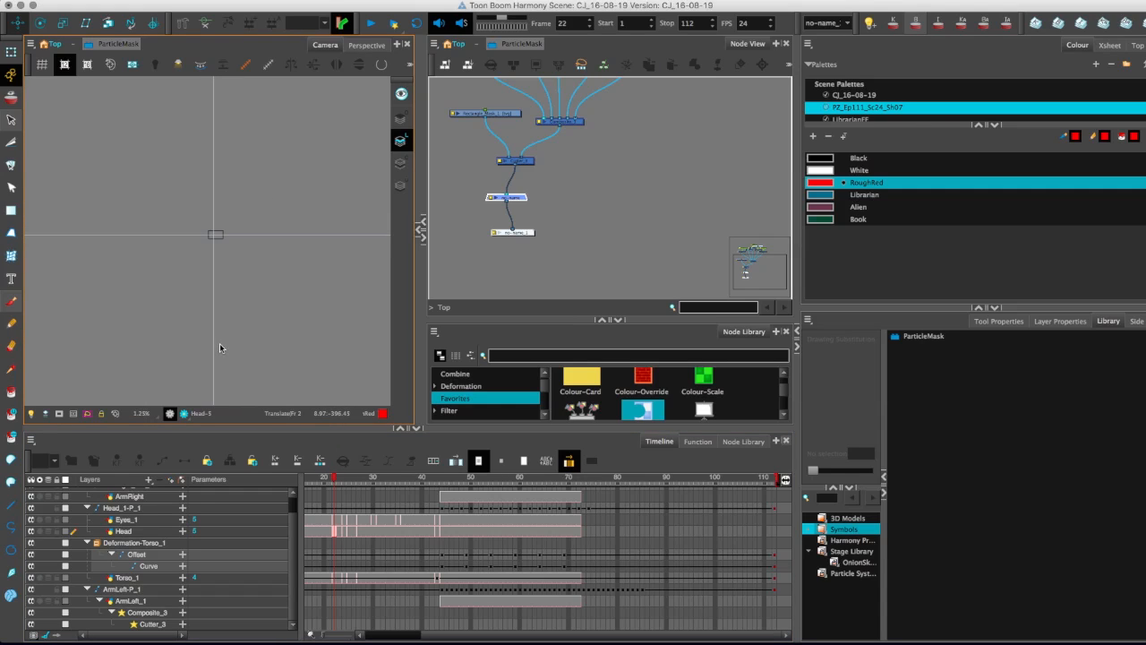
scroll(224, 344, "up", 10)
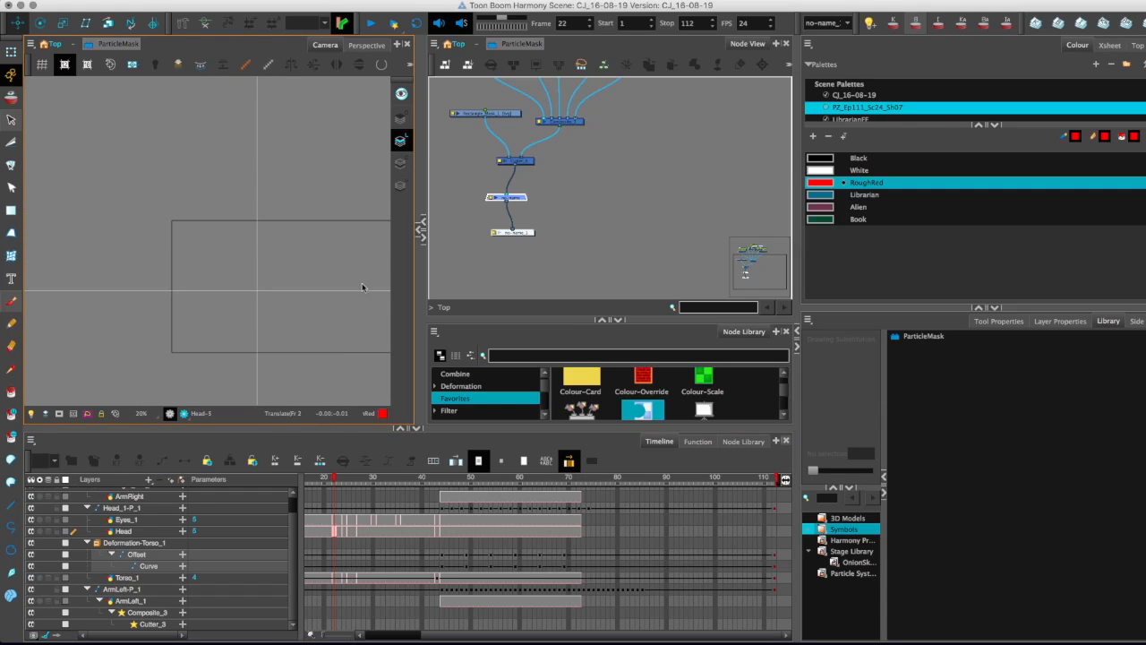
Turn off the Inverted option on the Cutter_3 node and scrub to frame 66 to check the character.
double_click(506, 162)
left_click(648, 177)
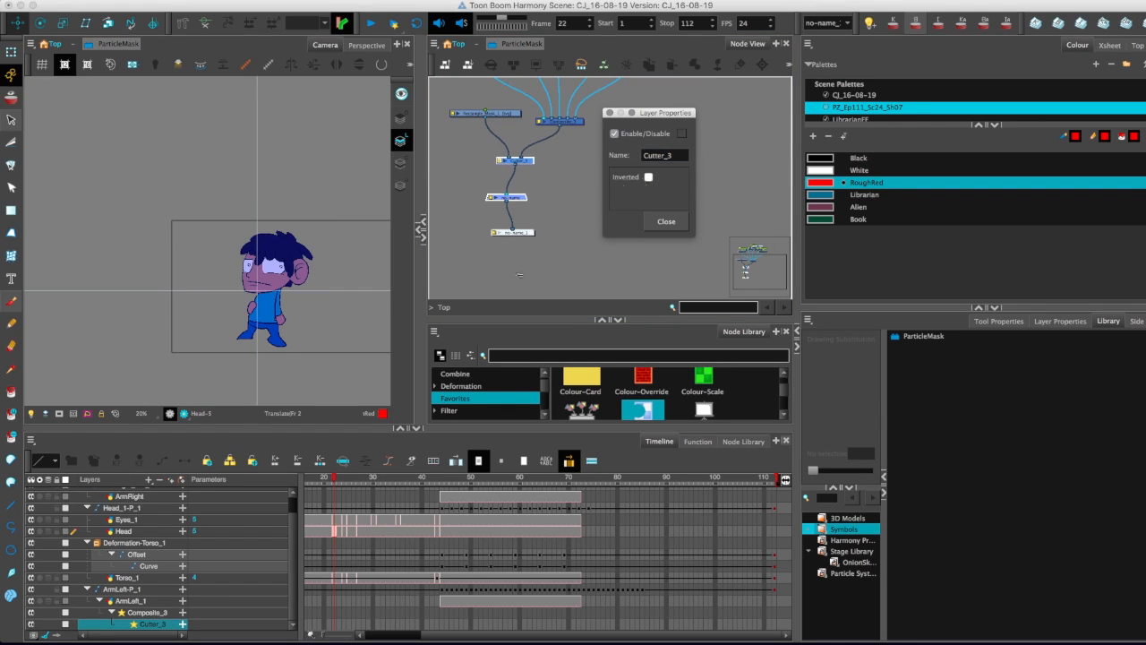
left_click_drag(367, 484, 549, 499)
left_click(666, 221)
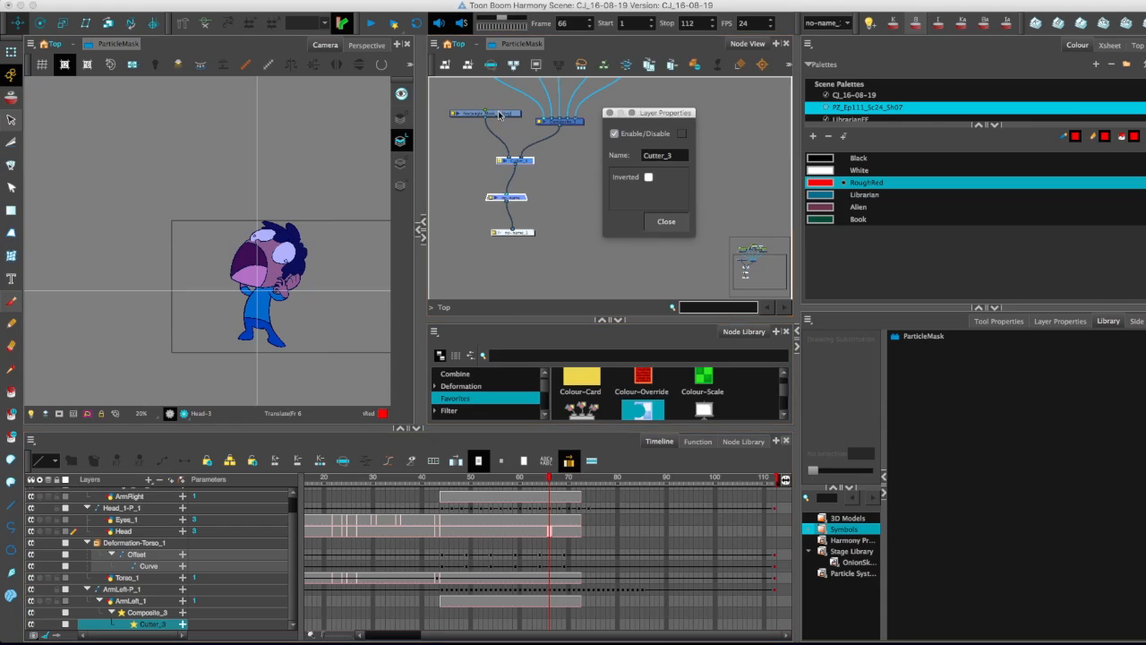
Extend the Rectangle_Mask_1 exposure to start at about frame 40 and scrub to frame 56.
left_click(501, 118)
scroll(456, 528, "up", 1)
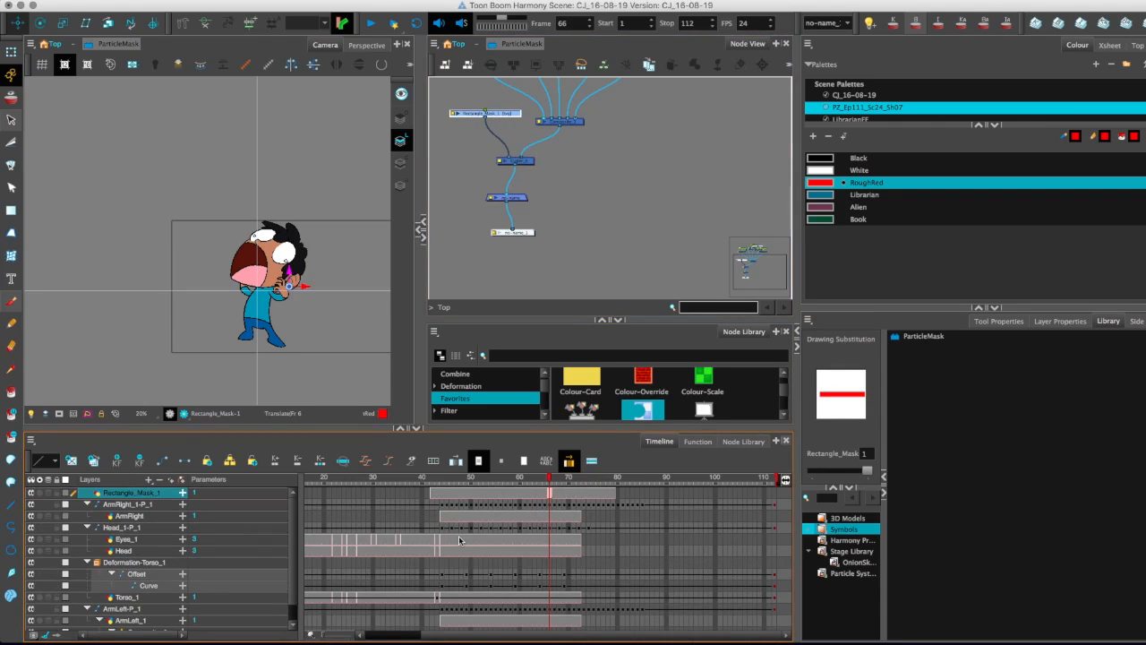
left_click(437, 493)
left_click(421, 493)
left_click_drag(447, 483, 504, 494)
left_click_drag(259, 342, 212, 333)
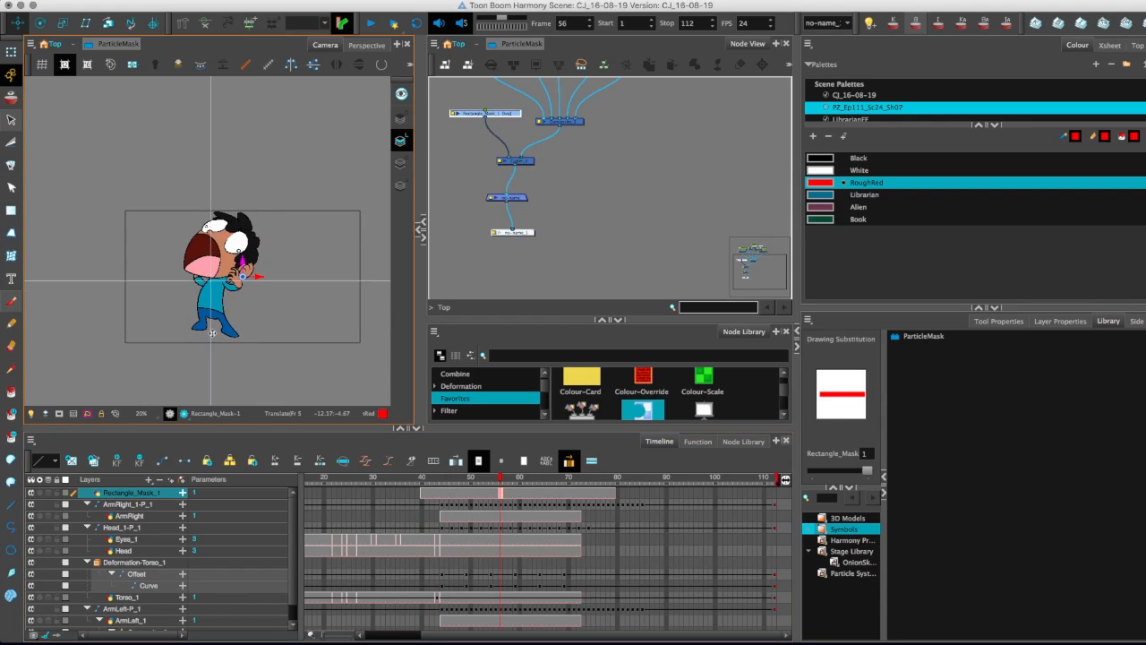
Connect Rectangle_Mask_1 directly to the composite below Cutter_3 and scrub from frame 53 to frame 66 to check the strip.
left_click(486, 493)
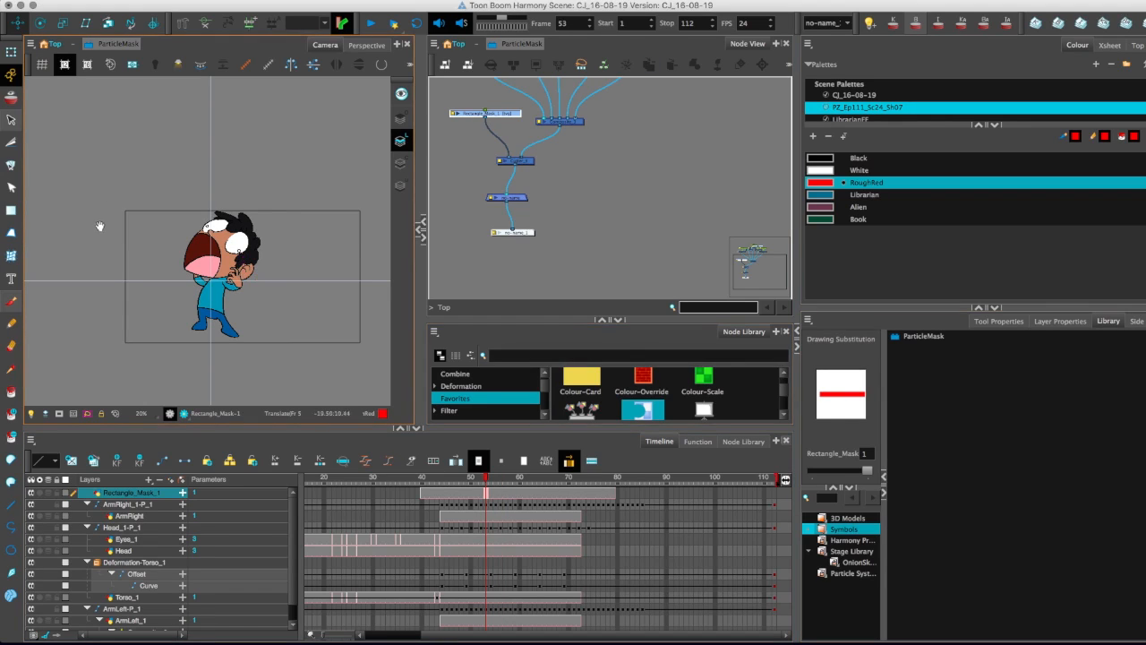
left_click(13, 122)
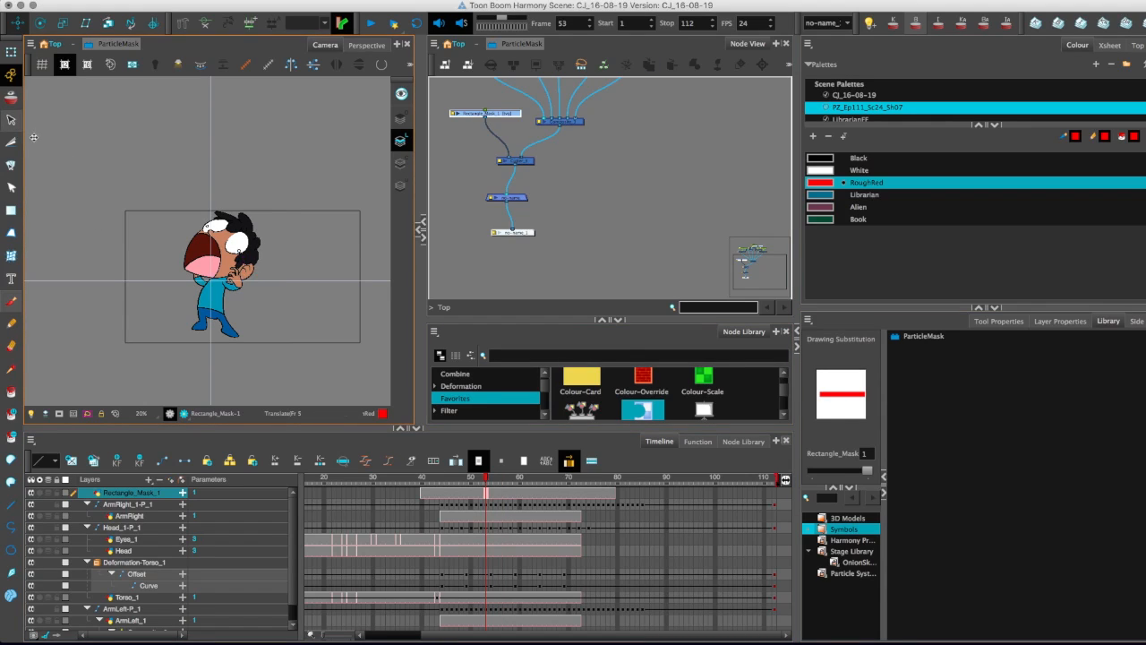
left_click(996, 322)
left_click_drag(485, 117, 498, 189)
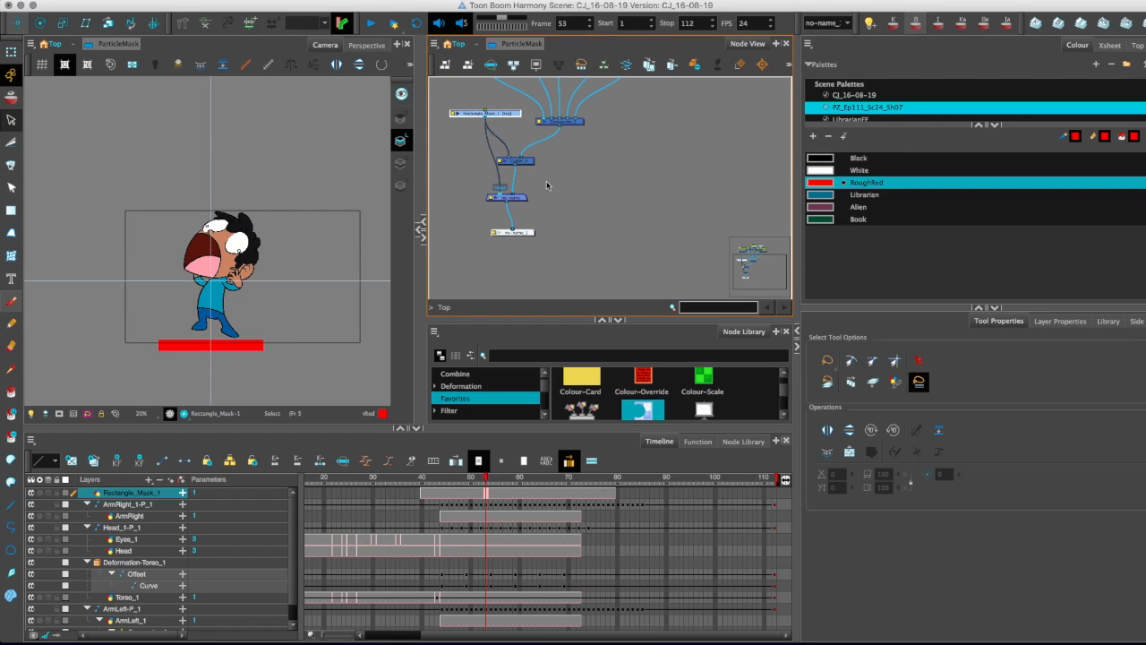
left_click_drag(436, 481, 551, 515)
left_click_drag(497, 201, 514, 244)
left_click_drag(501, 159, 495, 164)
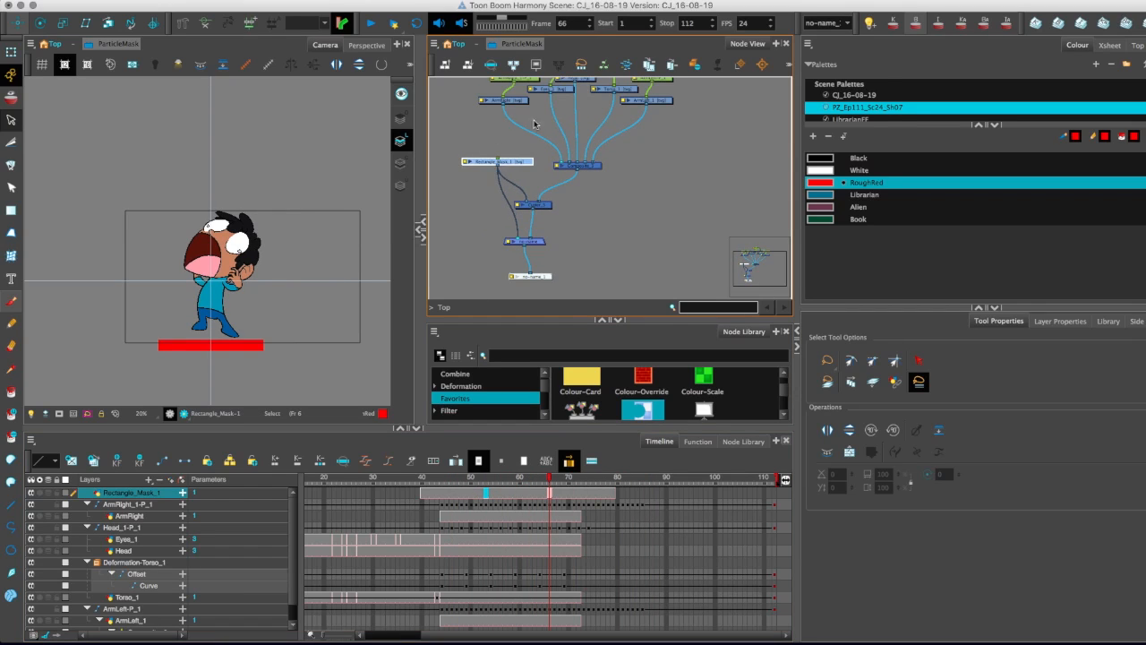
Return to the Top node network and look over the original and duplicated character node groups.
left_click(458, 43)
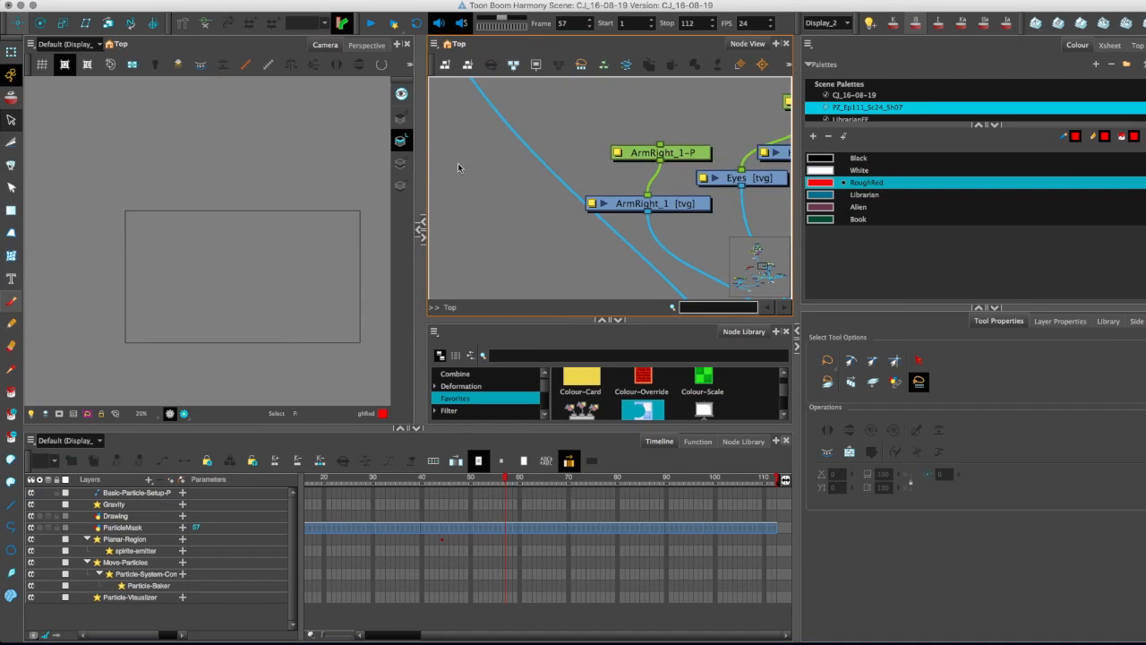
scroll(502, 179, "down", 10)
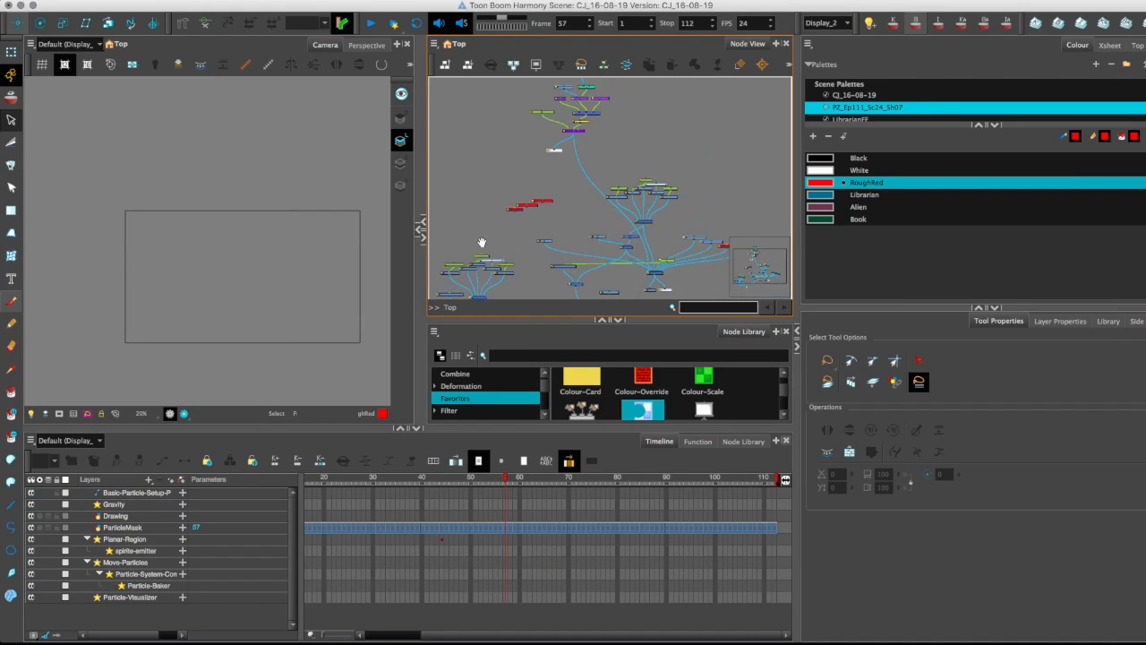
key("2")
left_click_drag(776, 189, 593, 184)
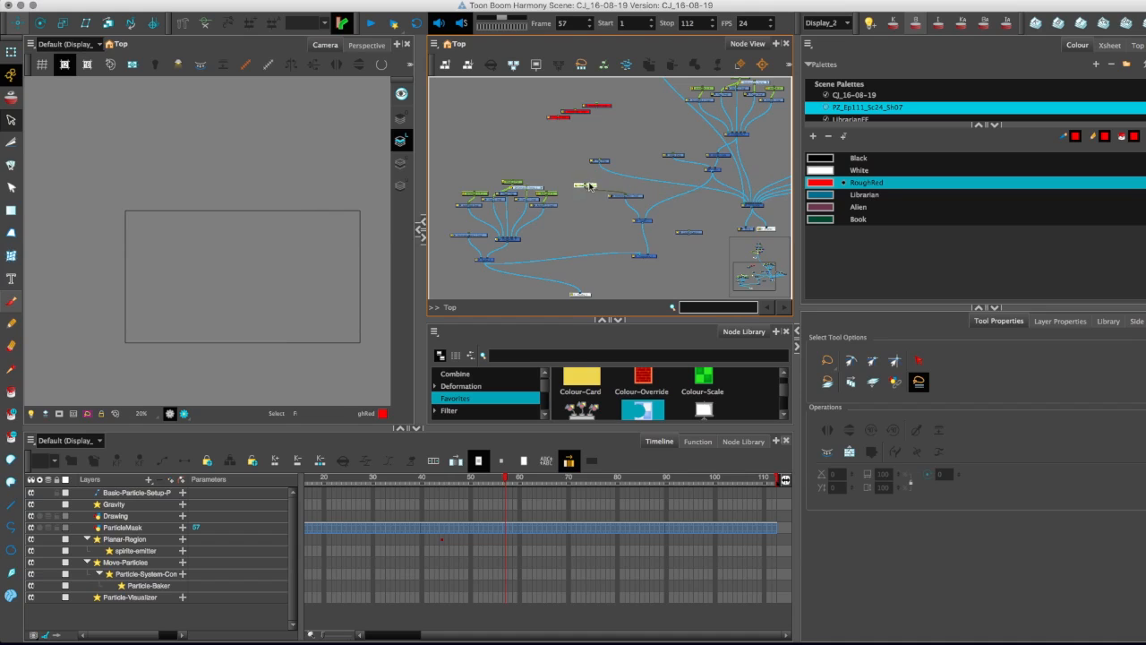
scroll(511, 257, "up", 5)
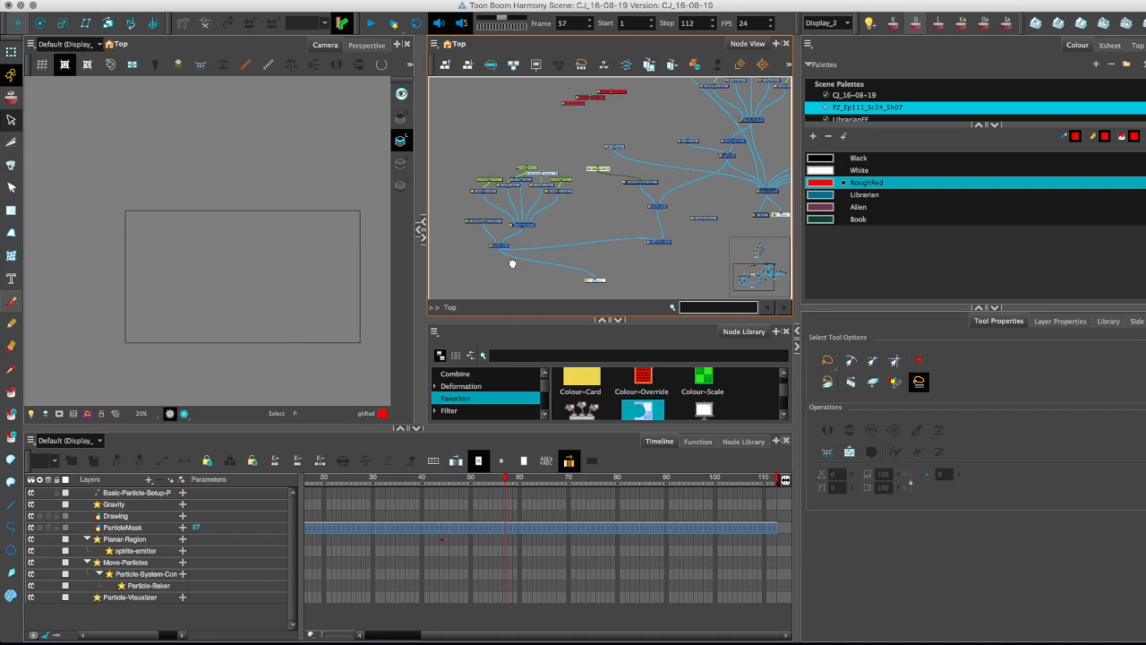
key("1")
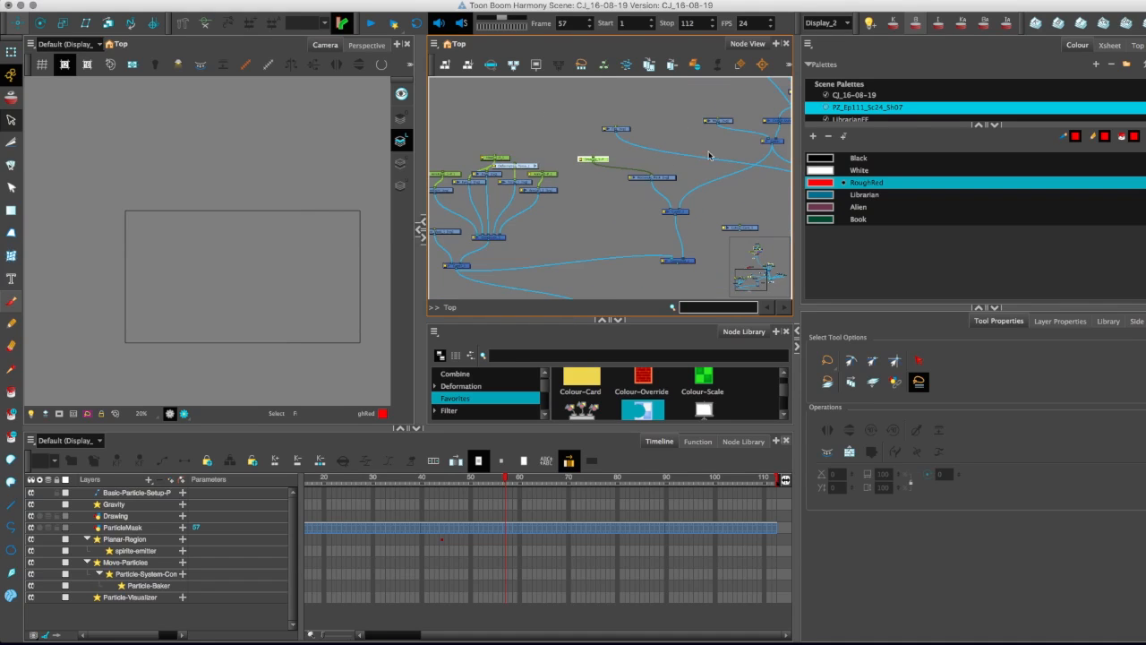
left_click(475, 527)
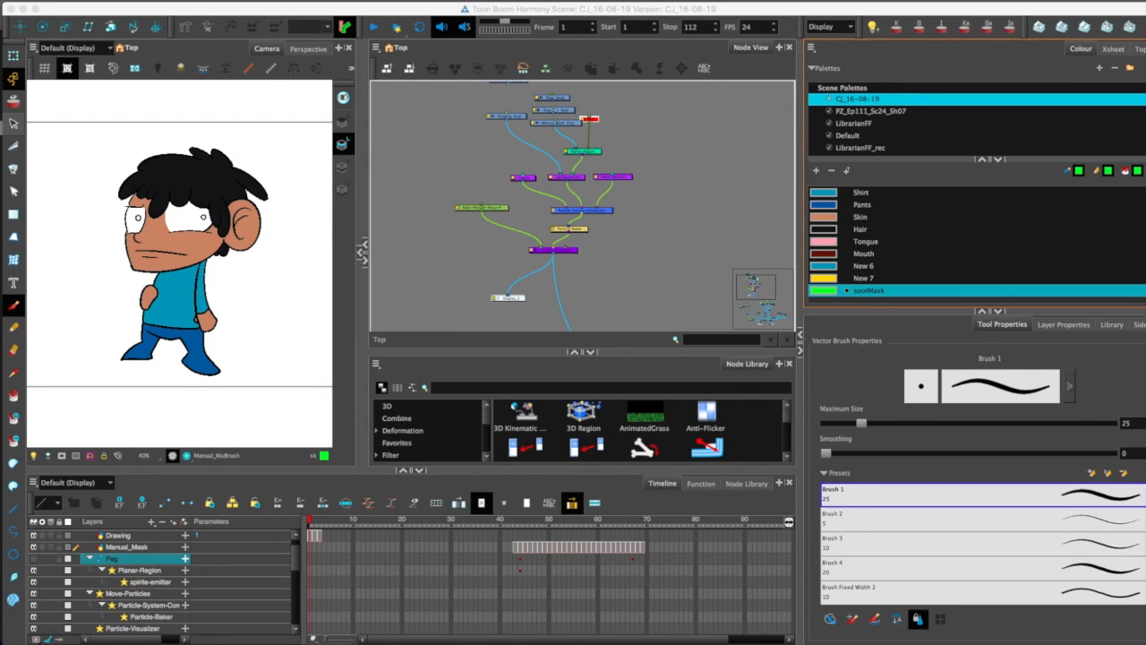
Switch the active display to Display_1 and scrub to frame 58 to view the cut-out strip of the character.
left_click_drag(542, 354, 543, 362)
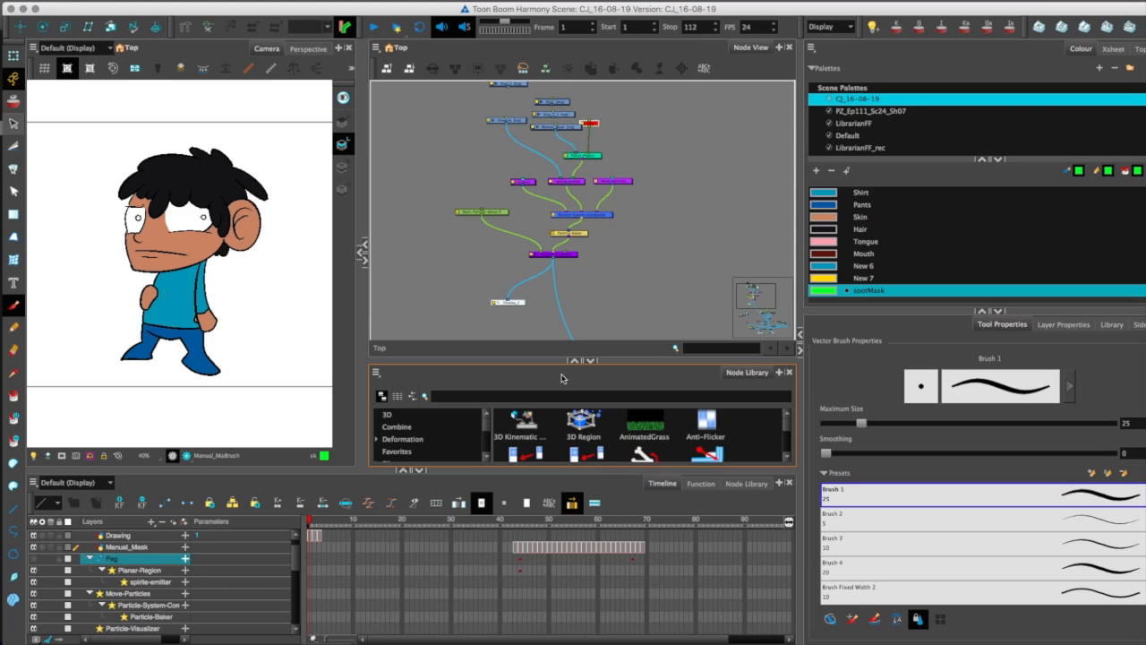
left_click_drag(739, 279, 728, 305)
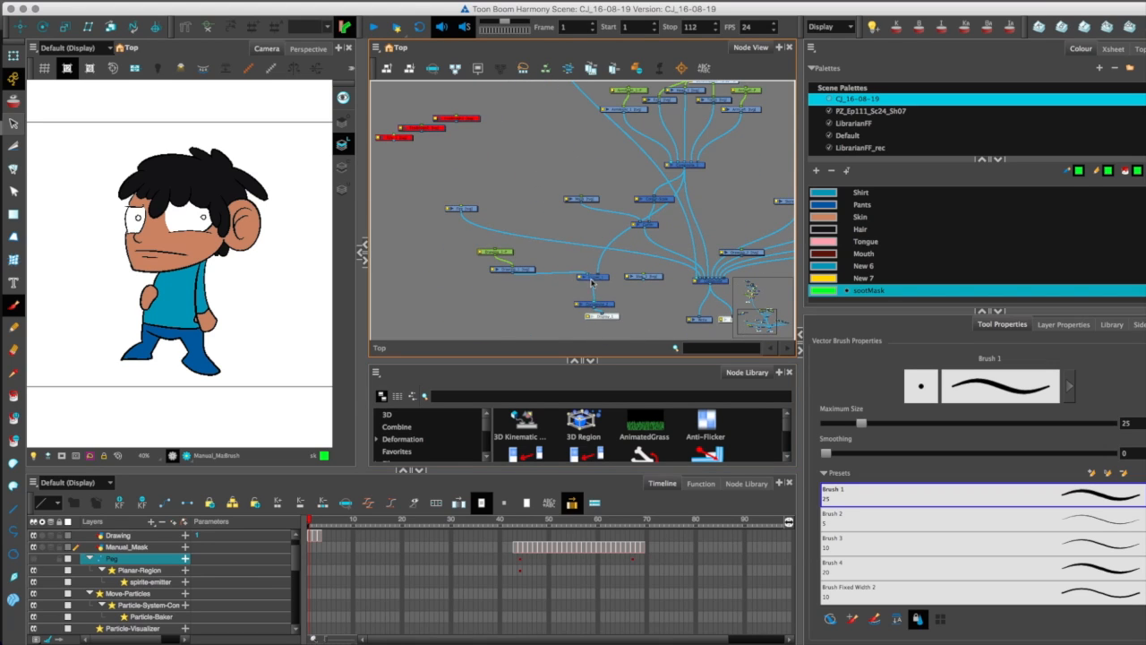
left_click(831, 27)
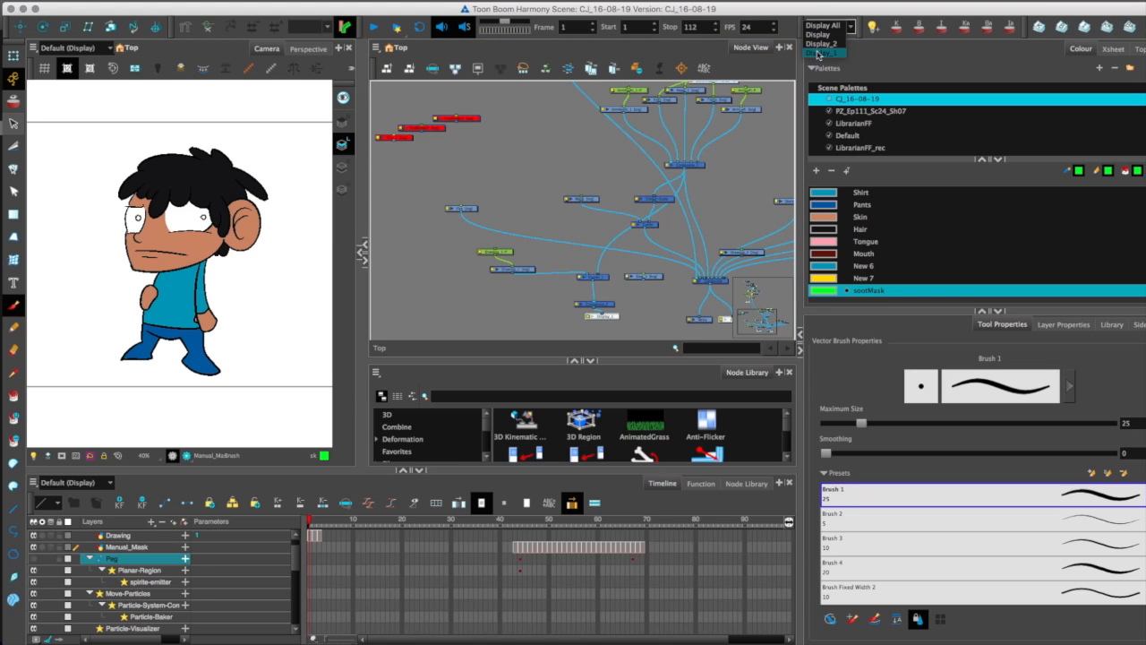
left_click(817, 54)
left_click_drag(500, 525, 589, 537)
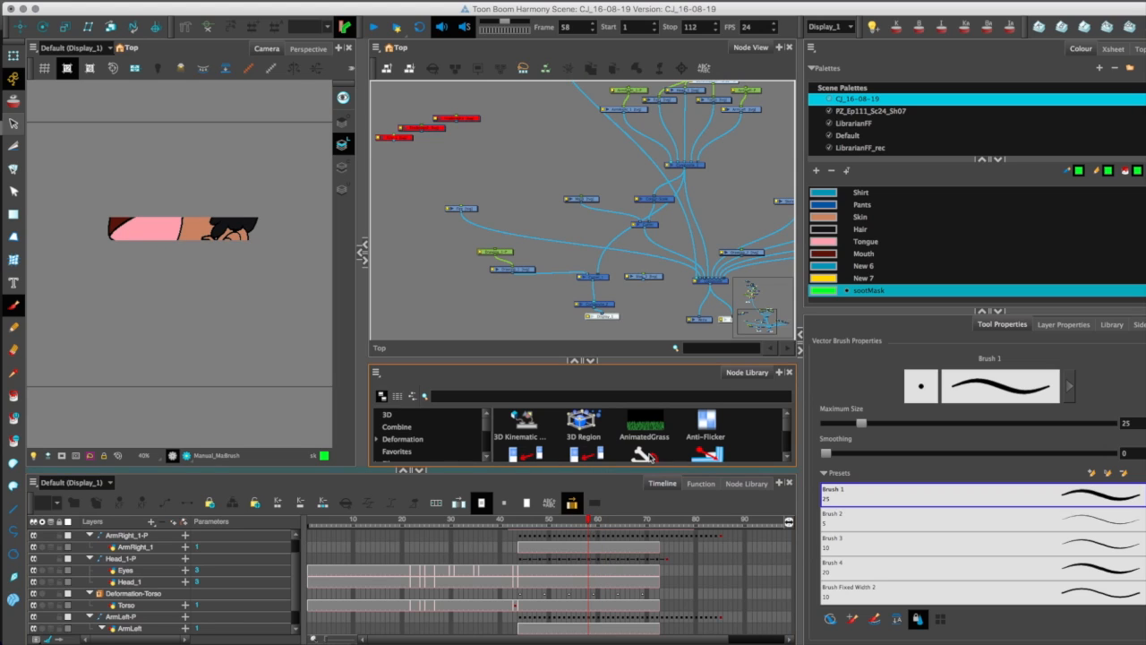
Select the Manual_Mask node and examine its green mask drawings in the Drawing view while scrubbing to frame 62.
left_click(652, 455)
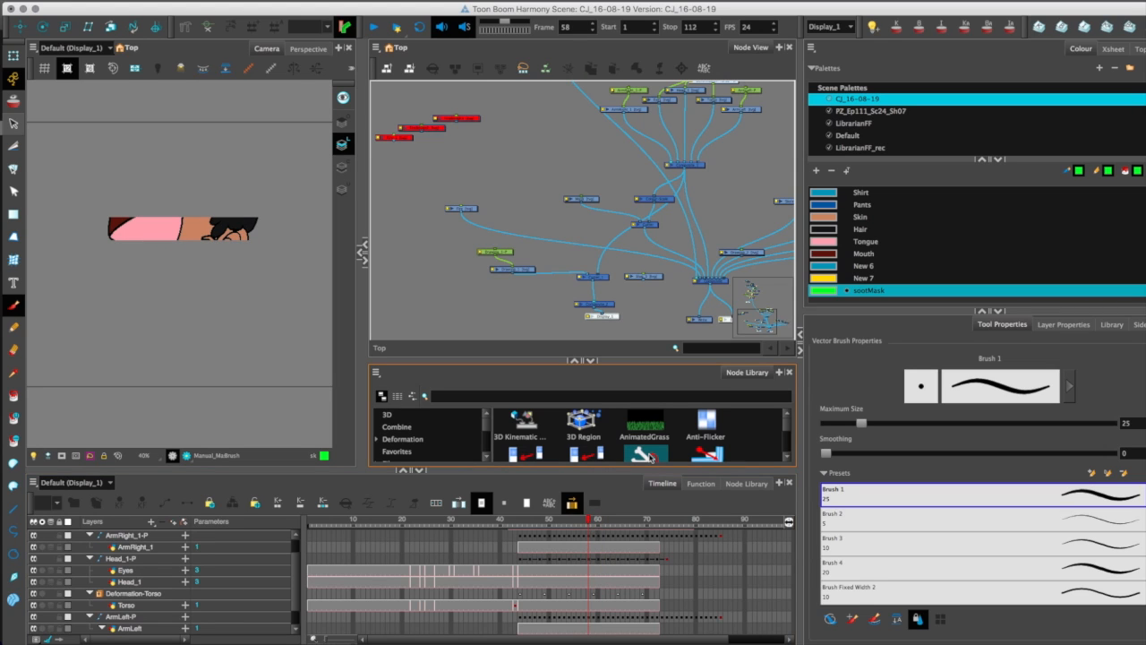
left_click_drag(754, 326, 752, 278)
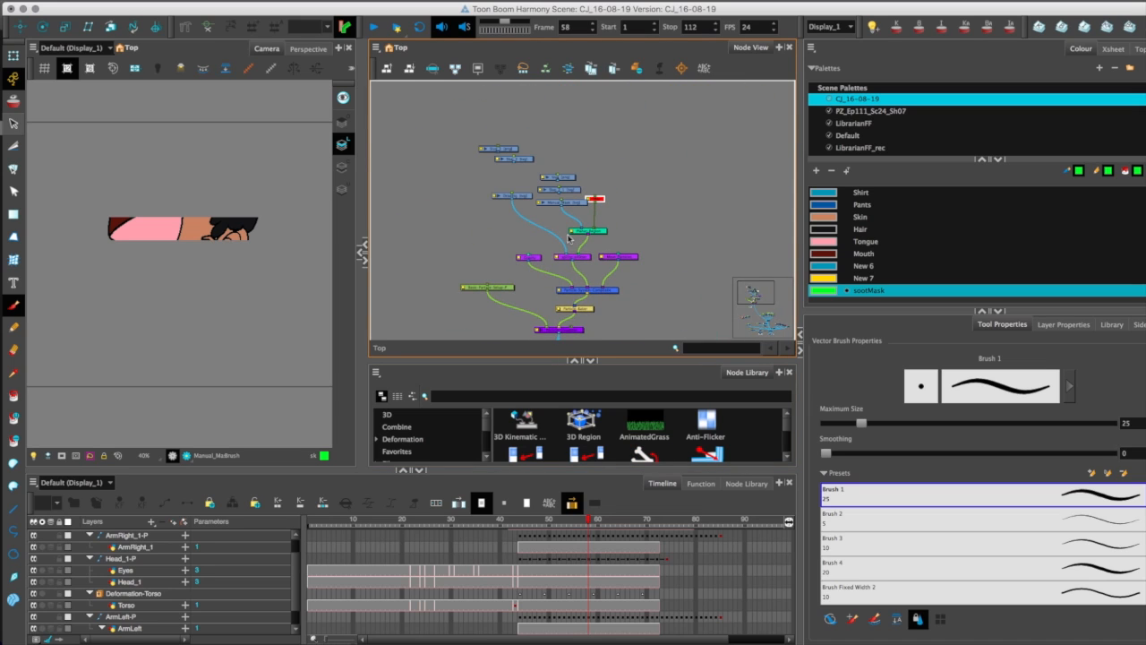
left_click(573, 206)
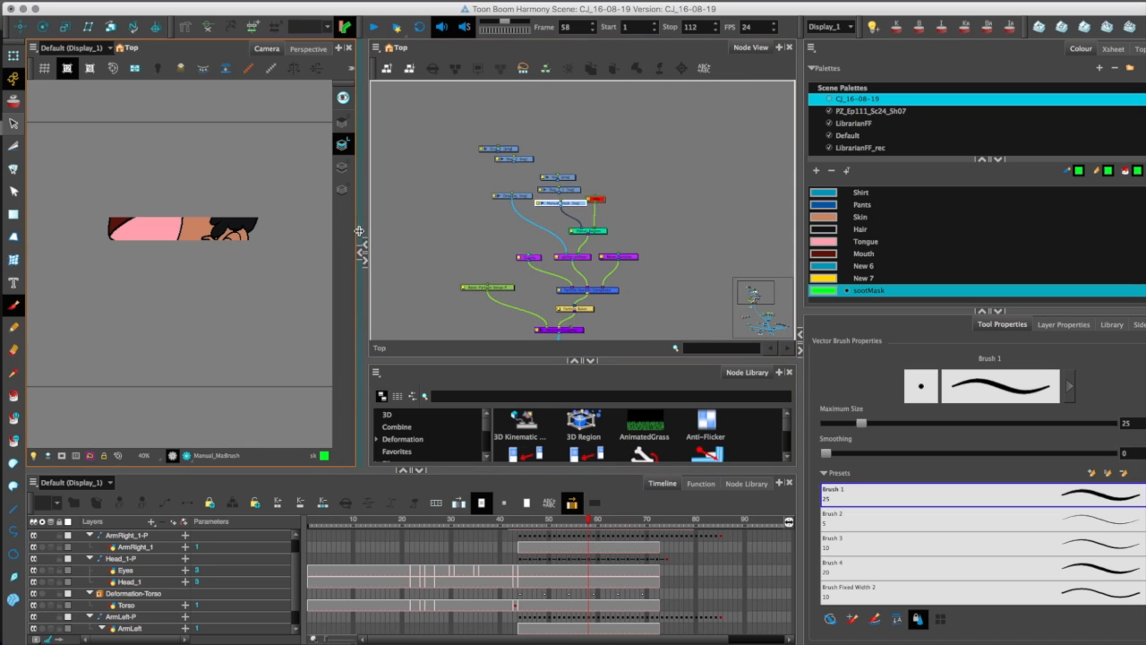
left_click(361, 240)
key("shift+m")
mouse_move(534, 520)
left_mouse_down()
mouse_move(524, 520)
mouse_move(544, 520)
left_mouse_up()
scroll(166, 369, "up", 6)
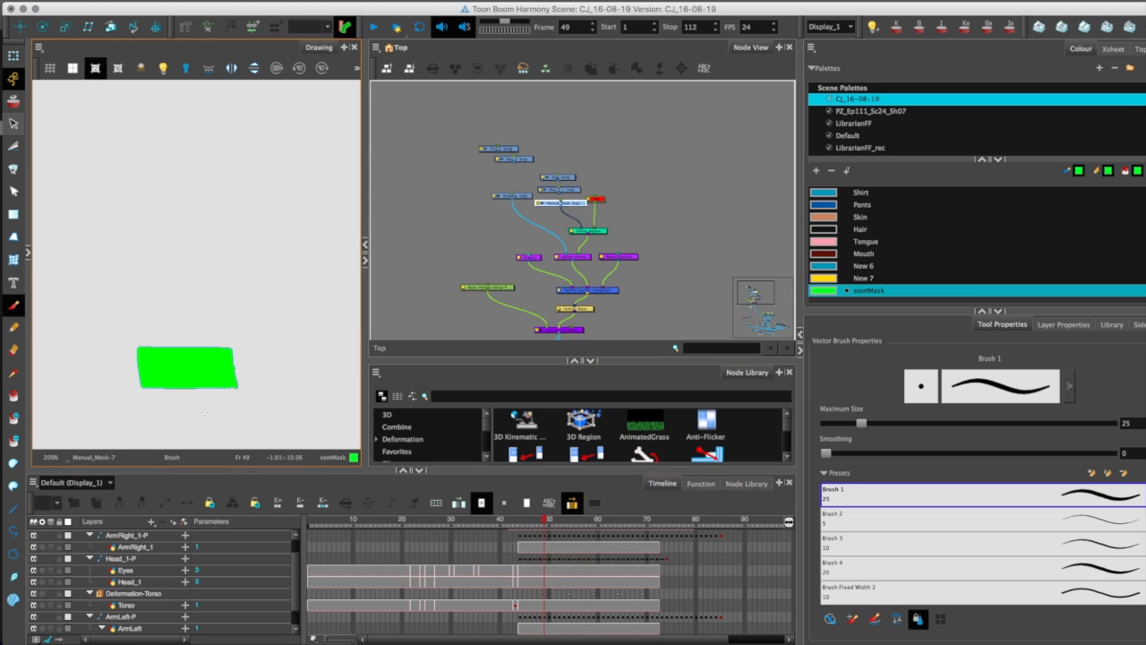
left_click_drag(536, 523, 608, 521)
left_click_drag(29, 322, 349, 349)
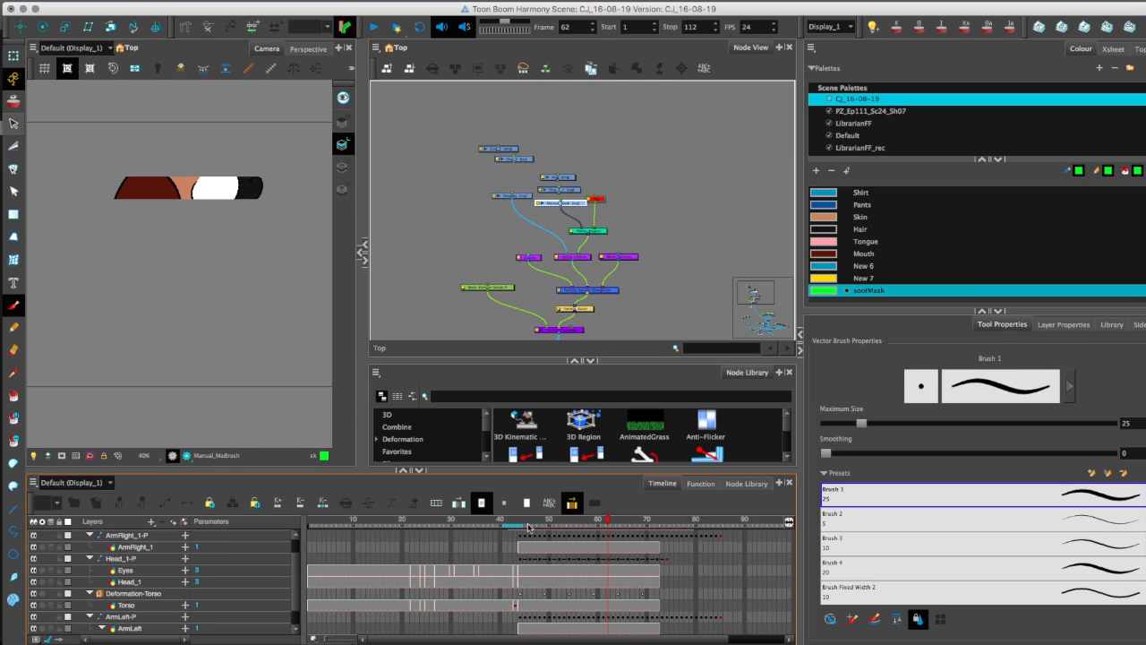
Switch the active display to Display and play the animation from frame 36 to review the particles with the burning character.
left_click(847, 33)
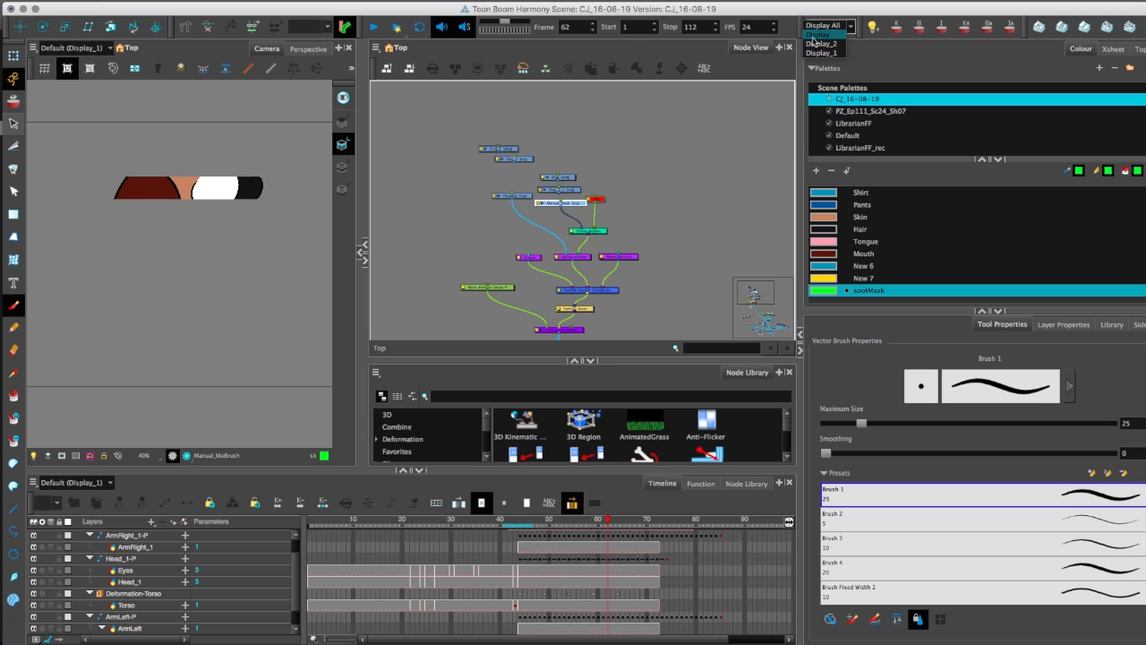
left_click(816, 41)
left_click_drag(457, 526, 481, 557)
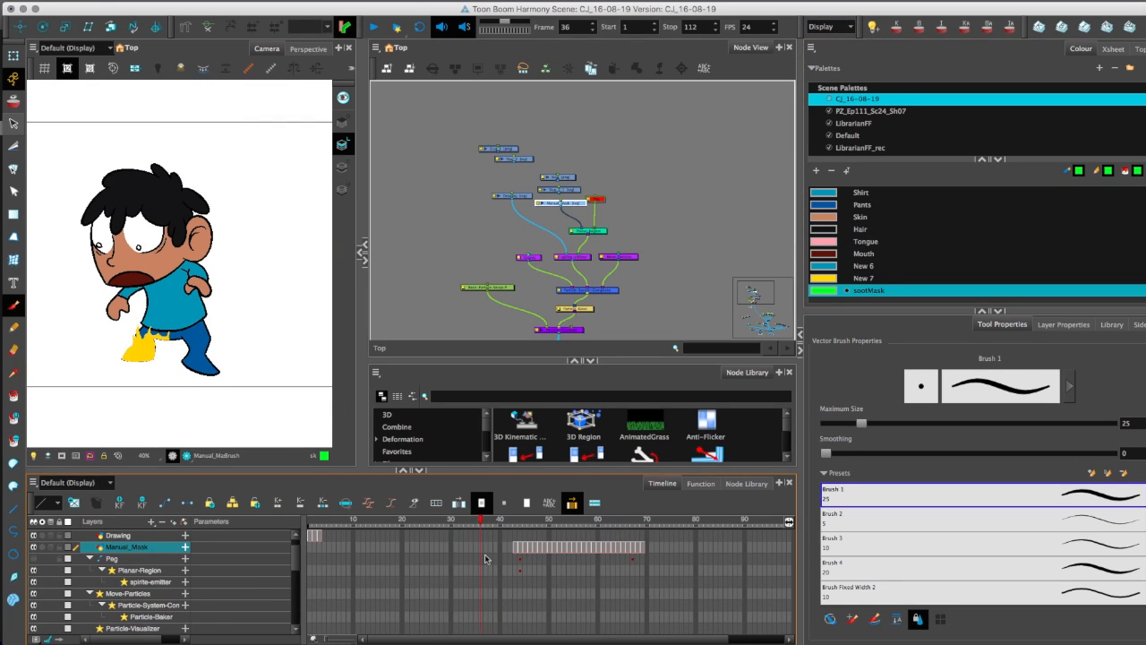
key("Return")
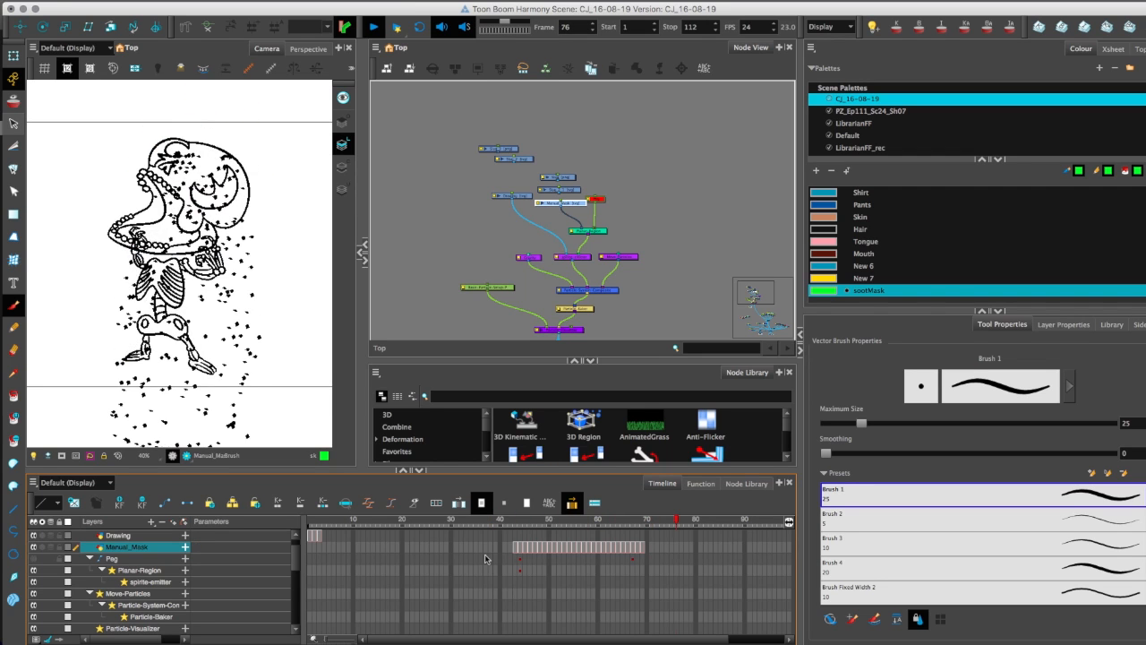
Scrub to frame 57, check it in the render preview and return to the OpenGL view.
left_click_drag(500, 526, 585, 545)
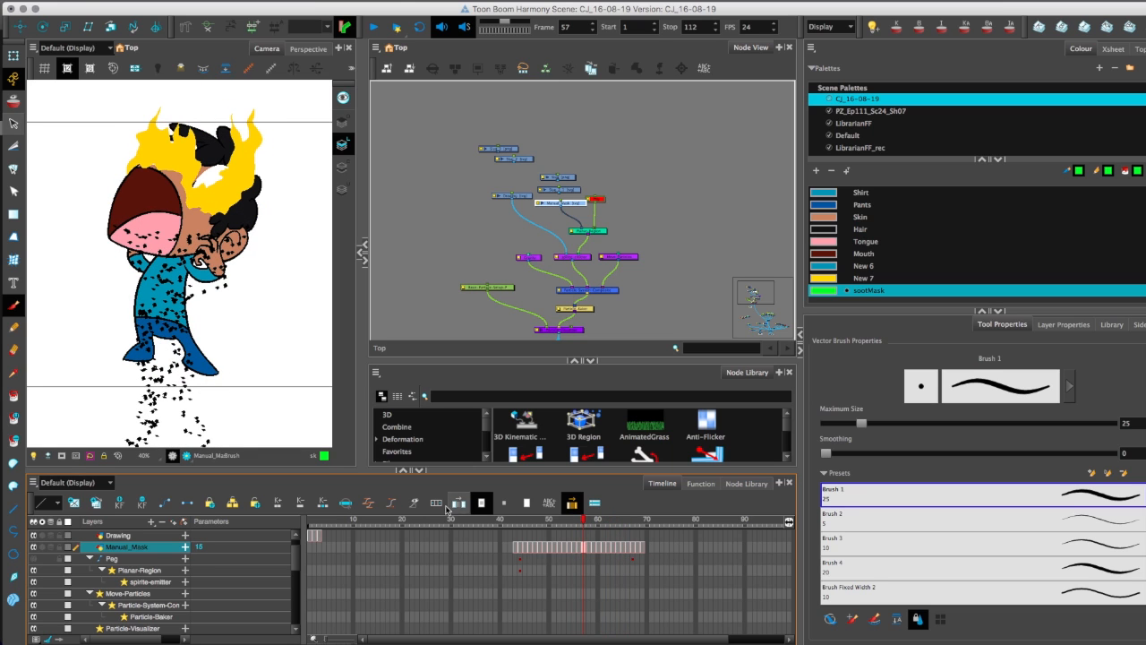
left_click(188, 456)
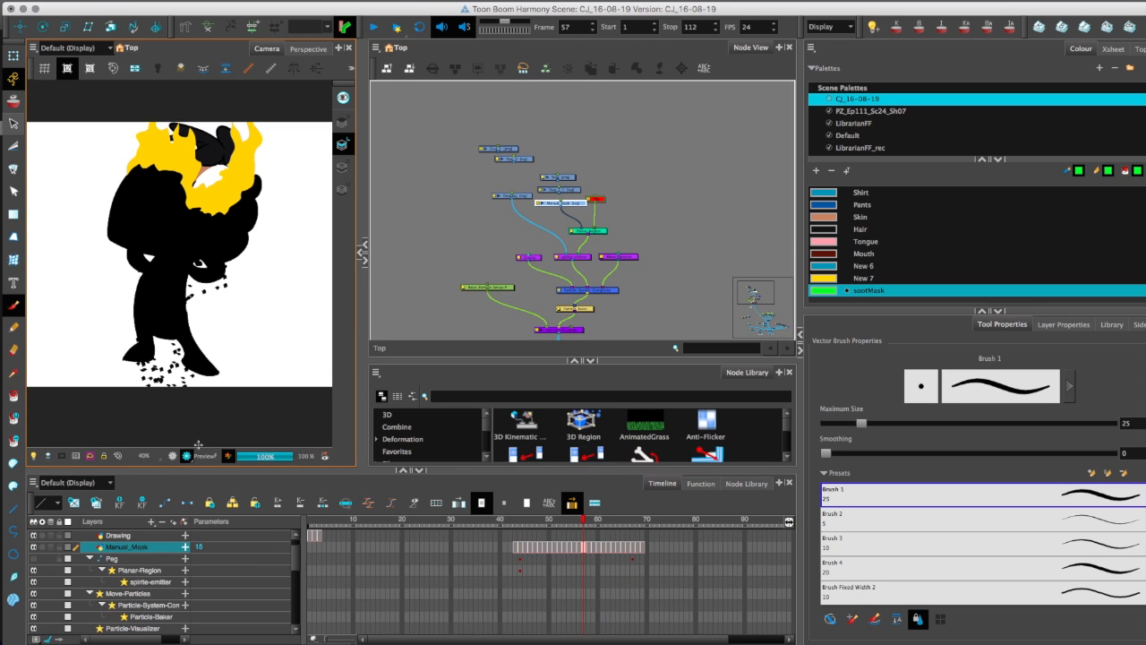
left_click(173, 455)
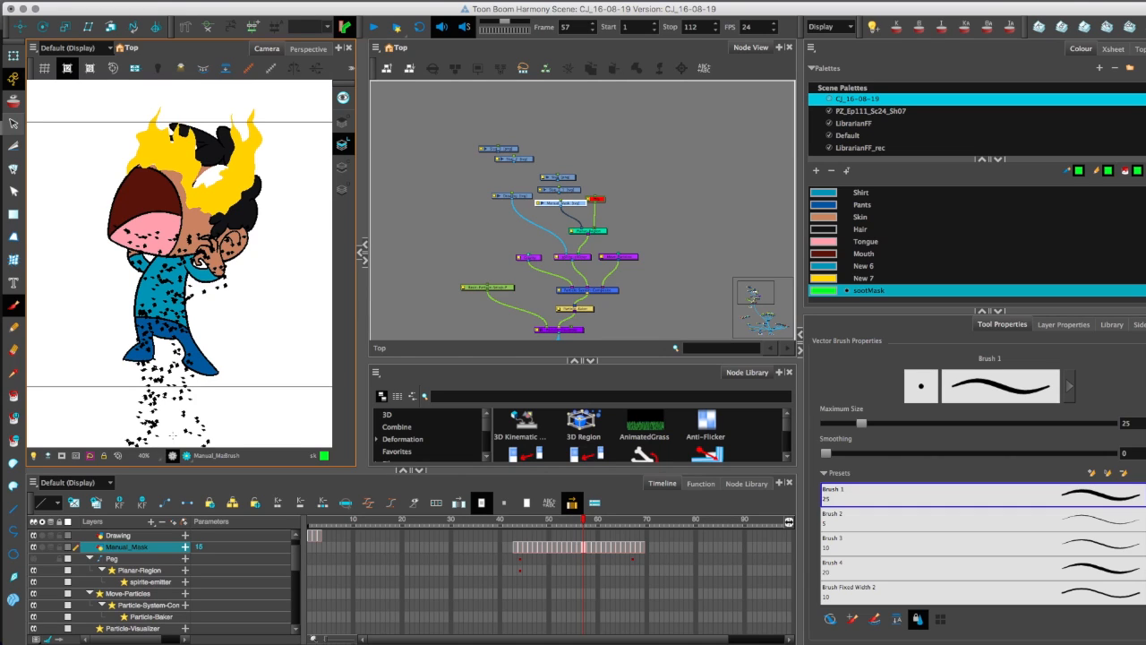
Look over the character's burn nodes and step the render preview back to frame 52 to examine the particles over the character.
left_click(422, 281)
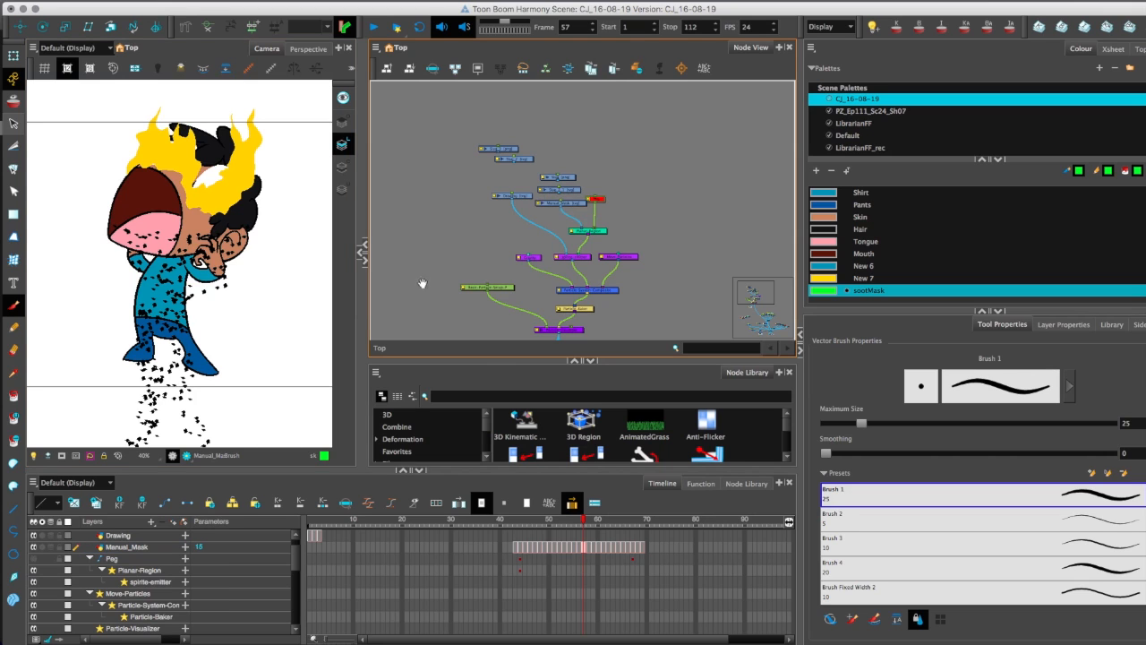
left_click_drag(414, 272, 484, 179)
scroll(492, 193, "down", 3)
left_click_drag(536, 278, 525, 187)
scroll(478, 182, "up", 3)
left_click_drag(492, 282, 416, 148)
left_click(185, 457)
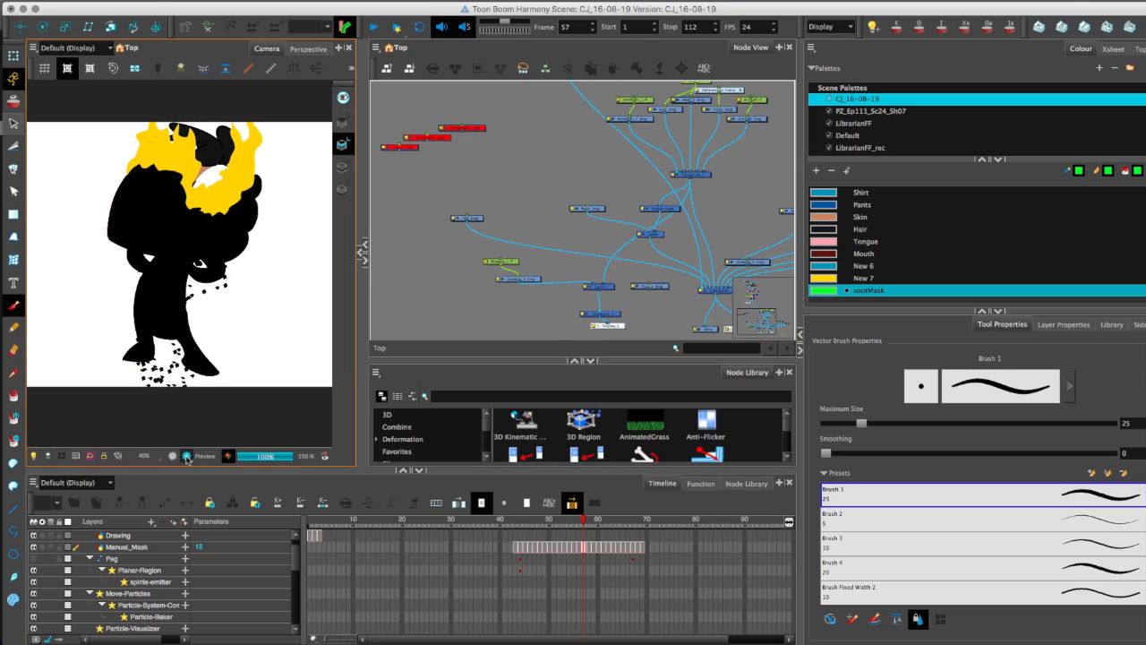
key("comma")
key("comma")
key("comma")
key("comma")
key("comma")
key("comma")
key("period")
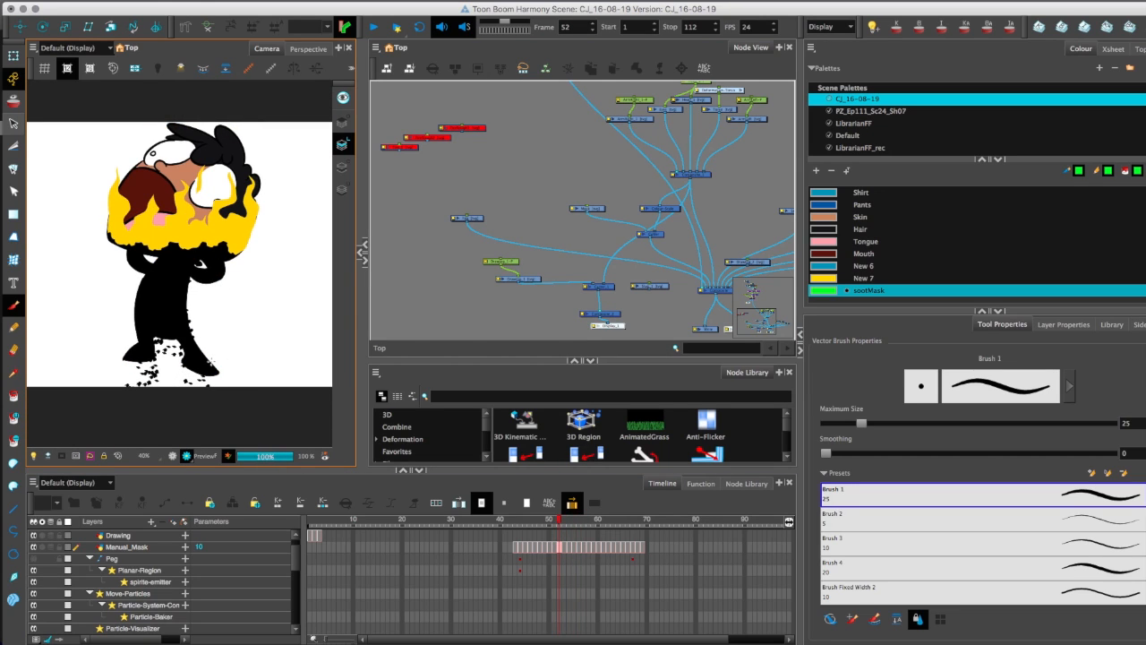
Connect the Composite_2 node's output to the main Composite so the character strip shows over the burning character.
left_click_drag(508, 332, 519, 278)
key("2")
left_click_drag(636, 293, 644, 220)
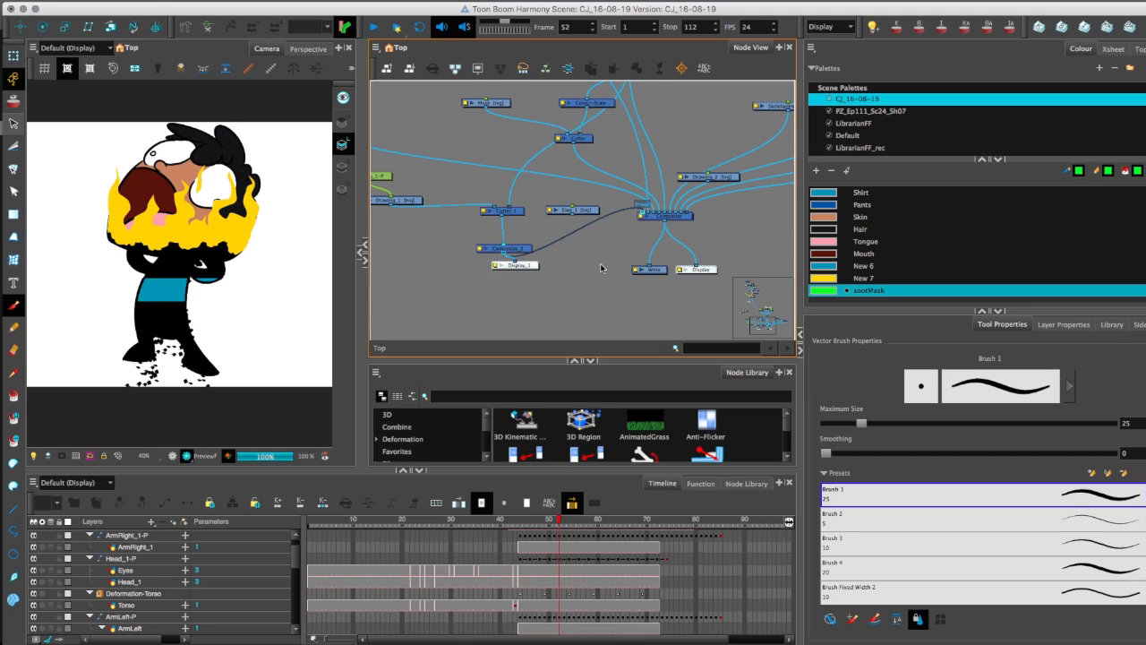
Add a new drawing layer under the Drawing_1-P peg and connect it to Composite_2.
left_click_drag(417, 253, 504, 284)
left_click_drag(462, 207, 466, 204)
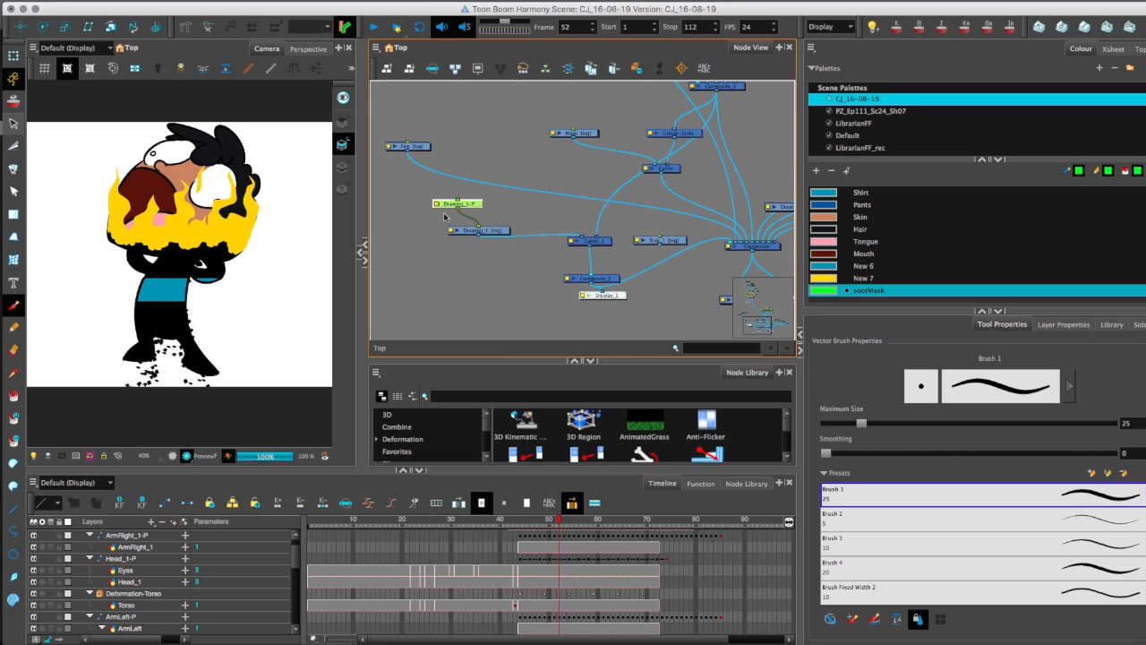
key("super+r")
left_click(607, 380)
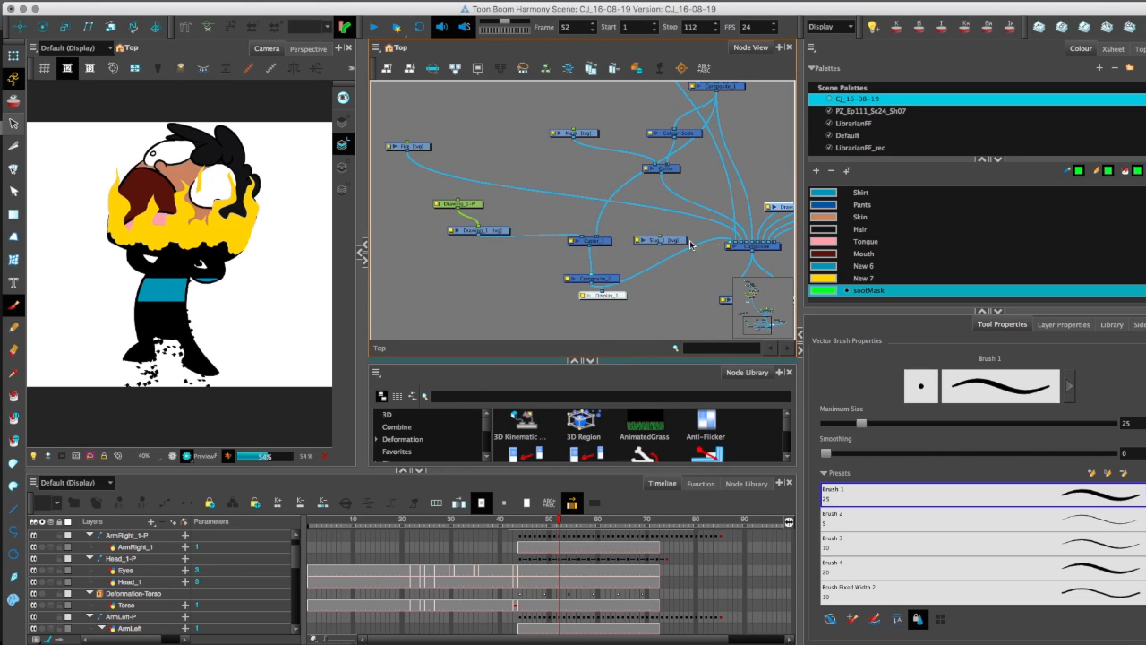
mouse_move(780, 207)
left_mouse_down()
mouse_move(400, 253)
mouse_move(458, 209)
left_mouse_up()
left_click_drag(434, 255, 581, 274)
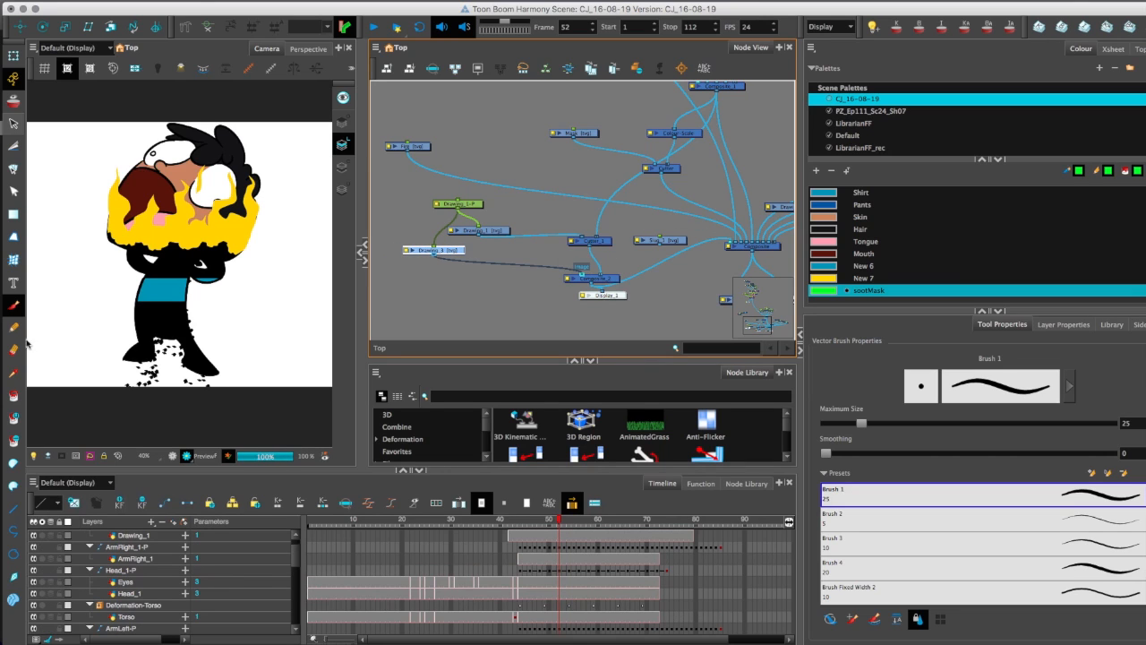
Switch the Camera view to OpenGL display and frame the character's body for drawing on the new layer.
left_click(173, 457)
left_click_drag(171, 345, 170, 315)
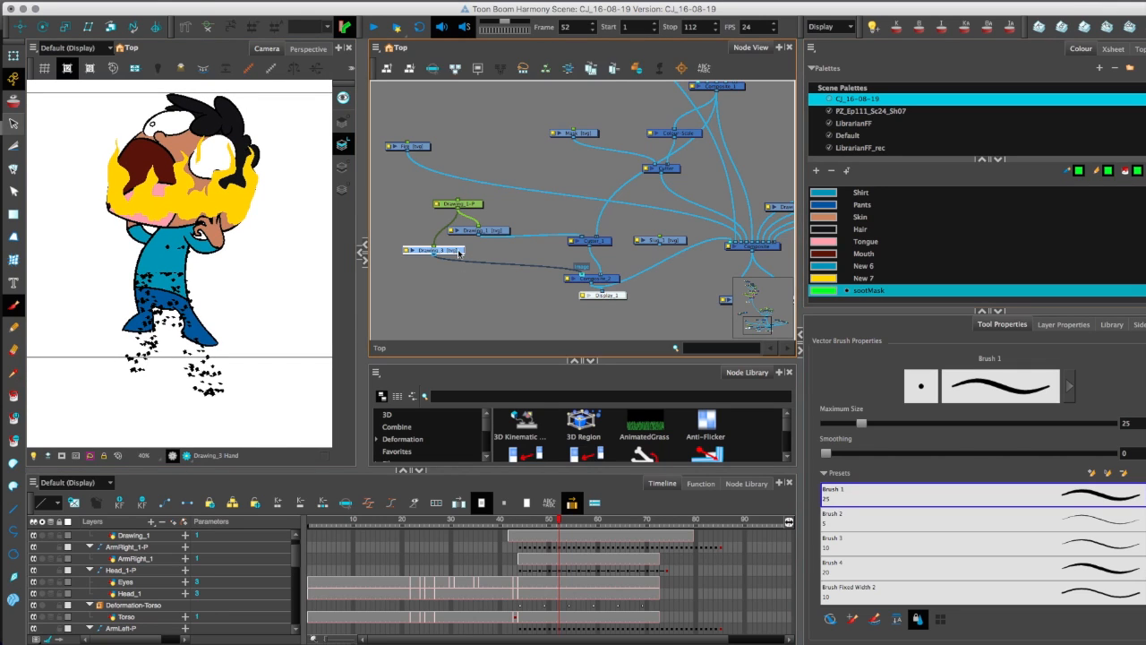
left_click_drag(77, 321, 81, 292)
left_click_drag(66, 236, 270, 232)
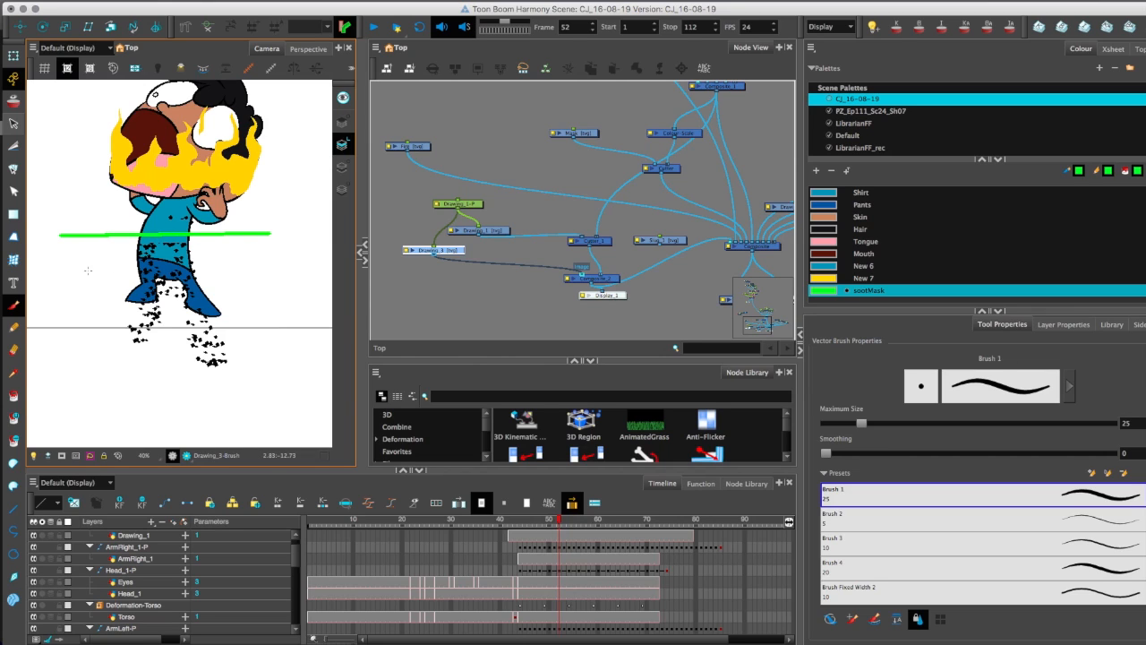
left_click_drag(266, 214, 269, 445)
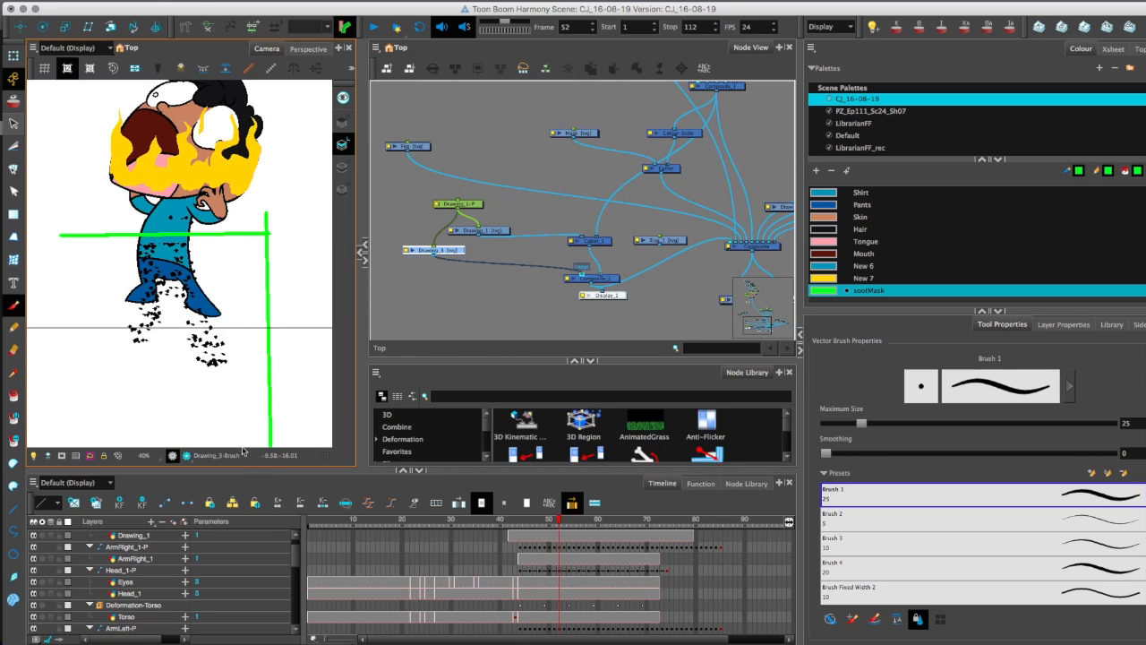
key("2")
key("2")
key("2")
key("2")
key("1")
key("super+z")
key("super+z")
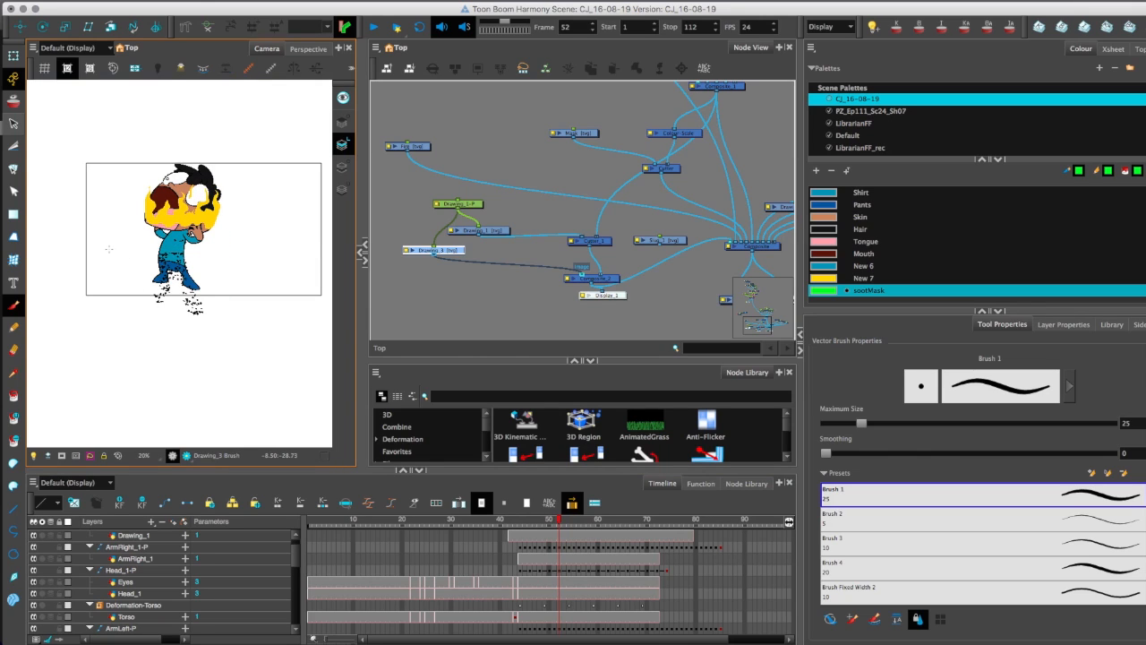
Brush a large rectangle from the character's chest to well below the frame and fill it with the green sootMask colour.
left_click_drag(110, 249, 282, 250)
key("super+z")
mouse_move(157, 250)
left_mouse_down()
mouse_move(273, 250)
mouse_move(253, 443)
left_mouse_up()
left_click_drag(268, 429, 98, 424)
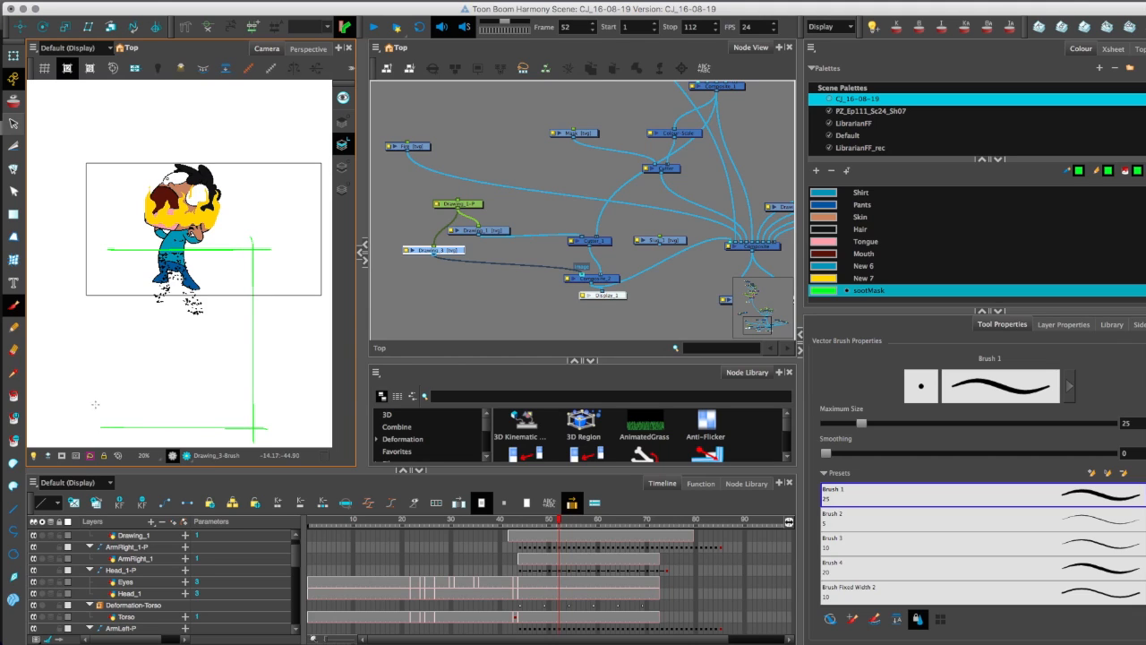
left_click_drag(109, 239, 109, 446)
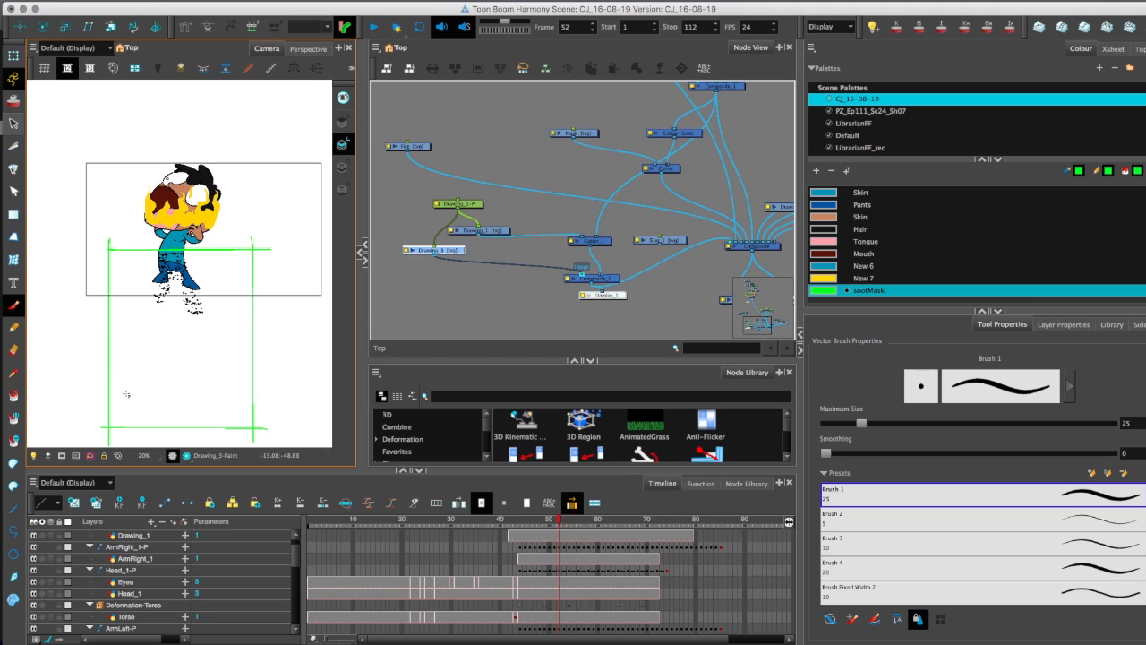
left_click(150, 360)
Extend the green rectangle drawing's exposure to cover about frames 21 to 81.
key("comma")
key("period")
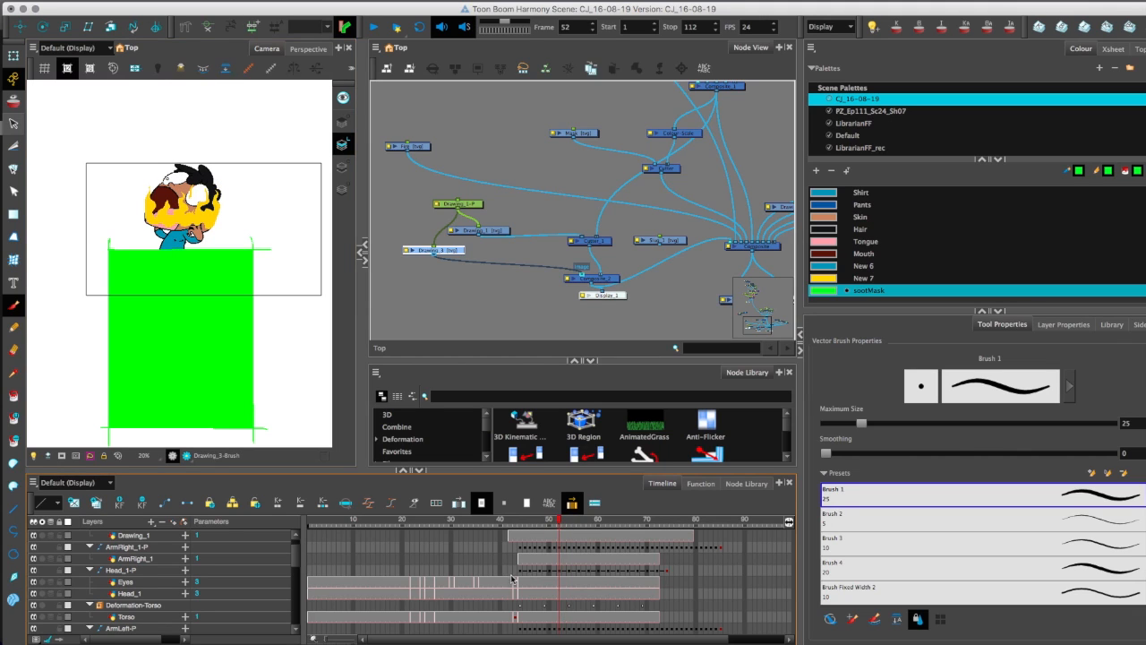
scroll(513, 580, "up", 1)
left_click_drag(427, 537, 408, 538)
left_click(558, 539)
mouse_move(561, 537)
left_mouse_down()
mouse_move(705, 540)
mouse_move(513, 523)
mouse_move(667, 524)
mouse_move(506, 533)
mouse_move(478, 549)
mouse_move(580, 535)
left_mouse_up()
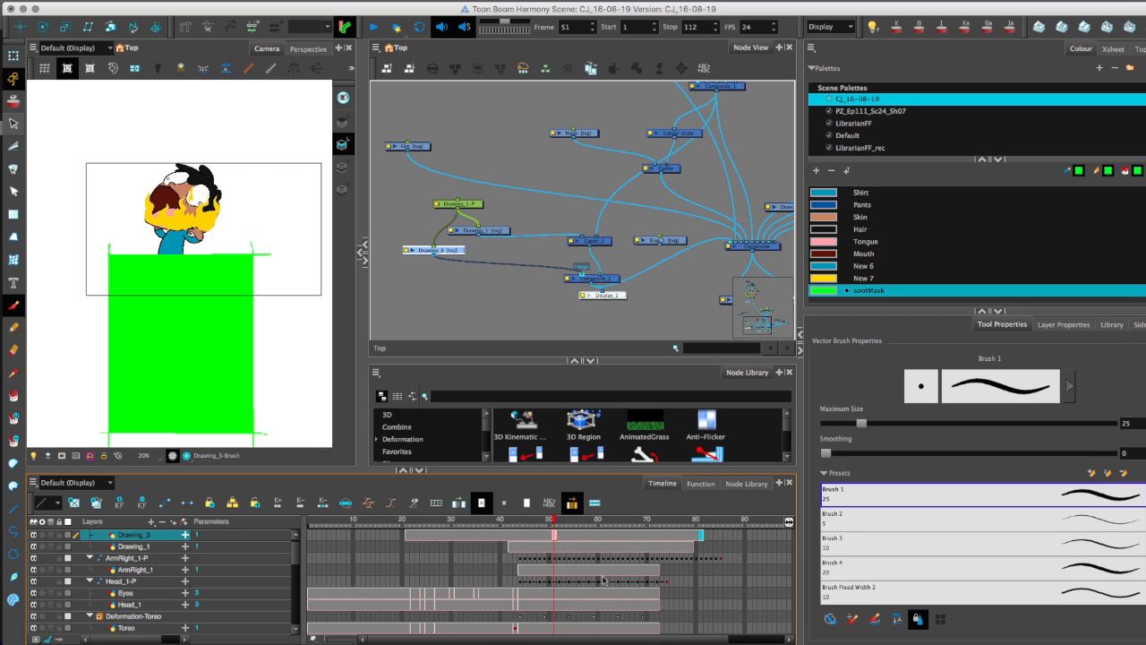
Add a Cutter node from the Favorites category and connect the green rectangle drawing to it as the matte.
left_click(416, 452)
left_click_drag(707, 454, 475, 301)
left_click_drag(521, 236, 514, 248)
key("1")
key("1")
key("1")
Place the new Cutter below the existing Cutter and wire it between that Cutter and the main Composite.
left_click(670, 140)
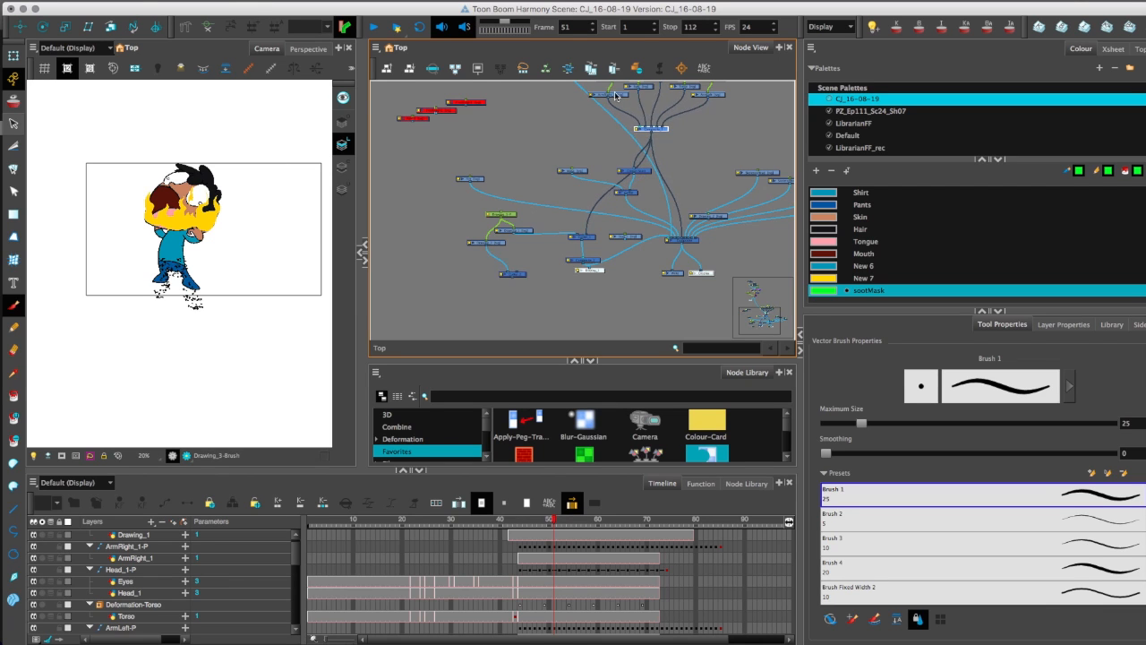
key("2")
key("2")
left_click(656, 176)
left_click_drag(516, 286, 738, 224)
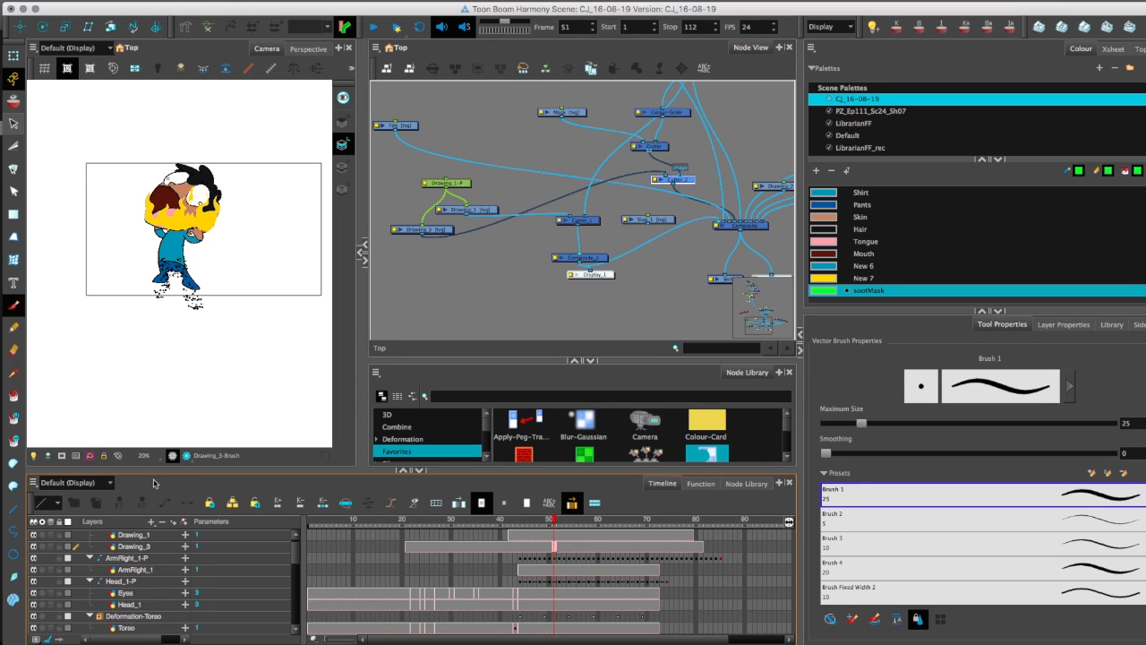
Render the Camera view and advance from frame 51 to 54 to check the cut on the burning character.
left_click(186, 456)
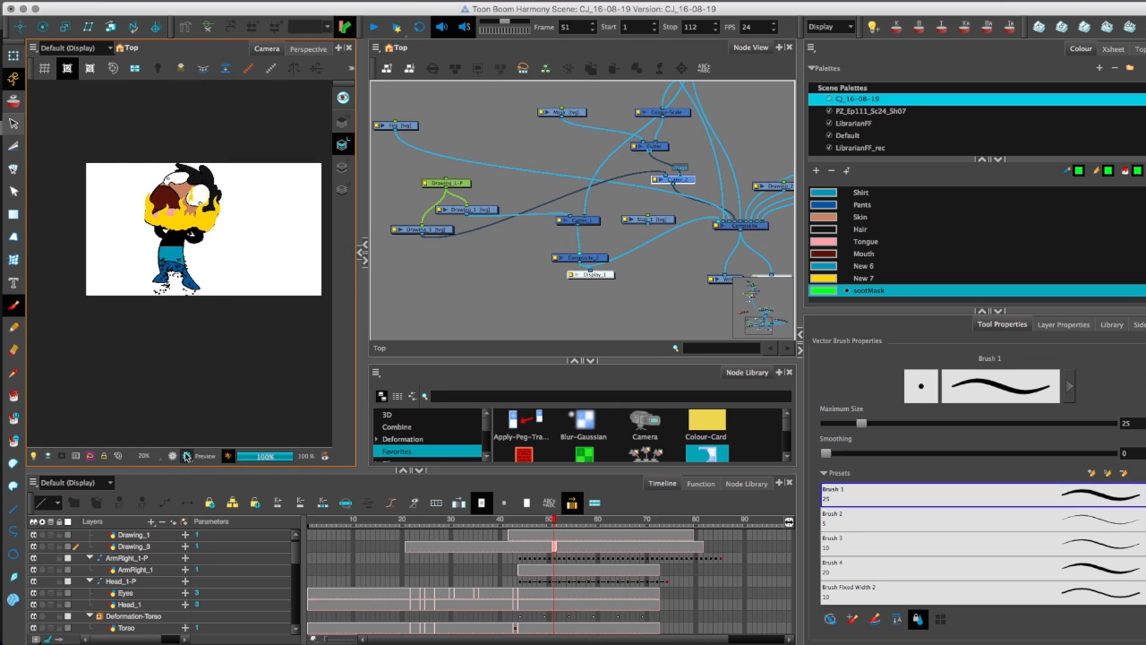
scroll(179, 332, "up", 3)
key("period")
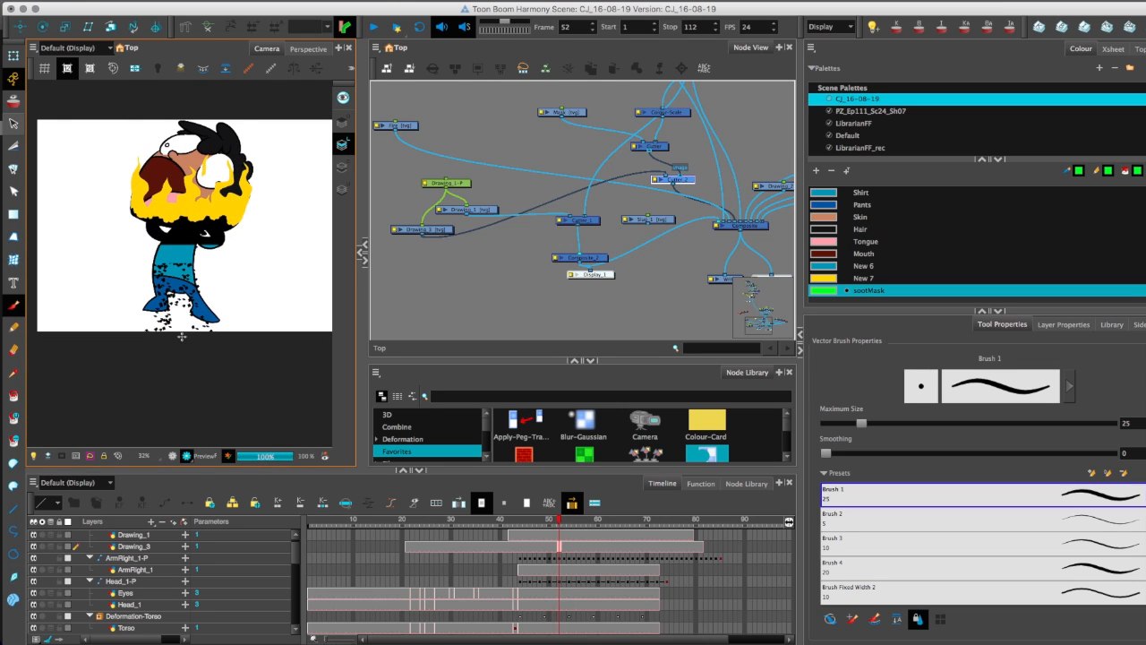
key("period")
key("period")
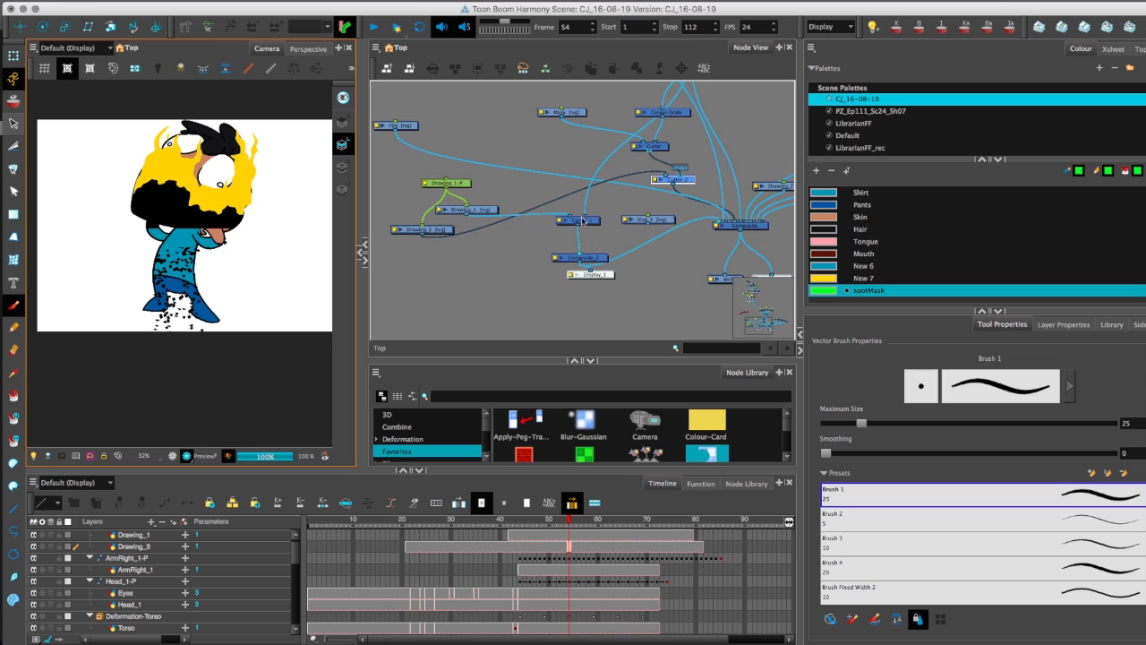
Add a Composite node from the Favorites category between the two Cutter nodes.
left_click_drag(583, 221, 532, 246)
scroll(535, 190, "down", 3)
left_click_drag(583, 143, 563, 167)
scroll(618, 138, "up", 2)
left_click_drag(619, 125, 627, 111)
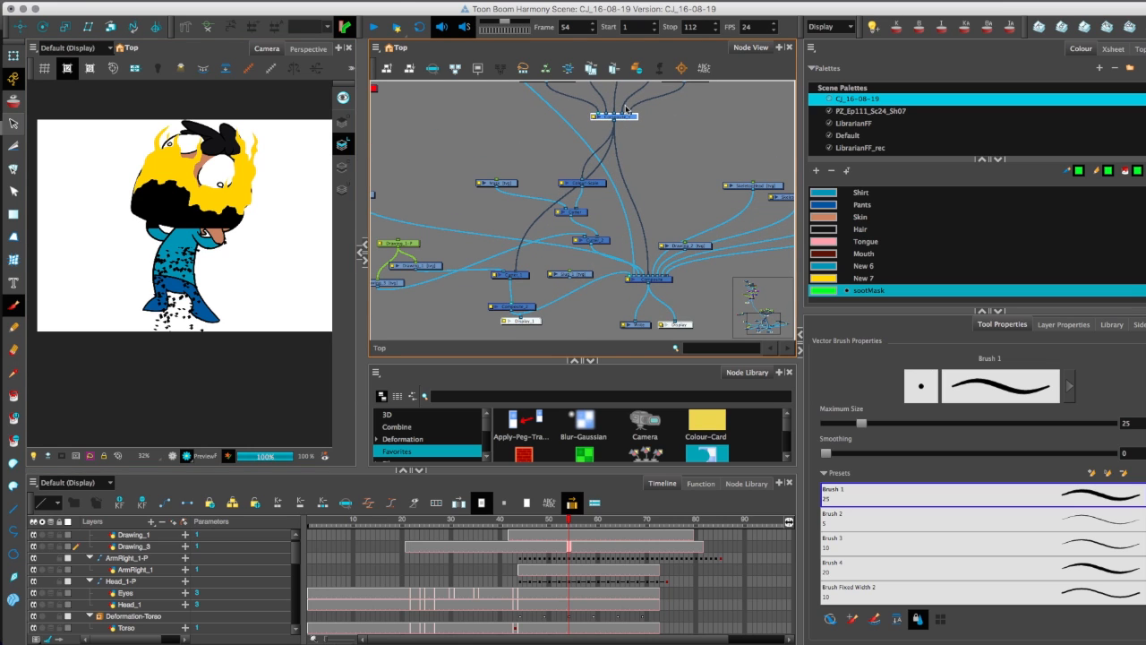
left_click_drag(645, 453, 601, 235)
Reroute the character composite's cable from the main Composite into the new Composite above the second Cutter.
left_click(616, 117)
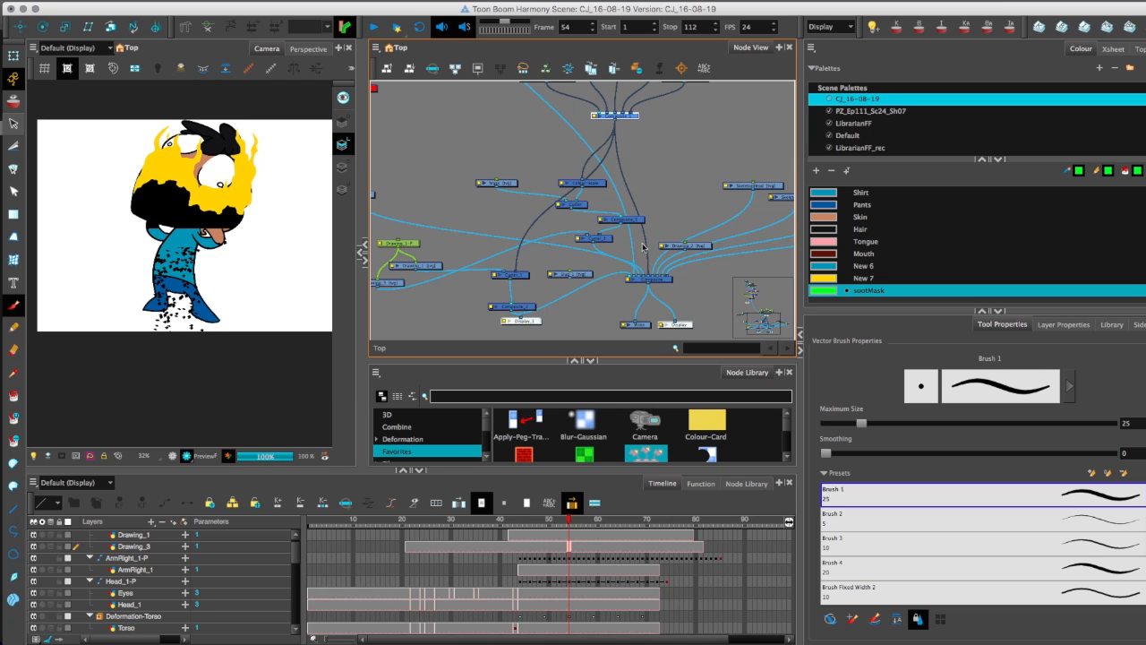
left_click_drag(647, 275, 630, 217)
left_click(631, 220)
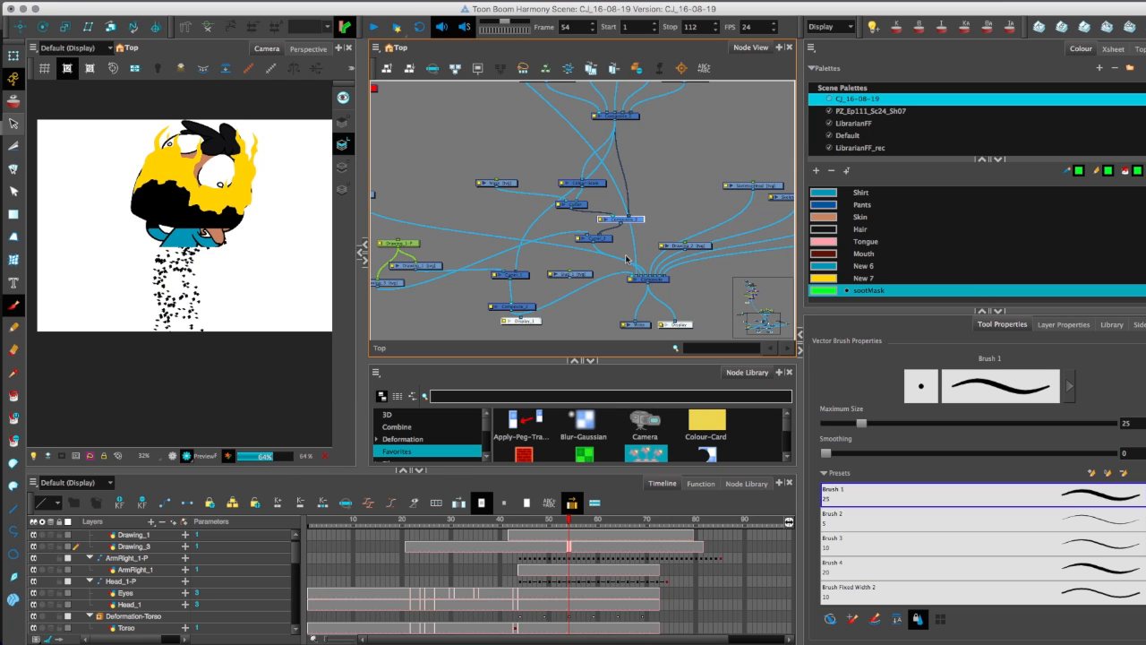
Advance the render preview to frame 57 and examine the masked character, the falling particles and the Cutter wiring.
key("period")
key("period")
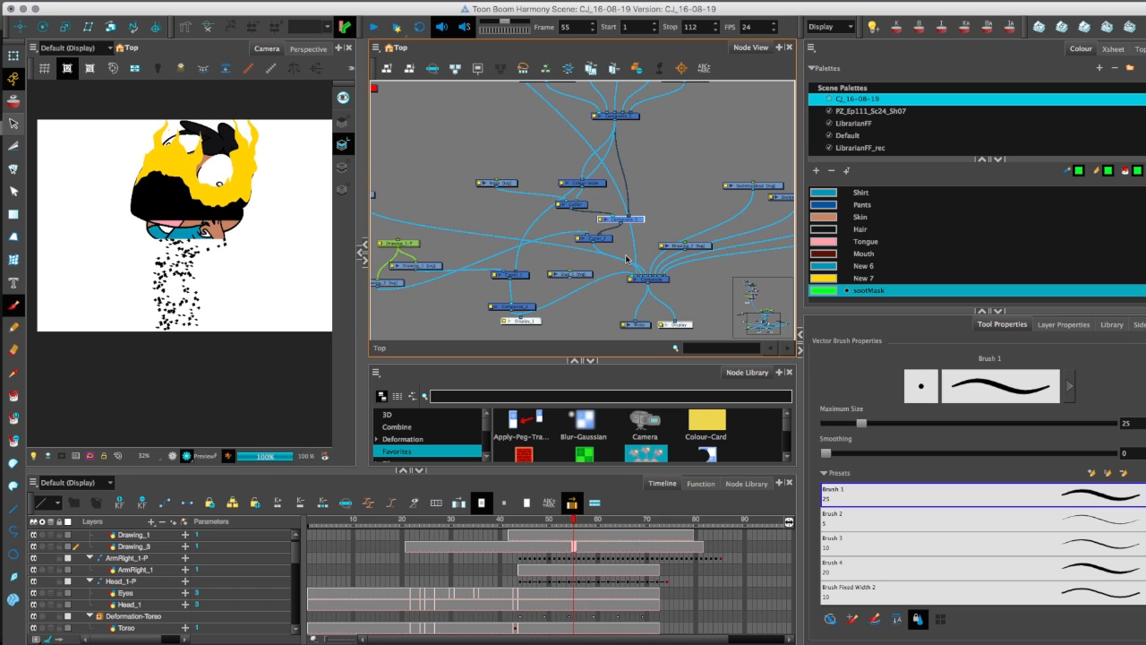
key("period")
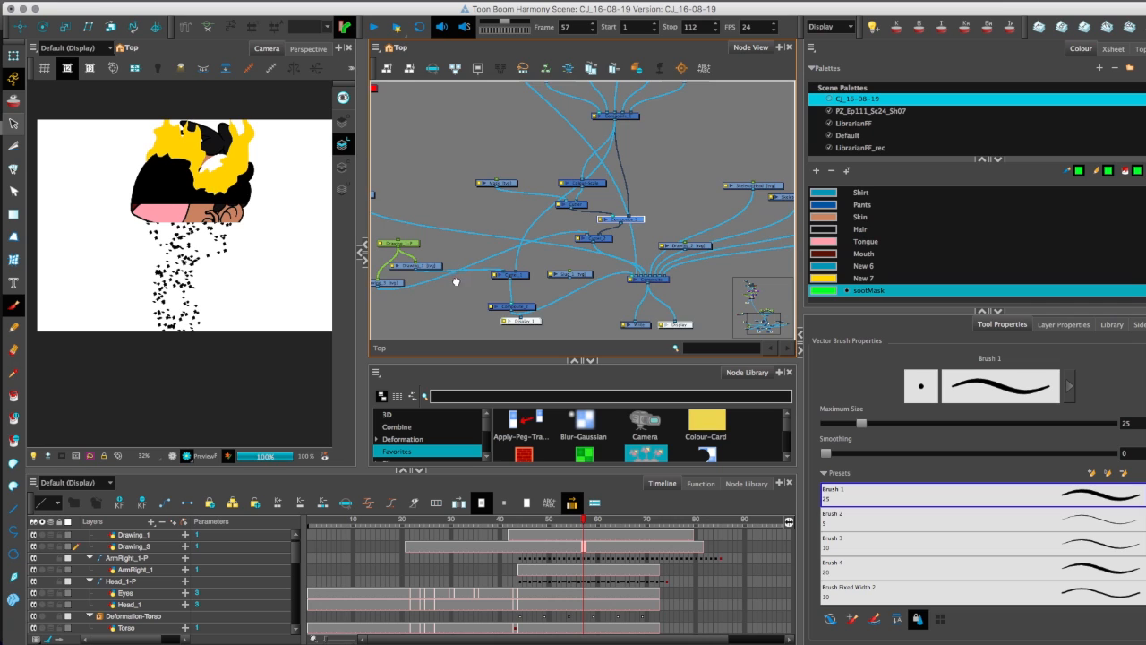
left_click_drag(457, 282, 469, 273)
left_click_drag(484, 326, 488, 313)
mouse_move(629, 195)
left_mouse_down()
mouse_move(613, 182)
mouse_move(616, 193)
left_mouse_up()
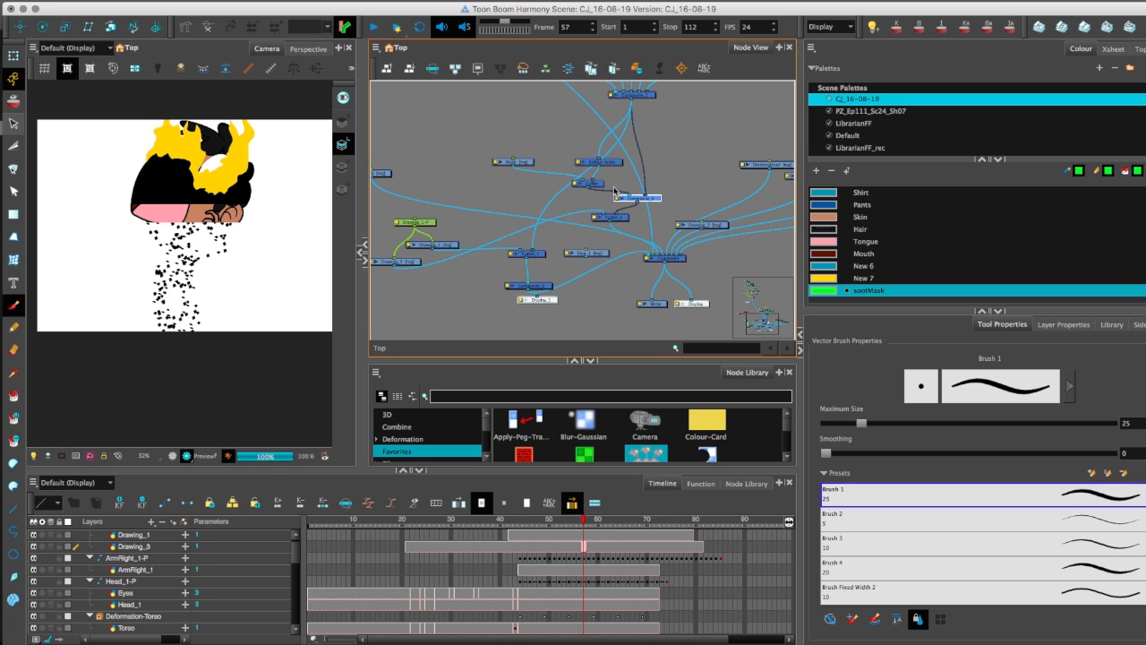
Connect the green rectangle drawing to Composite_2 and scrub from frame 41 to 52 in the OpenGL view.
left_click(173, 456)
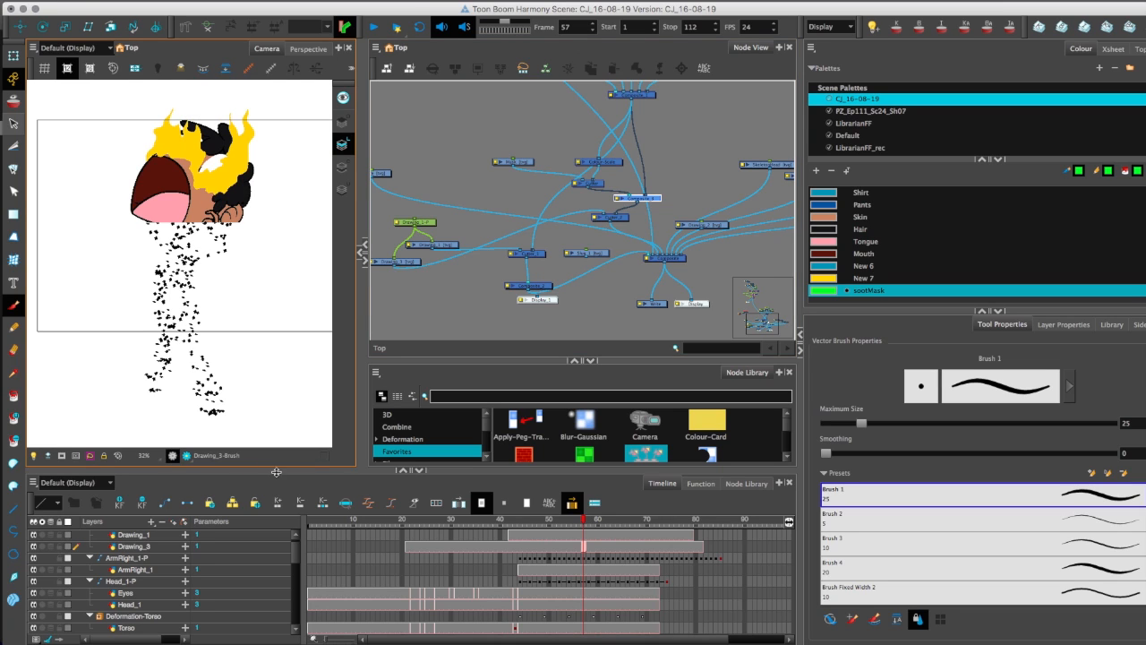
left_click(505, 524)
left_click_drag(397, 267, 517, 283)
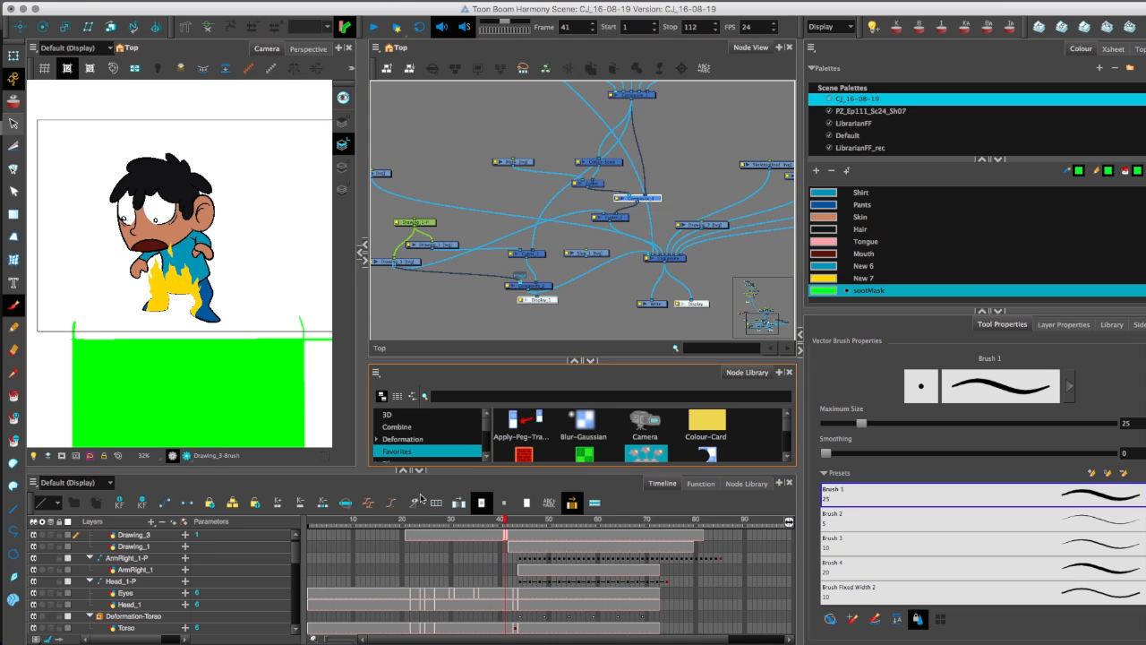
left_click_drag(499, 523, 561, 516)
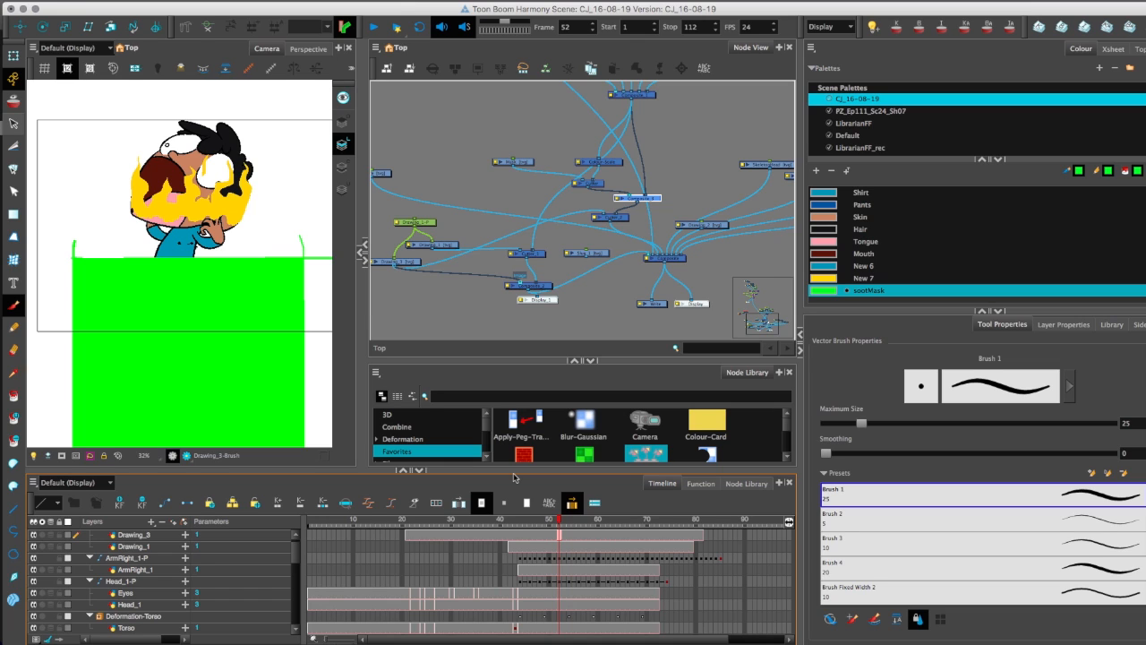
Render the Camera view and step back and forth to frame 54 to check how the green mask covers the character.
left_click(186, 456)
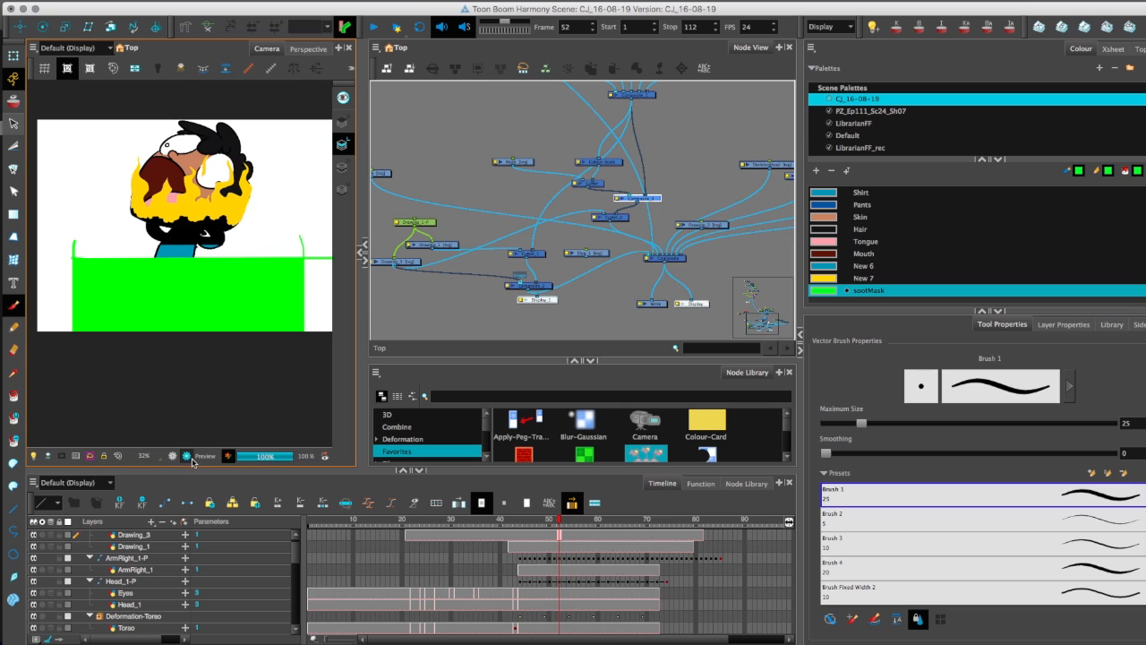
left_click_drag(206, 336, 216, 353)
key("period")
key("period")
key("period")
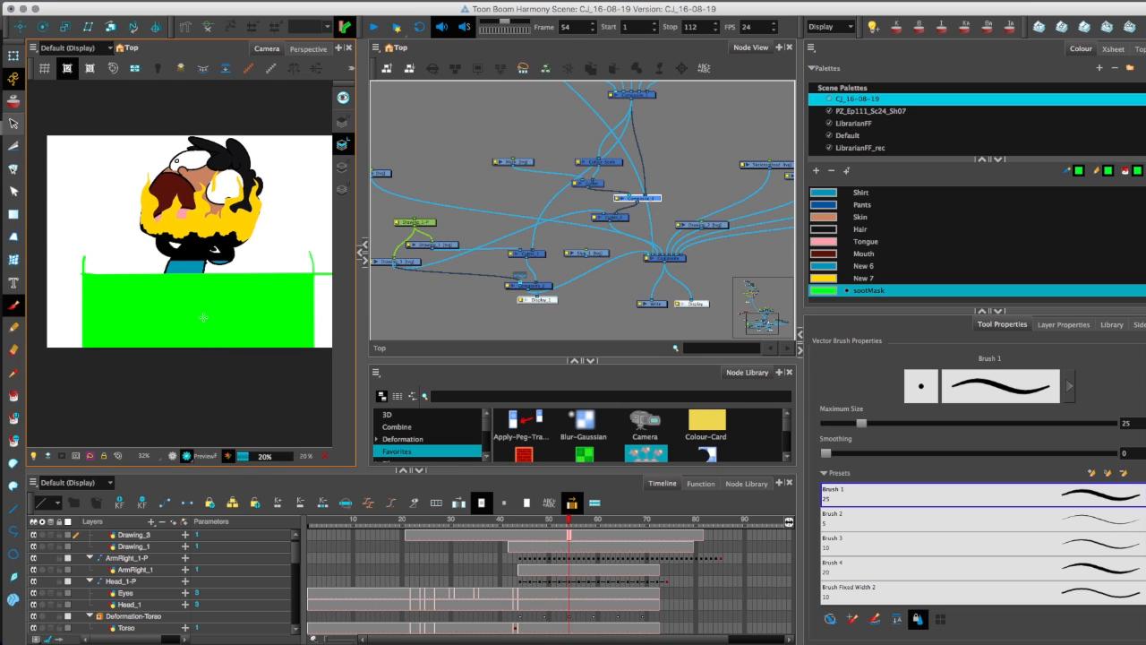
key("comma")
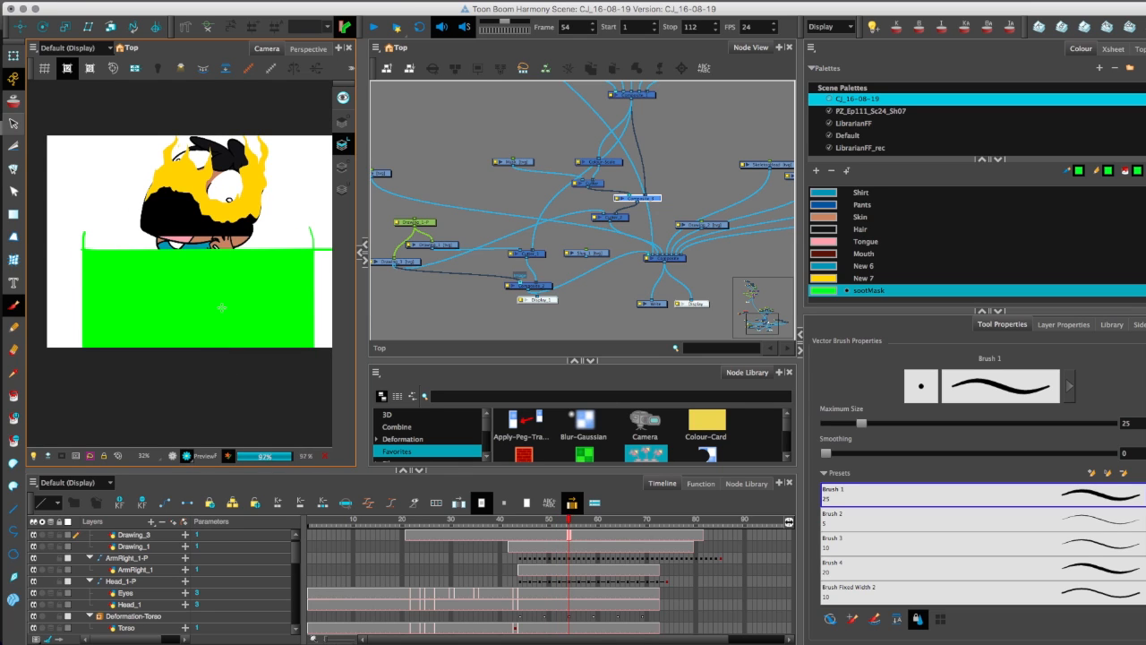
key("period")
key("comma")
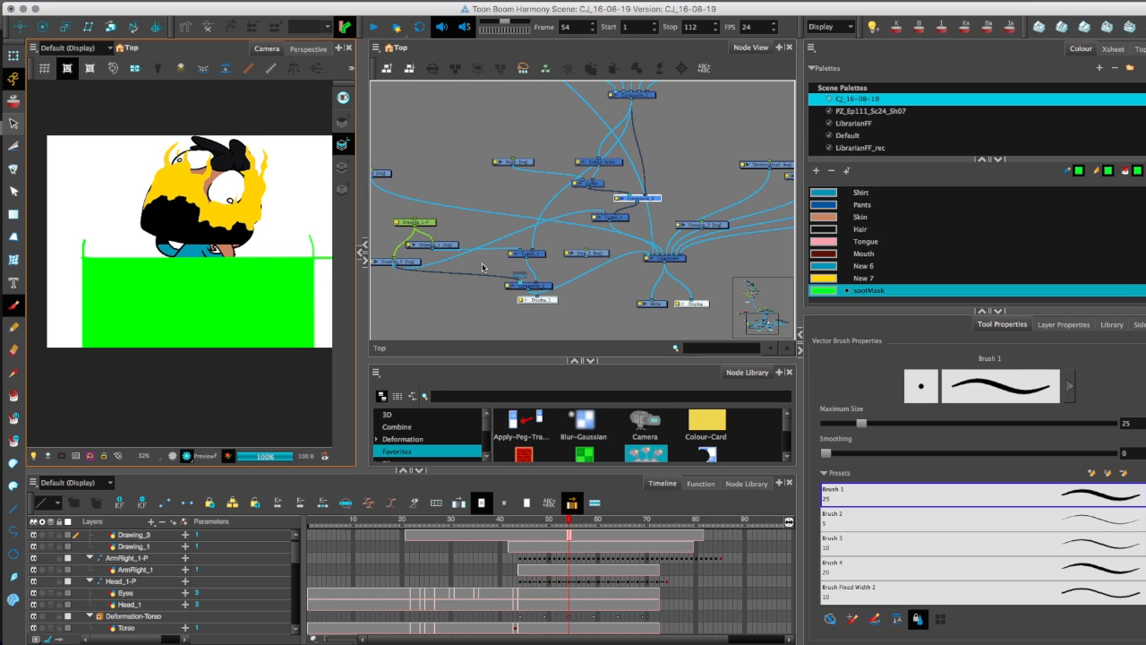
Disconnect Cutter_1 from Composite_2 and remove Composite_2's connection to the main Composite.
left_click(540, 258)
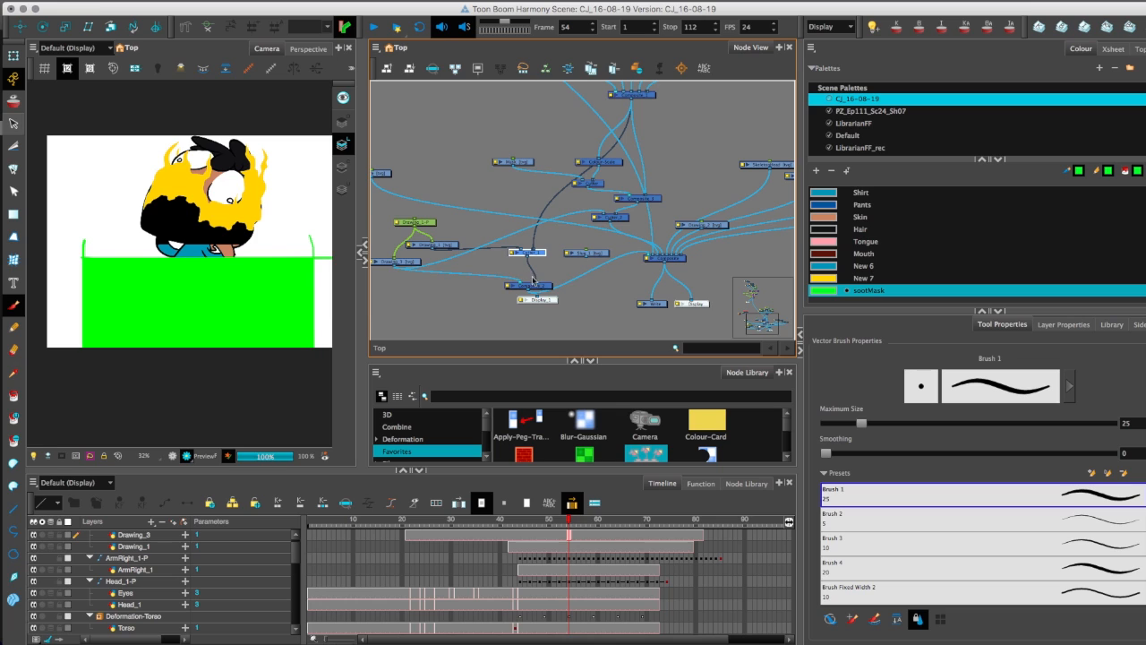
left_click_drag(536, 284, 542, 268)
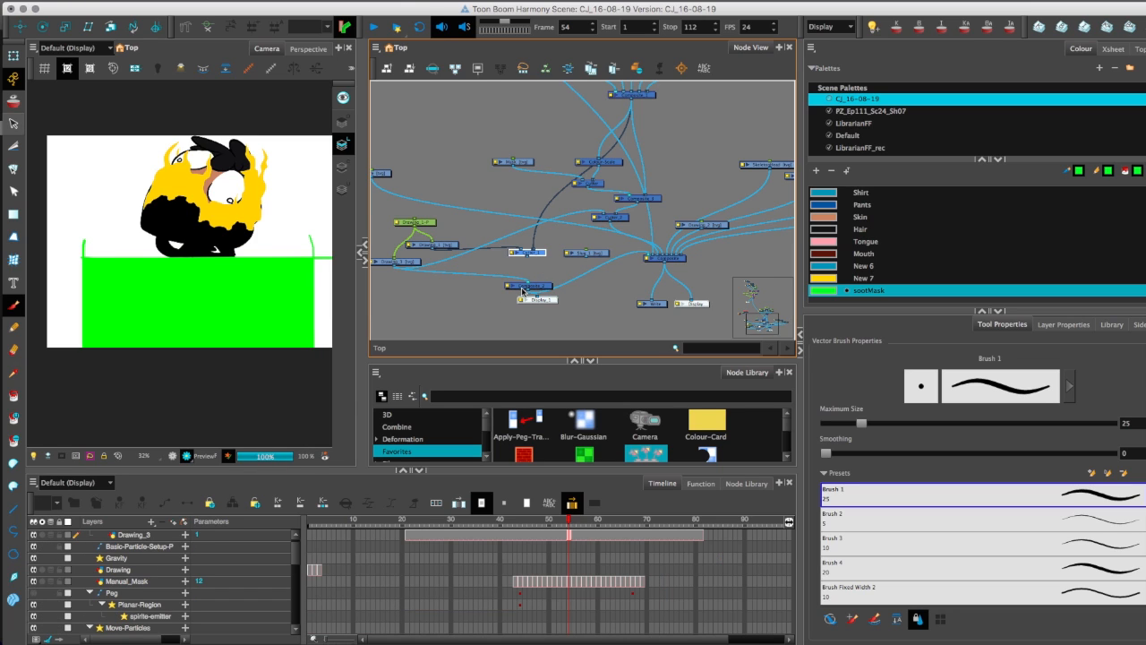
left_click_drag(646, 257, 578, 314)
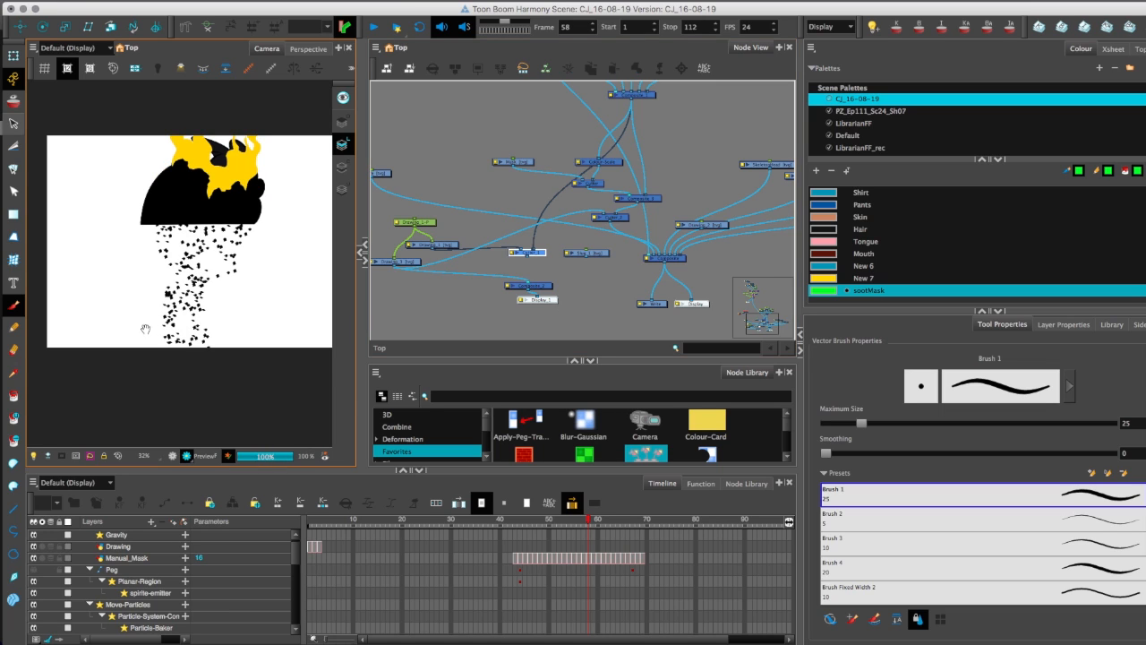
Step the render preview from frame 58 back to frame 54 to review the particles replacing the character's body.
left_click_drag(145, 326, 138, 351)
key("comma")
key("comma")
key("comma")
key("comma")
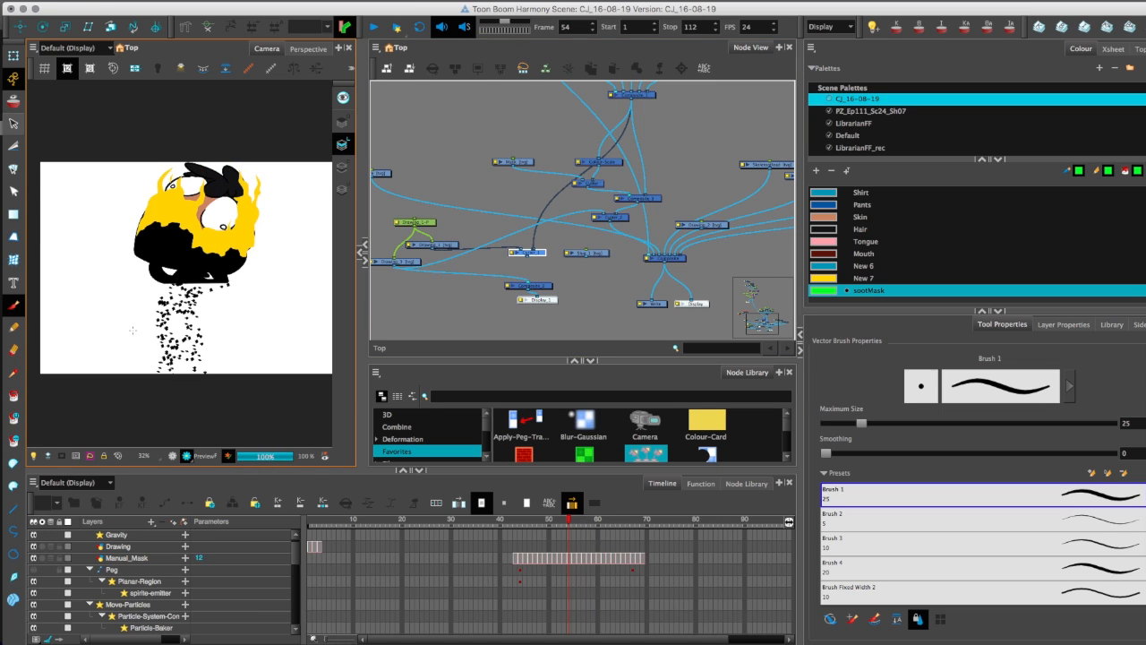
Open the layer properties of the spirite-emitter node and enlarge the properties area to show all its parameters.
left_click_drag(476, 156, 512, 310)
left_click_drag(489, 101, 532, 278)
scroll(581, 245, "up", 3)
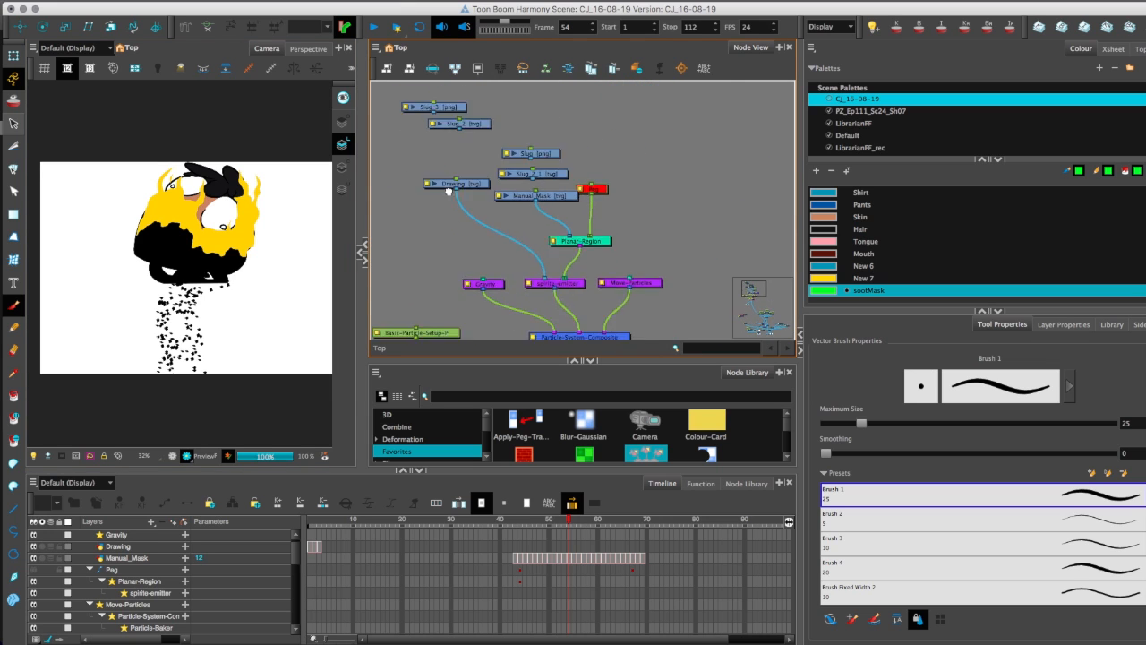
left_click_drag(582, 323, 573, 231)
left_click(580, 214)
left_click(569, 215)
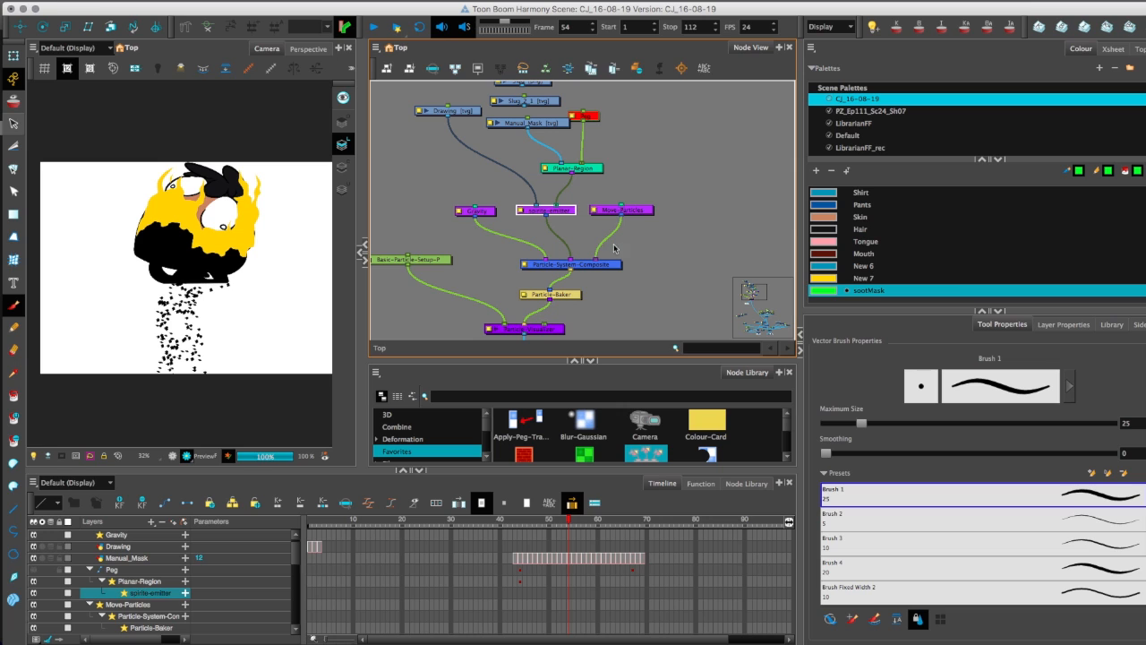
left_click(1063, 326)
left_click_drag(857, 311, 857, 153)
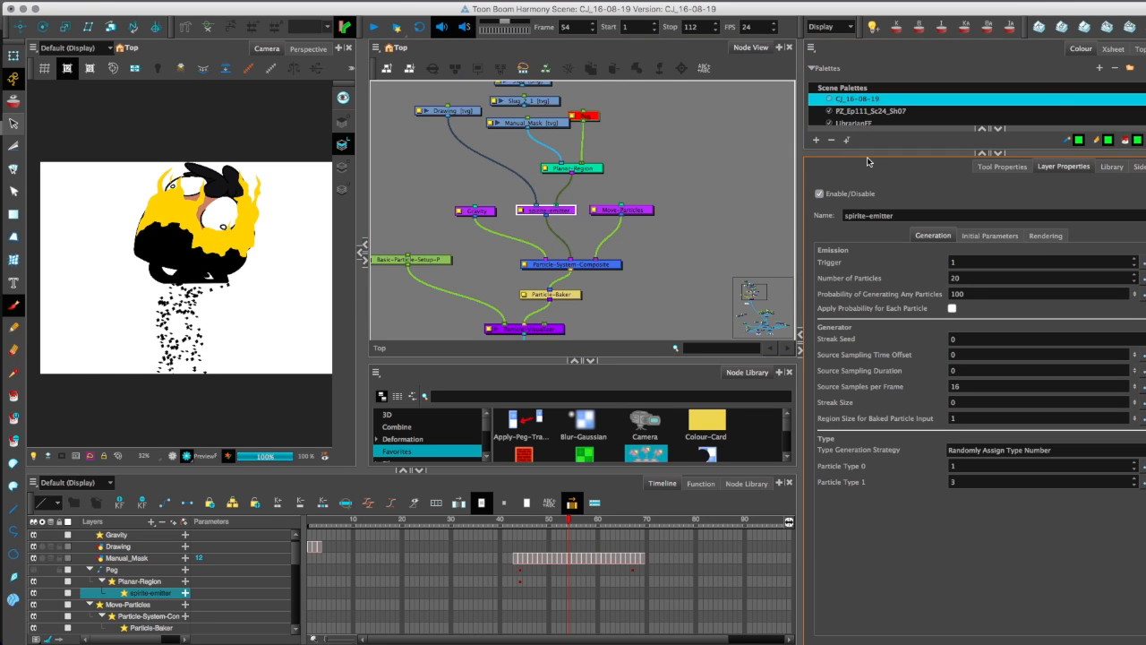
Set the spirite-emitter's number of particles to 40.
left_click_drag(964, 280, 920, 278)
type("80")
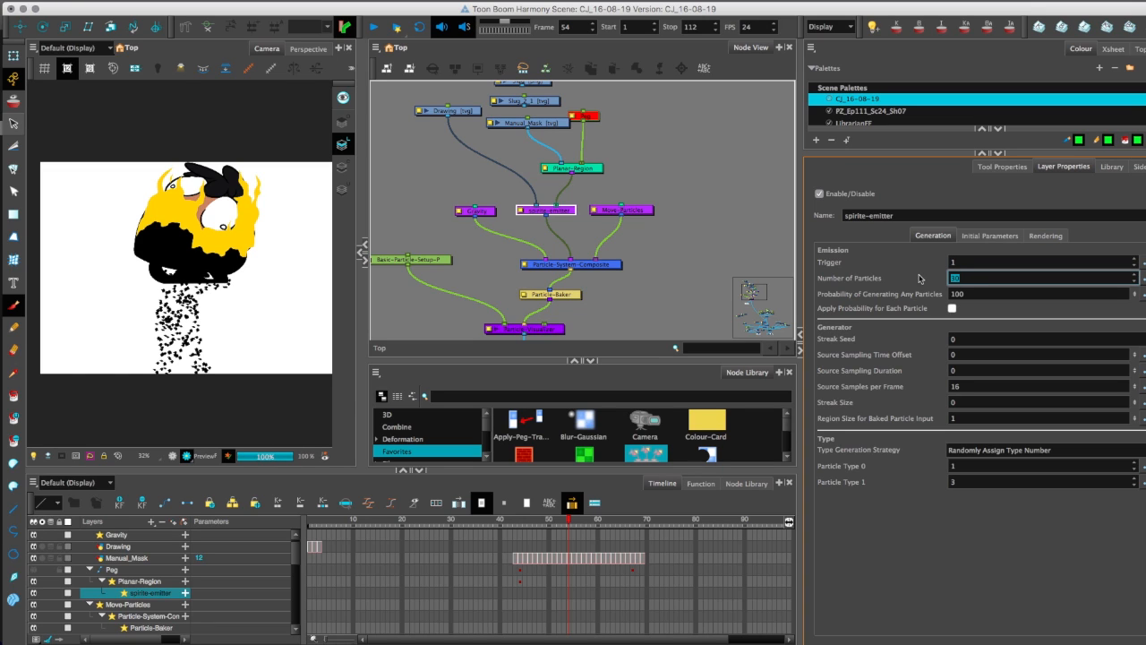
type("40")
key("Return")
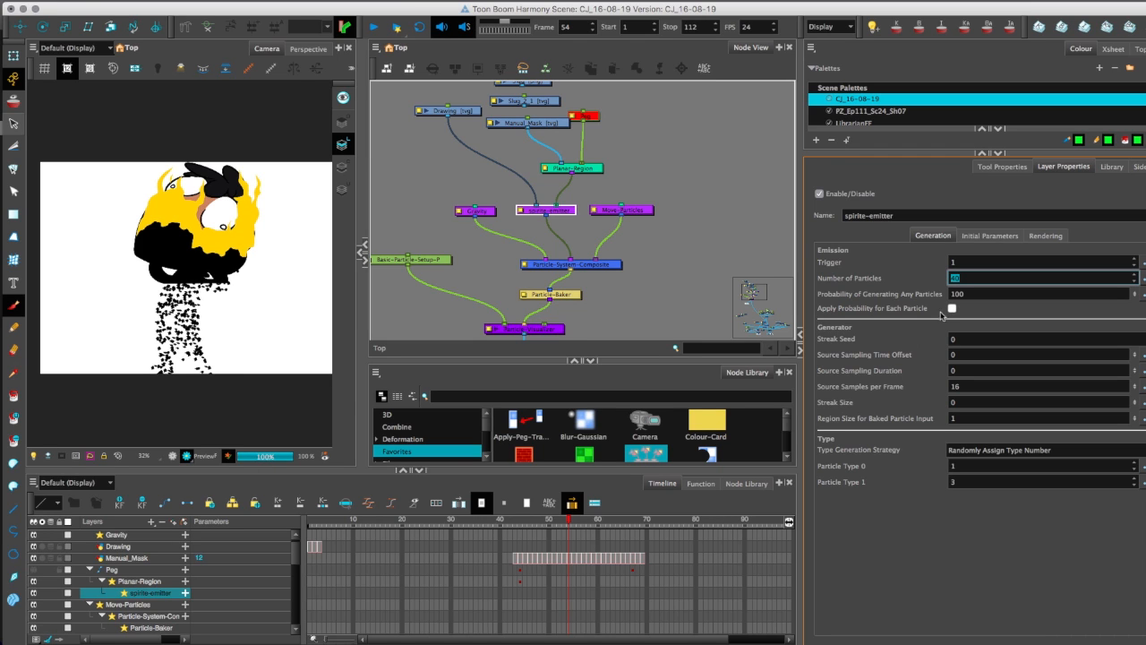
Set the spirite-emitter's Size over Age to 0.08 and its number of particles to 80.
left_click(1046, 236)
left_click(951, 332)
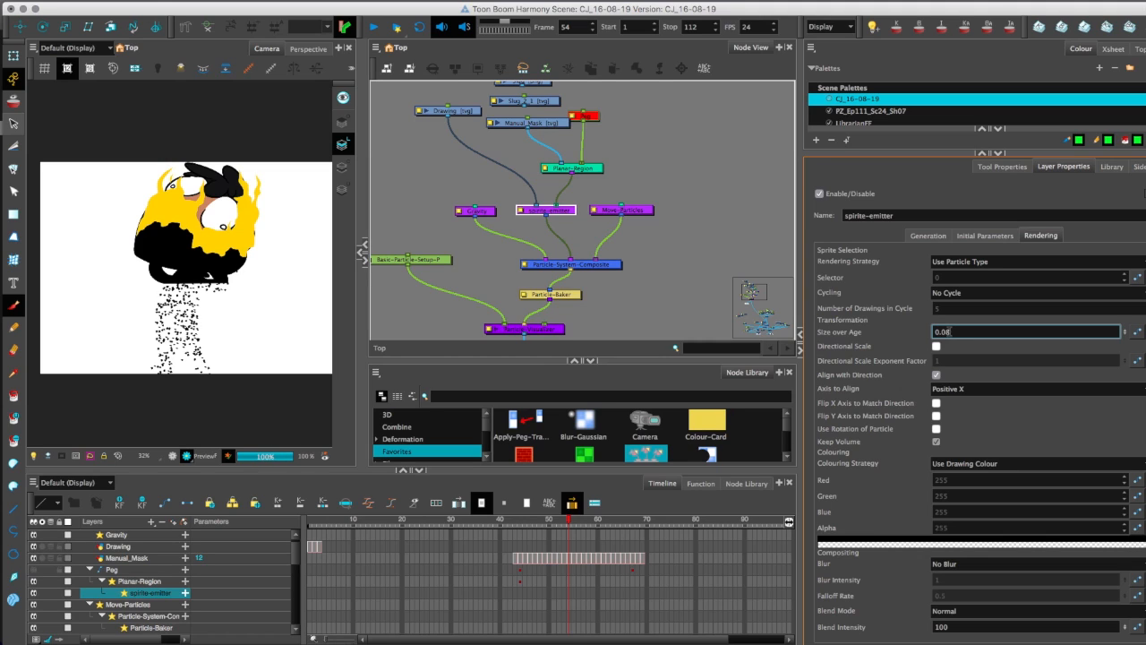
left_click(928, 236)
left_click(926, 275)
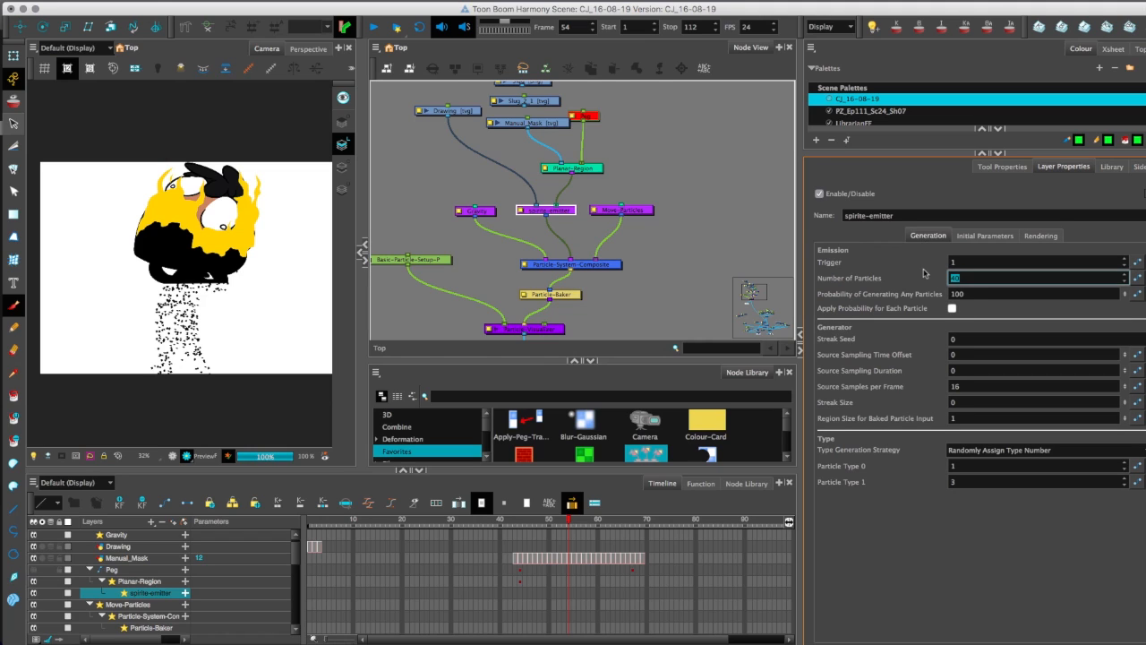
type("70")
key("Return")
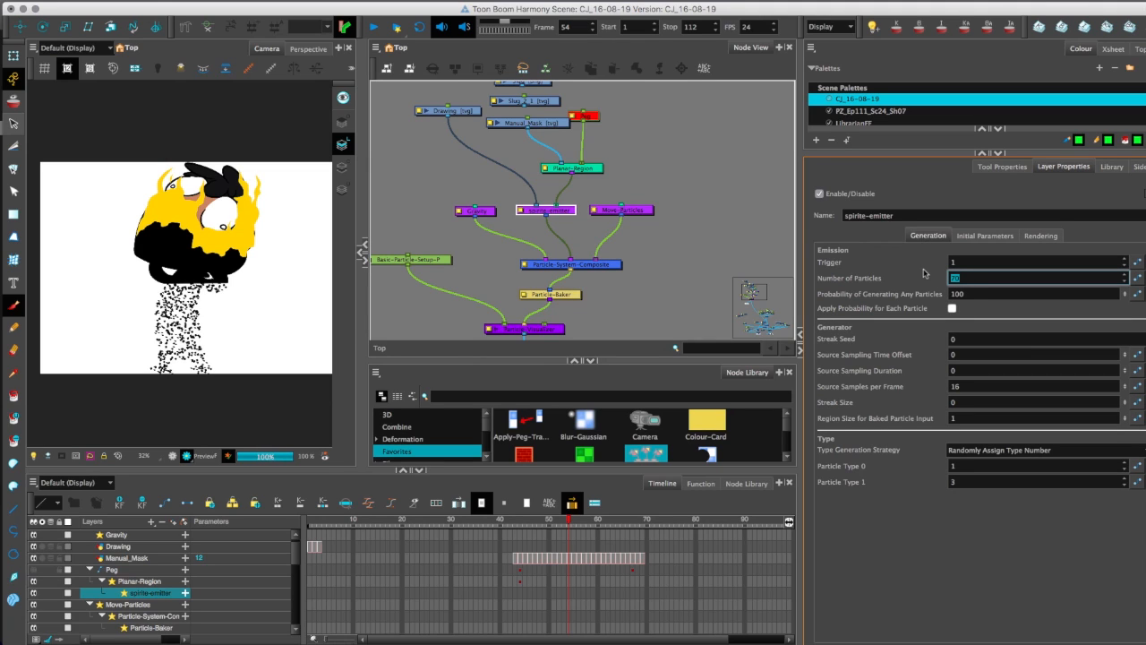
type("80")
key("Return")
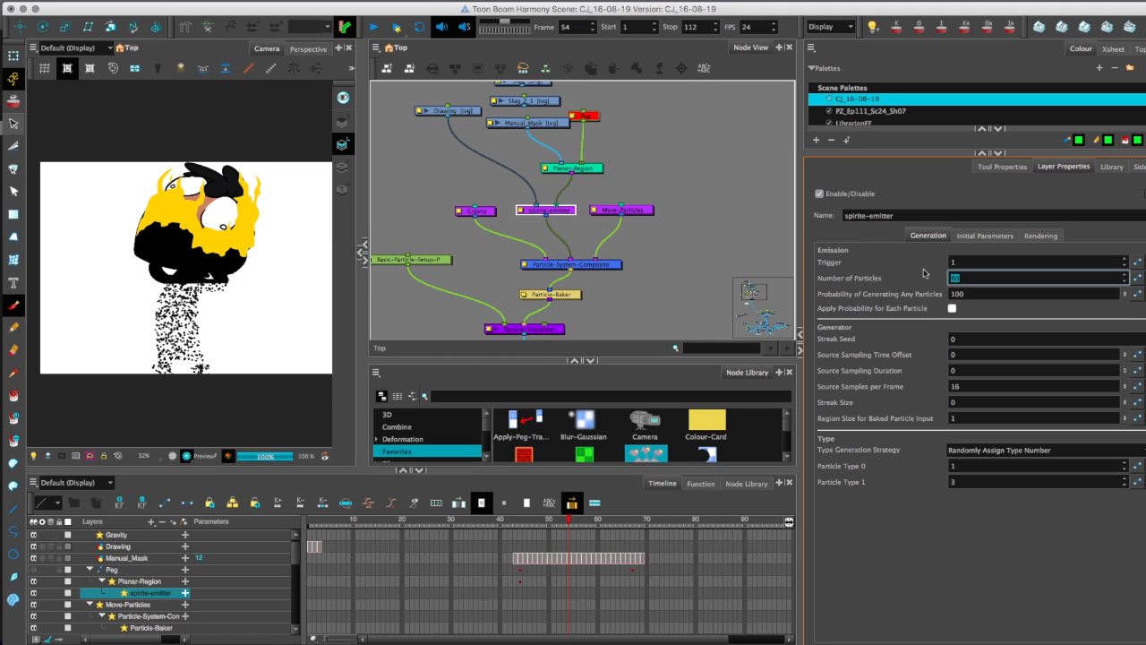
Scrub to frame 59 and step back to frame 57 to check the denser particles in the render.
left_click_drag(571, 526, 588, 515)
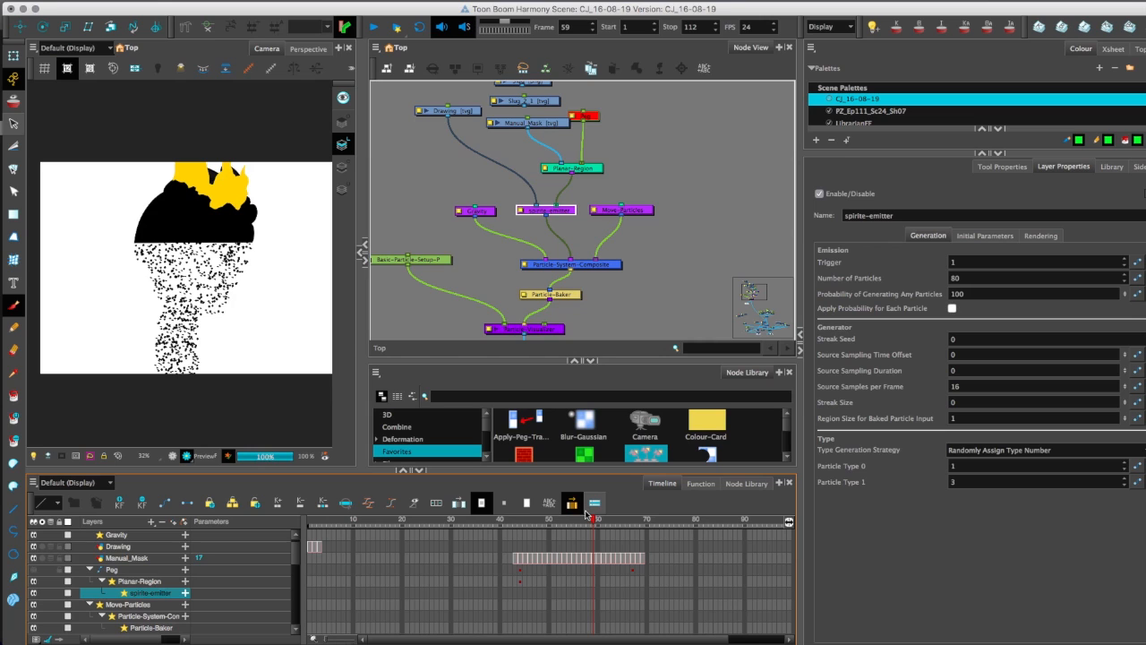
left_click_drag(149, 348, 150, 358)
key("comma")
key("comma")
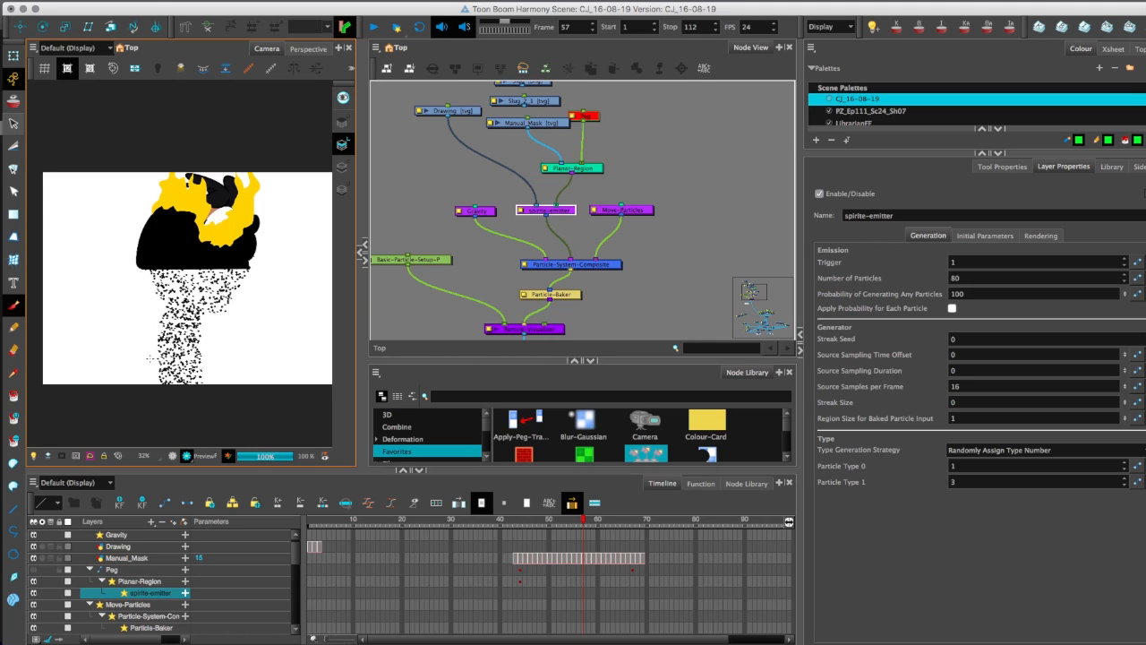
Connect the Manual_Mask drawing to the main Composite so the green mask renders over the character.
left_click_drag(528, 128, 618, 284)
key("1")
key("1")
key("1")
key("1")
key("space")
key("space")
key("2")
key("2")
left_click_drag(530, 140, 542, 271)
left_click_drag(534, 202, 553, 266)
key("2")
key("2")
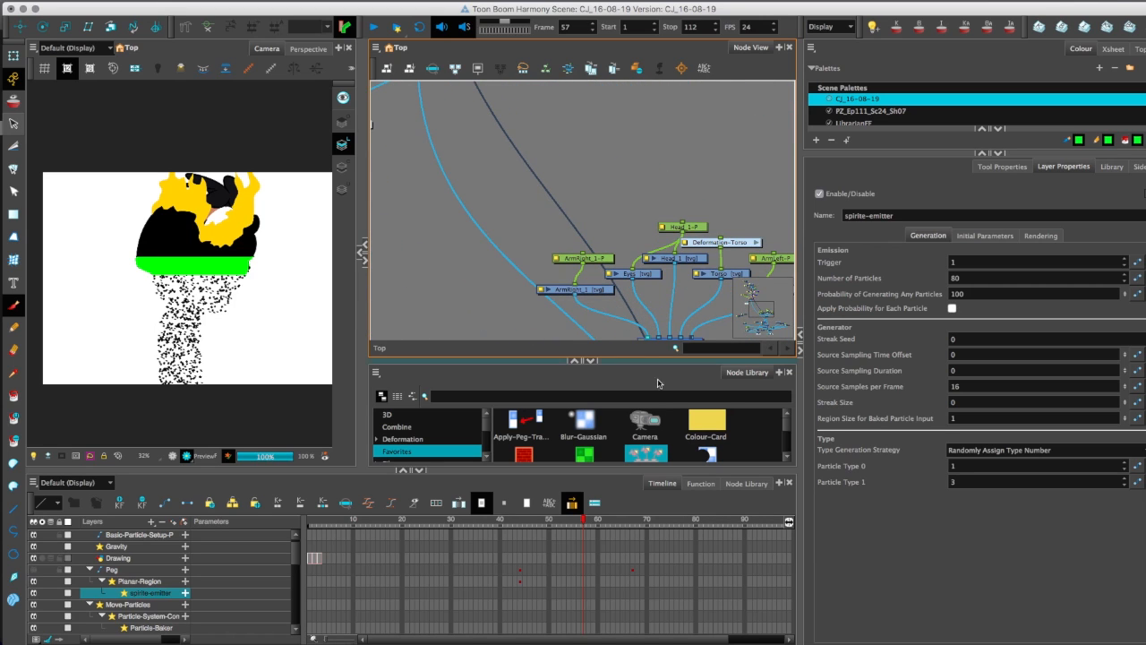
Insert a Transparency node on the Manual_Mask's connection to the Composite and step forward to frame 59.
scroll(789, 431, "down", 3)
left_click_drag(584, 439, 521, 153)
left_click(575, 184)
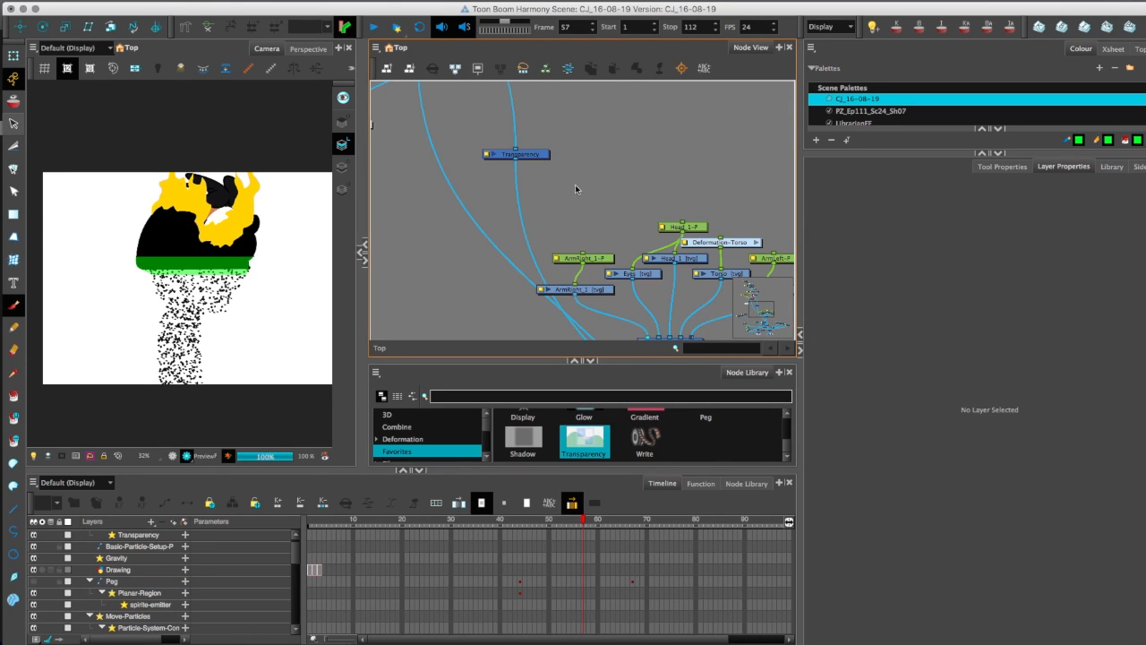
key("2")
key(".")
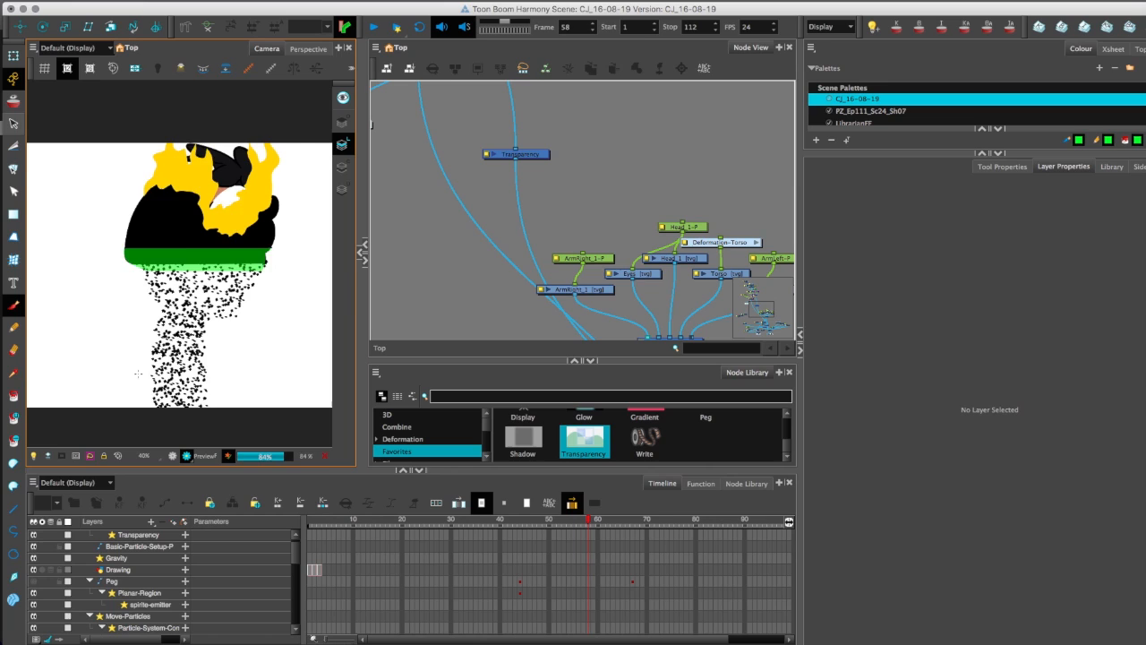
key(".")
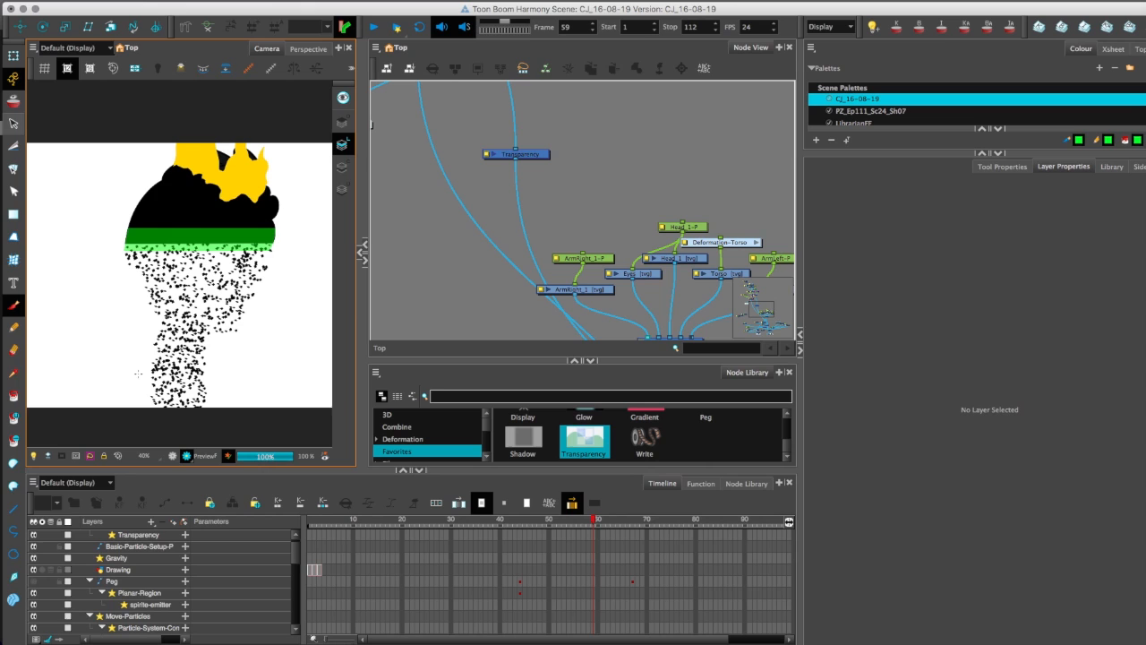
Insert a second Transparency node between Cutter_2 and the main Composite.
scroll(506, 191, "down", 10)
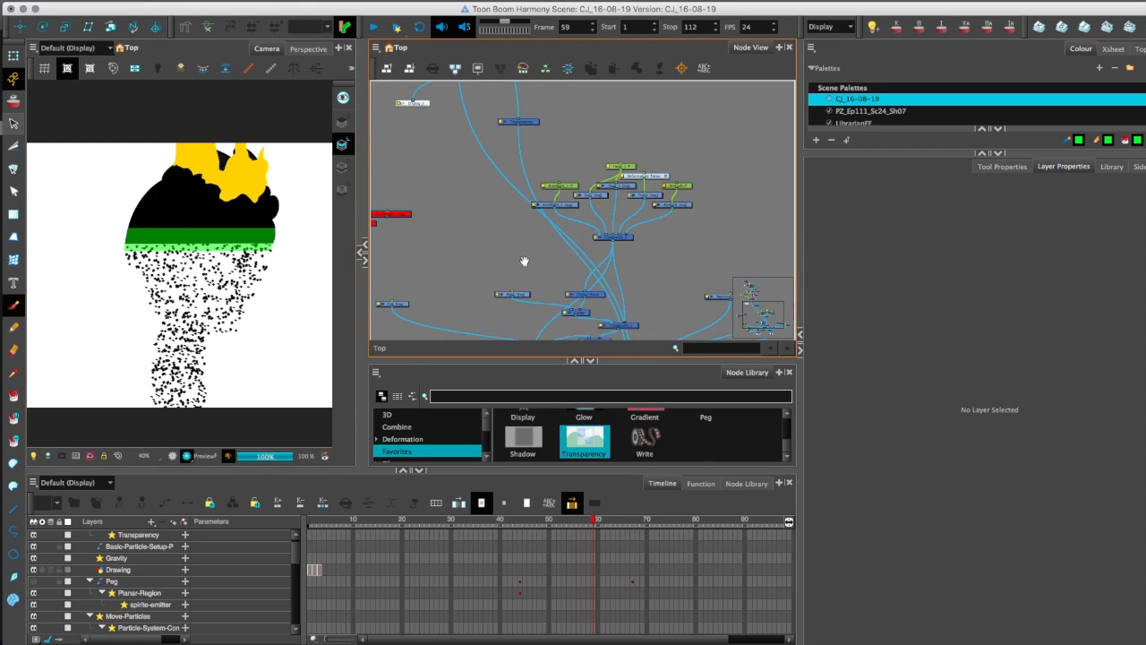
left_click_drag(595, 128, 611, 124)
left_click_drag(598, 215, 599, 196)
left_click_drag(577, 232, 581, 218)
scroll(582, 219, "up", 4)
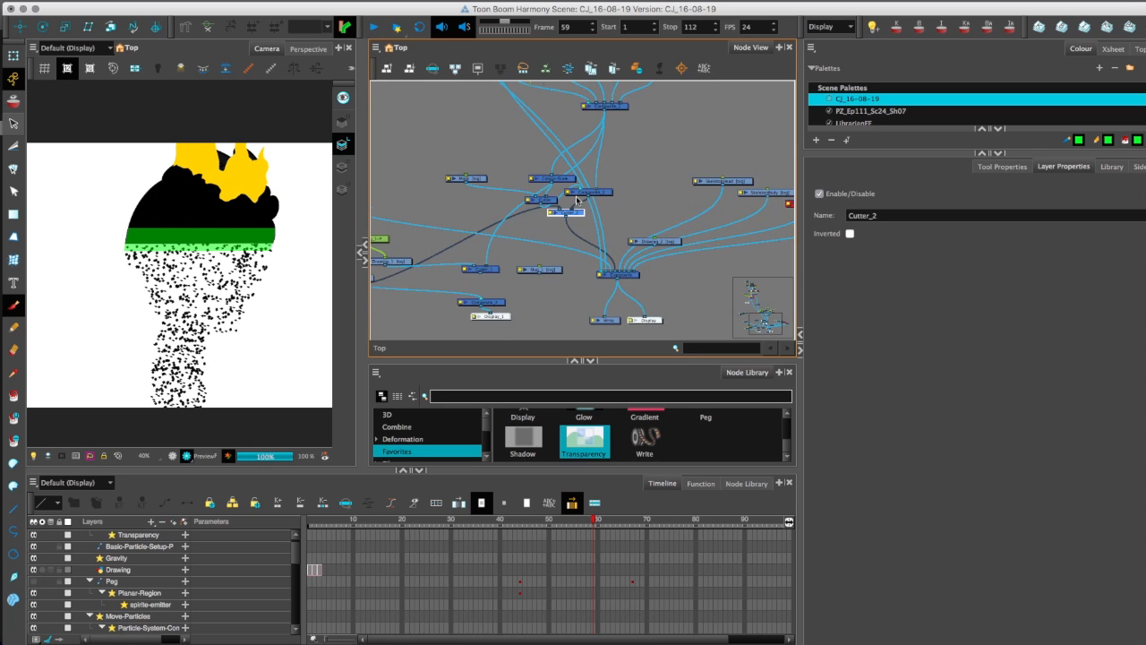
left_click_drag(584, 438, 566, 231)
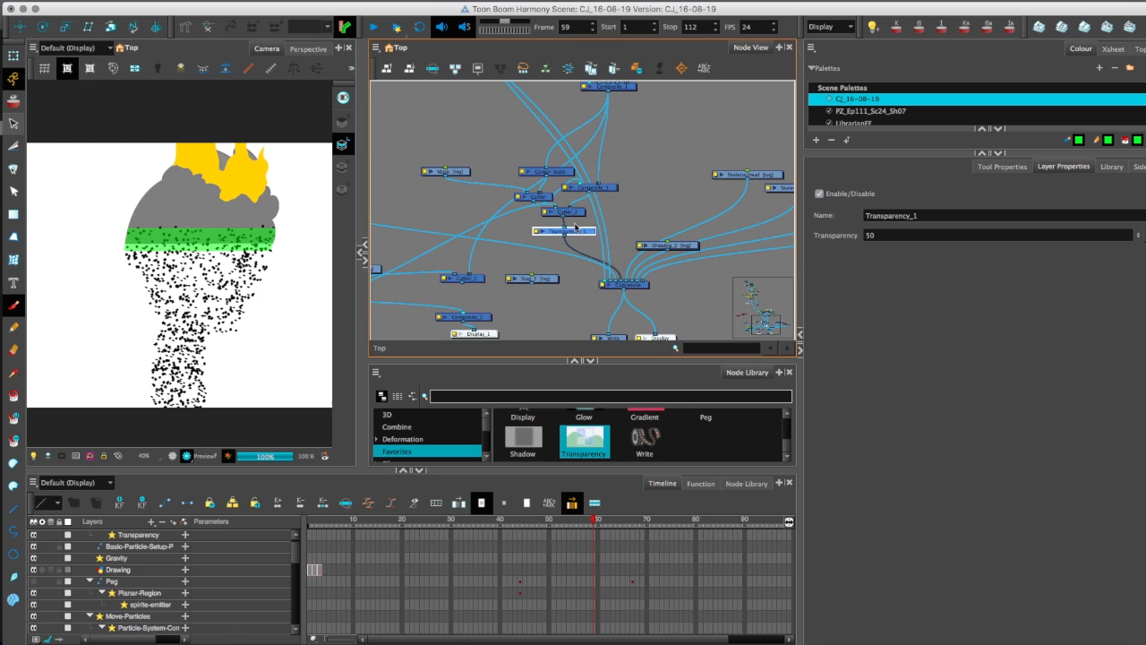
Step forward to frame 61 and back to frame 56 to compare the mask, body and particle positions.
left_click_drag(431, 207, 442, 214)
key("period")
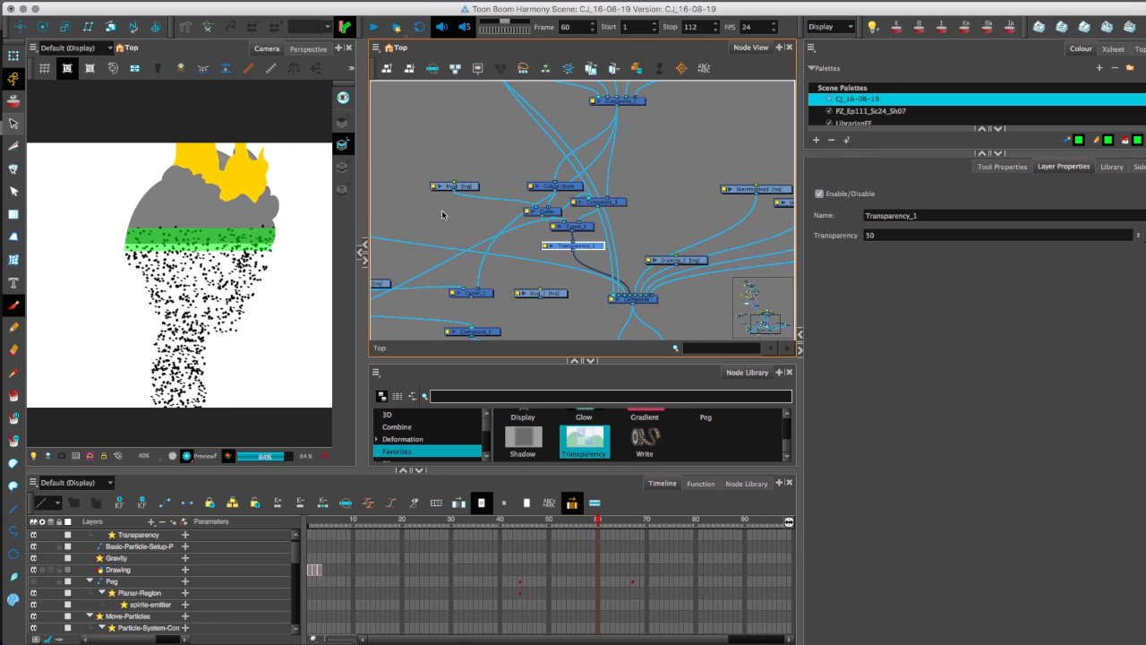
key("period")
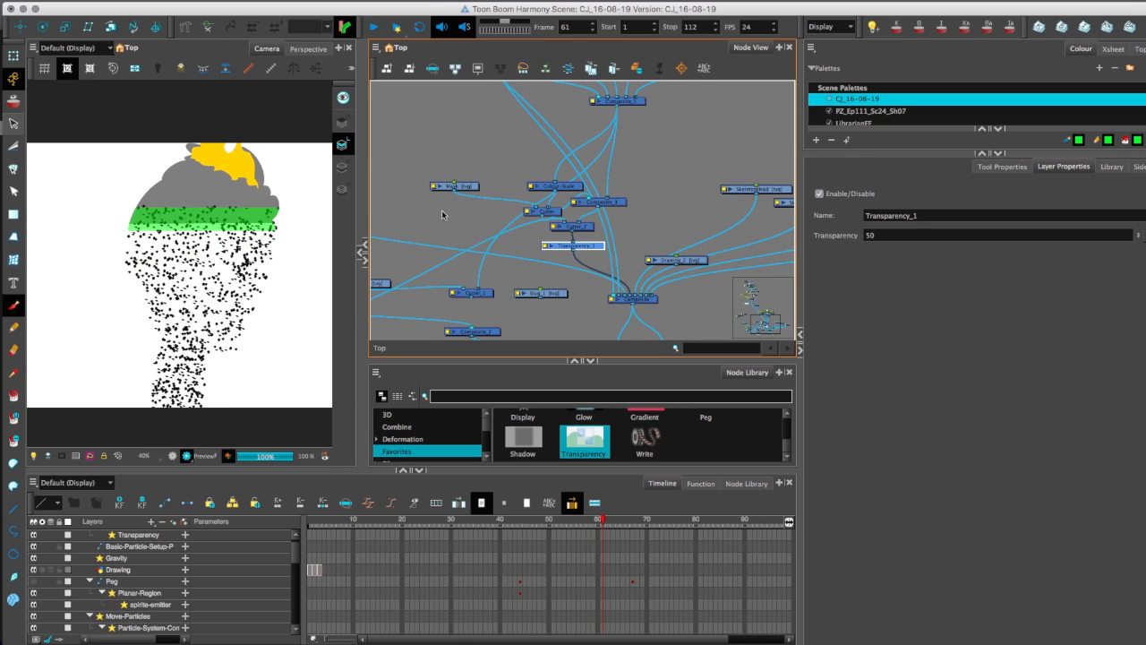
key("comma")
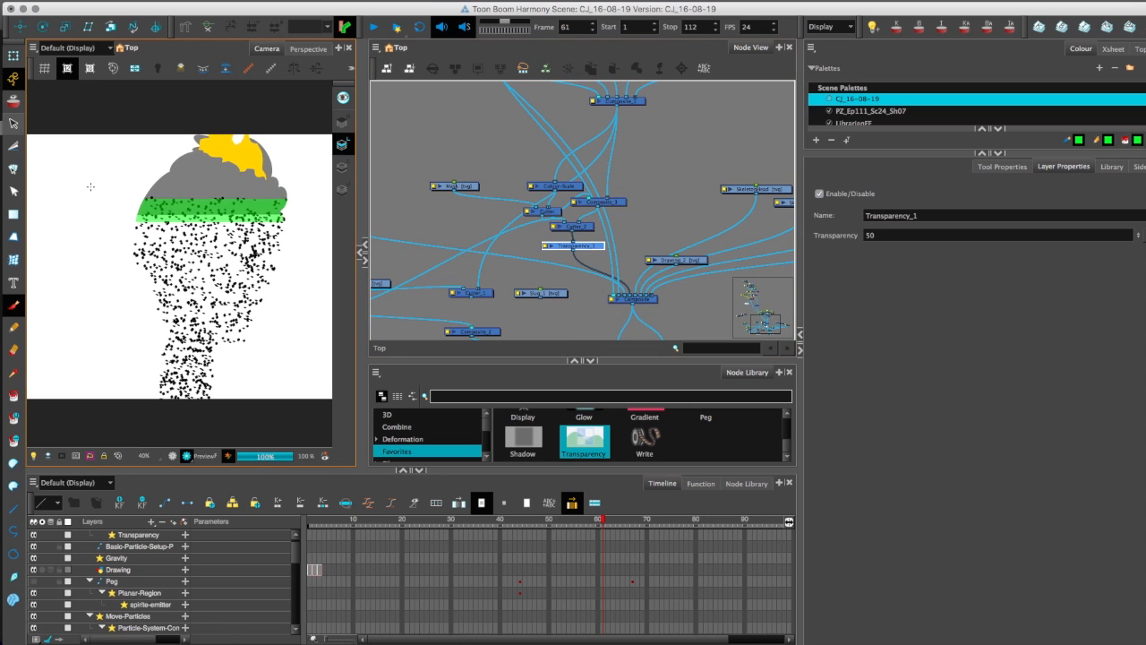
key("comma")
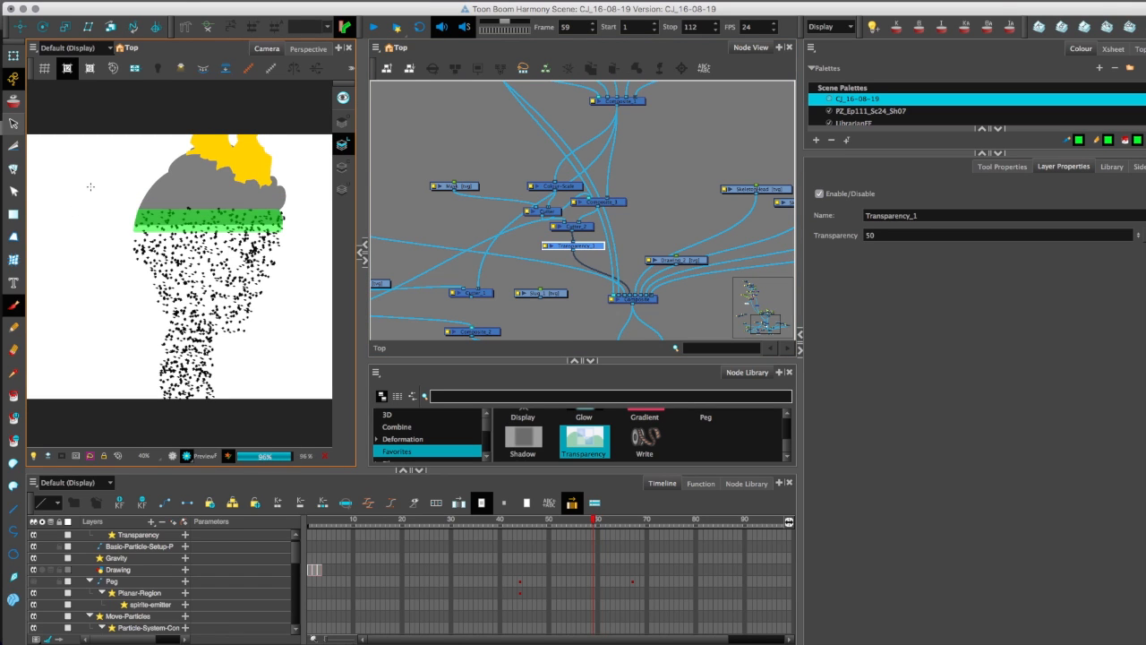
key("comma")
key("comma")
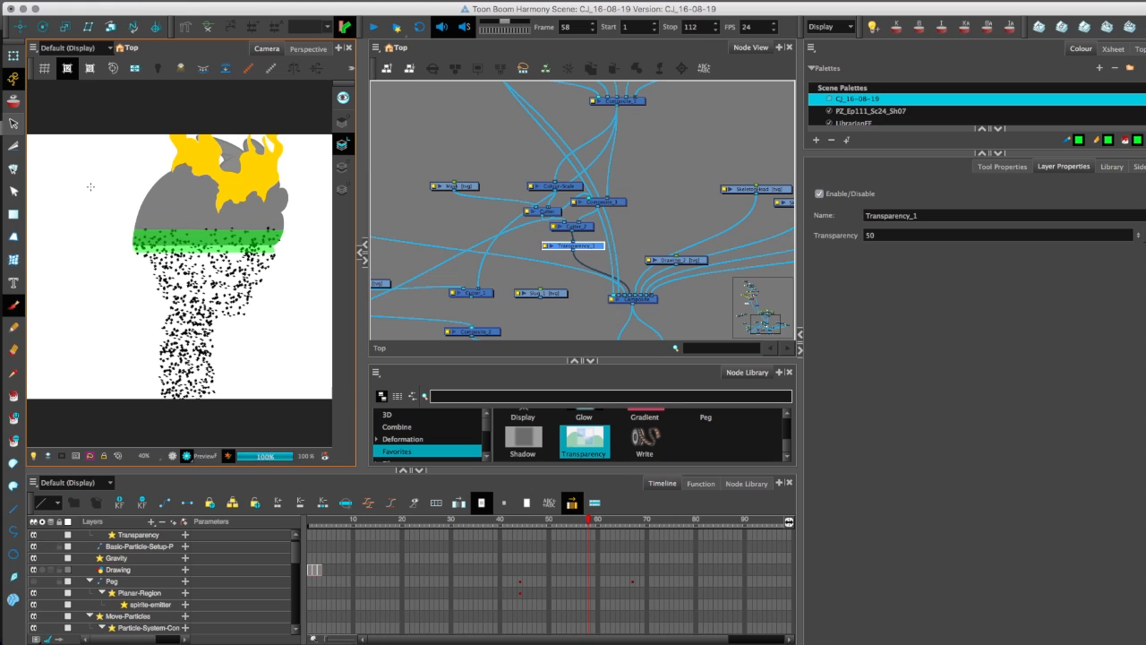
key("comma")
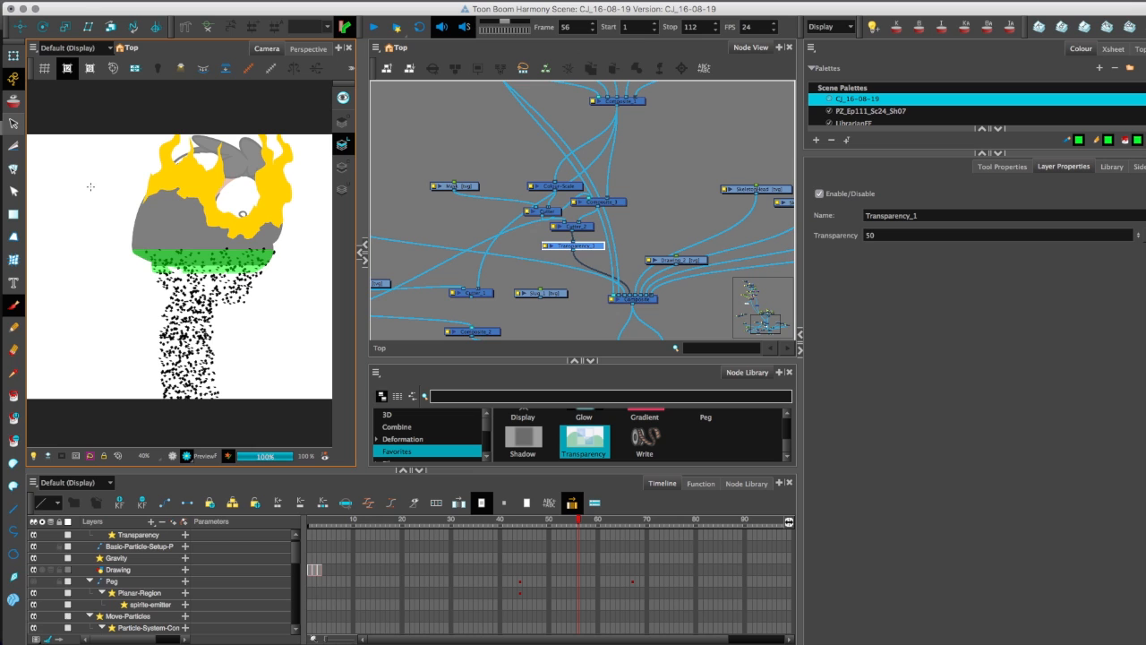
Create a function for the spirite-emitter's Size over Age parameter and open it in the Bezier Editor.
left_click_drag(760, 323, 754, 292)
left_click(551, 202)
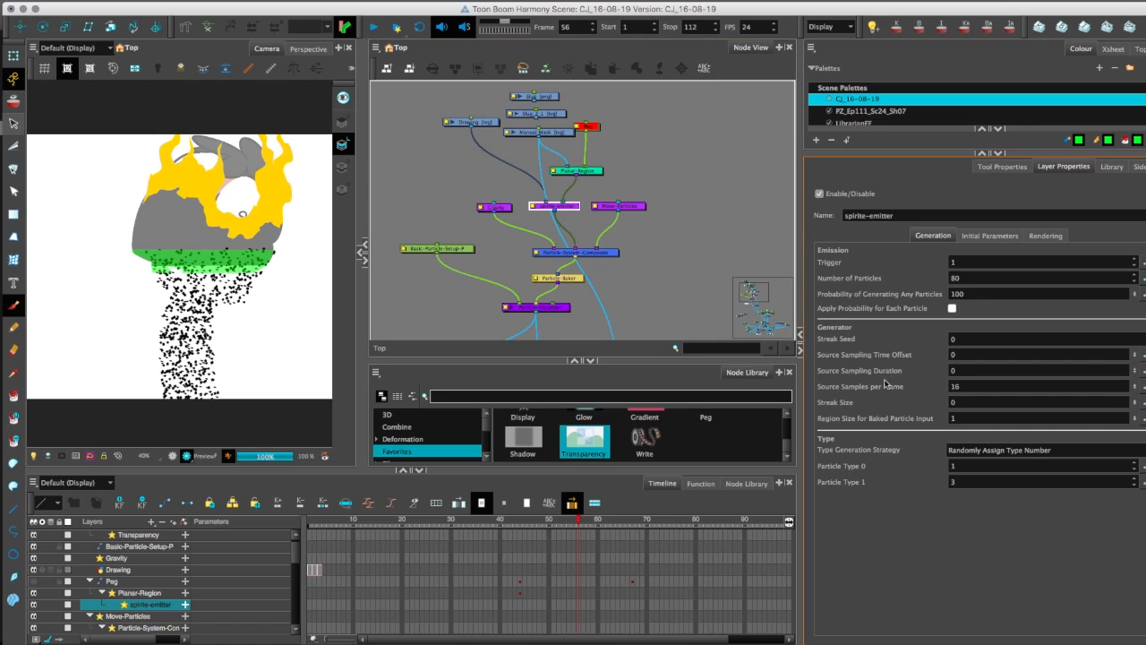
left_click(1047, 235)
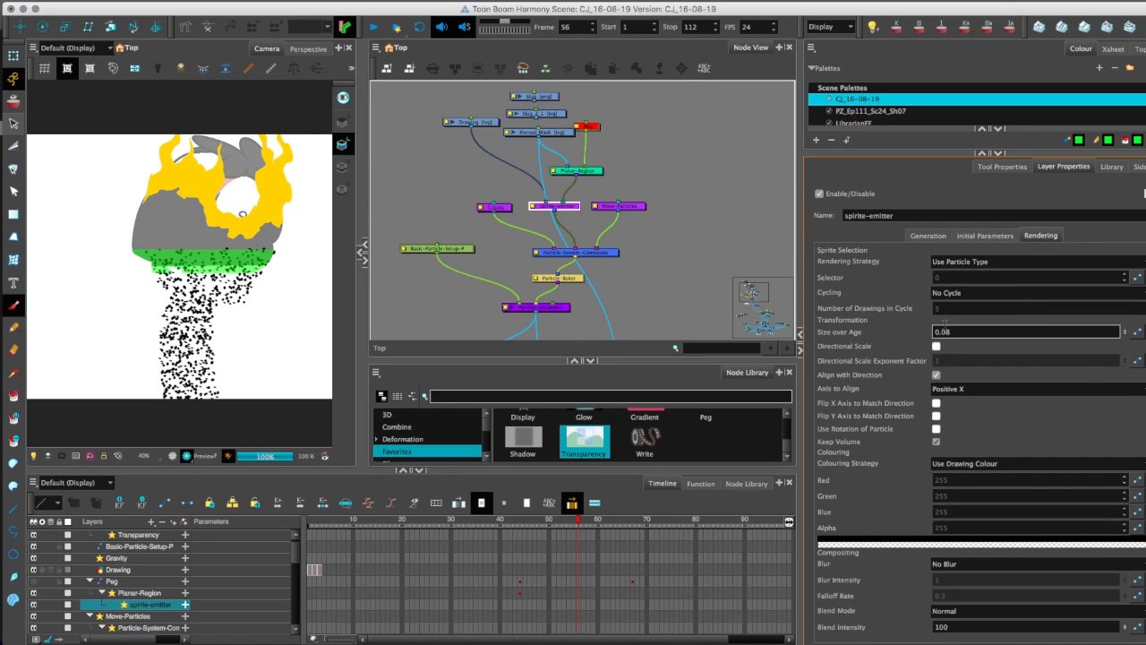
left_click(1138, 331)
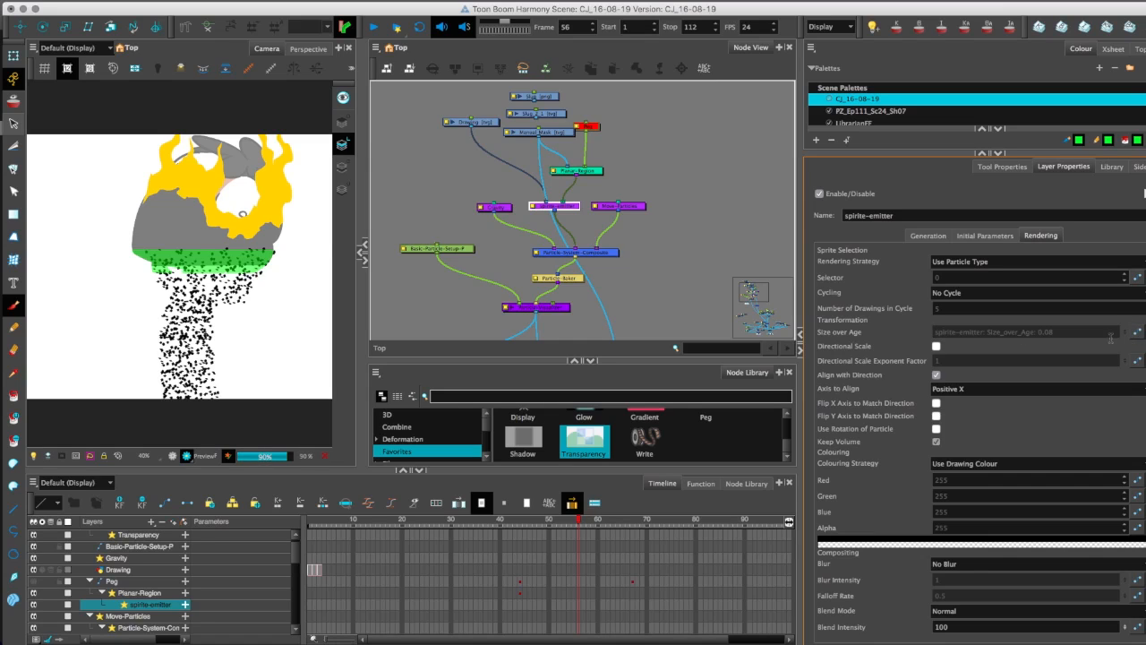
left_click(1138, 331)
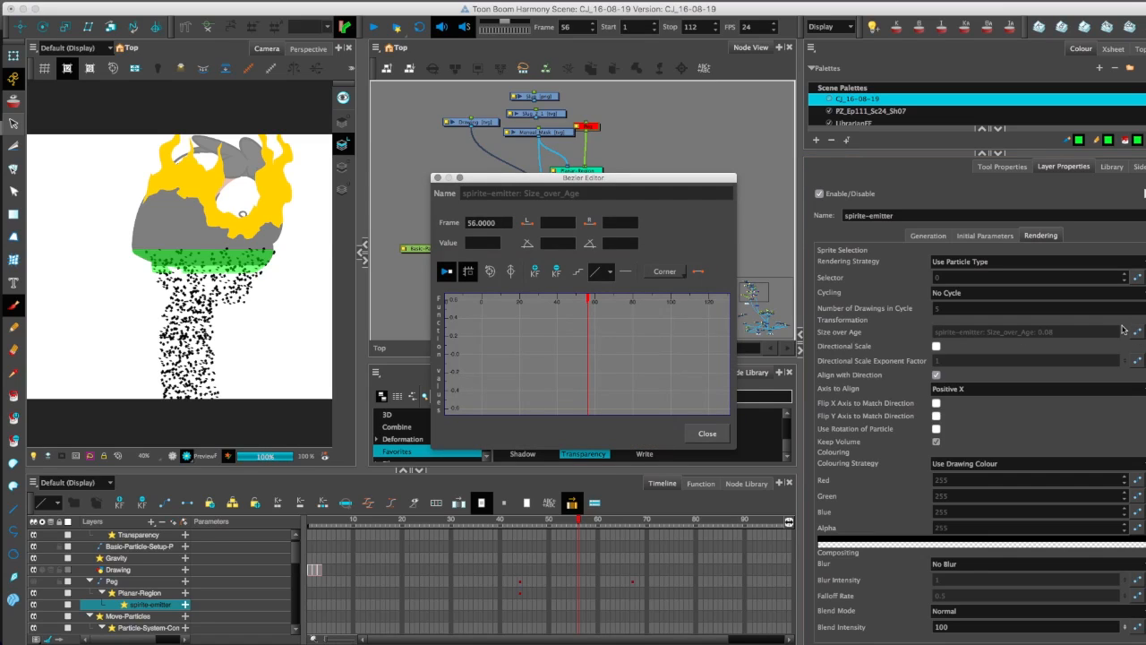
Add Size over Age keyframes at frames 1 and 20.
left_click(484, 366)
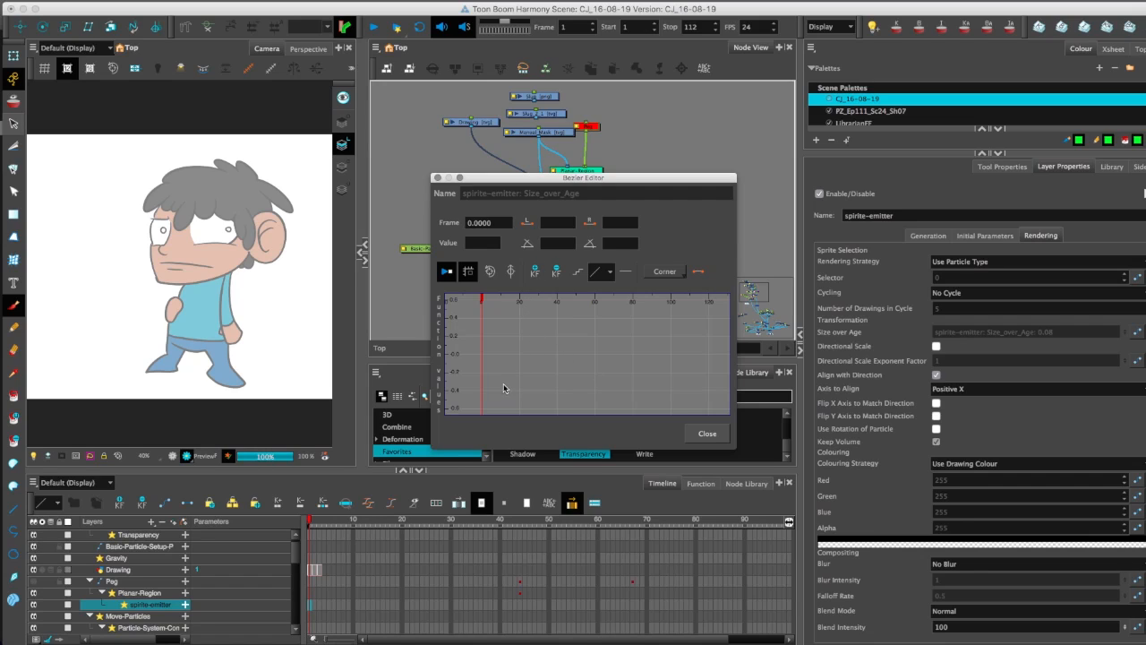
left_click(479, 358)
left_click(484, 360)
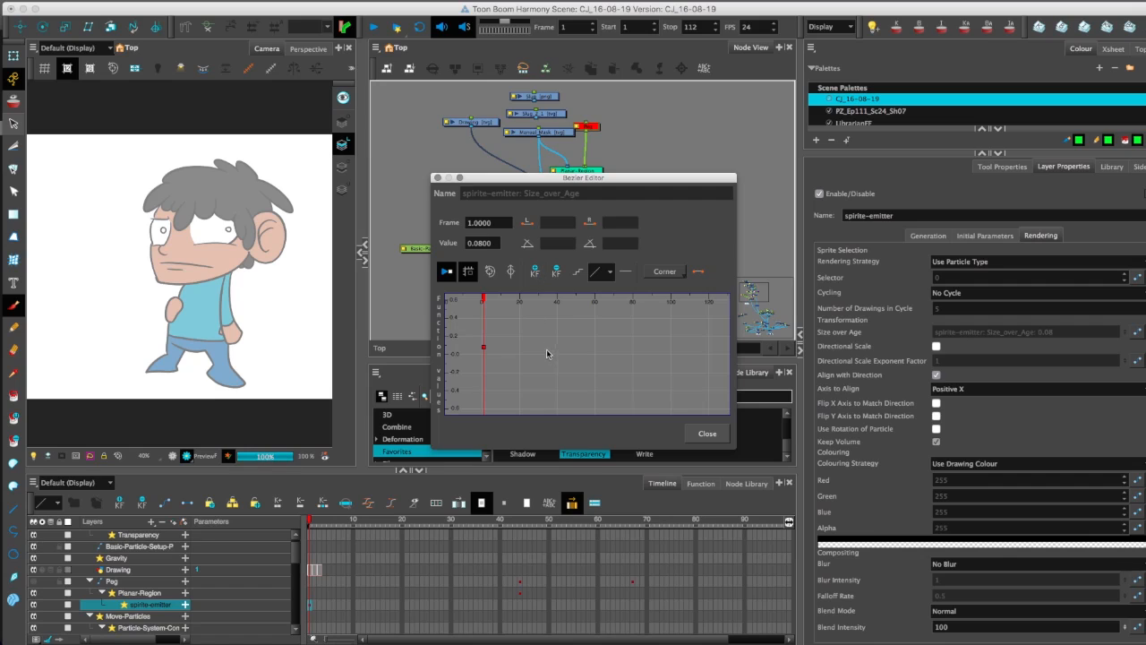
left_click(557, 351)
left_click(521, 350)
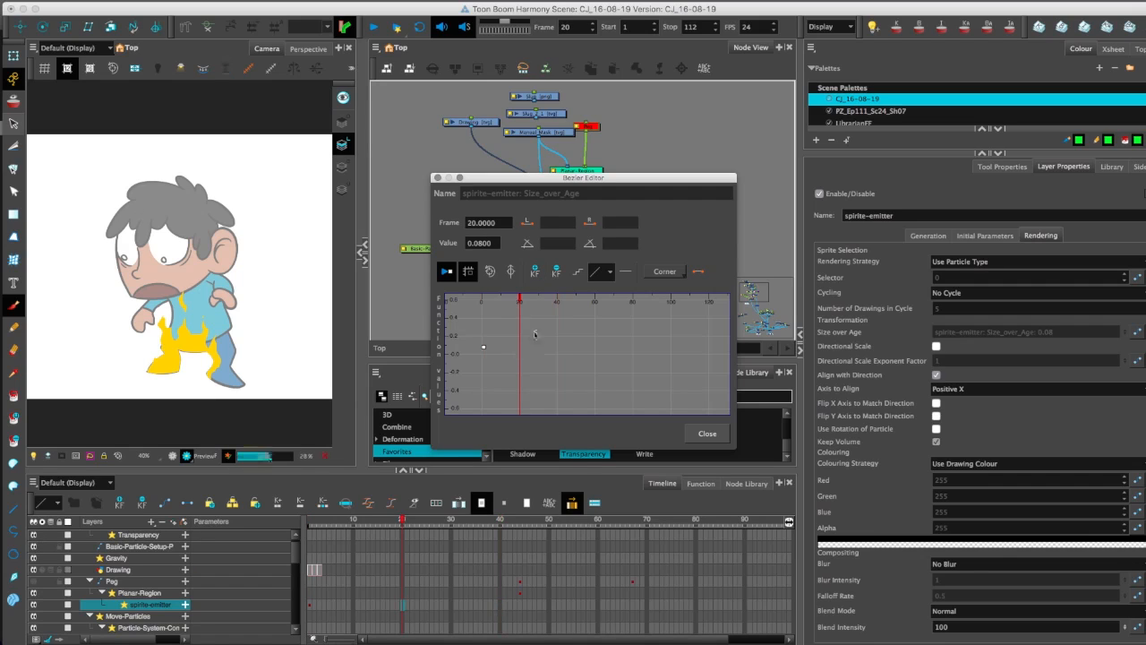
left_click(535, 271)
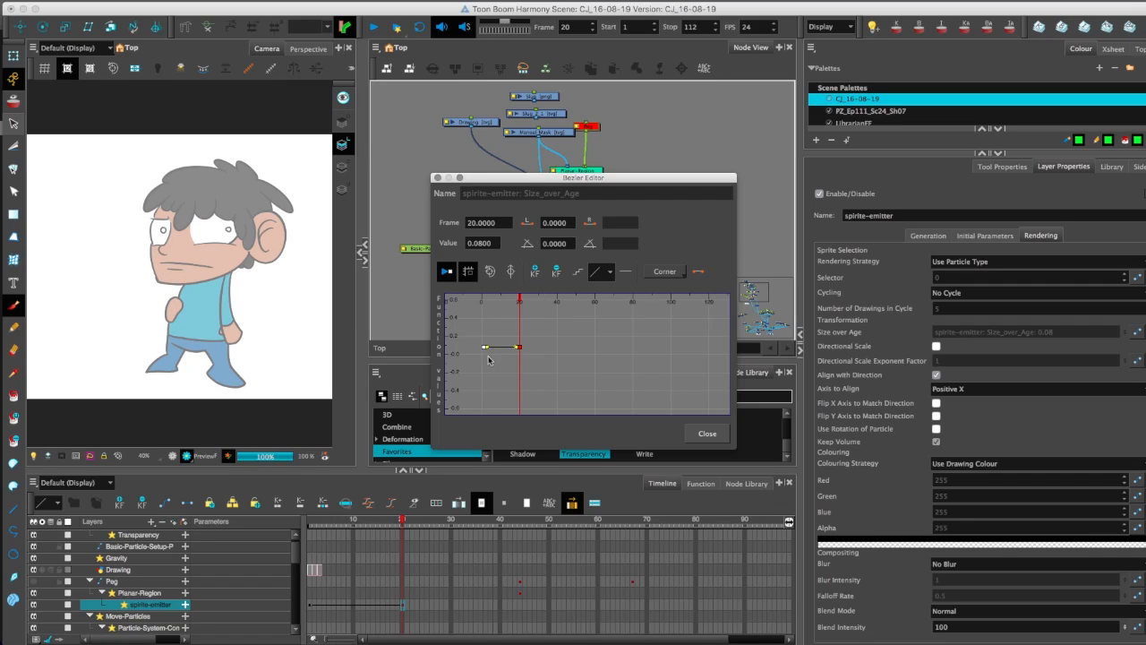
Set the frame 1 Size over Age keyframe to 0.15 and close the Bezier Editor.
left_click(485, 346)
left_click(470, 275)
left_click(475, 243)
left_click_drag(478, 242, 510, 257)
double_click(476, 246)
type("0.15")
key("Return")
left_click(517, 358)
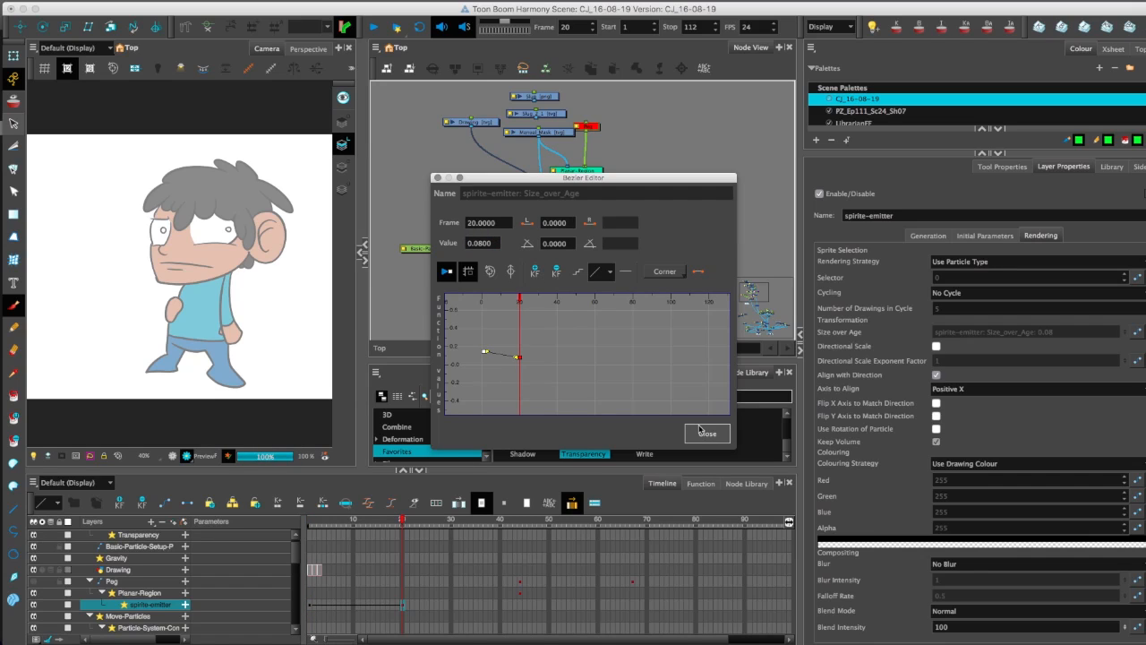
left_click(708, 434)
Scrub to frame 57 to check the shrinking particles and reopen the Size over Age curve.
left_click(495, 520)
left_click_drag(508, 520, 552, 514)
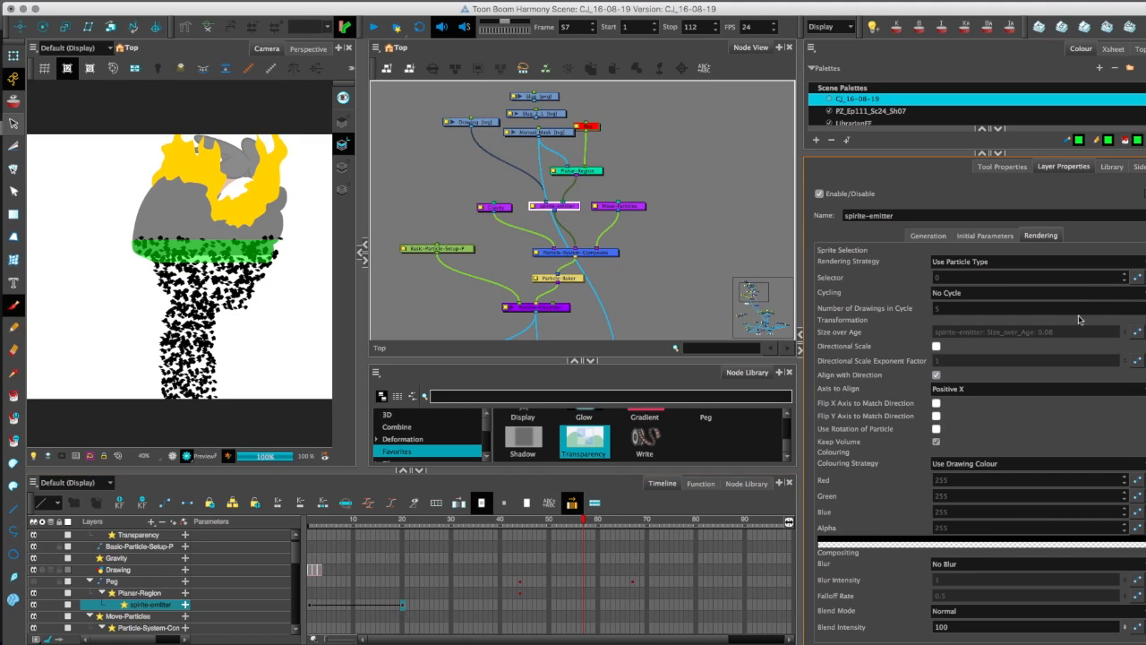
left_click(1137, 333)
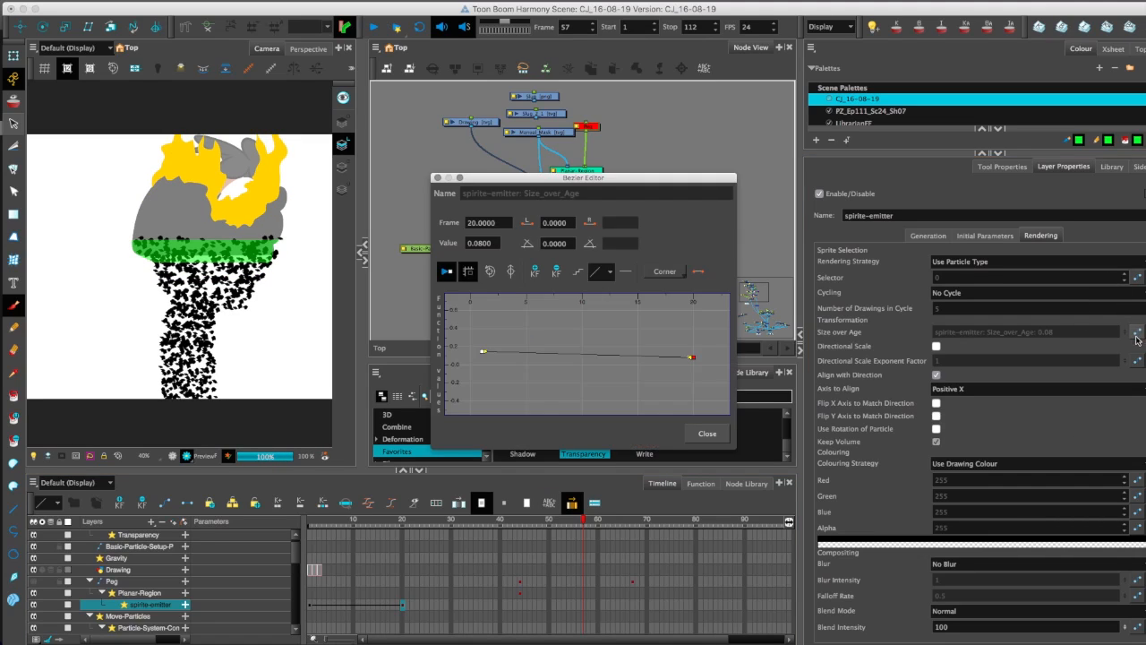
Raise the frame 1 Size over Age keyframe to about 0.70, move the frame 20 keyframe to frame 3 and check frame 54.
left_click_drag(482, 354, 483, 301)
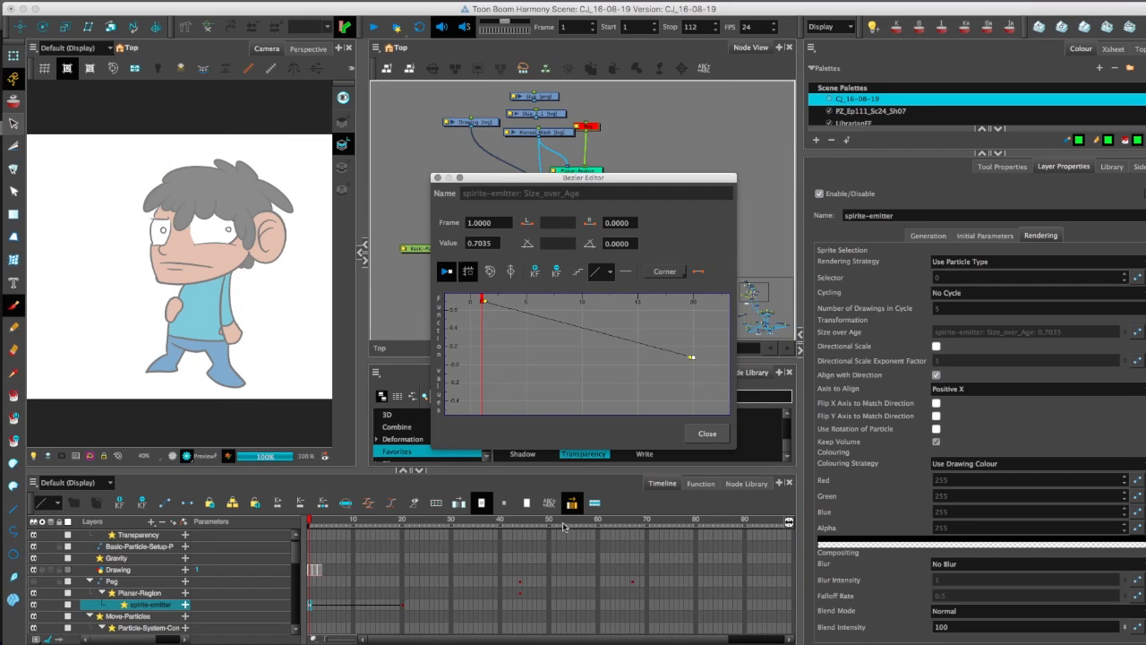
left_click(563, 525)
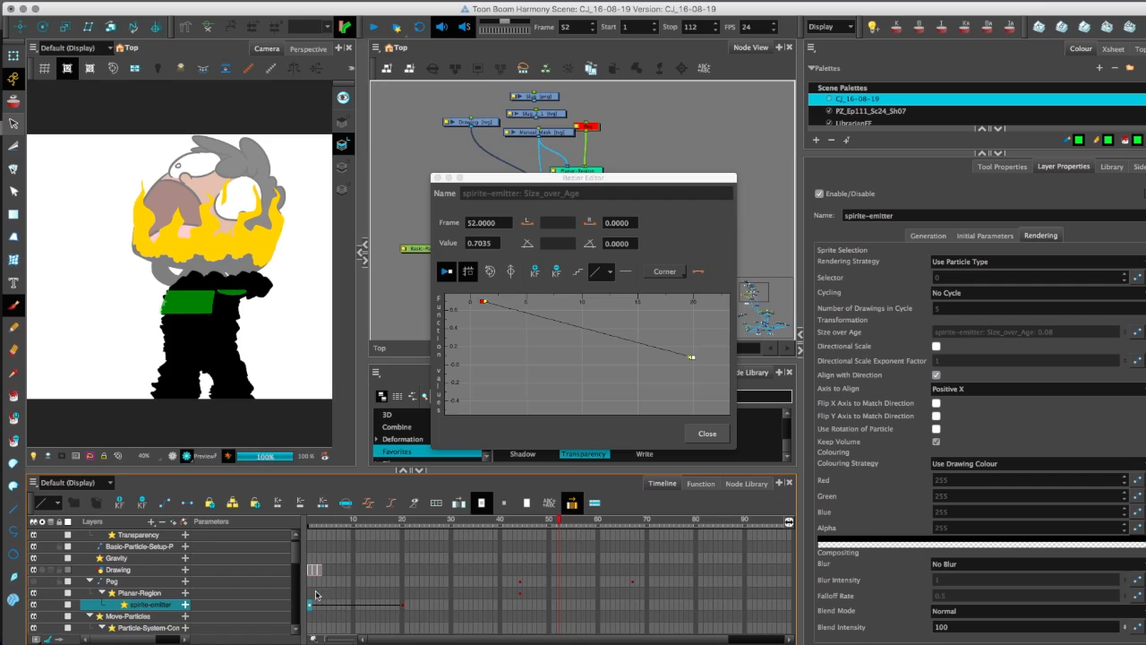
left_click(401, 609)
left_click_drag(401, 609, 320, 609)
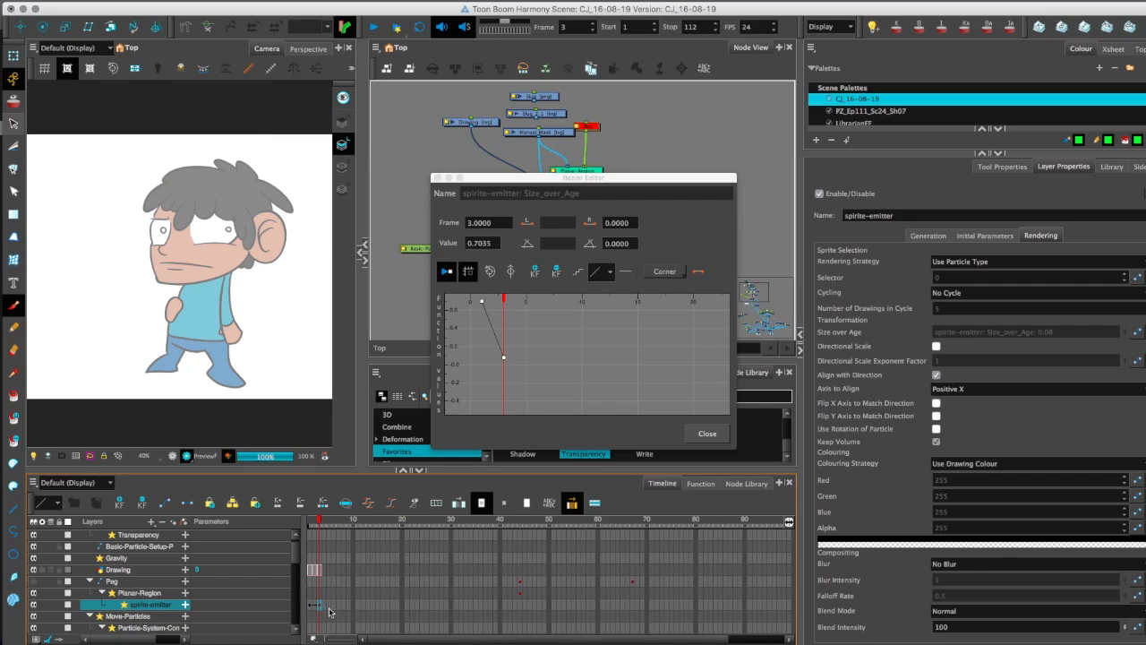
left_click(568, 523)
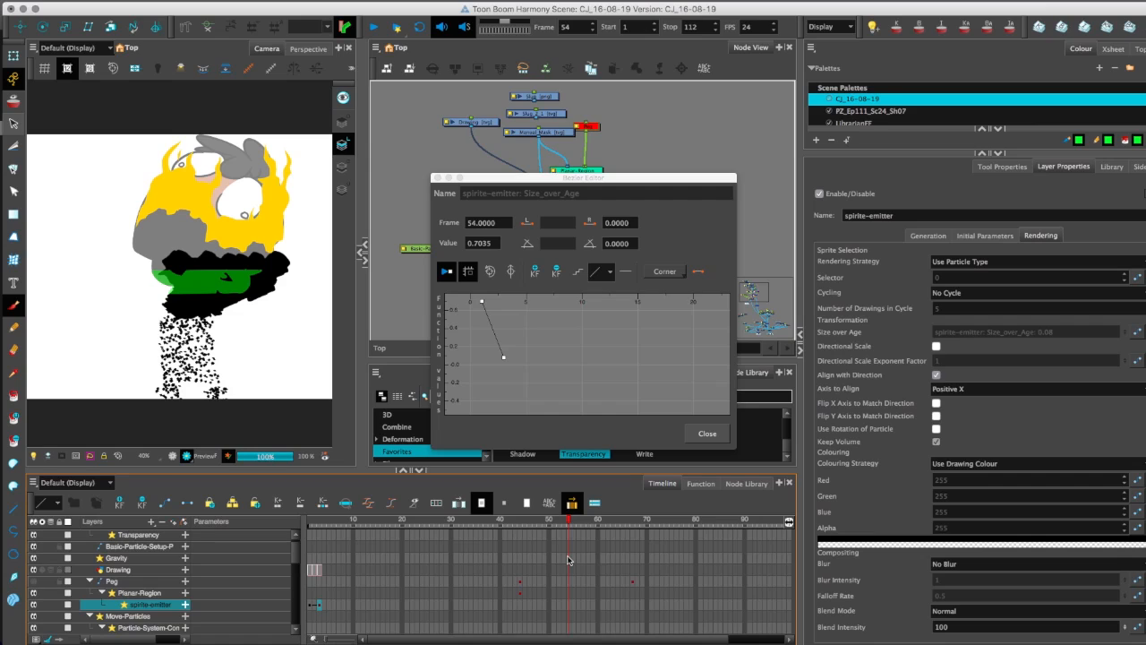
Move the ending Size over Age keyframe to frame 16 and check the particles from frame 55 to 58.
left_click_drag(319, 607, 383, 606)
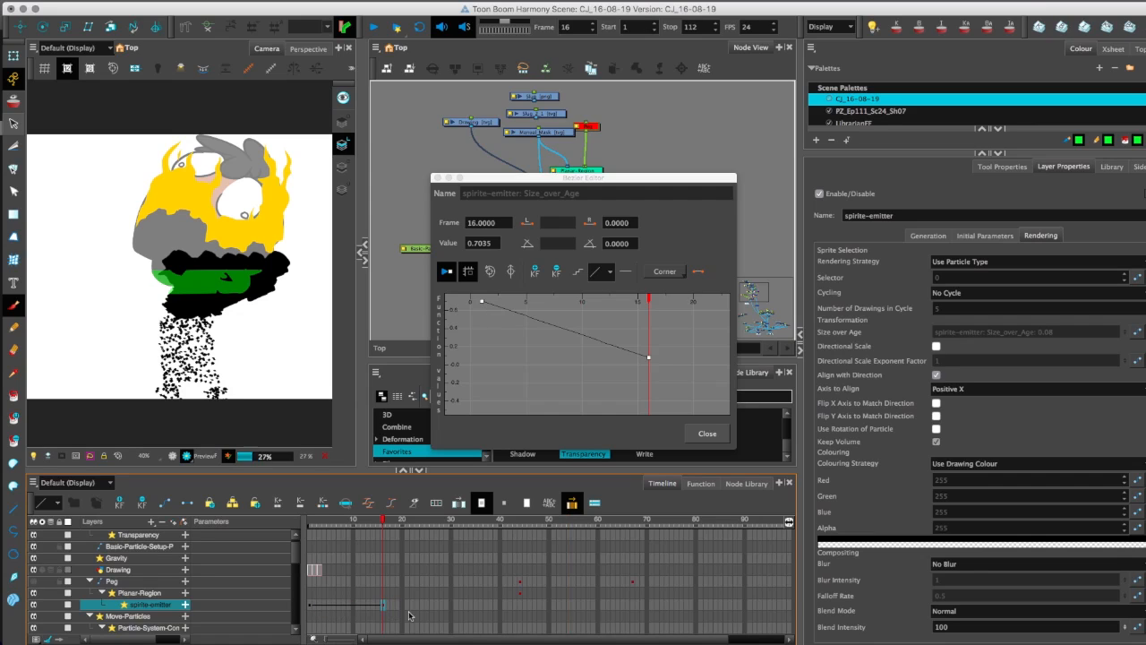
left_click(575, 523)
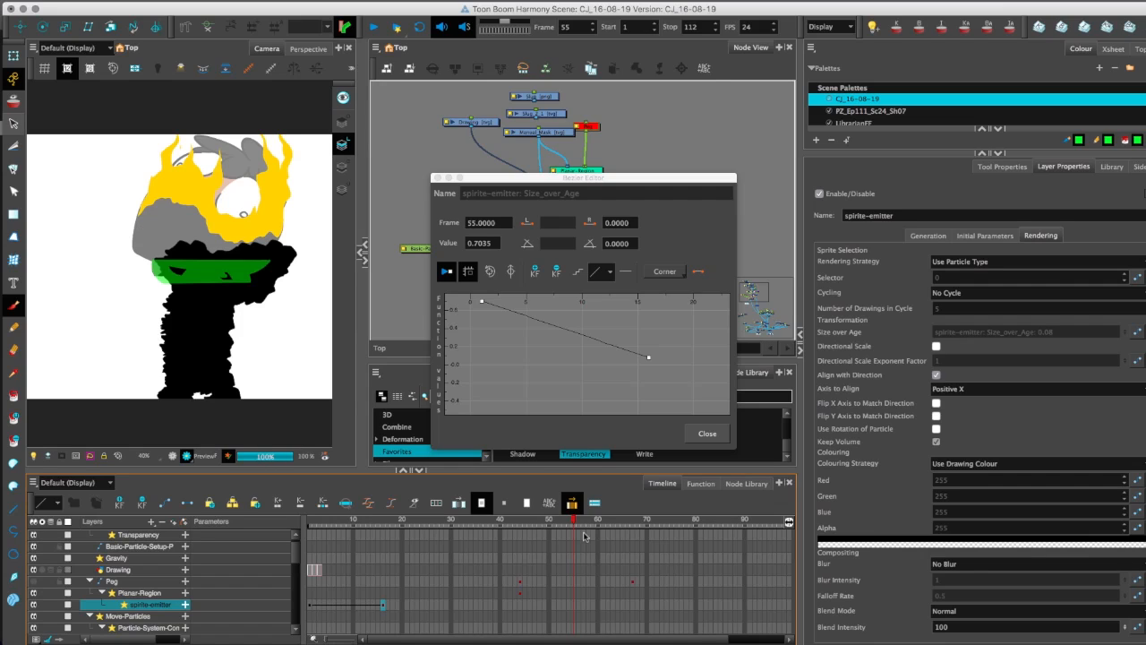
left_click(584, 535)
key("period")
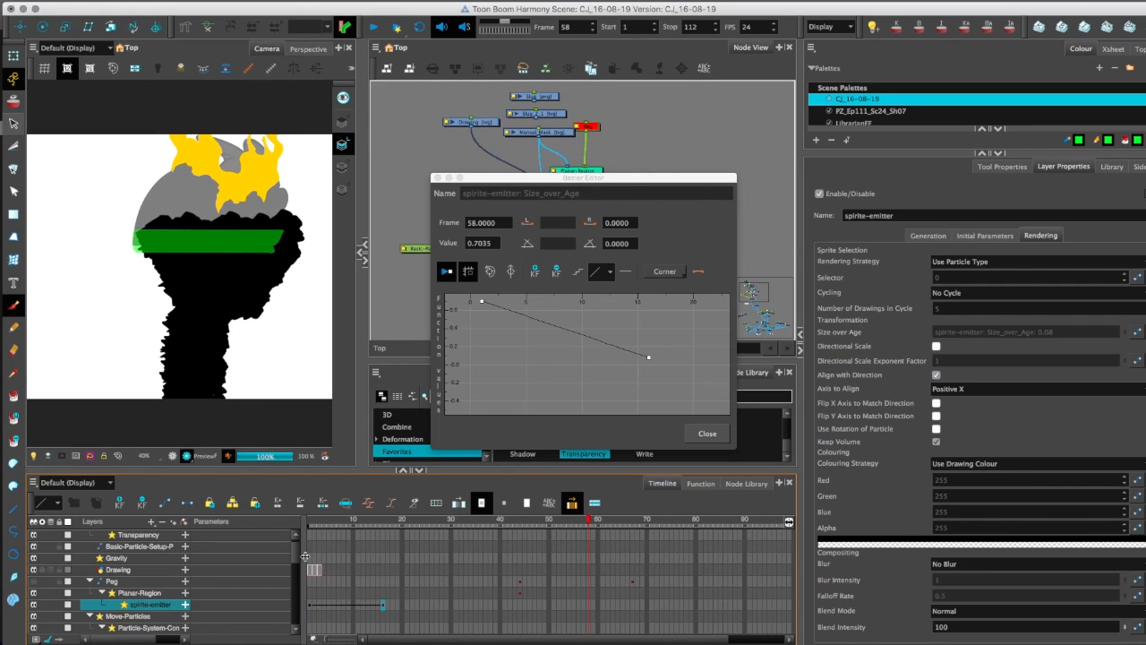
Move the ending Size over Age keyframe to frame 8 and check the particles at frames 49 and 55 to 57.
left_click_drag(383, 612, 347, 616)
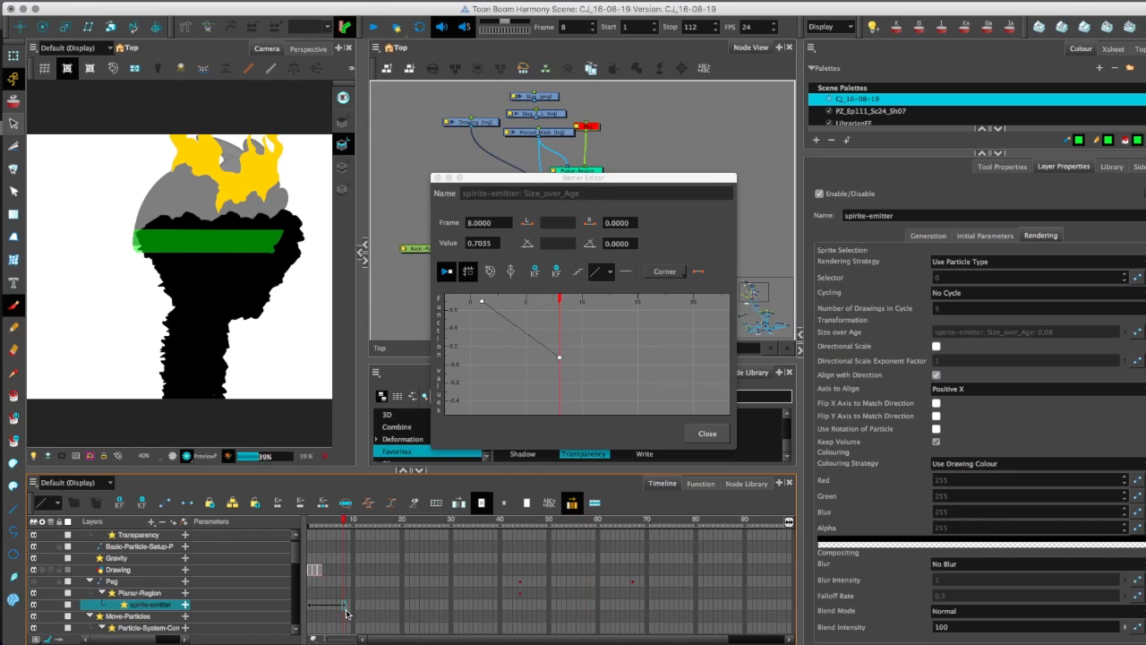
left_click(549, 529)
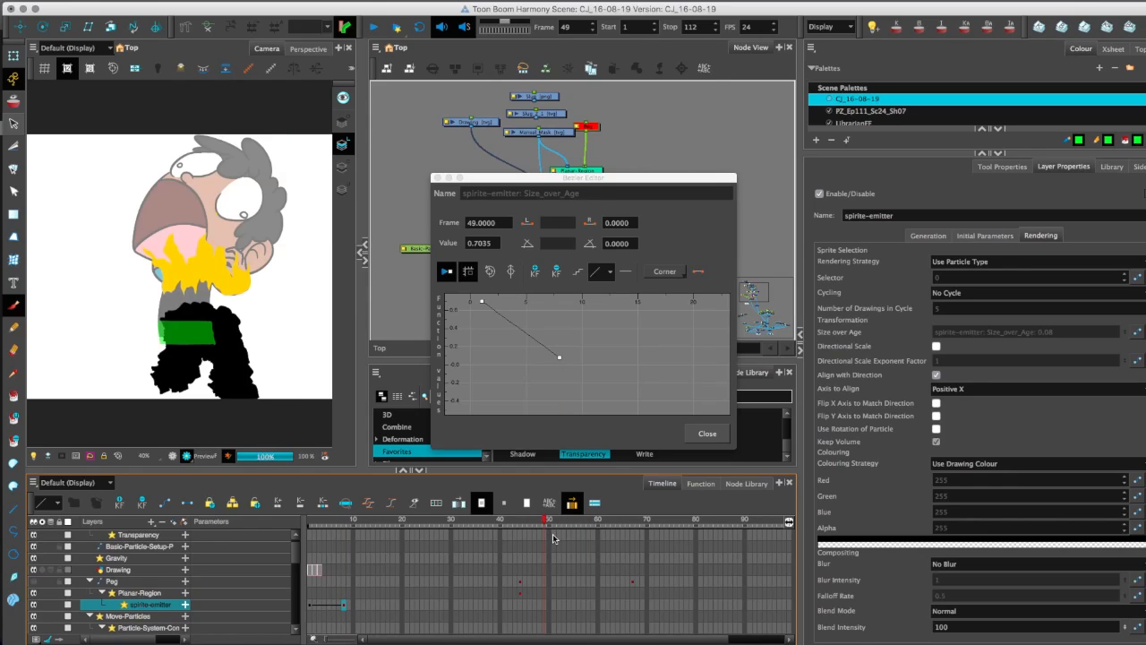
left_click(573, 520)
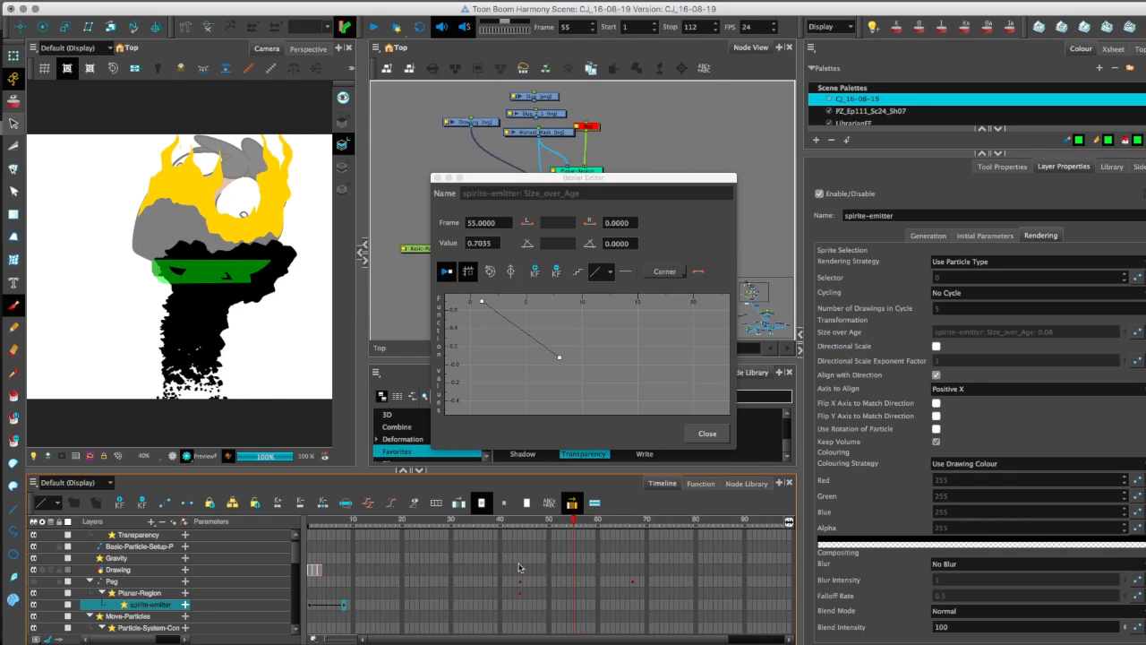
left_click(578, 520)
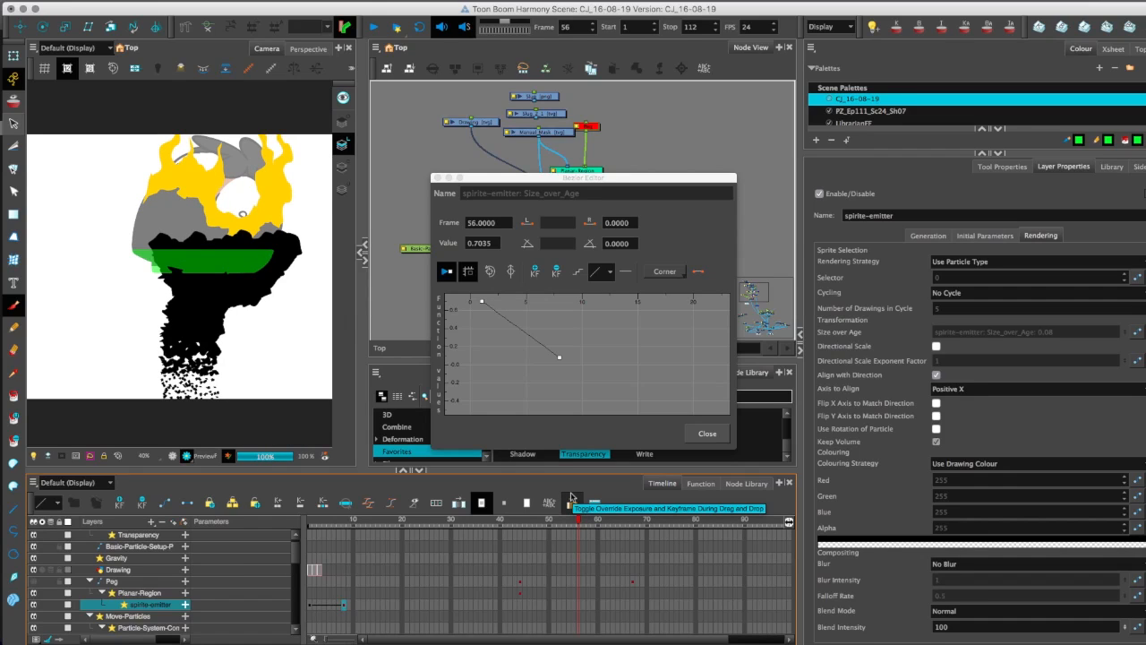
key("period")
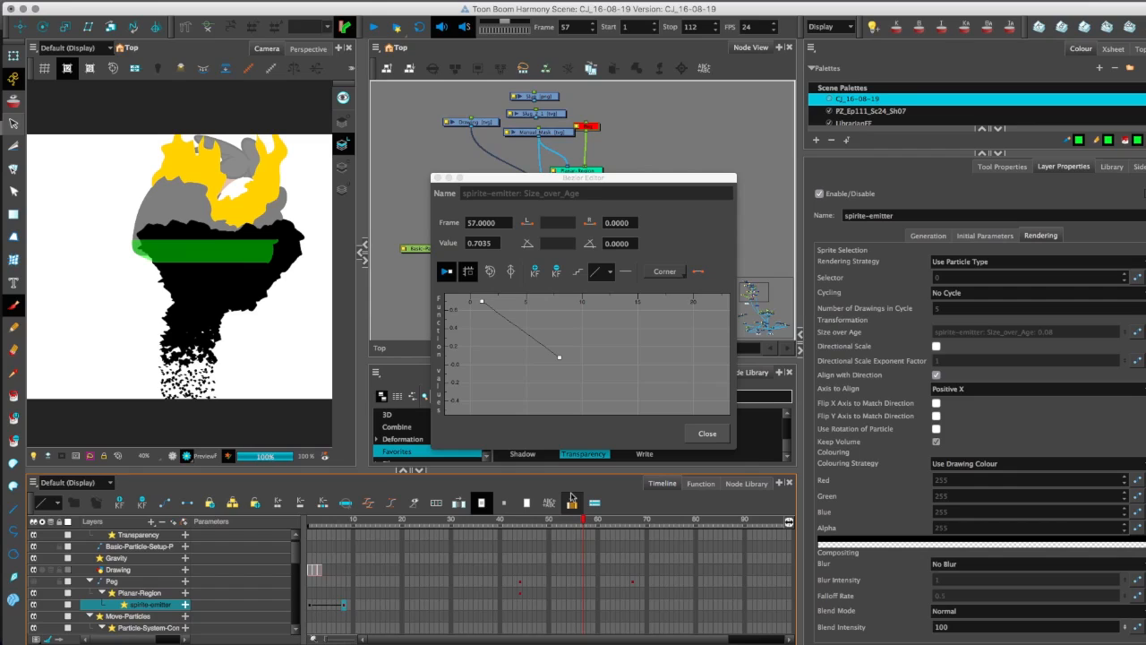
Move the ending Size over Age keyframe to frame 5 and lower the frame 1 keyframe's value.
left_click(334, 609)
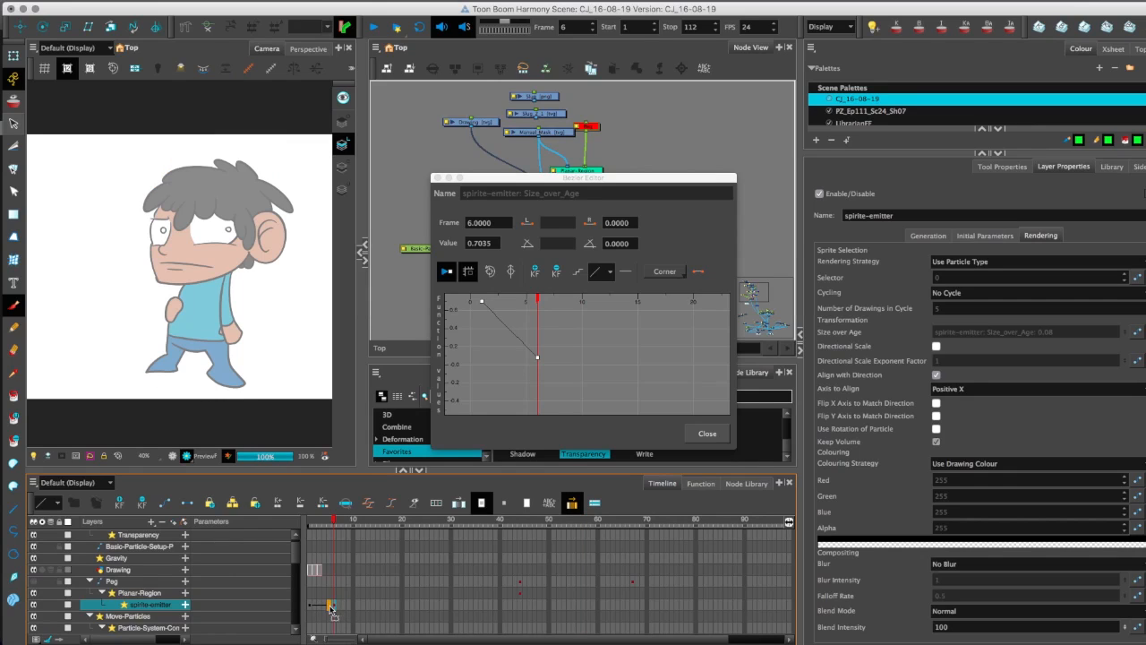
left_click(329, 610)
left_click(482, 304)
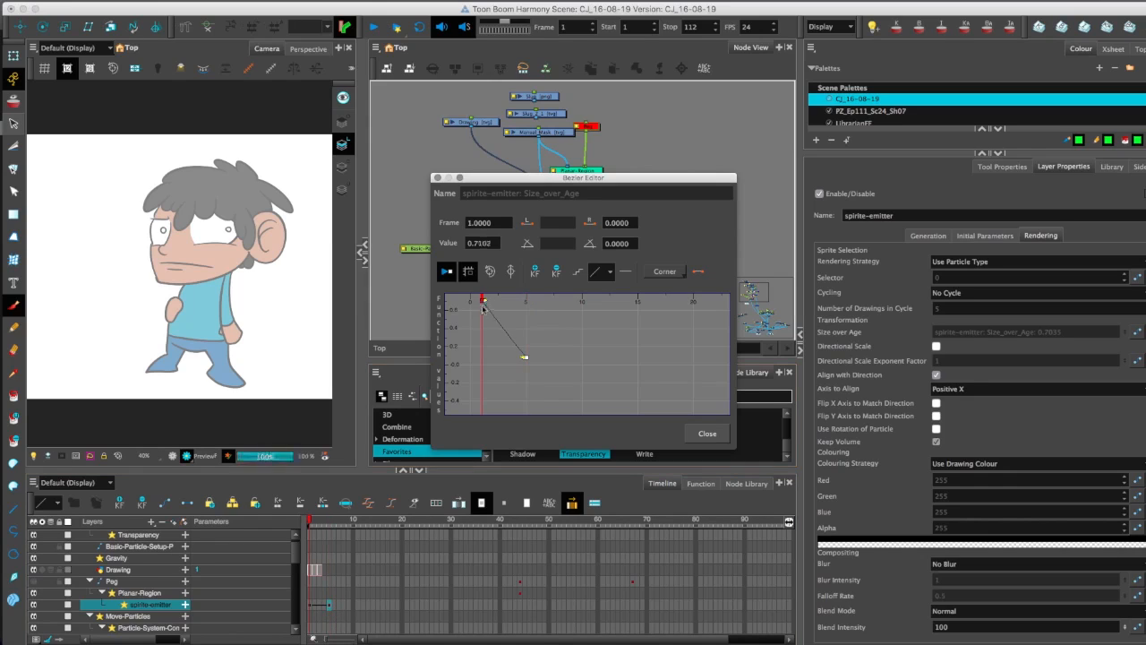
left_click(478, 243)
left_click_drag(477, 243, 493, 243)
key("BackSpace")
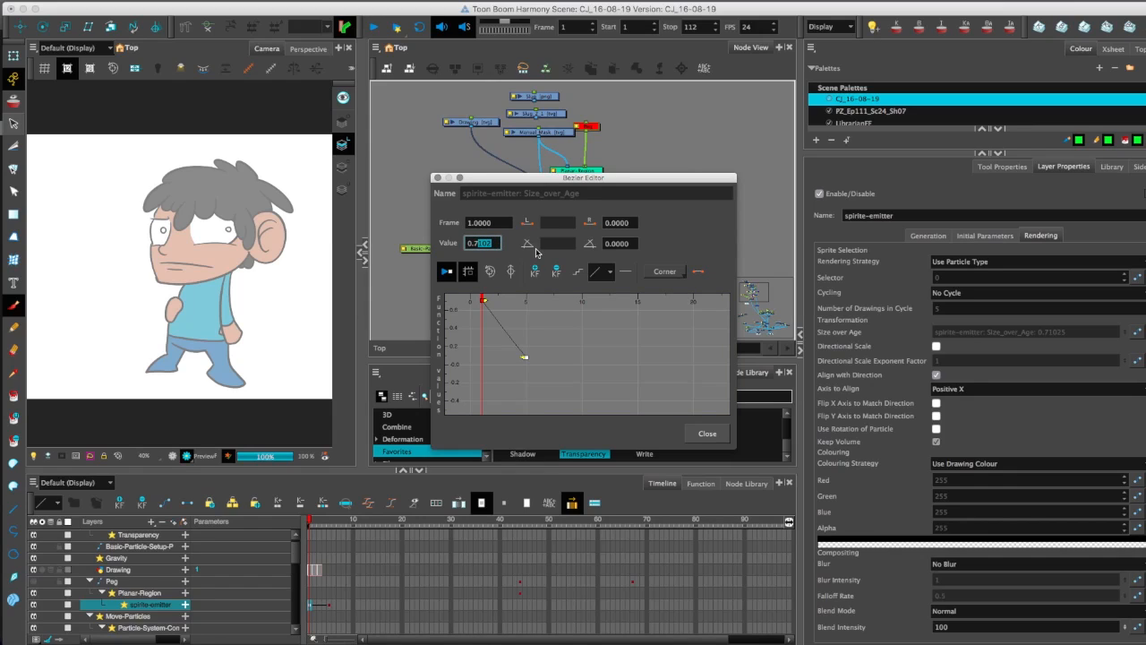
Set the frame 5 Size over Age keyframe's value to 0.04.
left_click(526, 359)
key("BackSpace")
key("BackSpace")
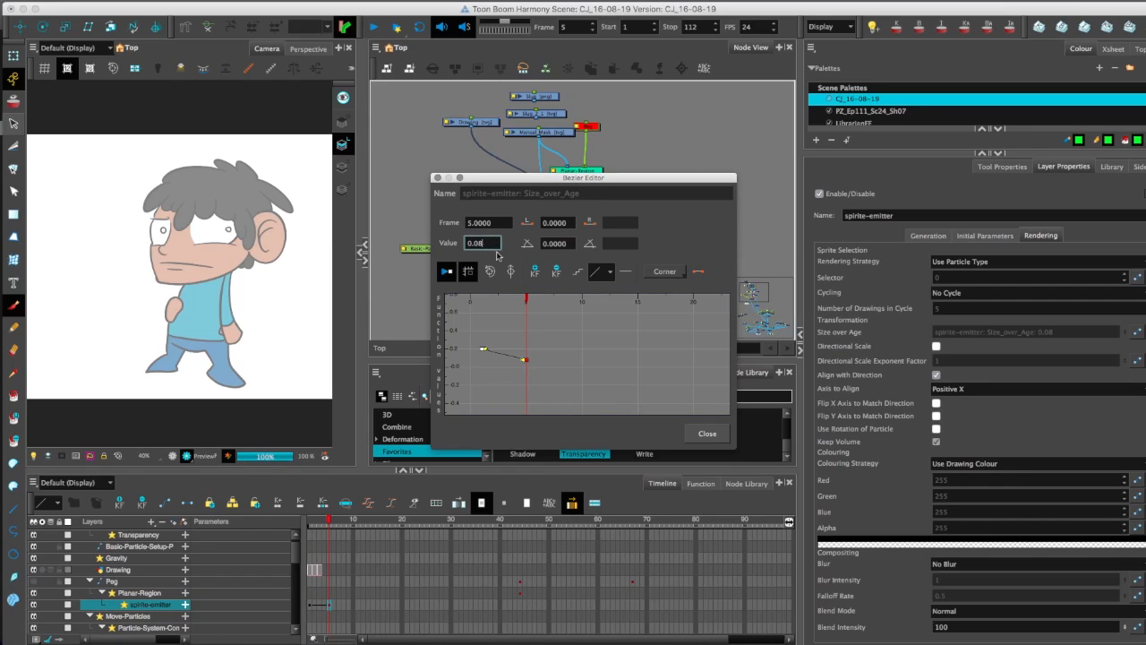
type("4")
key("Return")
Step through frames 50 to 58 to examine how the particles shrink as they fall from the burning body.
left_click(550, 528)
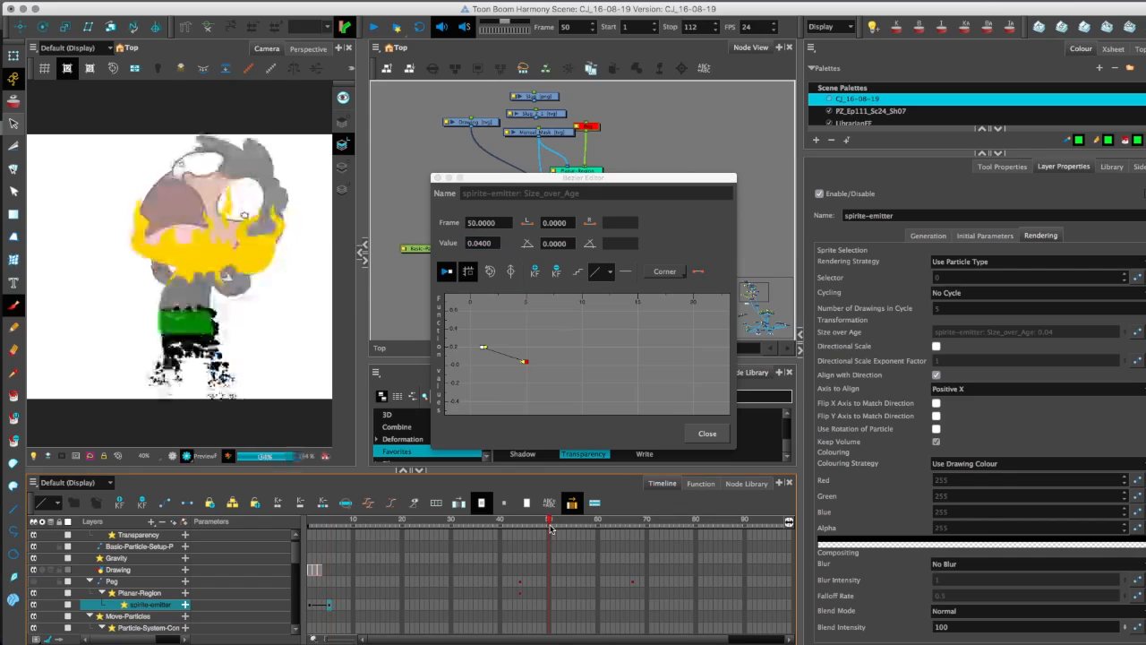
key("period")
key("period")
key("period")
key("period")
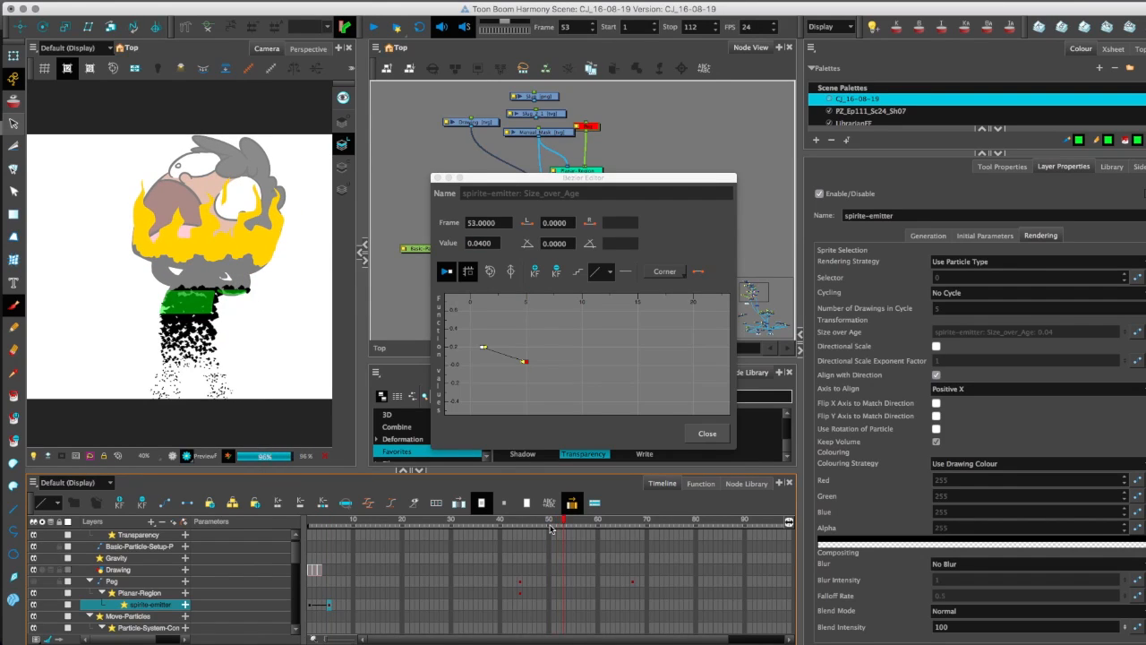
key("period")
key("period")
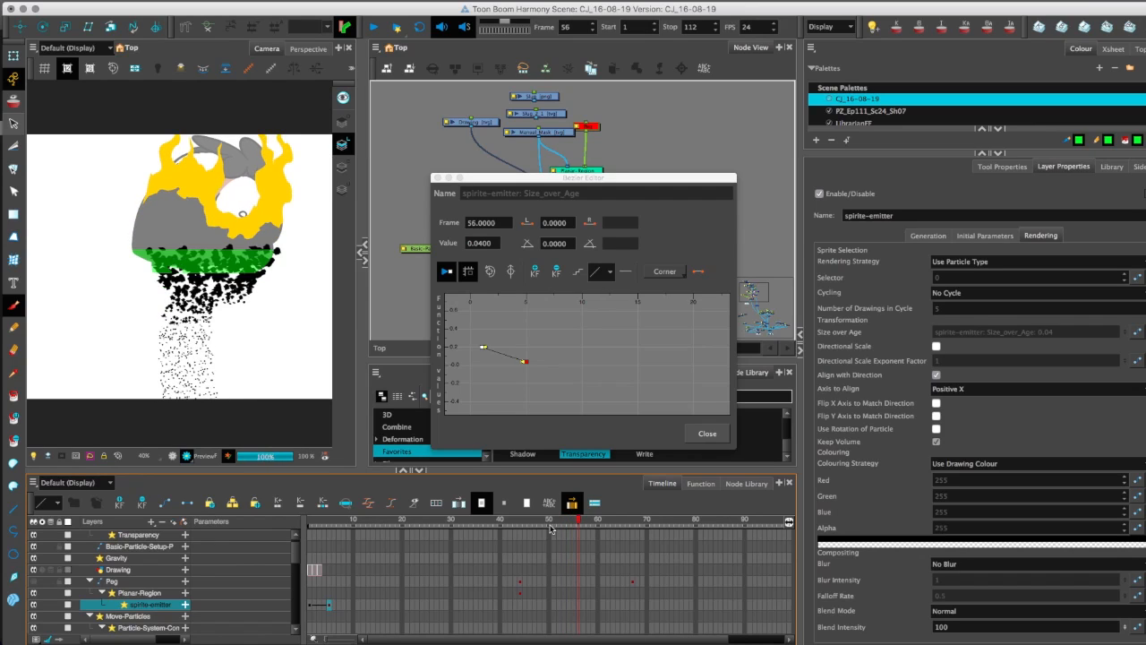
key("period")
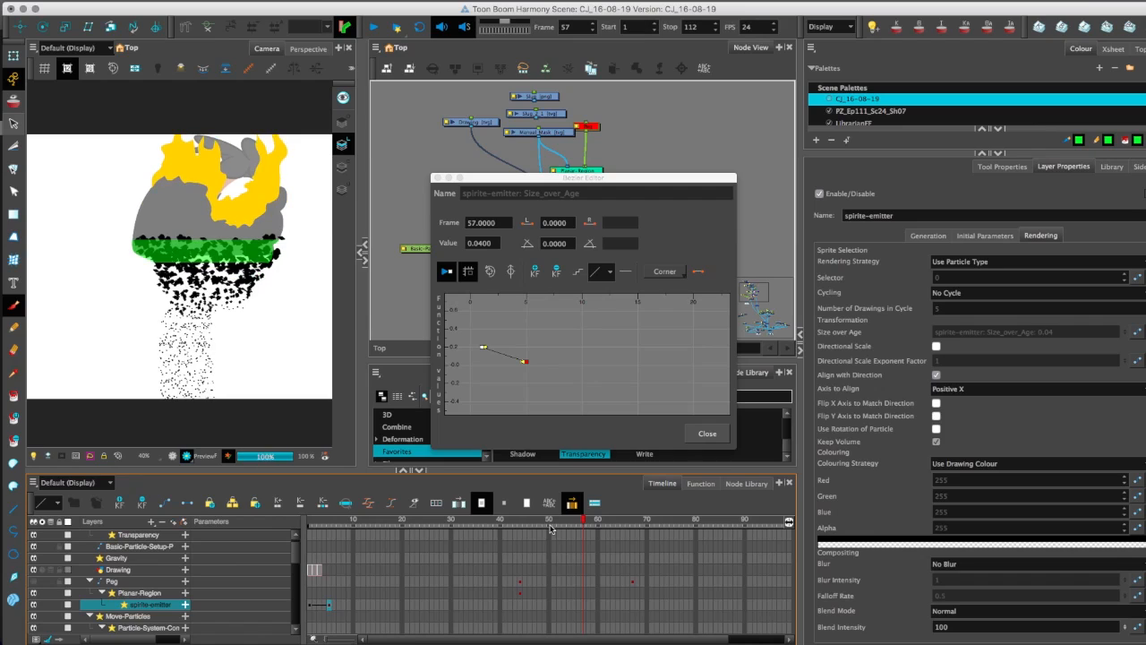
key("period")
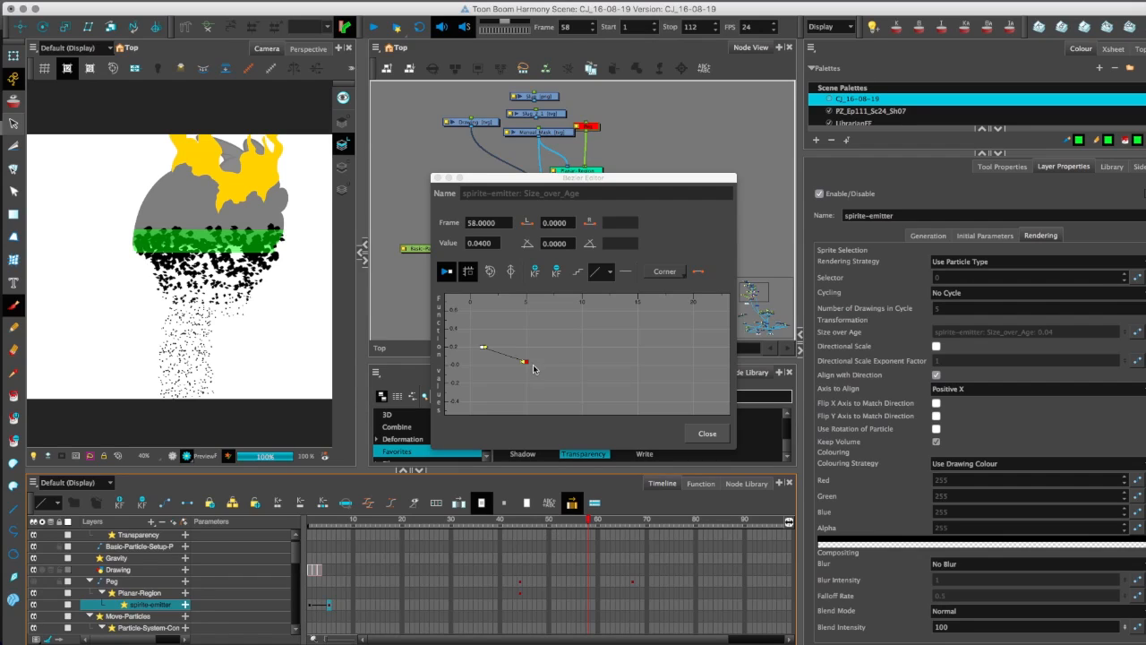
Move the ending Size over Age keyframe to frame 15 and add a frame 5 keyframe with a value of 0.08.
left_click_drag(527, 362, 636, 363)
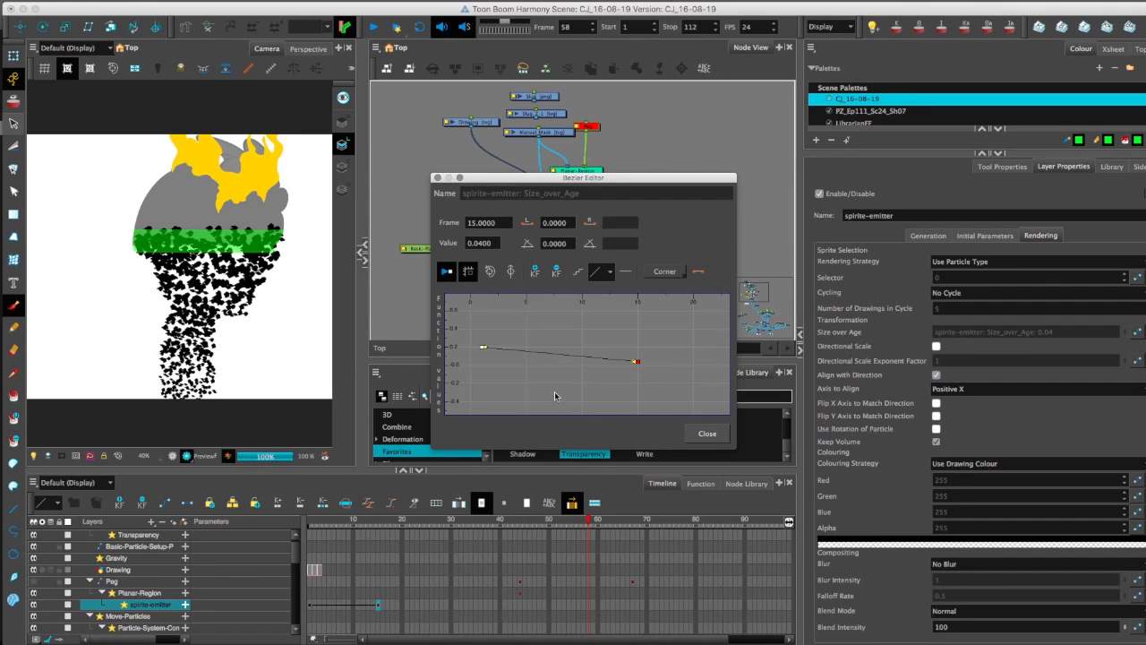
left_click(526, 355)
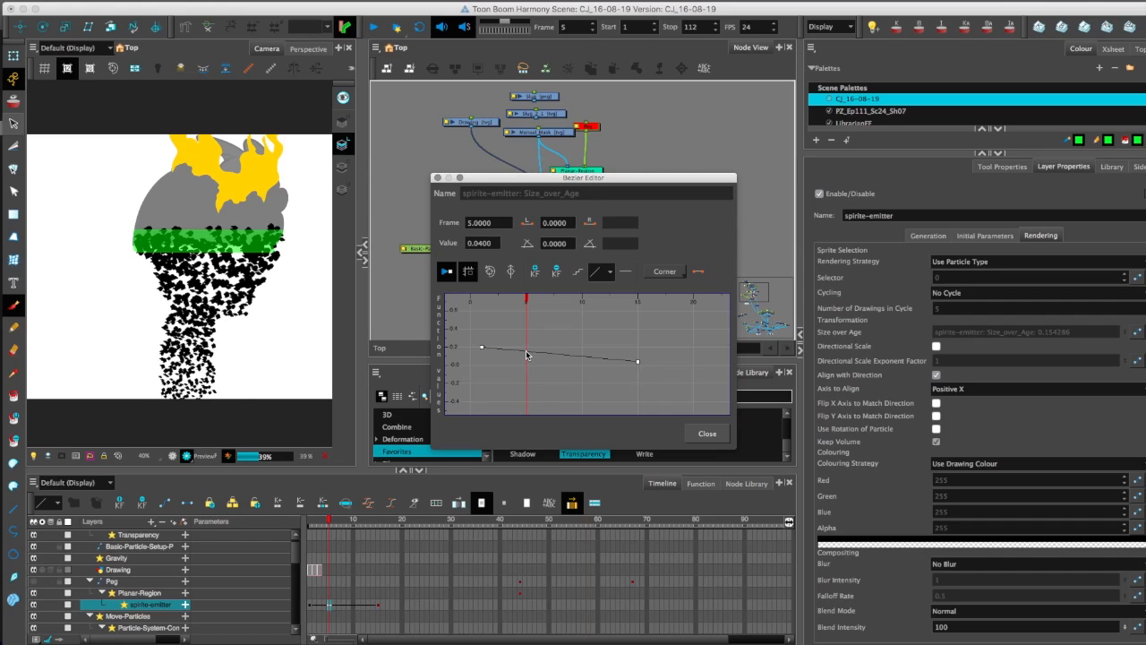
left_click(533, 273)
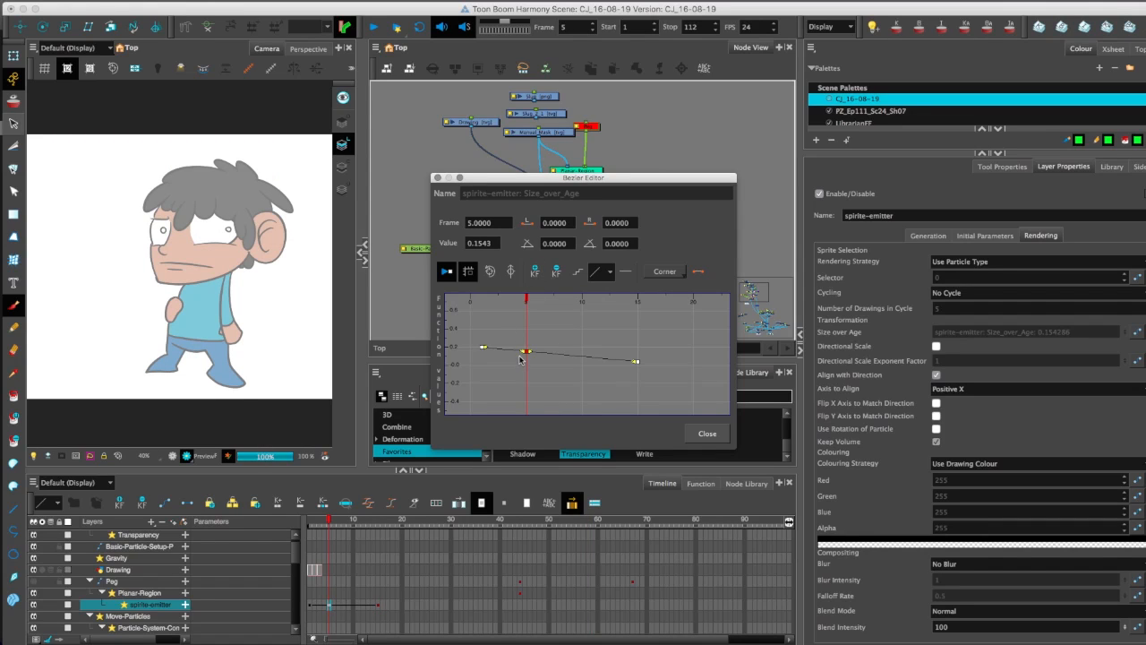
left_click_drag(474, 244, 545, 259)
type("0.08")
key("Return")
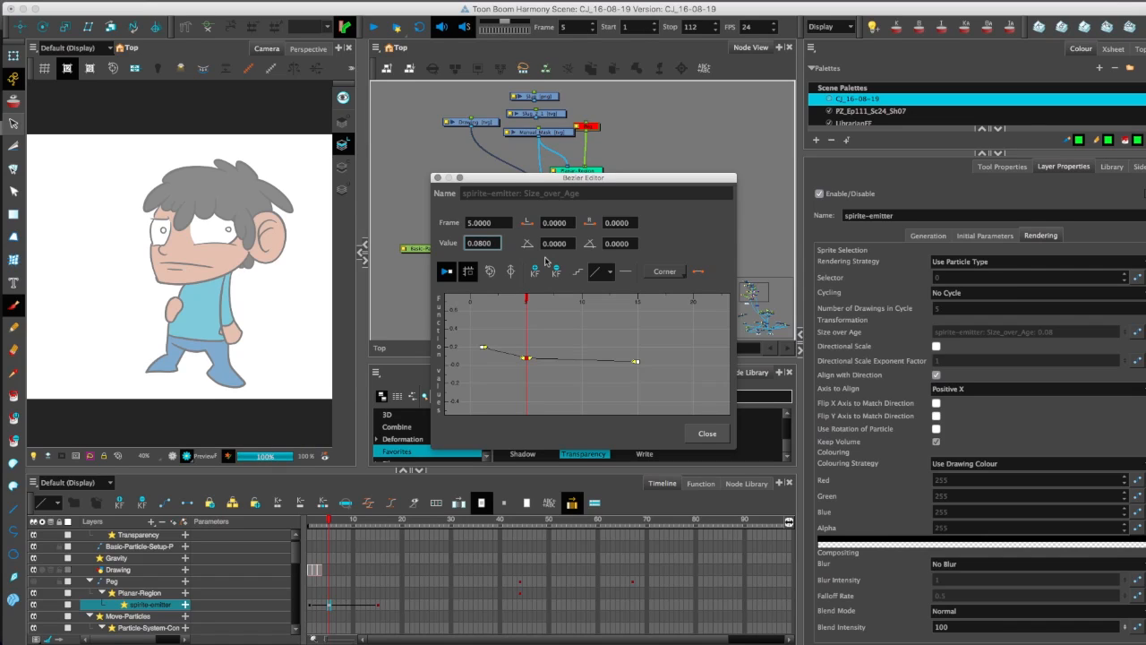
Pull out the incoming Bezier handle of the frame 5 Size over Age keyframe horizontally.
left_click(472, 338)
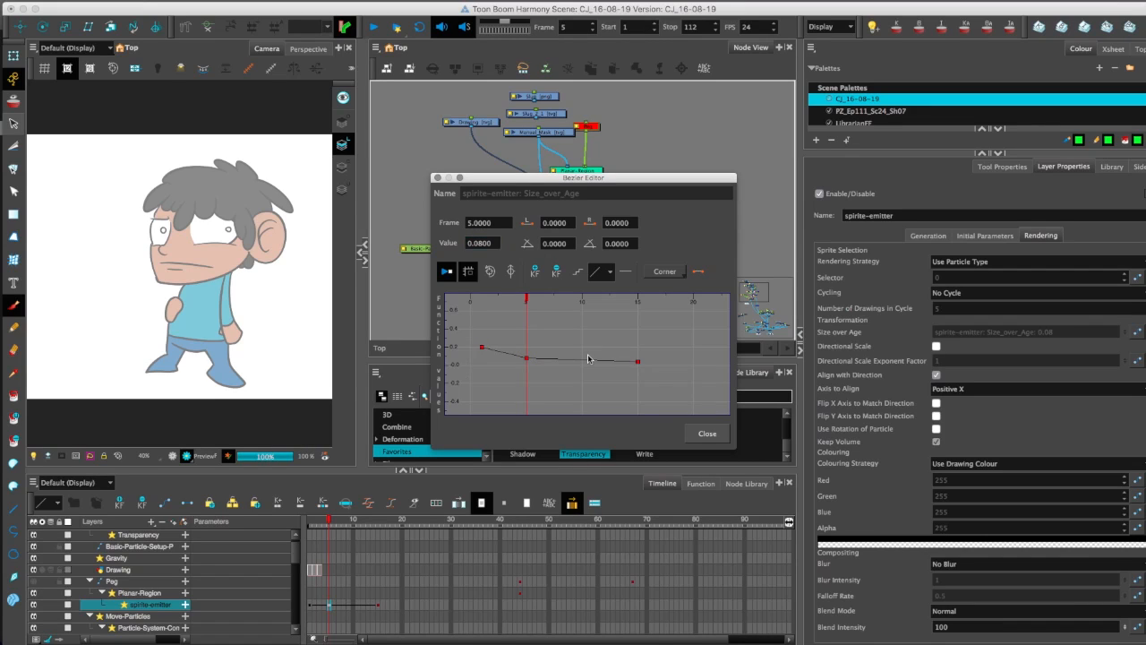
left_click_drag(498, 379, 535, 360)
key("2")
key("2")
key("2")
left_click(558, 328)
left_click_drag(554, 340, 482, 358)
left_click_drag(546, 381, 561, 383)
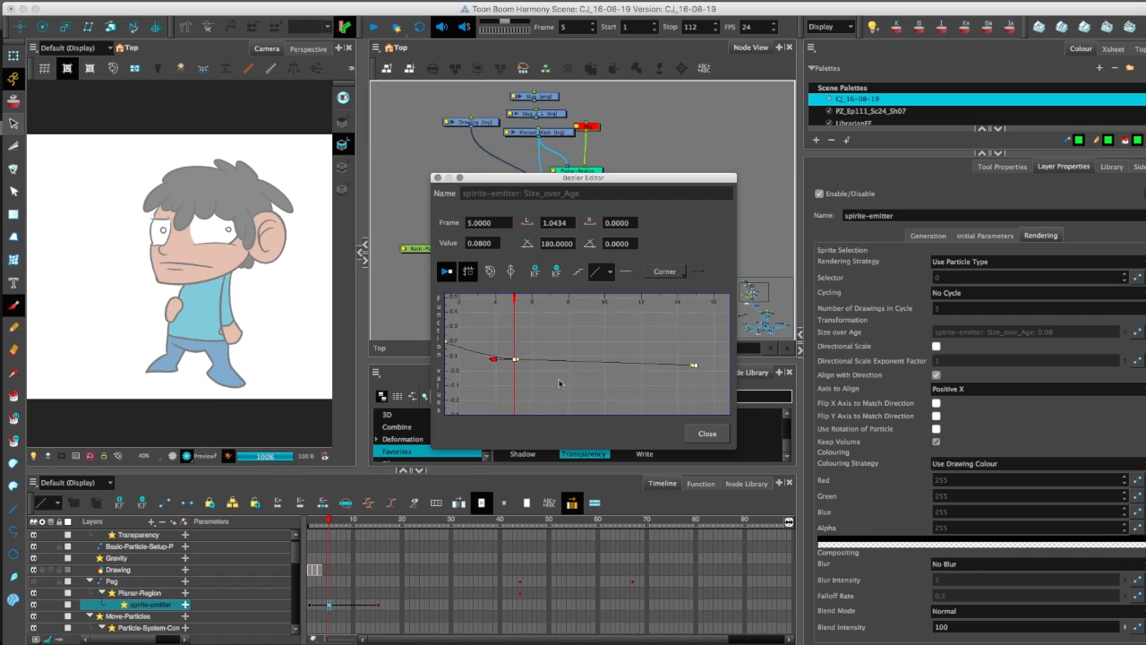
Make the frame 5 Size over Age keyframe smooth and adjust its handles for a gradual falloff.
left_click_drag(693, 366, 618, 364)
left_click(513, 358)
left_click(665, 271)
left_click(668, 305)
mouse_move(515, 359)
left_mouse_down()
mouse_move(483, 359)
mouse_move(528, 379)
mouse_move(498, 362)
left_mouse_up()
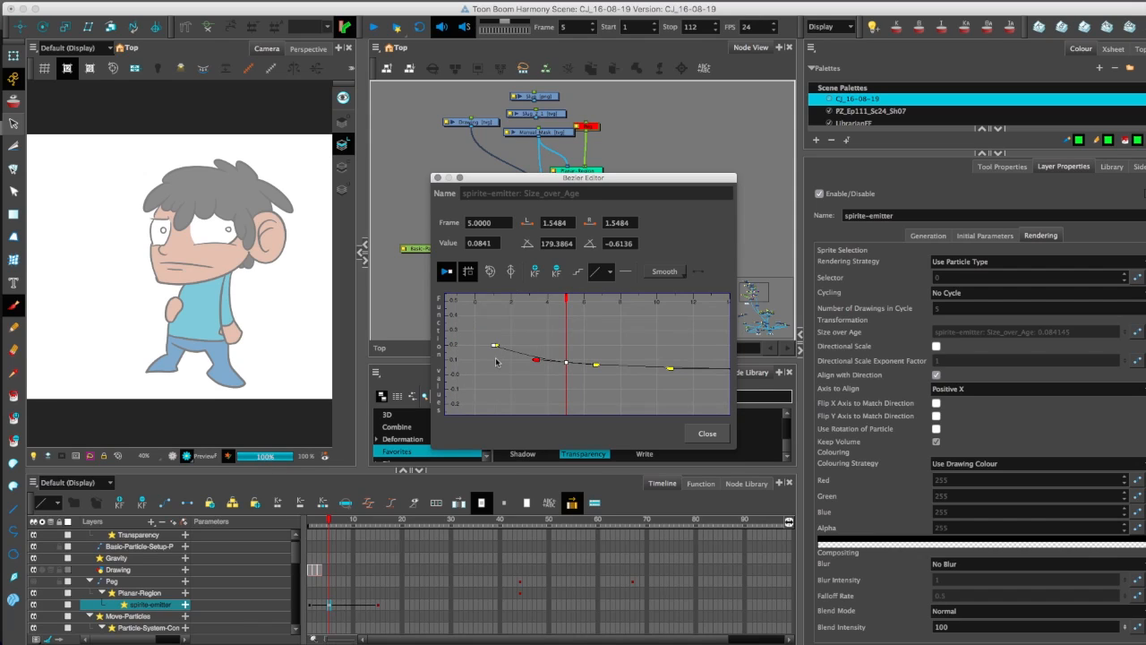
Step through frames 46 to 53 and back to 50 to examine how the particles shrink below the mask.
left_click(524, 516)
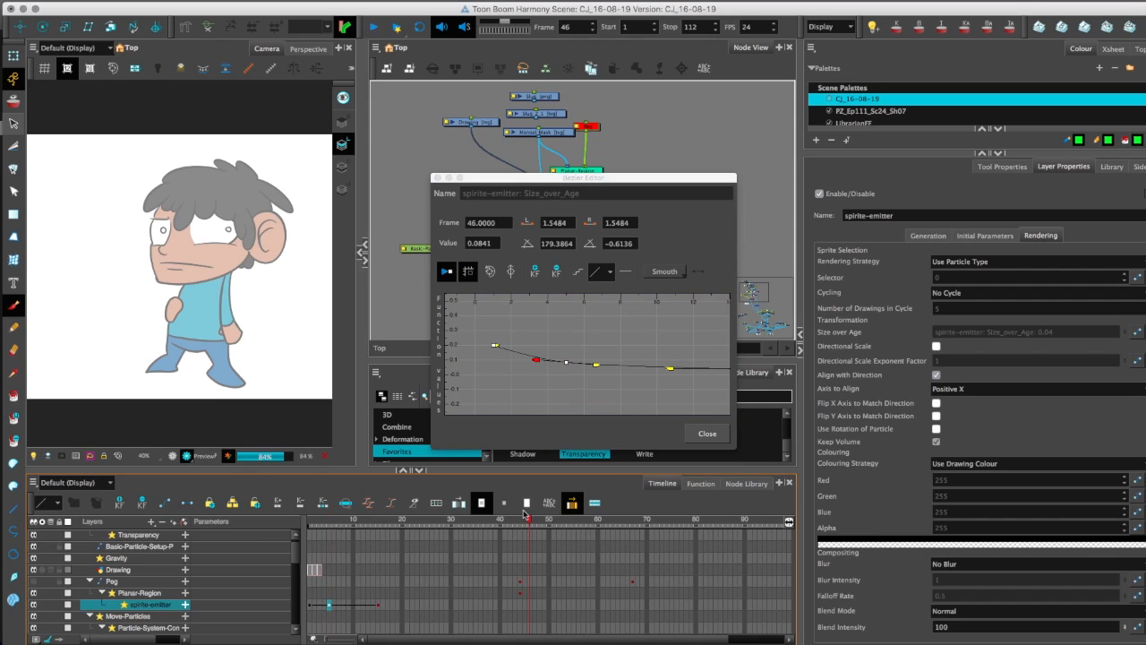
key("period")
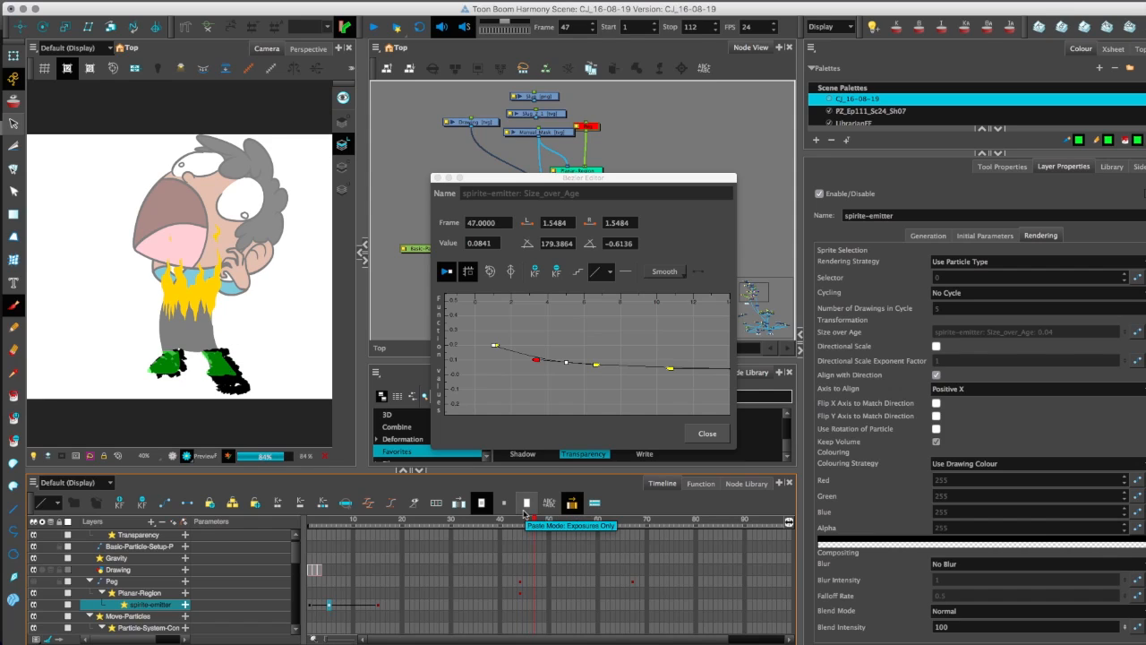
key("period")
key("period")
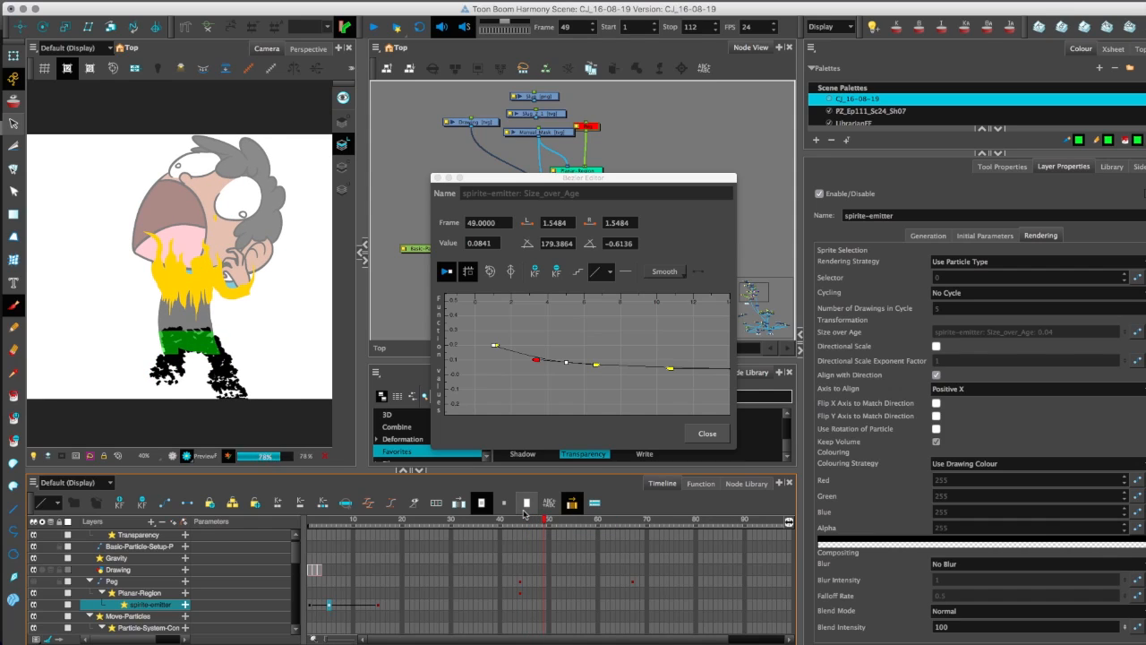
key("period")
key("period")
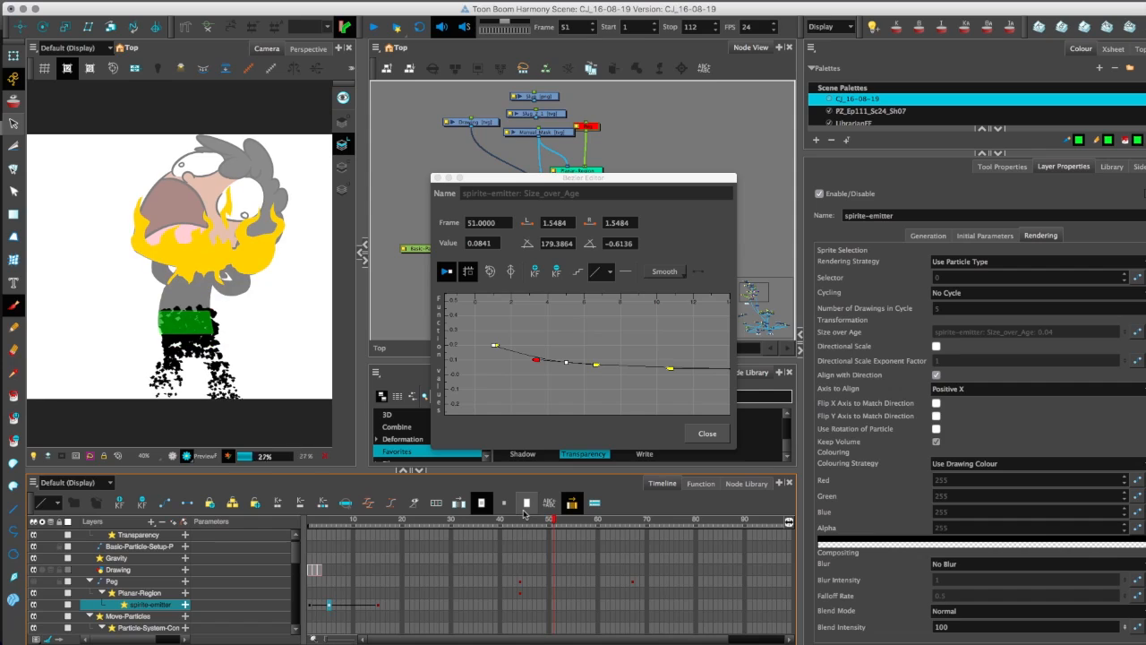
key("period")
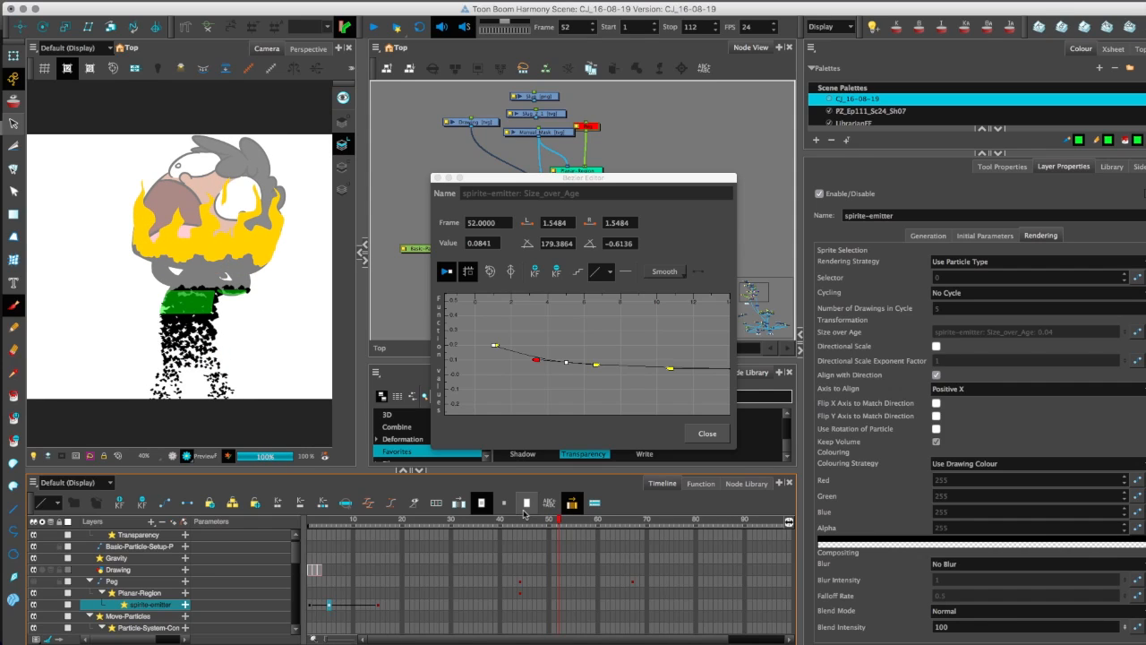
key("period")
scroll(143, 315, "up", 2)
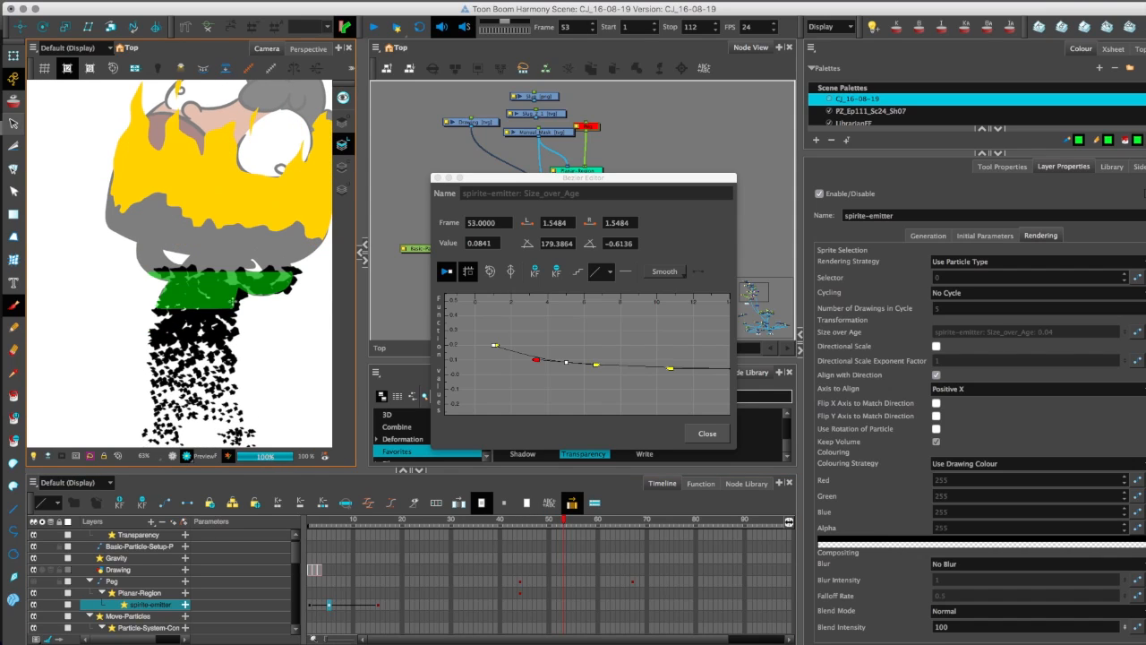
key("comma")
key("comma")
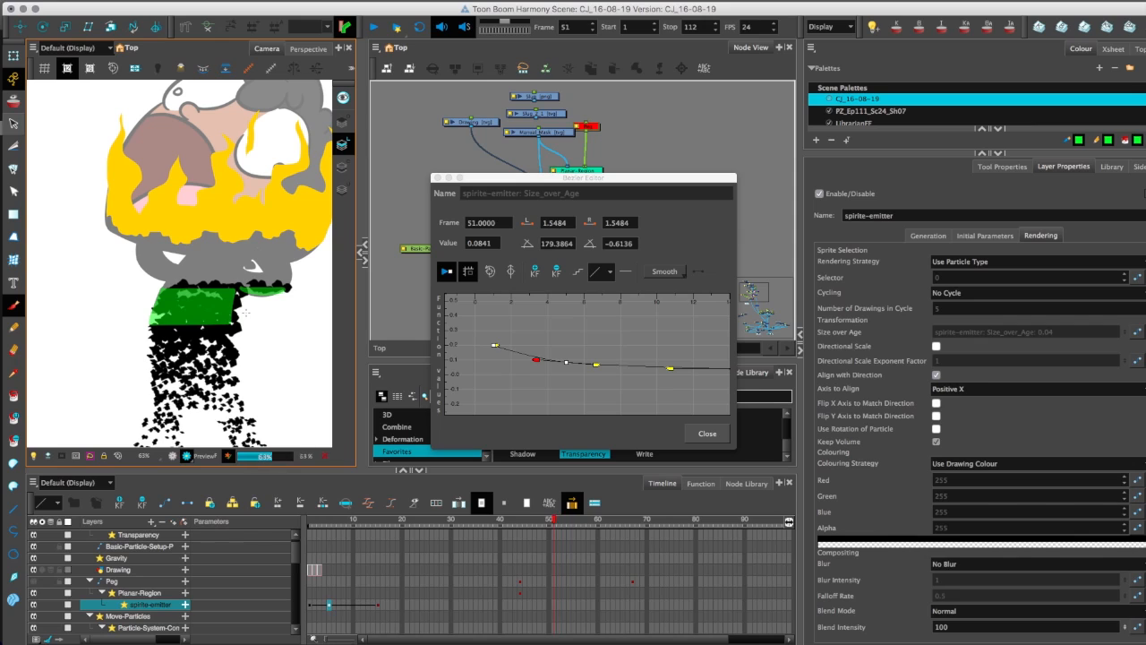
key("comma")
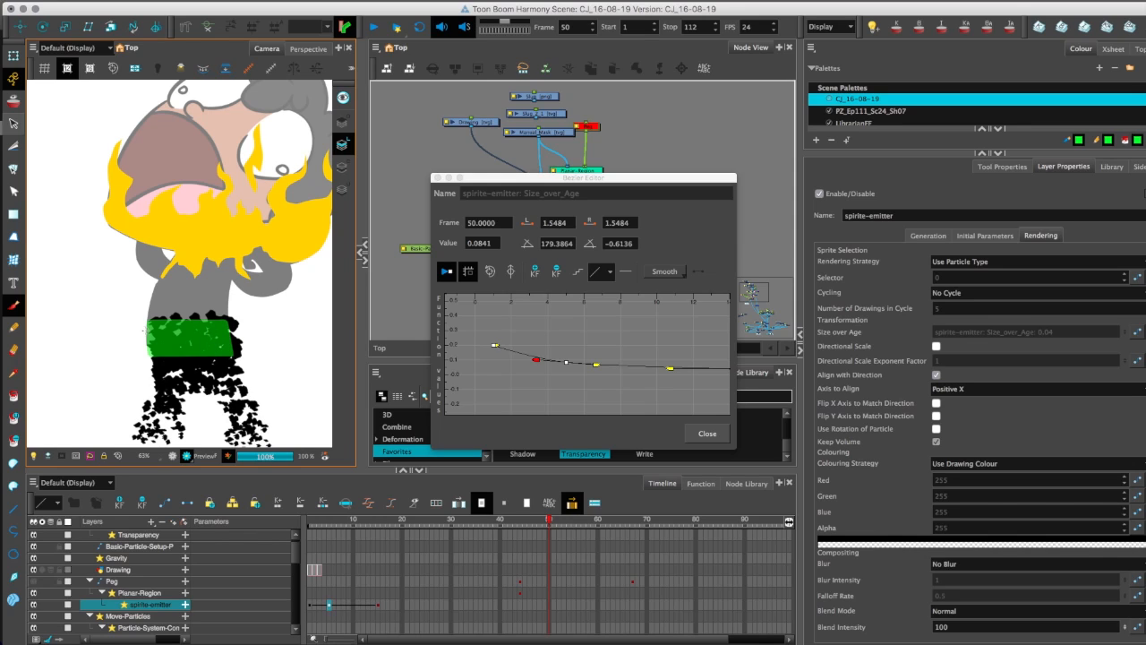
Return the camera to the OpenGL view and replace the disabled peg above Planar-Region with a new peg.
left_click_drag(522, 178, 549, 198)
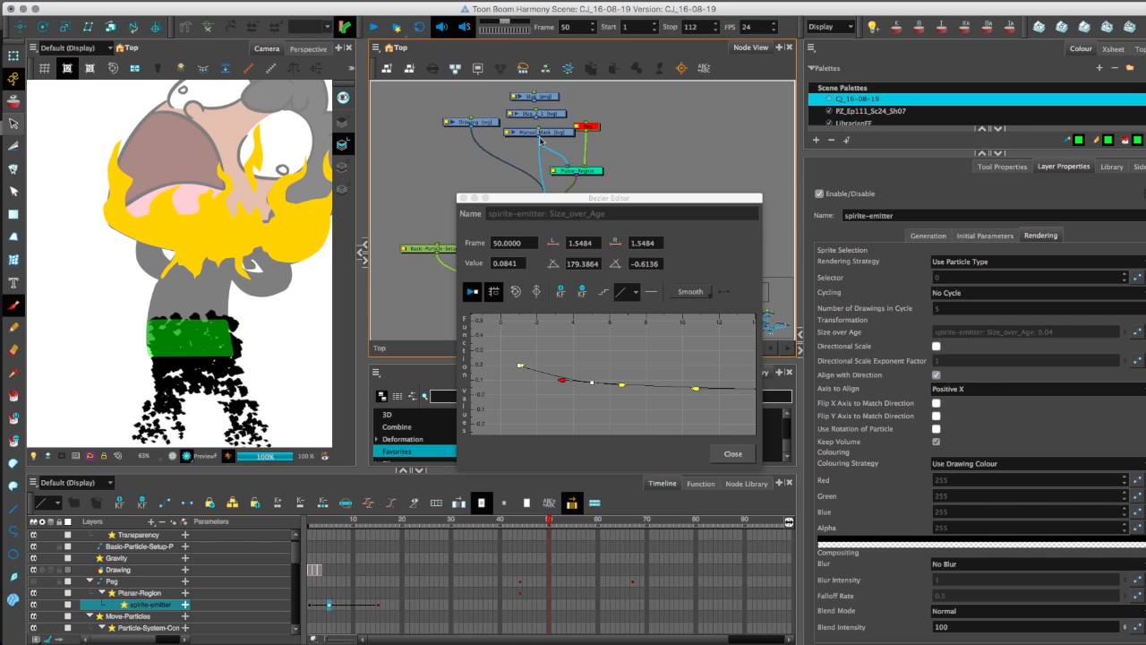
left_click(576, 132)
left_click(591, 131)
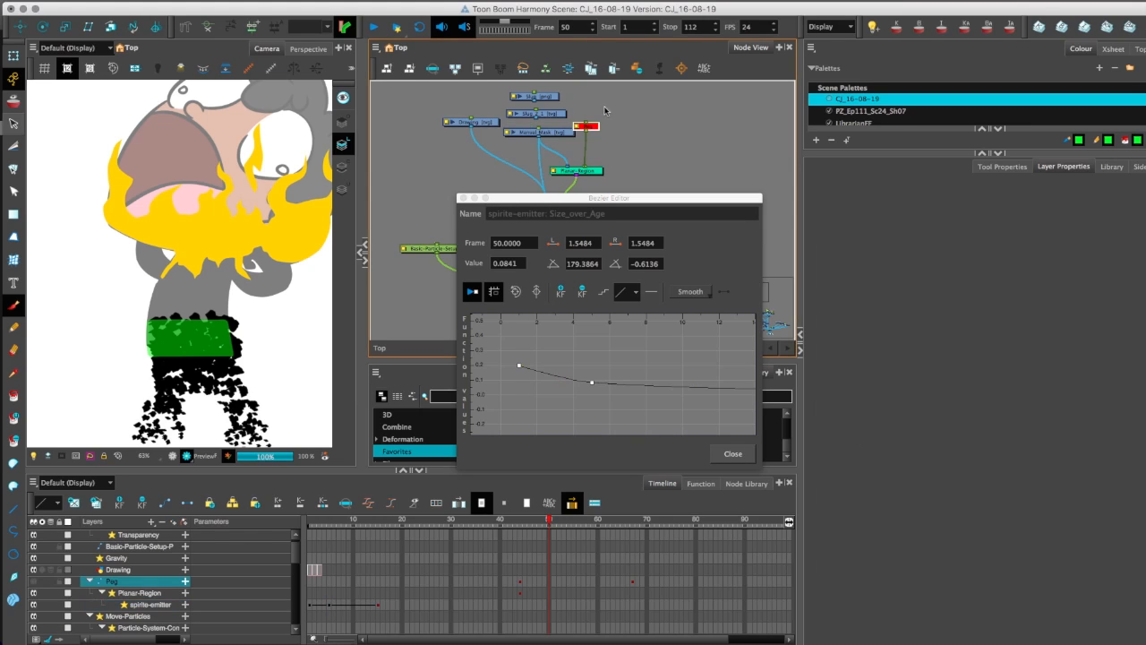
left_click(171, 460)
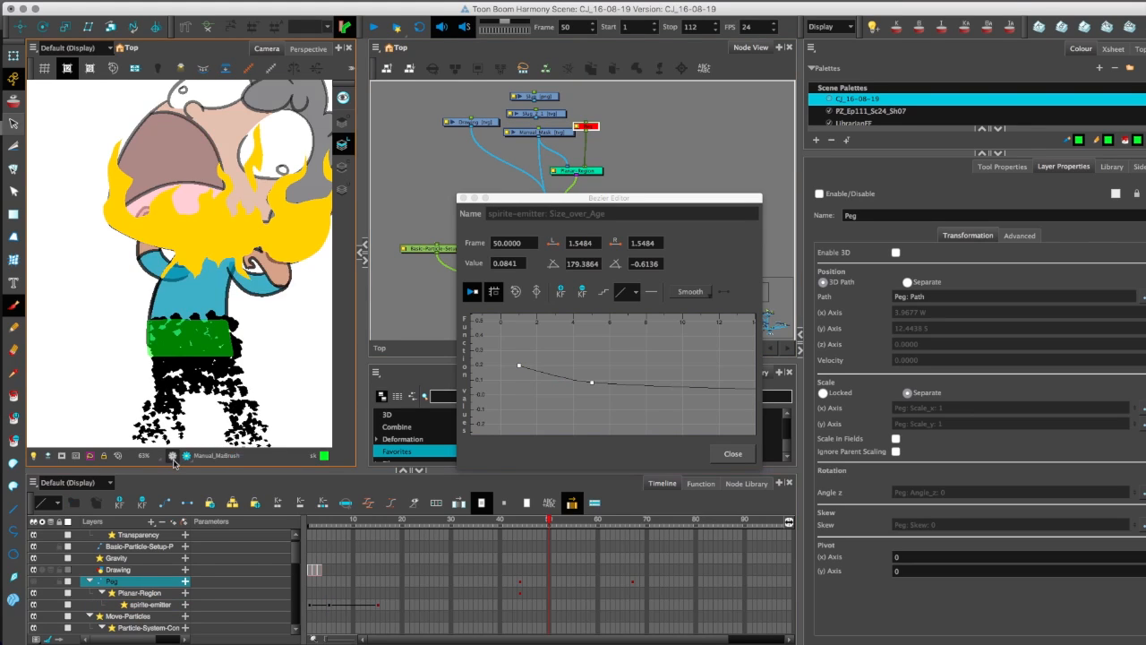
left_click_drag(586, 126, 566, 166)
left_click(733, 454)
key("Delete")
key("super+p")
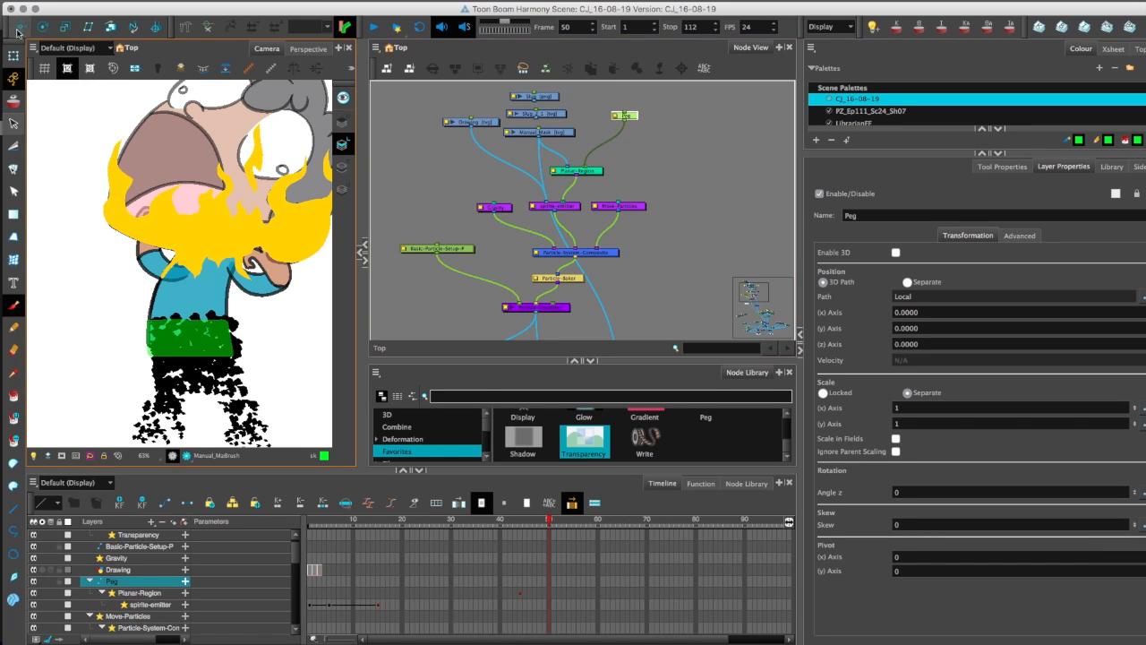
Nudge the new peg sideways to about 0.26 W at frame 50 using the Translate tool.
left_click(544, 341)
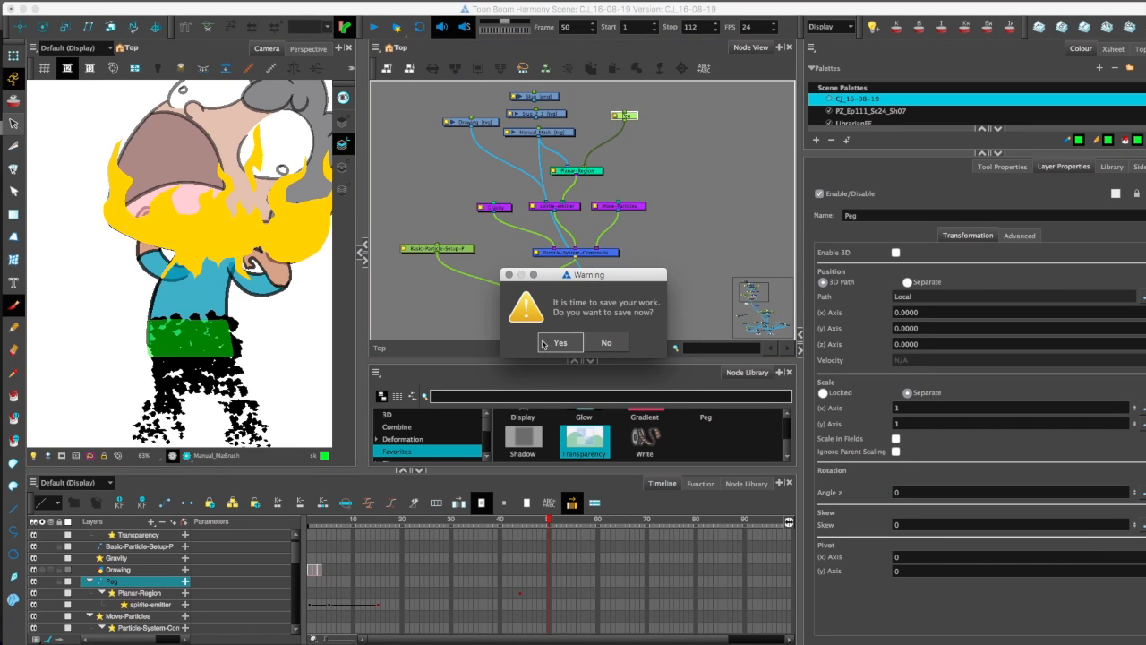
left_click(19, 26)
key("Left")
key("Left")
key("Left")
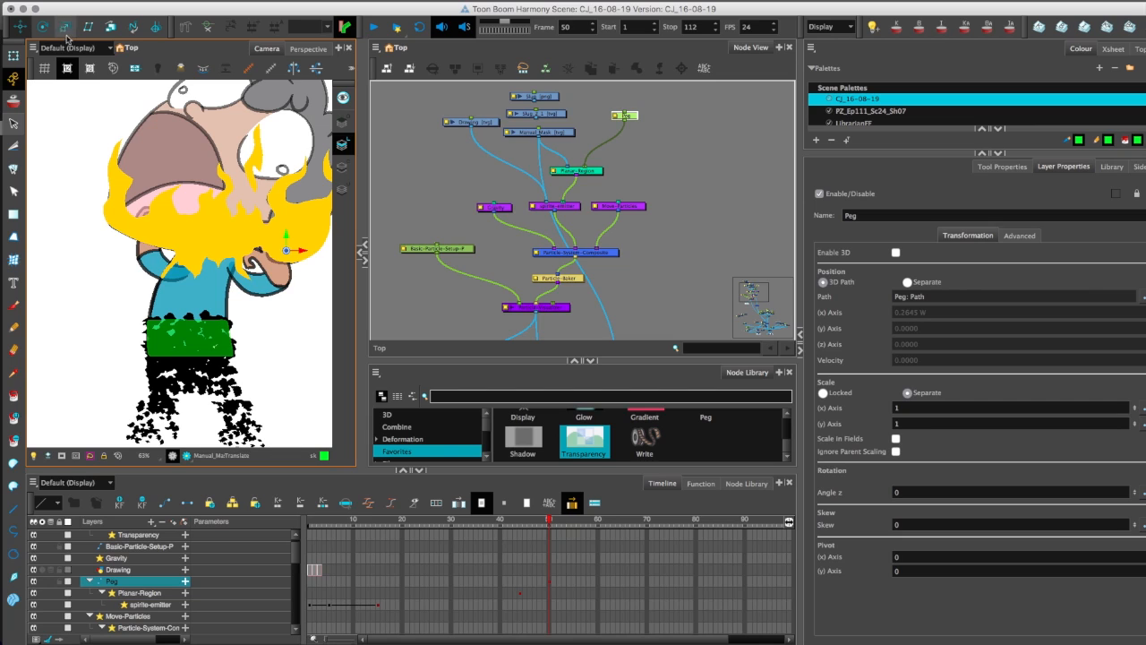
key("alt+4")
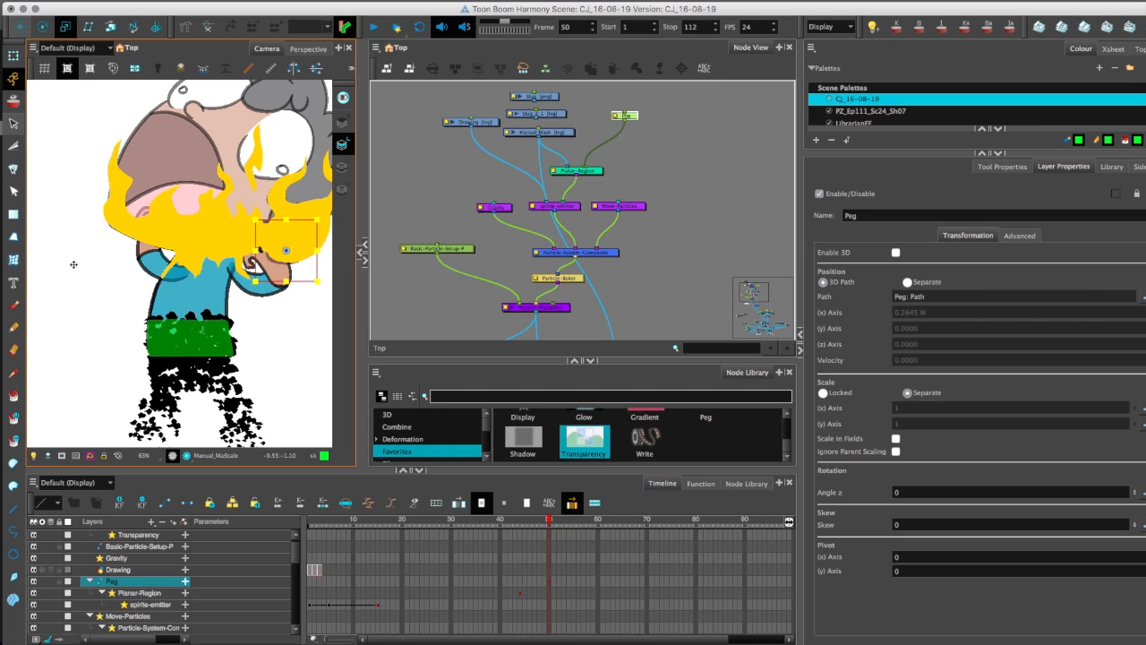
left_click_drag(286, 250, 199, 256)
key("super+z")
Delete the Display_1 node and the node feeding it from the lower part of the network.
key("space")
scroll(197, 250, "down", 3)
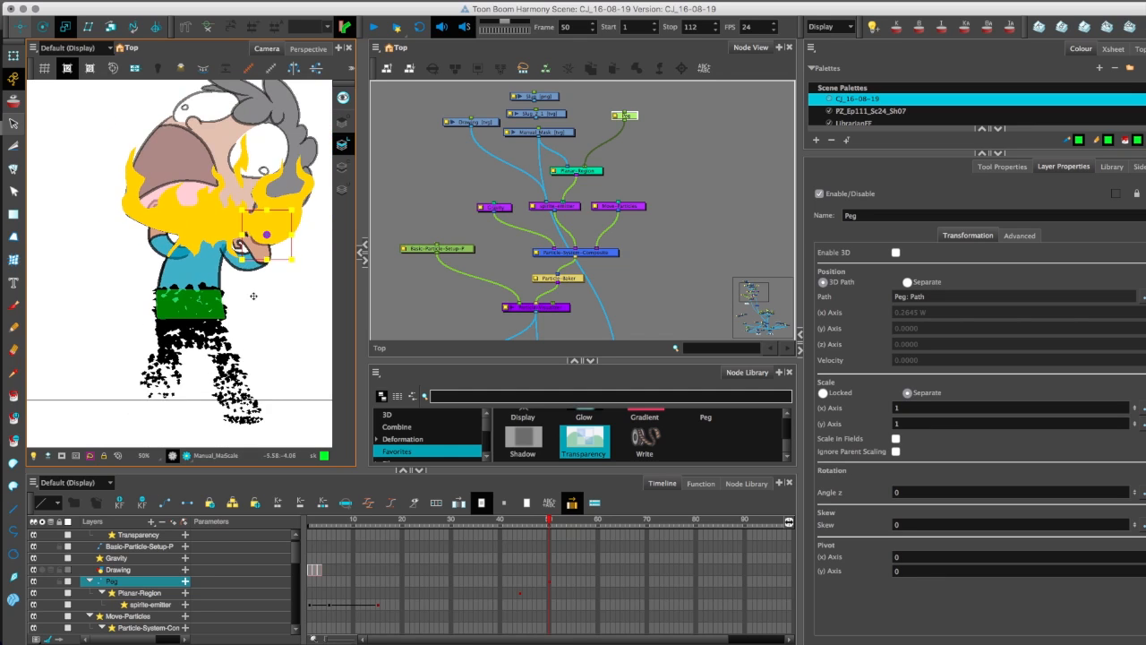
scroll(493, 301, "down", 4)
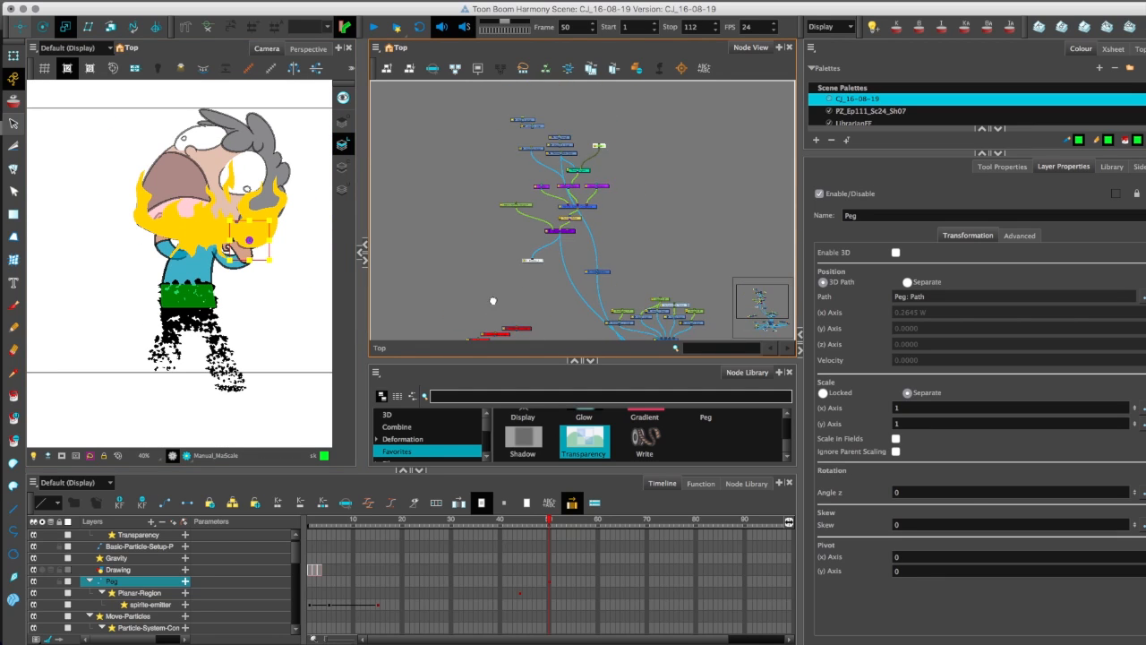
scroll(517, 256, "up", 8)
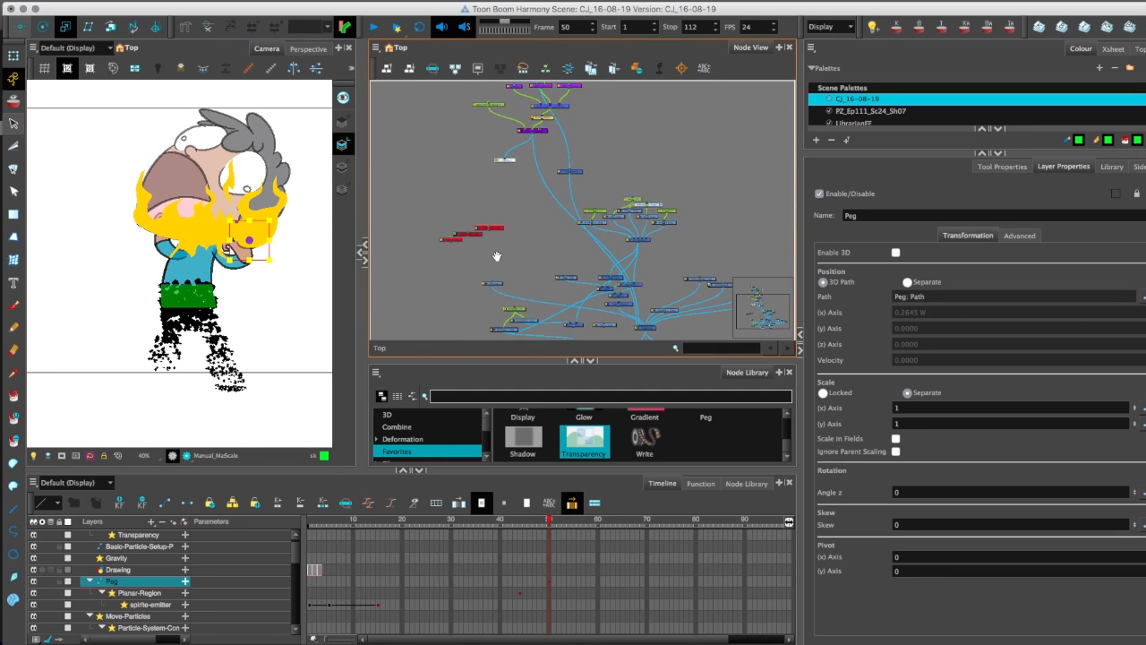
left_click(573, 271)
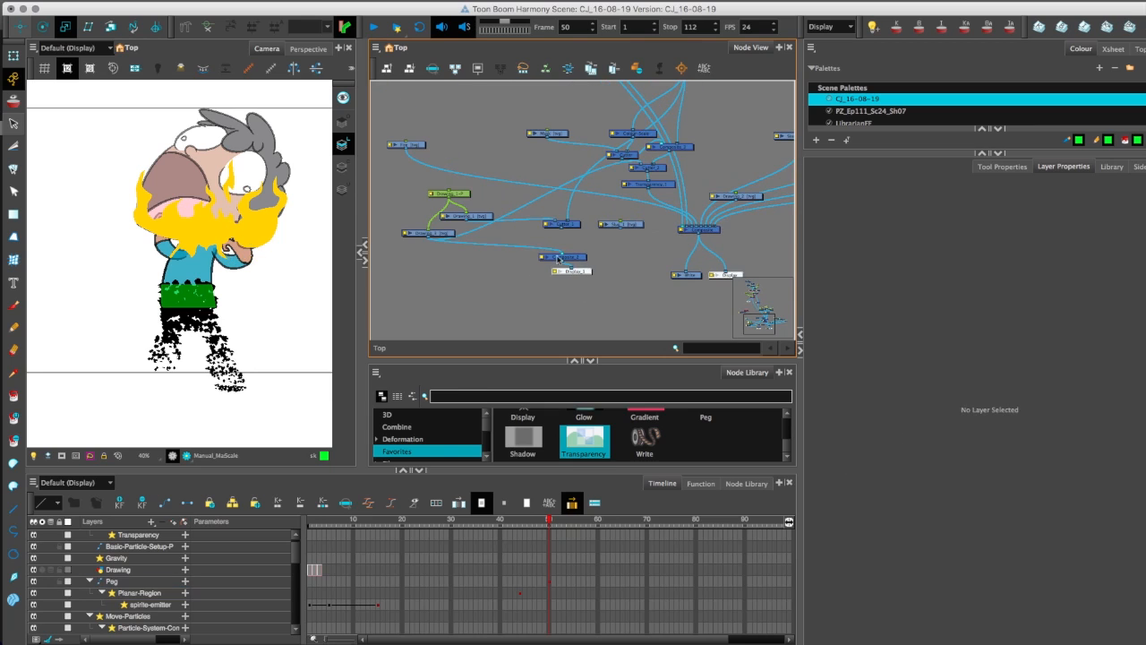
key("Delete")
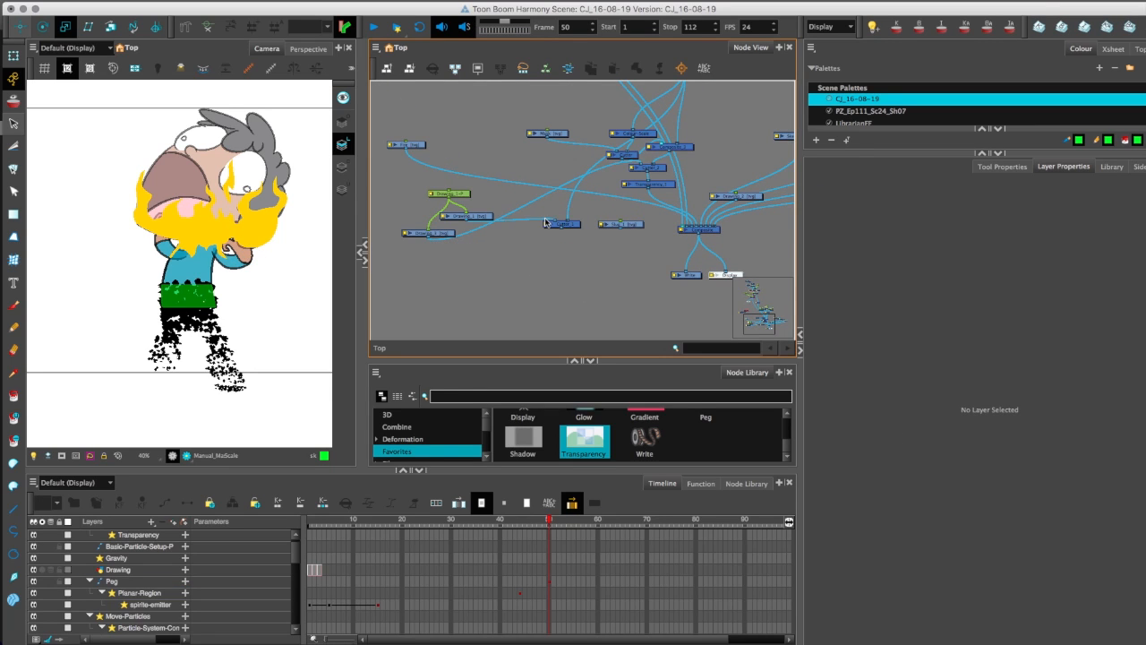
Delete the Slug_1 and Drawing_2 drawing nodes together with their drawing files.
left_click(606, 224)
key("Delete")
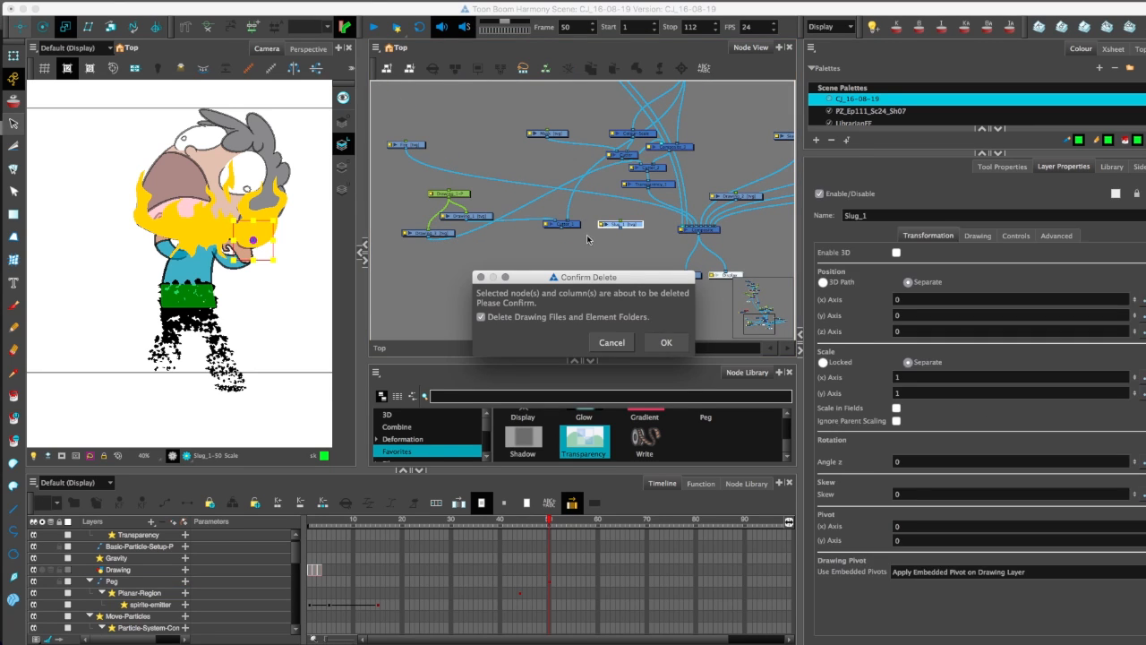
key("Return")
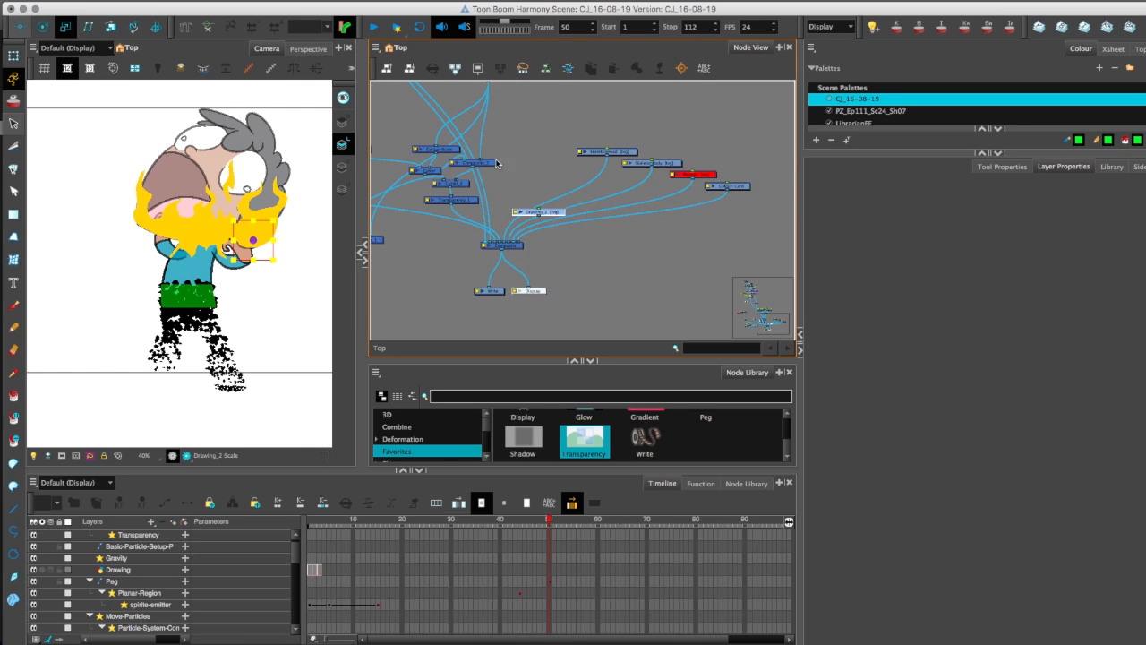
left_click(496, 163)
key("Delete")
key("Escape")
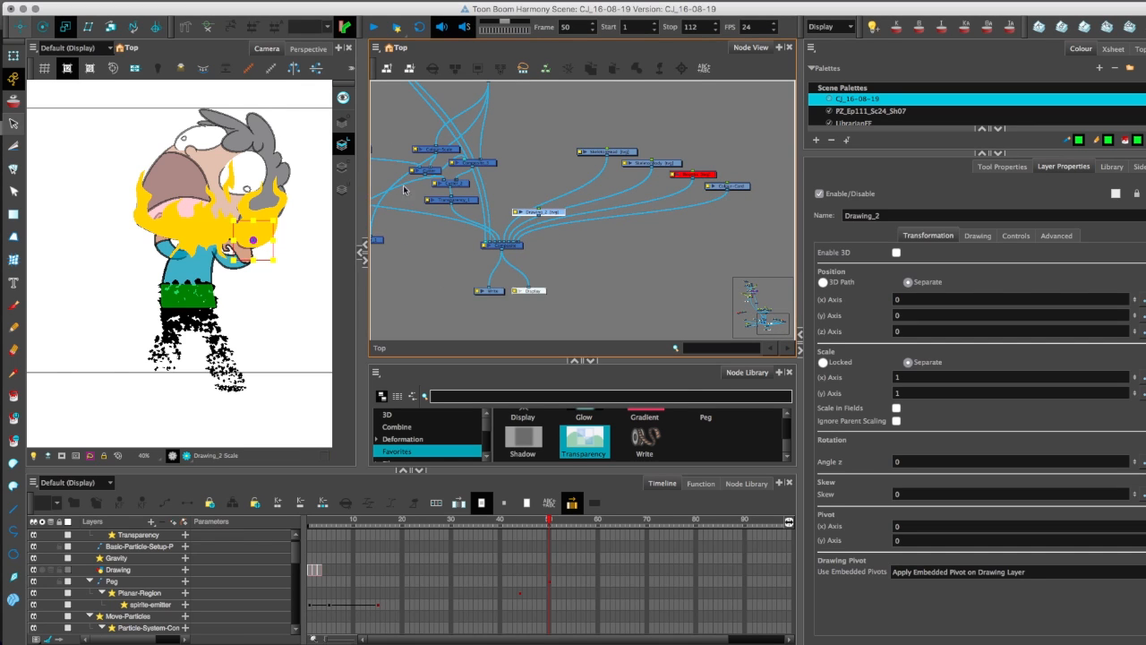
Delete the Transparency node on the mask's connection and disconnect Manual_Mask from the main Composite.
left_click_drag(403, 189, 491, 274)
left_click_drag(456, 208, 496, 291)
left_click_drag(405, 131, 491, 276)
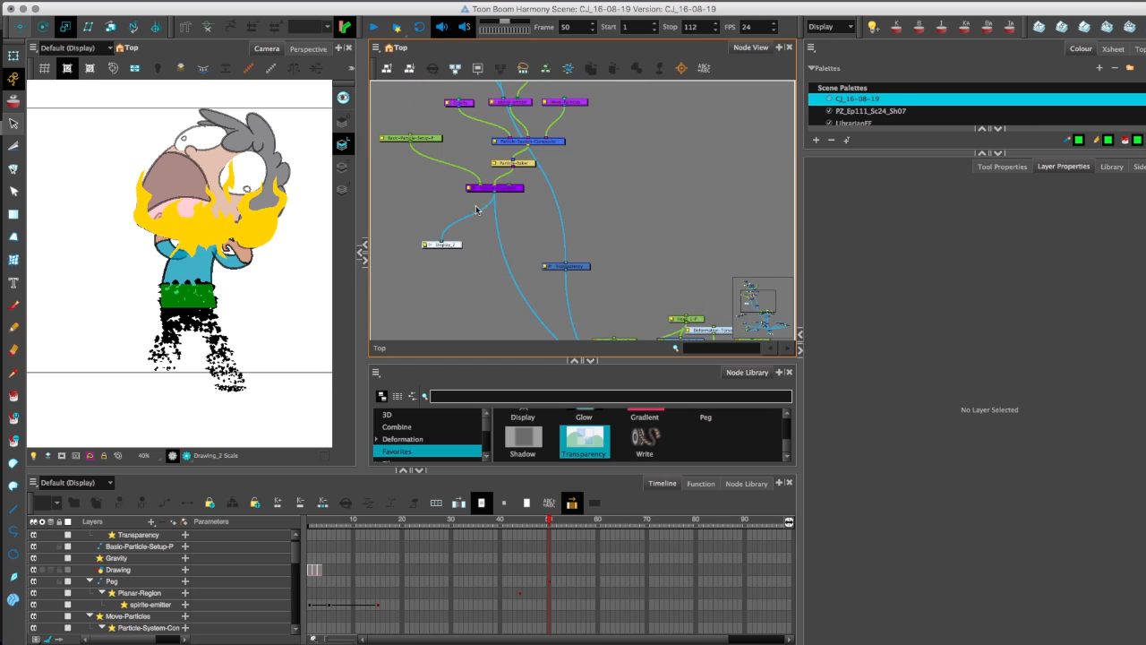
left_click(566, 267)
key("Delete")
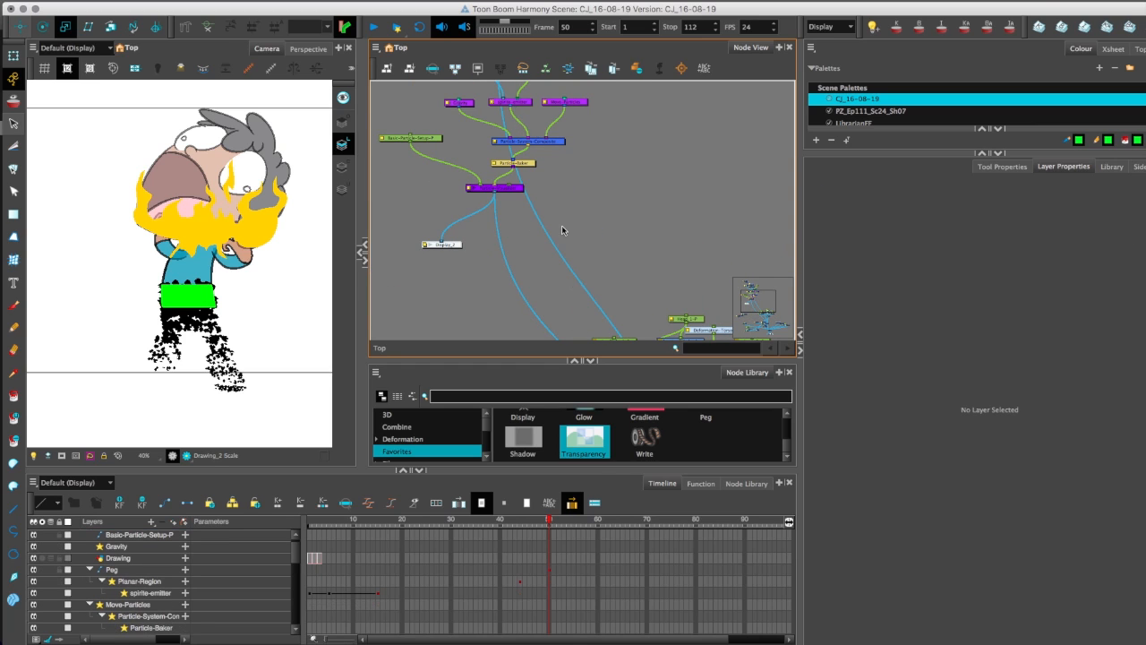
left_click_drag(552, 240, 620, 268)
left_click_drag(487, 264, 520, 201)
Delete the remaining Transparency node between the character's cutter and the main Composite.
scroll(519, 202, "down", 3)
scroll(553, 195, "down", 2)
left_click_drag(494, 168, 464, 143)
scroll(465, 143, "up", 2)
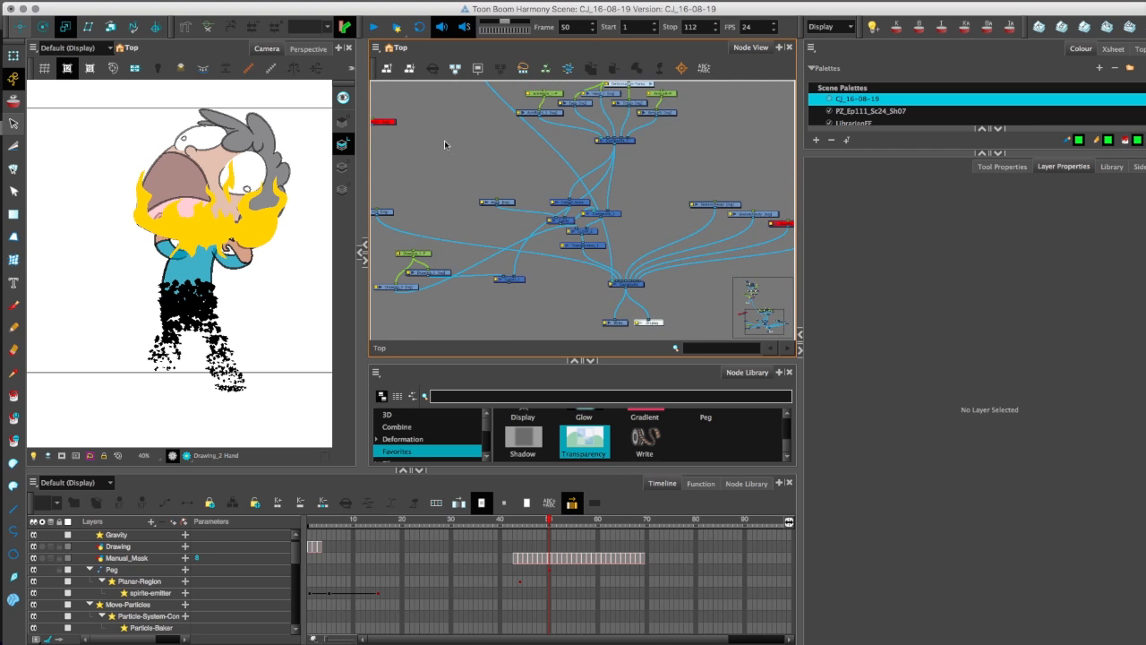
scroll(528, 223, "up", 1)
left_click(571, 255)
key("Delete")
Reposition the main Composite, the nearby drawing nodes and Cutter_1 to untangle the lower network.
scroll(448, 174, "down", 2)
scroll(412, 157, "down", 2)
scroll(412, 157, "up", 3)
left_click(567, 248)
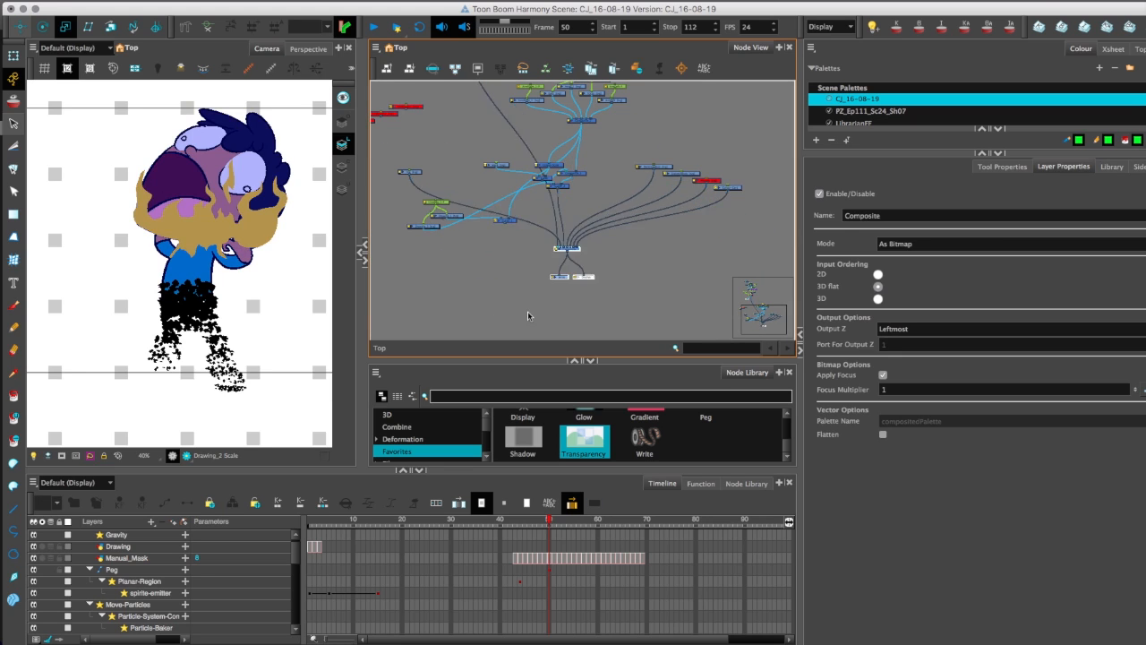
scroll(451, 171, "up", 3)
left_click_drag(460, 145, 380, 288)
left_click(461, 190)
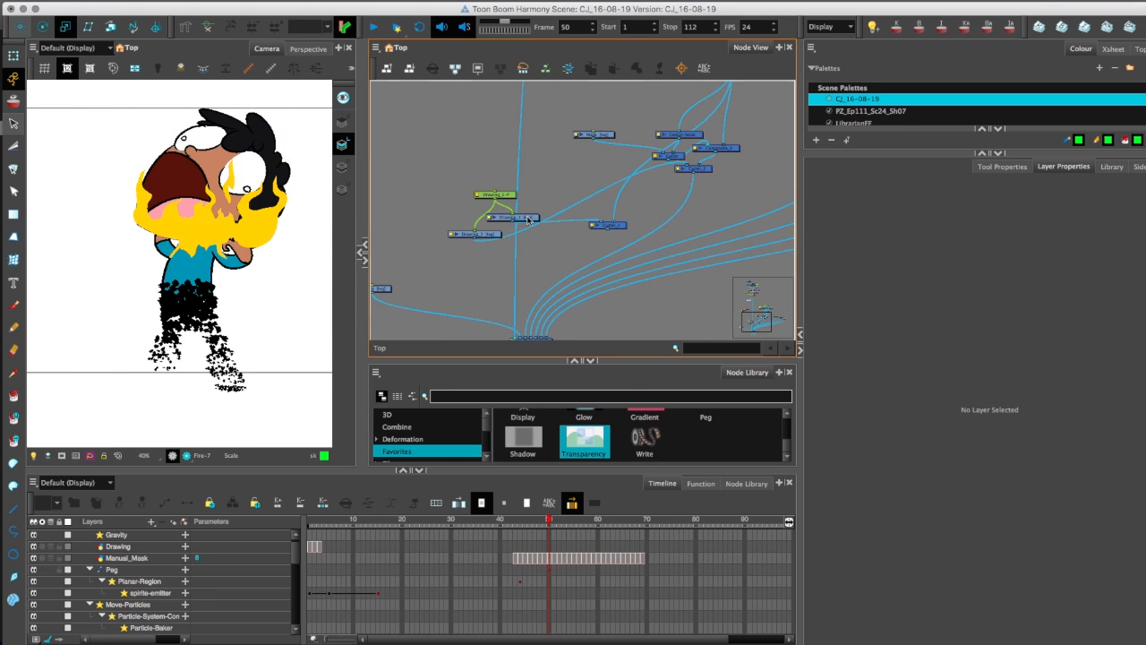
mouse_move(440, 191)
left_mouse_down()
mouse_move(535, 240)
mouse_move(517, 132)
left_mouse_up()
mouse_move(618, 228)
left_mouse_down()
mouse_move(594, 224)
mouse_move(497, 310)
mouse_move(552, 224)
left_mouse_up()
left_click_drag(472, 317, 514, 321)
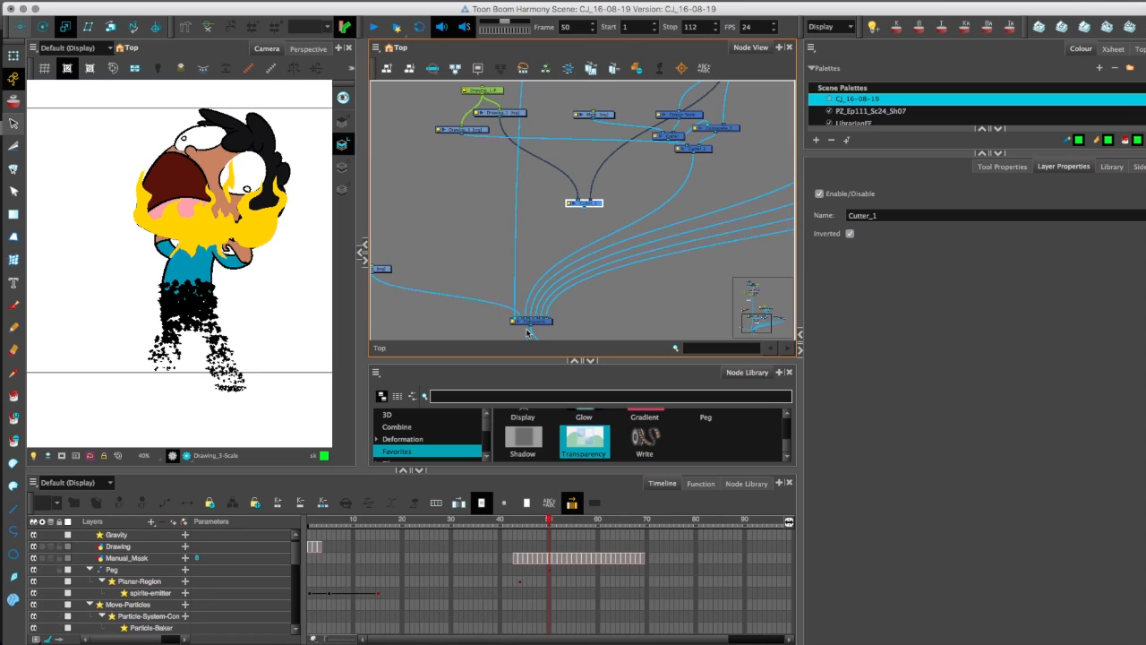
Rearrange the remaining drawing, cutter and composite node groups to tidy the network layout.
left_click_drag(494, 199, 476, 272)
left_click_drag(558, 269, 522, 244)
left_click_drag(459, 205, 579, 172)
left_click_drag(433, 207, 557, 143)
left_click_drag(666, 209, 636, 147)
left_click_drag(667, 189, 616, 119)
left_click_drag(675, 222, 665, 237)
left_click_drag(576, 188, 573, 100)
scroll(568, 189, "down", 8)
left_click_drag(517, 88, 516, 112)
Delete the four unused Slug drawing nodes above the particle setup, including their drawing files and element folders.
left_click(529, 224)
key("2")
key("2")
key("2")
key("2")
left_click_drag(460, 156, 516, 336)
key("2")
key("2")
key("2")
key("2")
left_click_drag(508, 105, 506, 125)
left_click_drag(474, 88, 686, 186)
key("Delete")
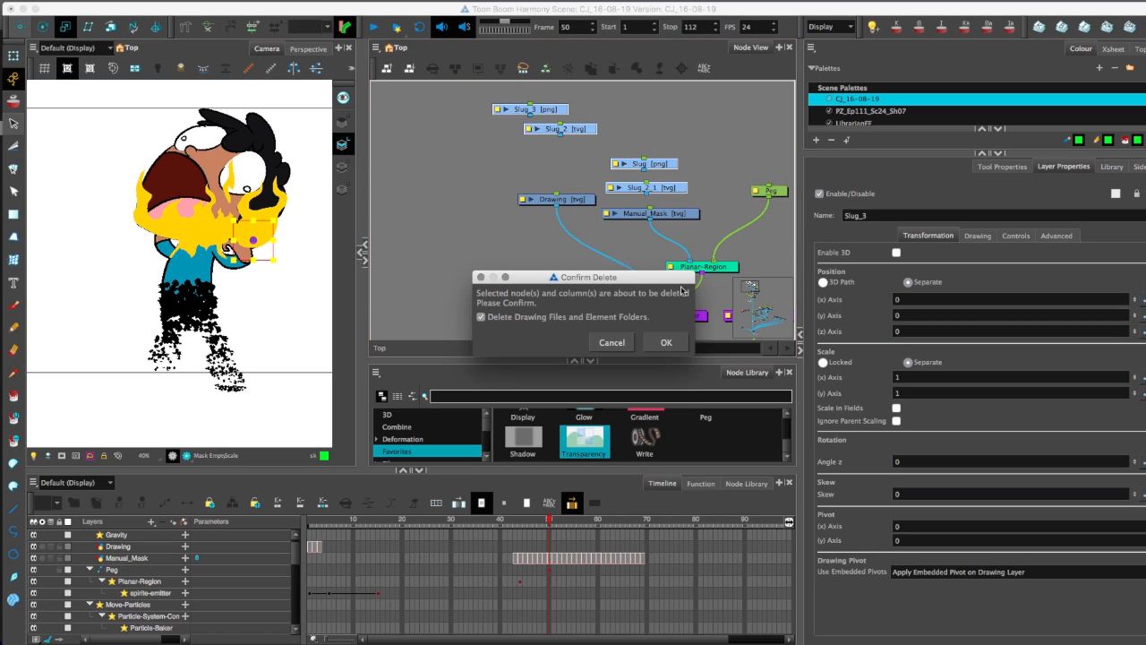
left_click(666, 342)
Select the whole particle node group and move it away from the character's nodes, above the main Composite.
key("2")
key("2")
key("1")
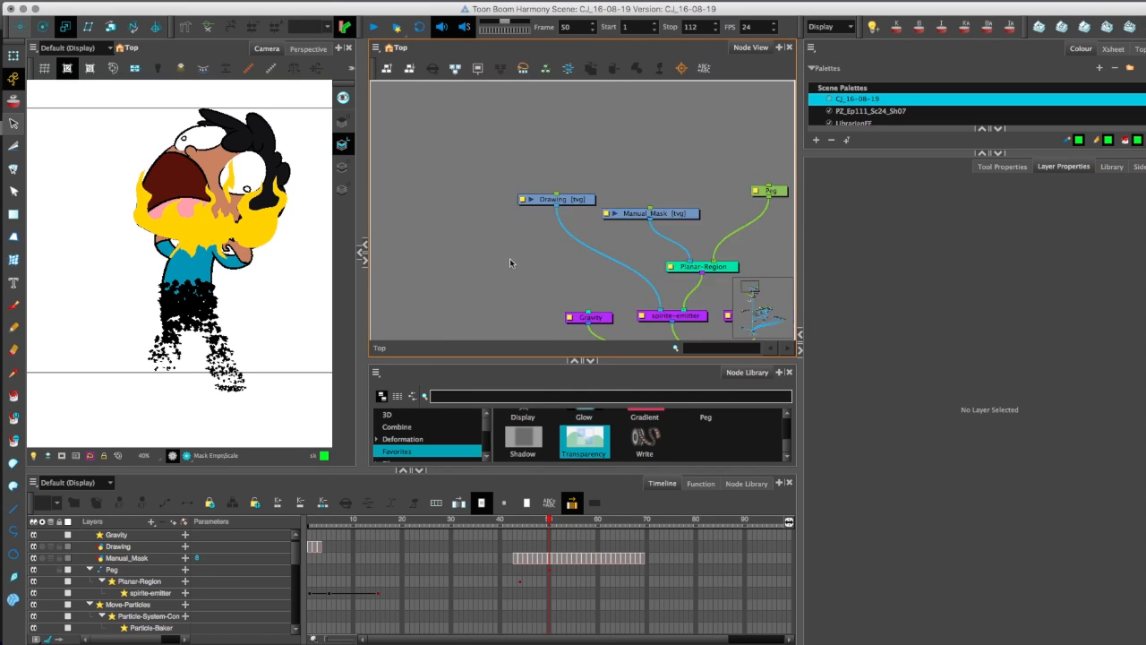
key("1")
key("1")
key("period")
key("1")
key("1")
key("1")
left_click_drag(507, 266, 499, 218)
left_click_drag(537, 142, 663, 254)
left_click_drag(570, 248, 448, 303)
scroll(470, 194, "down", 5)
left_click_drag(461, 123, 453, 213)
key("2")
key("2")
left_click_drag(570, 266, 529, 278)
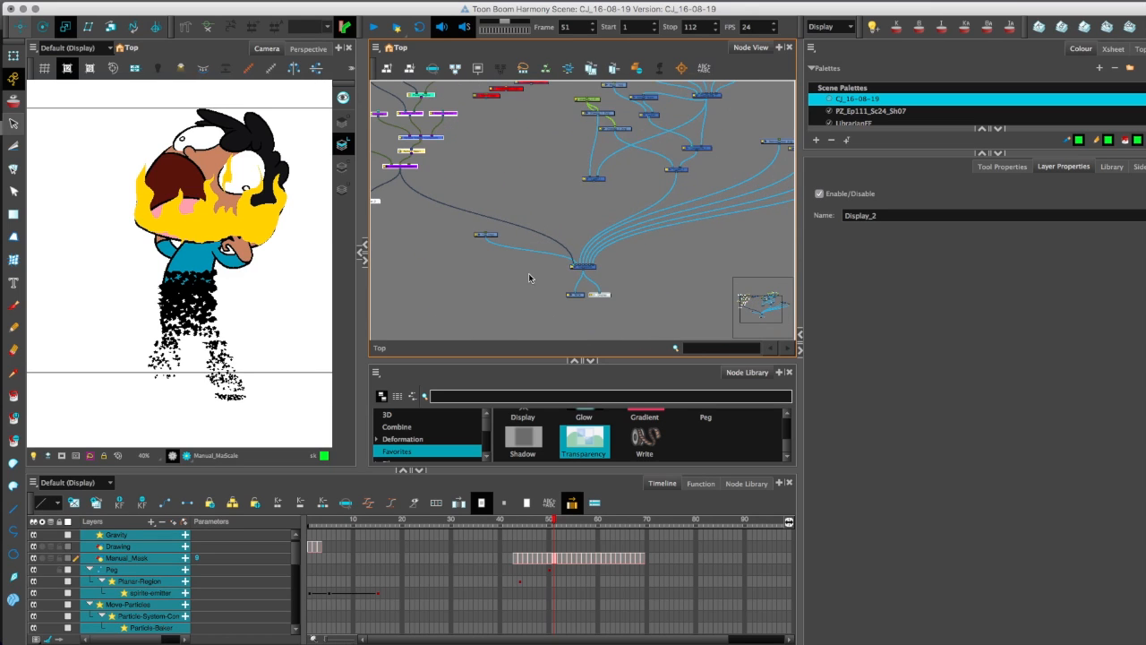
Turn on Render View in the Camera view and step forward to frame 56 to check the particles.
left_click(186, 456)
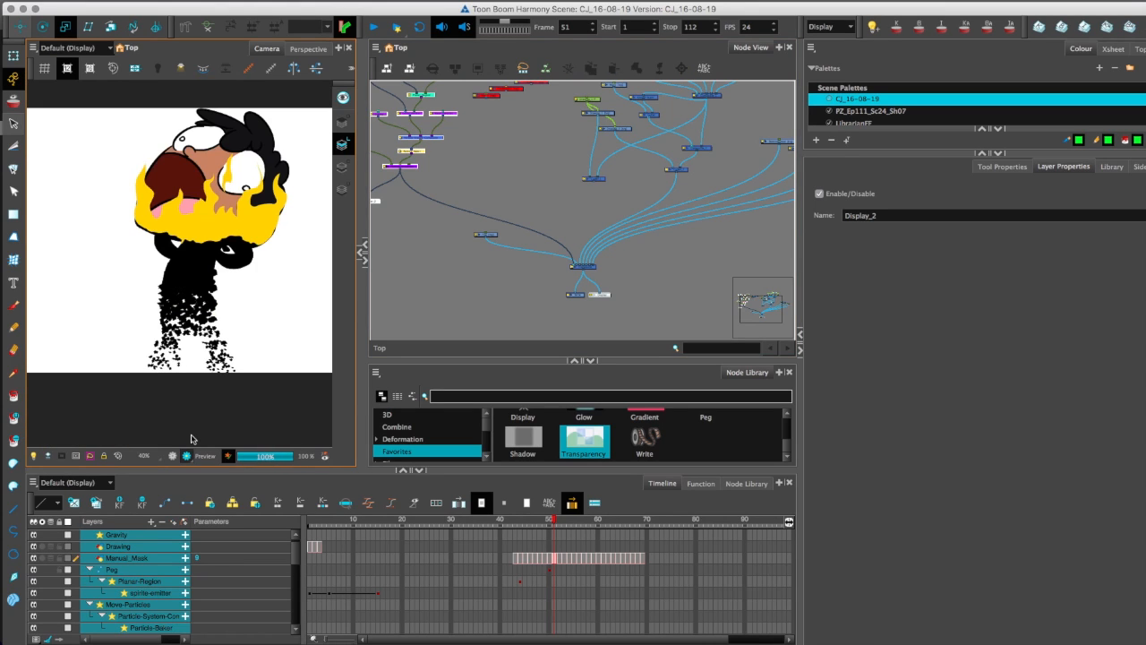
key("period")
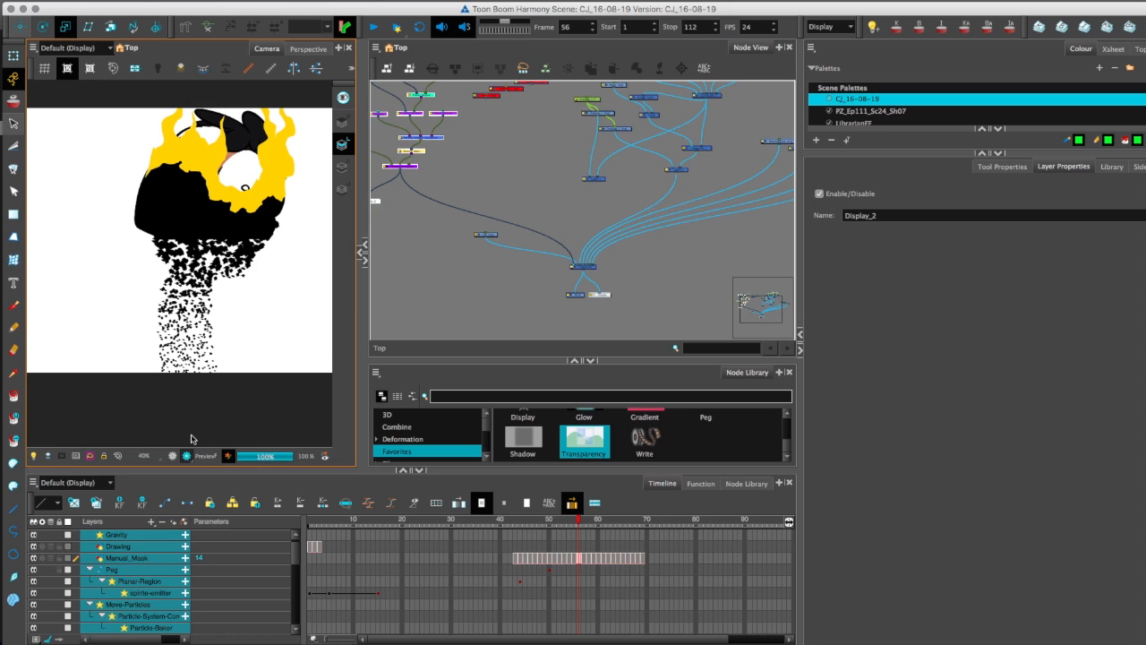
Enlarge the Timeline area, restore the OpenGL display in the Camera view and inspect the skeleton at frame 77.
left_click_drag(513, 294, 455, 316)
key("2")
key("2")
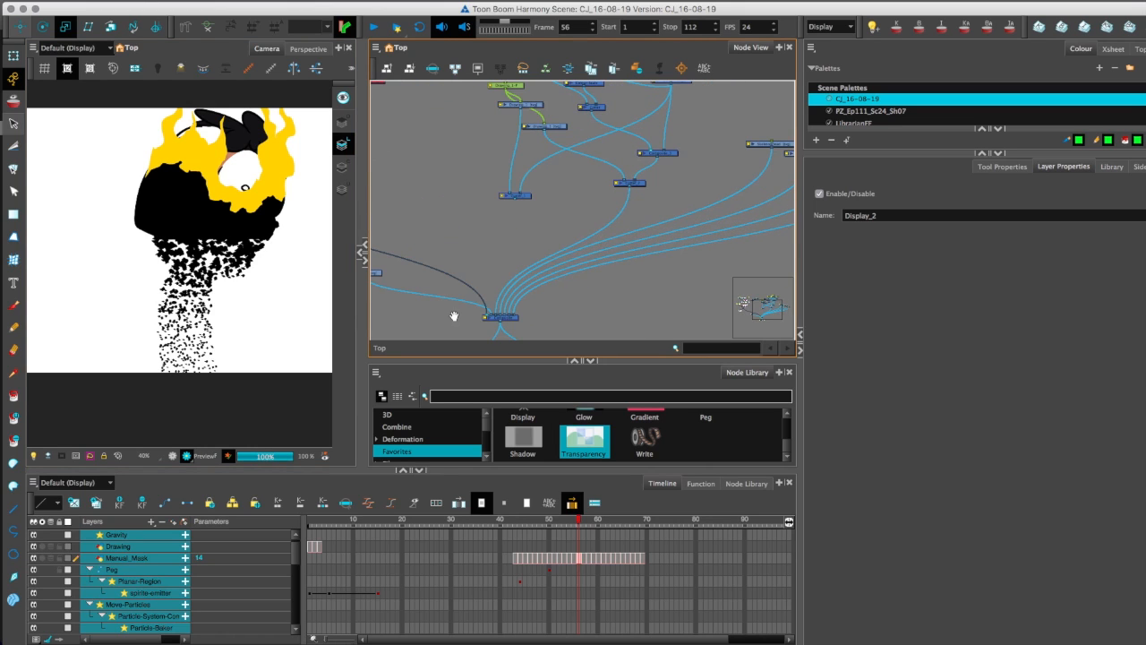
left_click_drag(692, 209, 541, 135)
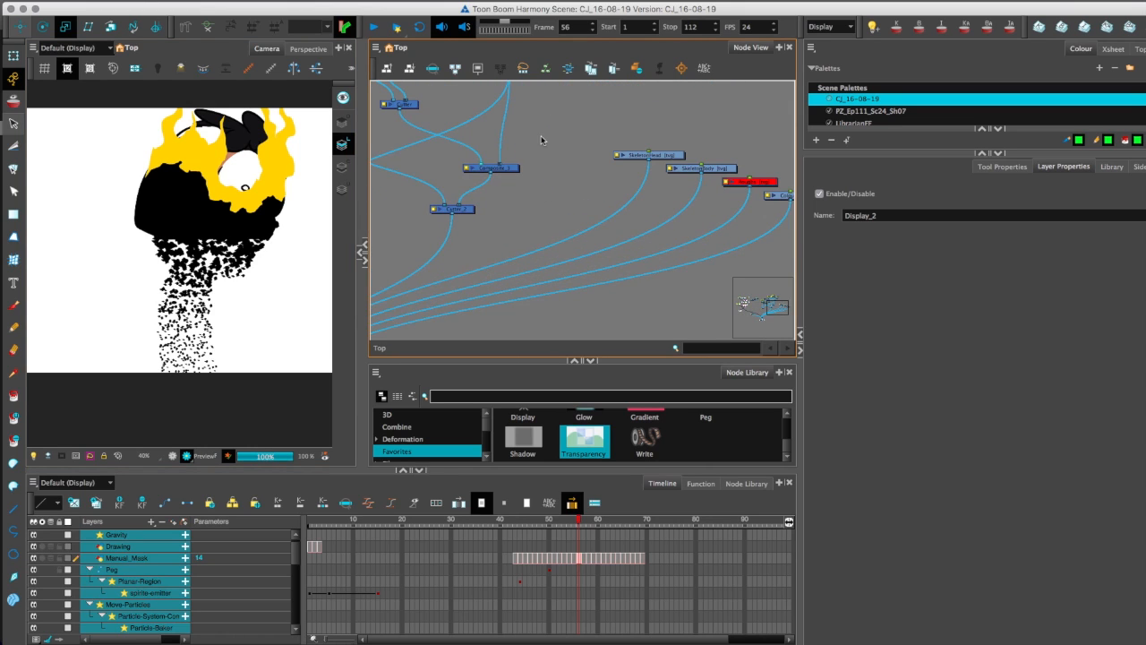
key("1")
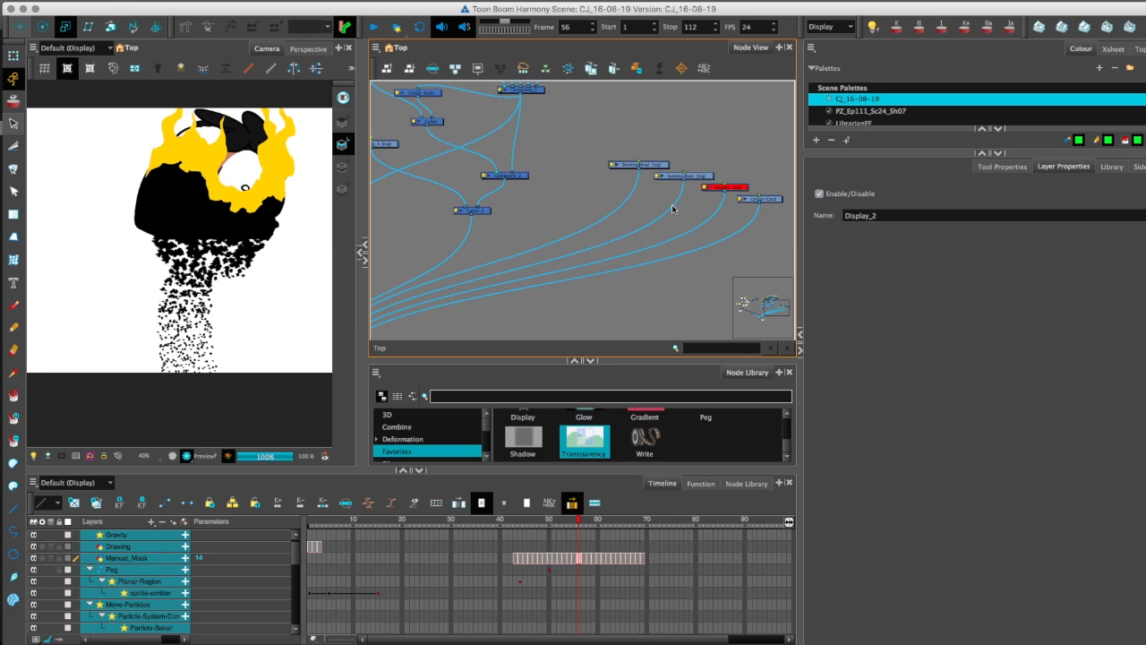
left_click_drag(170, 470, 174, 415)
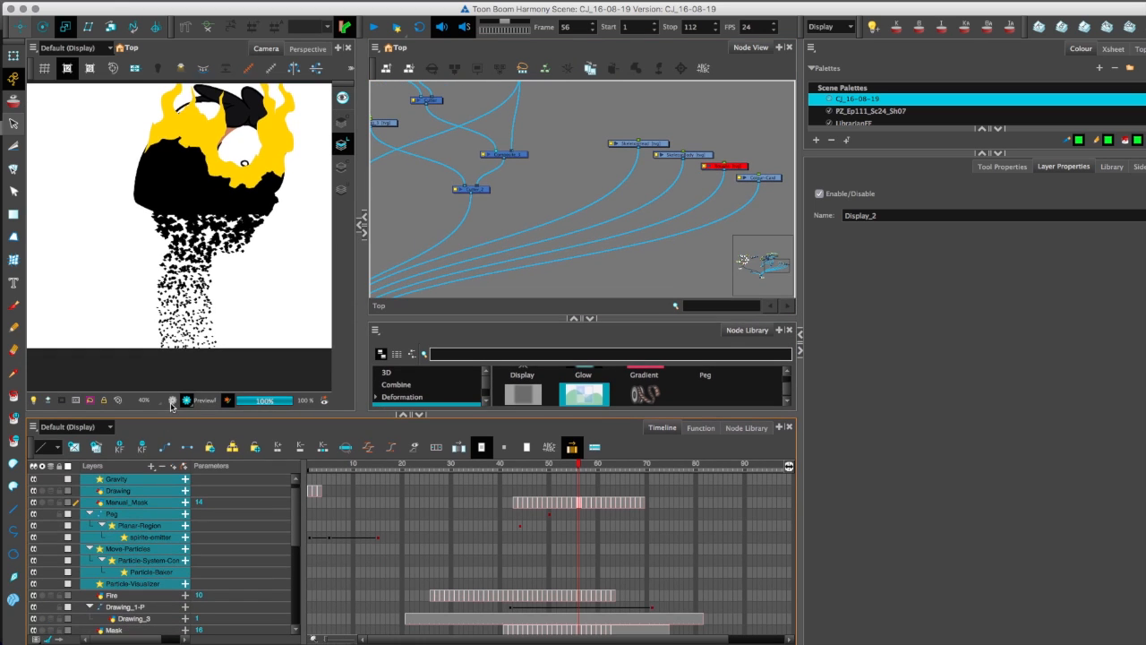
left_click(172, 401)
left_click_drag(586, 467, 678, 474)
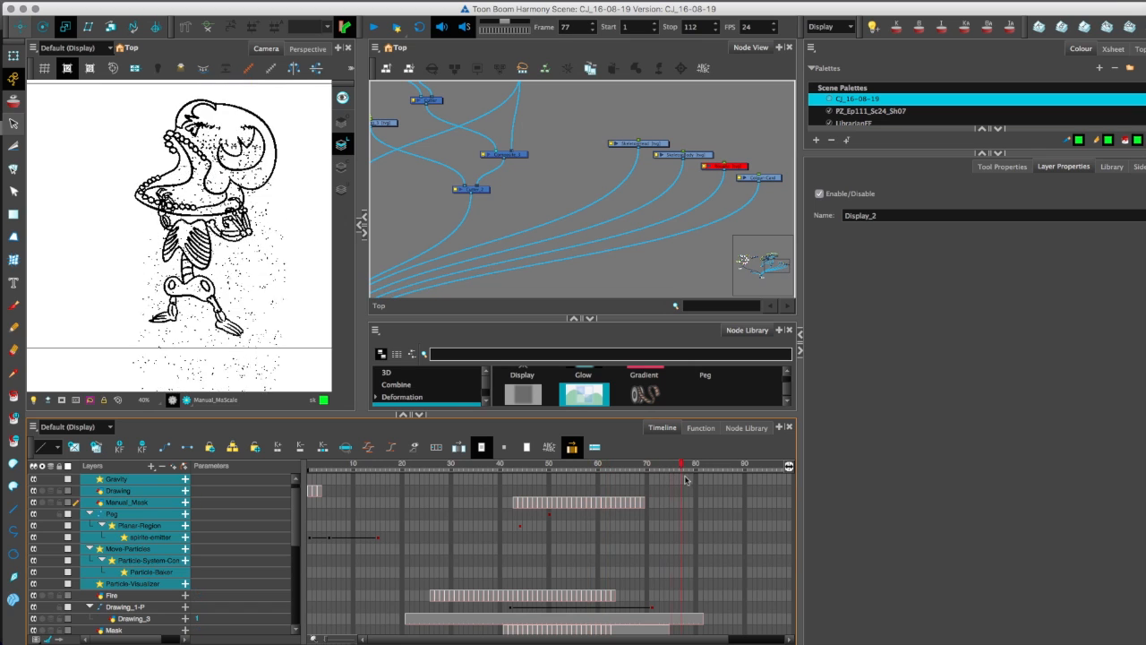
Select the SkeletonHead and SkeletonBody nodes and extend their drawing exposures back to start at frame 34.
left_click(629, 146)
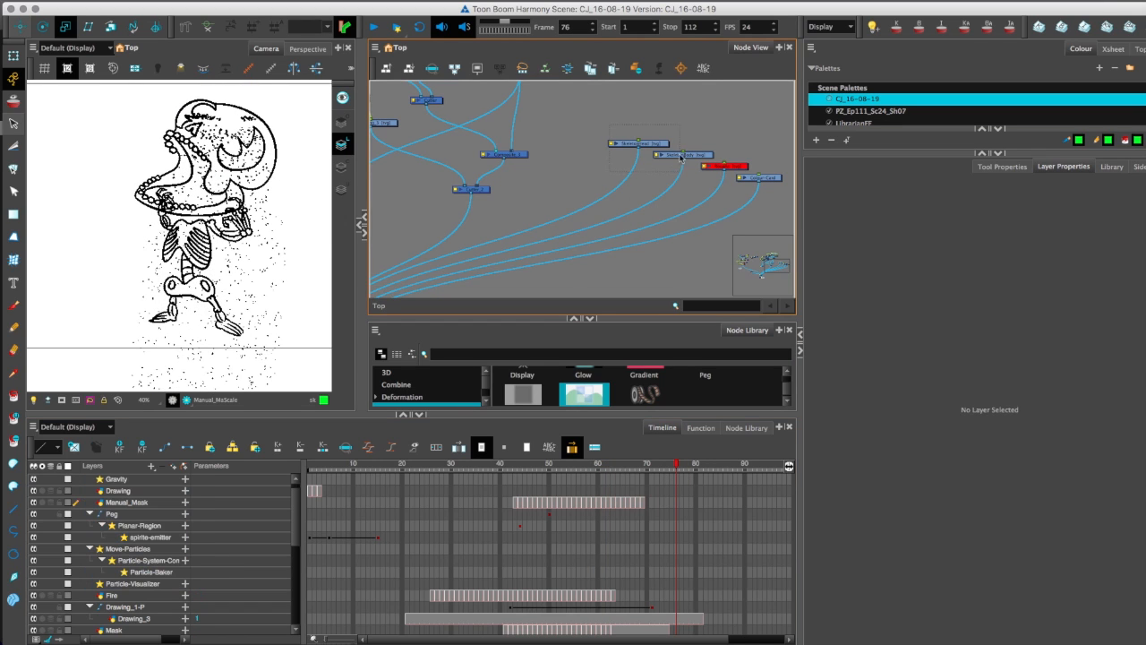
left_click(680, 158, "shift")
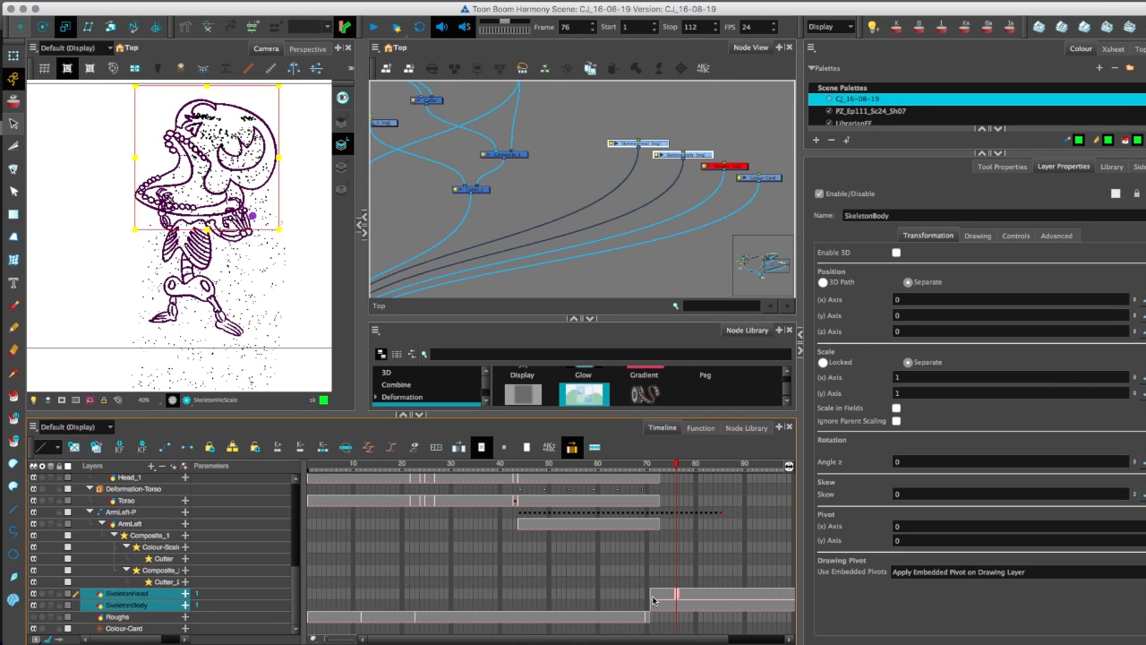
left_click(652, 597)
left_click(653, 607, "shift")
left_click_drag(653, 608, 473, 611)
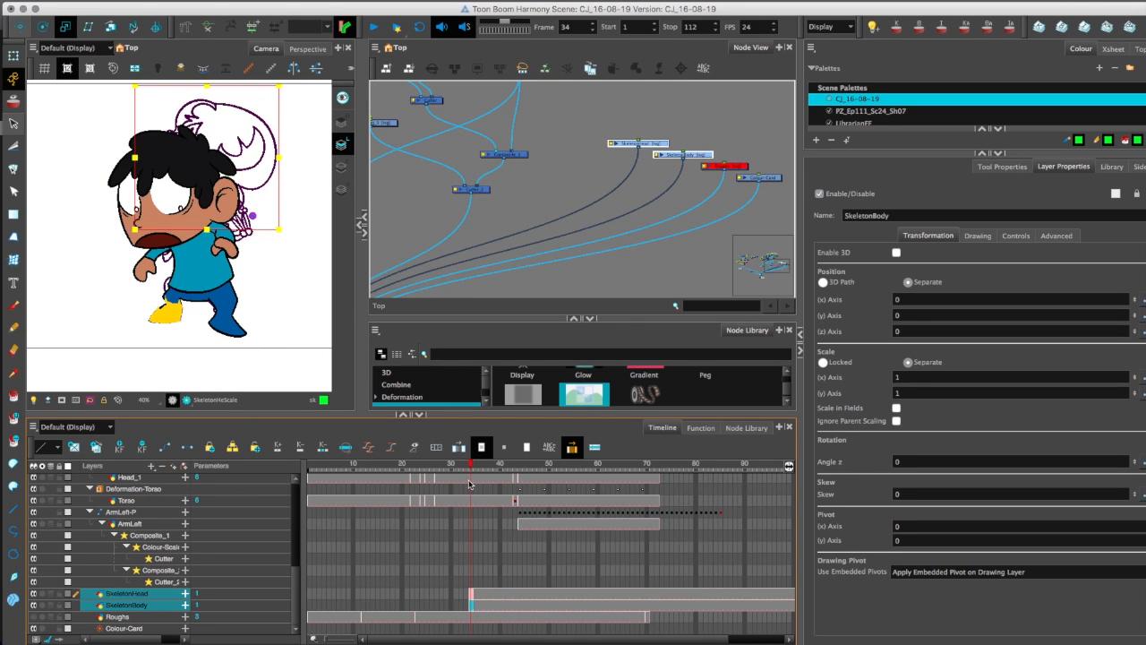
Clear the SkeletonHead and SkeletonBody exposures before frame 46 and check the character at frame 44.
left_click_drag(484, 467, 530, 503)
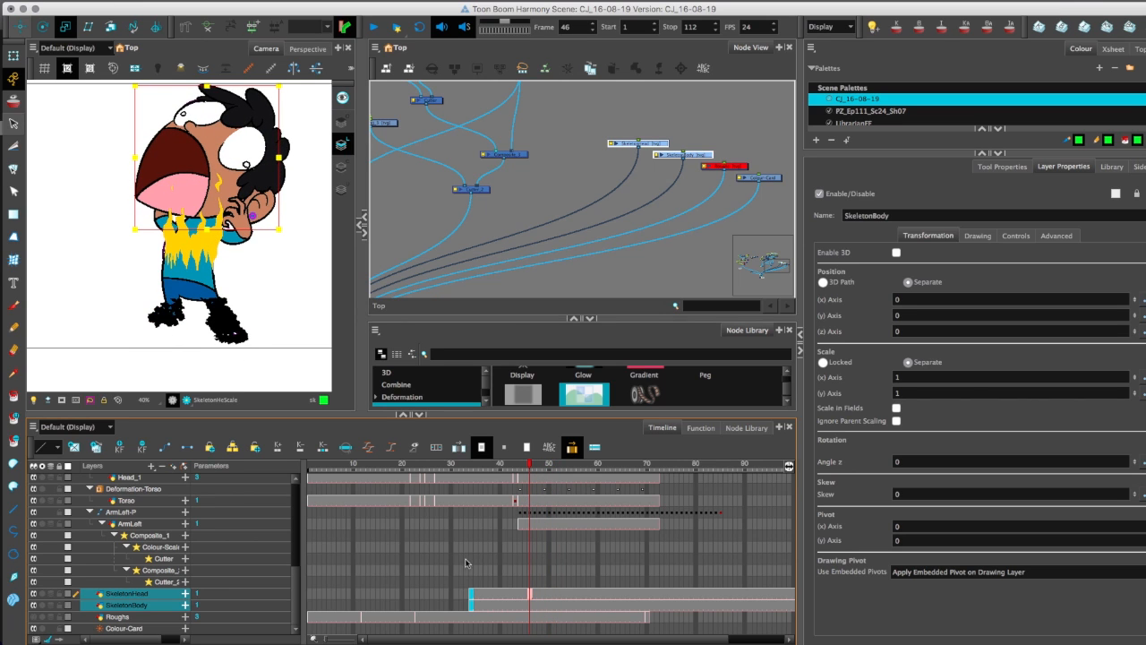
mouse_move(526, 609)
left_mouse_down()
mouse_move(525, 596)
mouse_move(508, 610)
mouse_move(517, 607)
left_mouse_up()
key("Delete")
key("Delete")
mouse_move(517, 468)
left_mouse_down()
mouse_move(647, 512)
mouse_move(742, 590)
mouse_move(554, 570)
mouse_move(541, 565)
mouse_move(581, 565)
mouse_move(523, 555)
mouse_move(512, 526)
left_mouse_up()
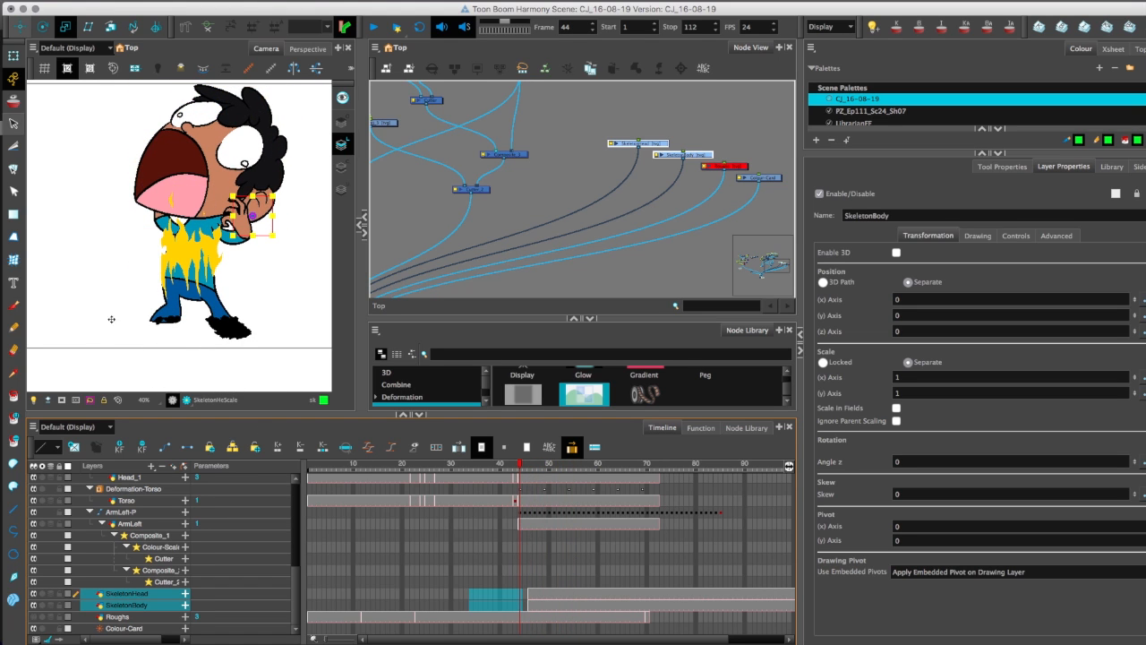